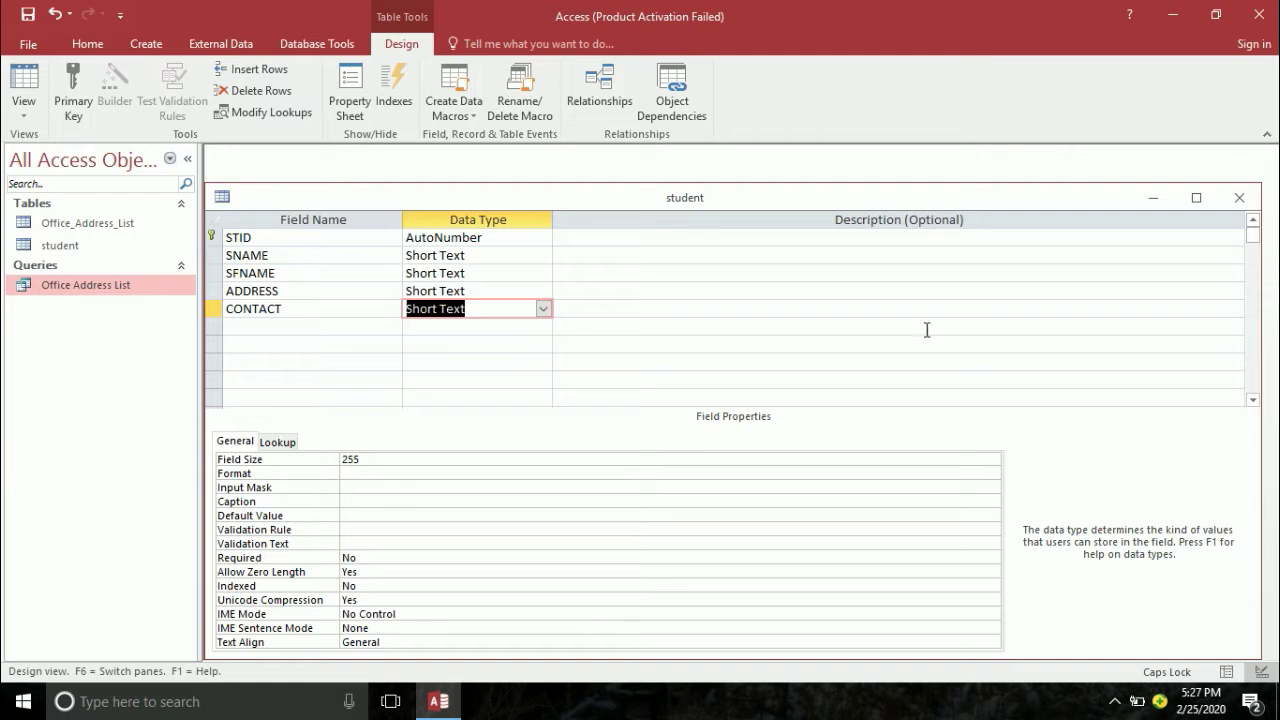
{"action": "left_click", "coordinate": [428, 487]}
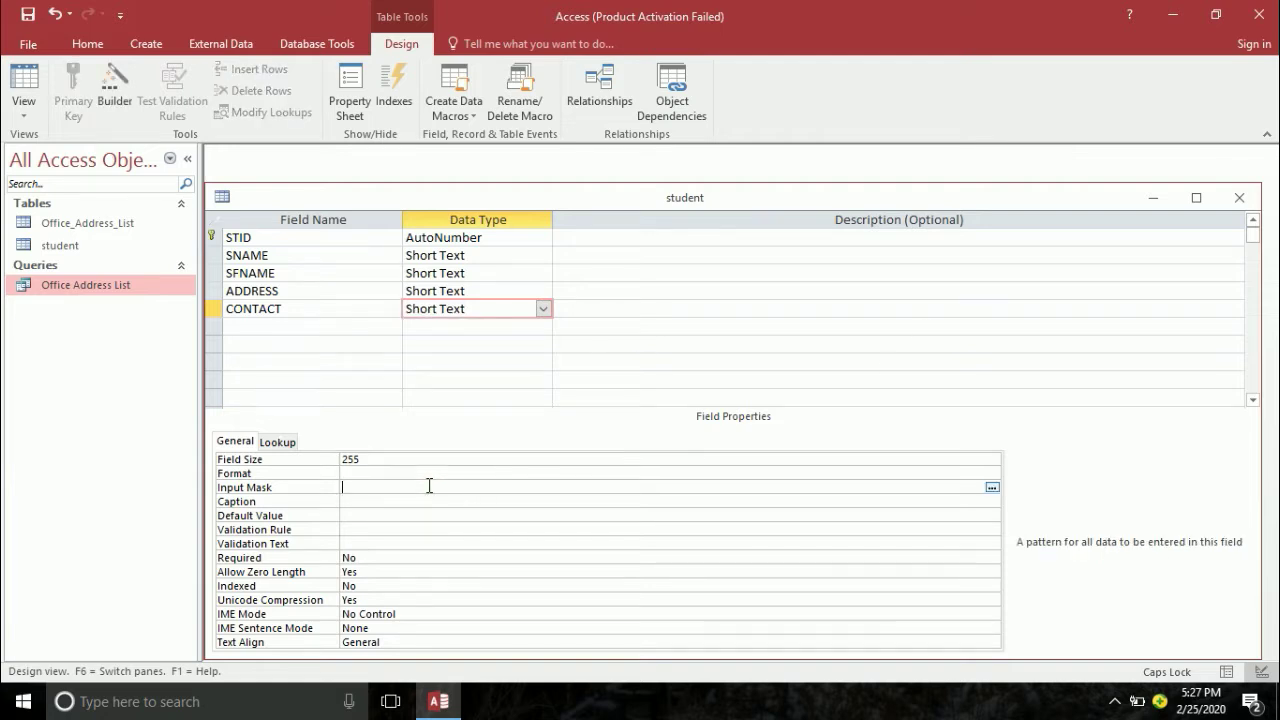
{"action": "key", "text": "Num_Lock"}
{"action": "type", "text": "0000-000000"}
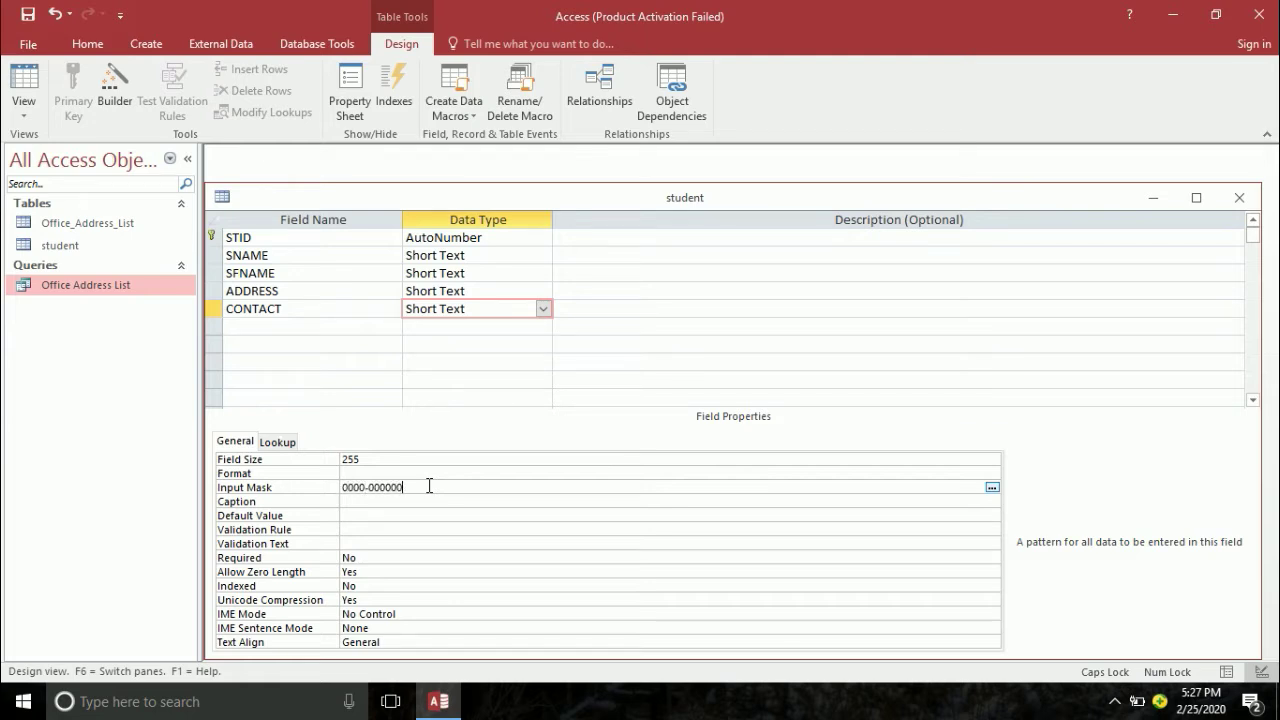
{"action": "type", "text": "0"}
{"action": "key", "text": "Return"}
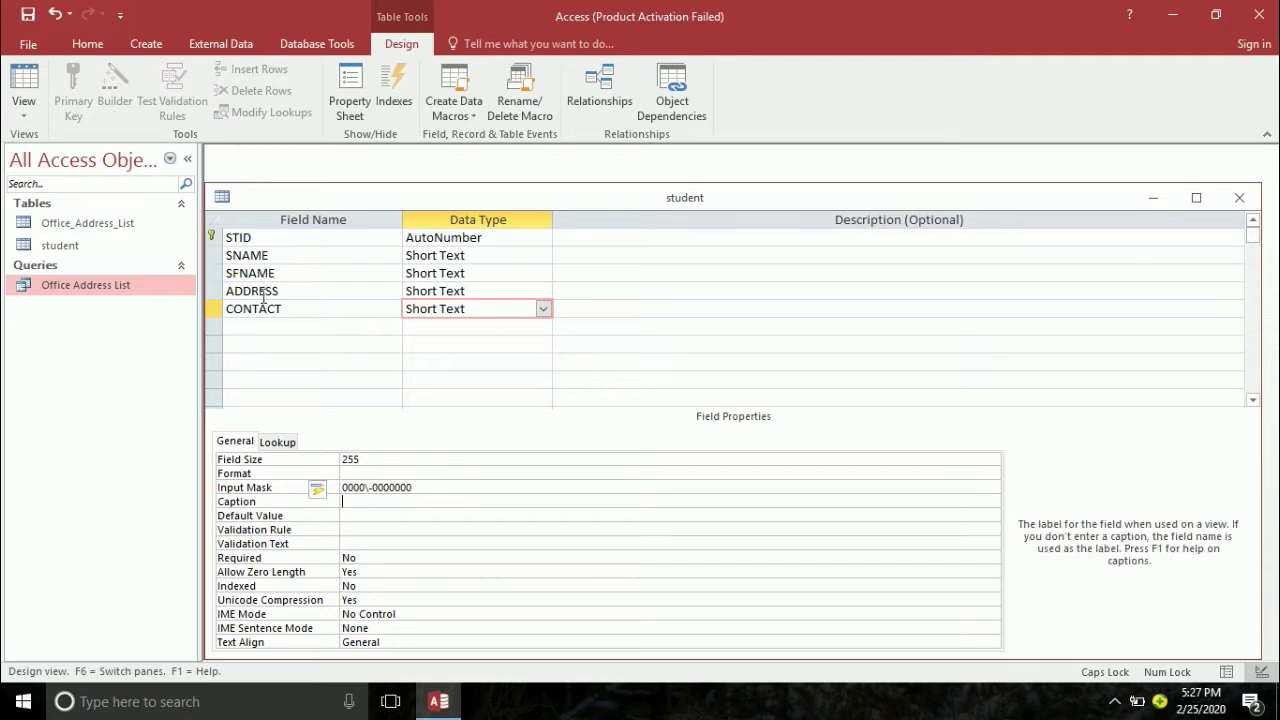
{"action": "left_click", "coordinate": [255, 326]}
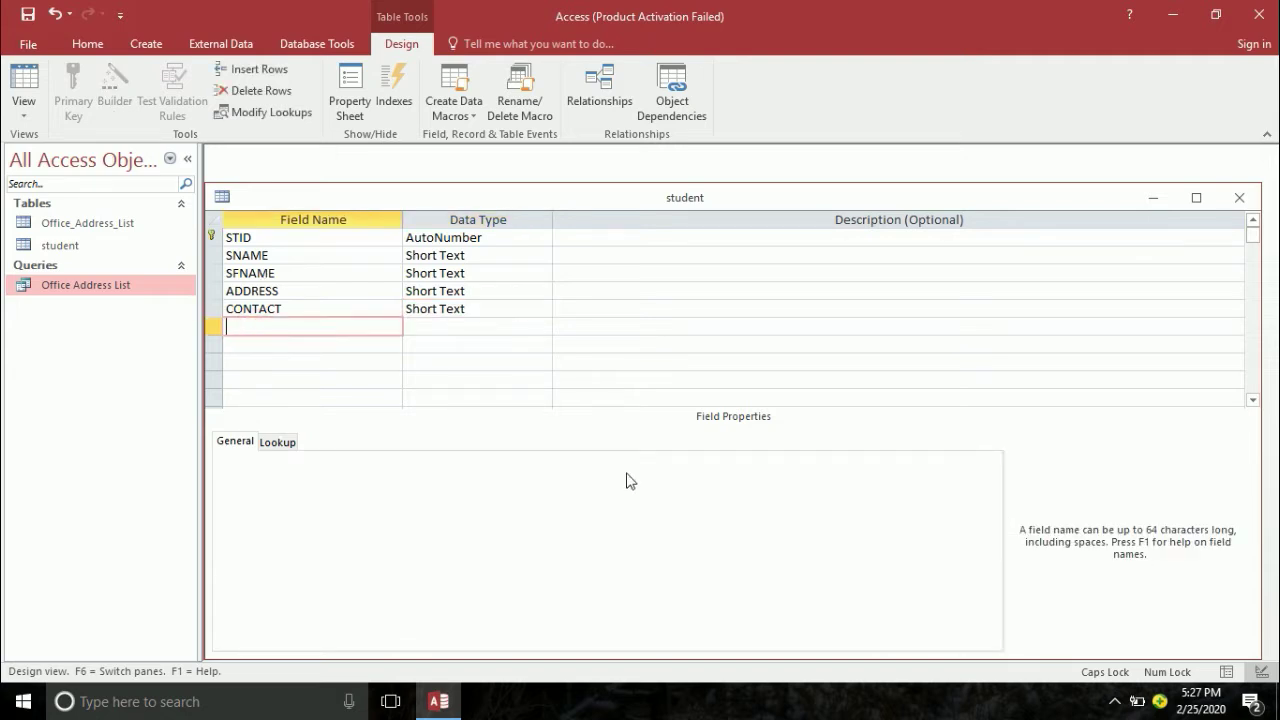
- Insert a new GENDER field above ADDRESS, keeping its data type Short Text
{"action": "left_click", "coordinate": [301, 292]}
{"action": "right_click", "coordinate": [301, 292]}
{"action": "left_click", "coordinate": [395, 397]}
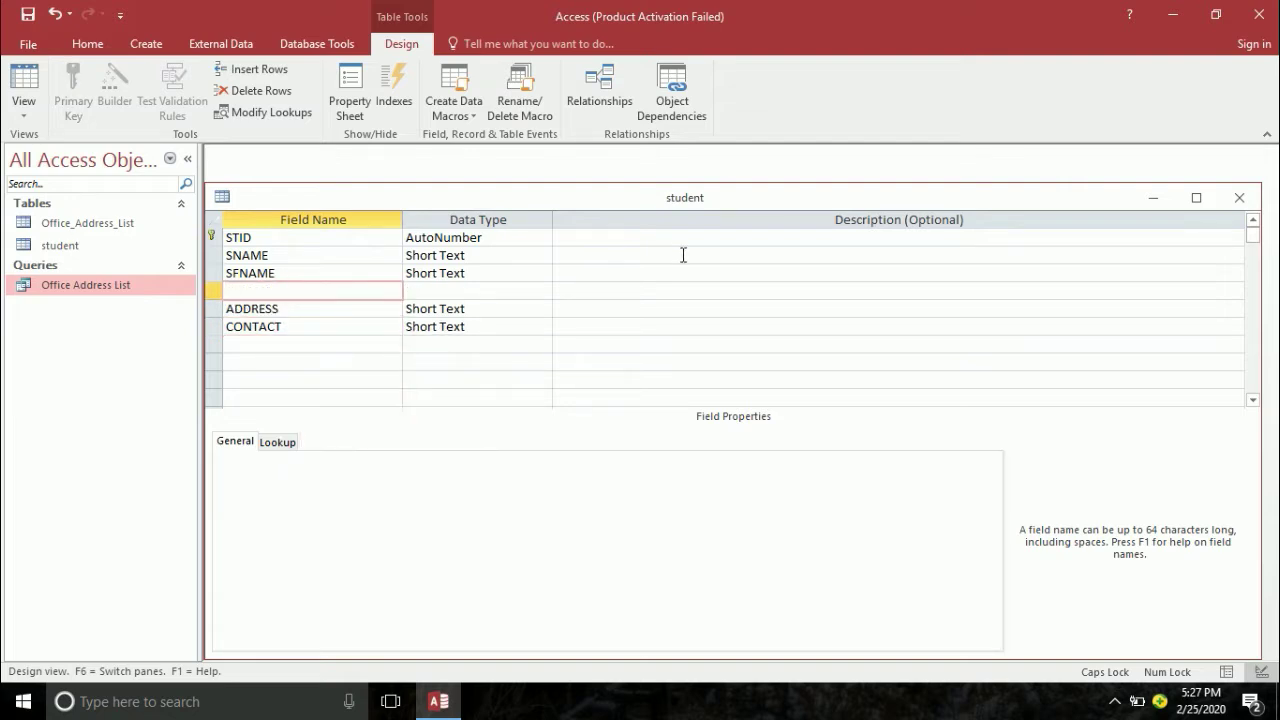
{"action": "type", "text": "GENDER"}
{"action": "key", "text": "Tab"}
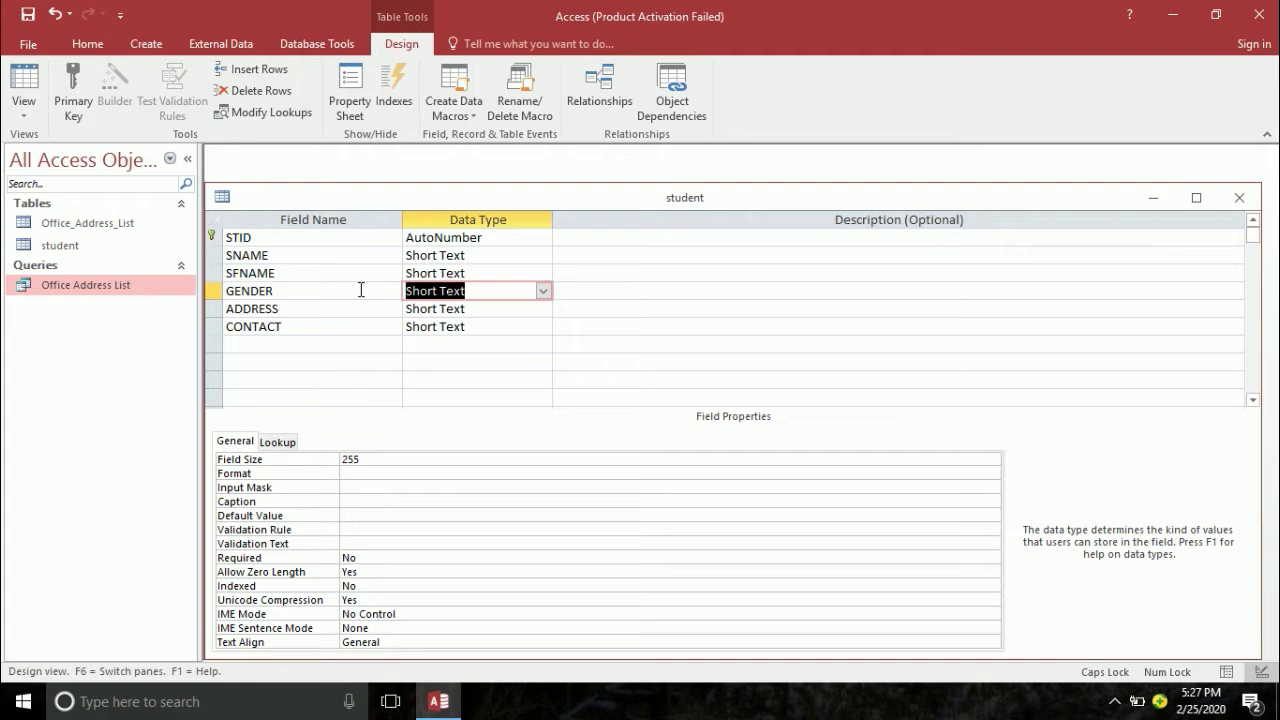
{"action": "left_click", "coordinate": [541, 292]}
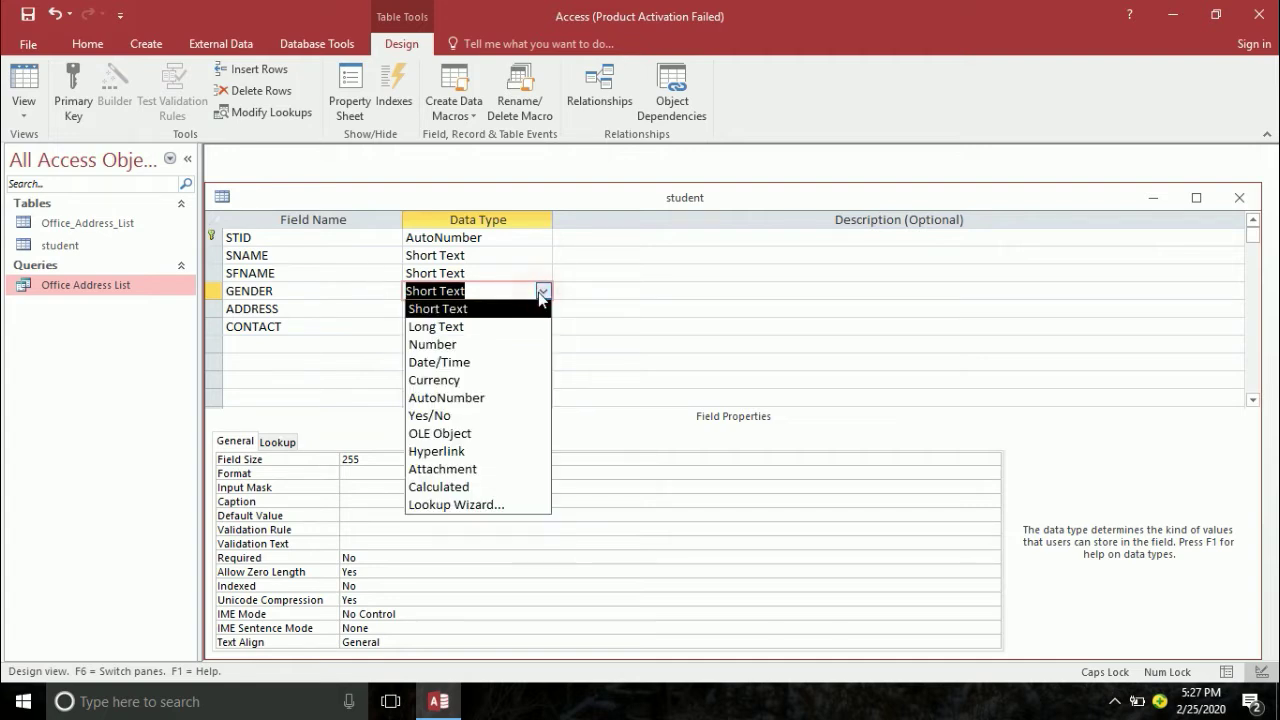
{"action": "left_click", "coordinate": [543, 292]}
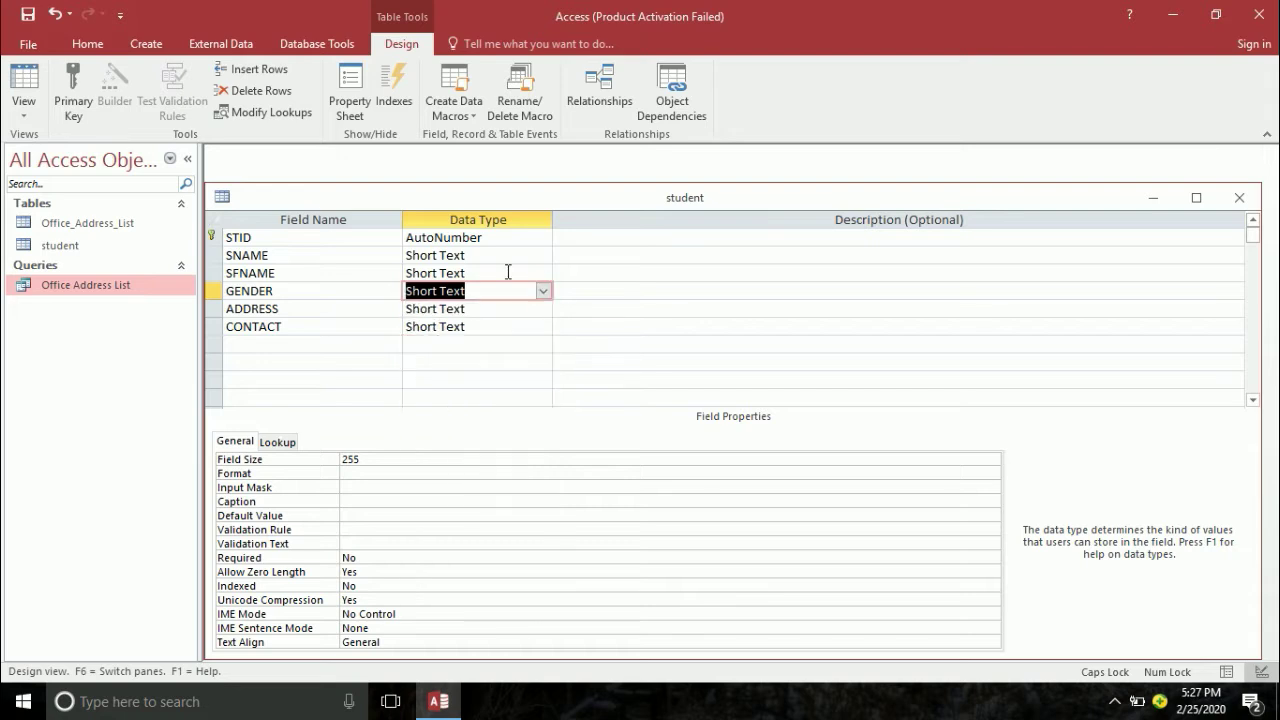
{"action": "left_click", "coordinate": [137, 40]}
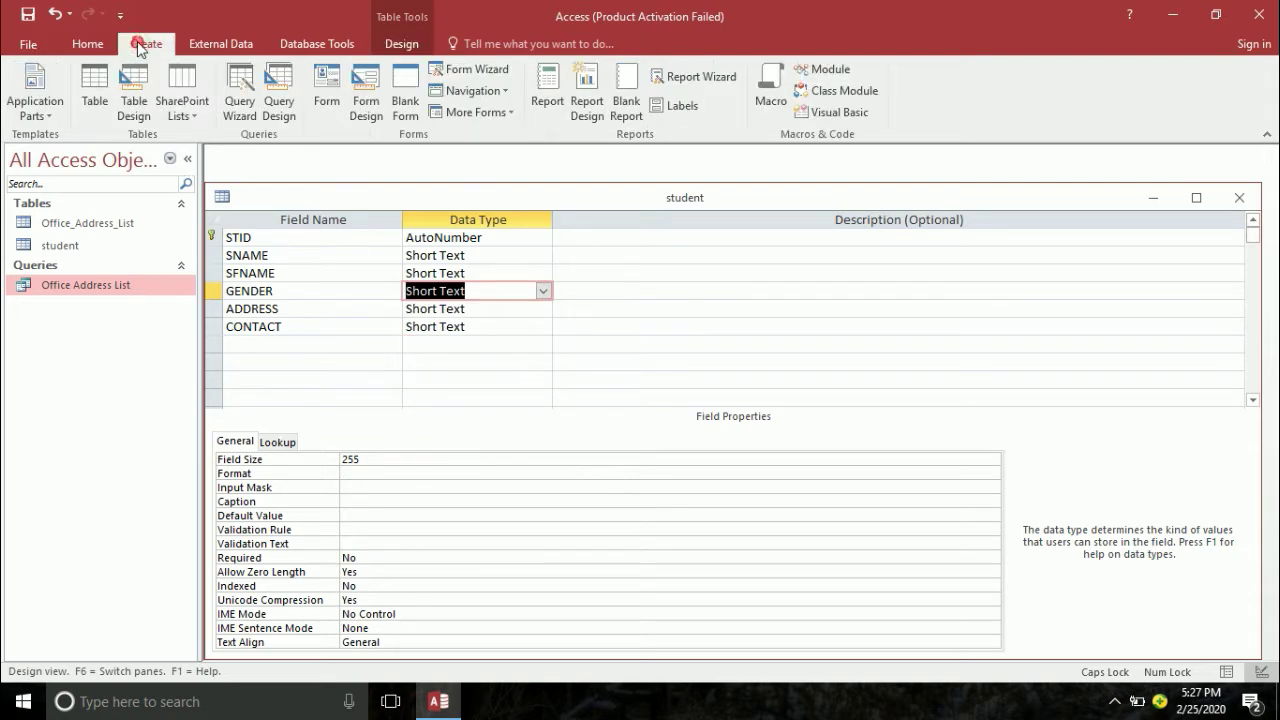
- Create a new table named GENDER with a single GENDER field
{"action": "left_click", "coordinate": [94, 88]}
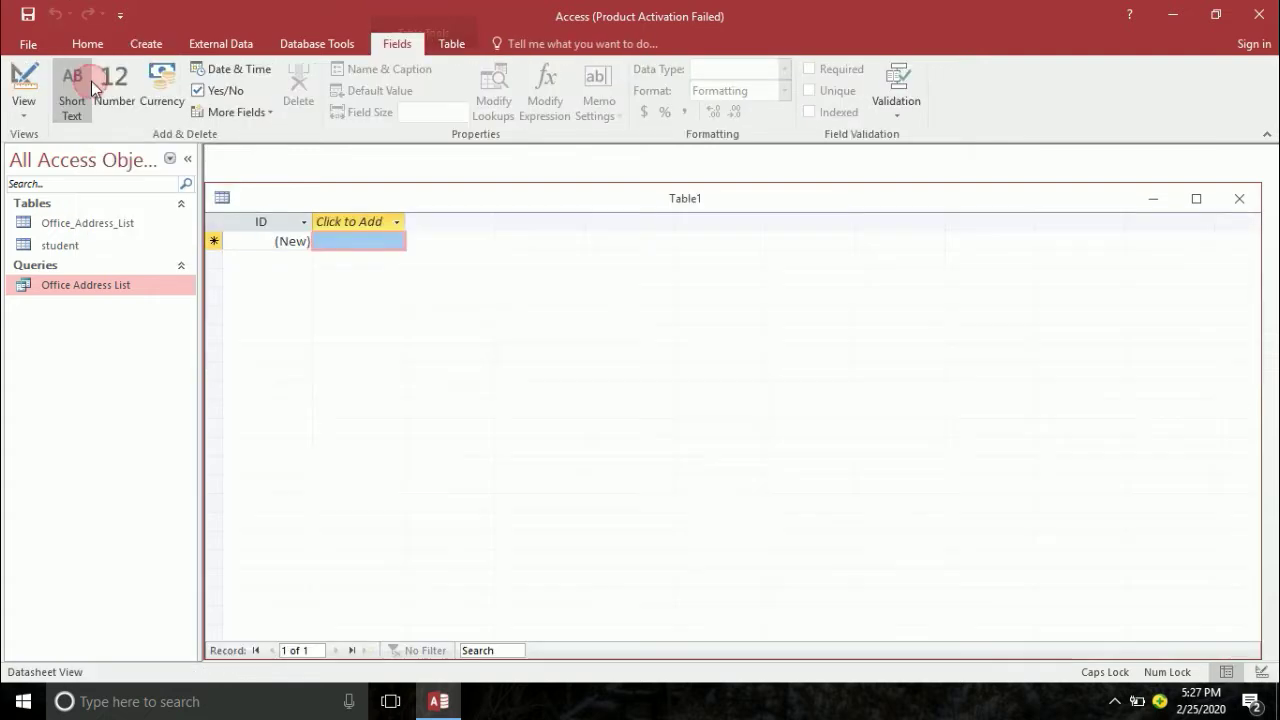
{"action": "left_click", "coordinate": [22, 88]}
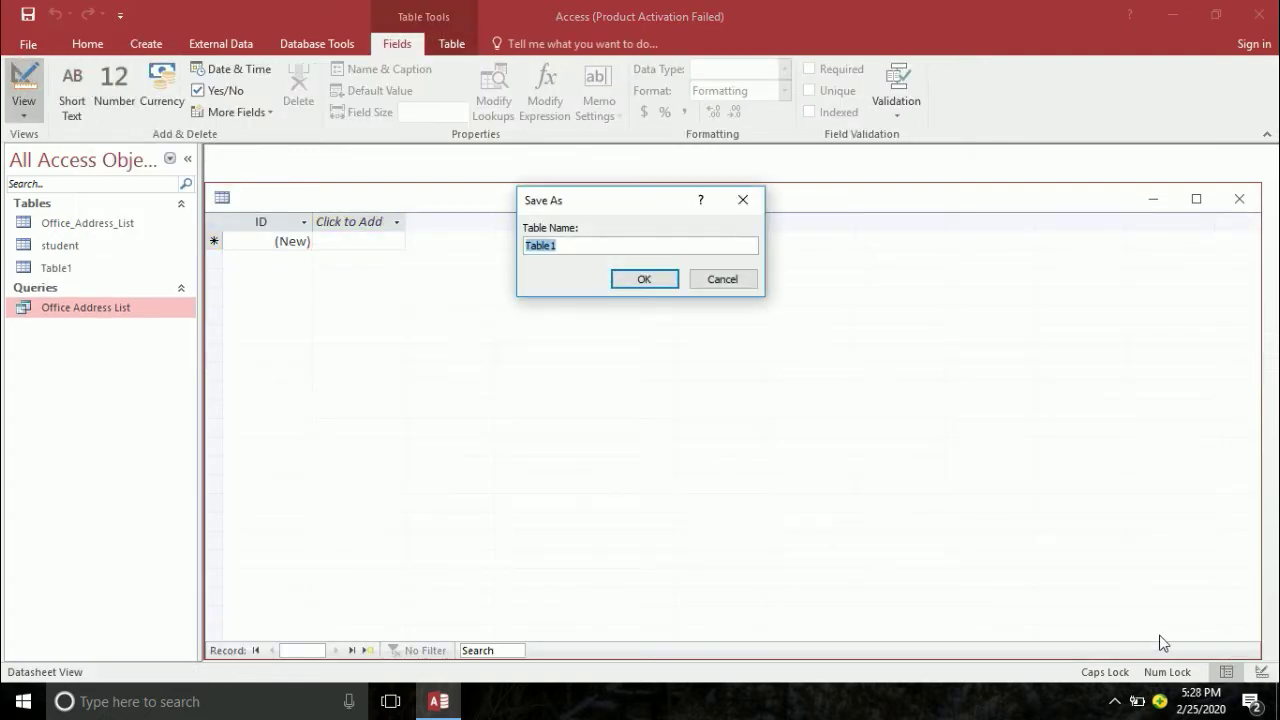
{"action": "type", "text": "GENDER"}
{"action": "key", "text": "Return"}
{"action": "key", "text": "Tab"}
{"action": "key", "text": "Tab"}
{"action": "key", "text": "Tab"}
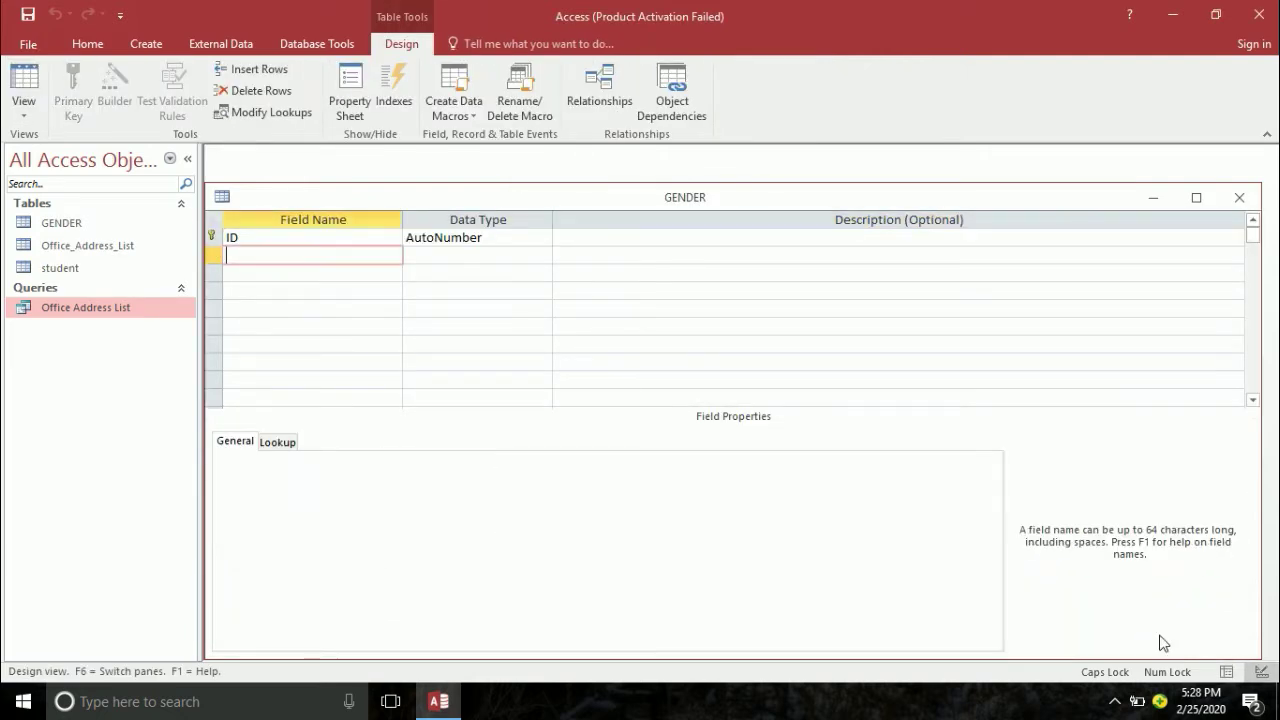
{"action": "type", "text": "GENDER"}
{"action": "key", "text": "Tab"}
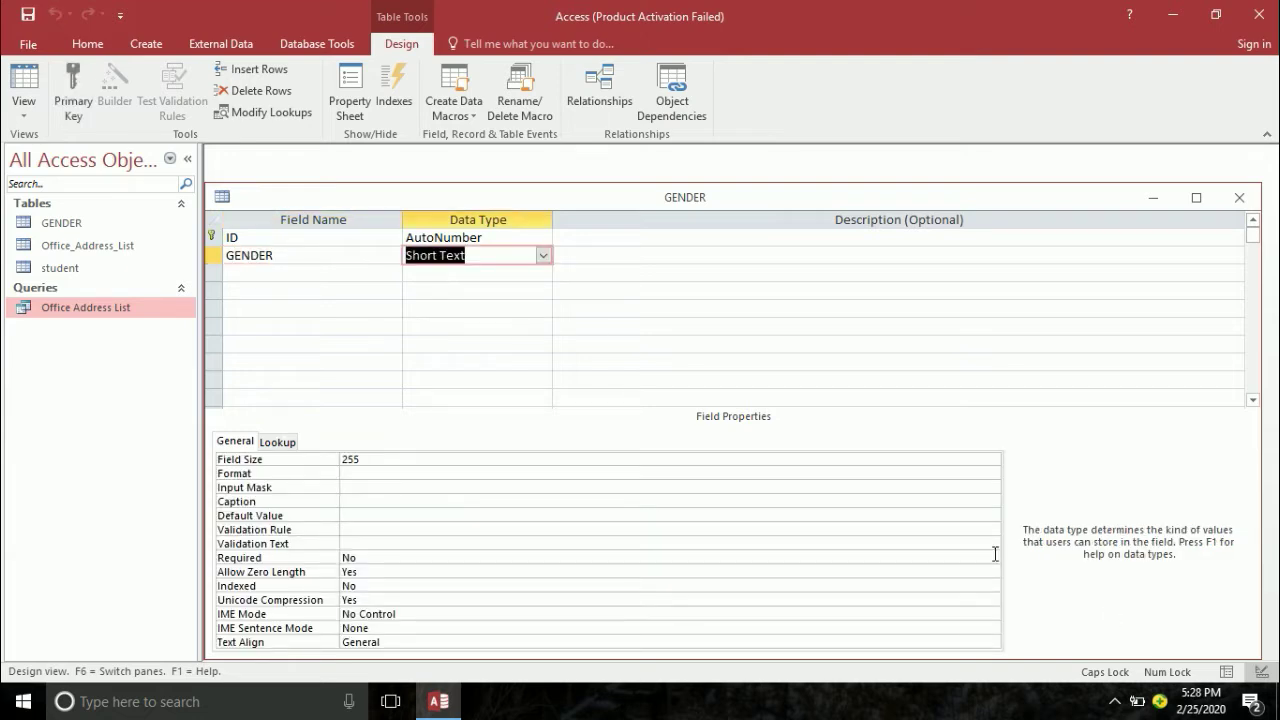
- Enter the records MALE and FEMALE in the GENDER table, then return to the student design
{"action": "left_click", "coordinate": [24, 88]}
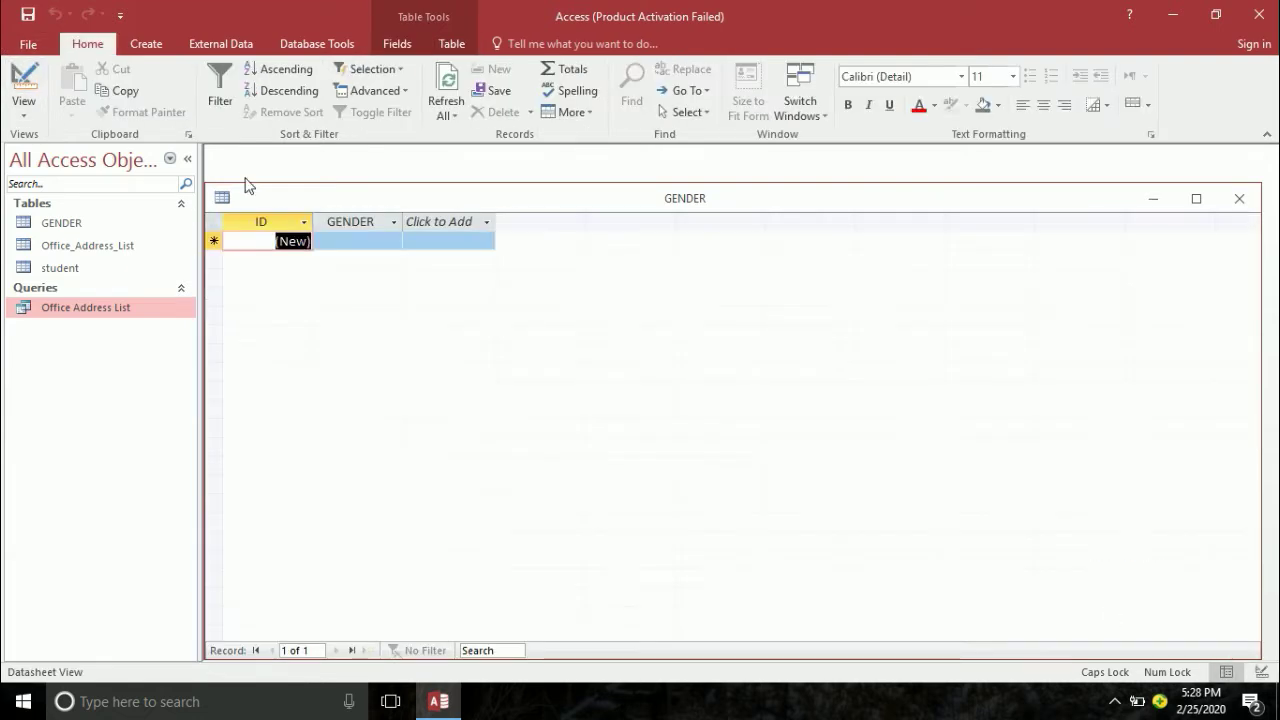
{"action": "left_click", "coordinate": [382, 244]}
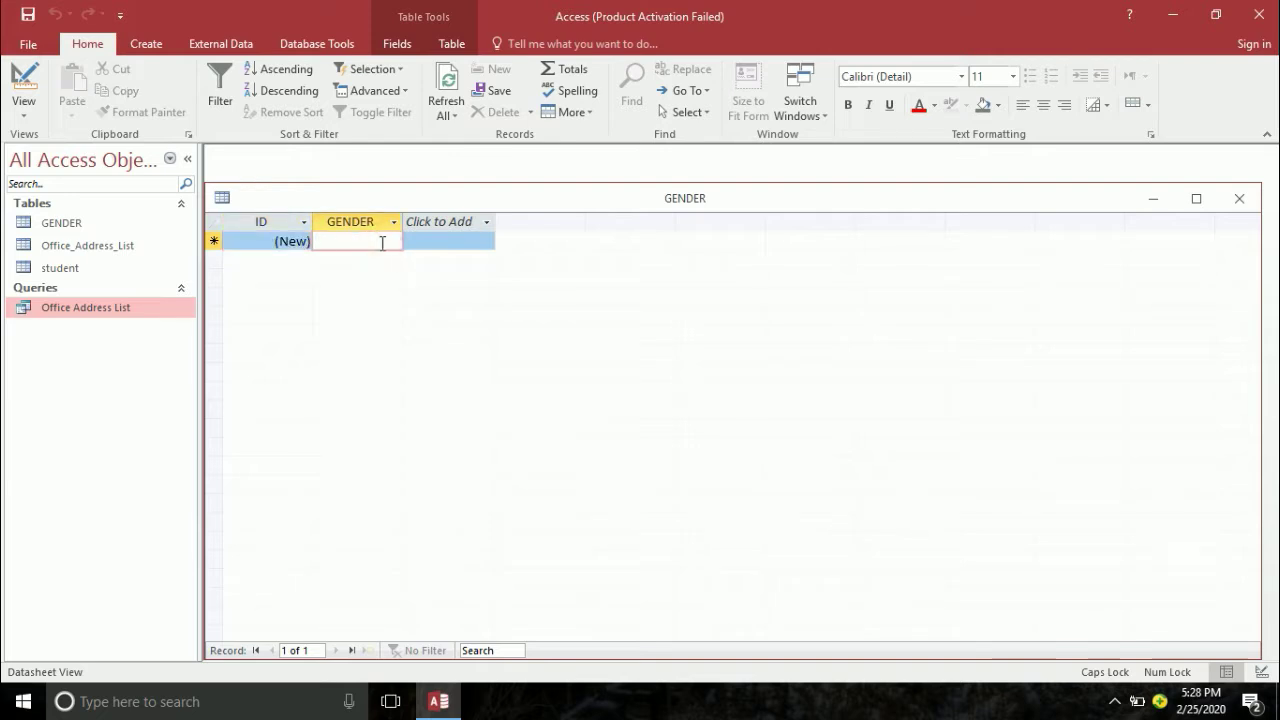
{"action": "type", "text": "MALE"}
{"action": "key", "text": "Down"}
{"action": "type", "text": "FEMALE"}
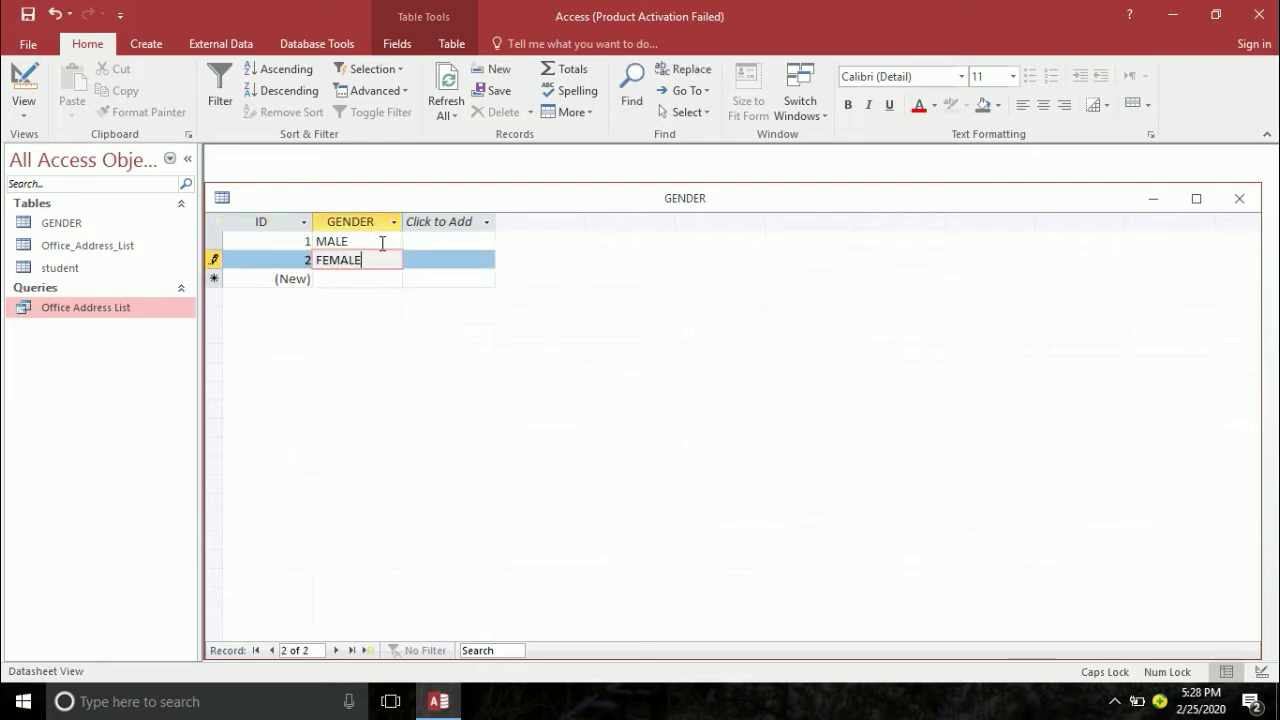
{"action": "key", "text": "Return"}
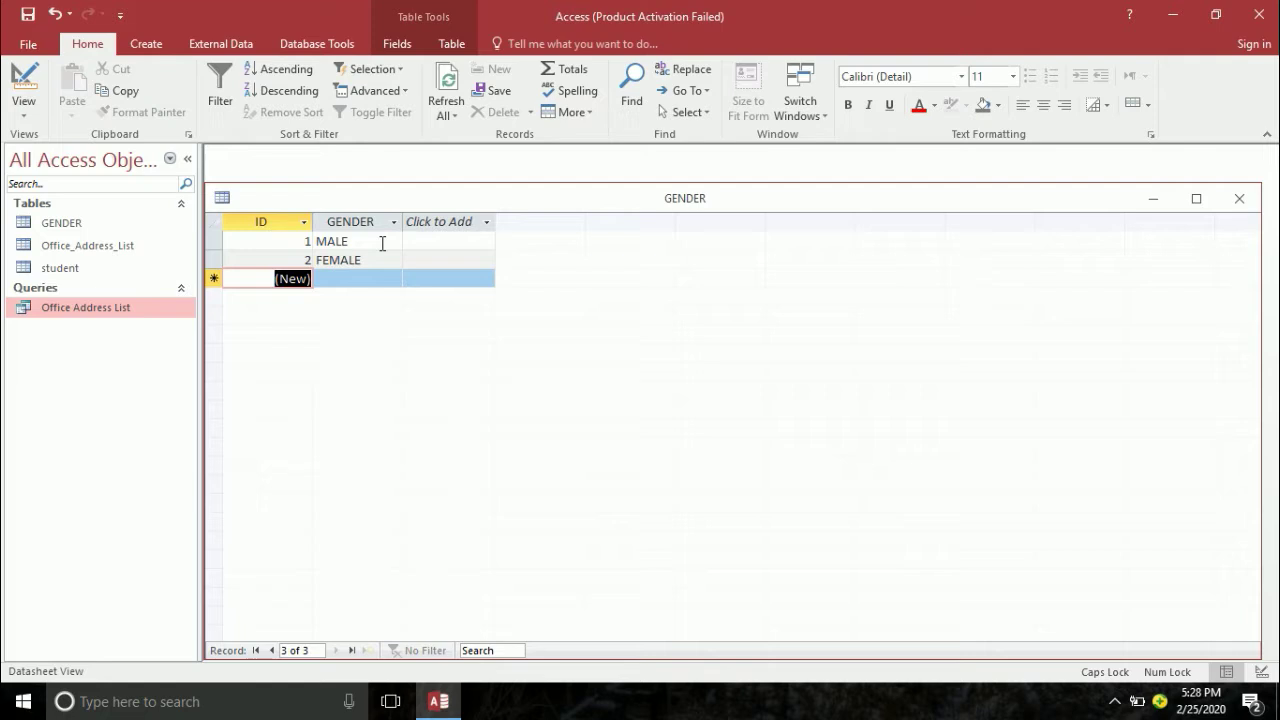
{"action": "key", "text": "ctrl+F6"}
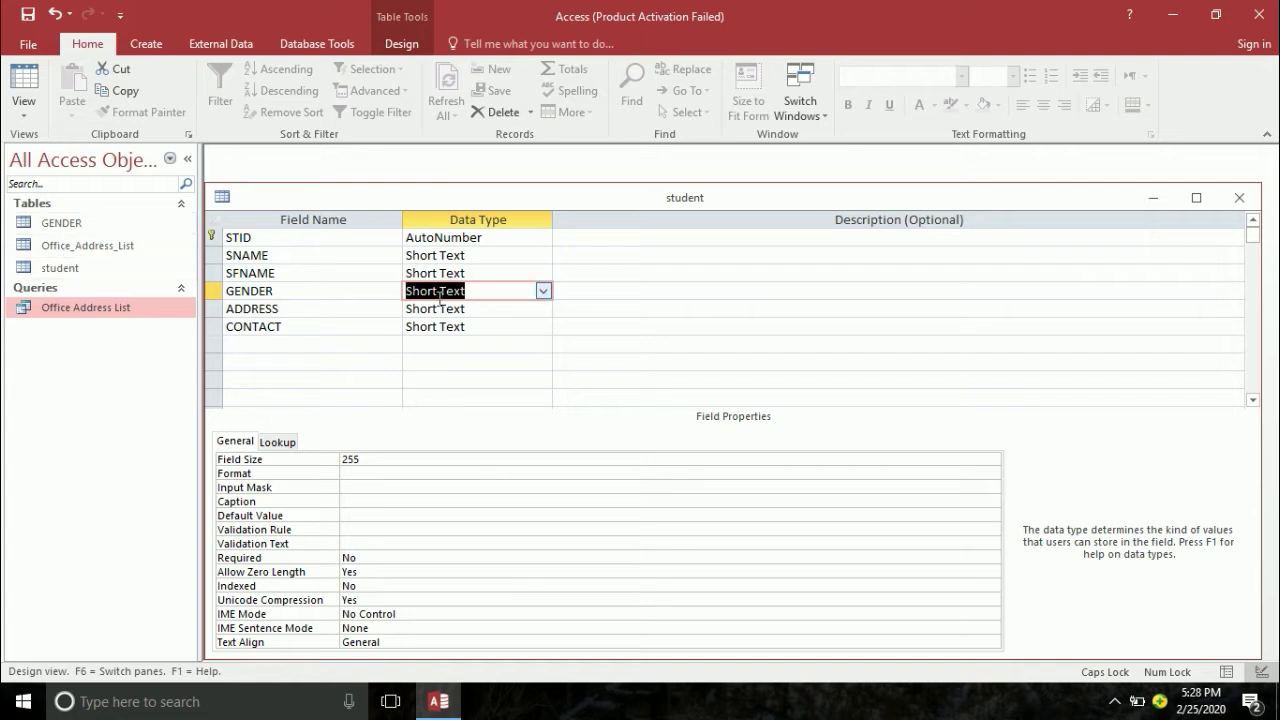
- Run the Lookup Wizard on GENDER using the GENDER table's GENDER column, then save the table
{"action": "left_click", "coordinate": [543, 291]}
{"action": "left_click", "coordinate": [456, 504]}
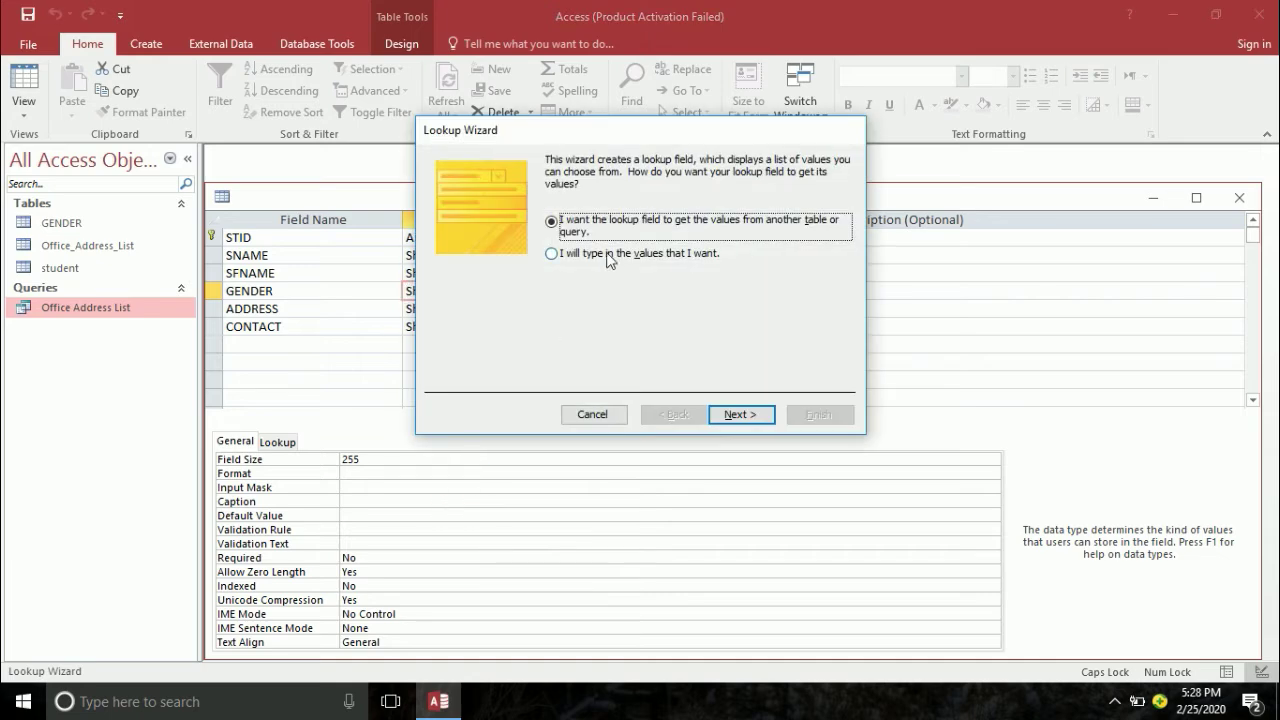
{"action": "left_click", "coordinate": [757, 418]}
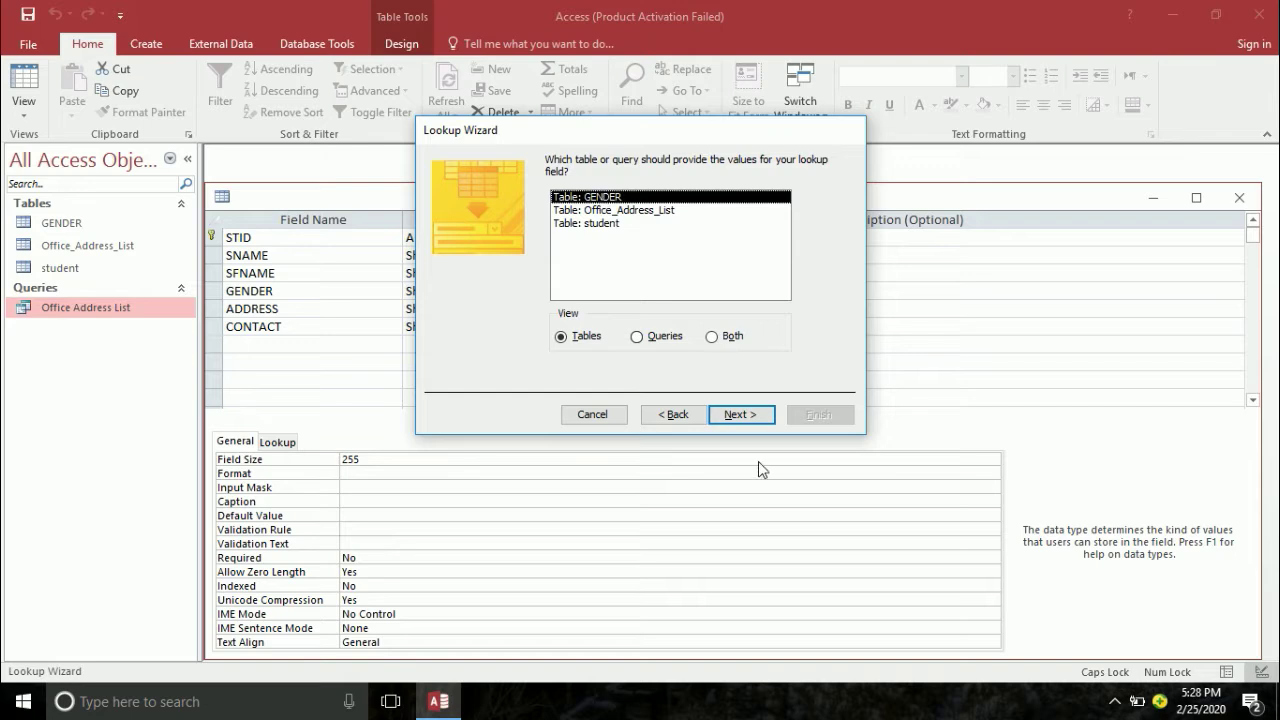
{"action": "left_click", "coordinate": [740, 414]}
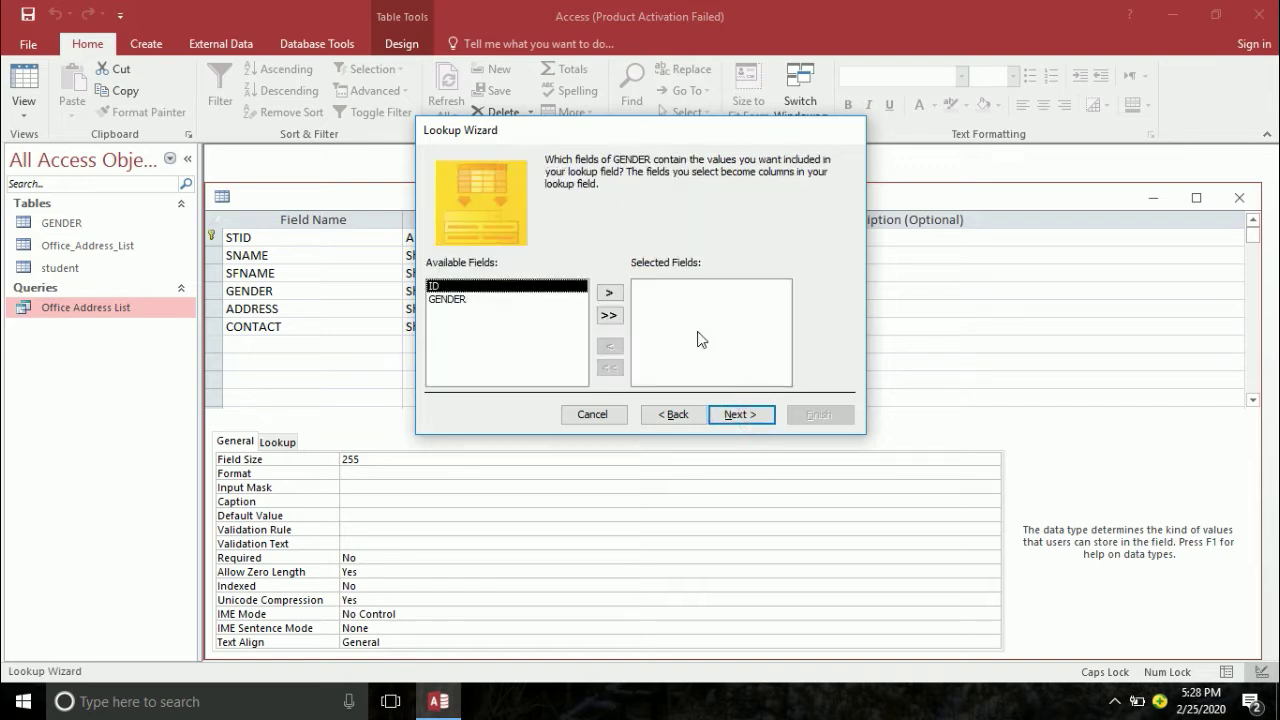
{"action": "left_click", "coordinate": [458, 302]}
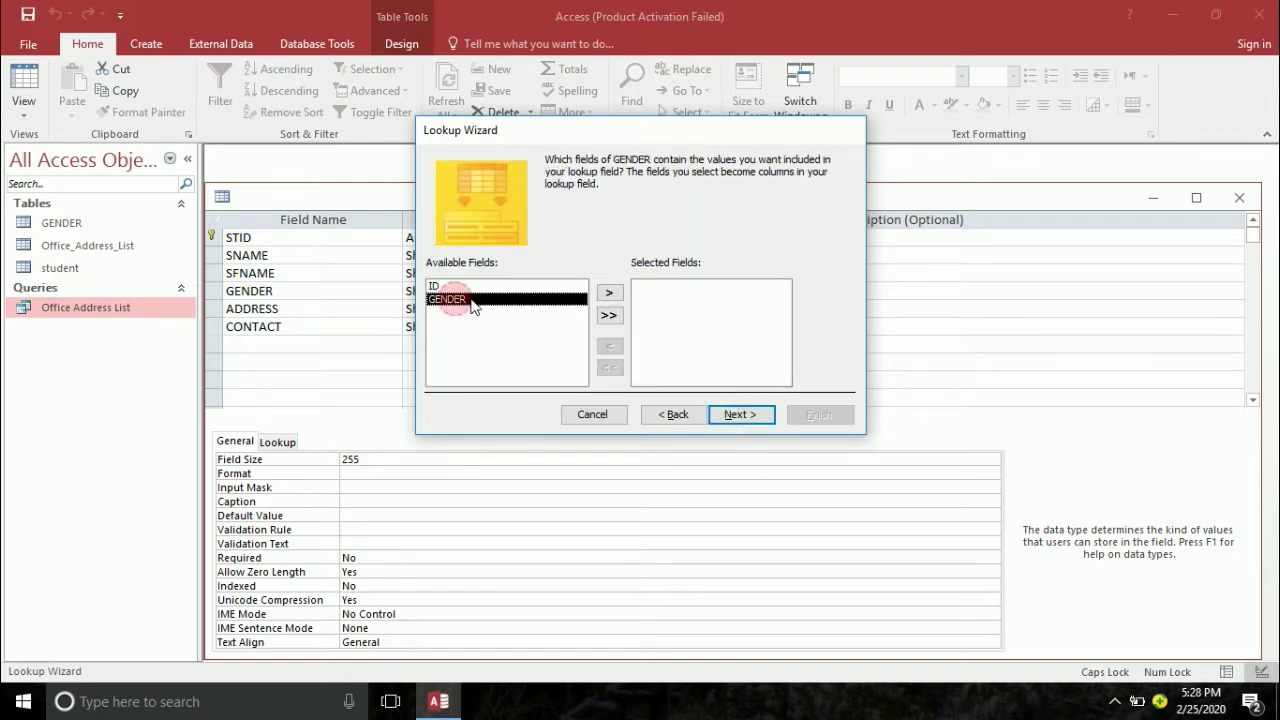
{"action": "left_click", "coordinate": [612, 294]}
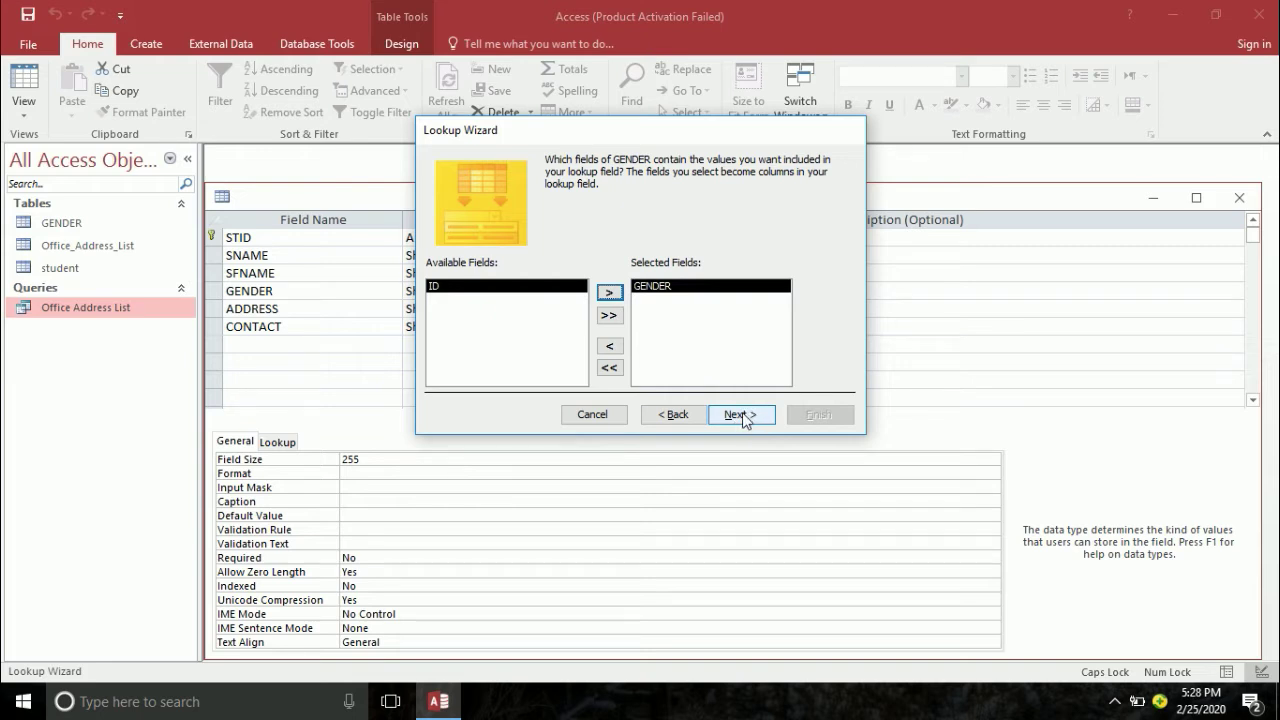
{"action": "left_click", "coordinate": [742, 416]}
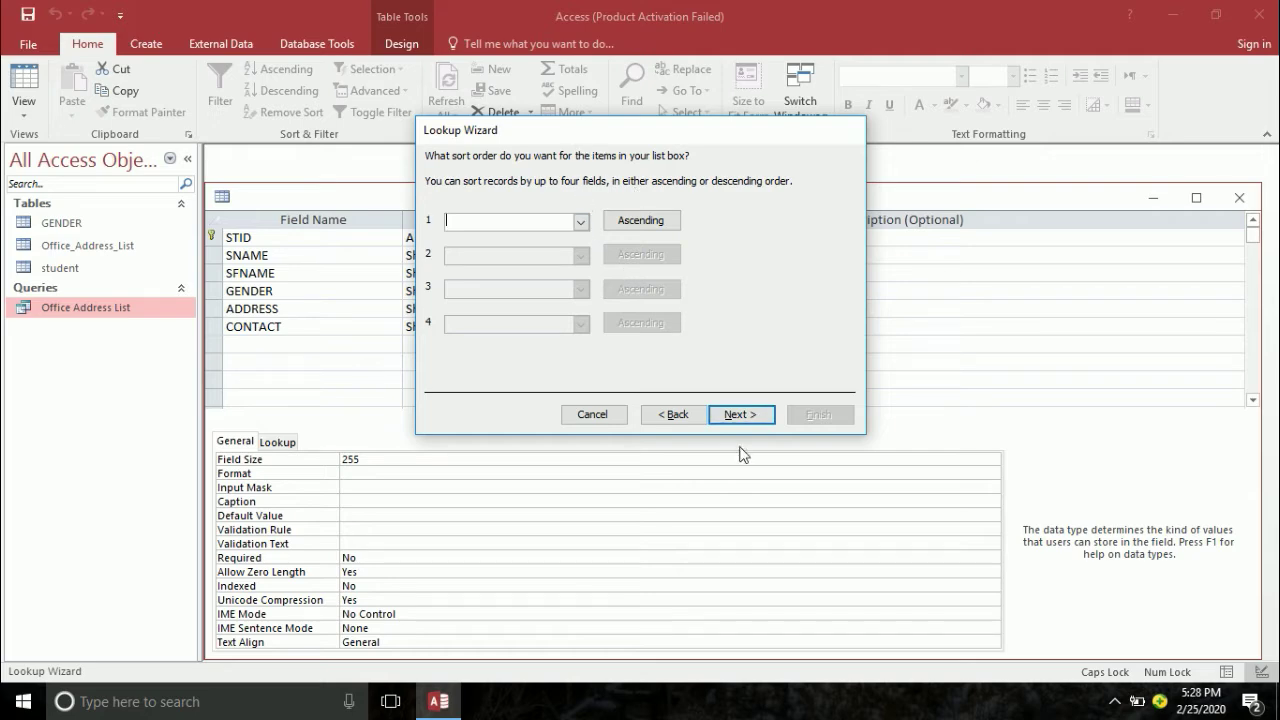
{"action": "left_click", "coordinate": [740, 416]}
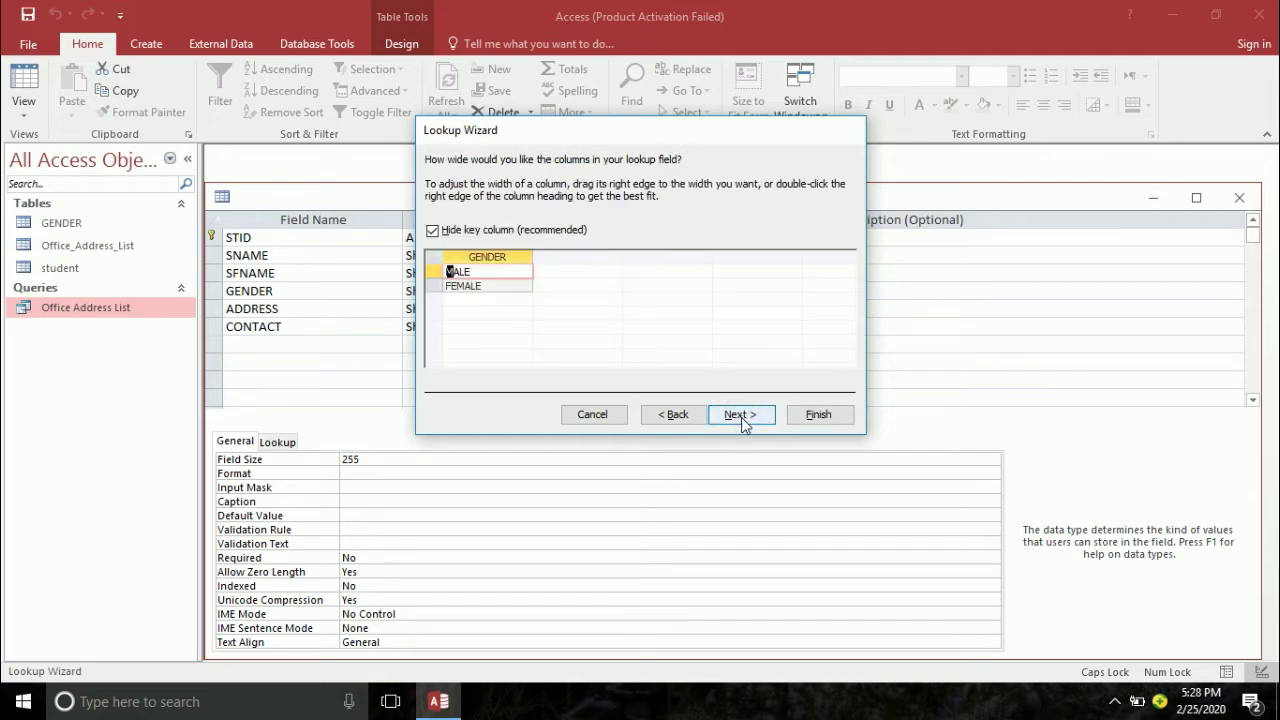
{"action": "left_click", "coordinate": [740, 416]}
{"action": "left_click", "coordinate": [816, 416]}
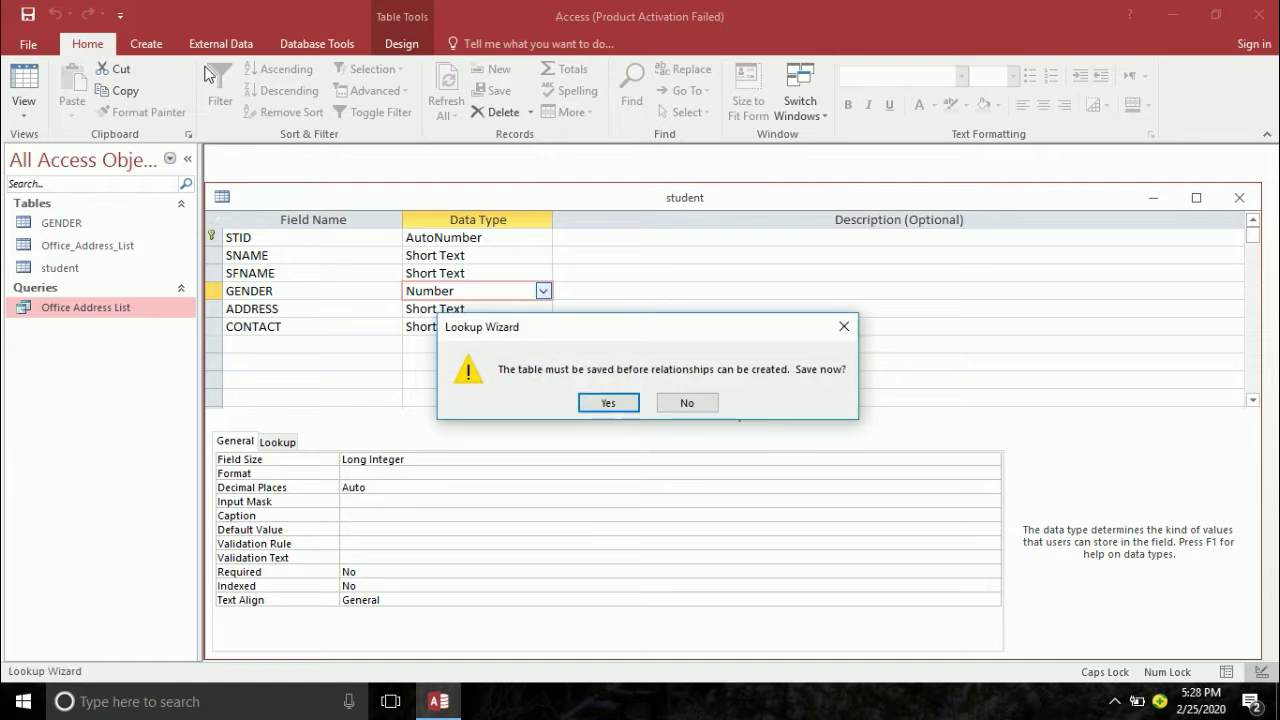
{"action": "left_click", "coordinate": [613, 400]}
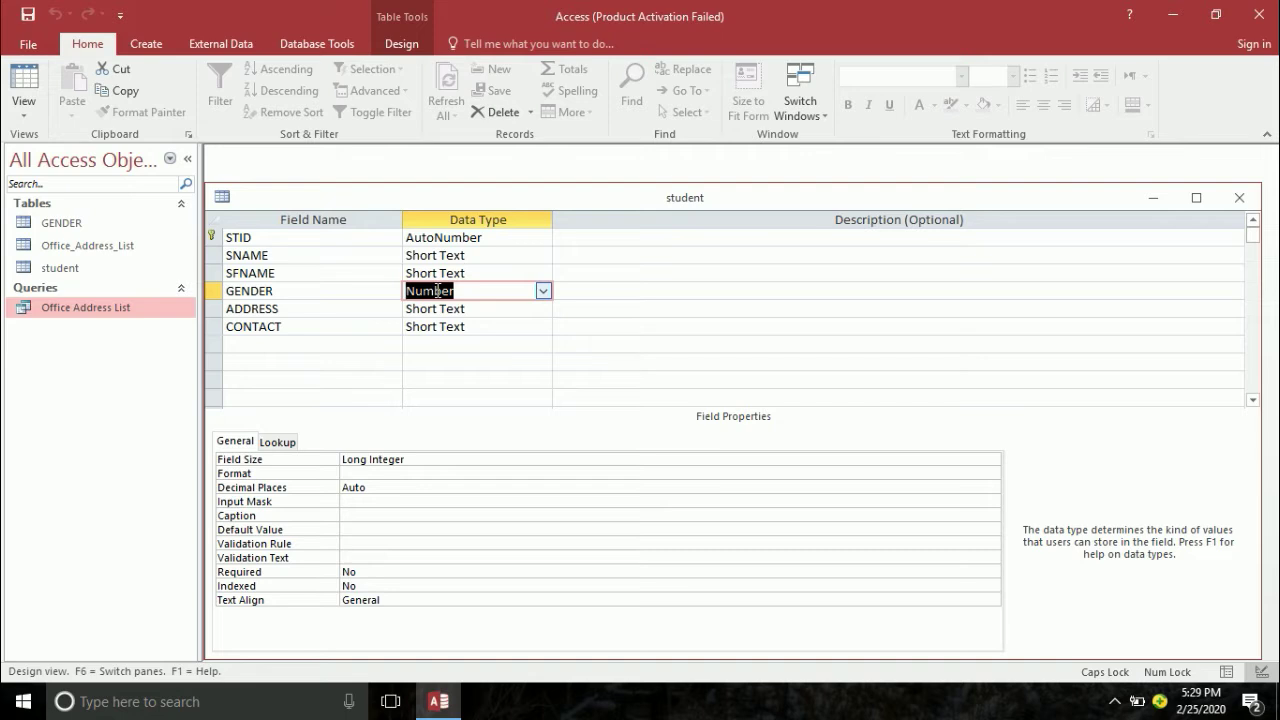
- Close the student table design and create another blank table
{"action": "key", "text": "ctrl+w"}
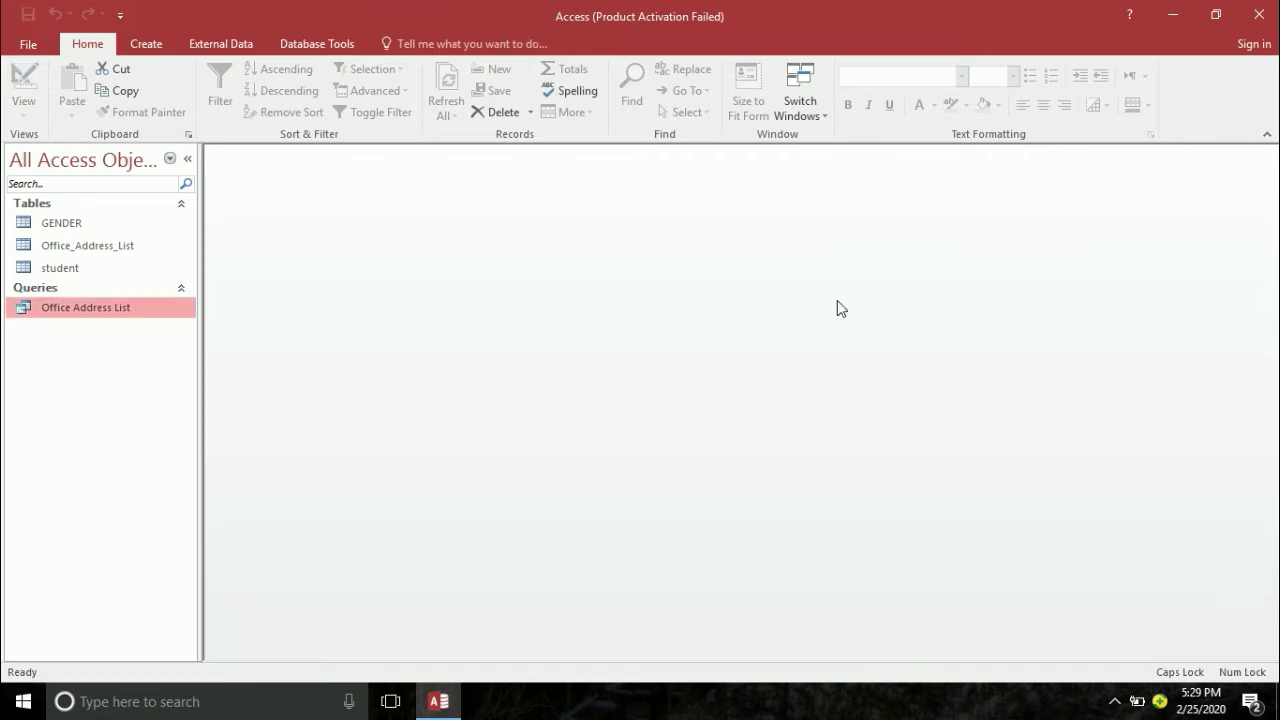
{"action": "left_click", "coordinate": [150, 44]}
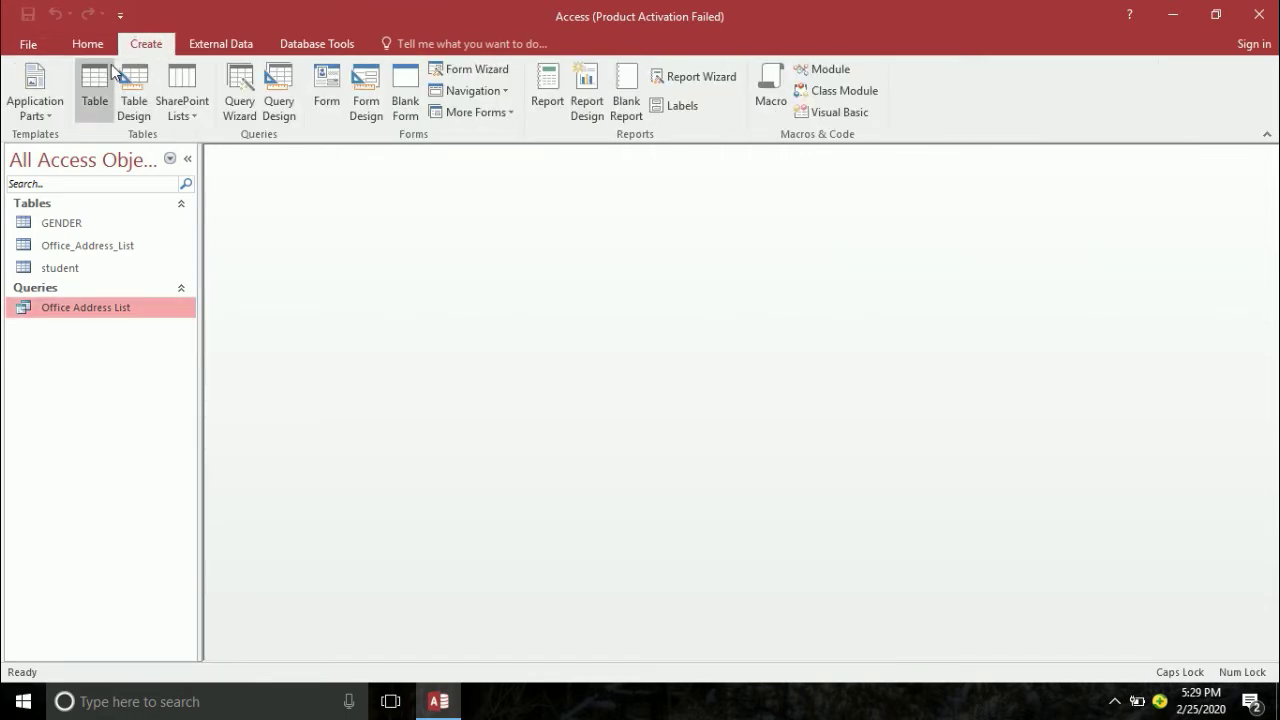
{"action": "left_click", "coordinate": [95, 85]}
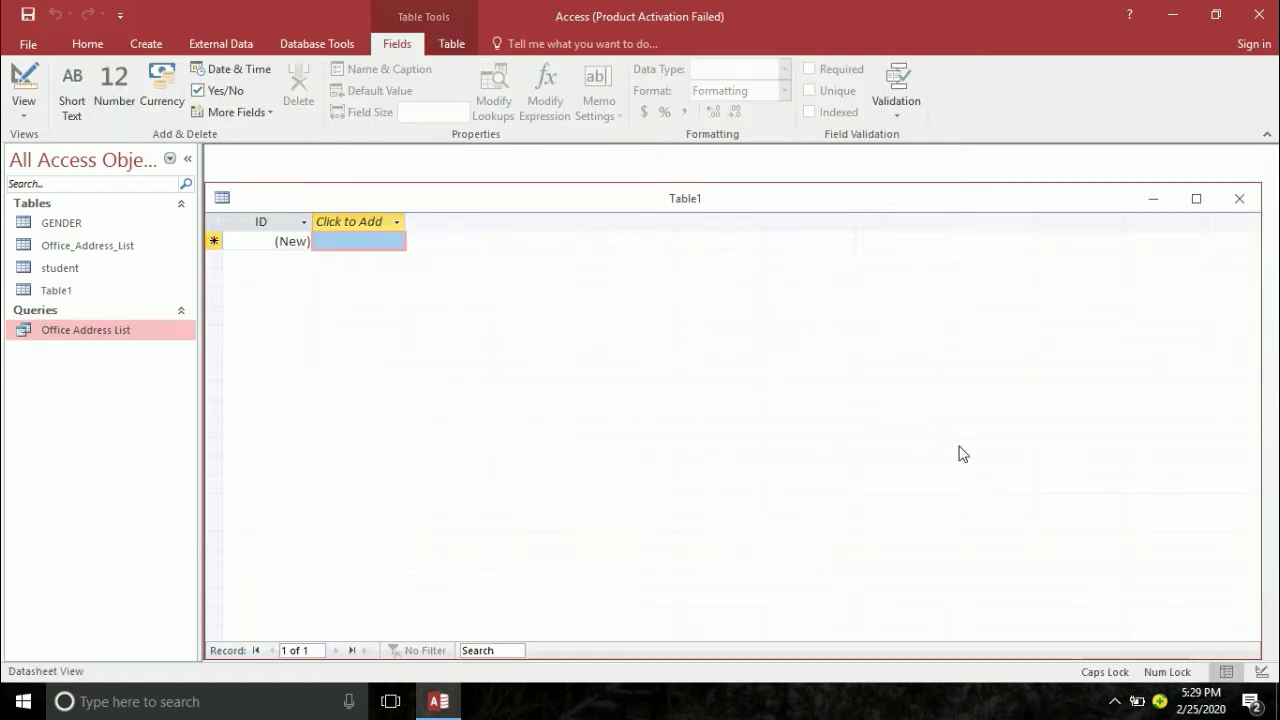
- Save the new table as STUDENTEXAM
{"action": "key", "text": "ctrl+s"}
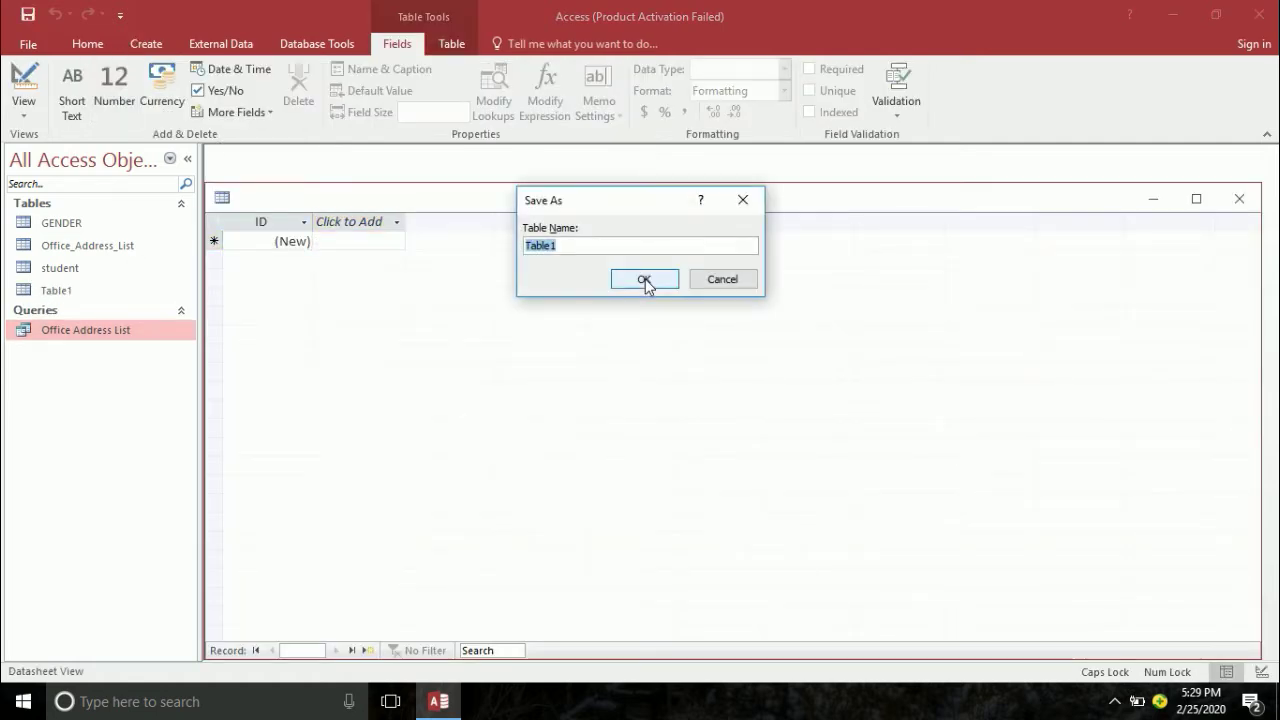
{"action": "type", "text": "STUDNE"}
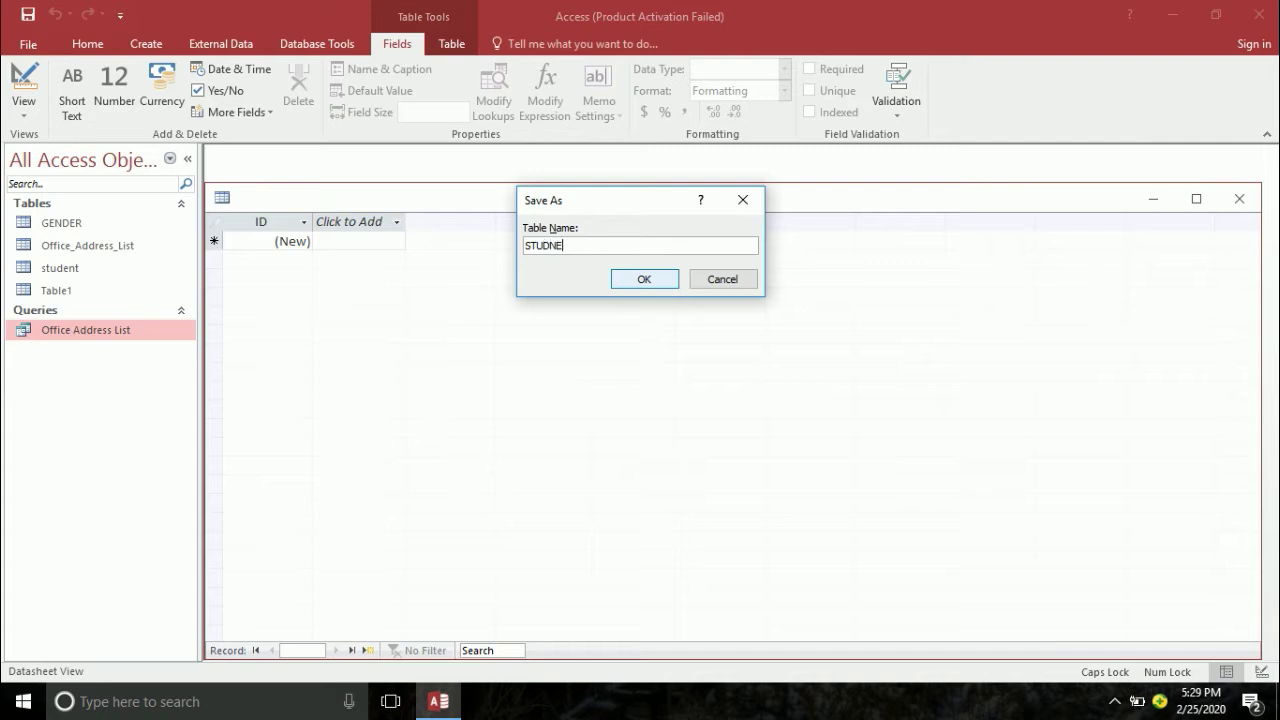
{"action": "type", "text": "T"}
{"action": "key", "text": "BackSpace"}
{"action": "key", "text": "BackSpace"}
{"action": "key", "text": "BackSpace"}
{"action": "type", "text": "ENTEXAM"}
{"action": "key", "text": "BackSpace"}
{"action": "key", "text": "BackSpace"}
{"action": "key", "text": "BackSpace"}
{"action": "key", "text": "BackSpace"}
{"action": "type", "text": "EXAM"}
{"action": "left_click", "coordinate": [645, 285]}
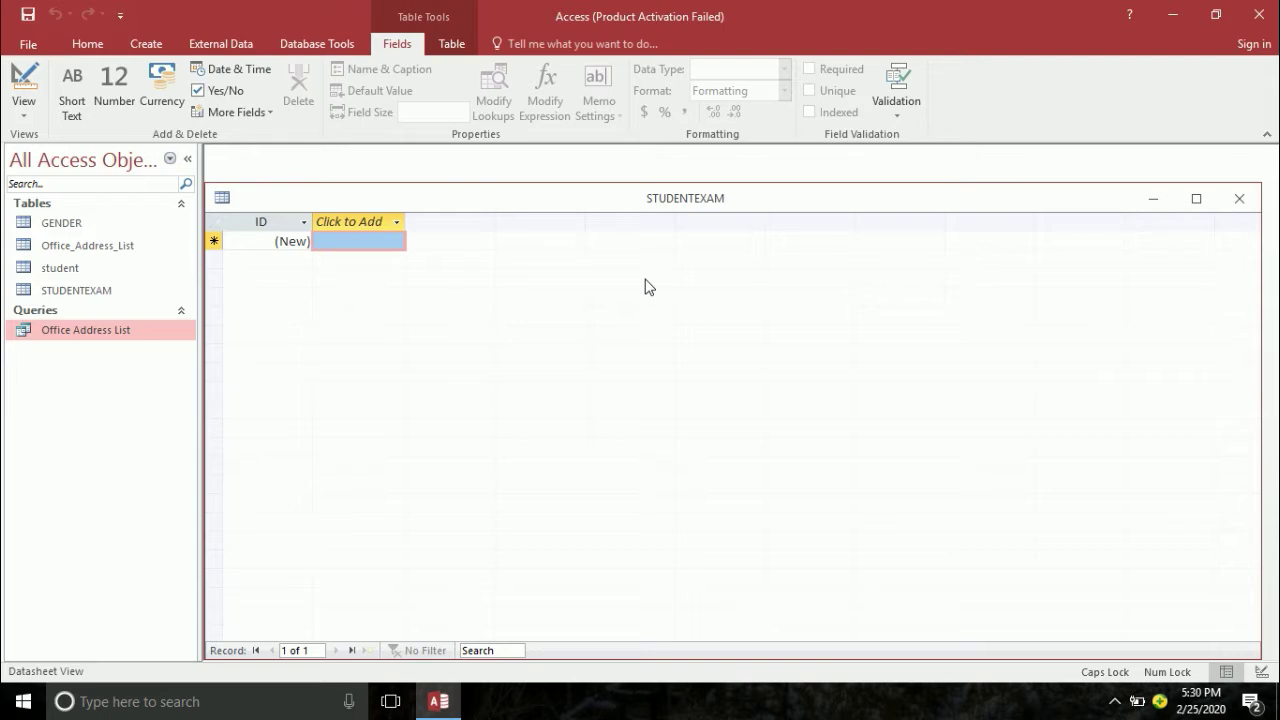
- Rename the ID field to STID, make it Number, and remove its primary key
{"action": "left_click", "coordinate": [22, 90]}
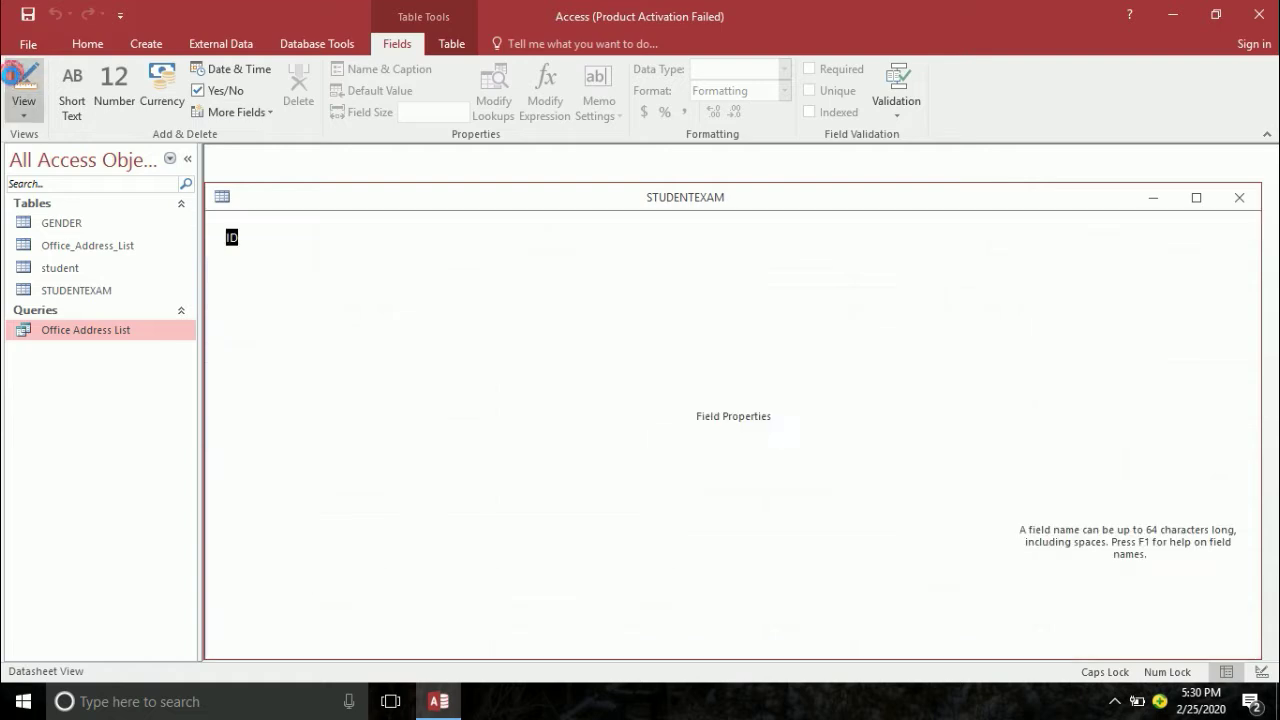
{"action": "key", "text": "End"}
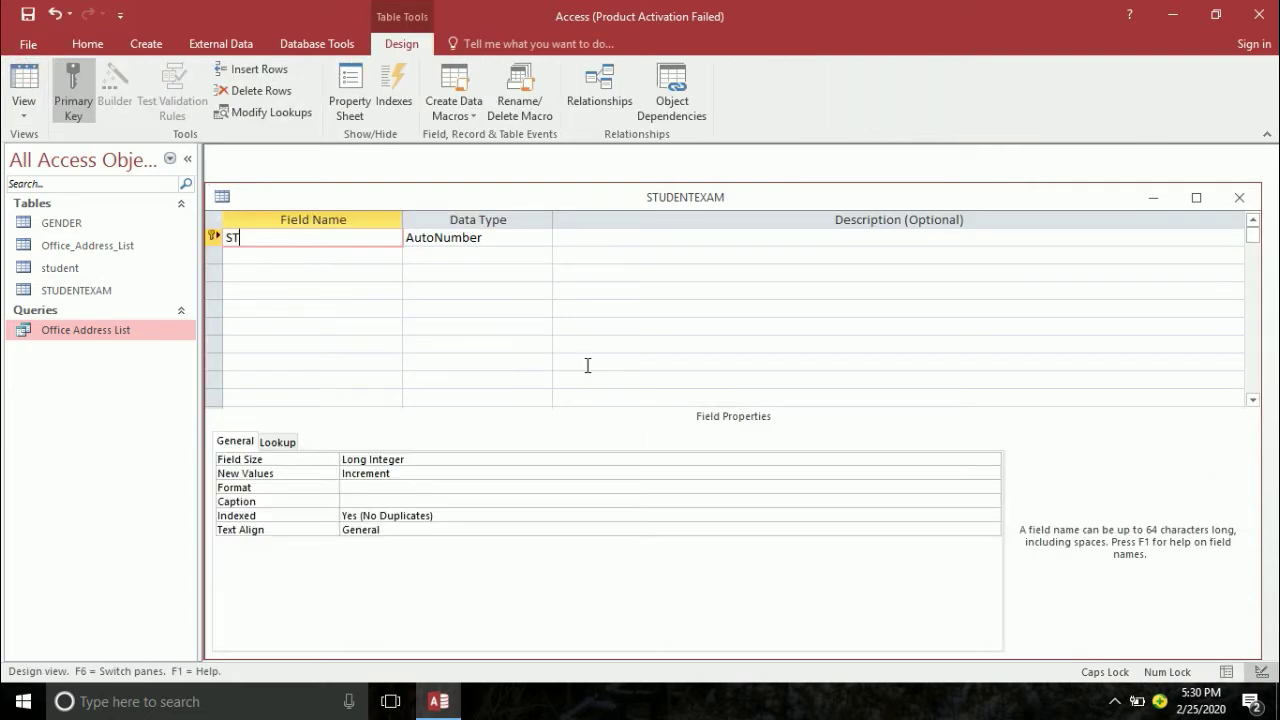
{"action": "key", "text": "BackSpace"}
{"action": "key", "text": "BackSpace"}
{"action": "key", "text": "Caps_Lock"}
{"action": "key", "text": "Caps_Lock"}
{"action": "type", "text": "STID"}
{"action": "key", "text": "Tab"}
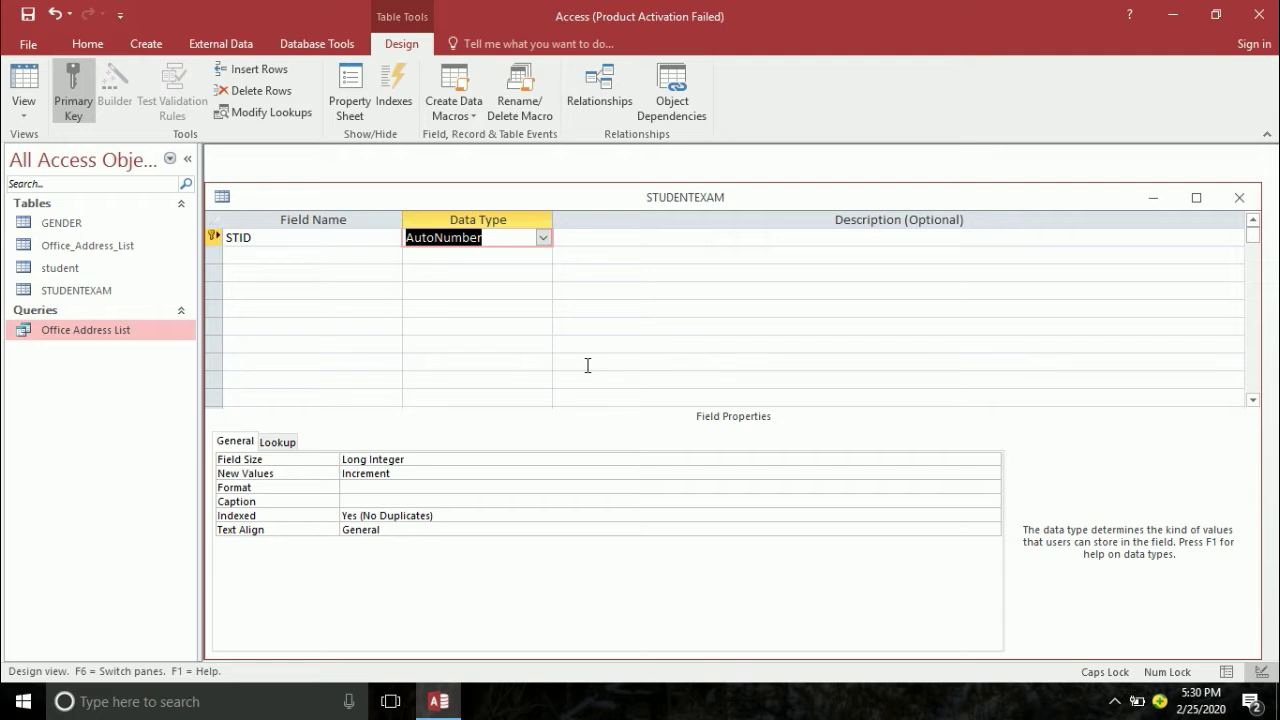
{"action": "type", "text": "Number"}
{"action": "key", "text": "Tab"}
{"action": "key", "text": "Tab"}
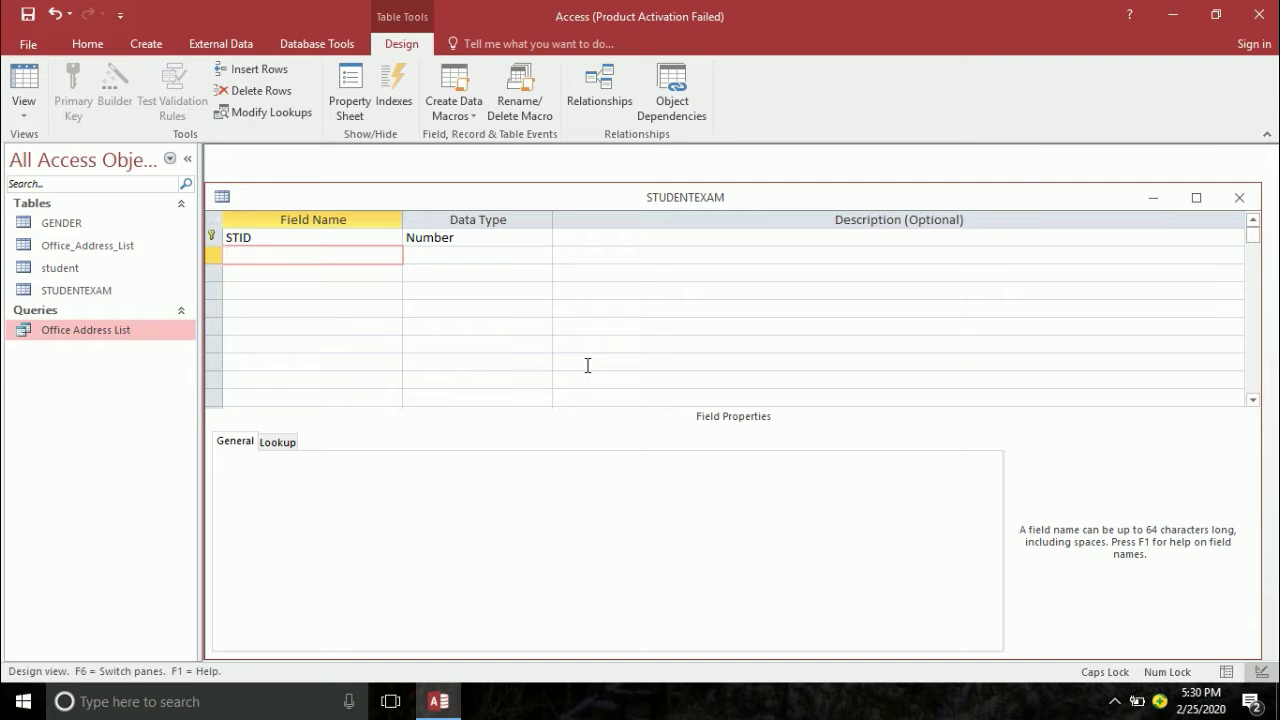
{"action": "left_click", "coordinate": [212, 237]}
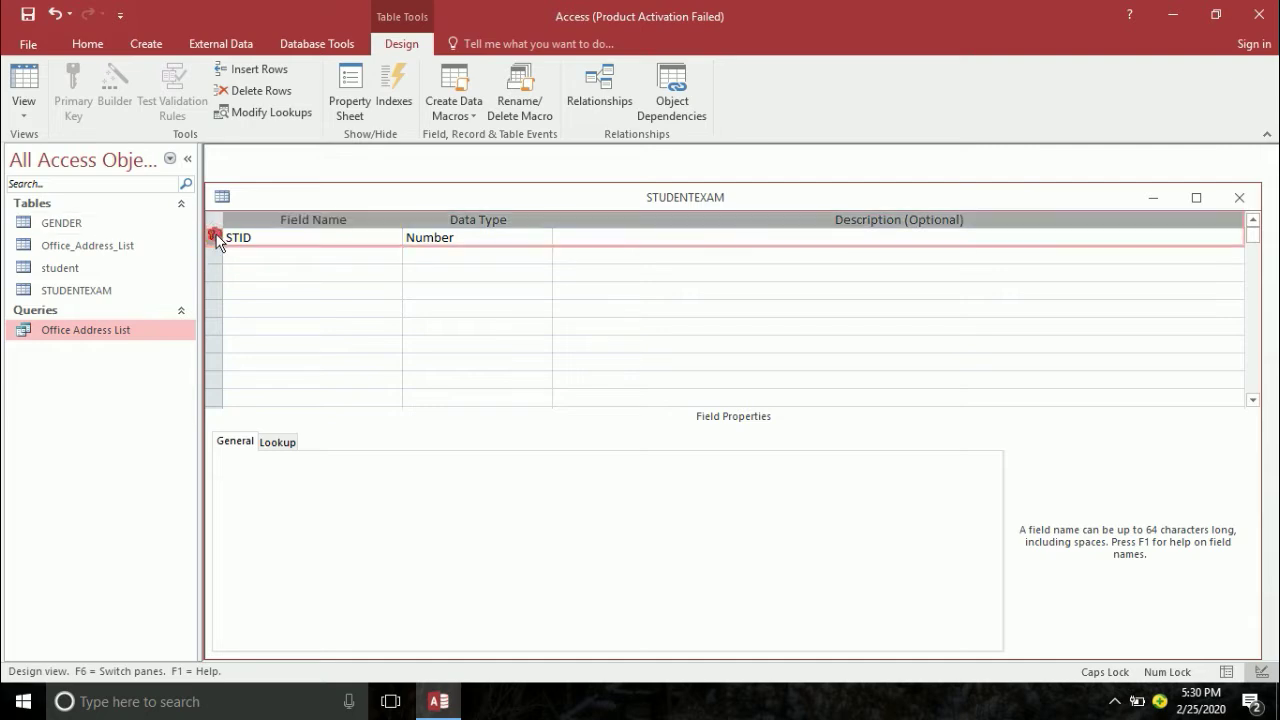
{"action": "left_click", "coordinate": [84, 78]}
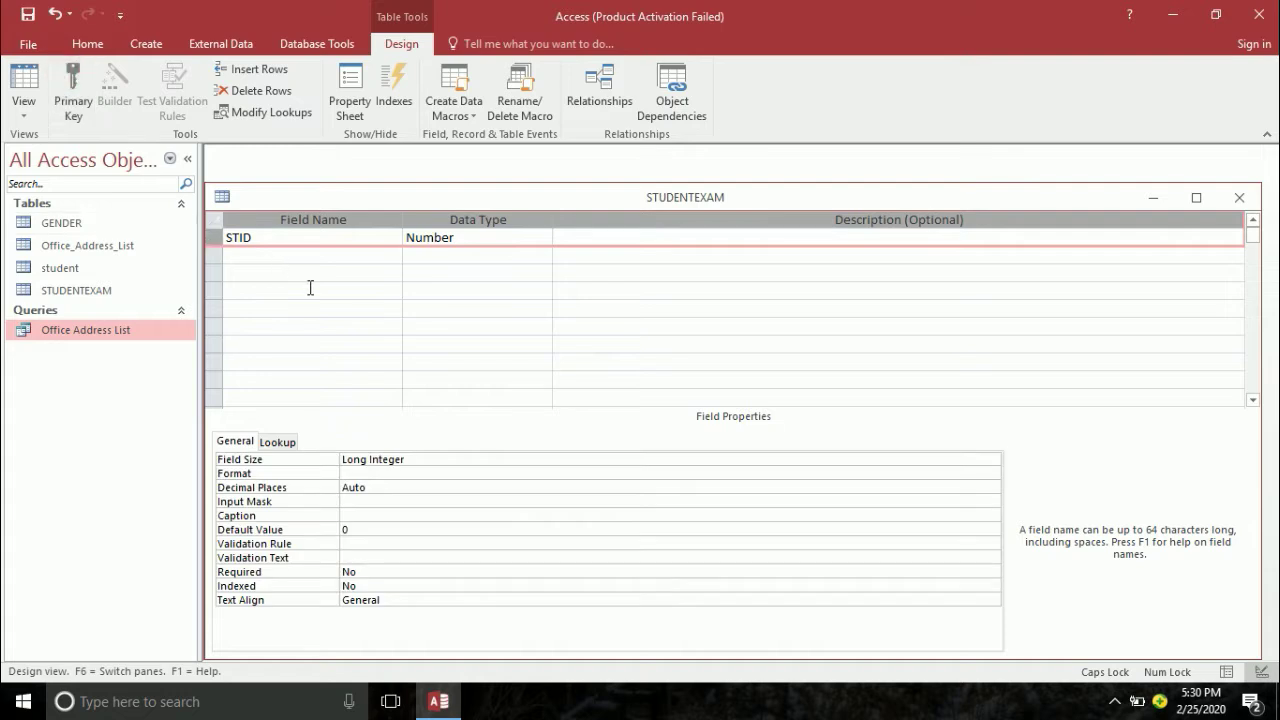
- Add EDATE as a Date/Time field and EDAY as Short Text
{"action": "left_click", "coordinate": [292, 258]}
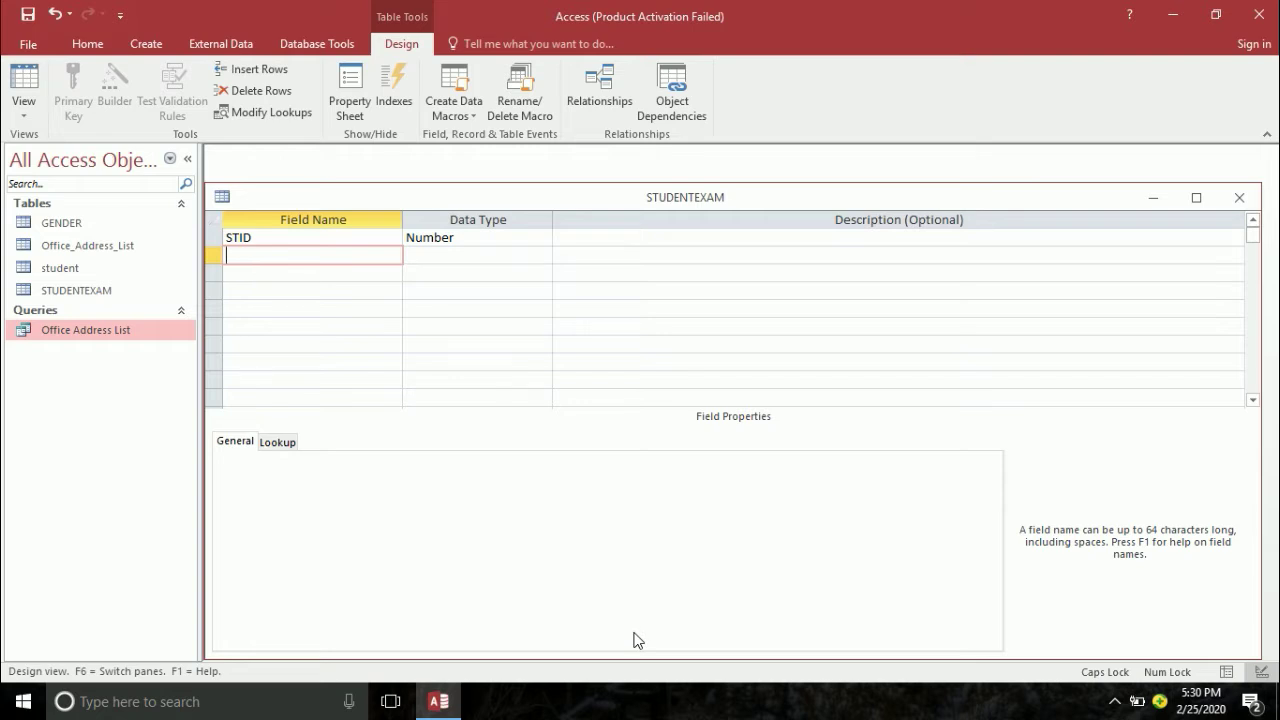
{"action": "type", "text": "EDATE"}
{"action": "key", "text": "Tab"}
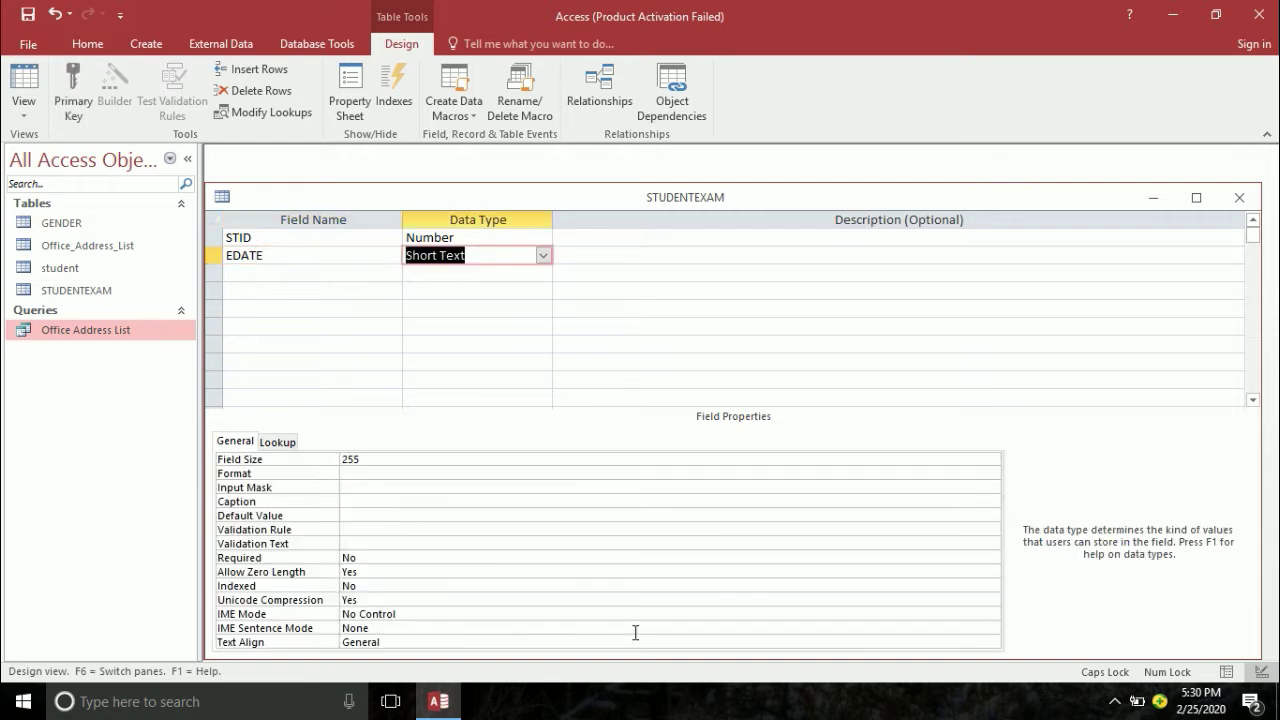
{"action": "type", "text": "d"}
{"action": "key", "text": "Tab"}
{"action": "key", "text": "Tab"}
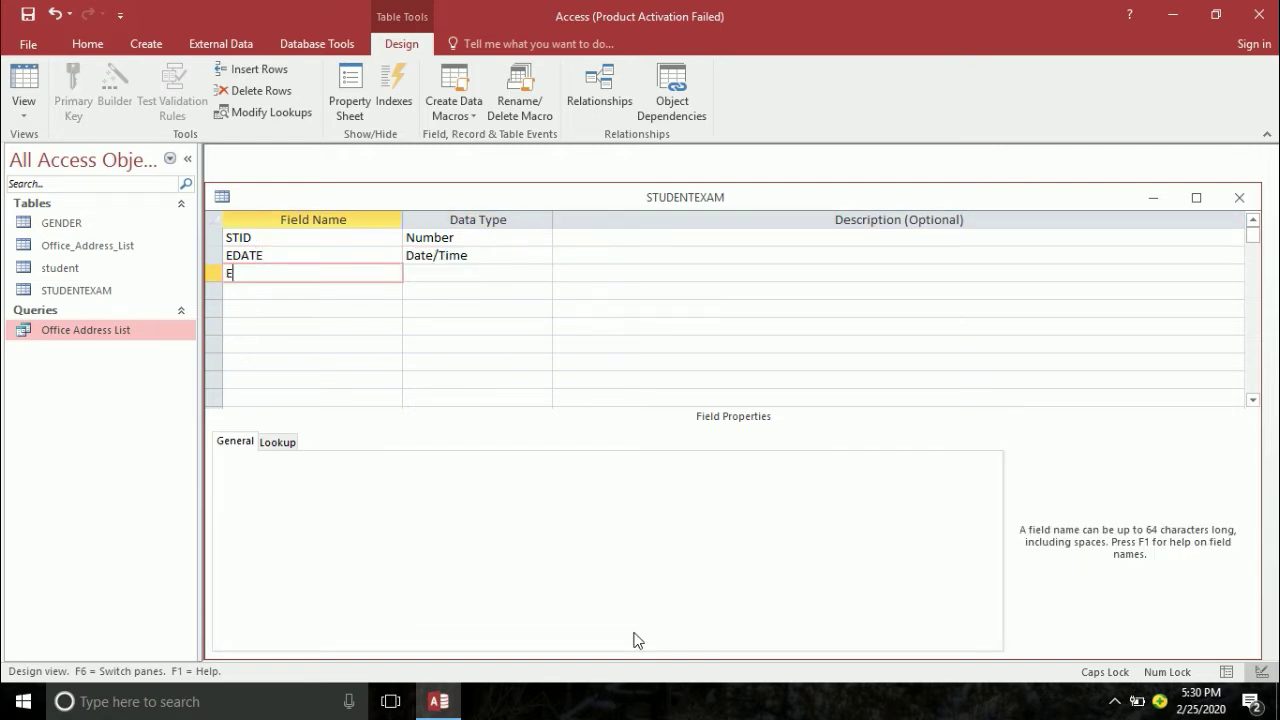
{"action": "type", "text": "EDAY"}
{"action": "key", "text": "Tab"}
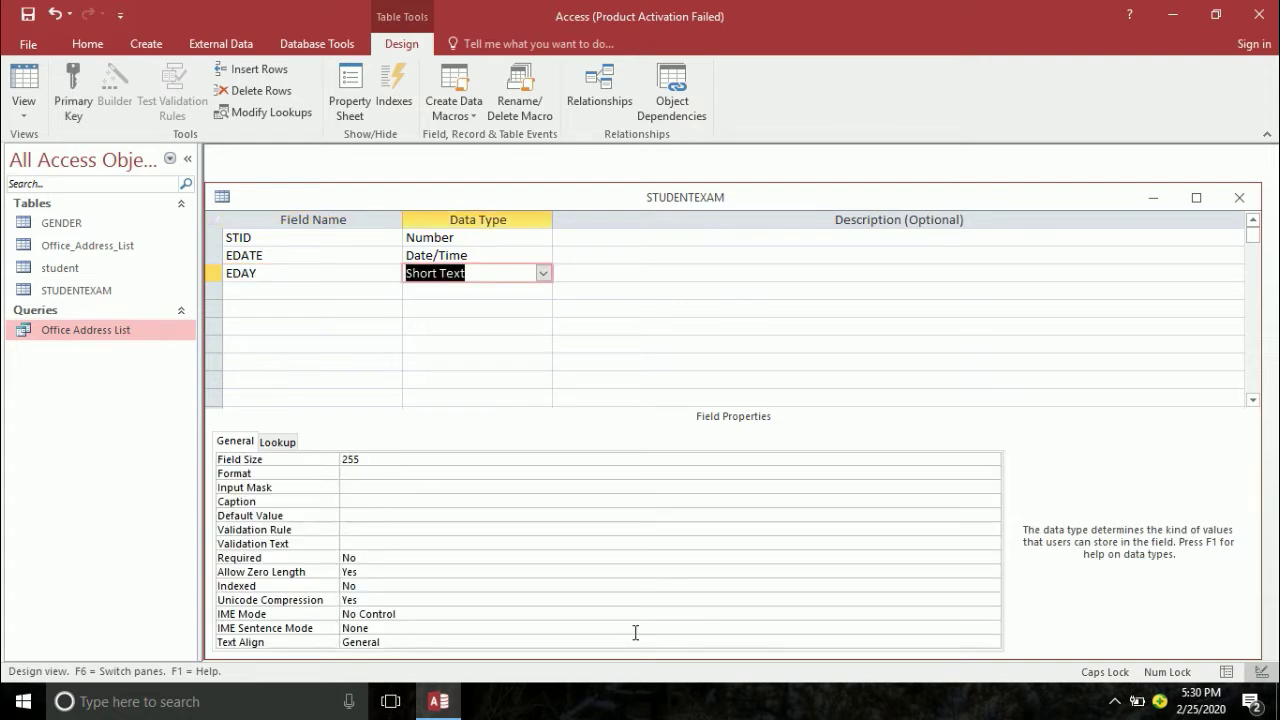
{"action": "key", "text": "Tab"}
{"action": "key", "text": "Tab"}
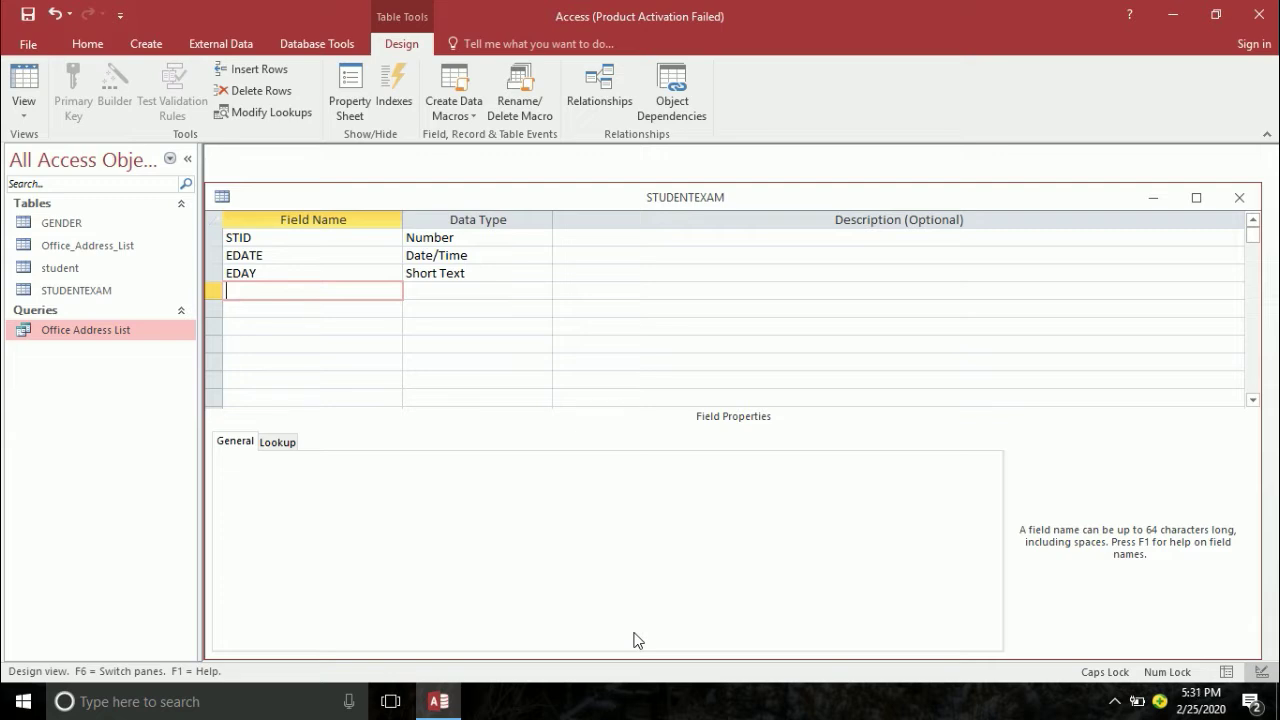
- Add EMONTH as Short Text, EYEAR as Number, and a SUBJECT field
{"action": "type", "text": "EMONTH"}
{"action": "key", "text": "Tab"}
{"action": "key", "text": "Tab"}
{"action": "key", "text": "Tab"}
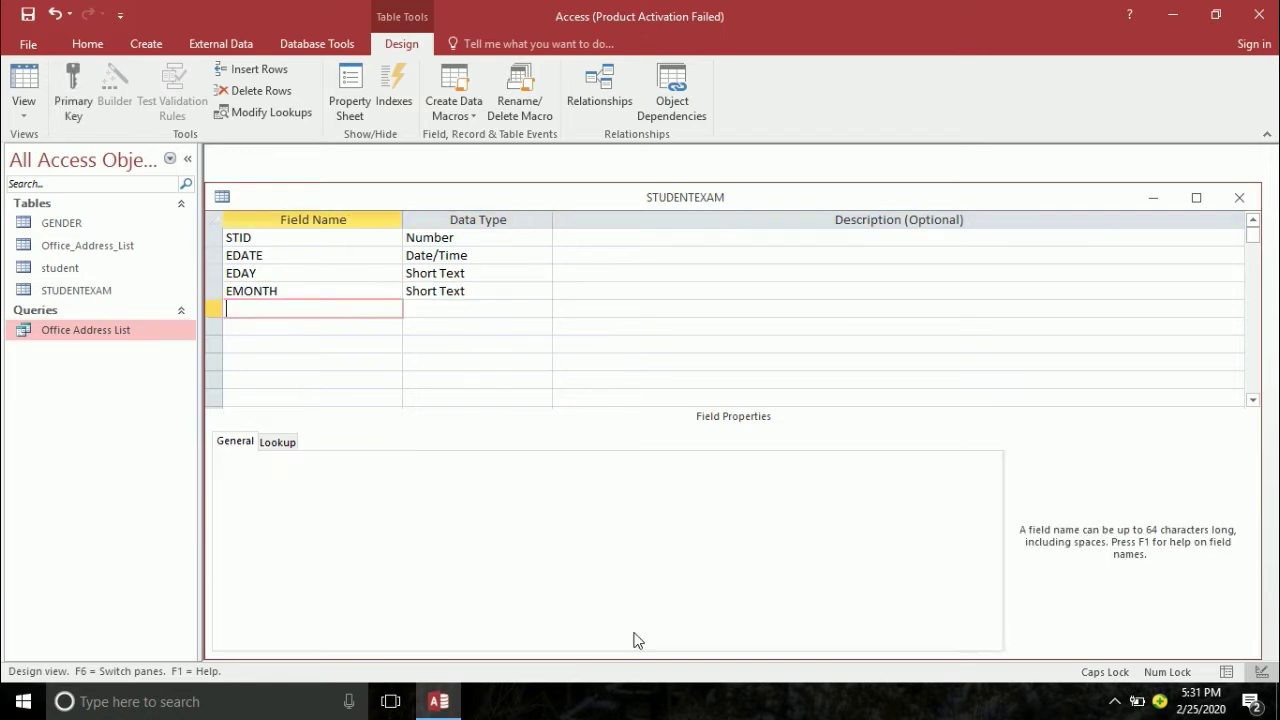
{"action": "type", "text": "EYEAR"}
{"action": "key", "text": "Tab"}
{"action": "type", "text": "n"}
{"action": "key", "text": "Tab"}
{"action": "key", "text": "Tab"}
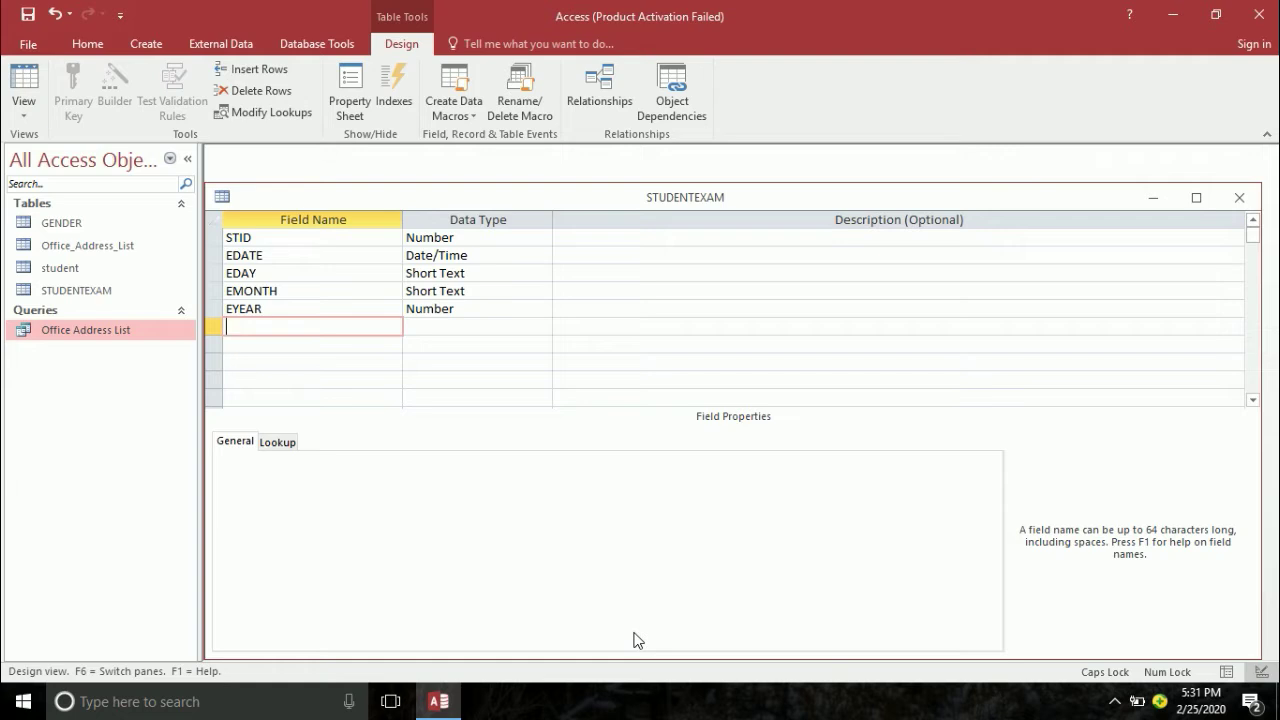
{"action": "type", "text": "SUBJECT"}
{"action": "key", "text": "Tab"}
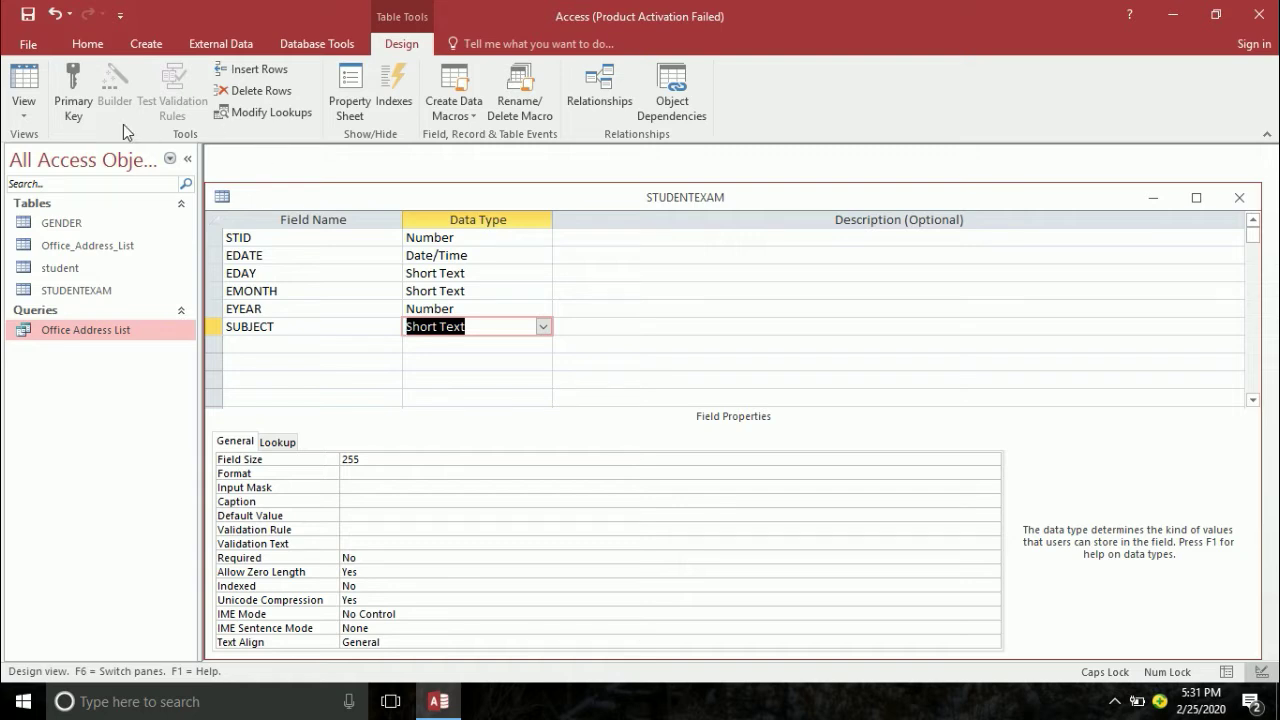
- Create a new blank table, save it as SUBJECT, and switch it to Design view
{"action": "left_click", "coordinate": [139, 45]}
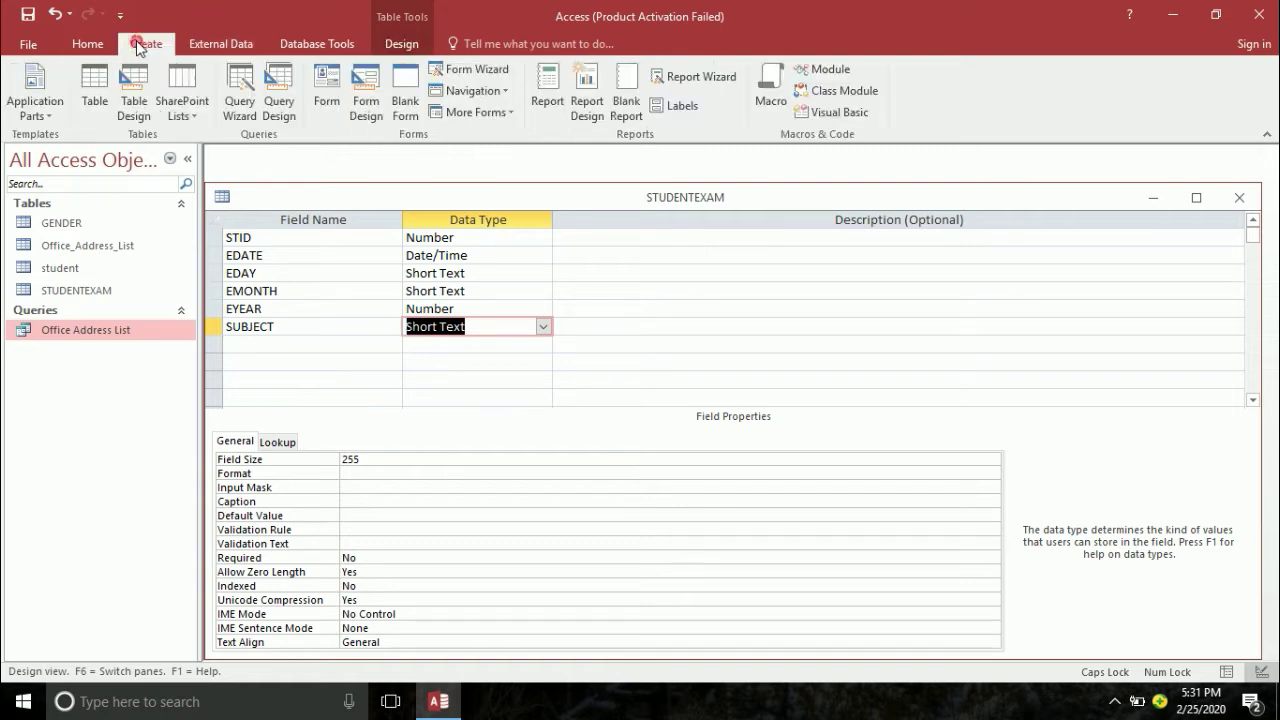
{"action": "left_click", "coordinate": [96, 92]}
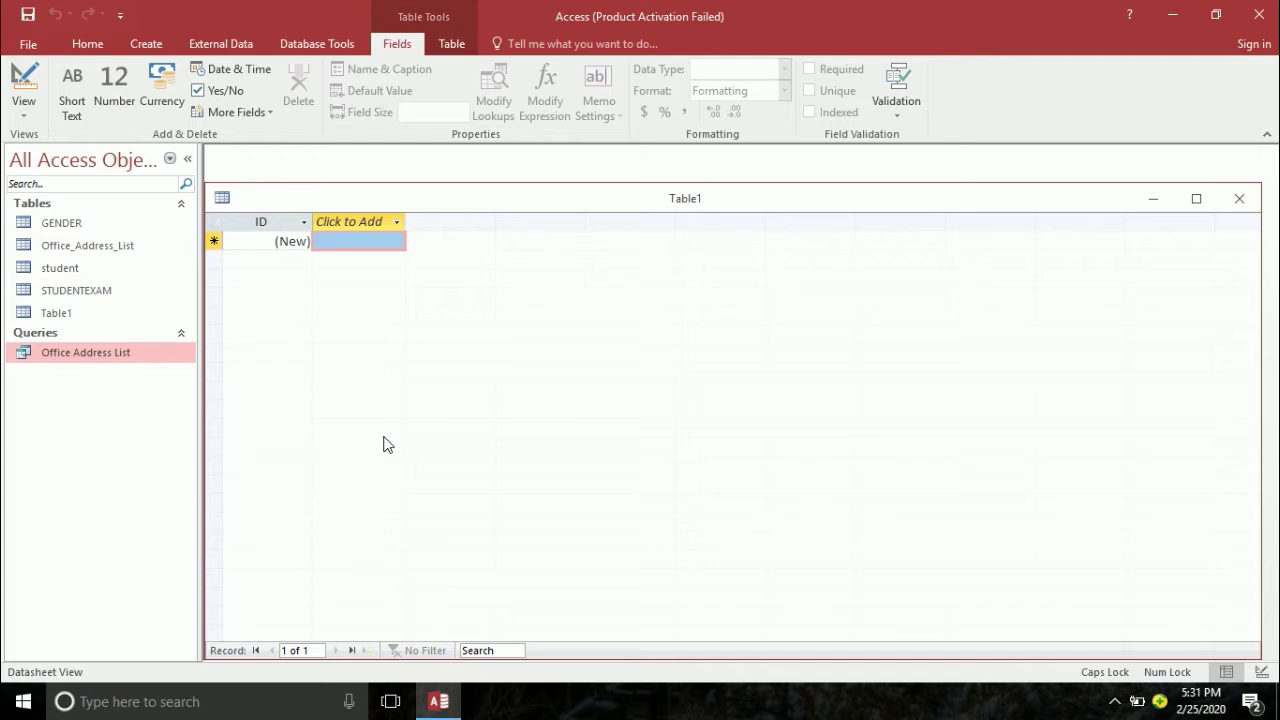
{"action": "key", "text": "ctrl+s"}
{"action": "type", "text": "SUBJE"}
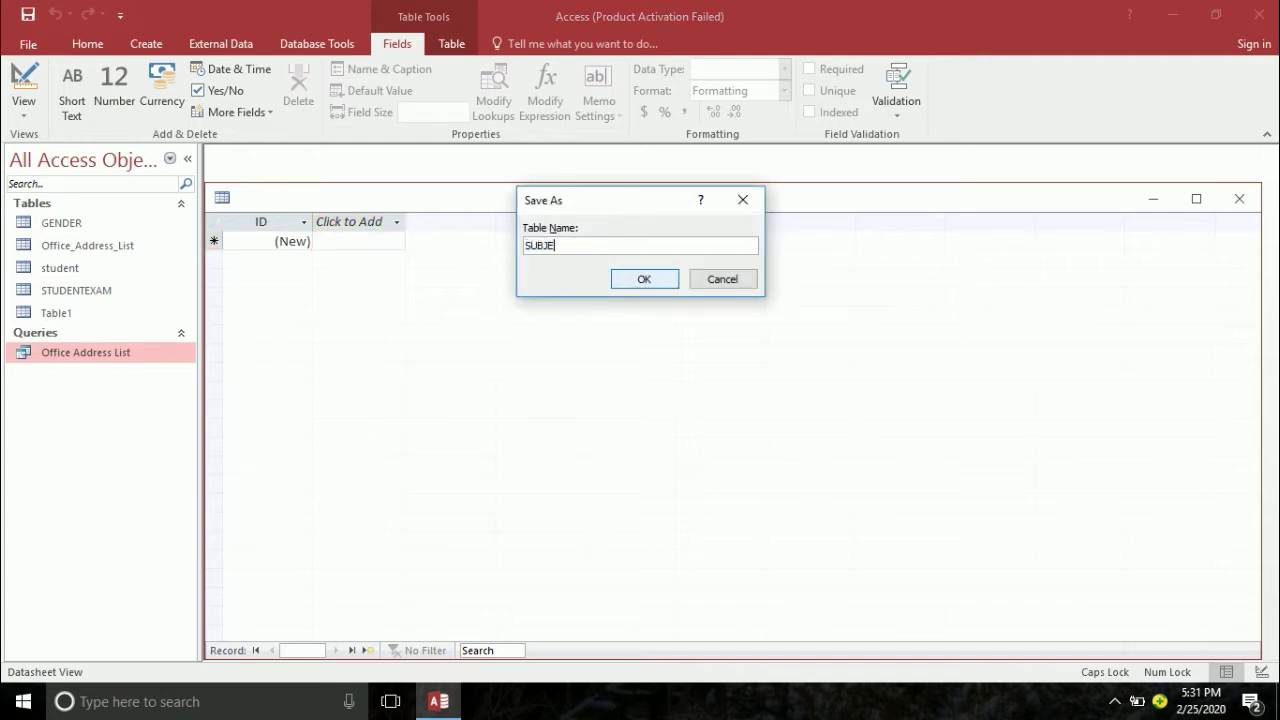
{"action": "type", "text": "CT"}
{"action": "left_click", "coordinate": [645, 279]}
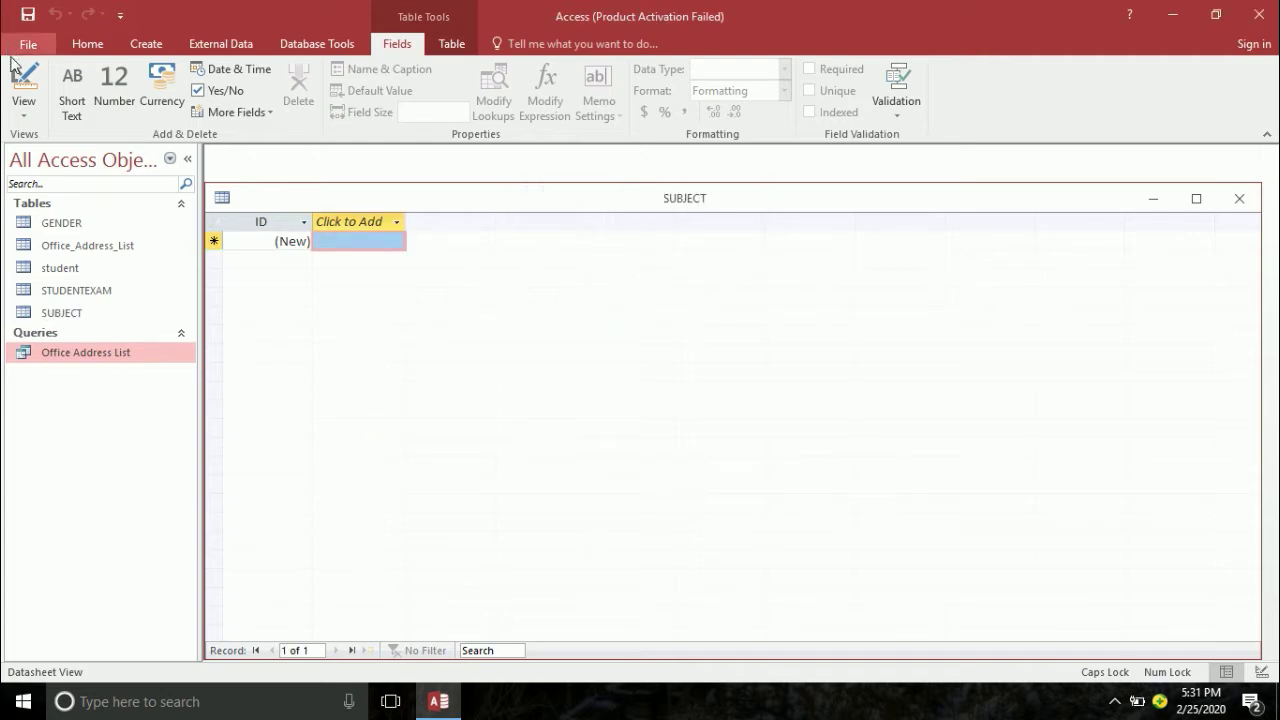
{"action": "left_click", "coordinate": [18, 75]}
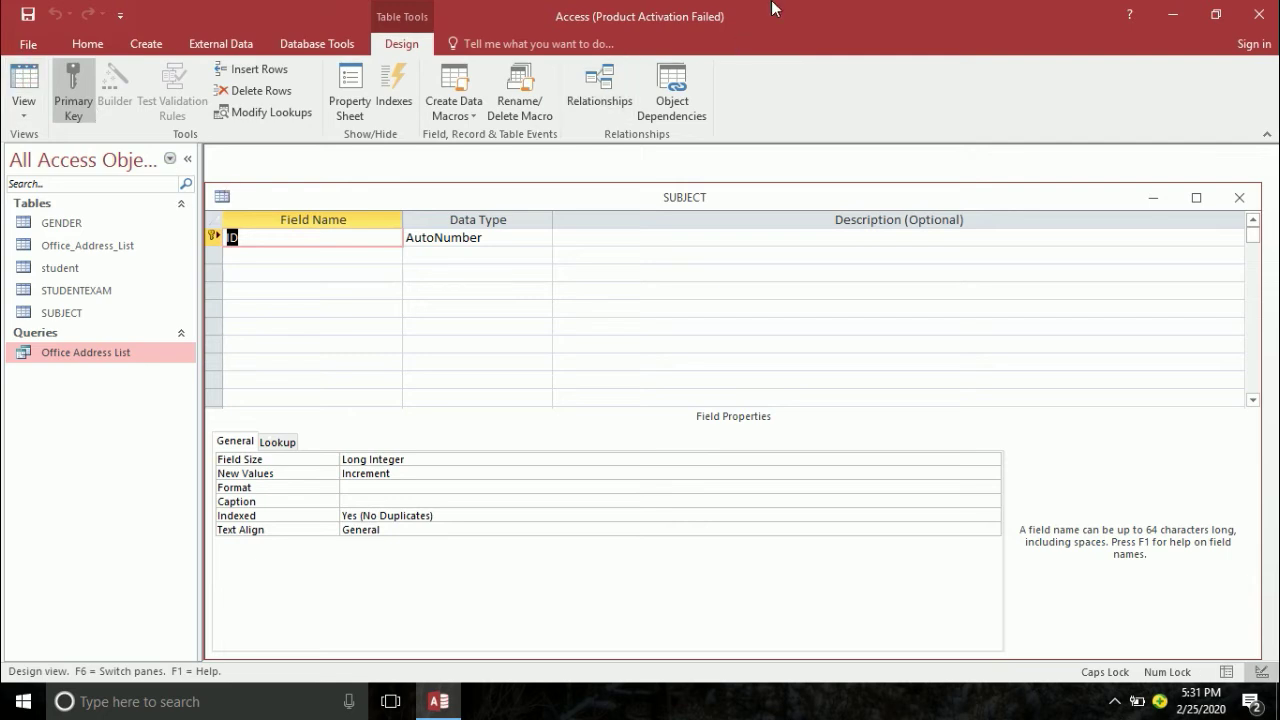
- Name the first field SUBJECTID, keeping it as the AutoNumber key
{"action": "type", "text": "SUJ"}
{"action": "key", "text": "BackSpace"}
{"action": "type", "text": "BJECTID"}
{"action": "key", "text": "Tab"}
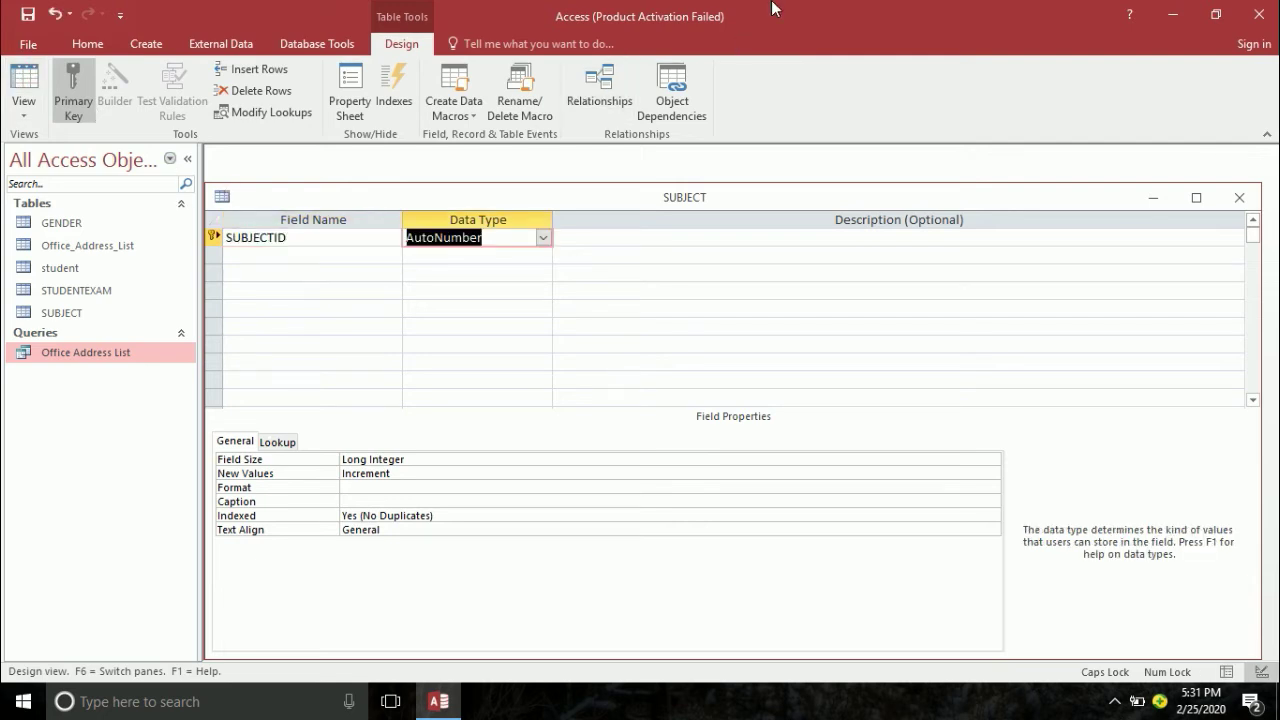
{"action": "key", "text": "Tab"}
{"action": "key", "text": "Tab"}
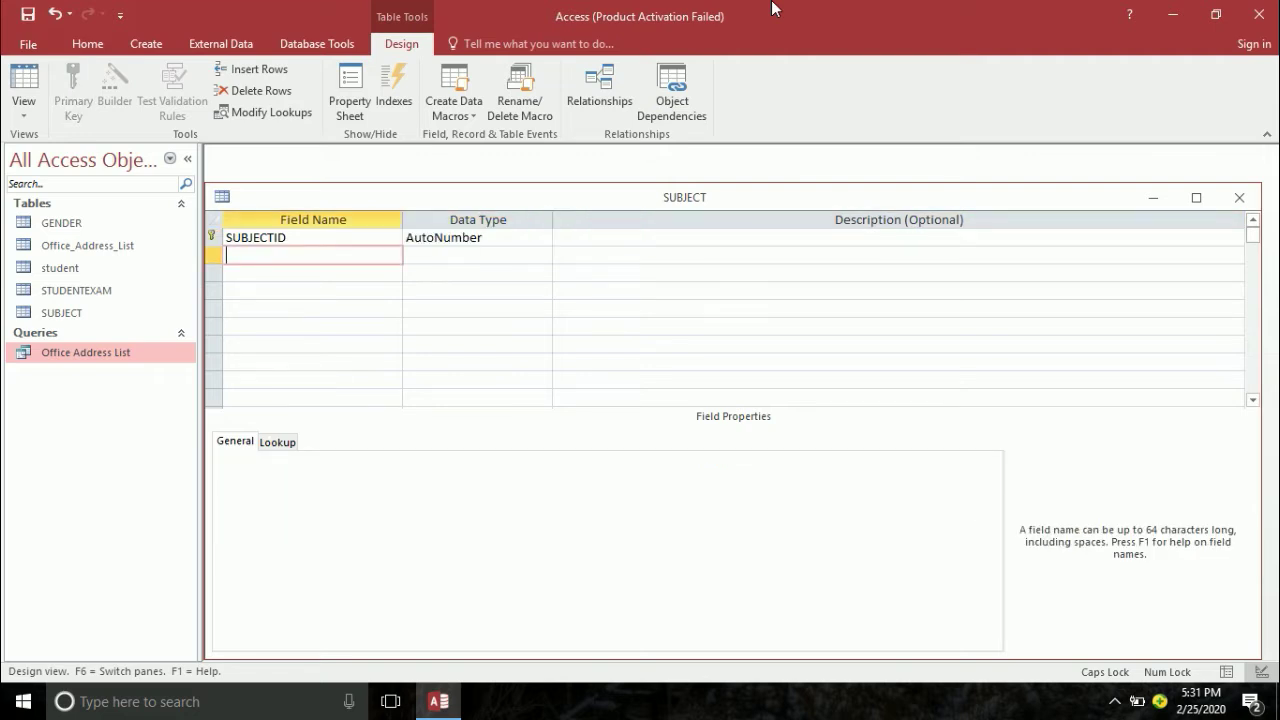
- Add Short Text fields PHY, CHEM, BIO, ENG, URDU and MATHS
{"action": "type", "text": "PH"}
{"action": "key", "text": "Tab"}
{"action": "key", "text": "Tab"}
{"action": "key", "text": "Tab"}
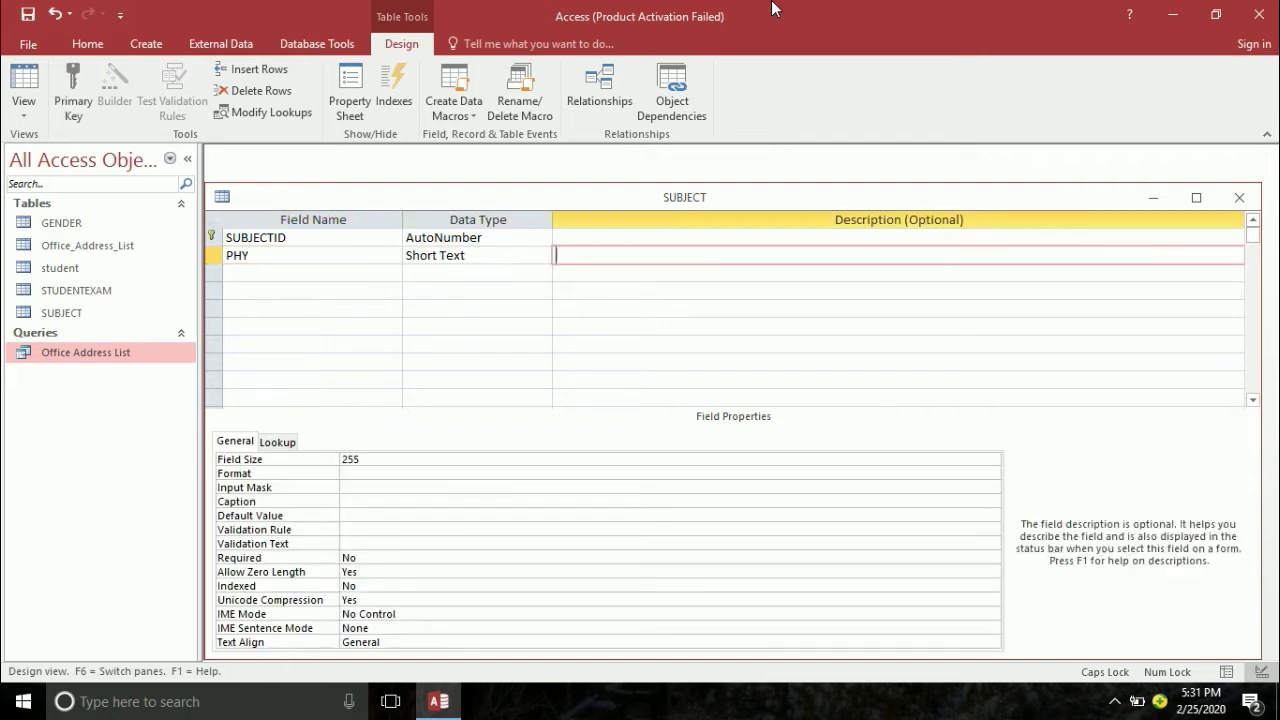
{"action": "type", "text": "CHEM"}
{"action": "key", "text": "Tab"}
{"action": "key", "text": "Tab"}
{"action": "key", "text": "Tab"}
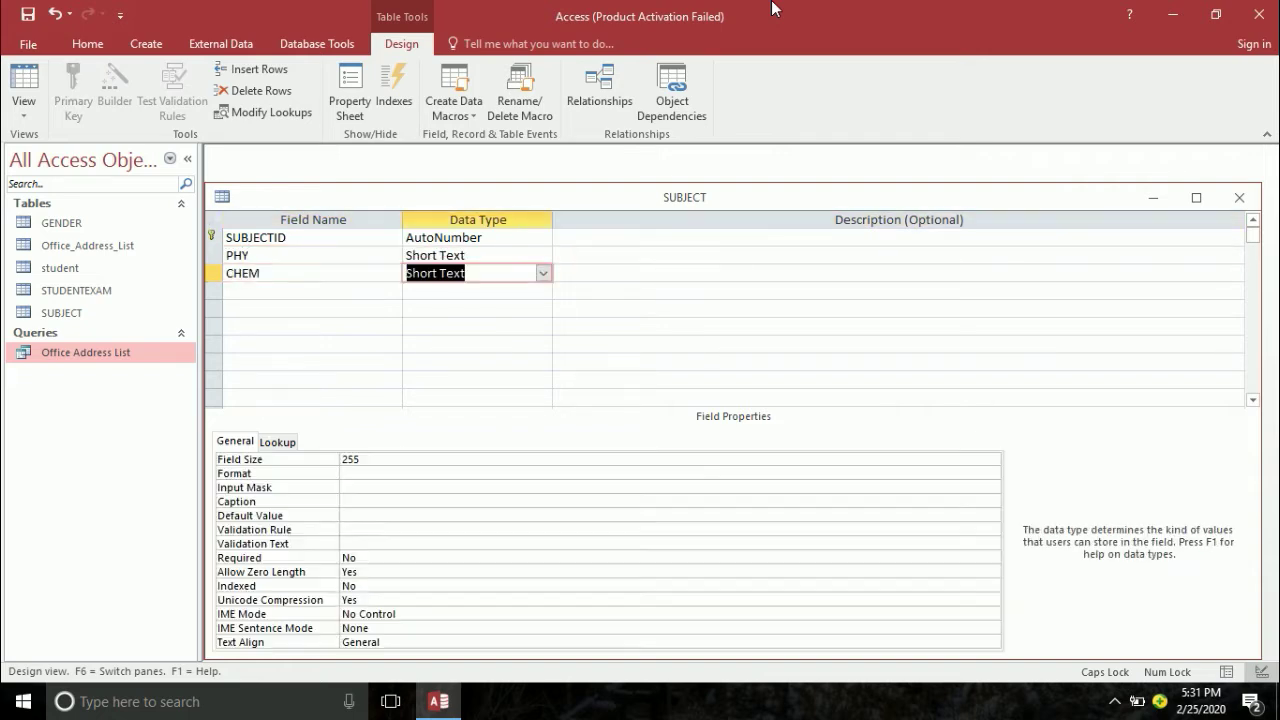
{"action": "type", "text": "BIO"}
{"action": "key", "text": "Tab"}
{"action": "key", "text": "Tab"}
{"action": "key", "text": "Tab"}
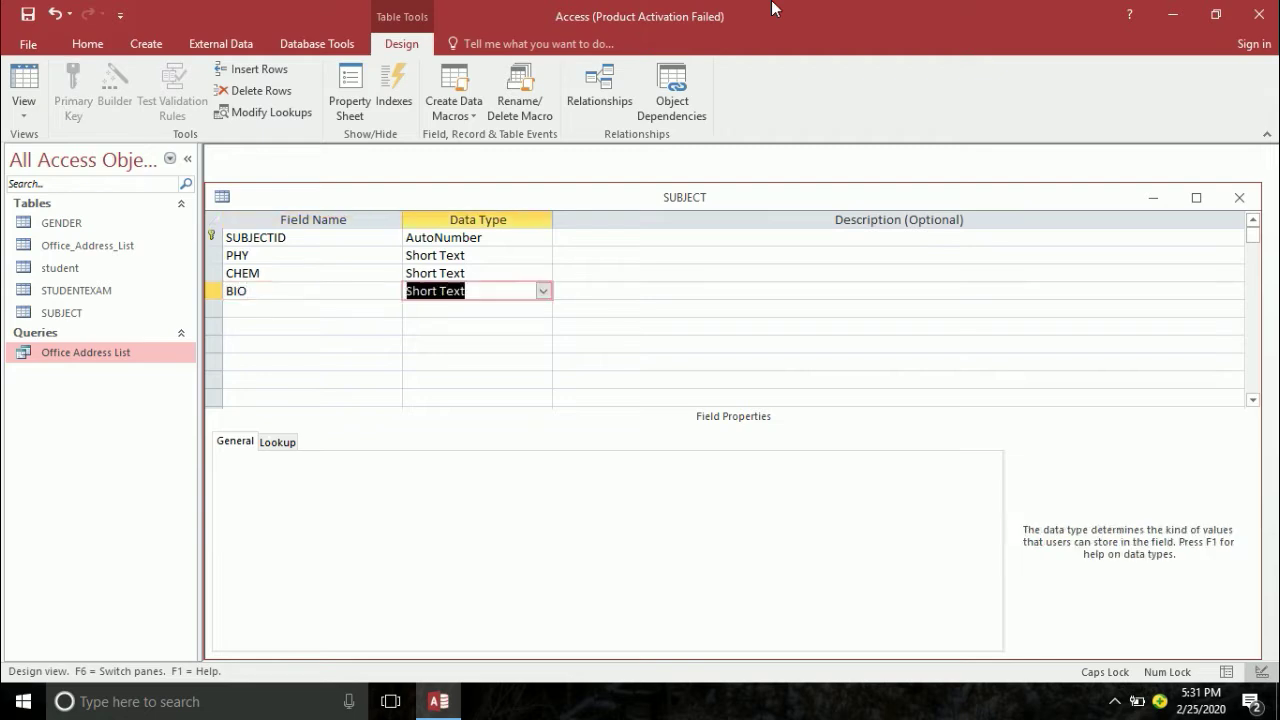
{"action": "type", "text": "ENG"}
{"action": "key", "text": "Tab"}
{"action": "key", "text": "Tab"}
{"action": "key", "text": "Tab"}
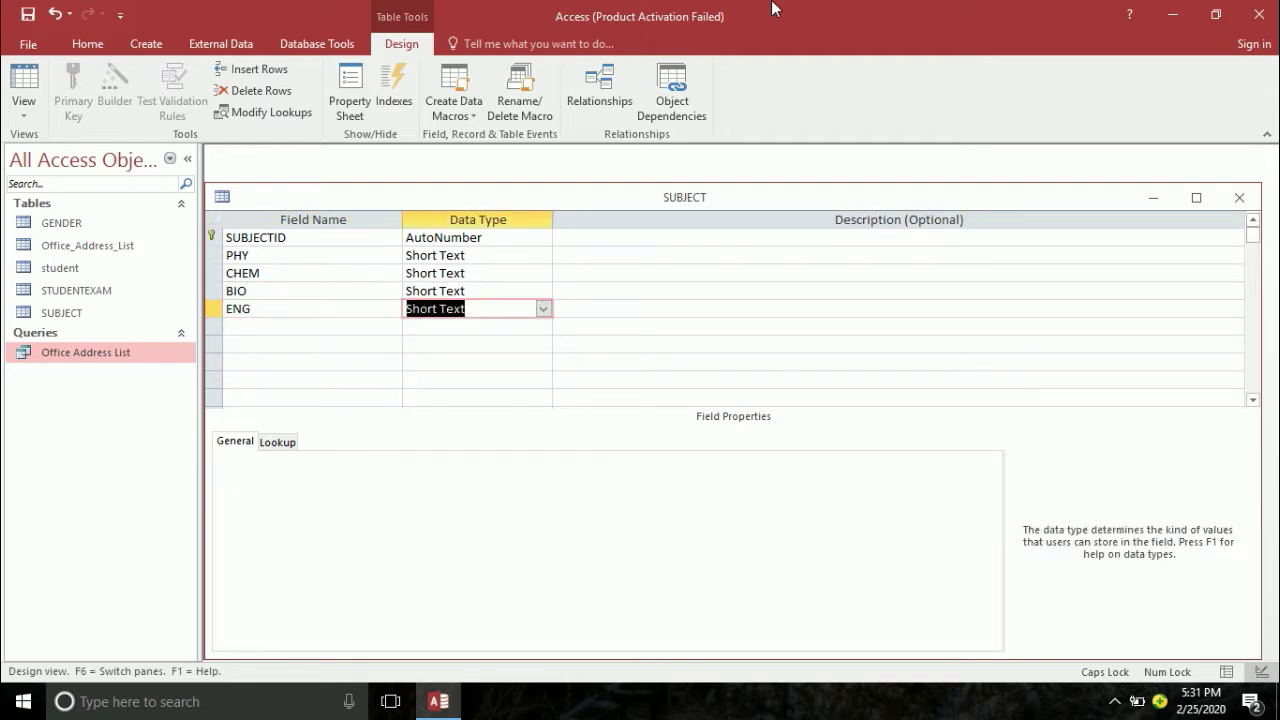
{"action": "type", "text": "URDU"}
{"action": "key", "text": "Tab"}
{"action": "key", "text": "Tab"}
{"action": "key", "text": "Tab"}
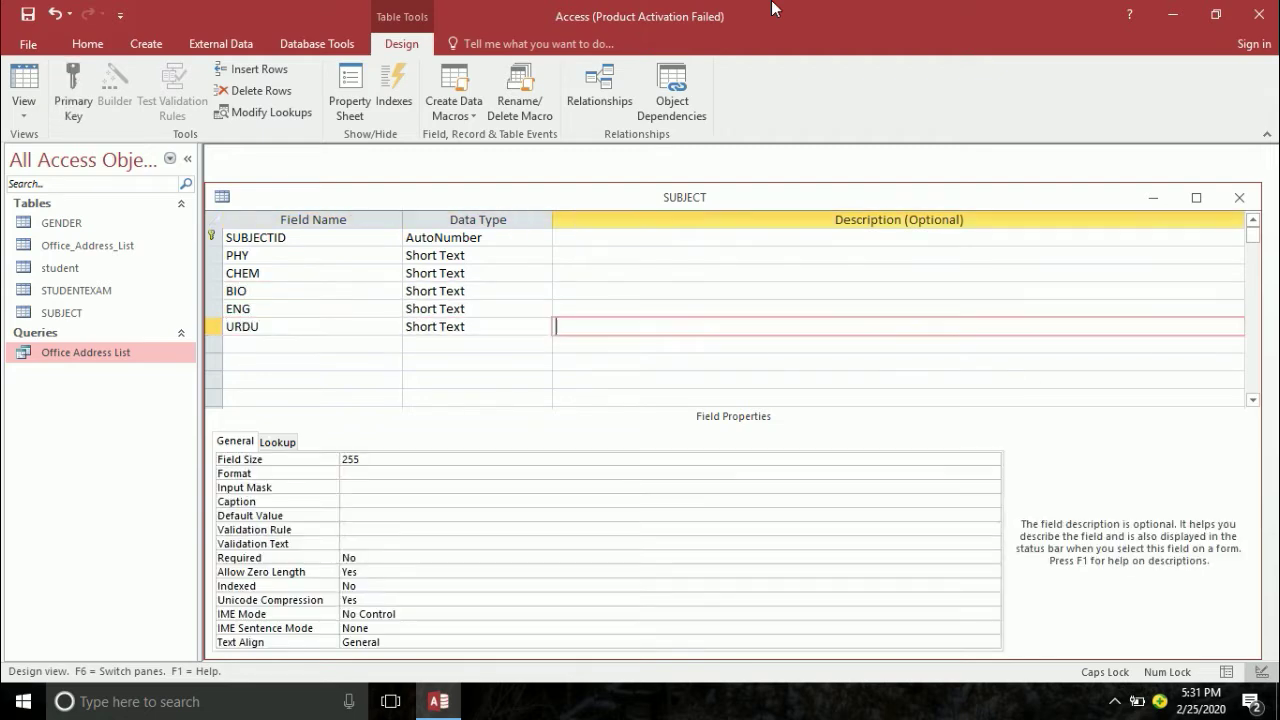
{"action": "type", "text": "MATHS"}
{"action": "key", "text": "Tab"}
{"action": "key", "text": "Tab"}
{"action": "key", "text": "Tab"}
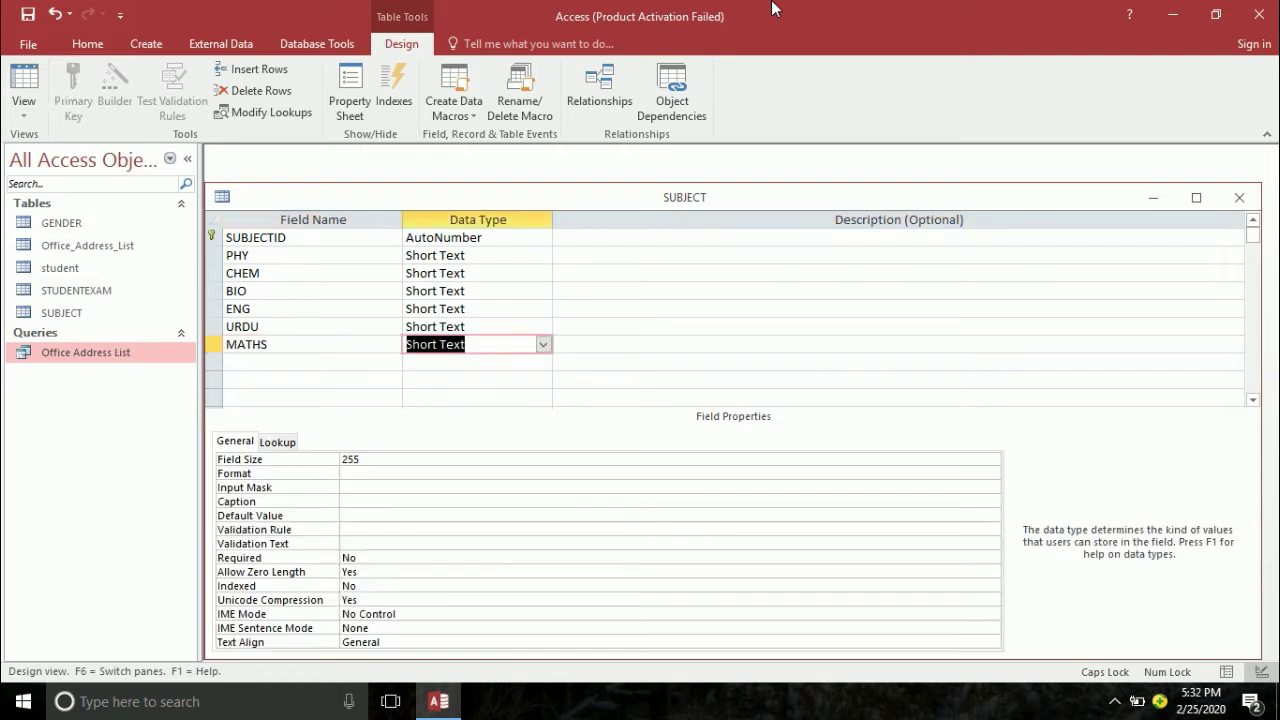
- Add Short Text fields PS, ISL, GENERAL SCIENCE and COMPUTER
{"action": "type", "text": "PS"}
{"action": "key", "text": "Tab"}
{"action": "key", "text": "Tab"}
{"action": "key", "text": "Tab"}
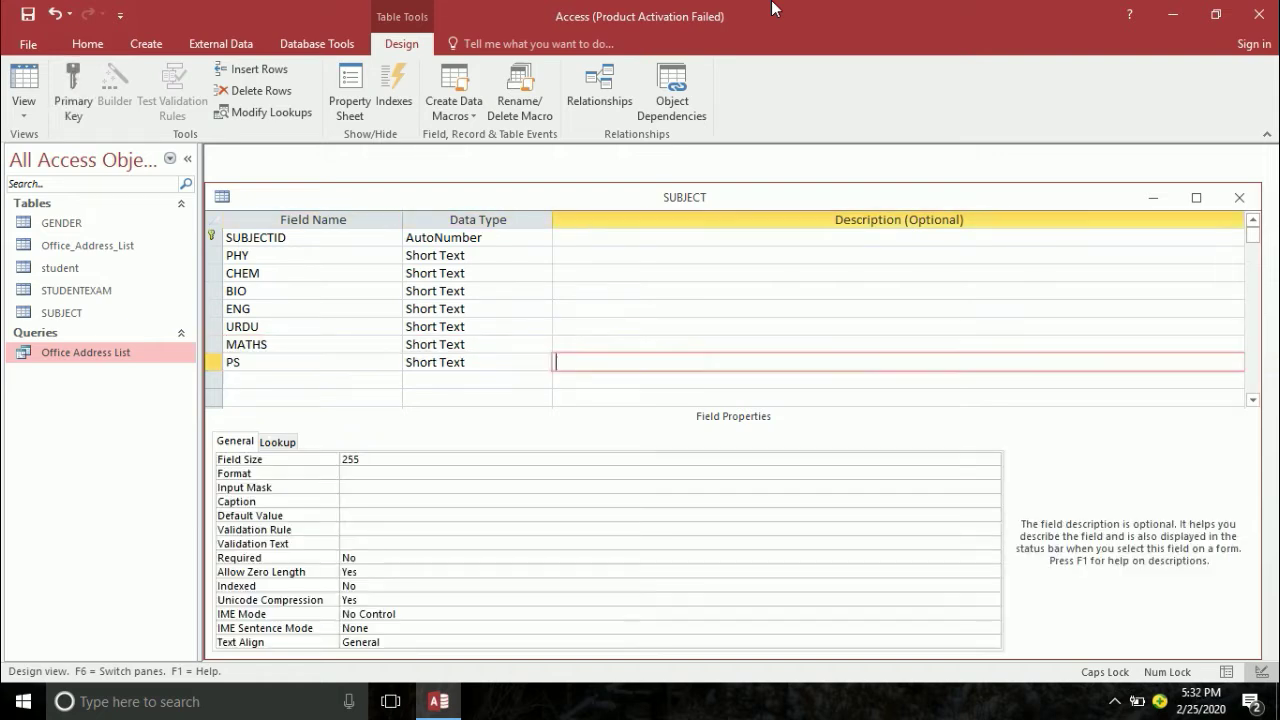
{"action": "type", "text": "ISL"}
{"action": "key", "text": "Tab"}
{"action": "key", "text": "Tab"}
{"action": "key", "text": "Tab"}
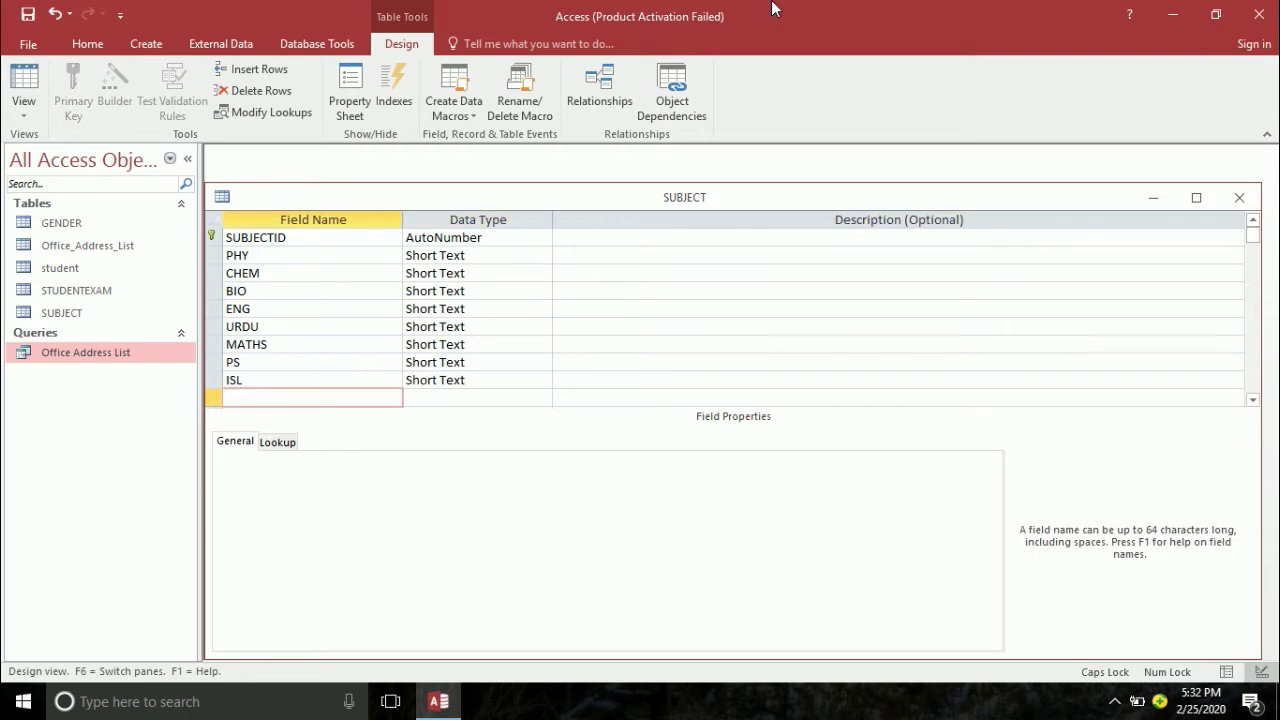
{"action": "type", "text": "GENERALS"}
{"action": "key", "text": "BackSpace"}
{"action": "type", "text": "SCIENCE"}
{"action": "key", "text": "Tab"}
{"action": "key", "text": "Tab"}
{"action": "key", "text": "Tab"}
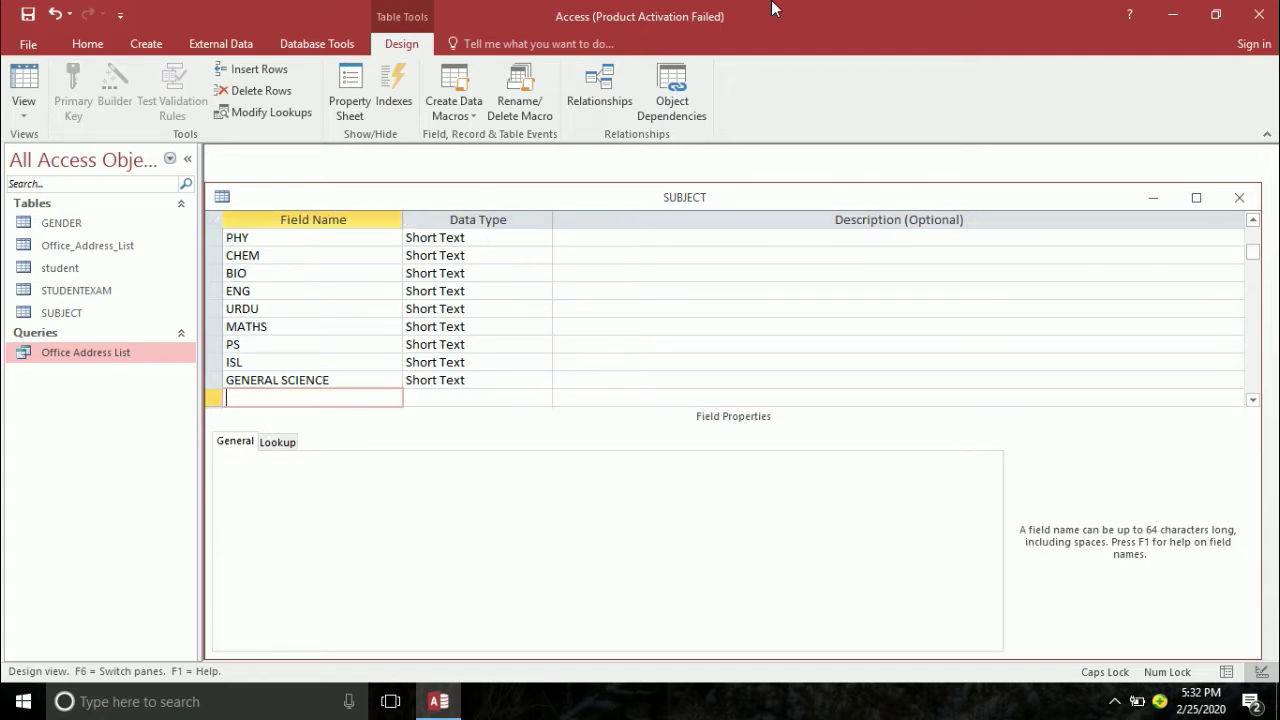
{"action": "type", "text": "COMPUTER"}
{"action": "key", "text": "Tab"}
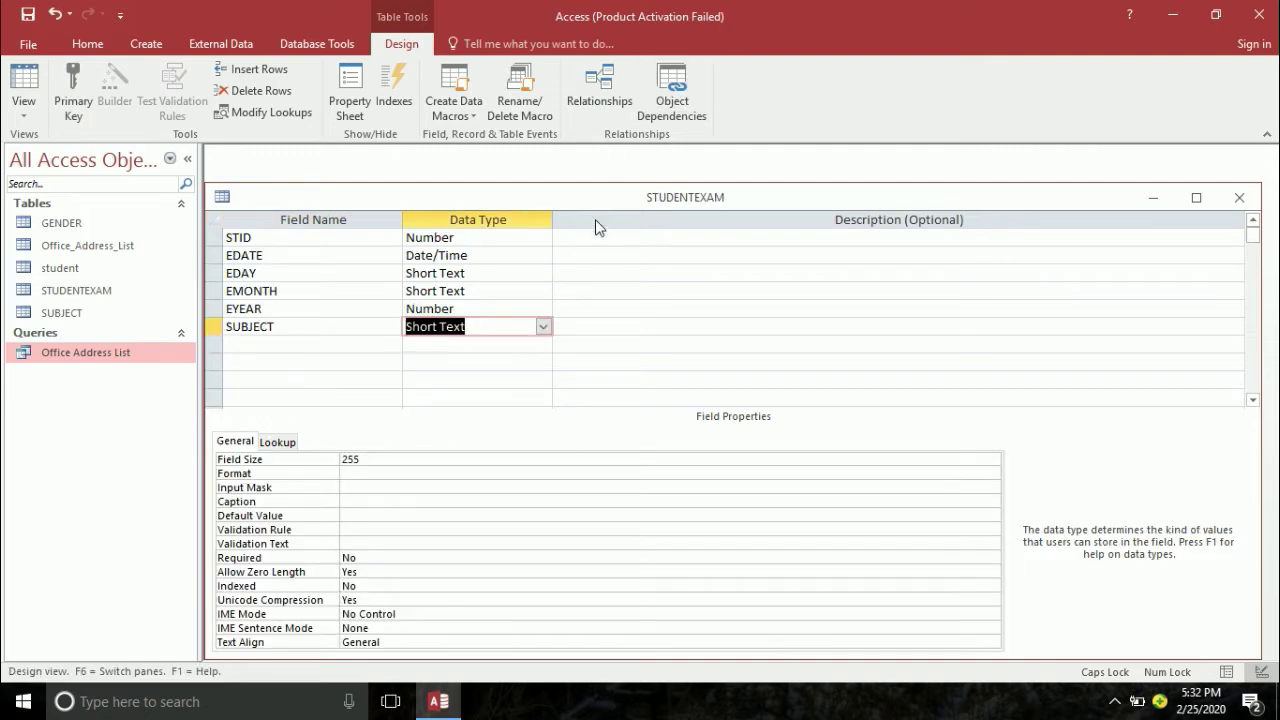
- Start a Lookup Wizard on SUBJECT from the SUBJECT table, selecting fields PHY through COMPUTER
{"action": "left_click", "coordinate": [544, 327]}
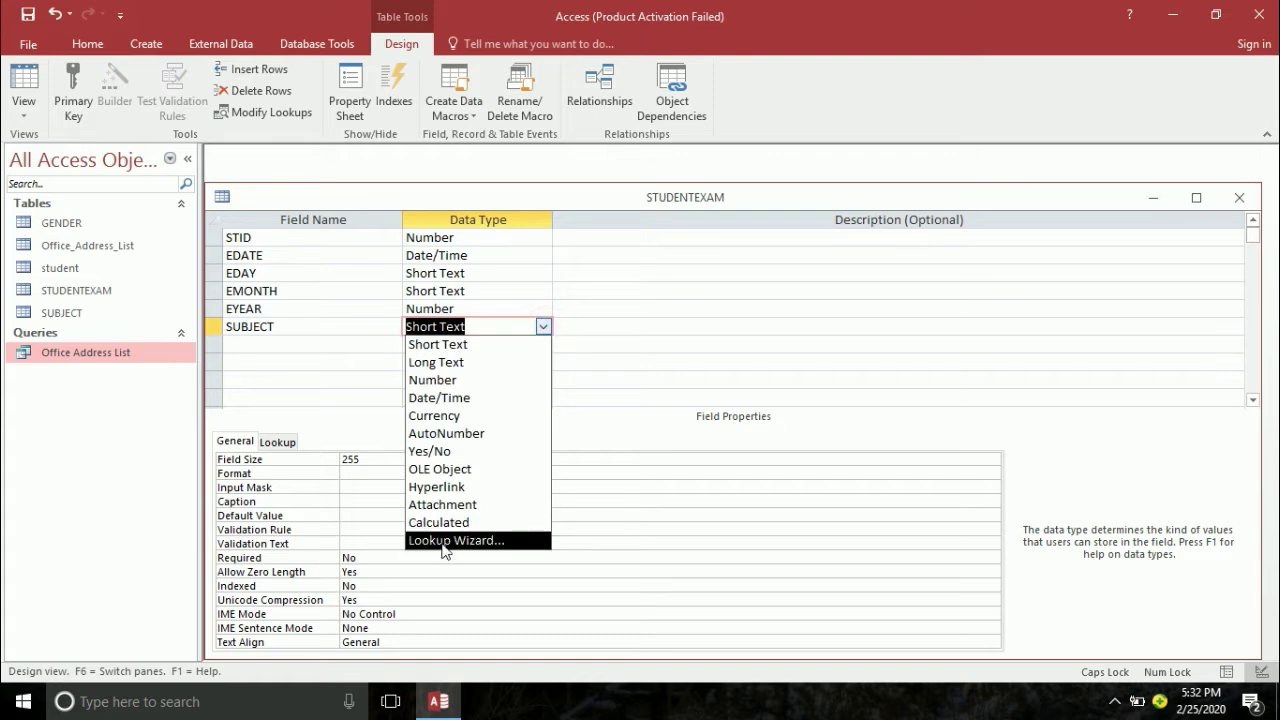
{"action": "left_click", "coordinate": [442, 541]}
{"action": "left_click", "coordinate": [740, 414]}
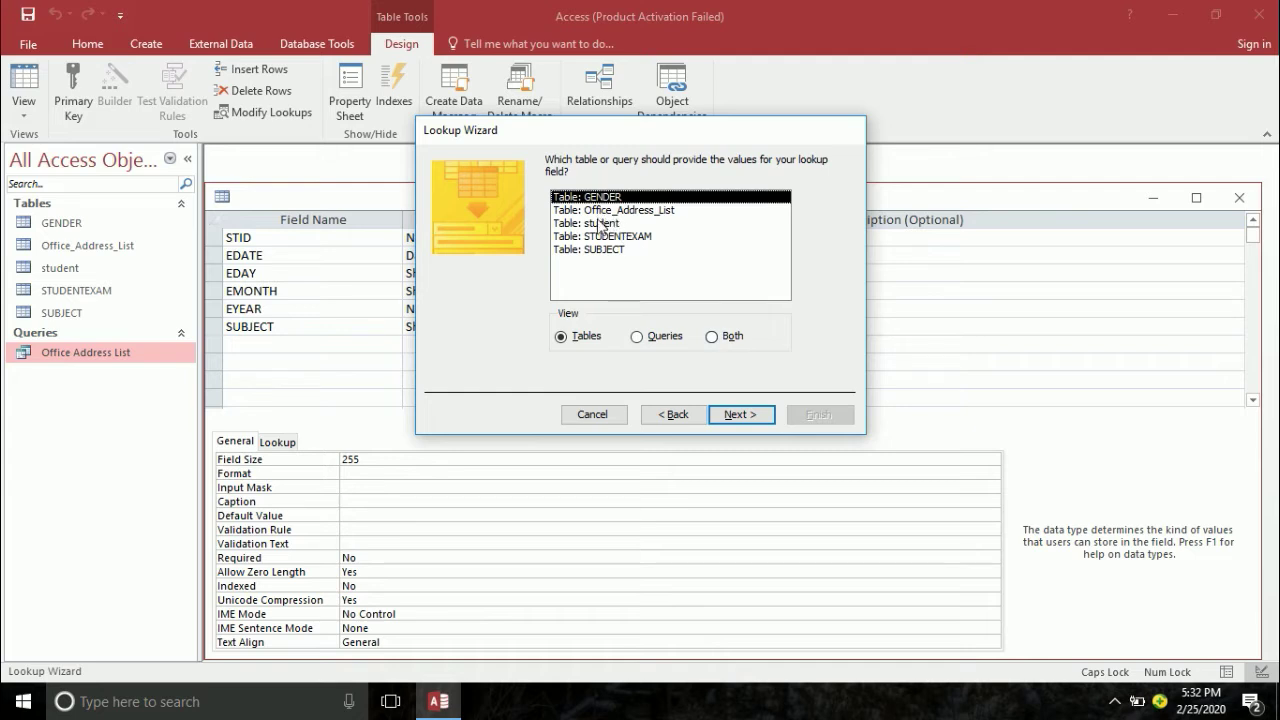
{"action": "left_click", "coordinate": [598, 249]}
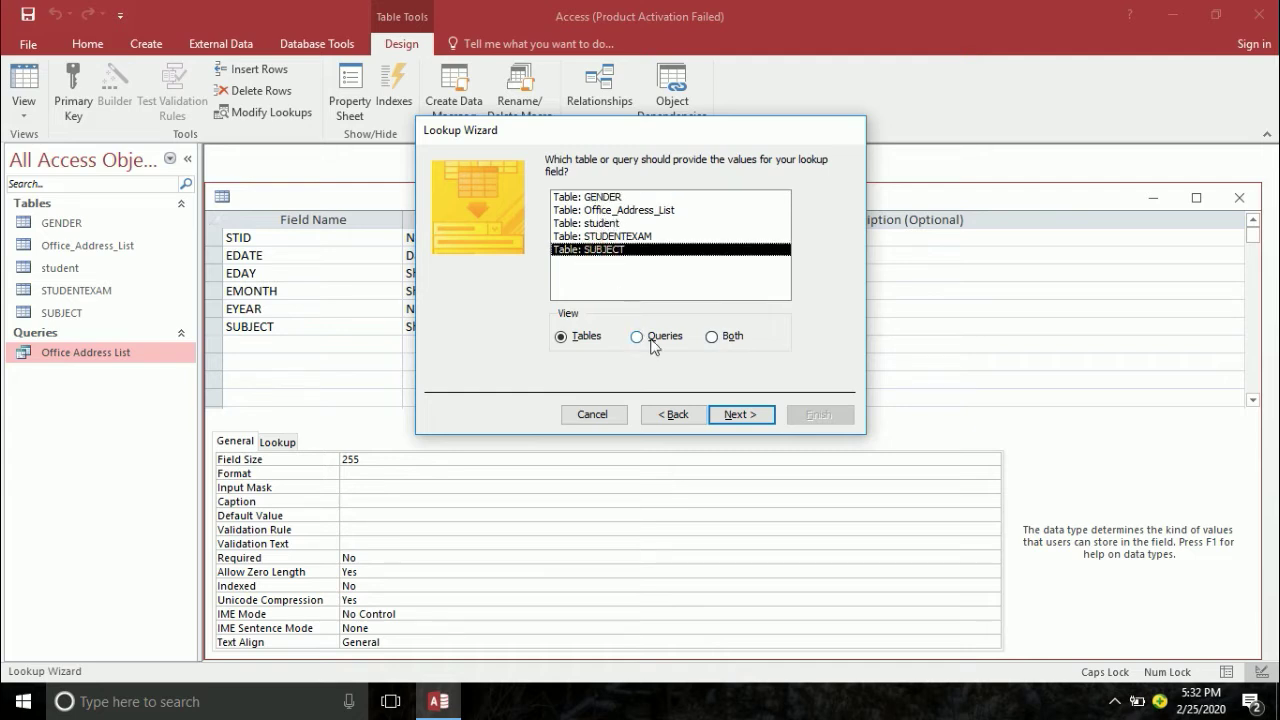
{"action": "left_click", "coordinate": [750, 416]}
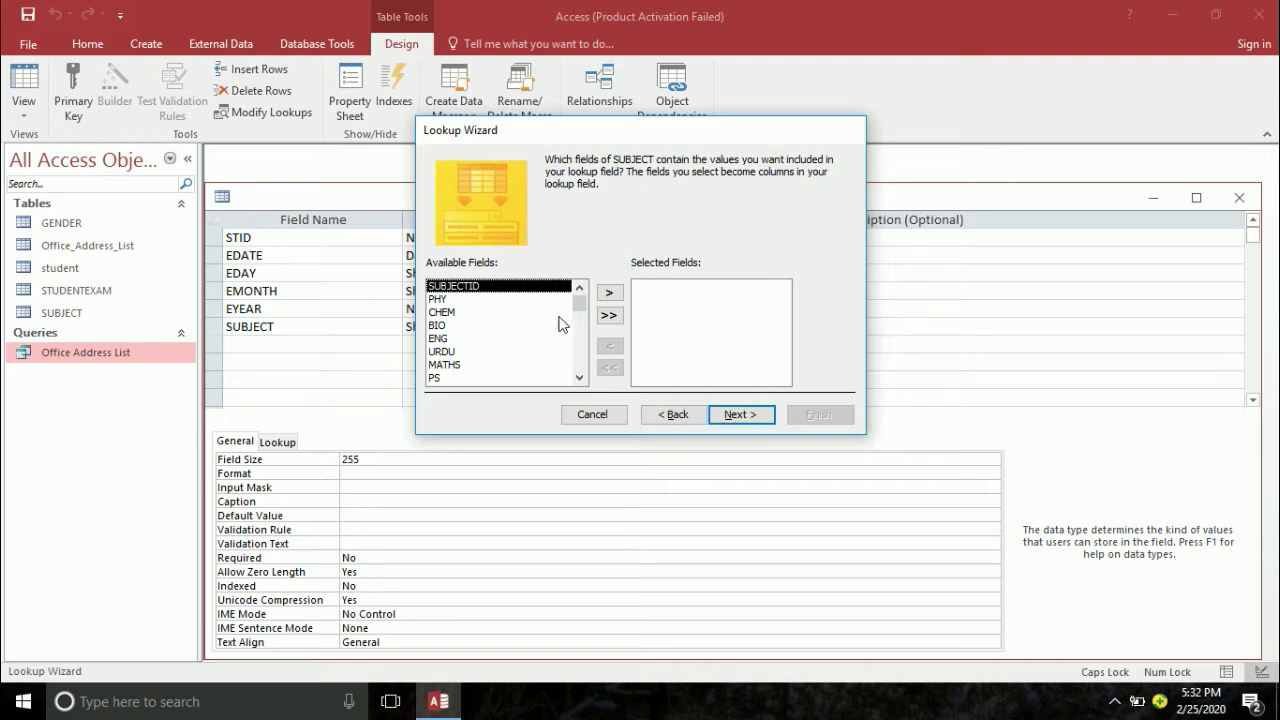
{"action": "left_click", "coordinate": [608, 293]}
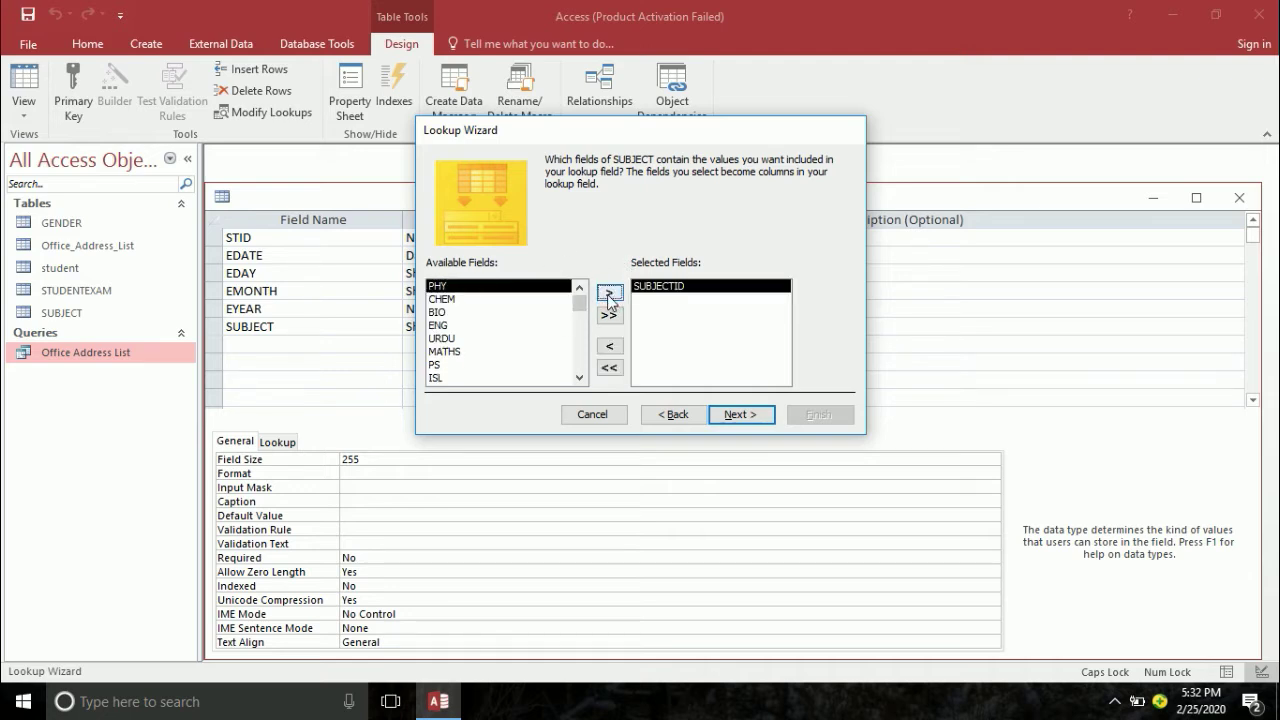
{"action": "left_click", "coordinate": [609, 346]}
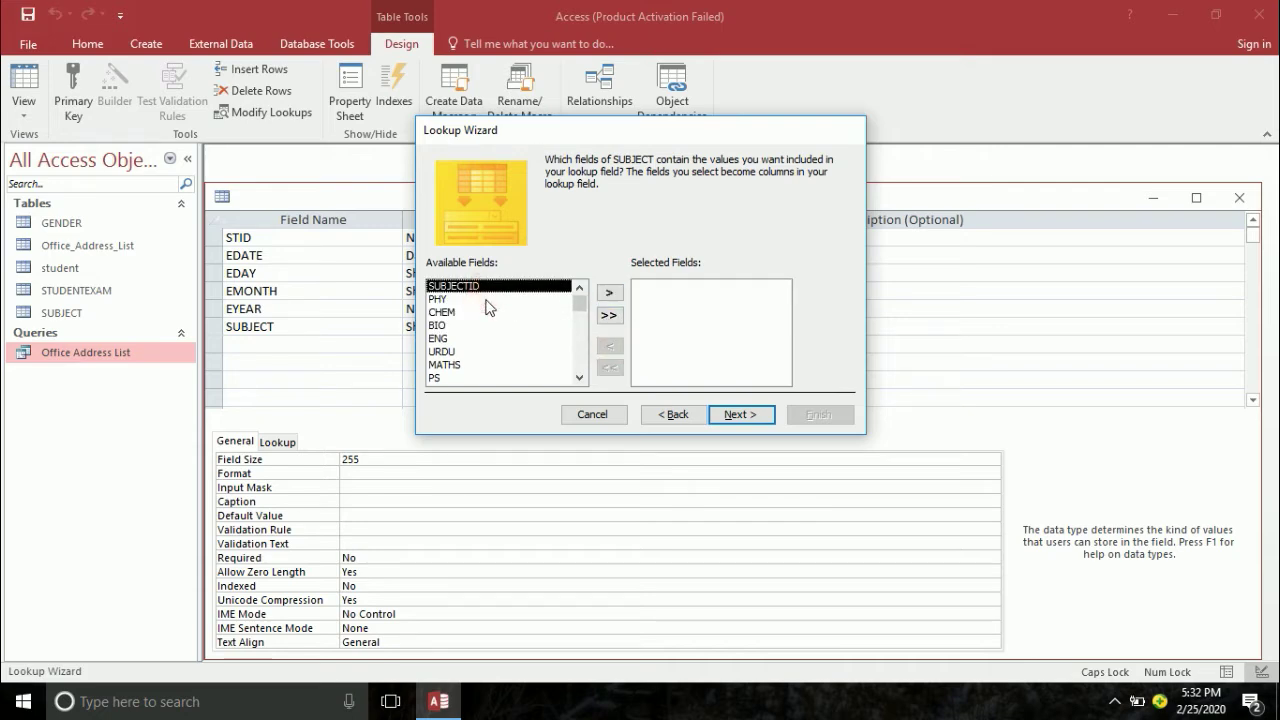
{"action": "left_click", "coordinate": [488, 300]}
{"action": "double_click", "coordinate": [609, 293]}
{"action": "double_click", "coordinate": [609, 293]}
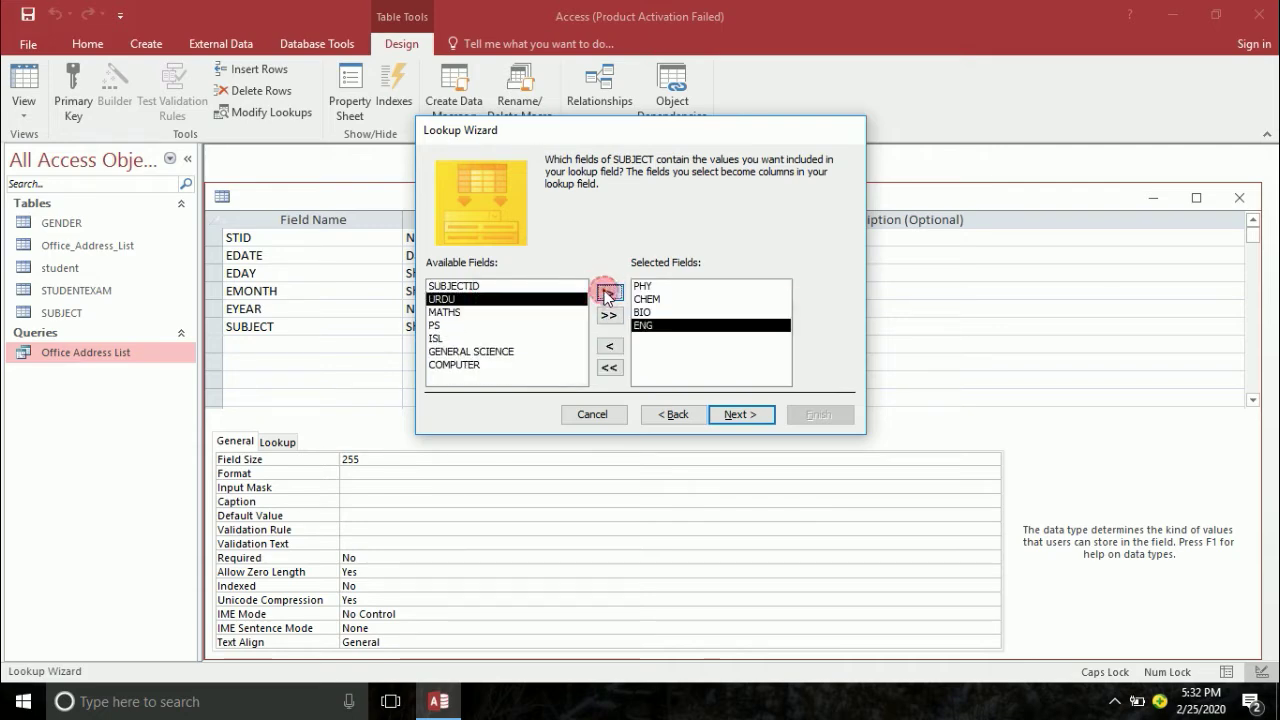
{"action": "triple_click", "coordinate": [609, 293]}
{"action": "double_click", "coordinate": [609, 293]}
{"action": "left_click", "coordinate": [609, 293]}
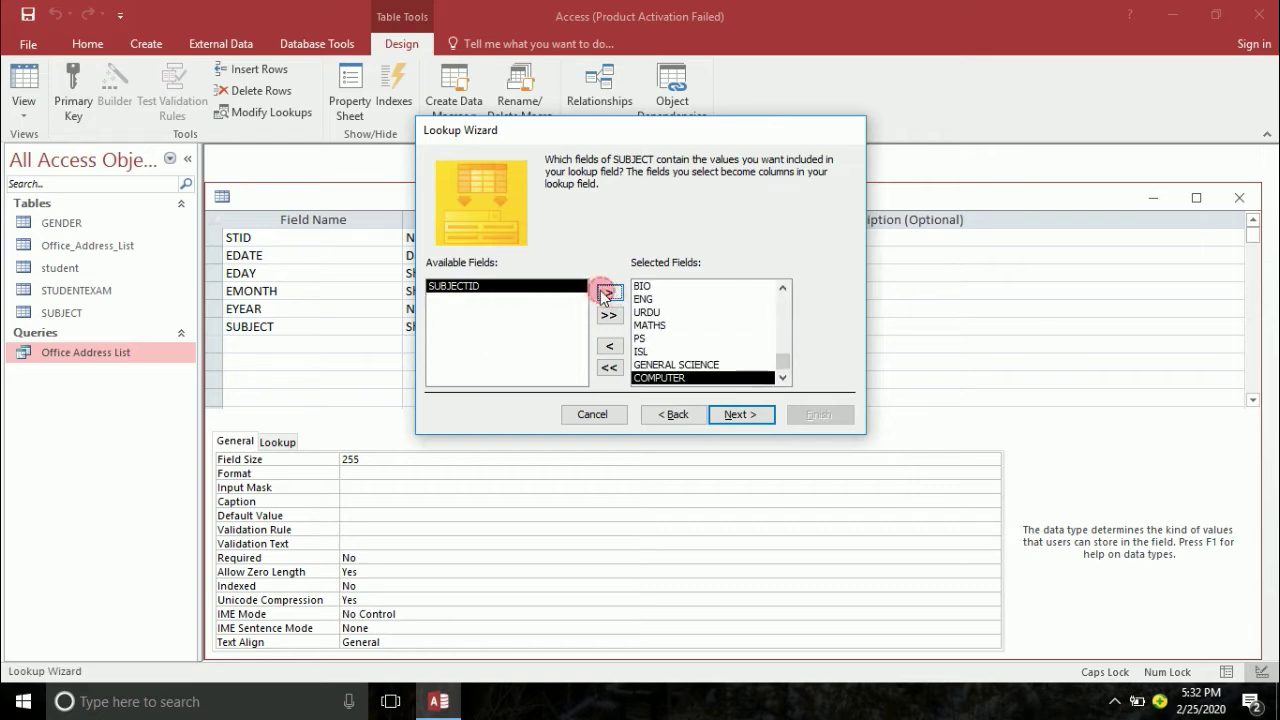
- Finish the lookup with no sort order and default column widths, and save STUDENTEXAM
{"action": "left_click", "coordinate": [740, 413]}
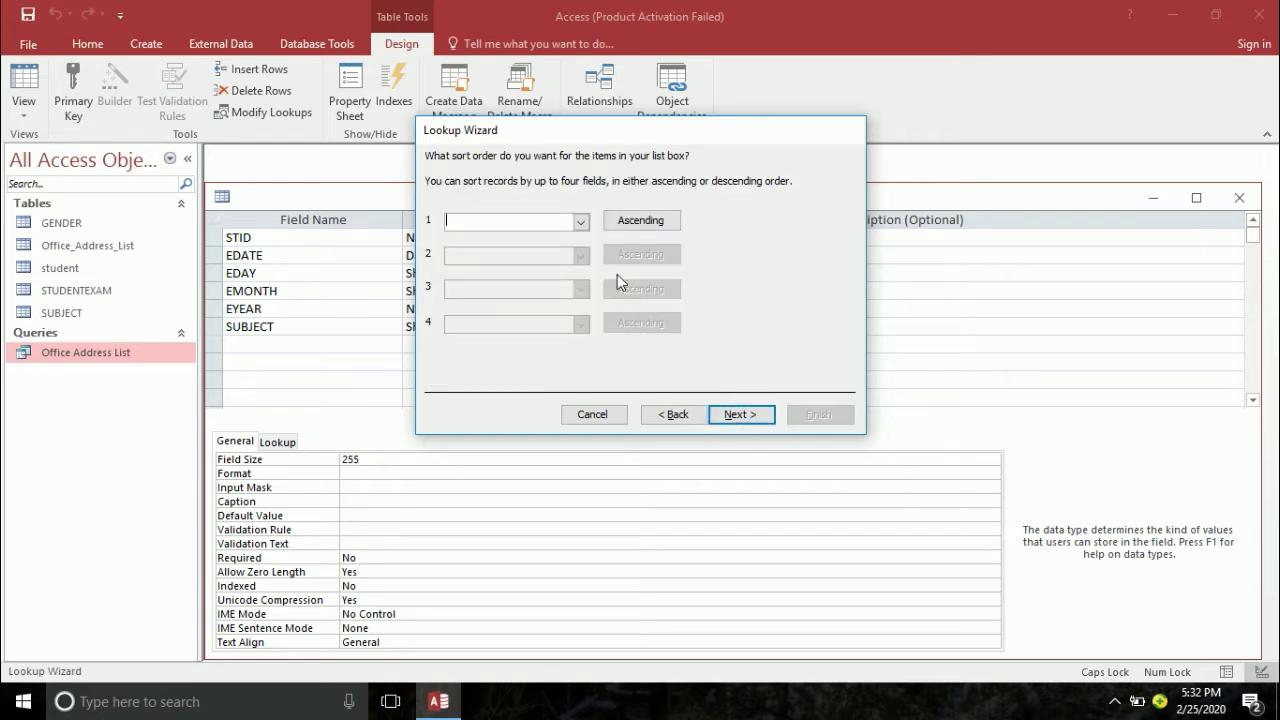
{"action": "left_click", "coordinate": [580, 221]}
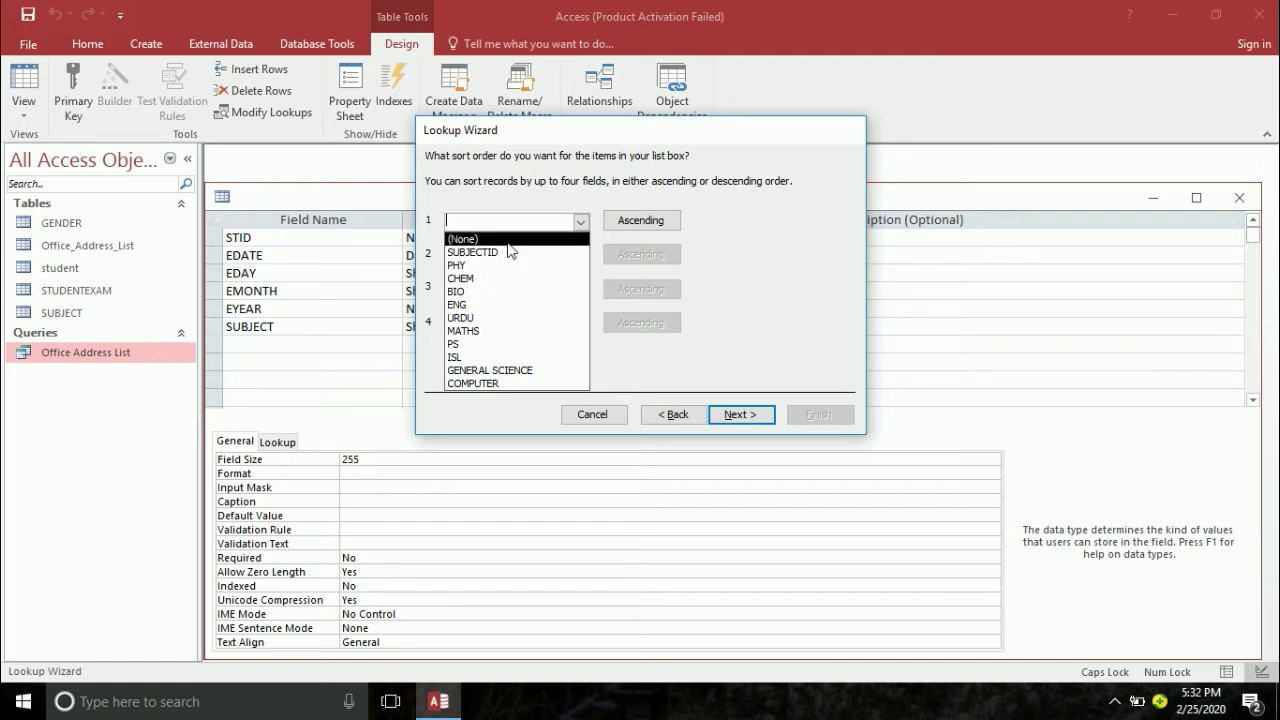
{"action": "left_click", "coordinate": [579, 164]}
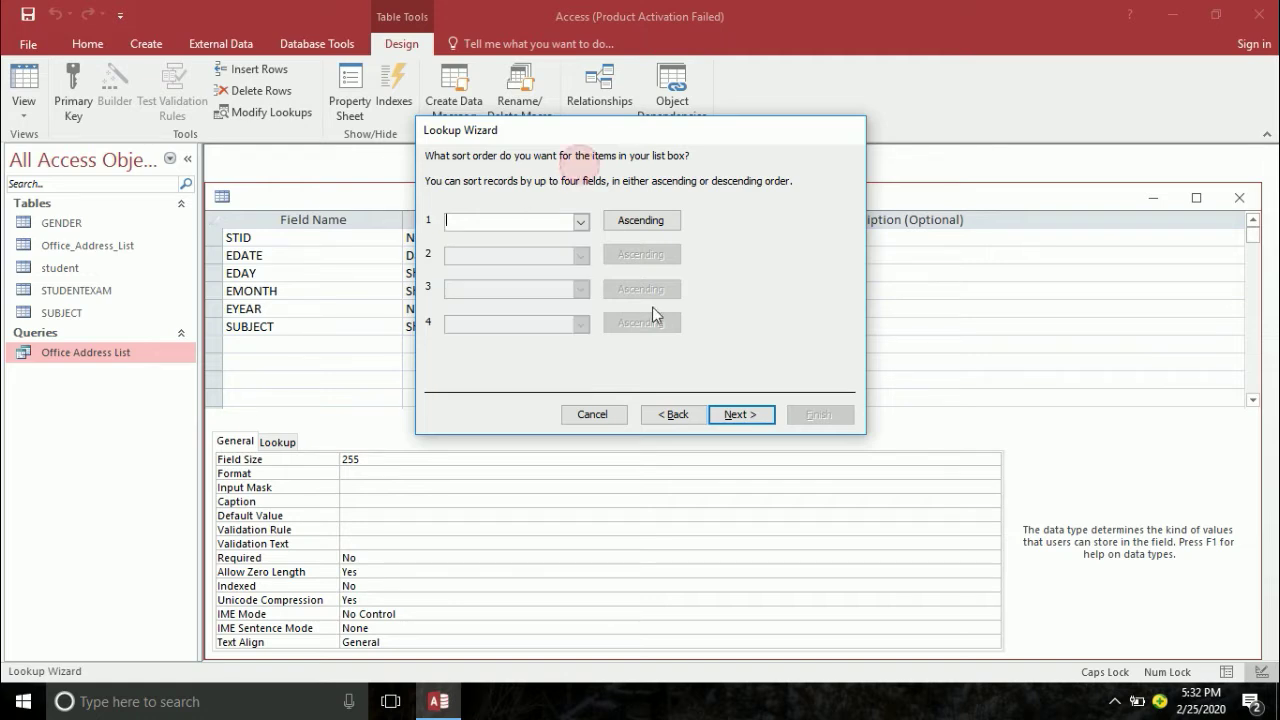
{"action": "left_click", "coordinate": [751, 416]}
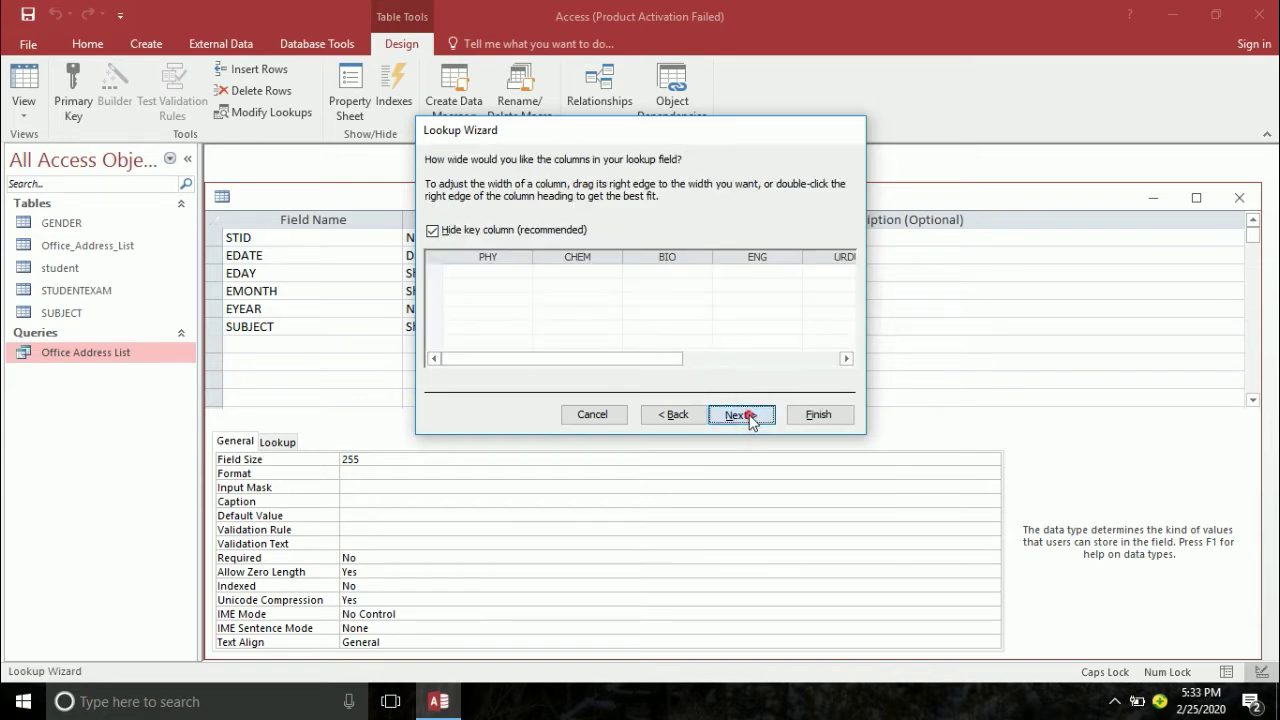
{"action": "left_click", "coordinate": [751, 416]}
{"action": "left_click", "coordinate": [820, 415]}
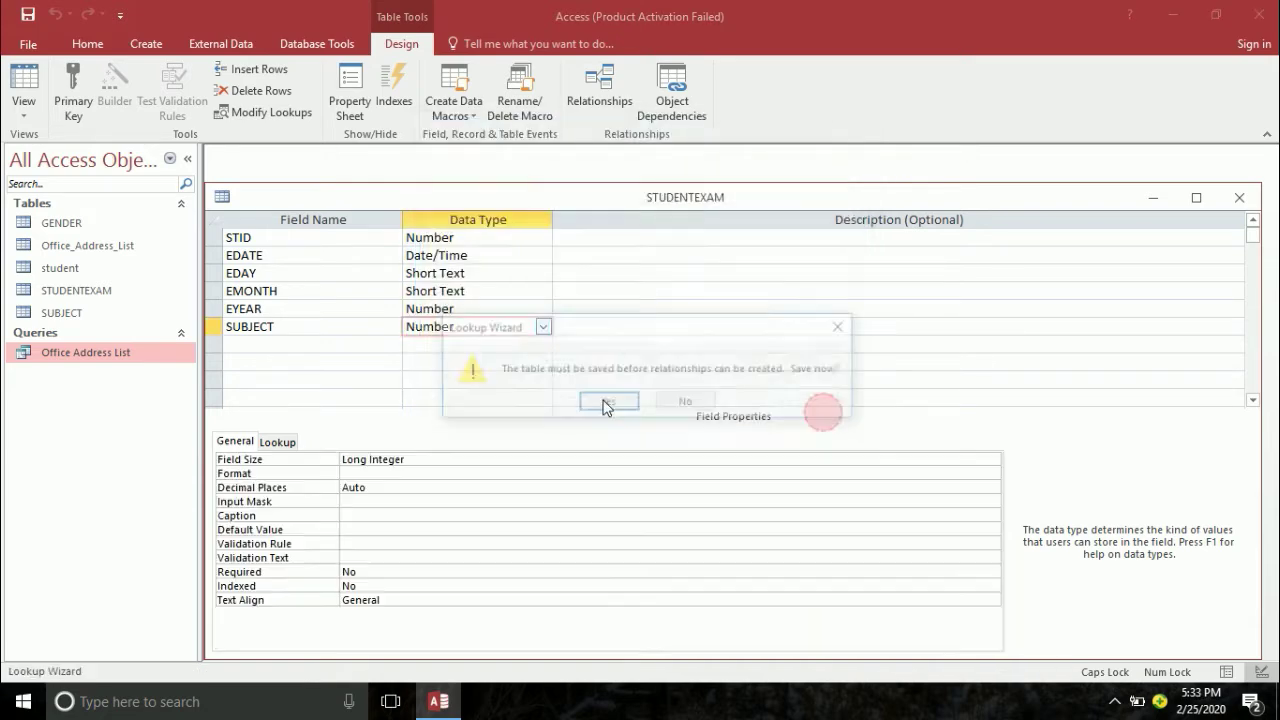
{"action": "left_click", "coordinate": [605, 403]}
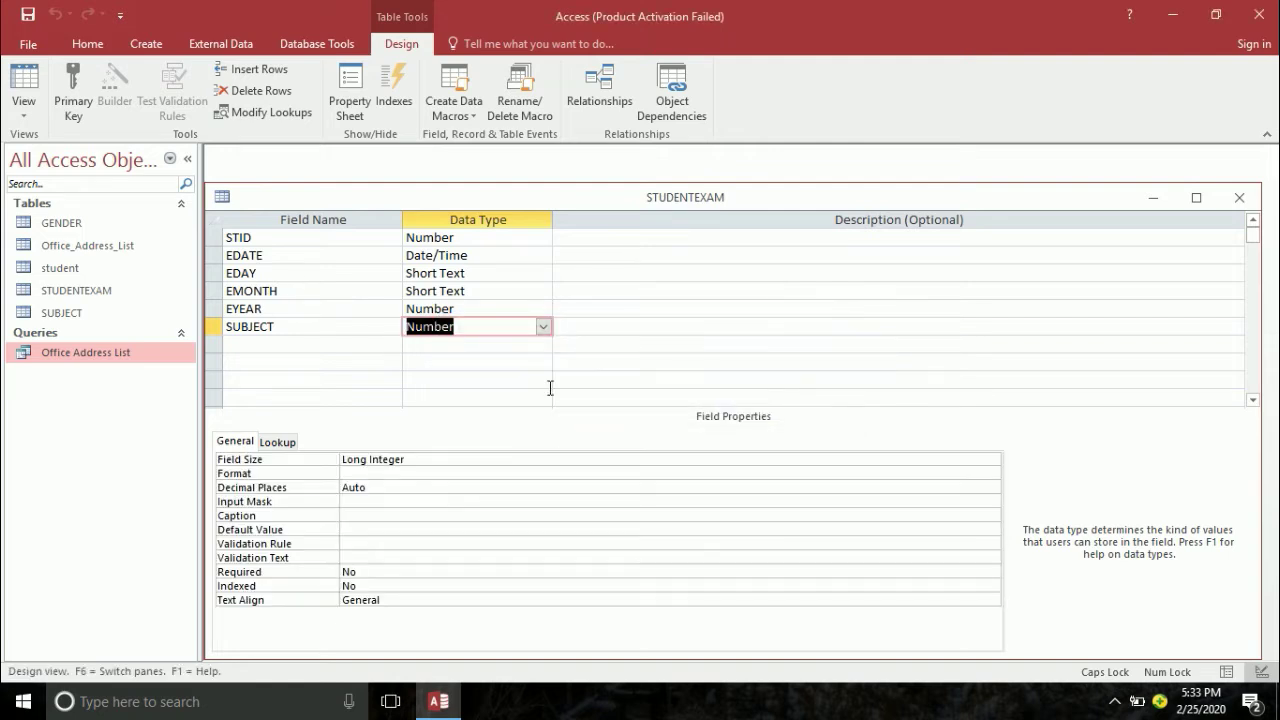
{"action": "left_click", "coordinate": [24, 78]}
- Drop down the SUBJECT list on a new STUDENTEXAM record to check it, then return to Design view
{"action": "left_click", "coordinate": [705, 238]}
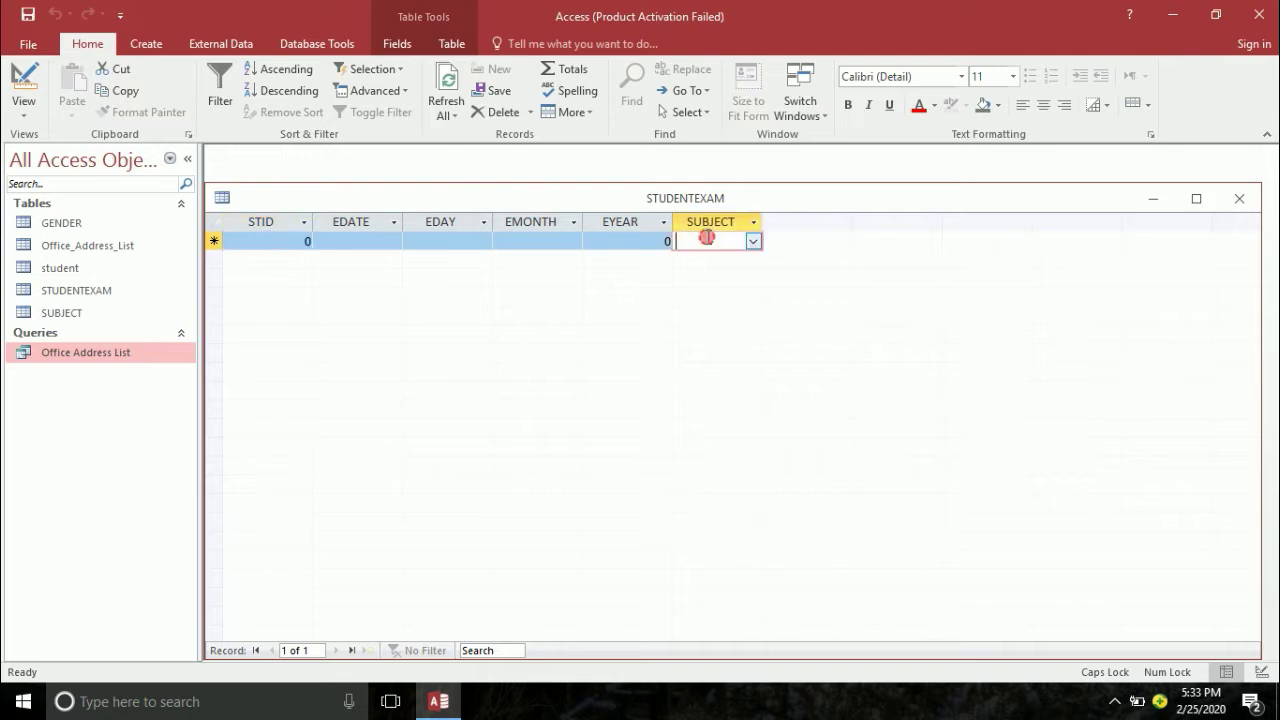
{"action": "left_click", "coordinate": [752, 241]}
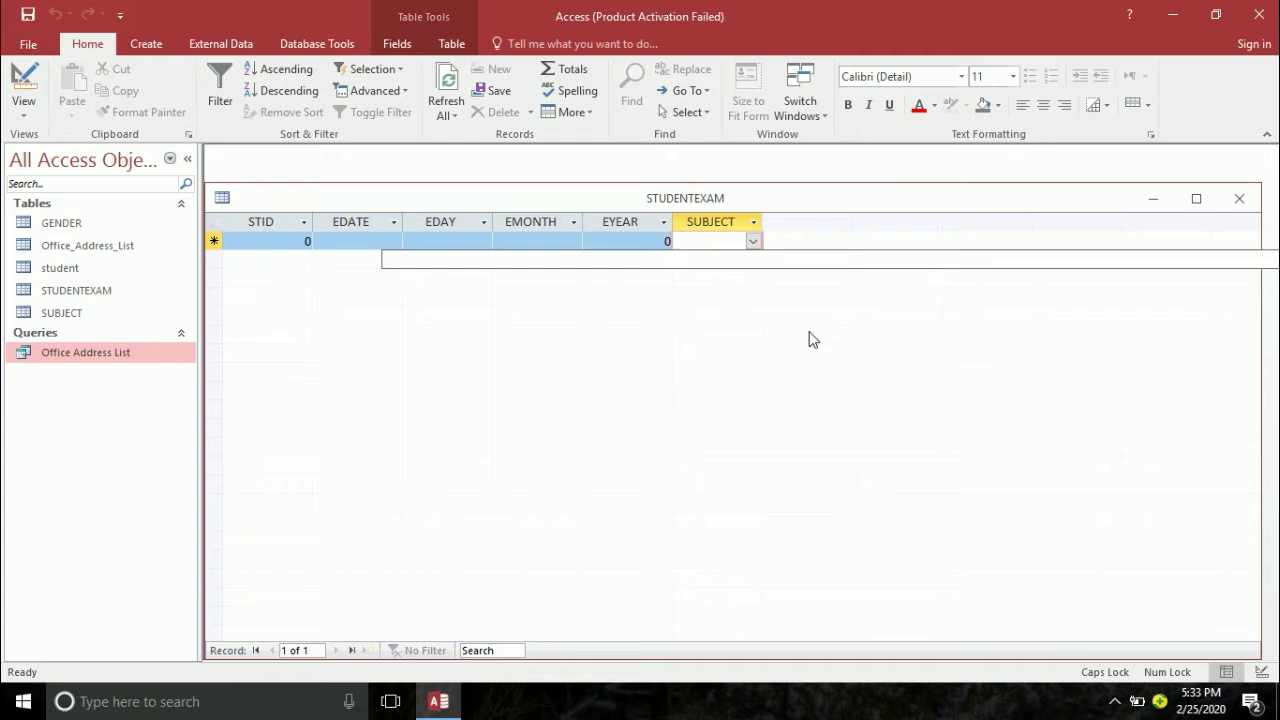
{"action": "left_click", "coordinate": [23, 92]}
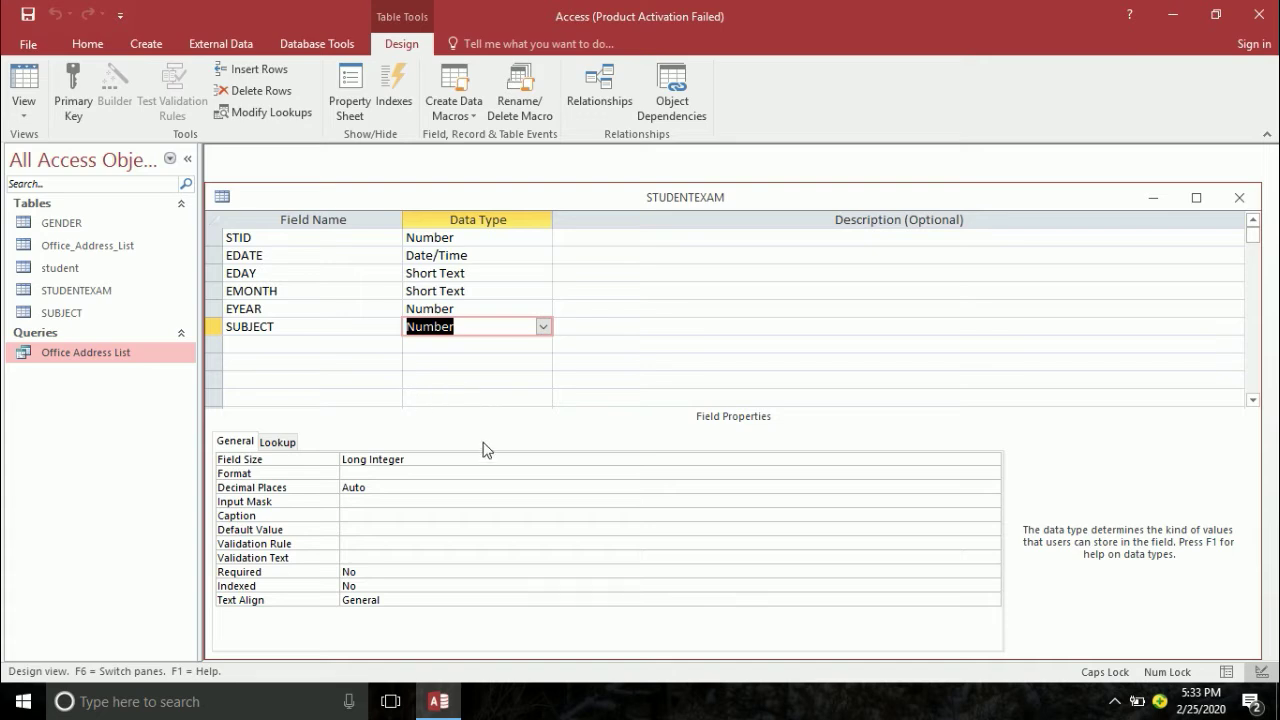
- Rename the SUBJECT field to PHY and set its data type to Short Text
{"action": "double_click", "coordinate": [309, 329]}
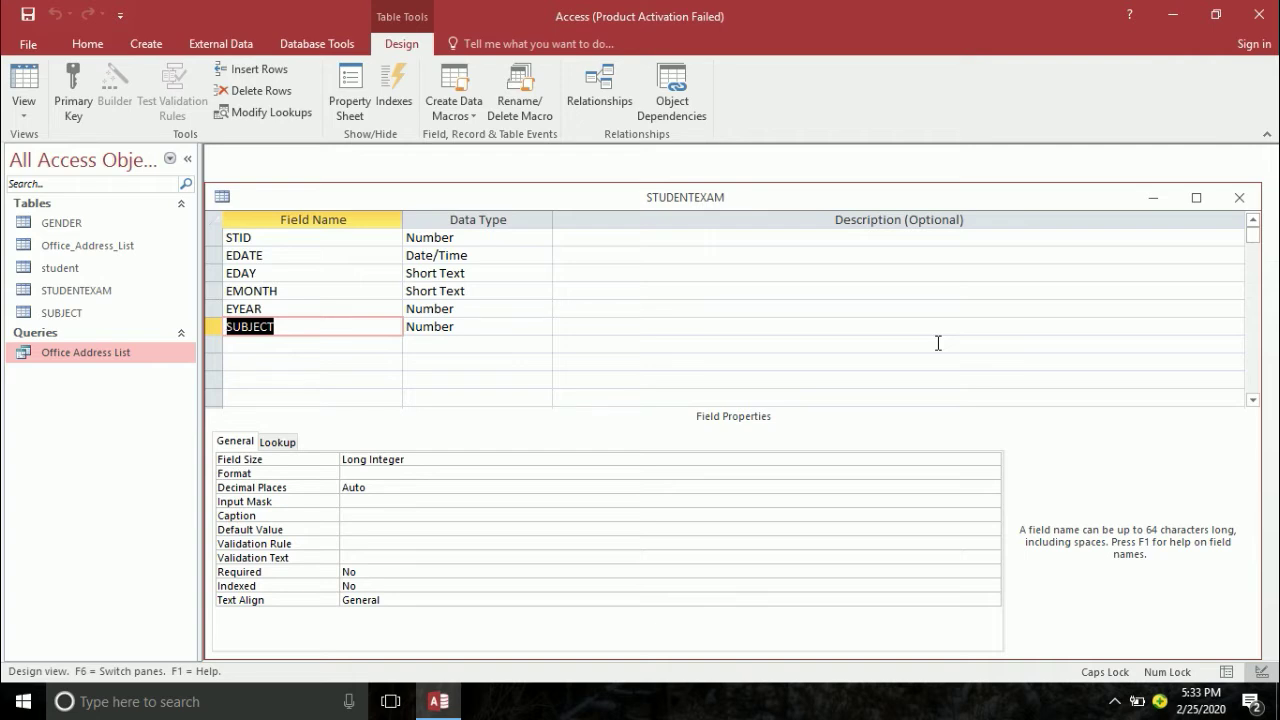
{"action": "type", "text": "PHY"}
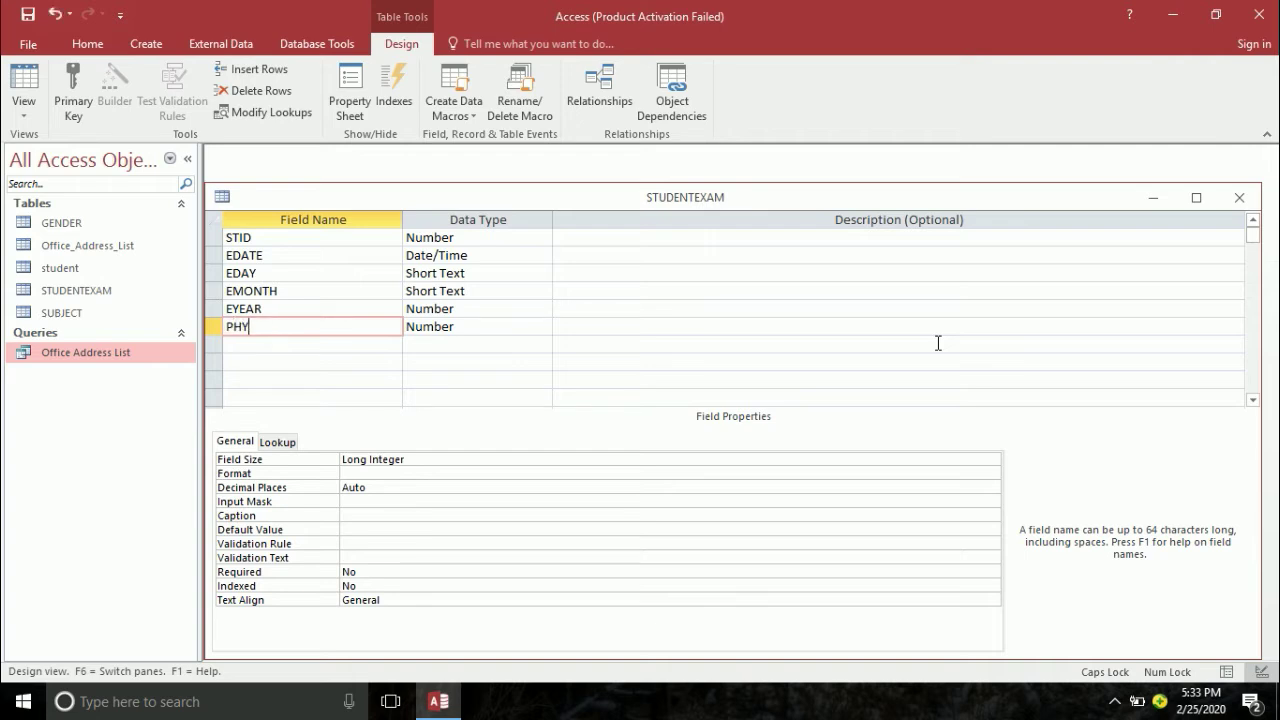
{"action": "key", "text": "Tab"}
{"action": "type", "text": "T"}
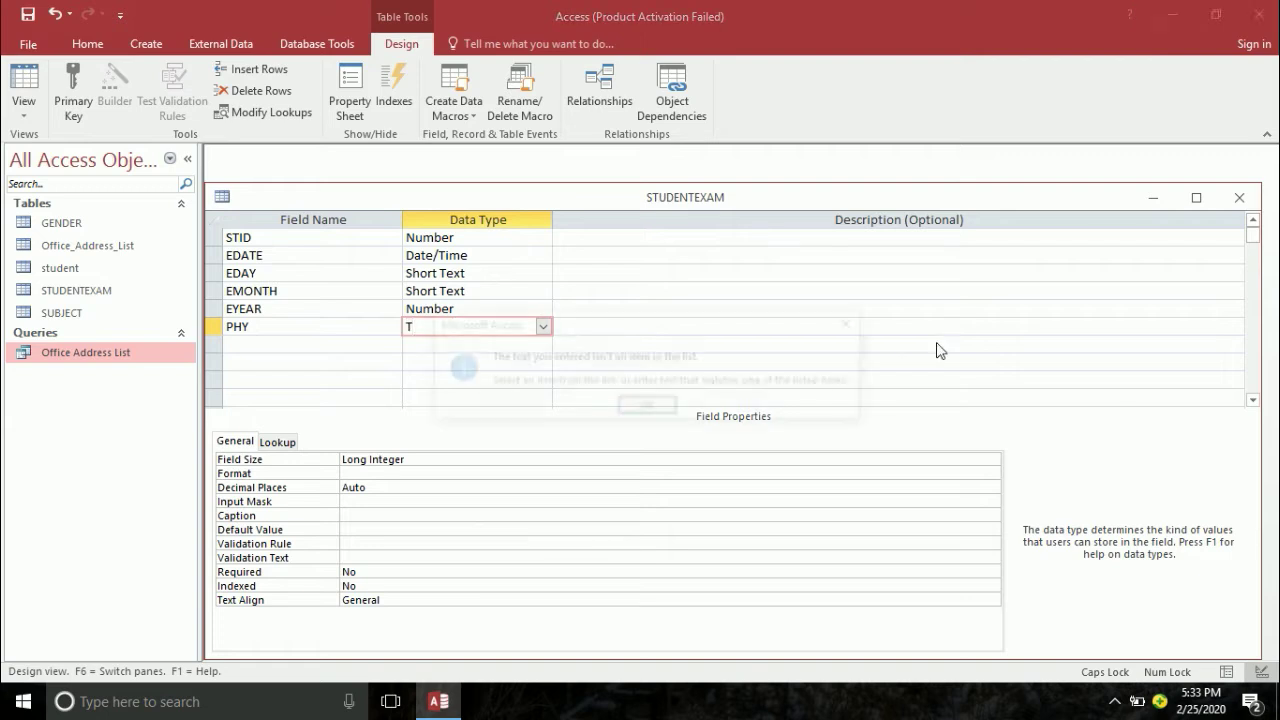
{"action": "type", "text": "E"}
{"action": "key", "text": "BackSpace"}
{"action": "key", "text": "BackSpace"}
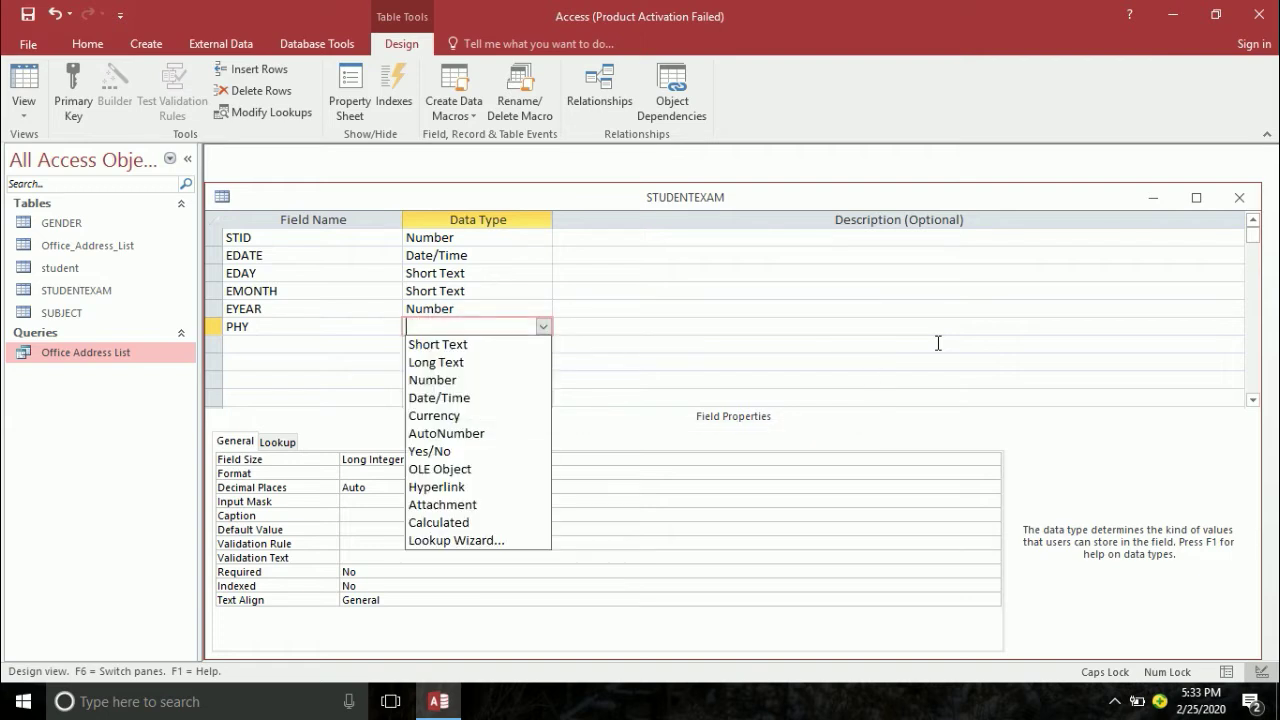
{"action": "type", "text": "SHort Text"}
{"action": "key", "text": "Return"}
{"action": "key", "text": "Return"}
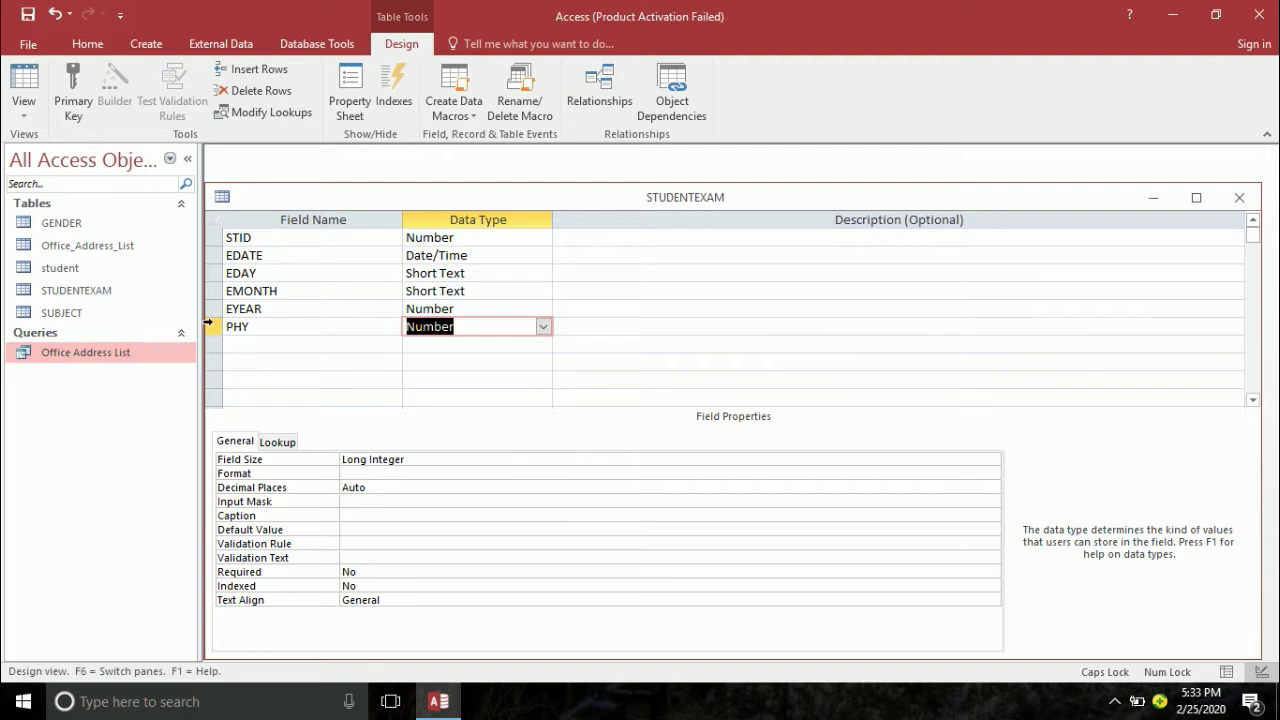
- Try deleting the PHY row, dismiss the can't-delete warning, and cancel closing the design
{"action": "right_click", "coordinate": [208, 326]}
{"action": "left_click", "coordinate": [243, 446]}
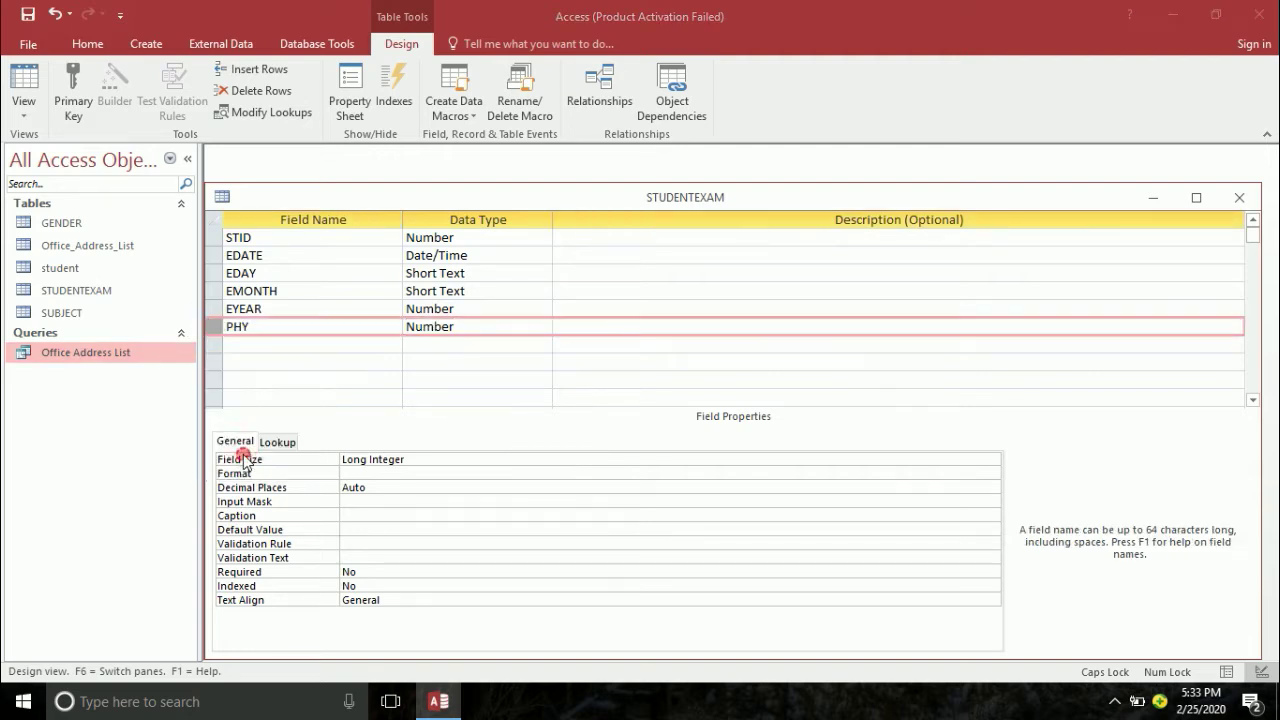
{"action": "left_click", "coordinate": [650, 418]}
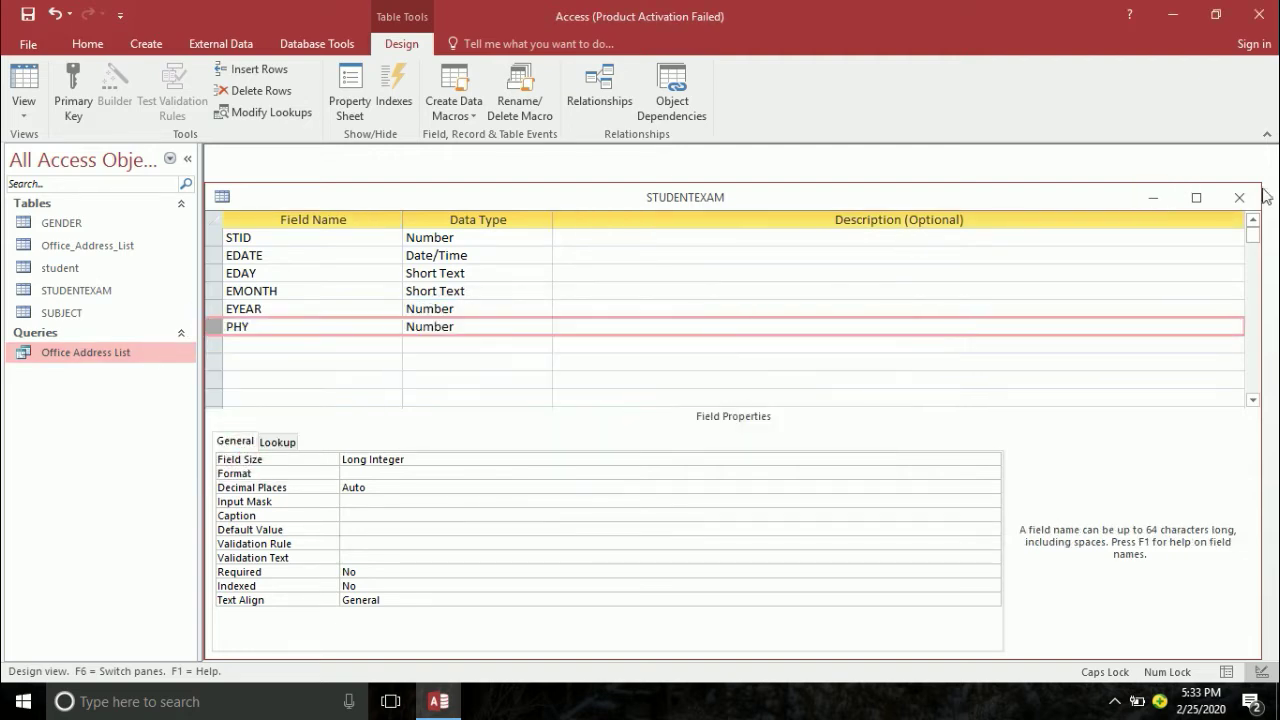
{"action": "left_click", "coordinate": [1239, 197]}
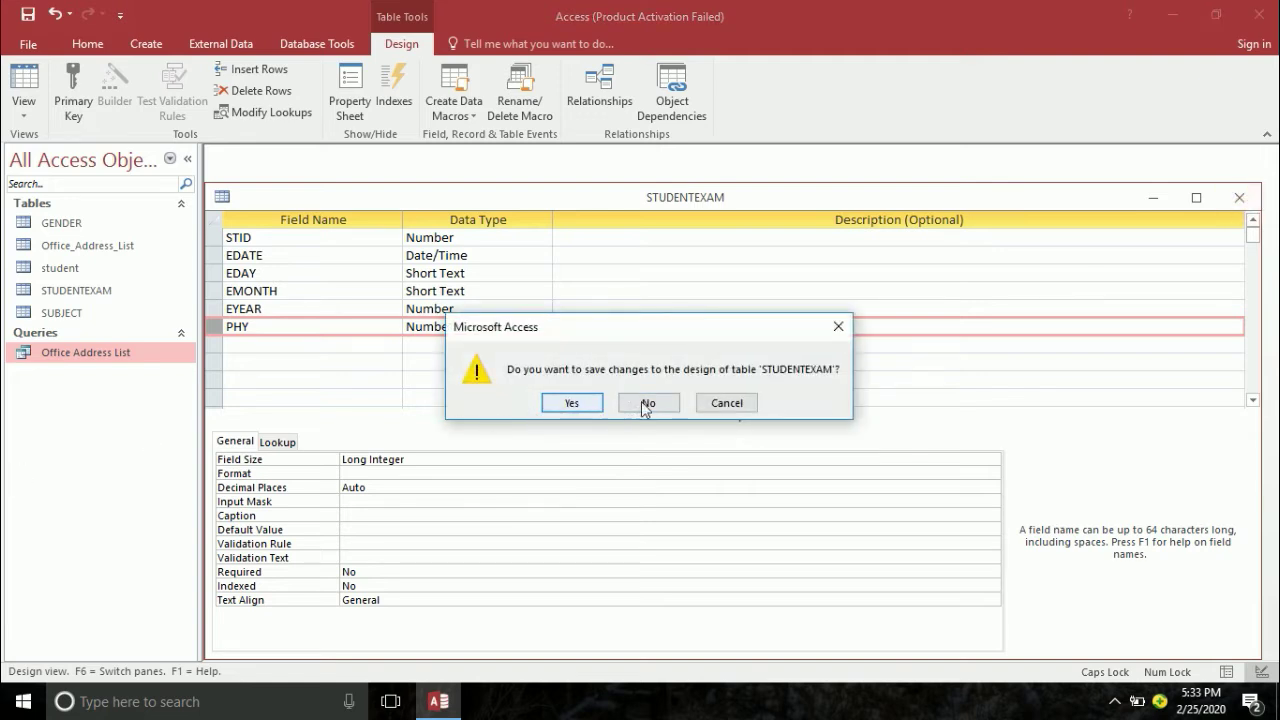
{"action": "left_click", "coordinate": [727, 403]}
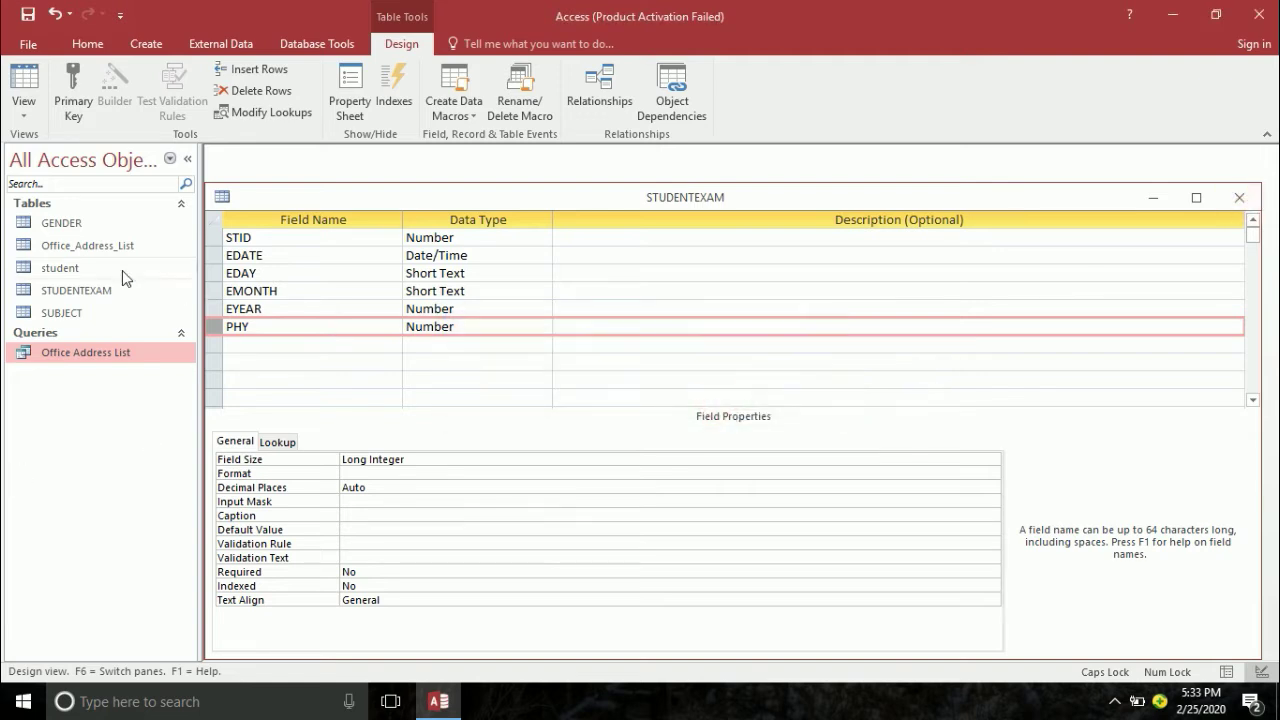
- Retry deleting PHY, dismiss the warning, then close STUDENTEXAM and save the design changes
{"action": "right_click", "coordinate": [218, 329]}
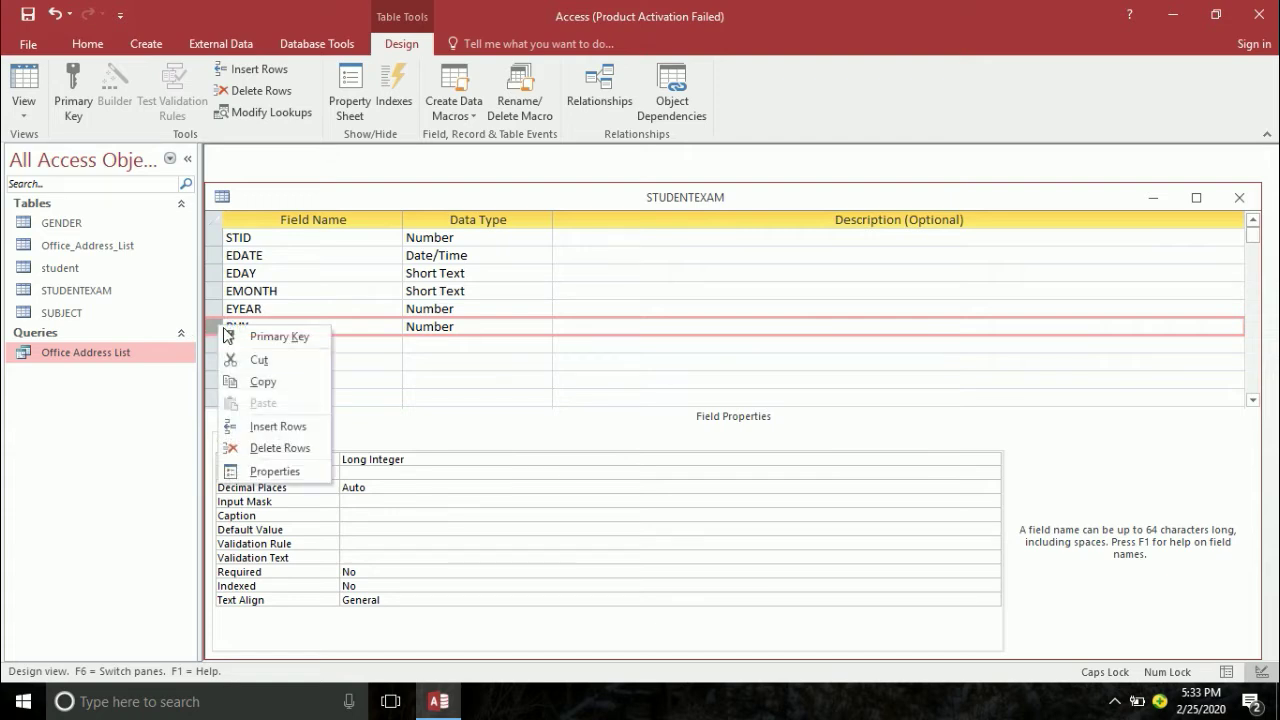
{"action": "left_click", "coordinate": [274, 455]}
{"action": "left_click", "coordinate": [648, 419]}
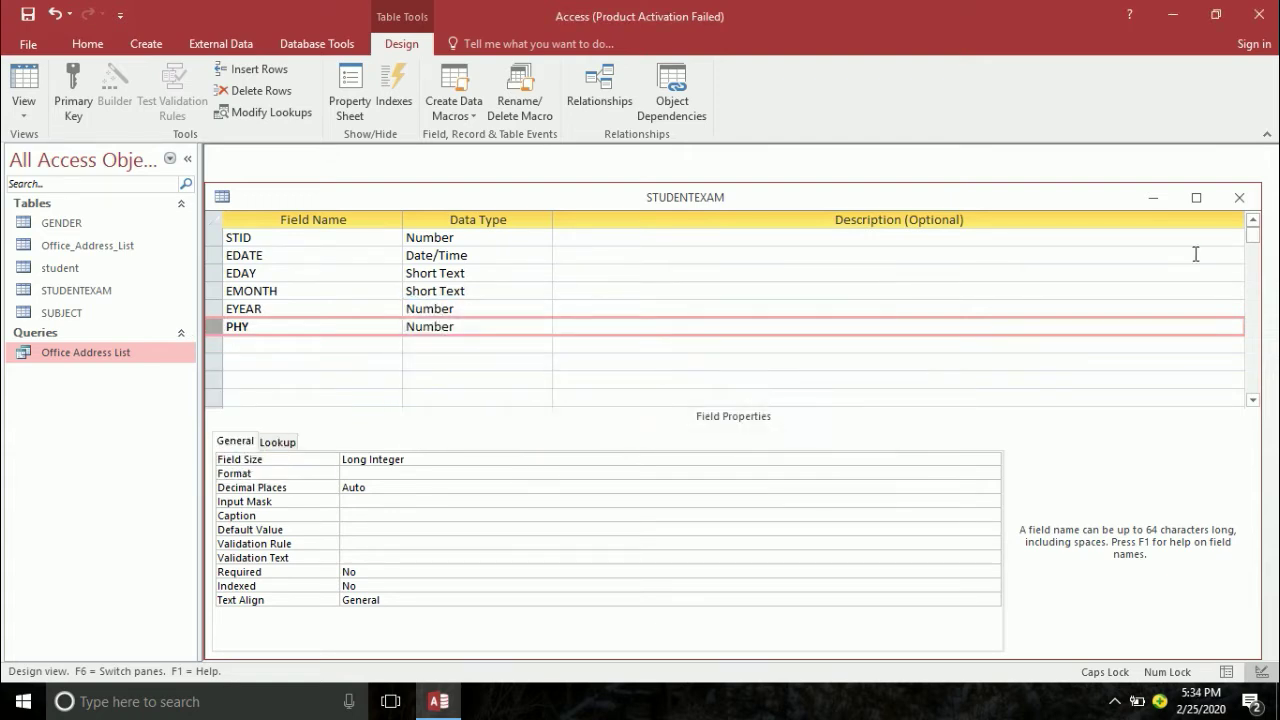
{"action": "left_click", "coordinate": [1243, 196]}
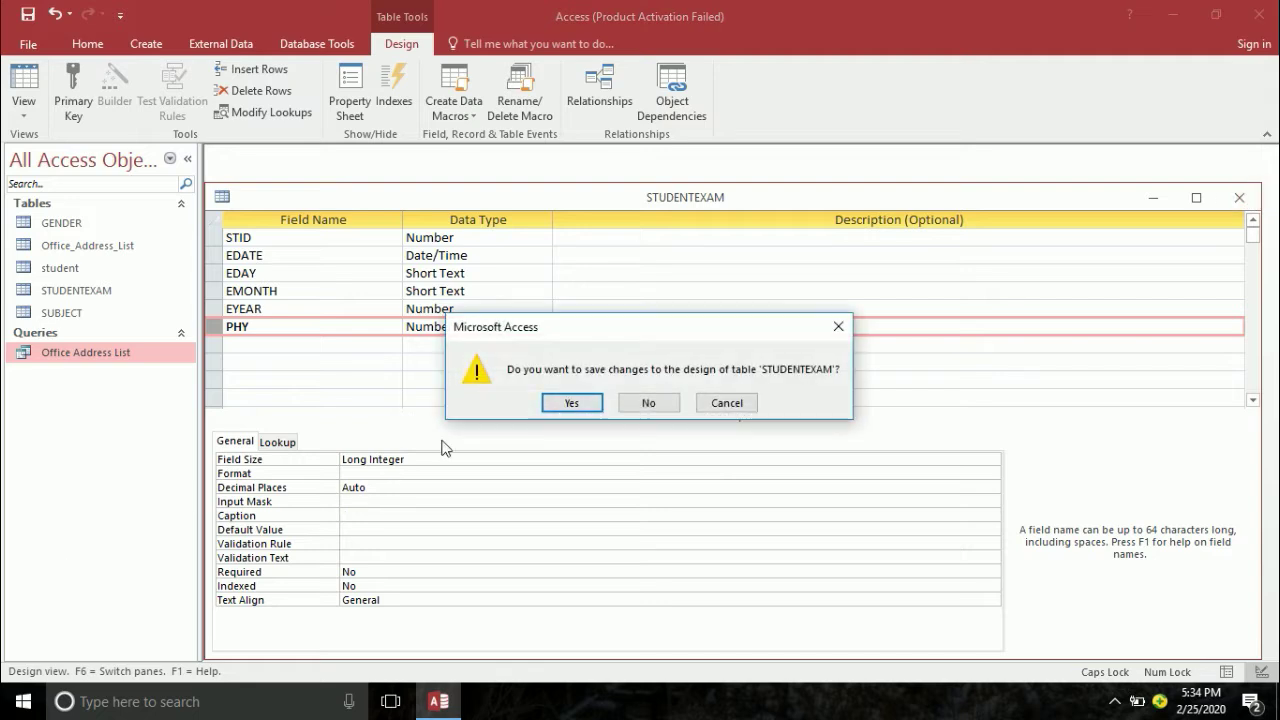
{"action": "left_click", "coordinate": [572, 402]}
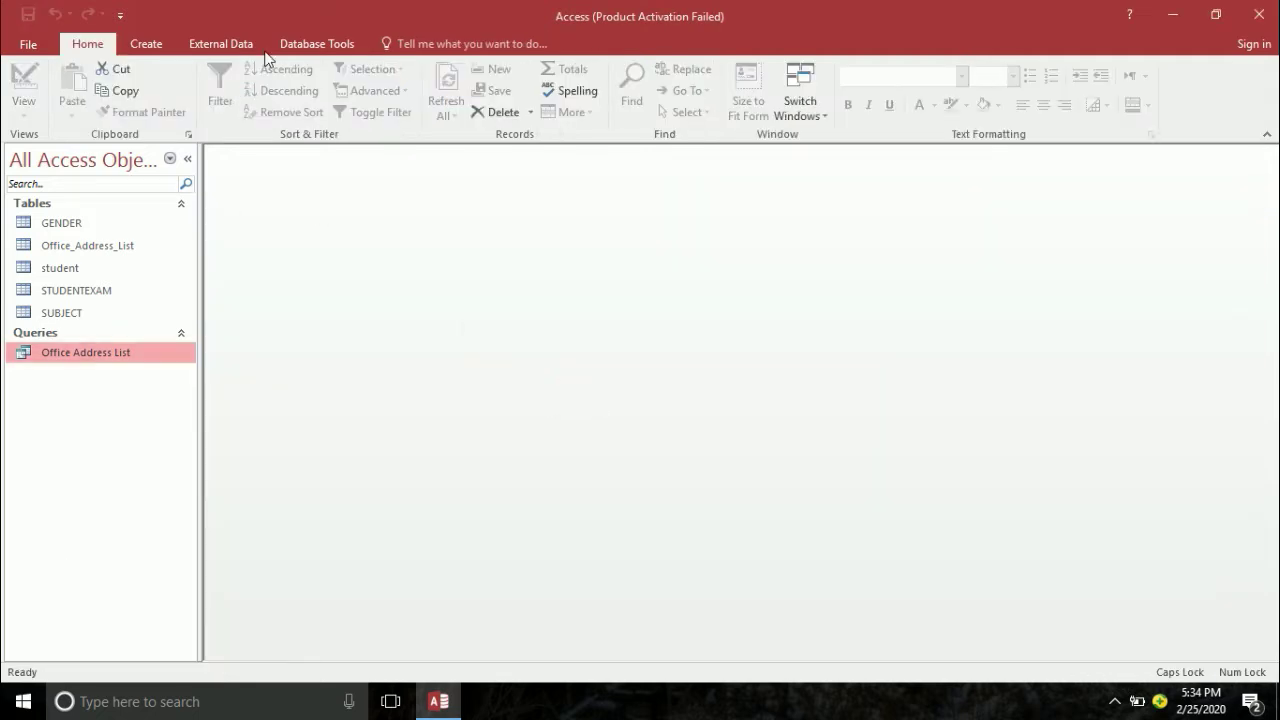
- Open the Relationships layout and move STUDENTEXAM and SUBJECT down and right
{"action": "left_click", "coordinate": [285, 43]}
{"action": "left_click", "coordinate": [212, 82]}
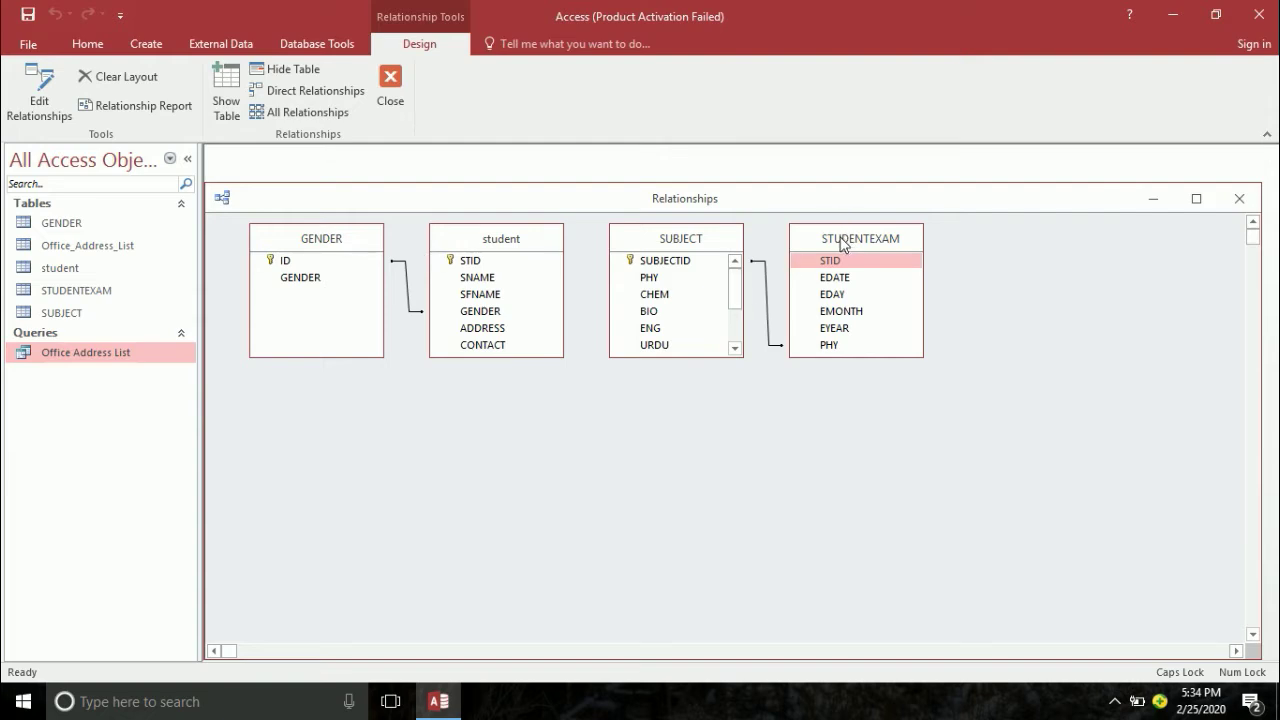
{"action": "left_click_drag", "start_coordinate": [844, 244], "coordinate": [921, 244]}
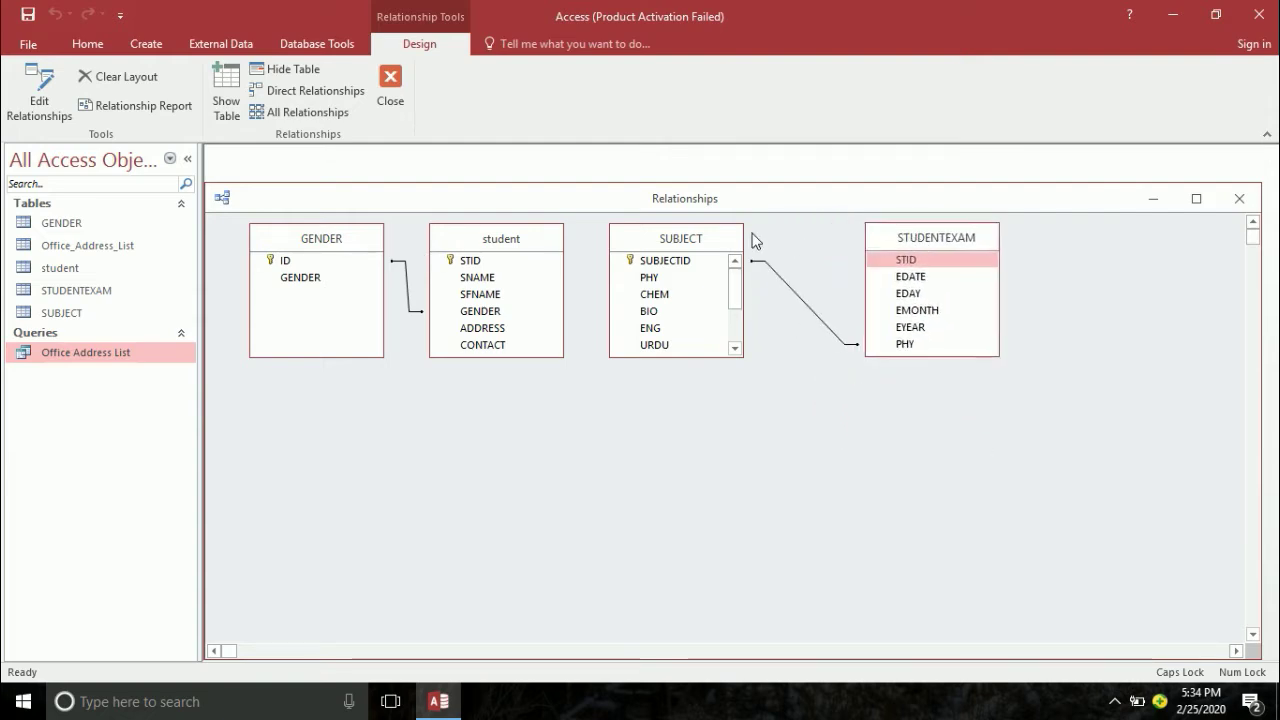
{"action": "left_click_drag", "start_coordinate": [686, 238], "coordinate": [715, 362]}
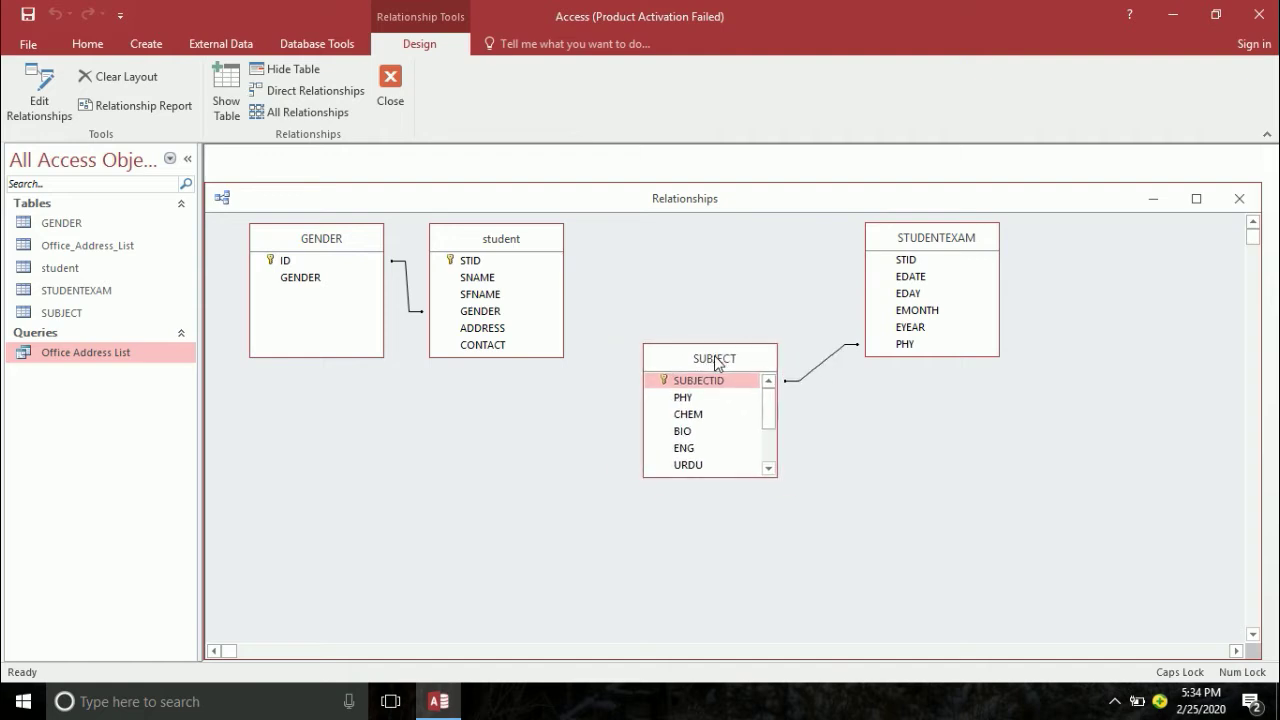
- Delete the SUBJECT–STUDENTEXAM relationship and confirm the removal
{"action": "left_click", "coordinate": [802, 377]}
{"action": "right_click", "coordinate": [803, 379]}
{"action": "left_click", "coordinate": [831, 409]}
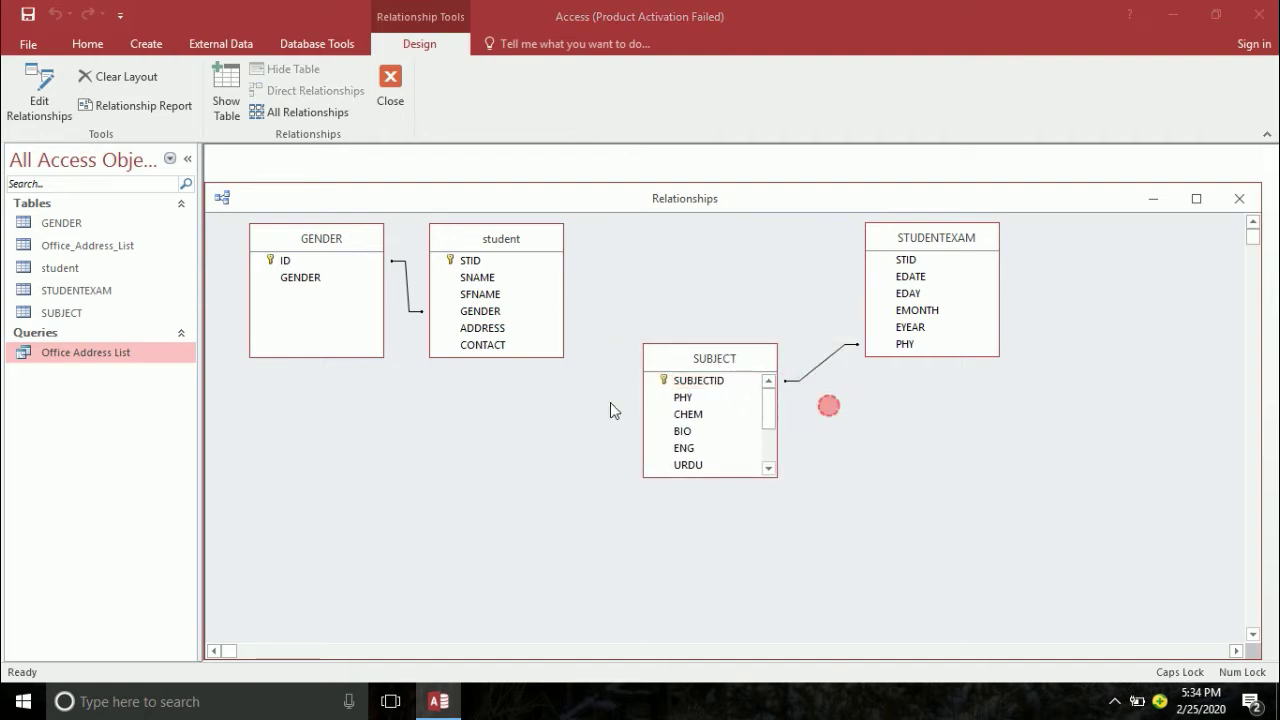
{"action": "left_click", "coordinate": [600, 404]}
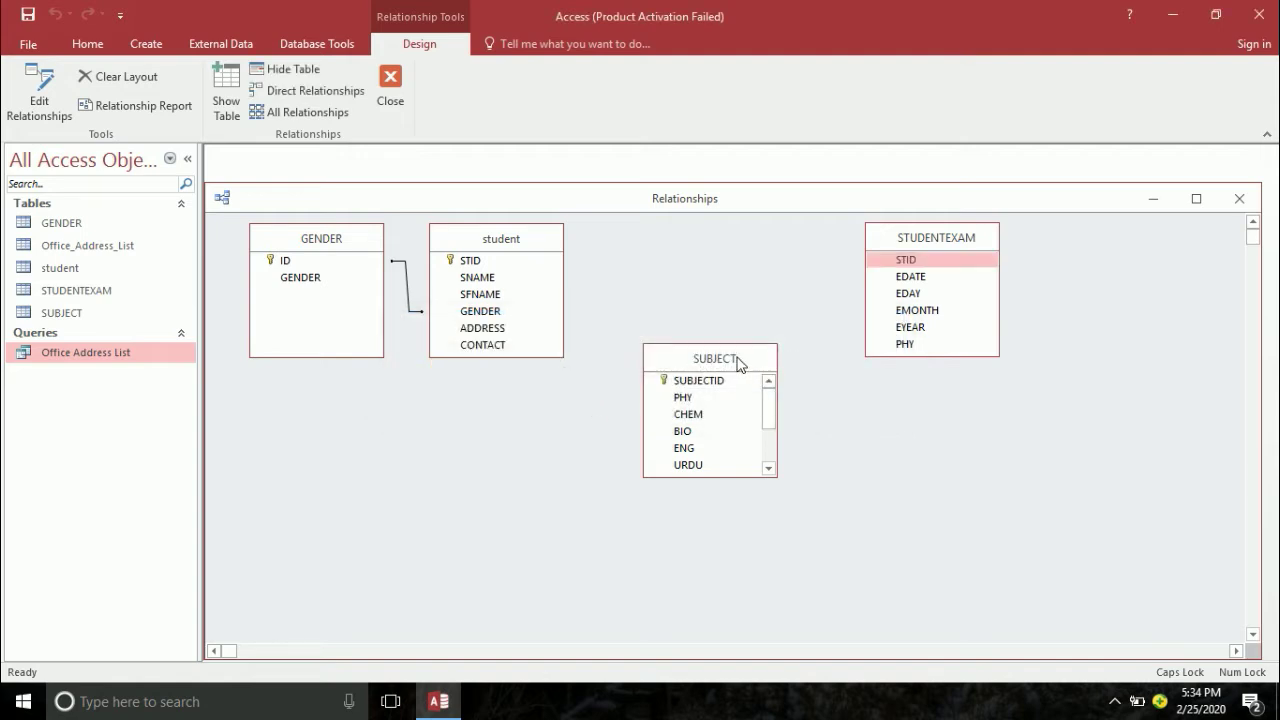
- Hide SUBJECT from the layout and place STUDENTEXAM just right of the student table
{"action": "right_click", "coordinate": [739, 363]}
{"action": "left_click", "coordinate": [785, 416]}
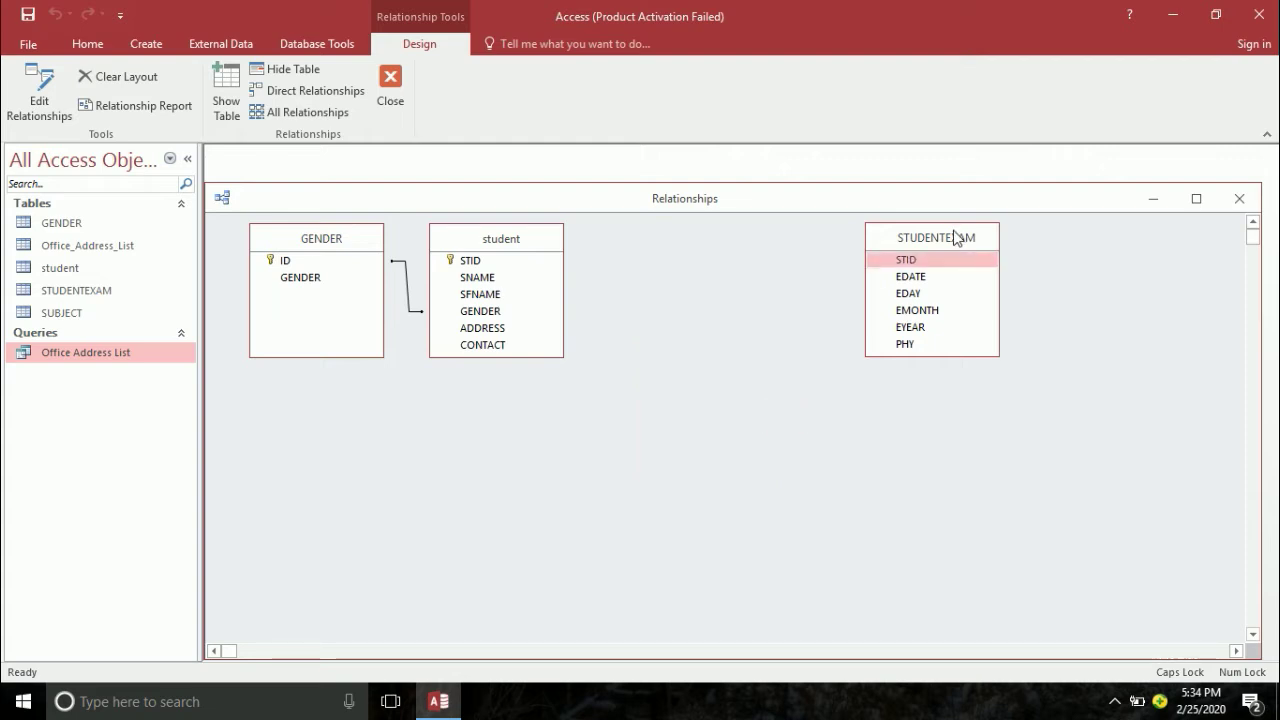
{"action": "left_click_drag", "start_coordinate": [955, 237], "coordinate": [692, 251]}
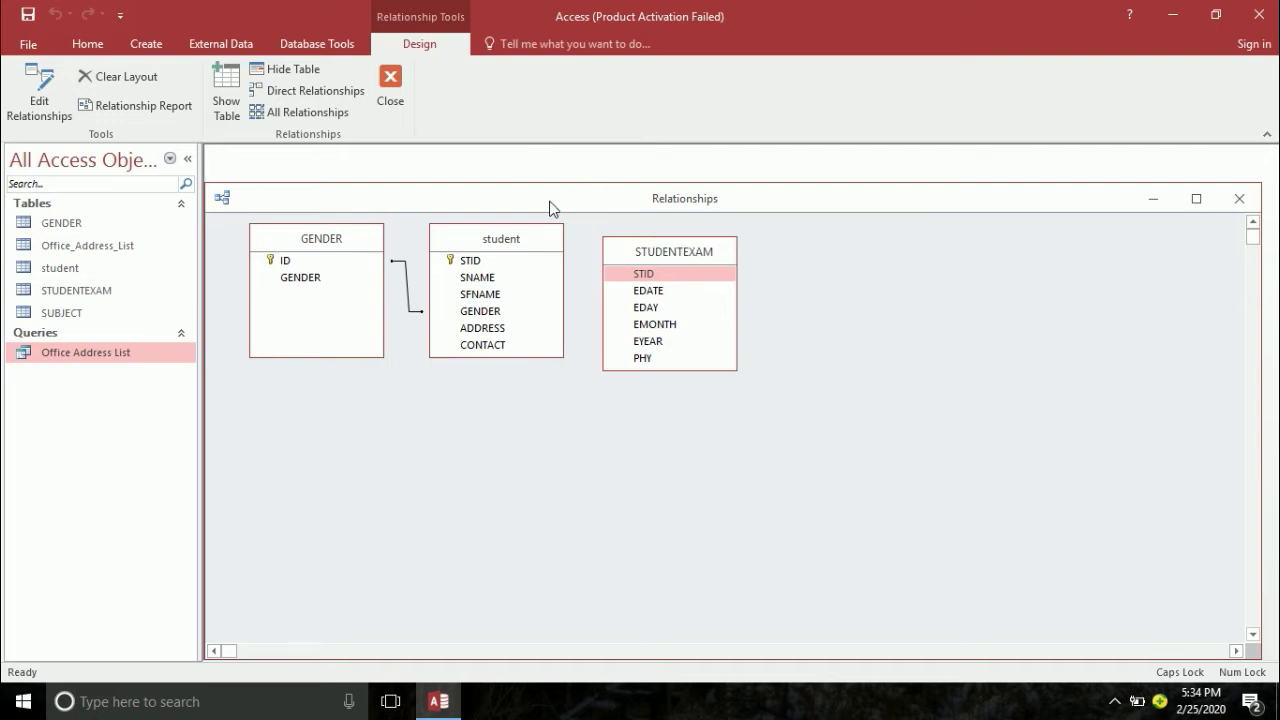
{"action": "right_click", "coordinate": [651, 283]}
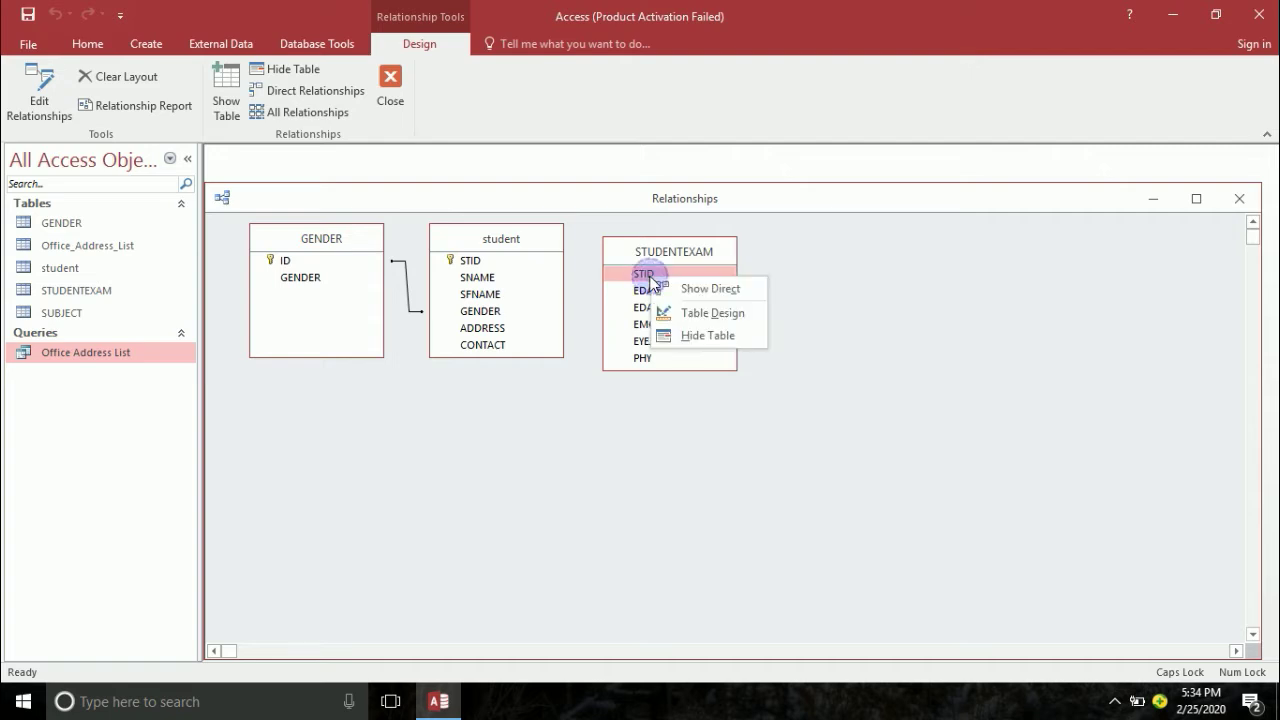
- Open STUDENTEXAM's design, make PHY Short Text and add a CHEM field
{"action": "left_click", "coordinate": [697, 320]}
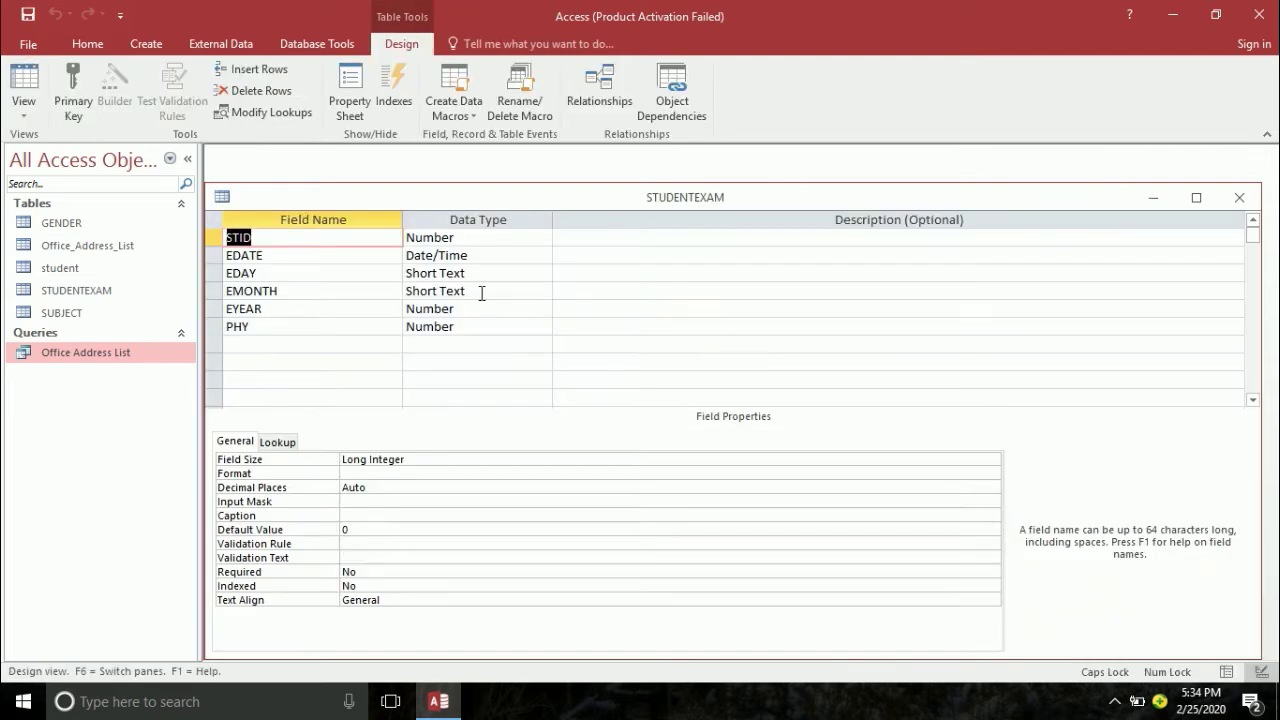
{"action": "left_click", "coordinate": [320, 331]}
{"action": "key", "text": "Tab"}
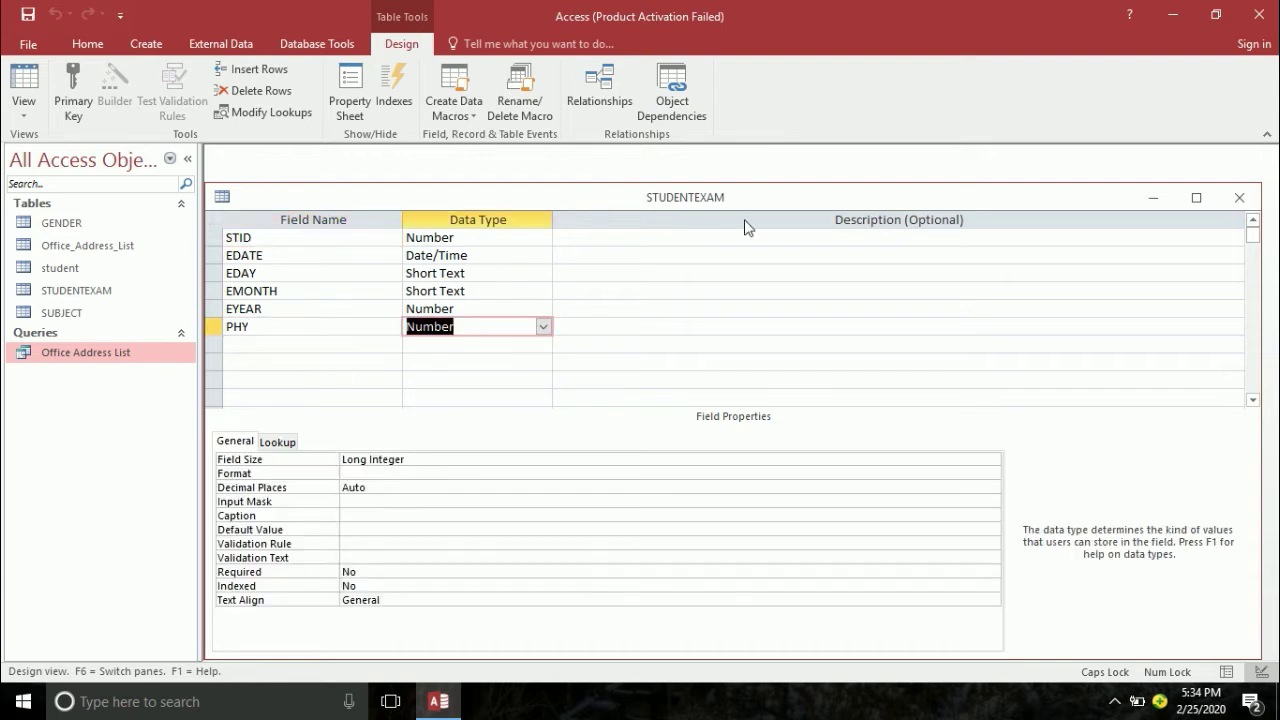
{"action": "type", "text": "s"}
{"action": "key", "text": "Tab"}
{"action": "key", "text": "Tab"}
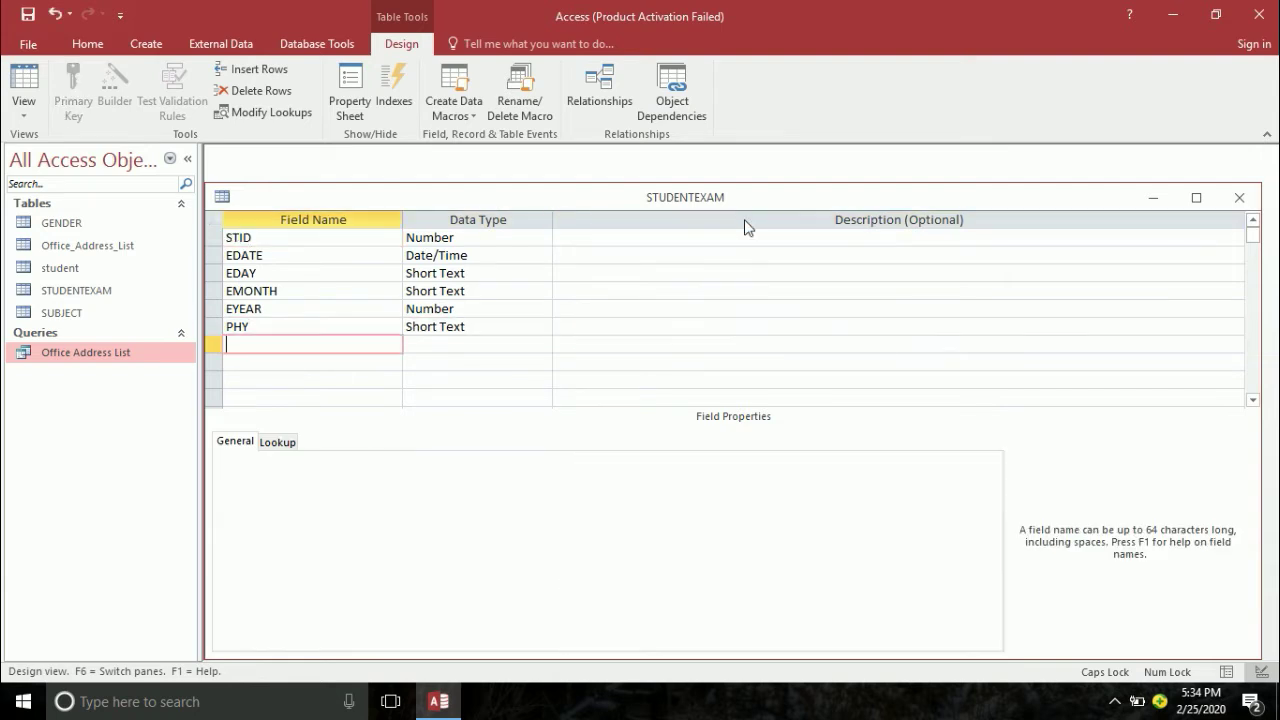
{"action": "type", "text": "CHEM"}
{"action": "key", "text": "Tab"}
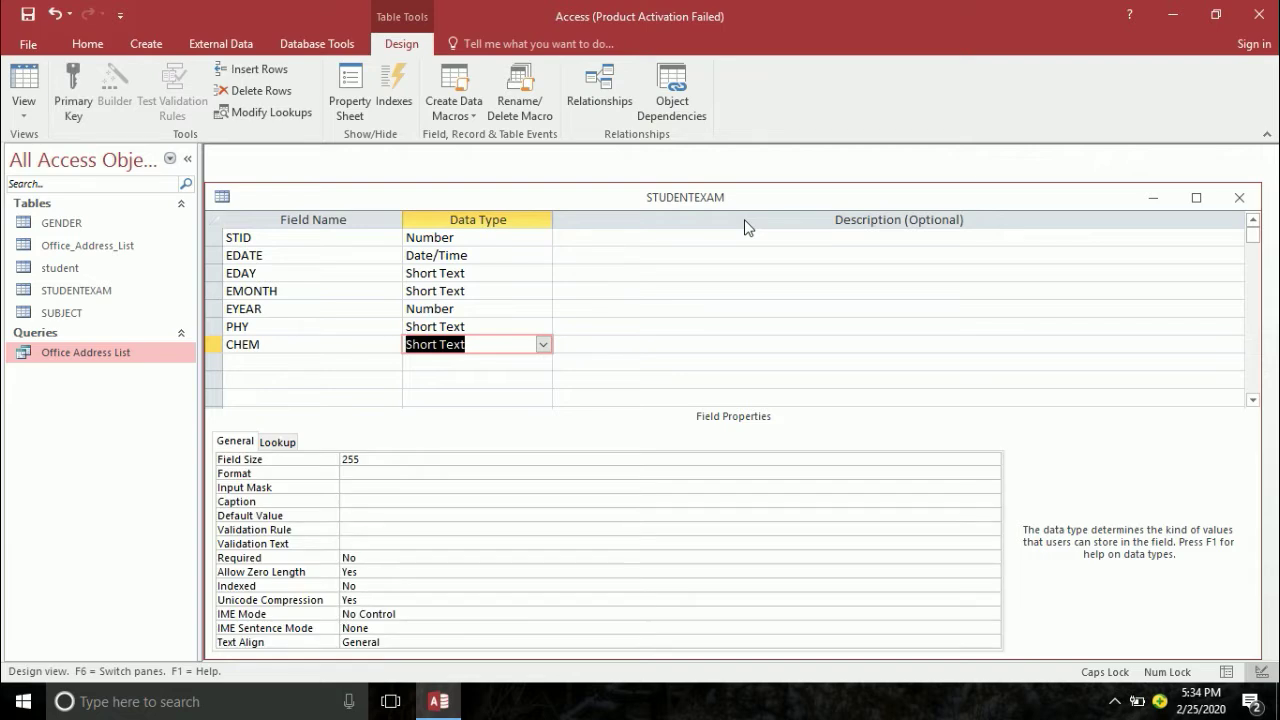
- Add BIO, ENG, MATHS, URDU, ISL and PS as Short Text fields
{"action": "key", "text": "Tab"}
{"action": "key", "text": "Tab"}
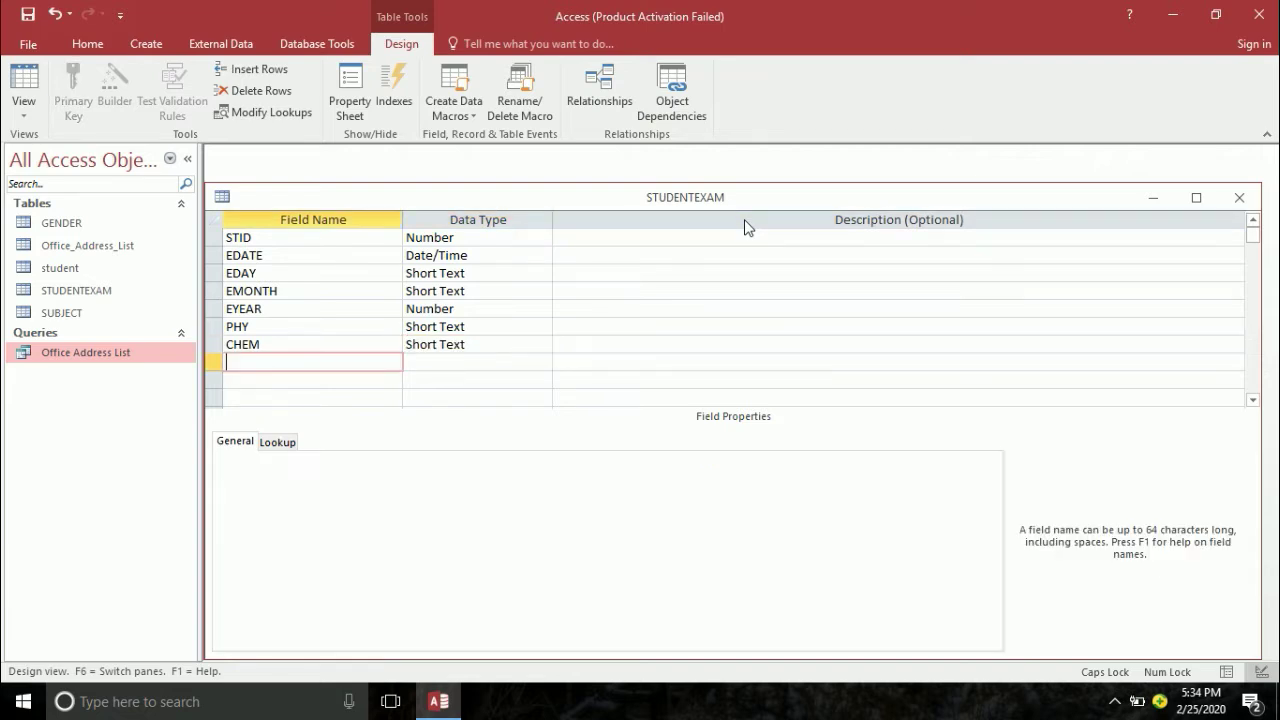
{"action": "type", "text": "BIO"}
{"action": "key", "text": "Tab"}
{"action": "key", "text": "Tab"}
{"action": "key", "text": "Tab"}
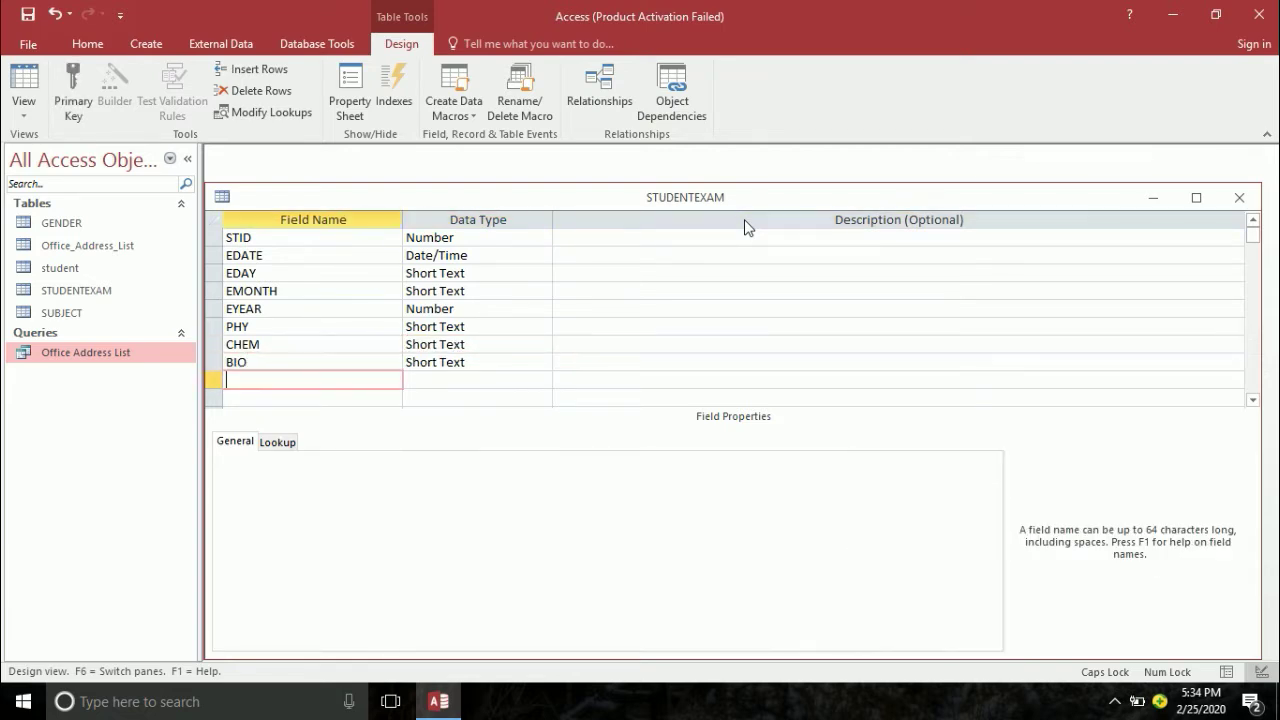
{"action": "type", "text": "ENG"}
{"action": "key", "text": "Tab"}
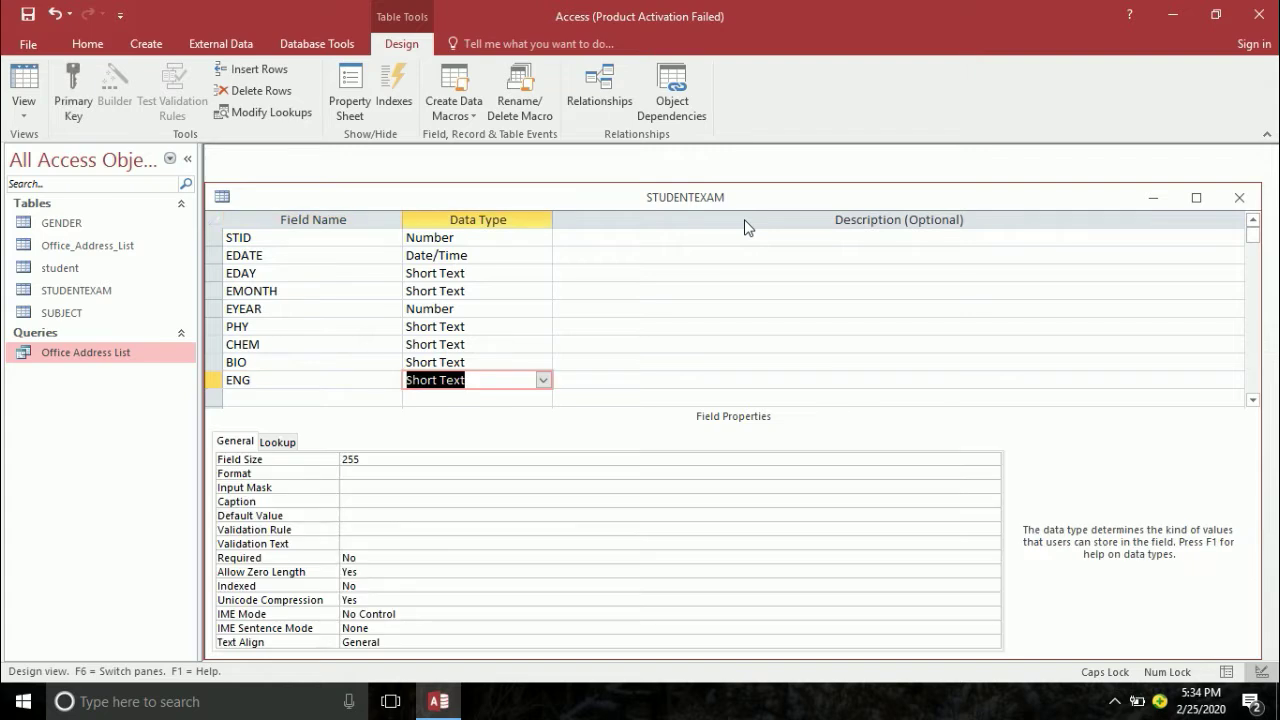
{"action": "key", "text": "Tab"}
{"action": "key", "text": "Tab"}
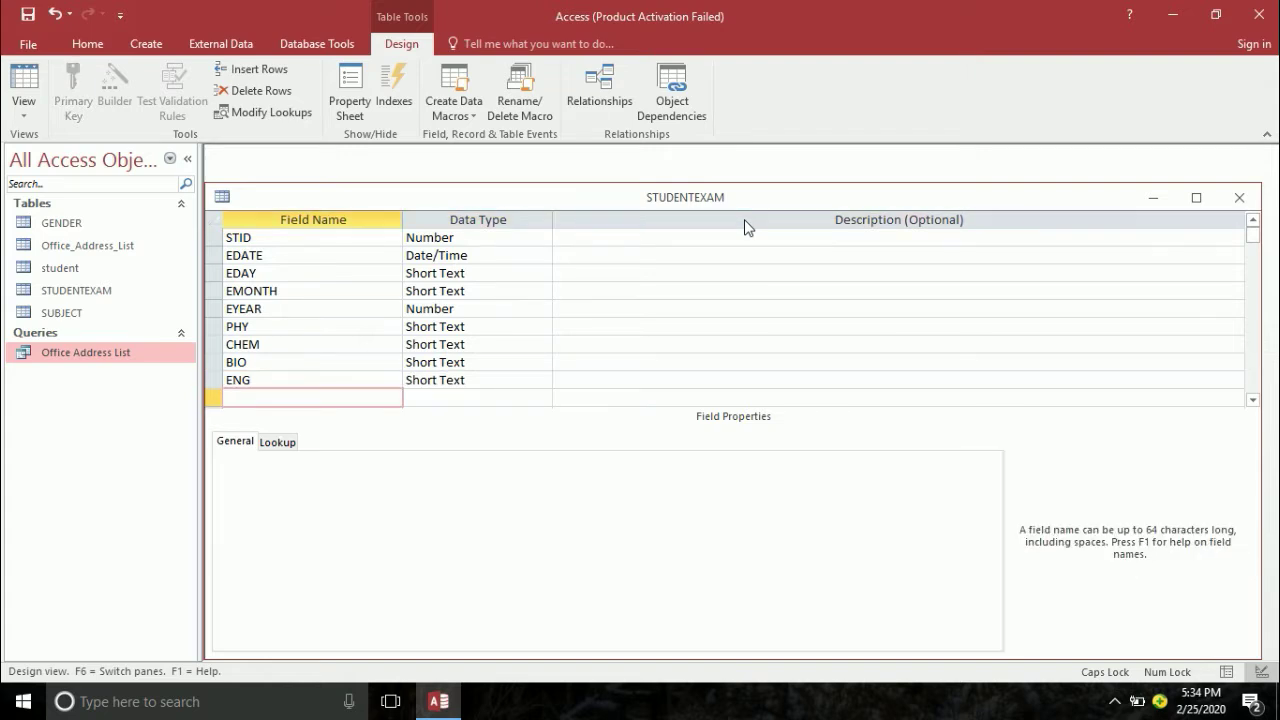
{"action": "type", "text": "MATHS"}
{"action": "key", "text": "Tab"}
{"action": "key", "text": "Tab"}
{"action": "key", "text": "Tab"}
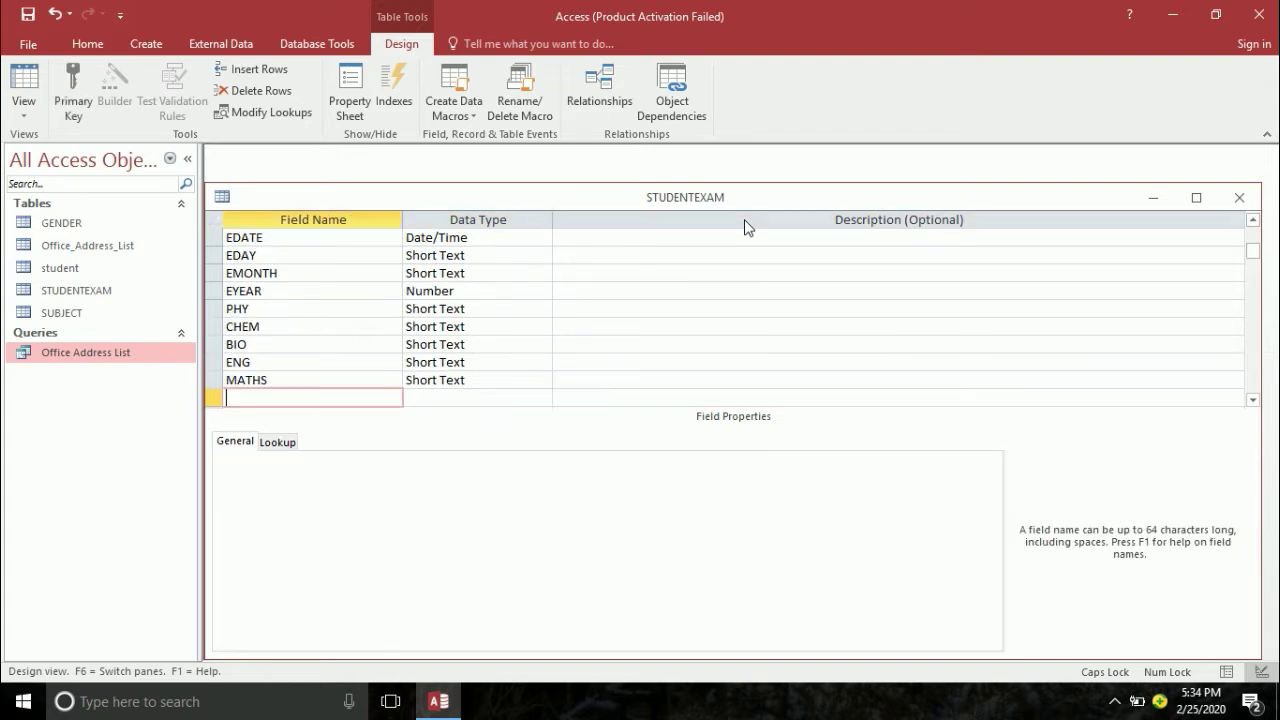
{"action": "type", "text": "RDU"}
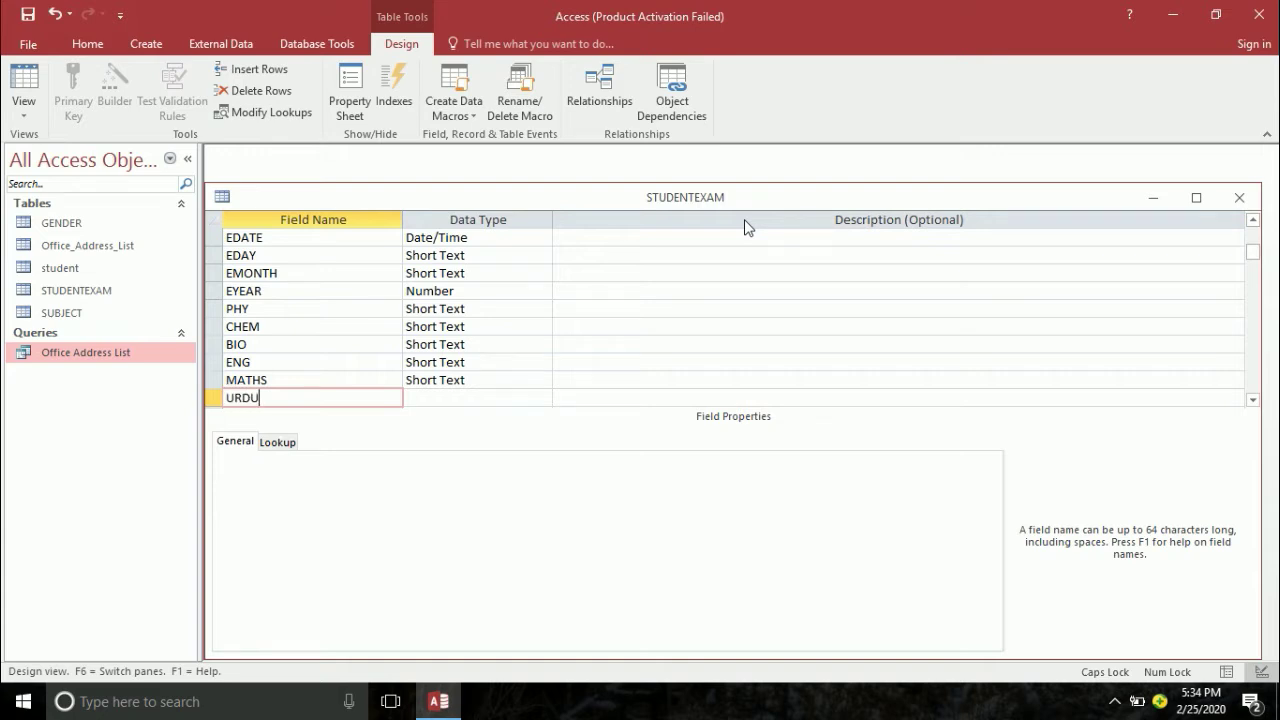
{"action": "key", "text": "Tab"}
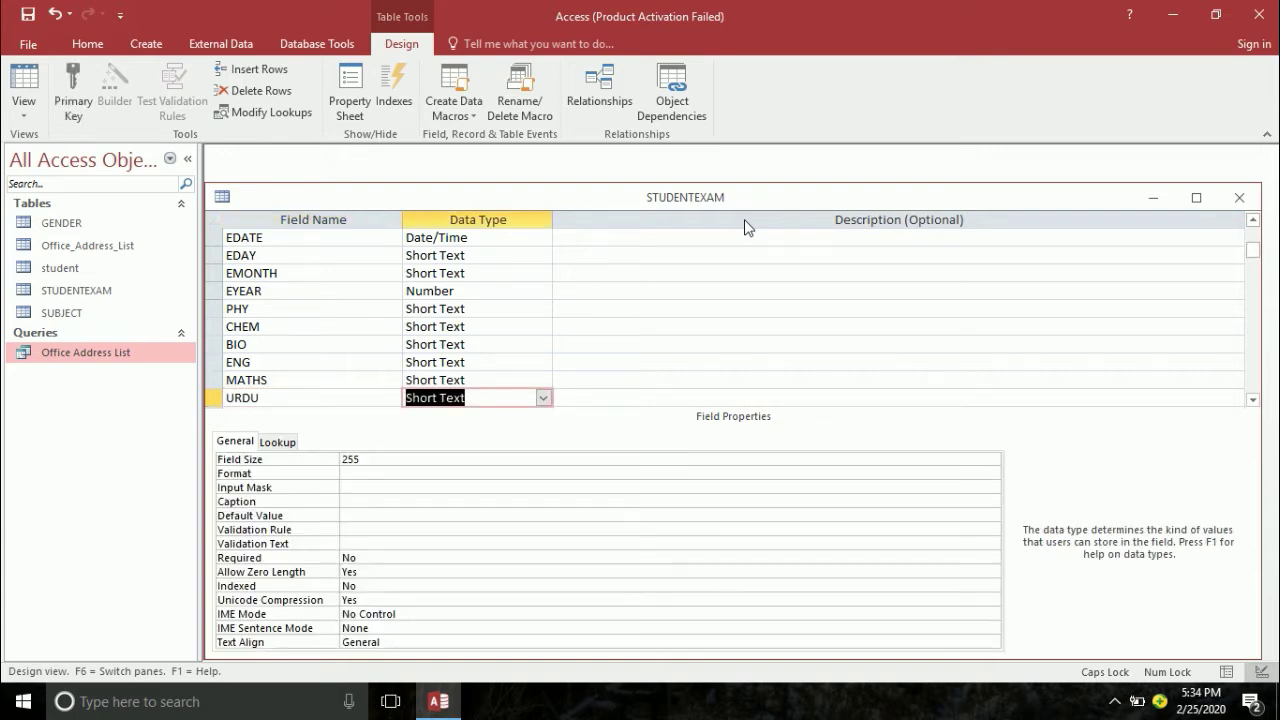
{"action": "key", "text": "Tab"}
{"action": "key", "text": "Tab"}
{"action": "type", "text": "ISL"}
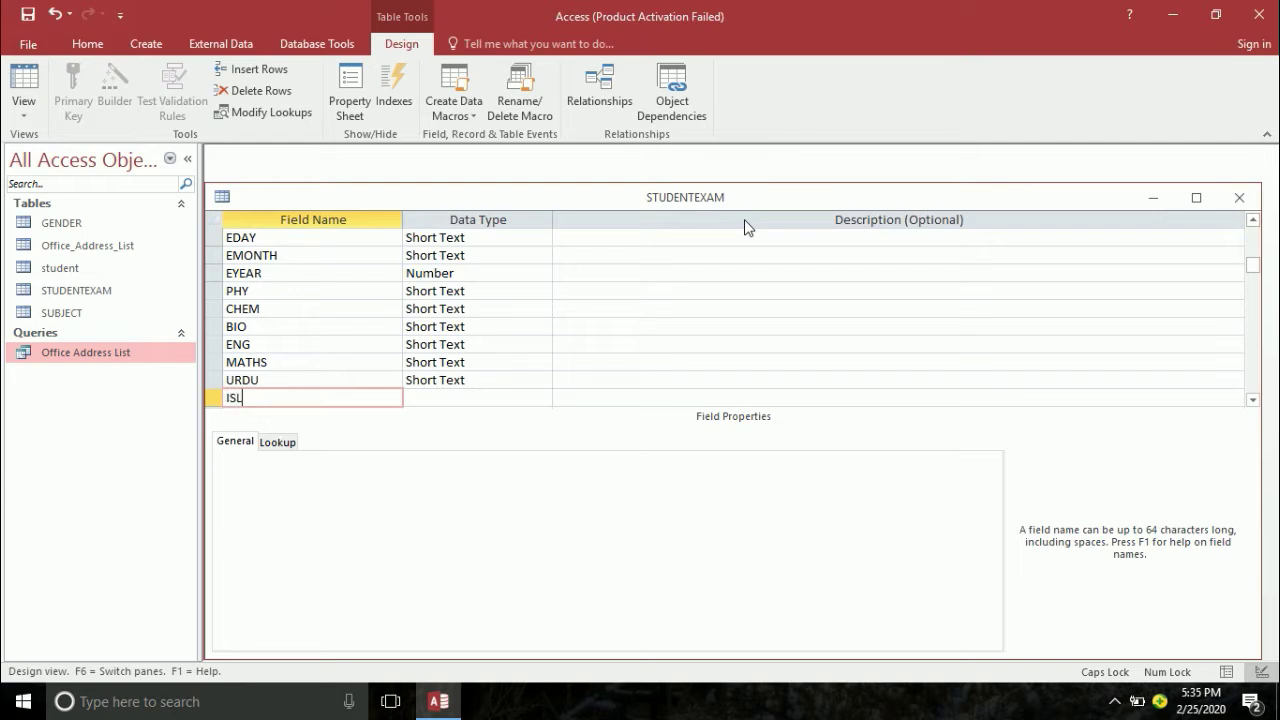
{"action": "key", "text": "Tab"}
{"action": "key", "text": "Tab"}
{"action": "key", "text": "Tab"}
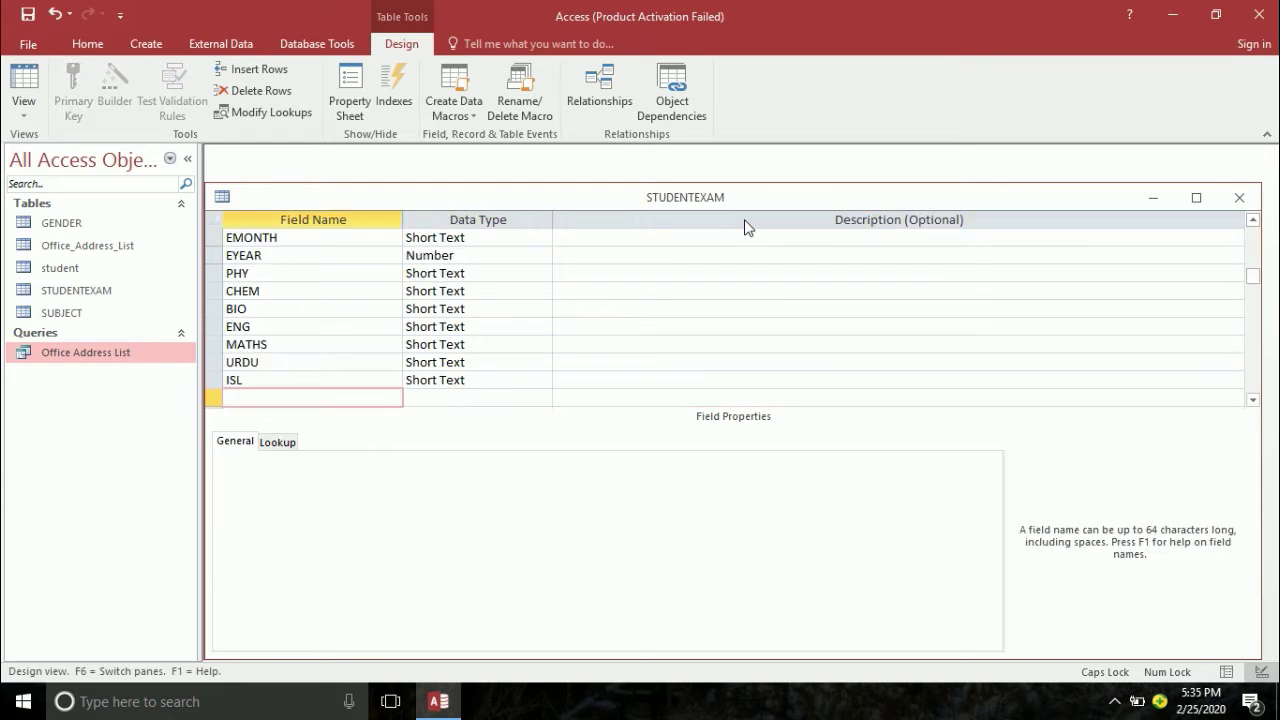
{"action": "type", "text": "PS"}
{"action": "key", "text": "Tab"}
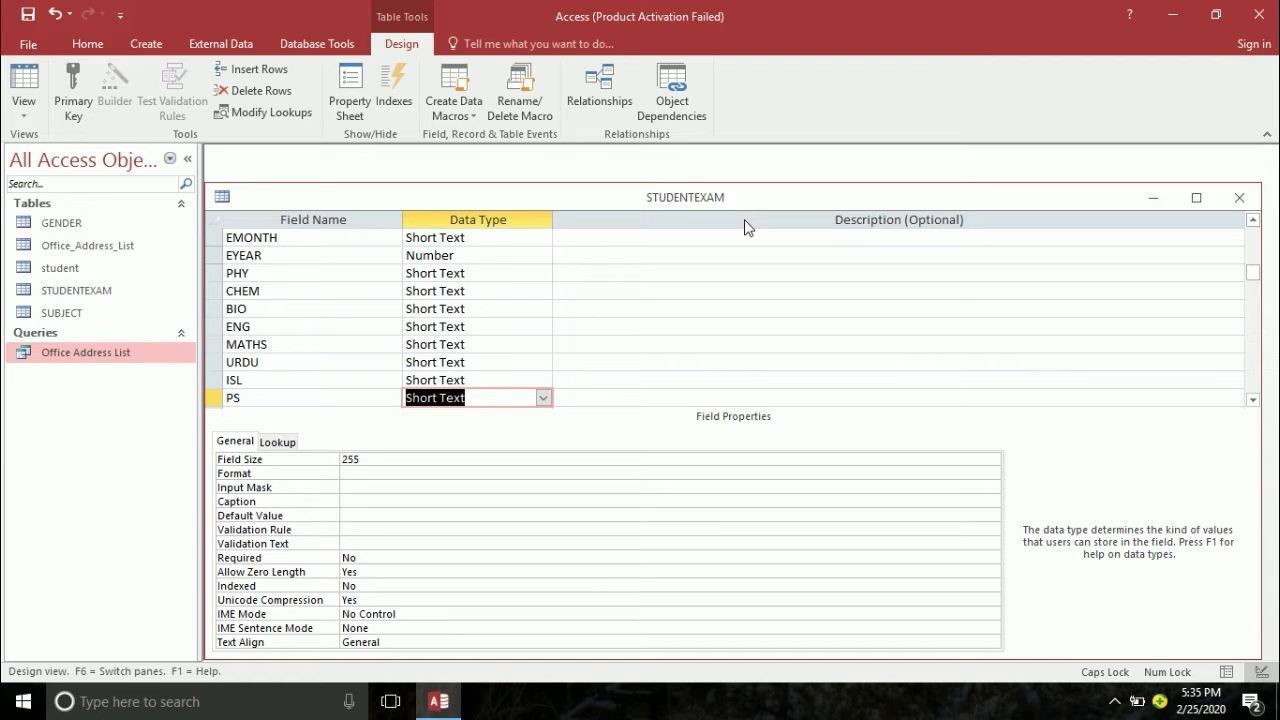
- Add OBTAINMARK and TOTAL as Number fields below PS
{"action": "key", "text": "Tab"}
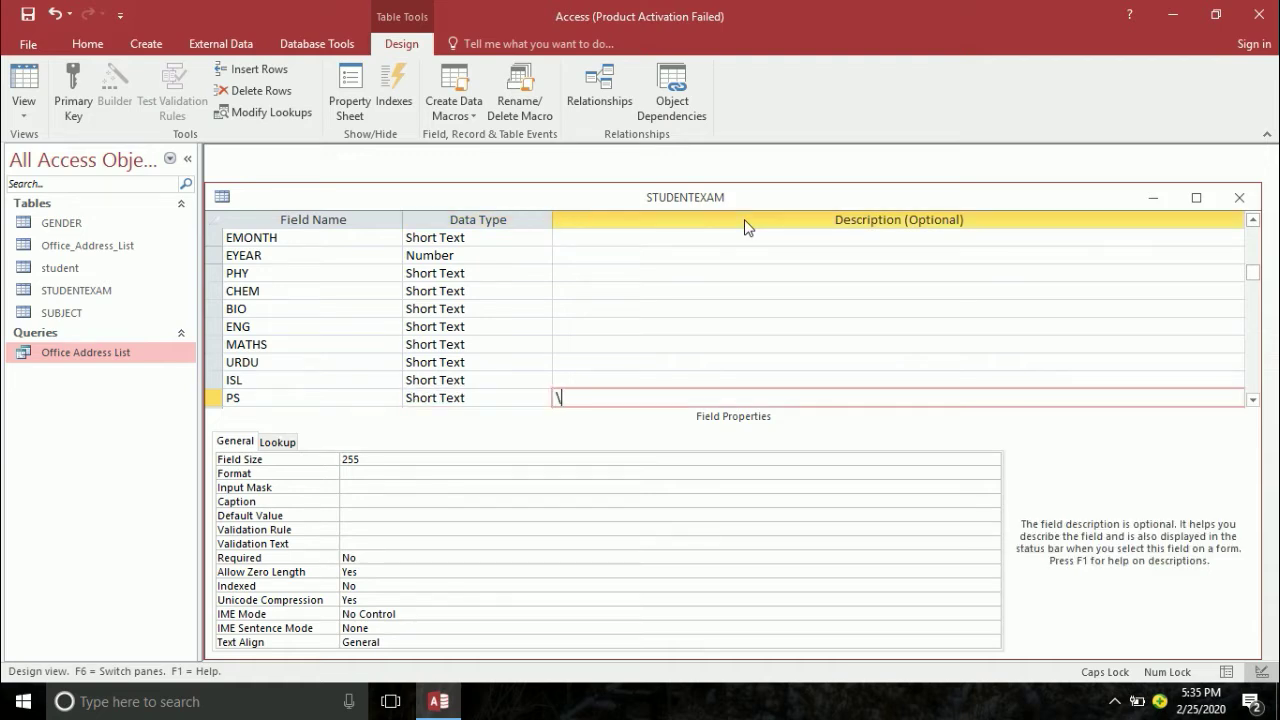
{"action": "type", "text": "\\"}
{"action": "key", "text": "BackSpace"}
{"action": "key", "text": "Tab"}
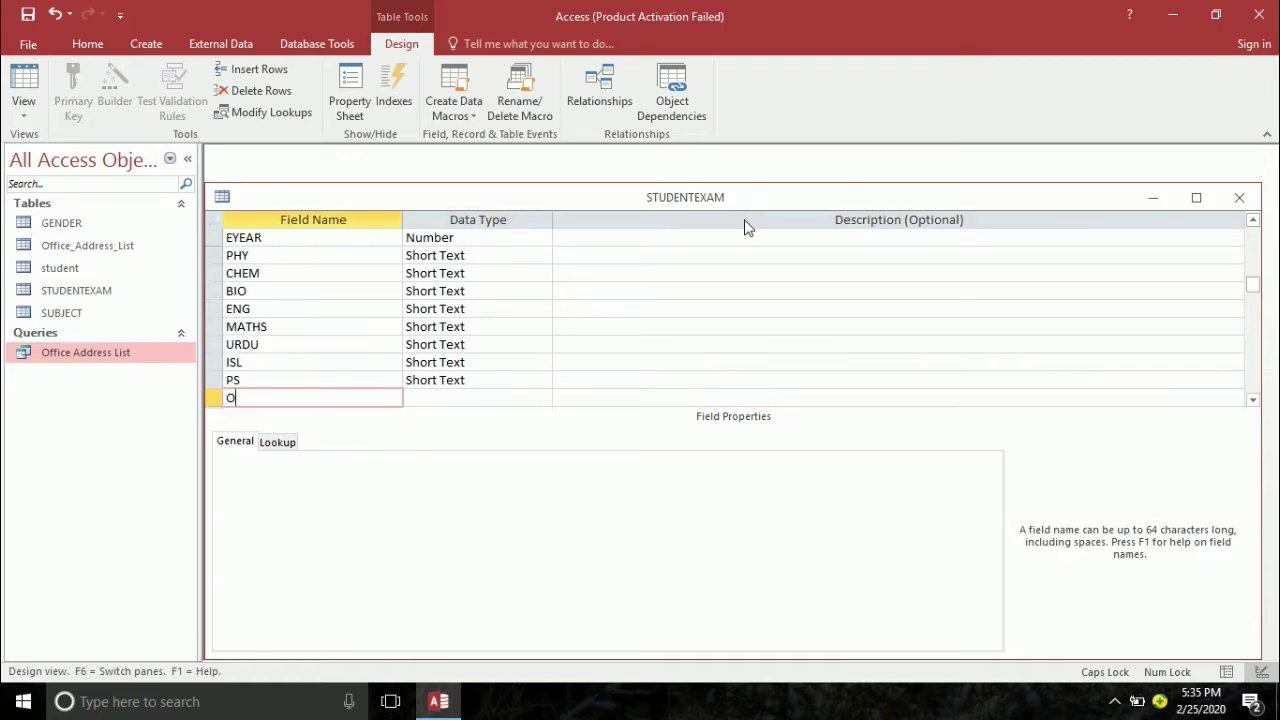
{"action": "type", "text": "OBTAINMARK"}
{"action": "key", "text": "Tab"}
{"action": "key", "text": "Tab"}
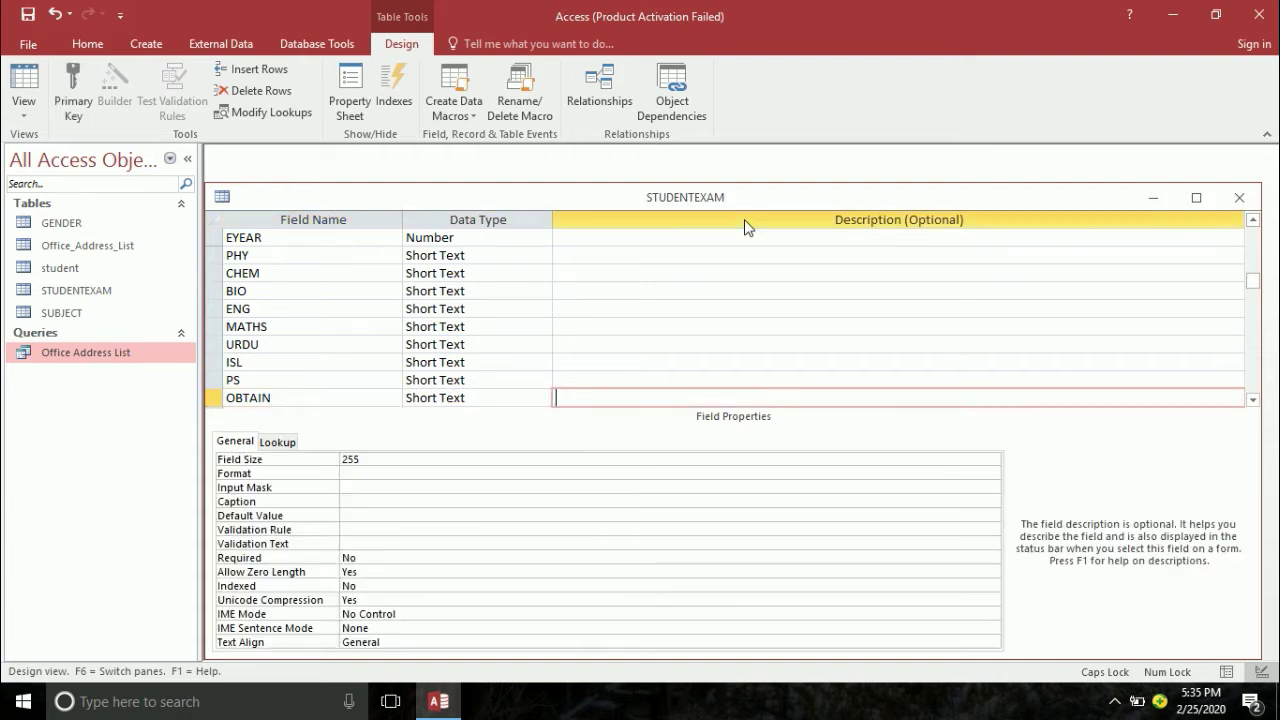
{"action": "key", "text": "shift+Tab"}
{"action": "type", "text": "N"}
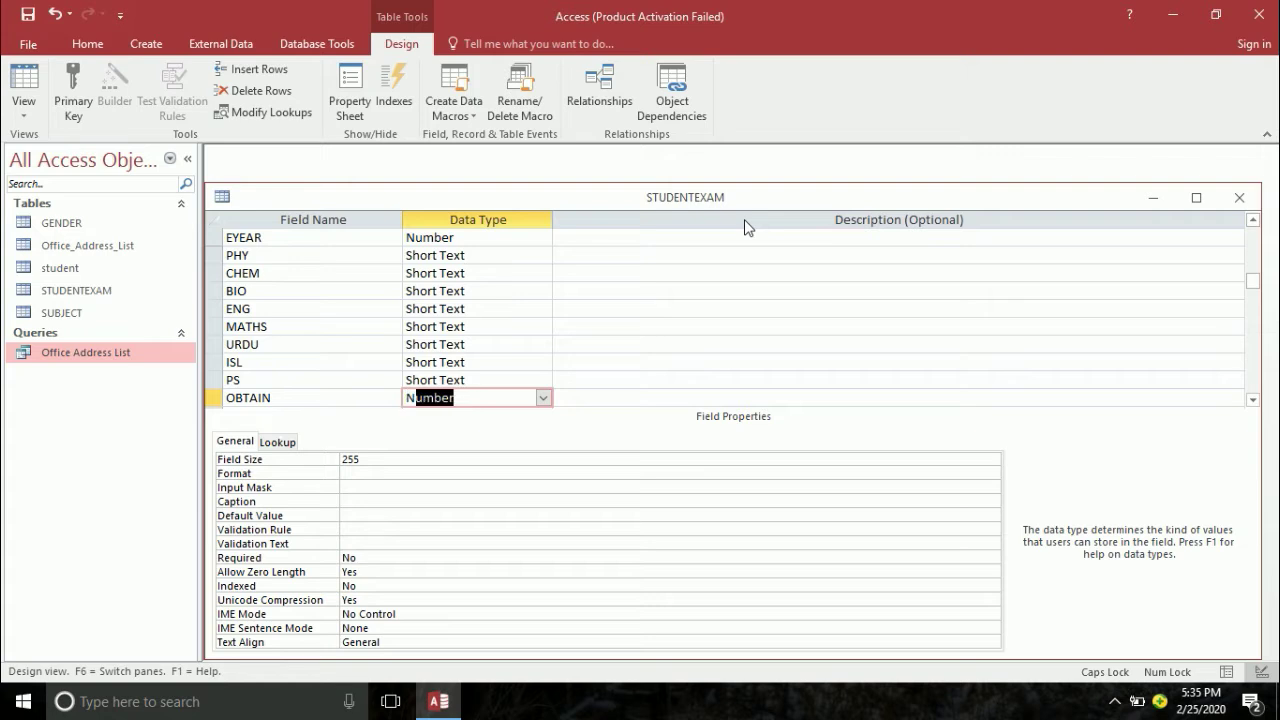
{"action": "key", "text": "Tab"}
{"action": "key", "text": "Tab"}
{"action": "type", "text": "TOTAL"}
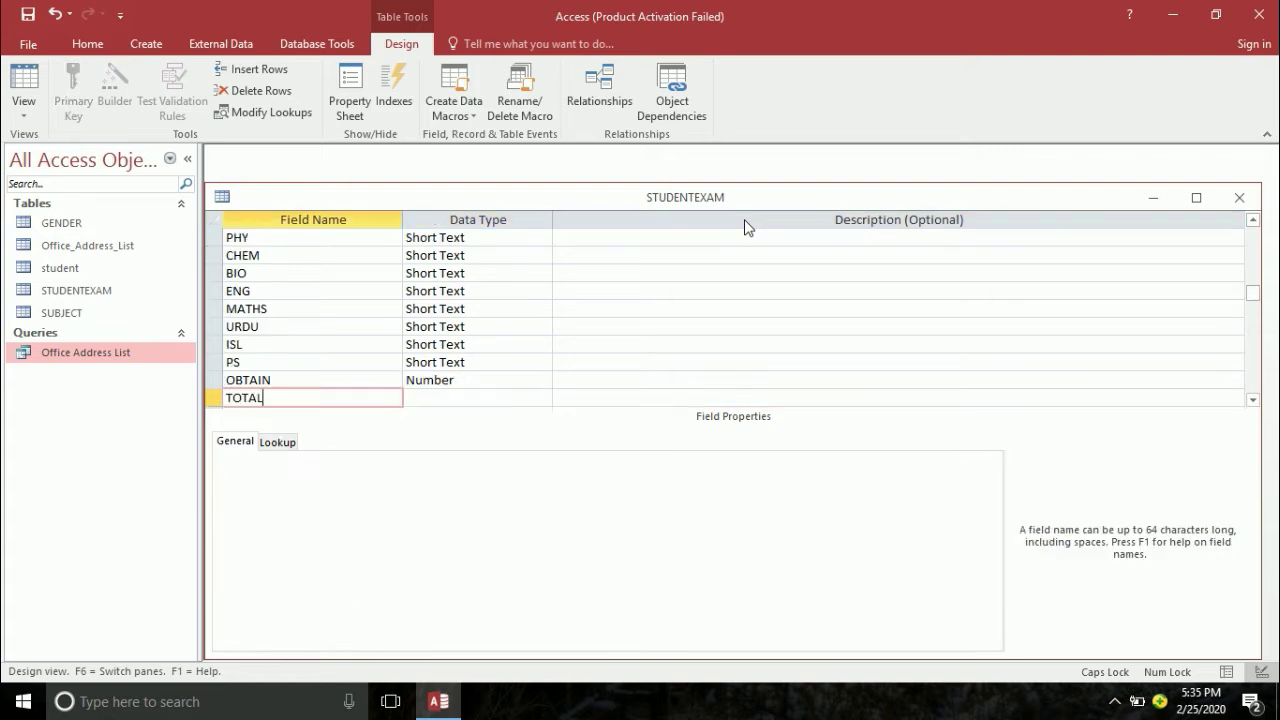
{"action": "key", "text": "Tab"}
{"action": "type", "text": "N"}
{"action": "key", "text": "Tab"}
{"action": "key", "text": "Tab"}
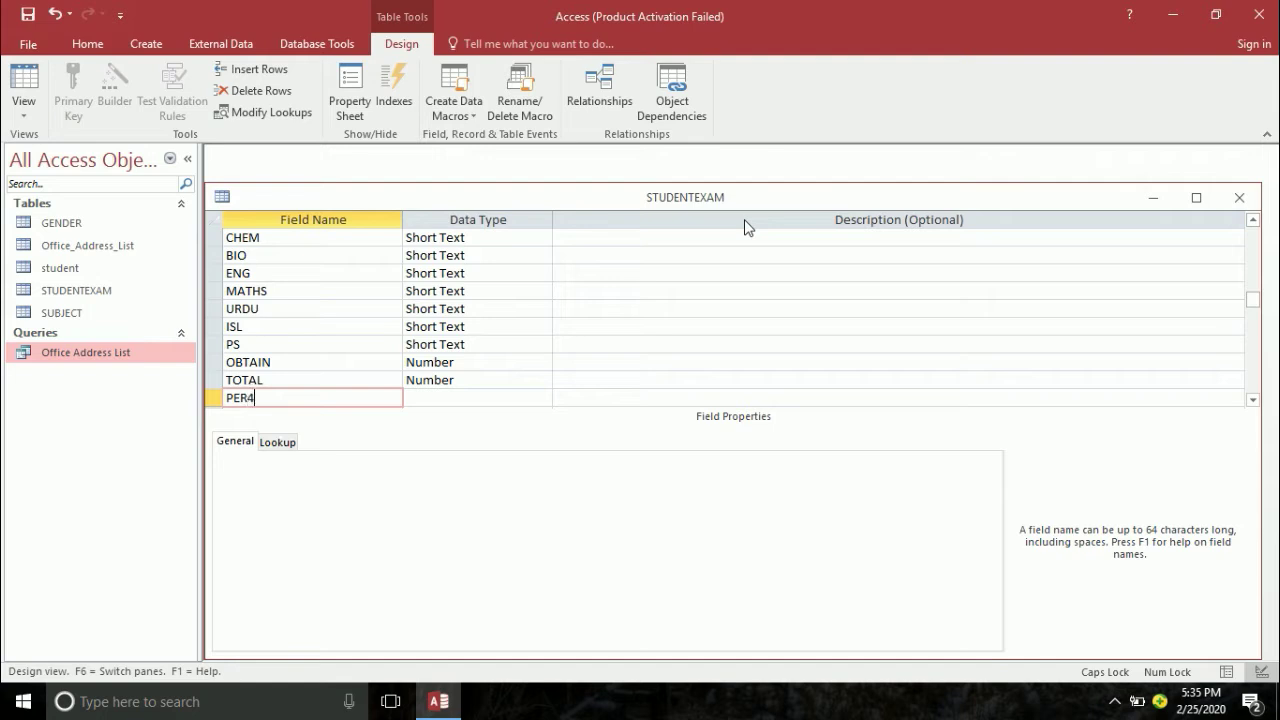
- Add PER and GRADE as Number fields and PASS&FAIL as Short Text
{"action": "type", "text": "PER"}
{"action": "key", "text": "Tab"}
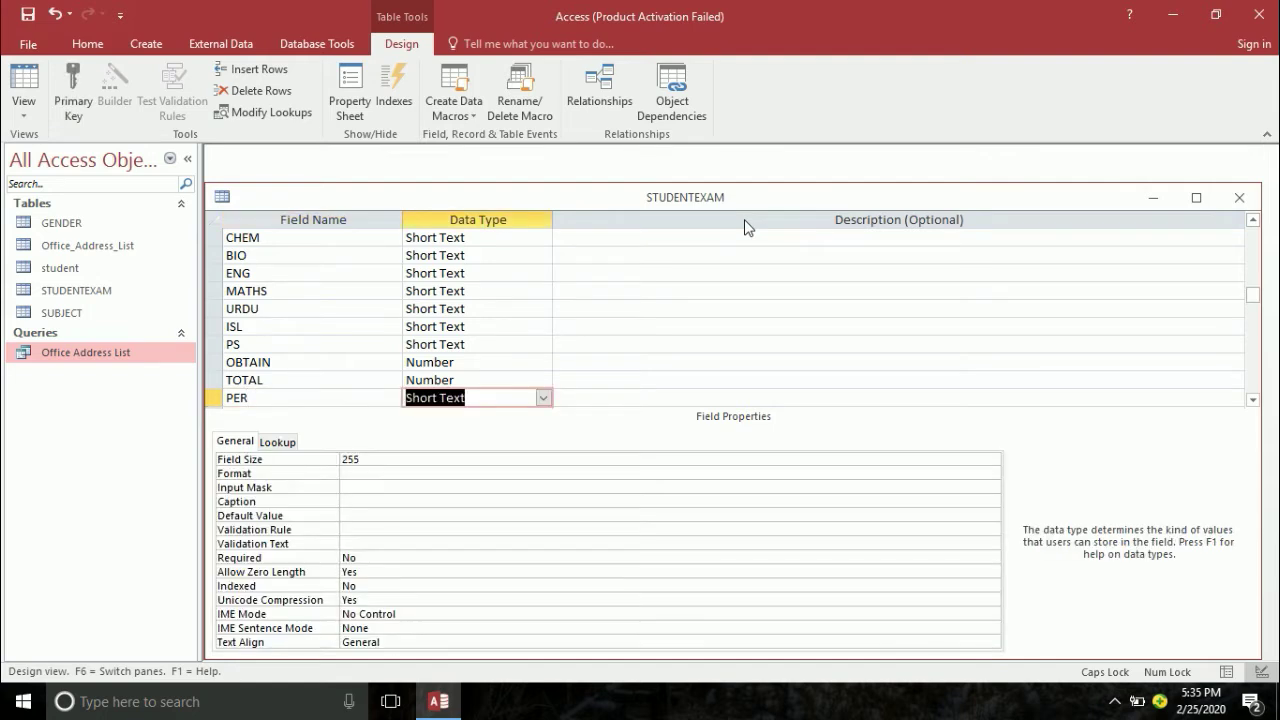
{"action": "type", "text": "N"}
{"action": "key", "text": "Tab"}
{"action": "key", "text": "Tab"}
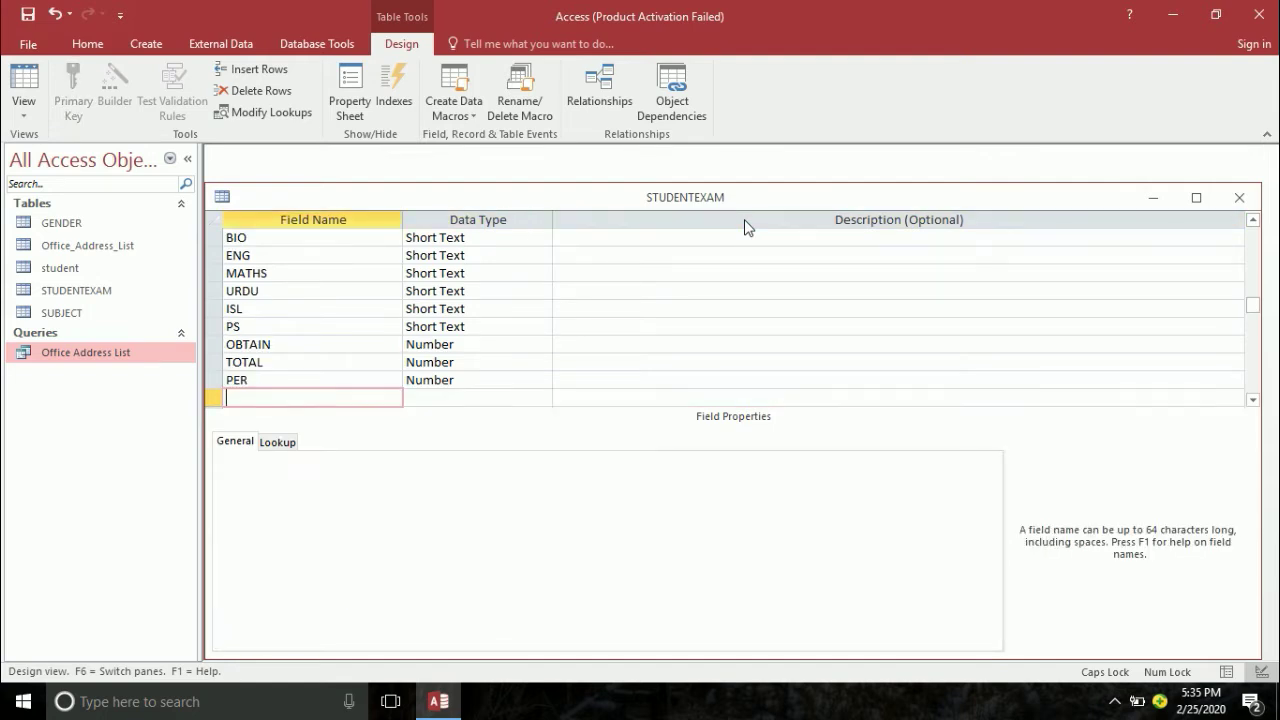
{"action": "type", "text": "GRADE"}
{"action": "key", "text": "Tab"}
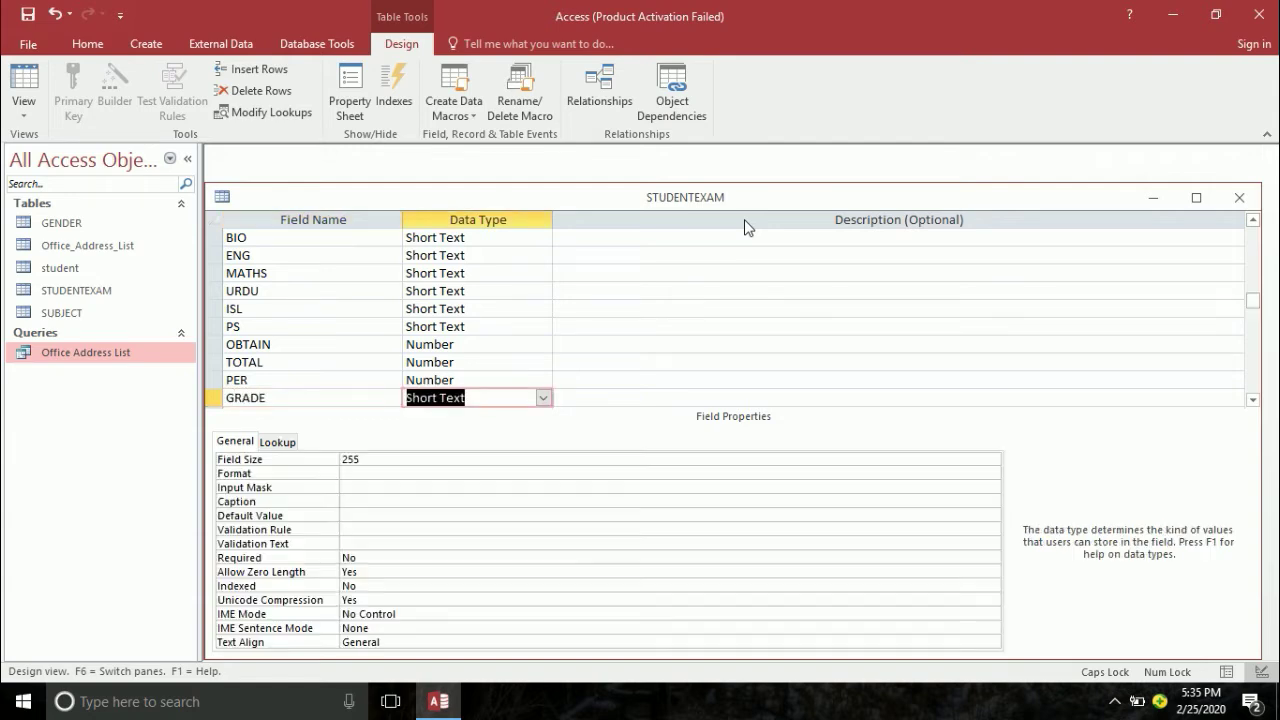
{"action": "type", "text": "N"}
{"action": "key", "text": "Tab"}
{"action": "key", "text": "Tab"}
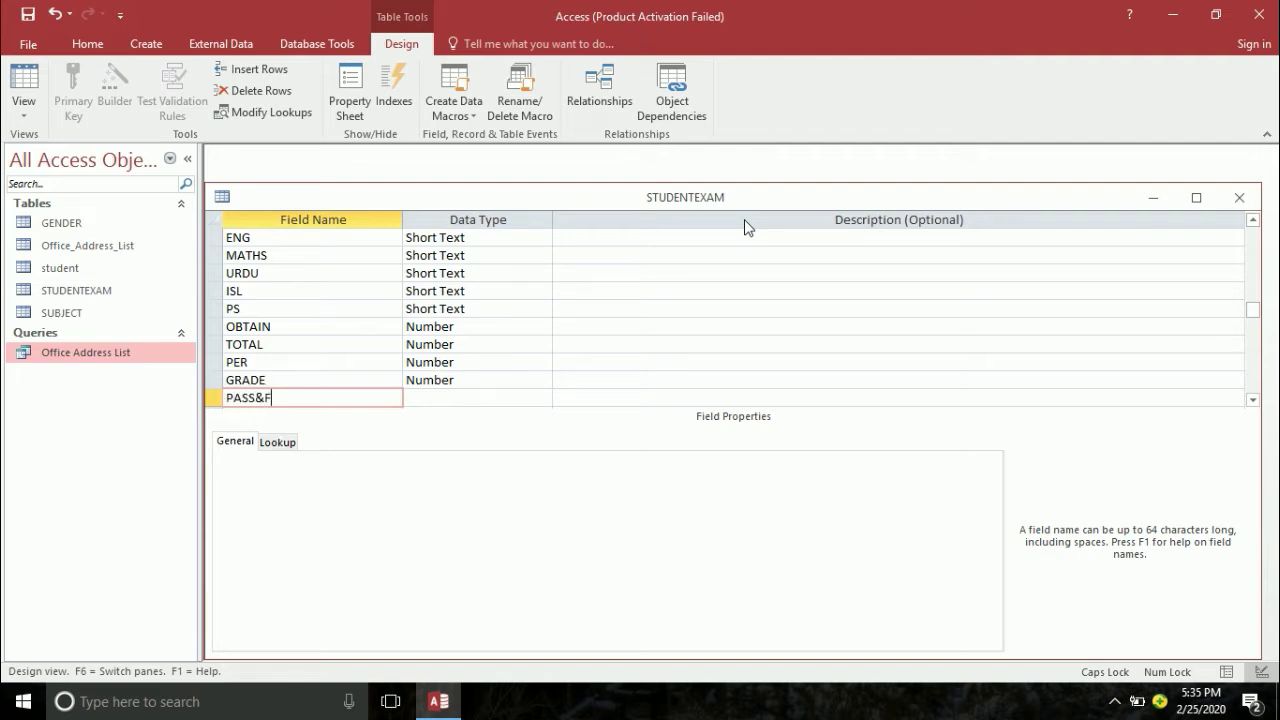
{"action": "type", "text": "PASS&FAIL"}
{"action": "key", "text": "Tab"}
{"action": "key", "text": "Tab"}
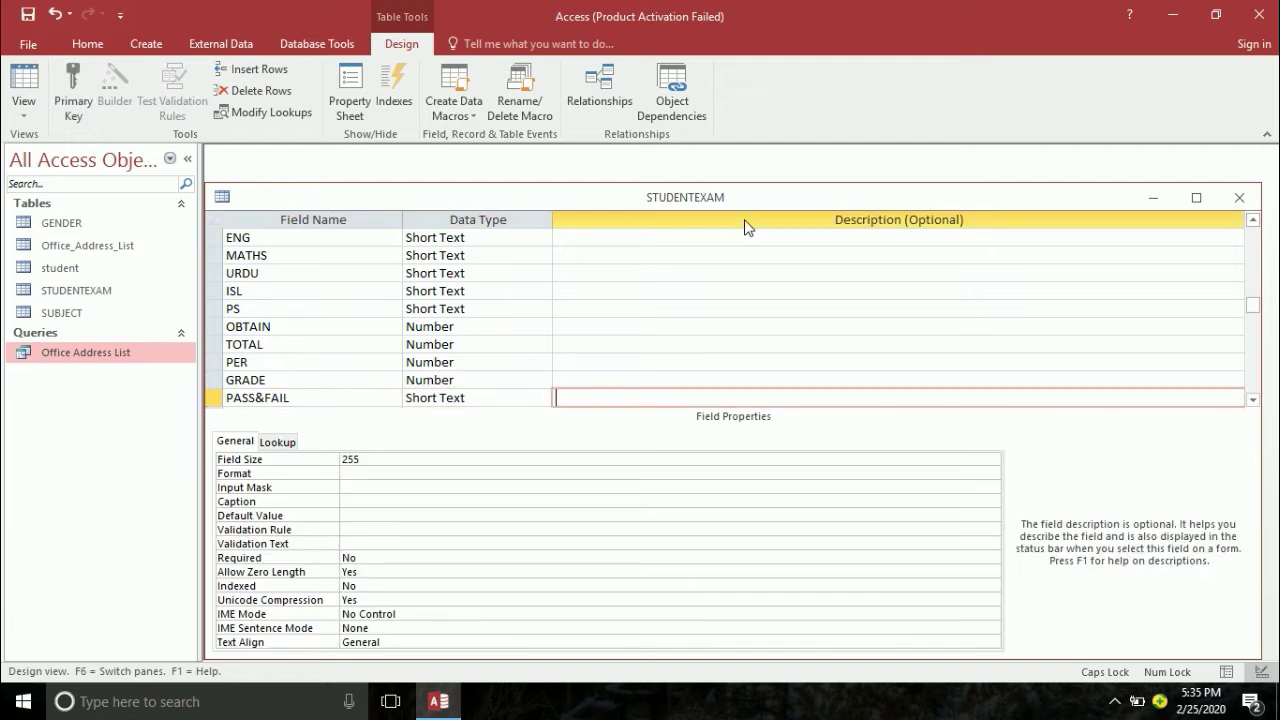
{"action": "key", "text": "Tab"}
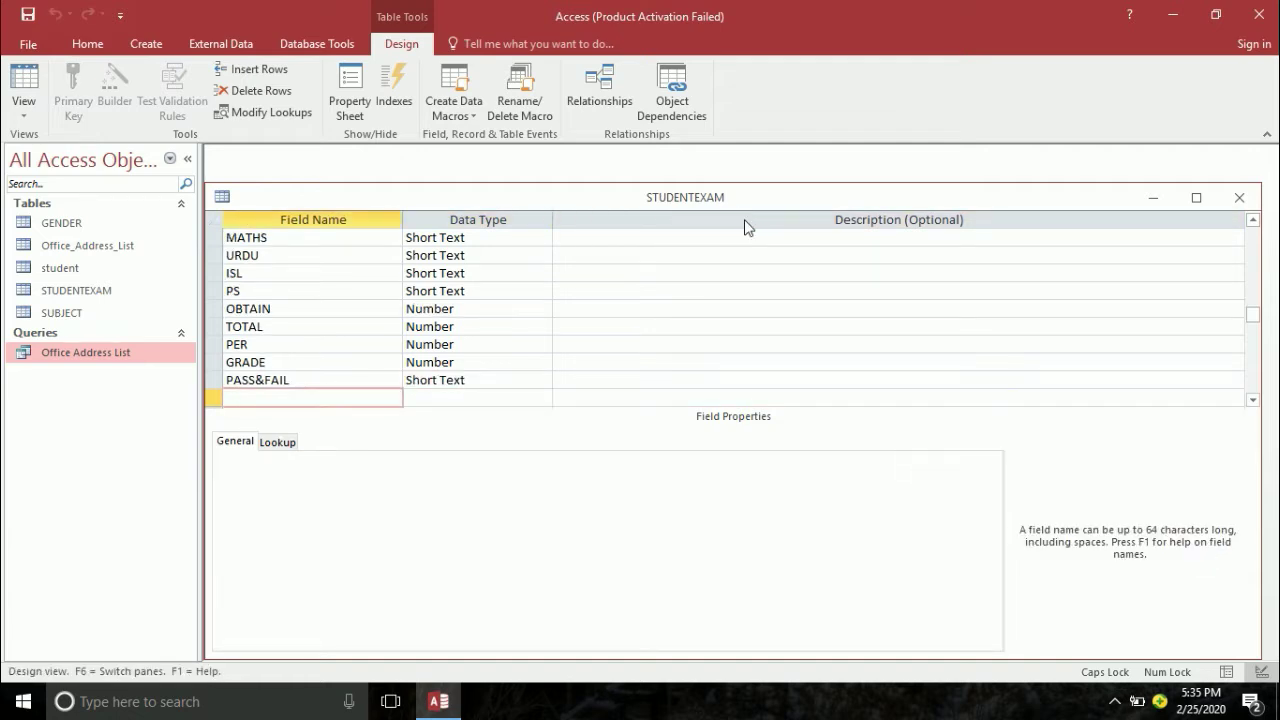
- Switch STUDENTEXAM to Datasheet view, maximize it, and close the table
{"action": "left_click", "coordinate": [23, 80]}
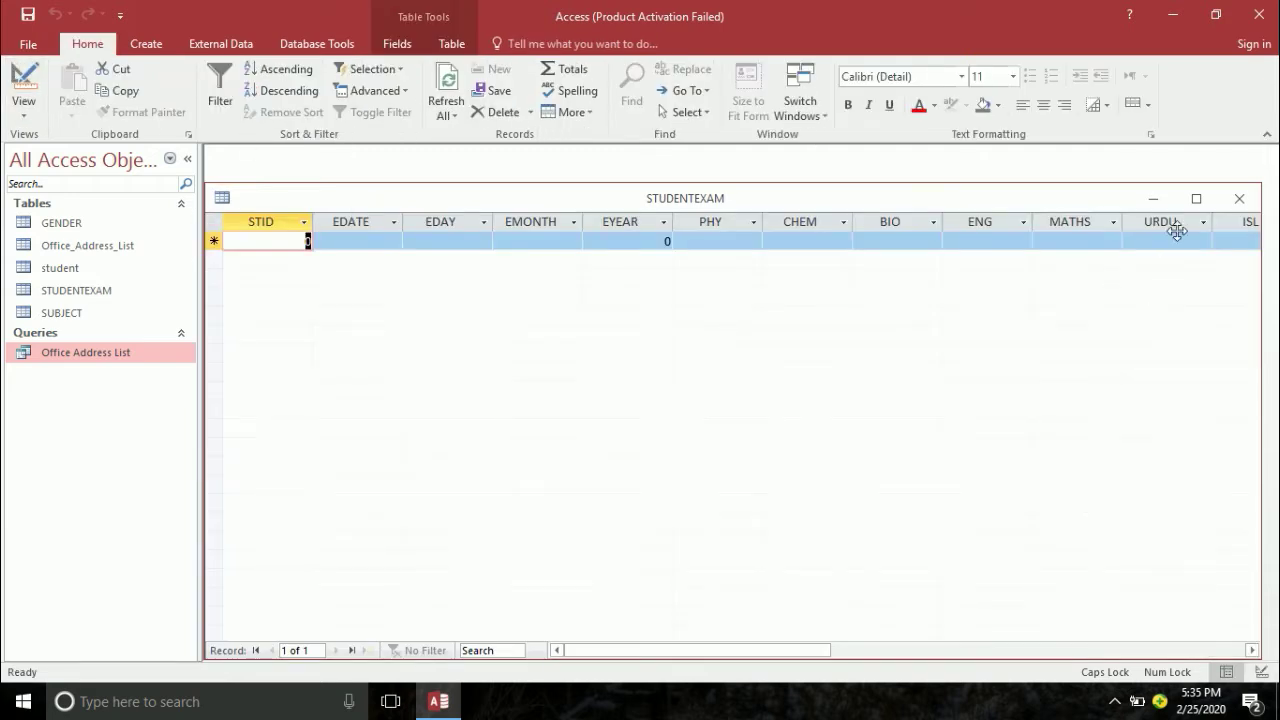
{"action": "left_click", "coordinate": [1196, 202]}
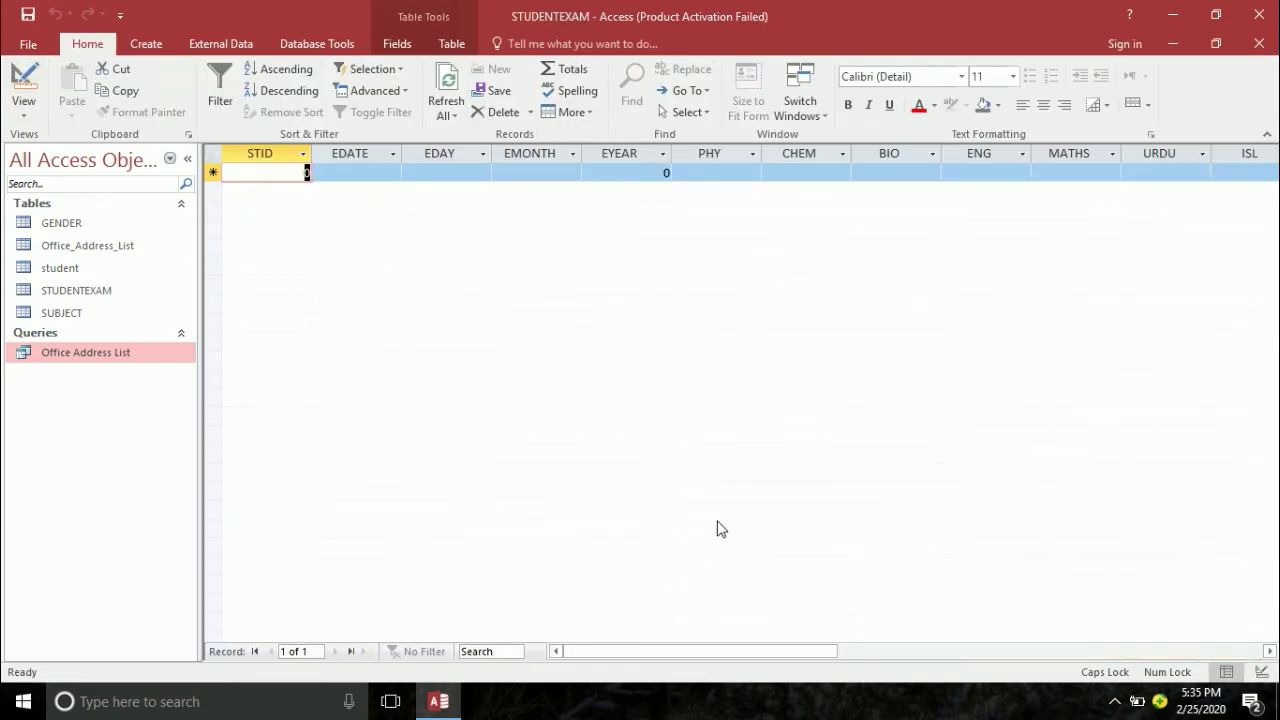
{"action": "left_click", "coordinate": [1260, 43]}
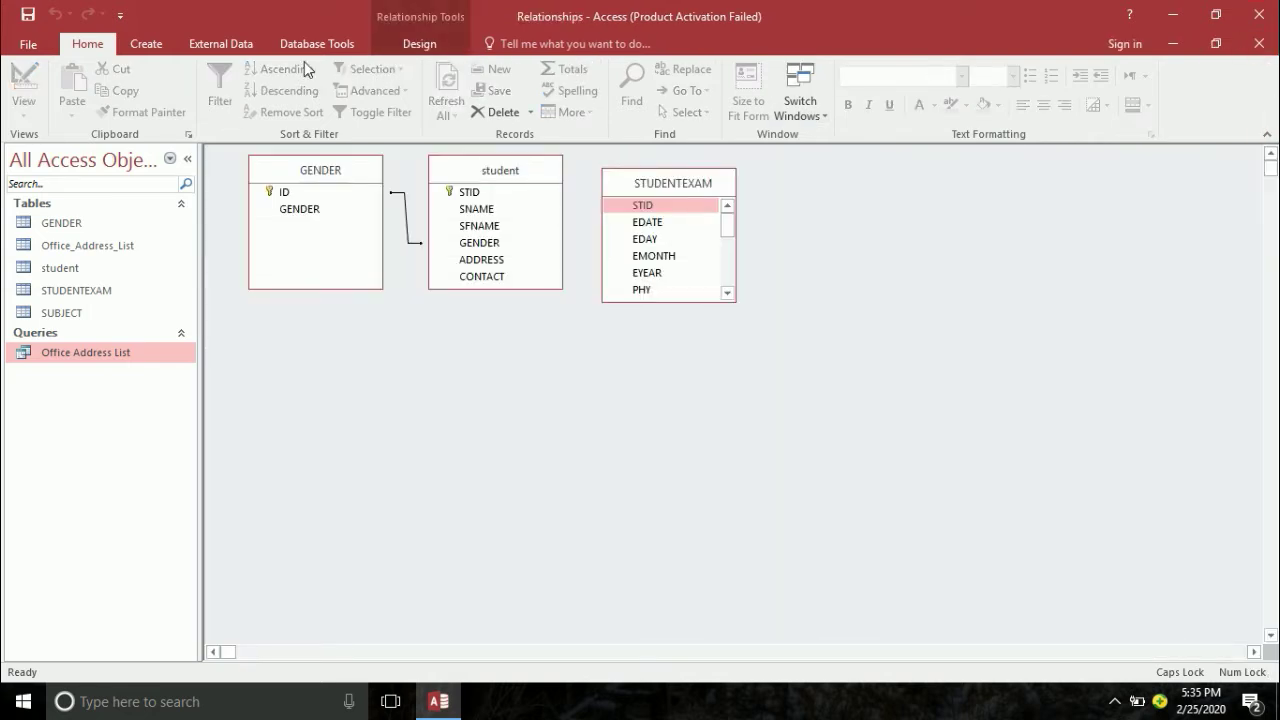
- In the Relationships layout, try linking student's STID field to STUDENTEXAM
{"action": "left_click", "coordinate": [420, 44]}
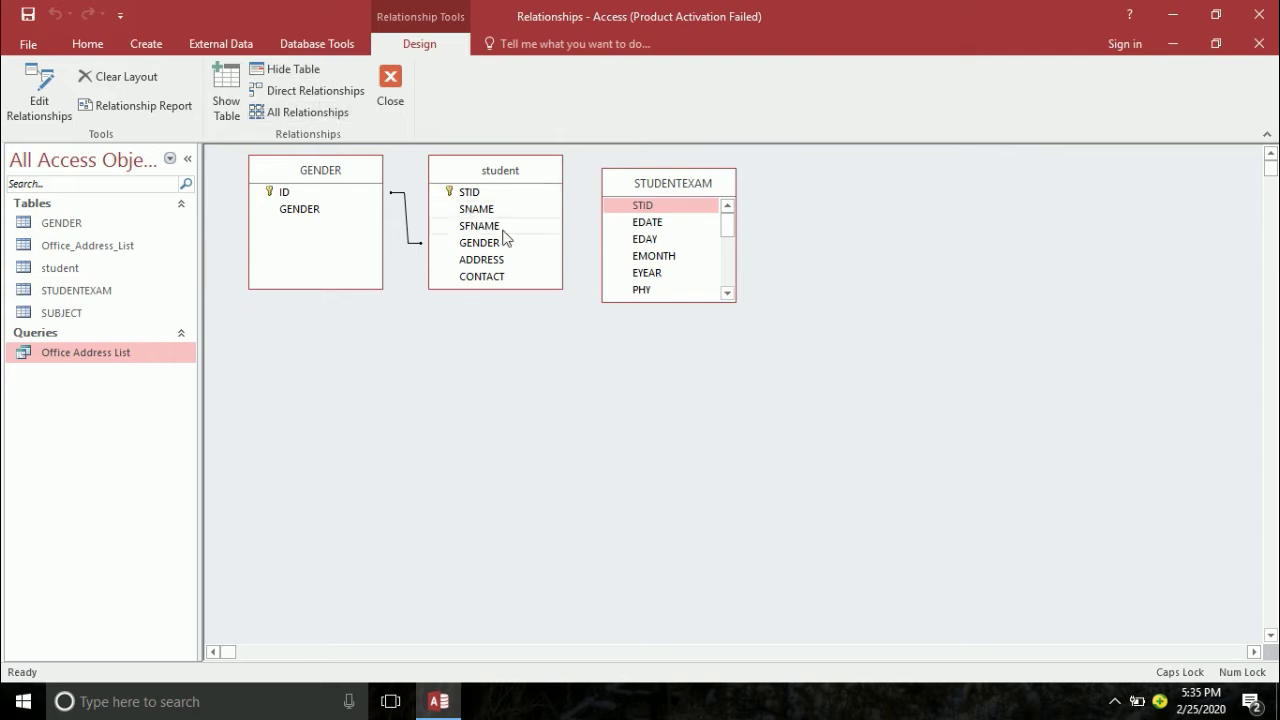
{"action": "left_click", "coordinate": [453, 195]}
{"action": "left_click_drag", "start_coordinate": [453, 197], "coordinate": [514, 200]}
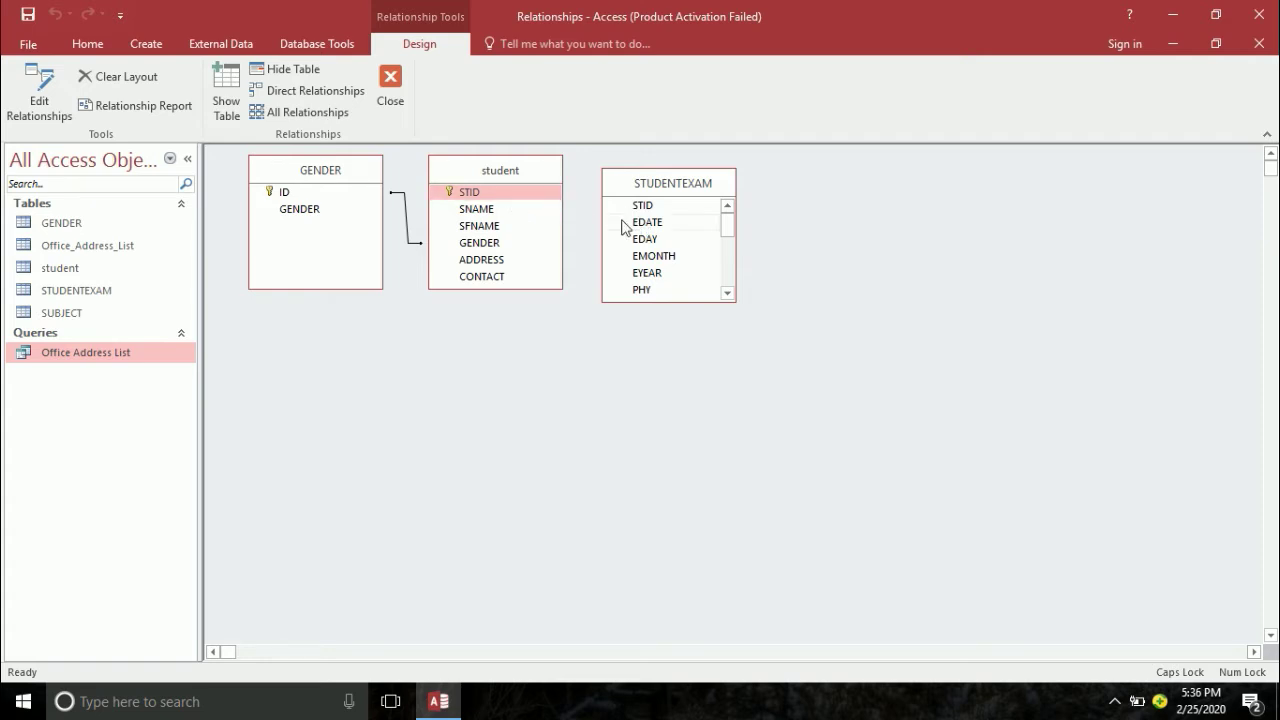
{"action": "left_click", "coordinate": [491, 200]}
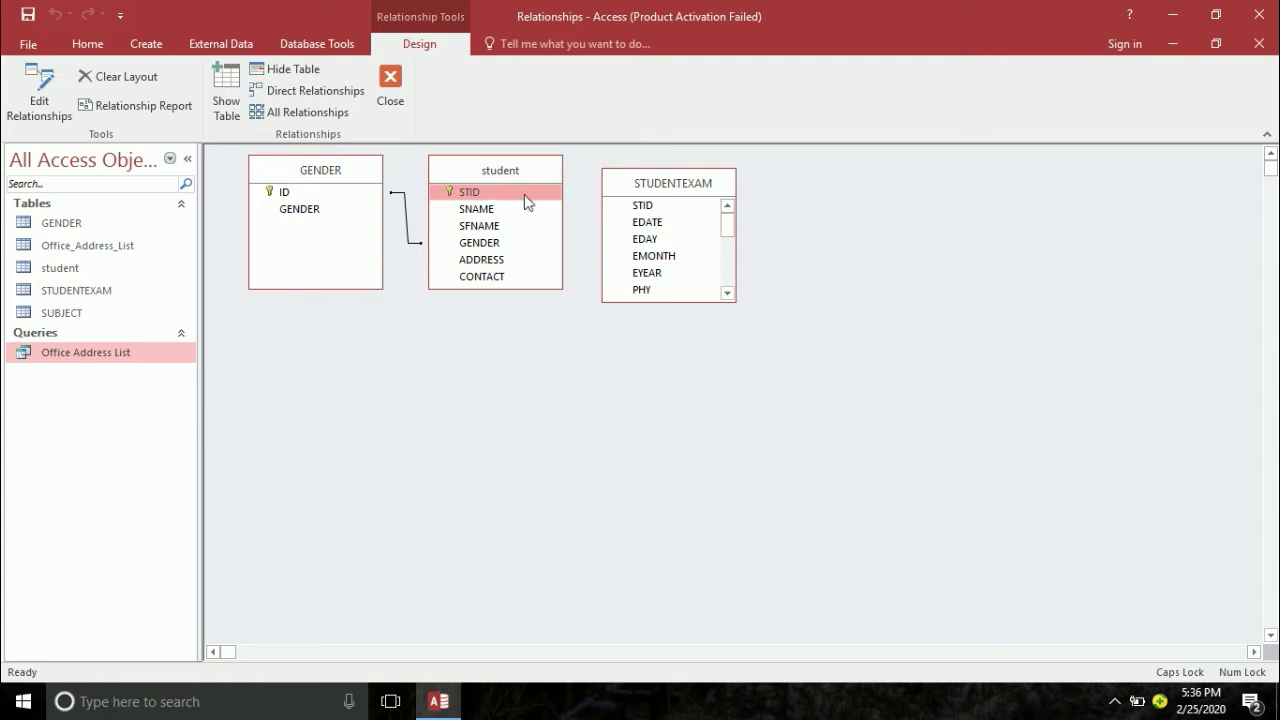
{"action": "right_click", "coordinate": [648, 224]}
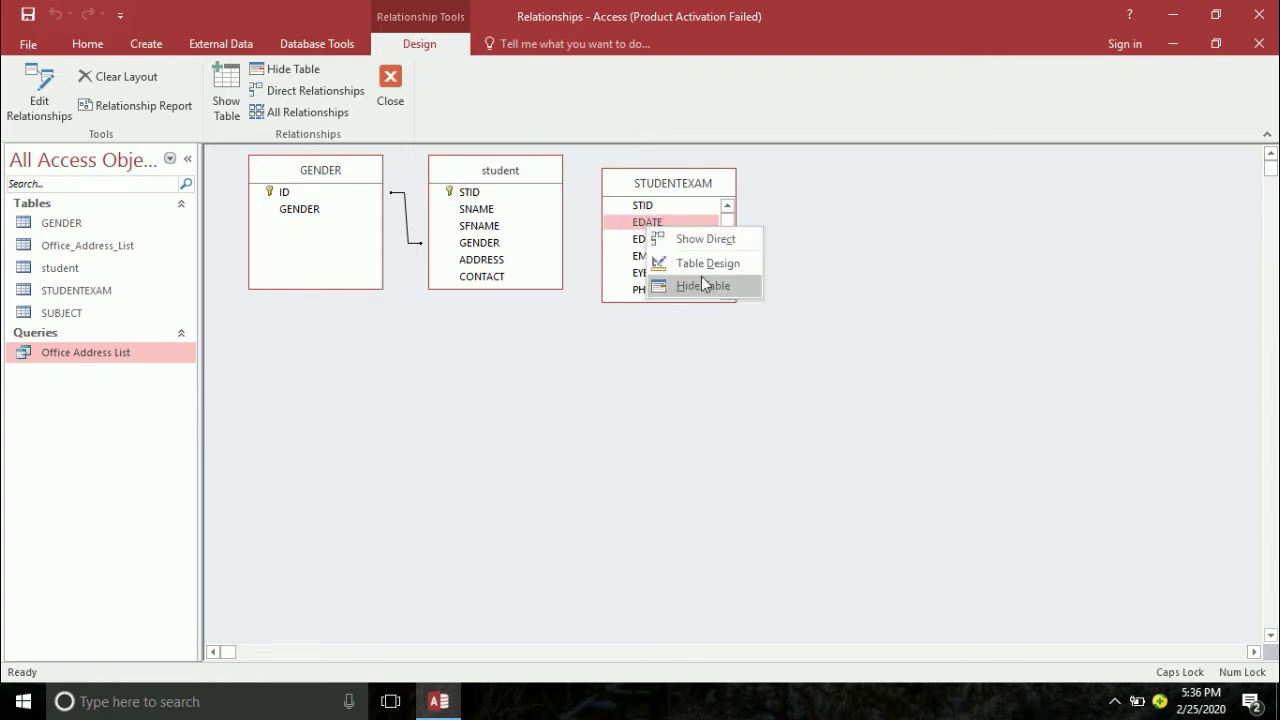
- Start a Lookup Wizard on STID using student's SNAME, cancel it, and close STUDENTEXAM's design
{"action": "left_click", "coordinate": [702, 266]}
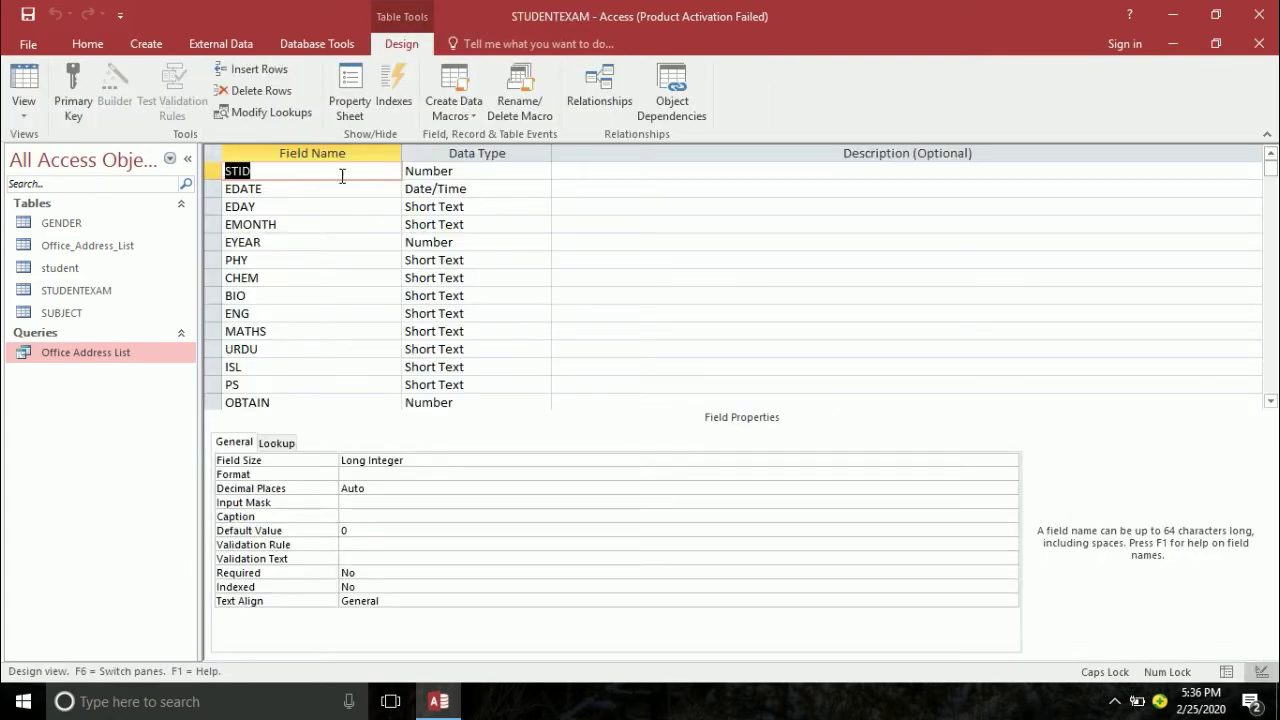
{"action": "left_click", "coordinate": [486, 172]}
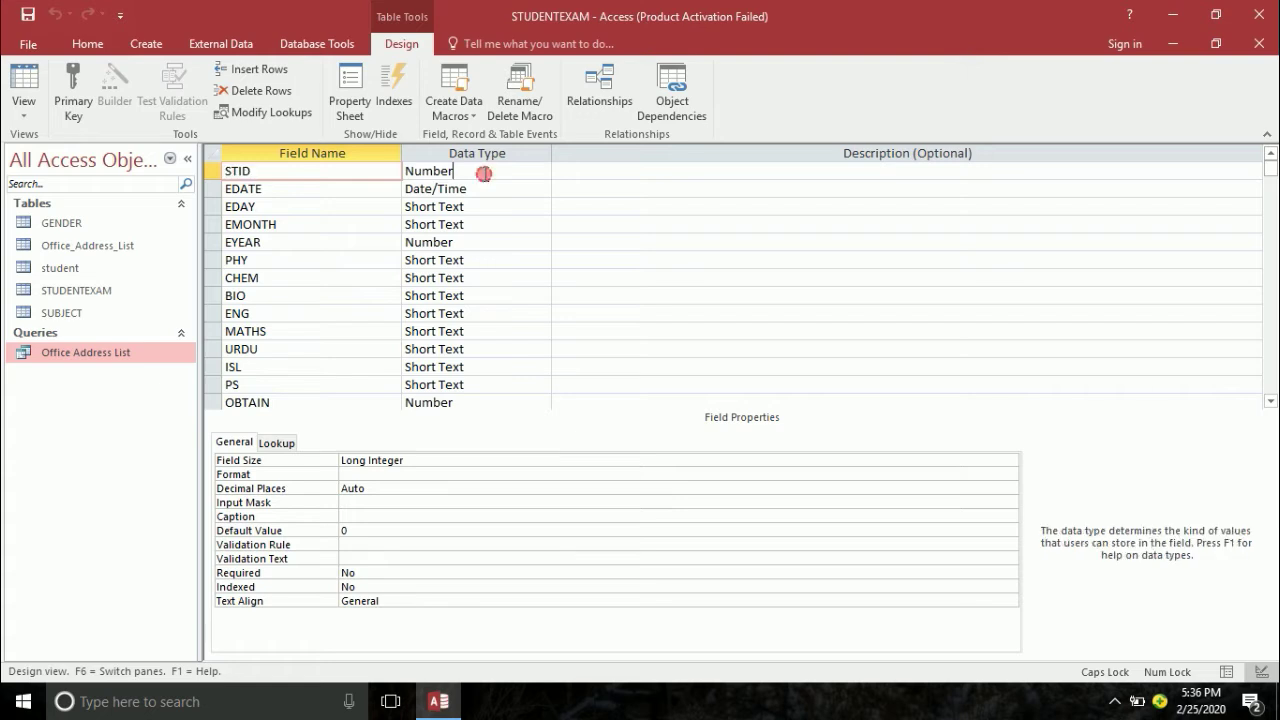
{"action": "left_click", "coordinate": [543, 173]}
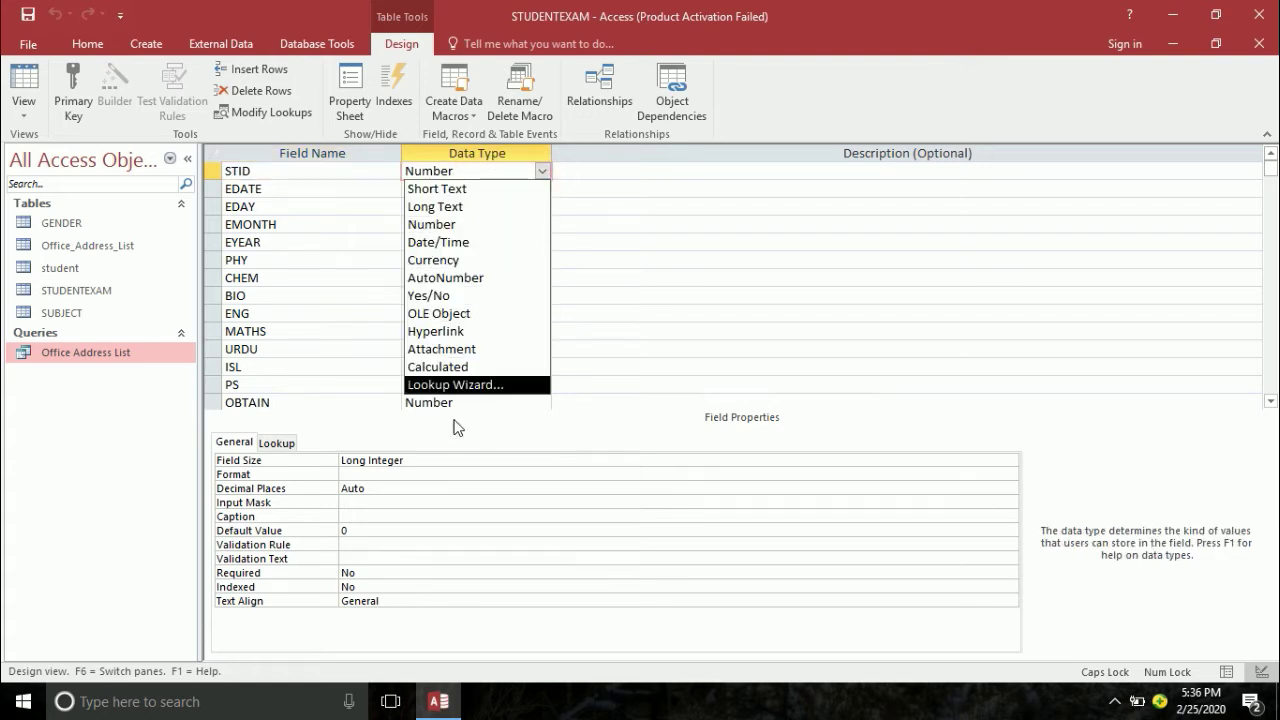
{"action": "left_click", "coordinate": [457, 385]}
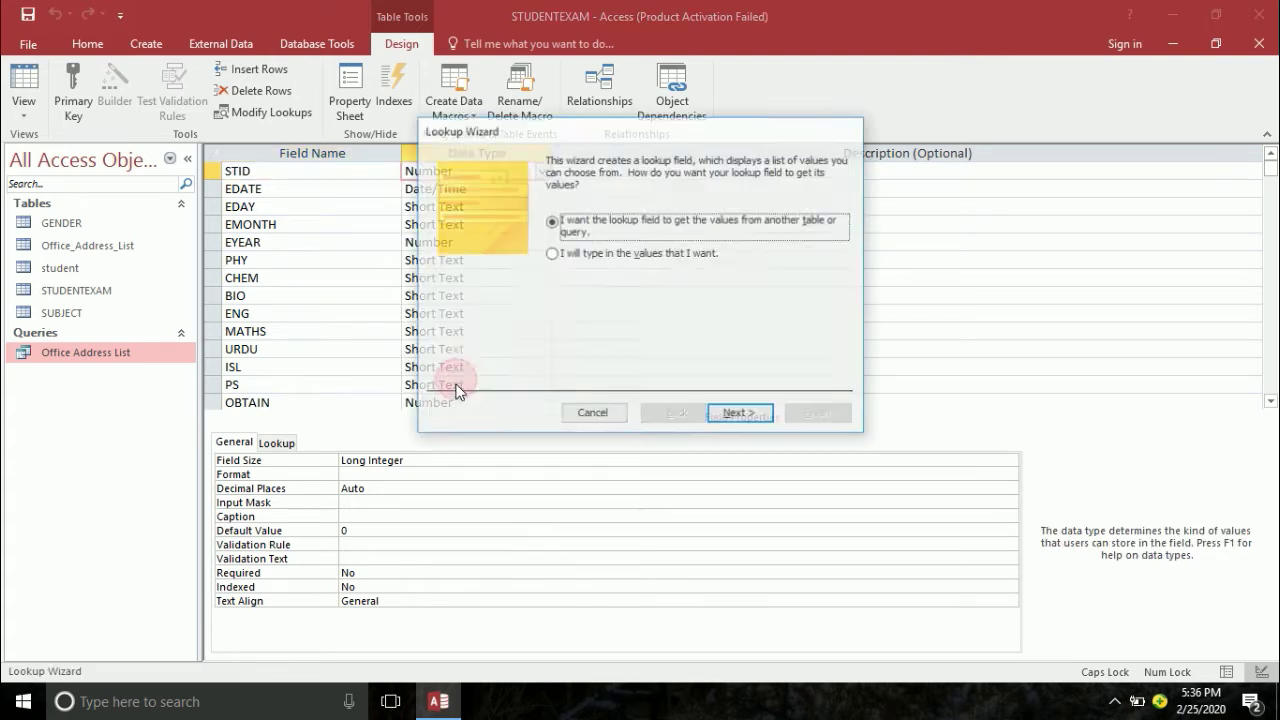
{"action": "left_click", "coordinate": [752, 416]}
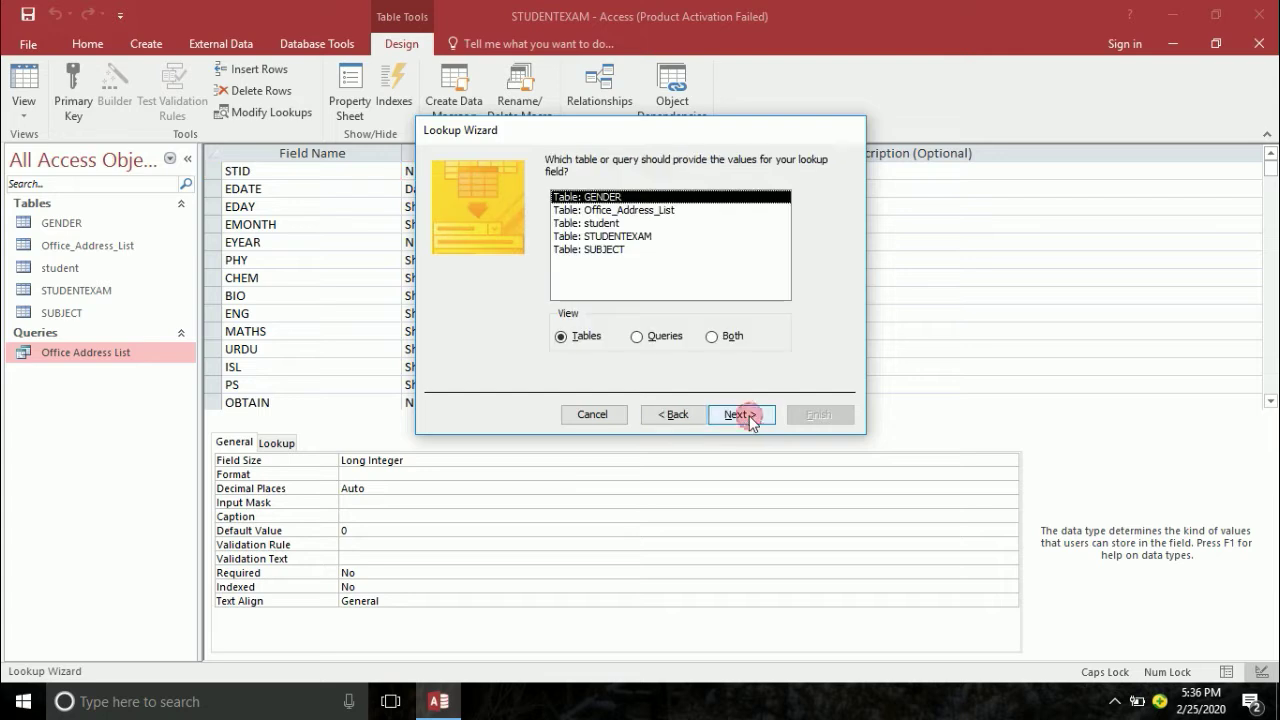
{"action": "left_click", "coordinate": [602, 224]}
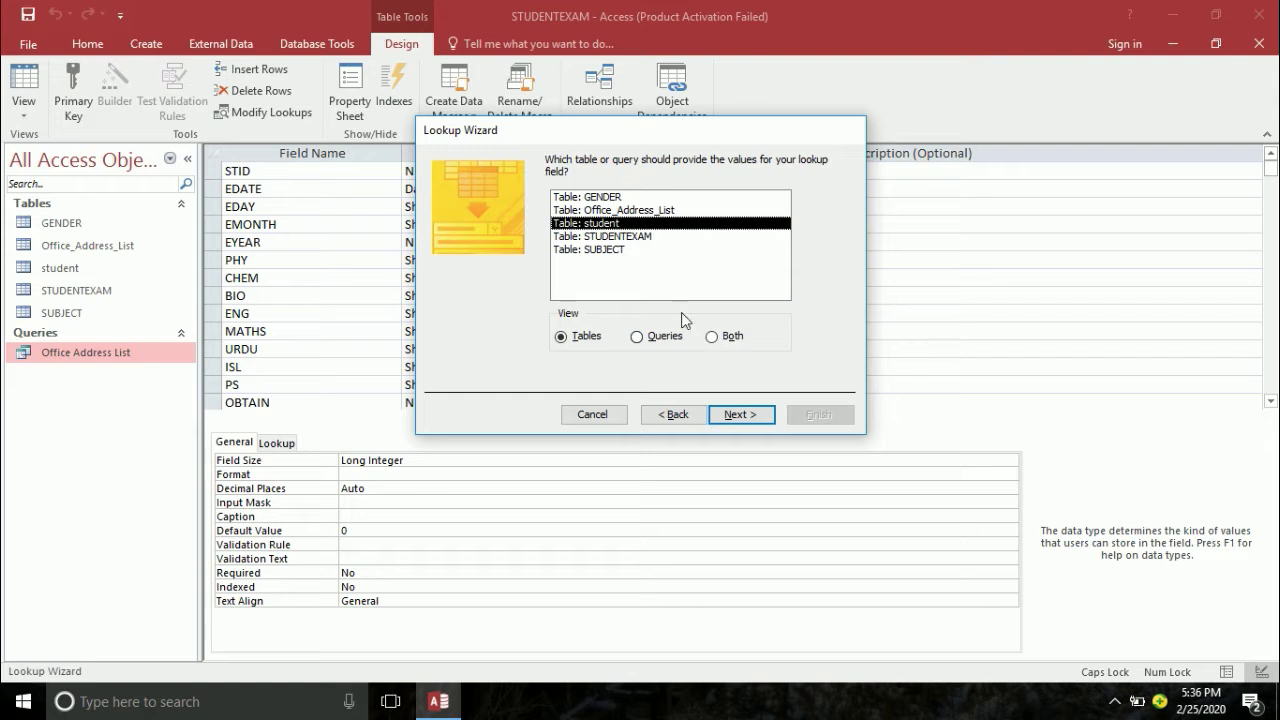
{"action": "left_click", "coordinate": [734, 416]}
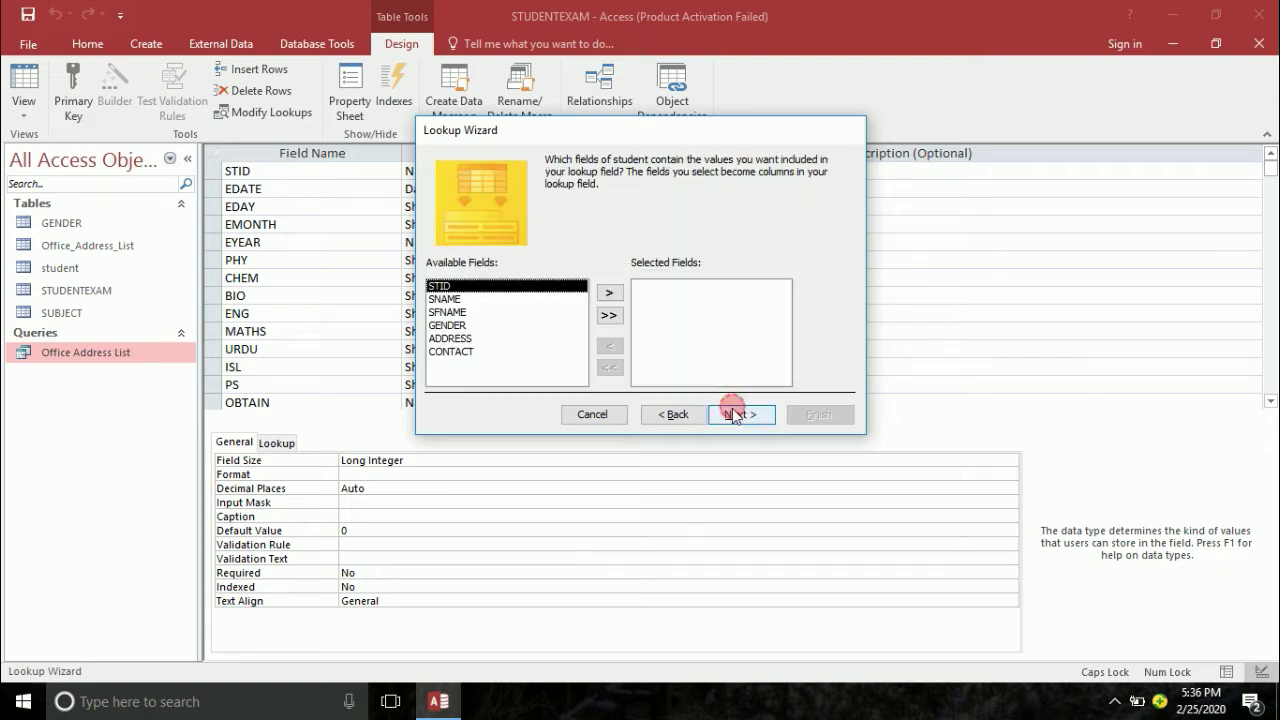
{"action": "left_click", "coordinate": [438, 299]}
{"action": "left_click", "coordinate": [609, 292]}
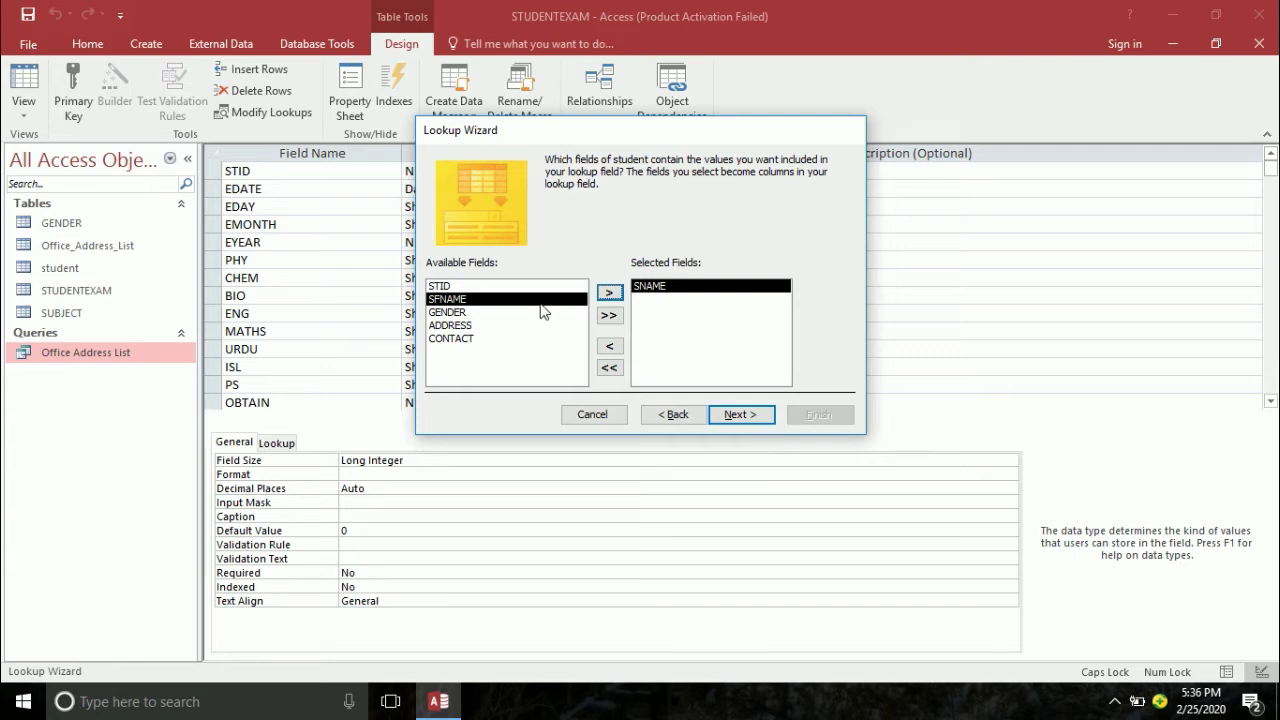
{"action": "left_click", "coordinate": [600, 415]}
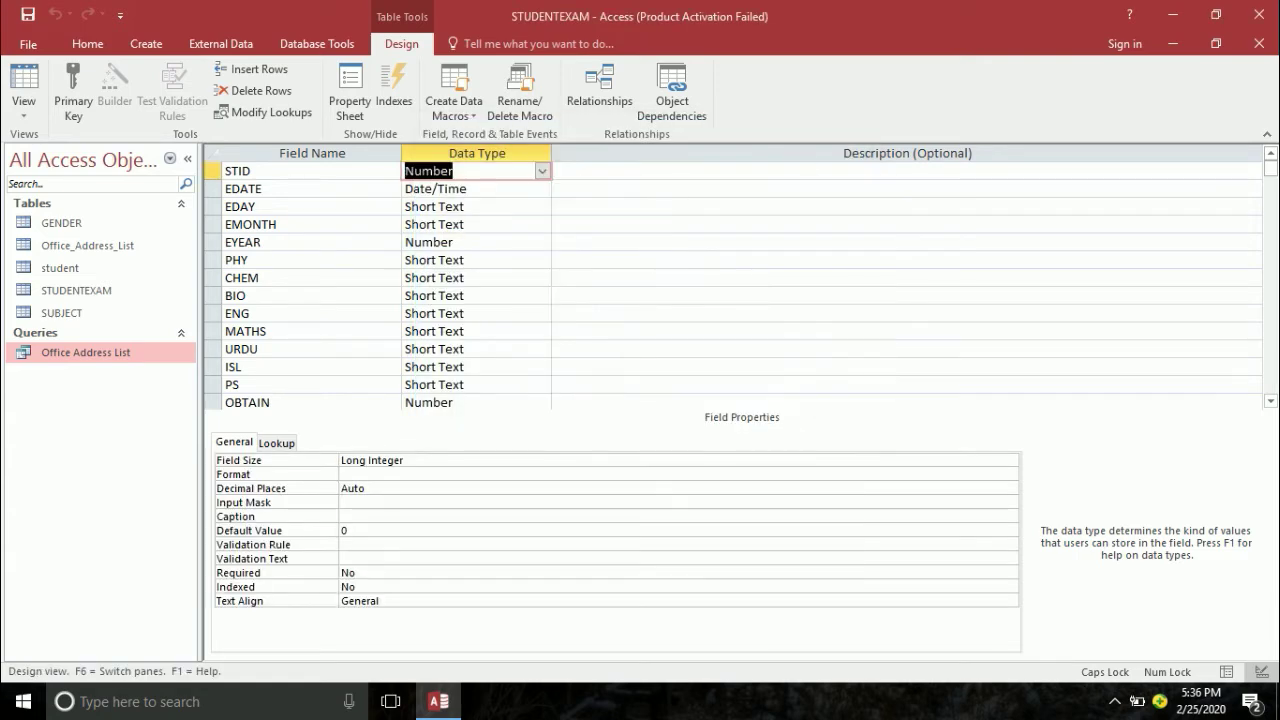
{"action": "left_click", "coordinate": [1259, 43]}
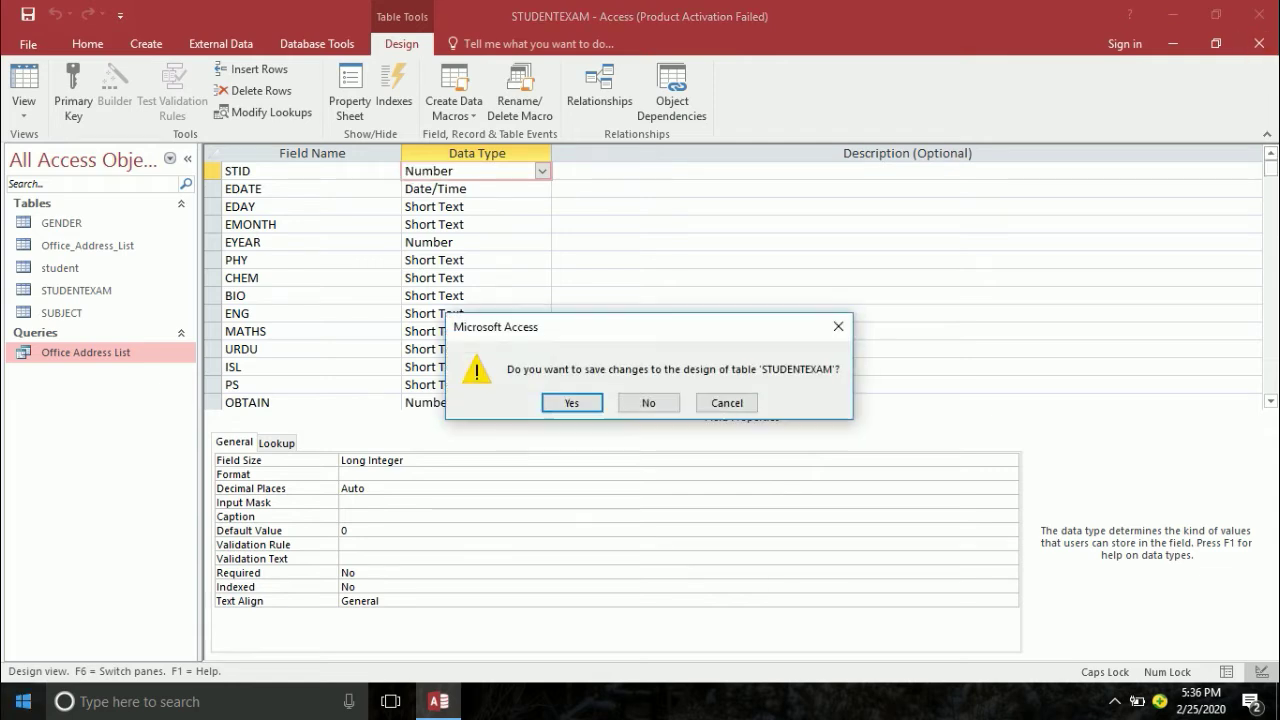
- Save the design, then link student STID to STUDENTEXAM STID with referential integrity and cascades
{"action": "left_click", "coordinate": [572, 401]}
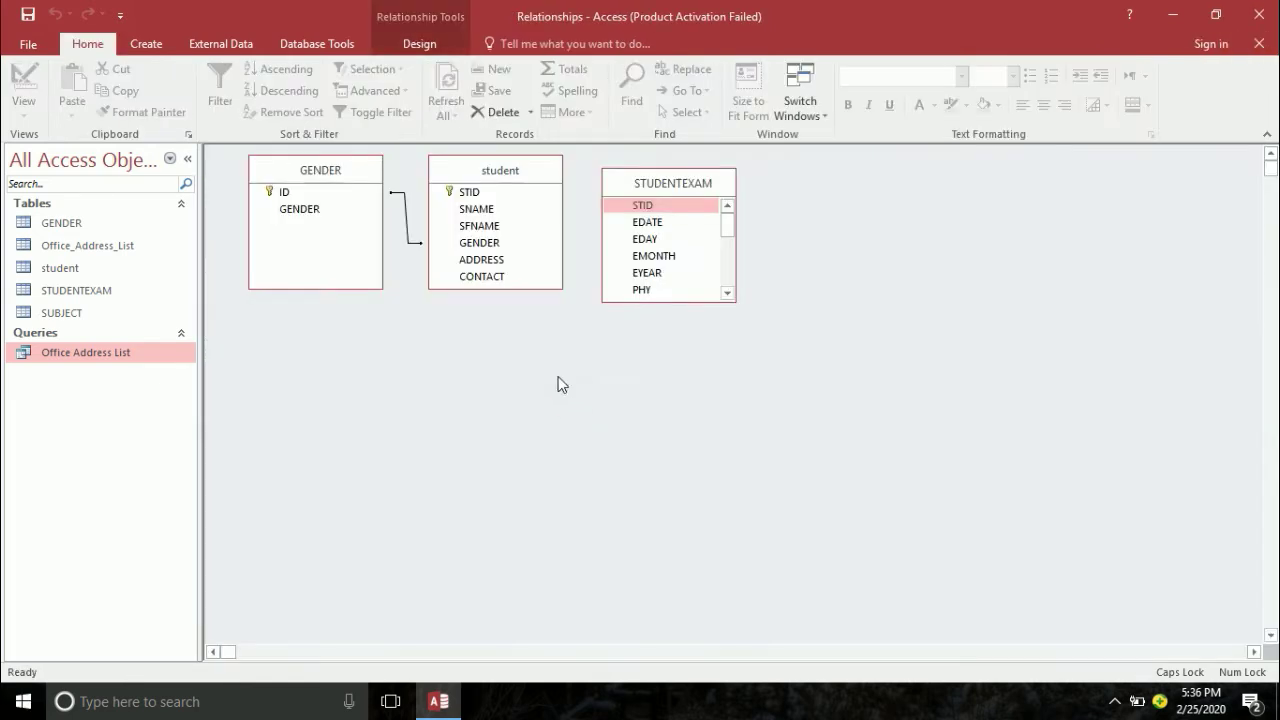
{"action": "left_click_drag", "start_coordinate": [491, 191], "coordinate": [646, 206]}
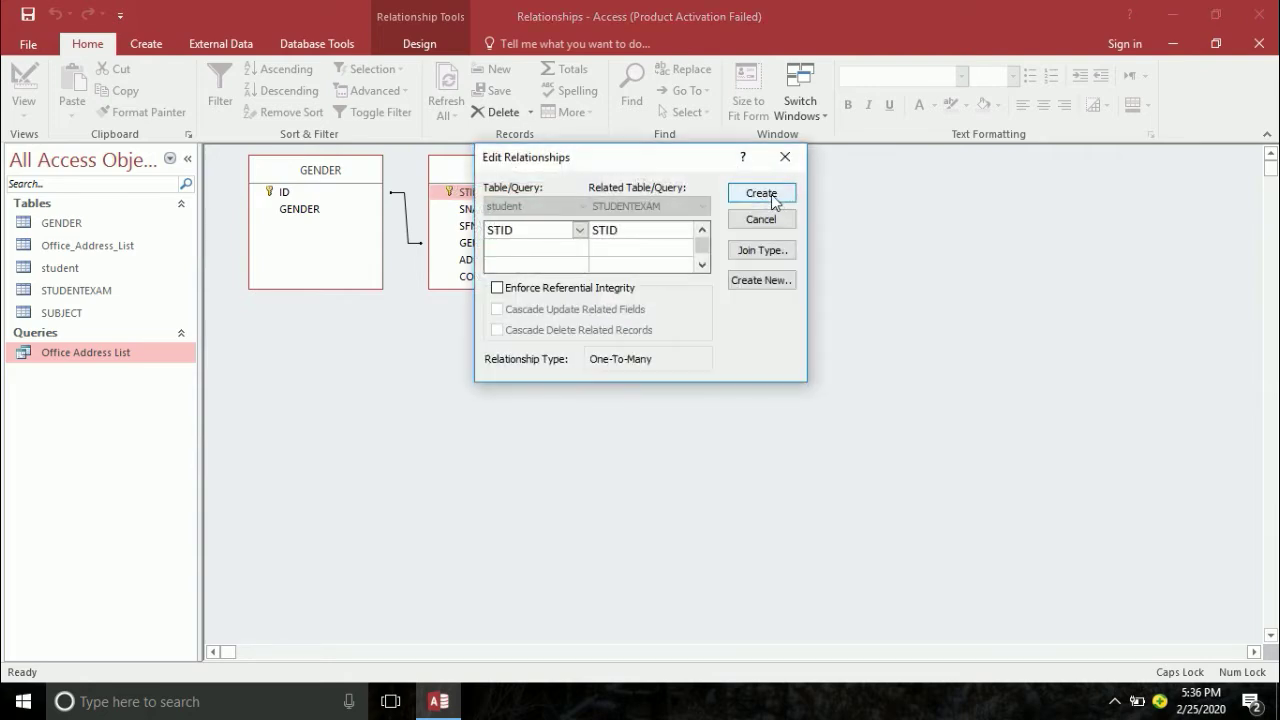
{"action": "left_click", "coordinate": [543, 288]}
{"action": "left_click", "coordinate": [556, 310]}
{"action": "left_click", "coordinate": [549, 329]}
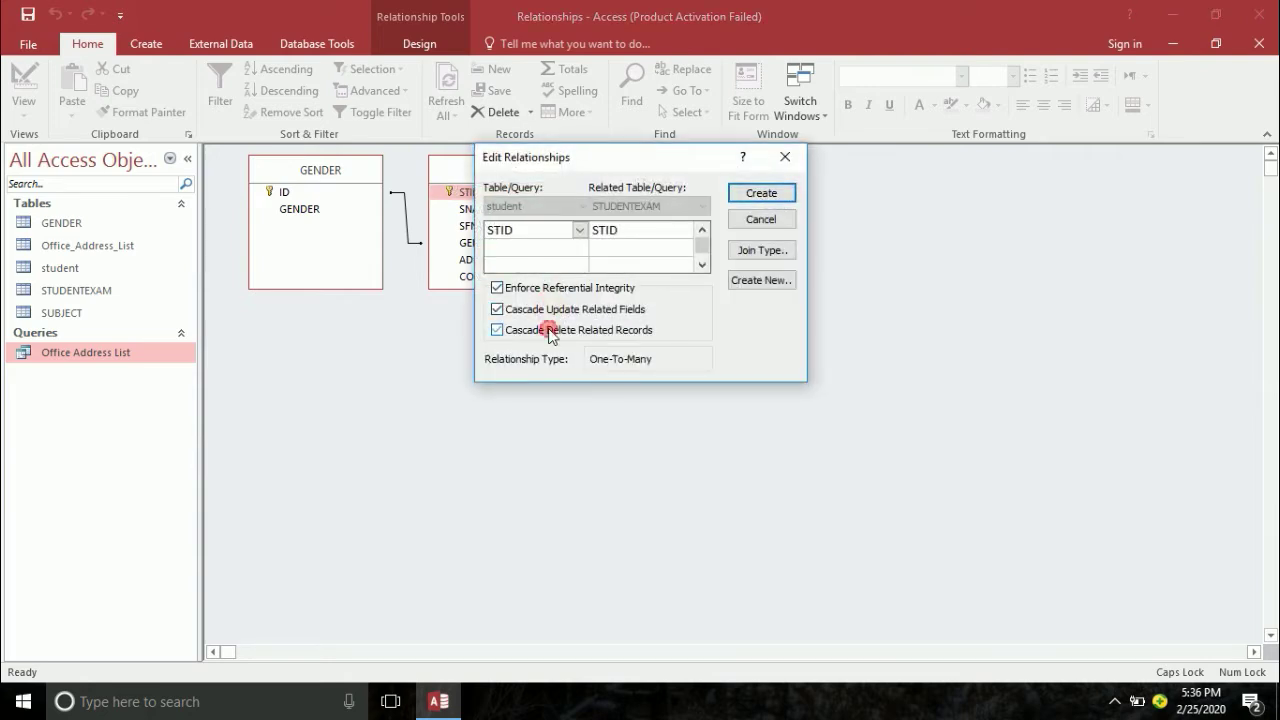
{"action": "left_click", "coordinate": [762, 192]}
- Rearrange the student and STUDENTEXAM boxes and review the student–STUDENTEXAM relationship settings
{"action": "mouse_move", "coordinate": [688, 171]}
{"action": "left_mouse_down"}
{"action": "mouse_move", "coordinate": [850, 358]}
{"action": "mouse_move", "coordinate": [790, 342]}
{"action": "left_mouse_up"}
{"action": "left_click_drag", "start_coordinate": [683, 267], "coordinate": [878, 256]}
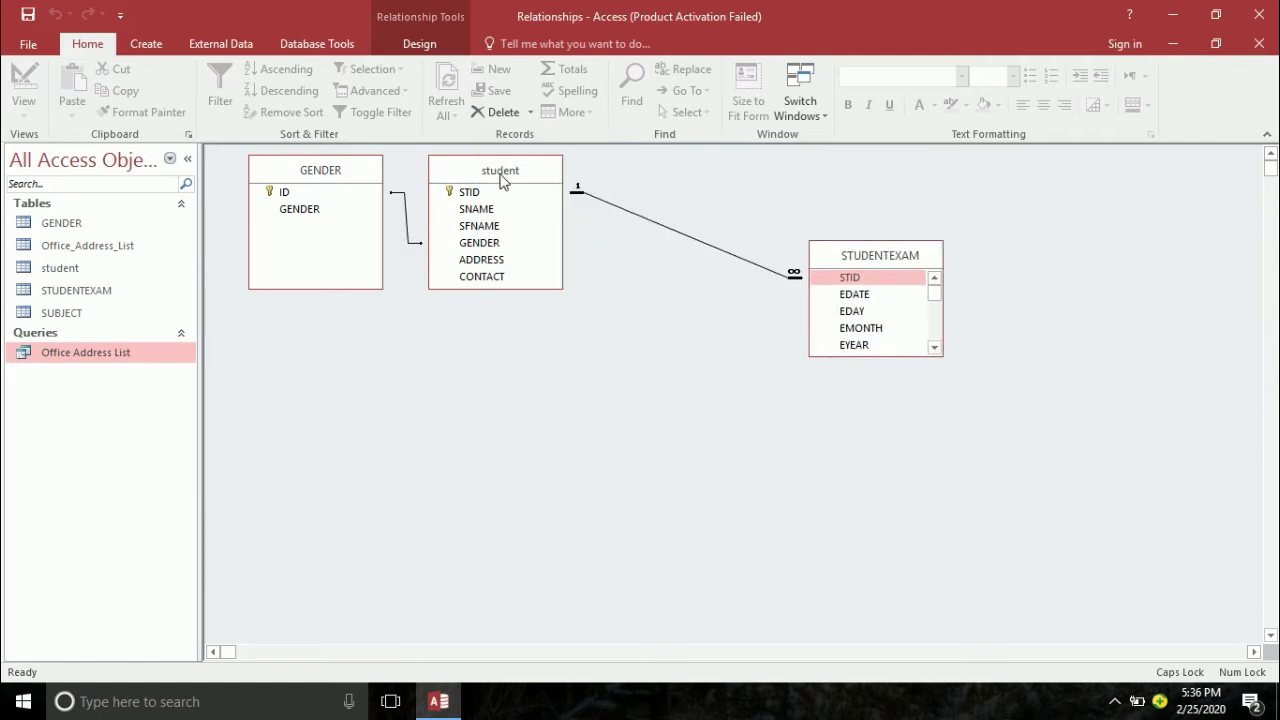
{"action": "left_click_drag", "start_coordinate": [500, 174], "coordinate": [578, 273]}
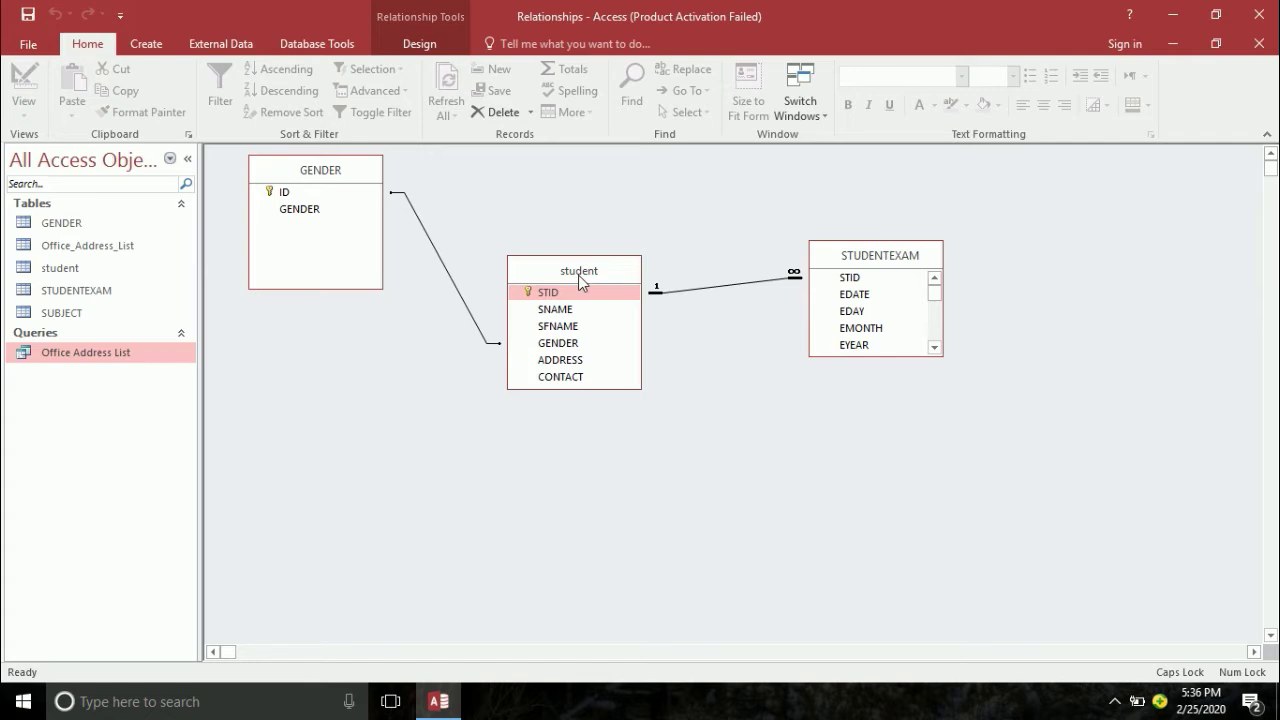
{"action": "left_click", "coordinate": [850, 262]}
{"action": "left_click_drag", "start_coordinate": [850, 262], "coordinate": [779, 183]}
{"action": "left_click_drag", "start_coordinate": [545, 269], "coordinate": [499, 190]}
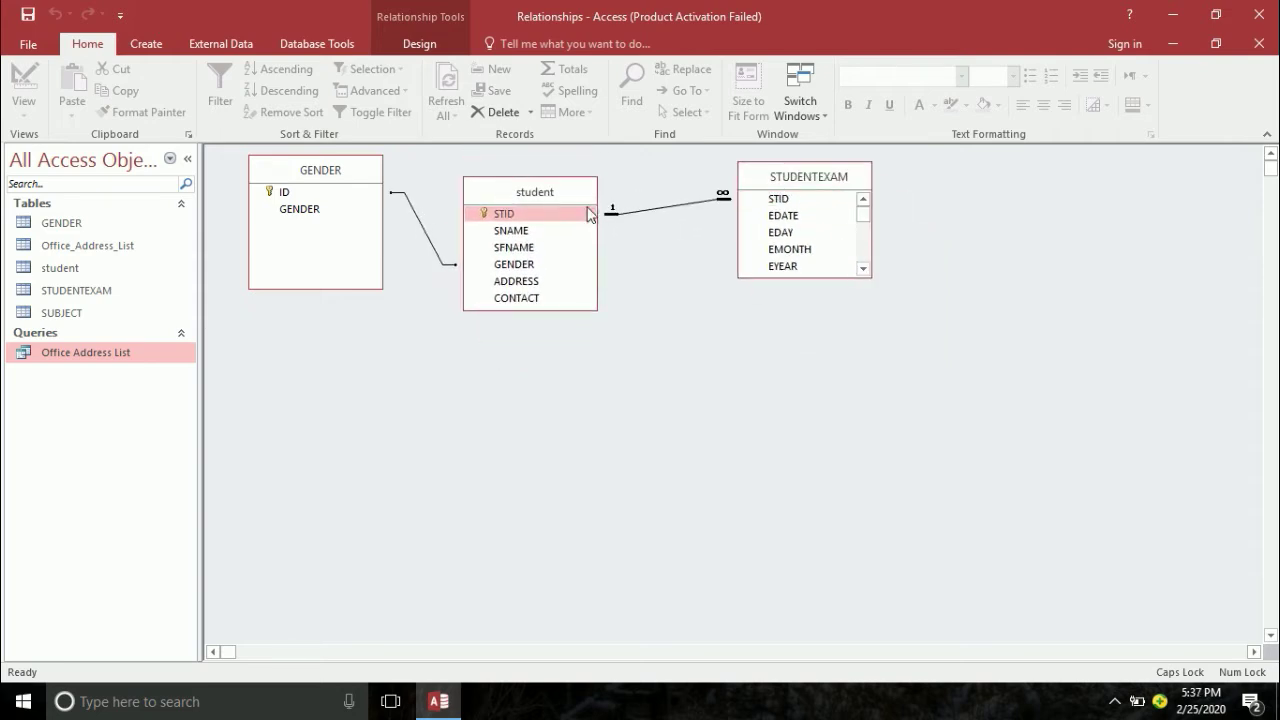
{"action": "double_click", "coordinate": [674, 206]}
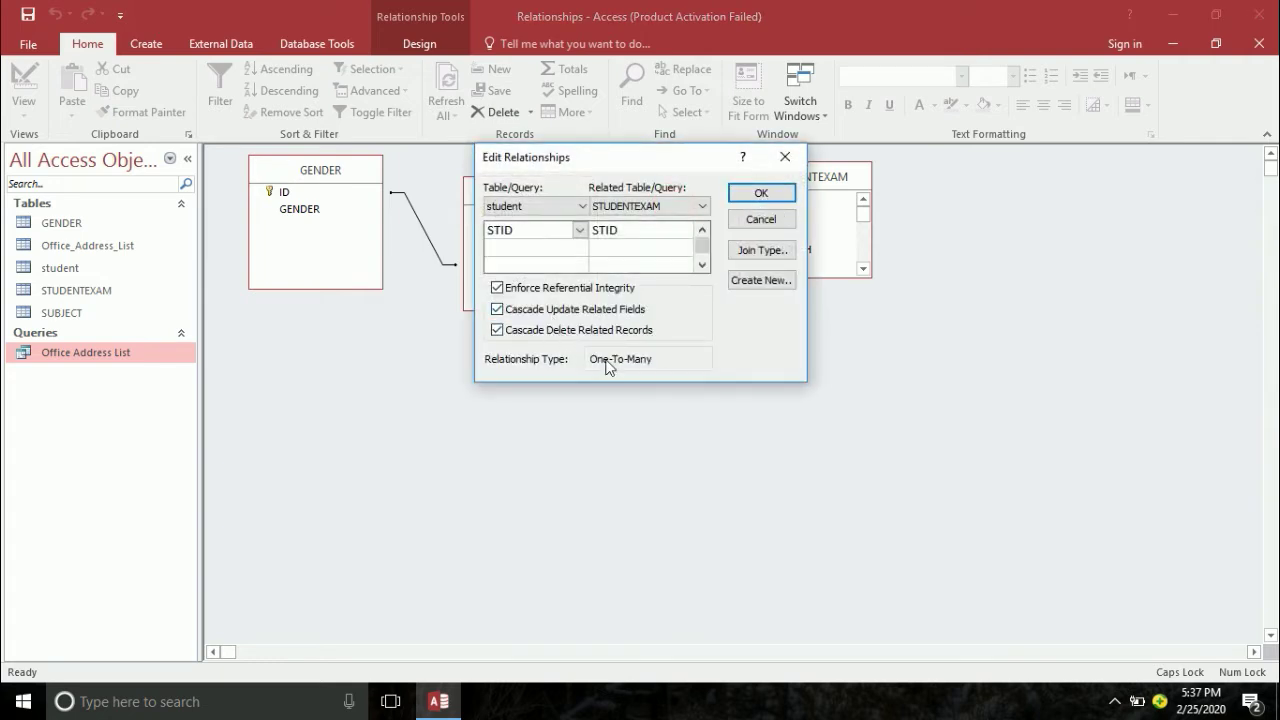
{"action": "left_click", "coordinate": [783, 217]}
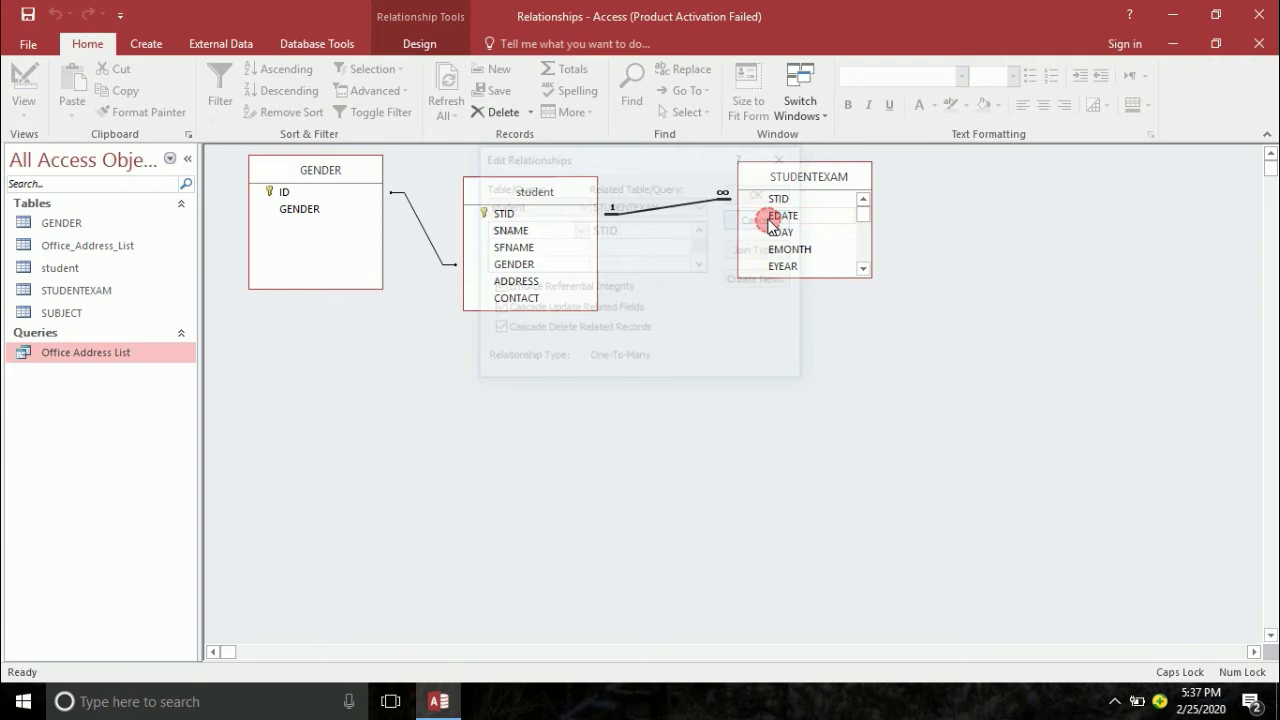
- Enforce integrity with cascading updates and deletes on GENDER–student, and expand STUDENTEXAM's field list
{"action": "double_click", "coordinate": [424, 234]}
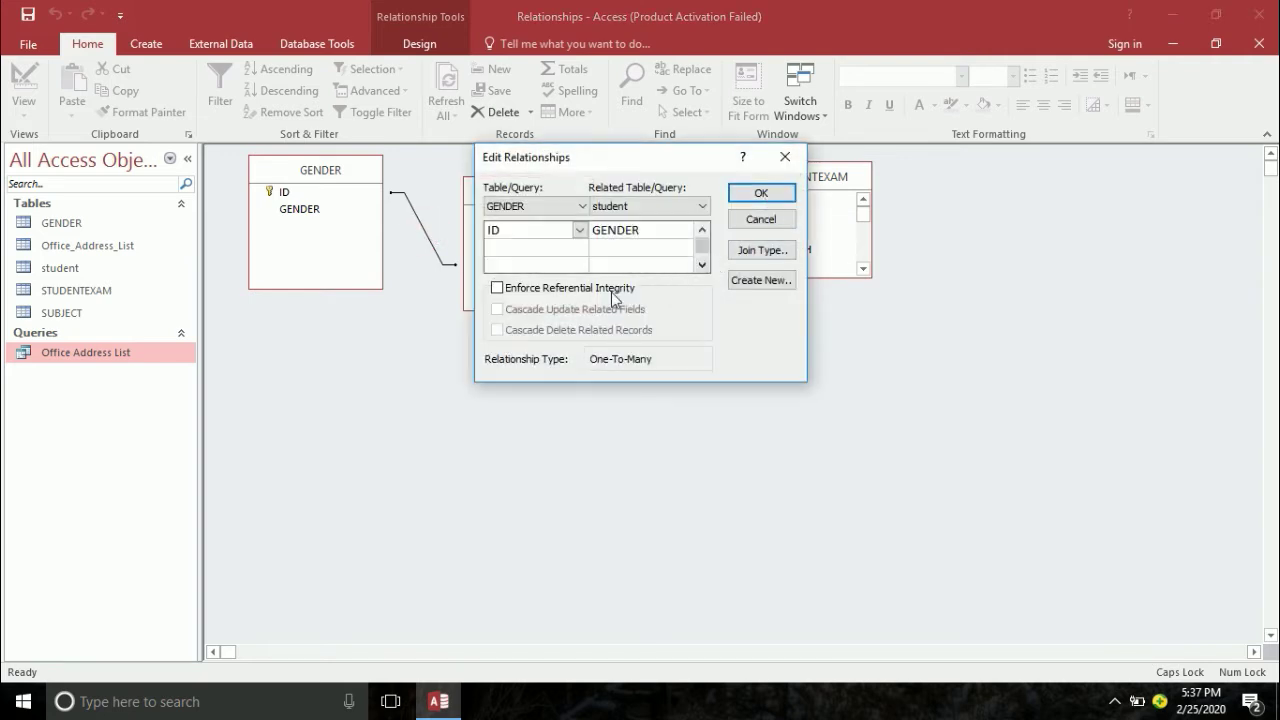
{"action": "left_click", "coordinate": [610, 289]}
{"action": "left_click", "coordinate": [583, 310]}
{"action": "left_click", "coordinate": [571, 331]}
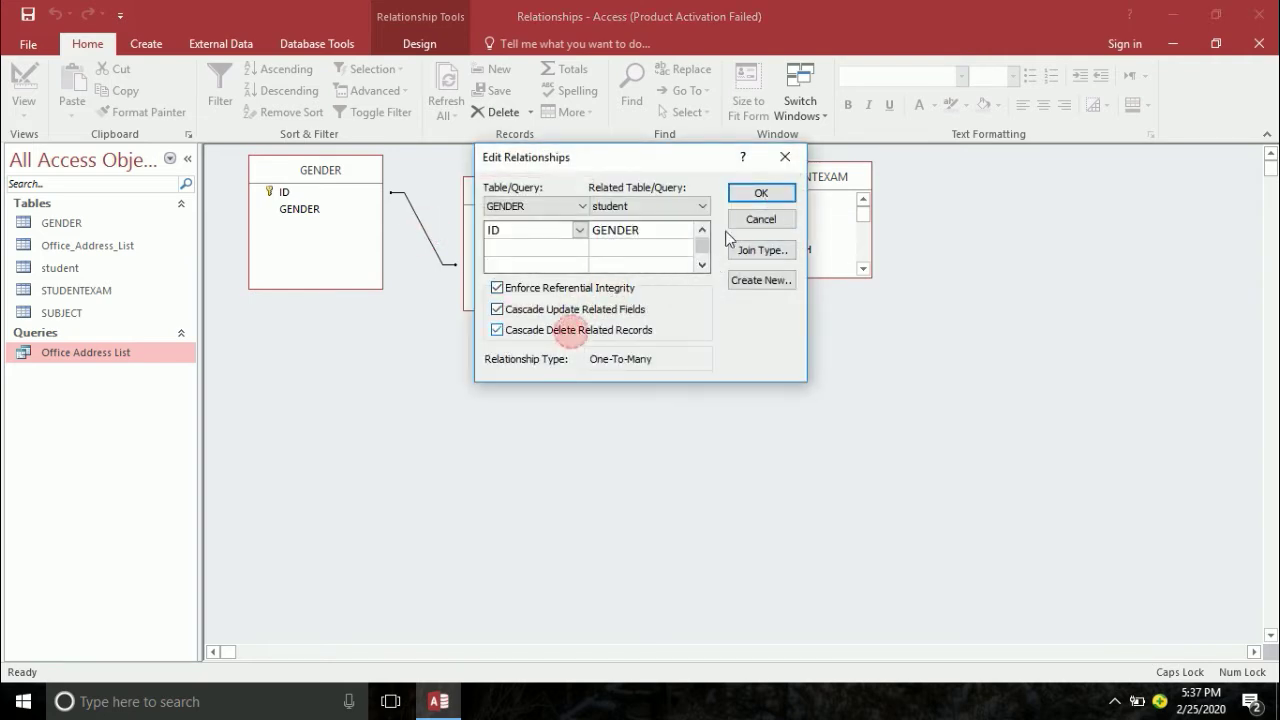
{"action": "left_click", "coordinate": [762, 193]}
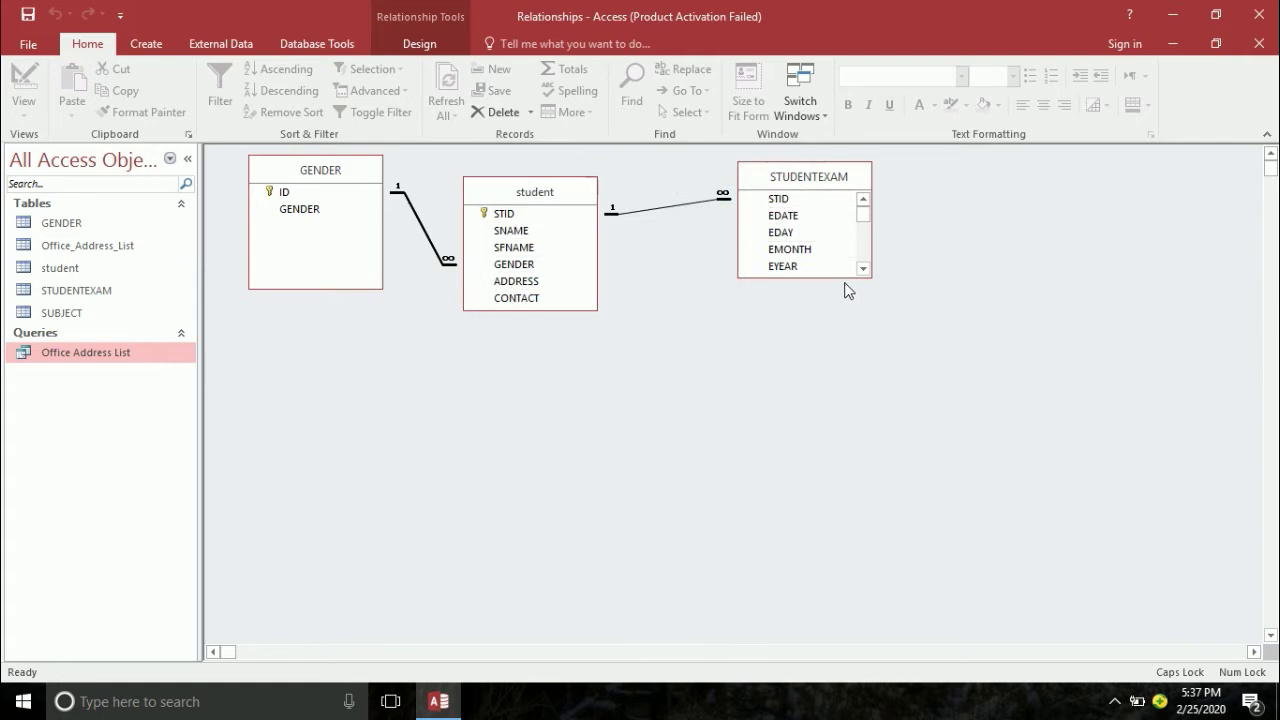
{"action": "left_click_drag", "start_coordinate": [846, 277], "coordinate": [825, 521]}
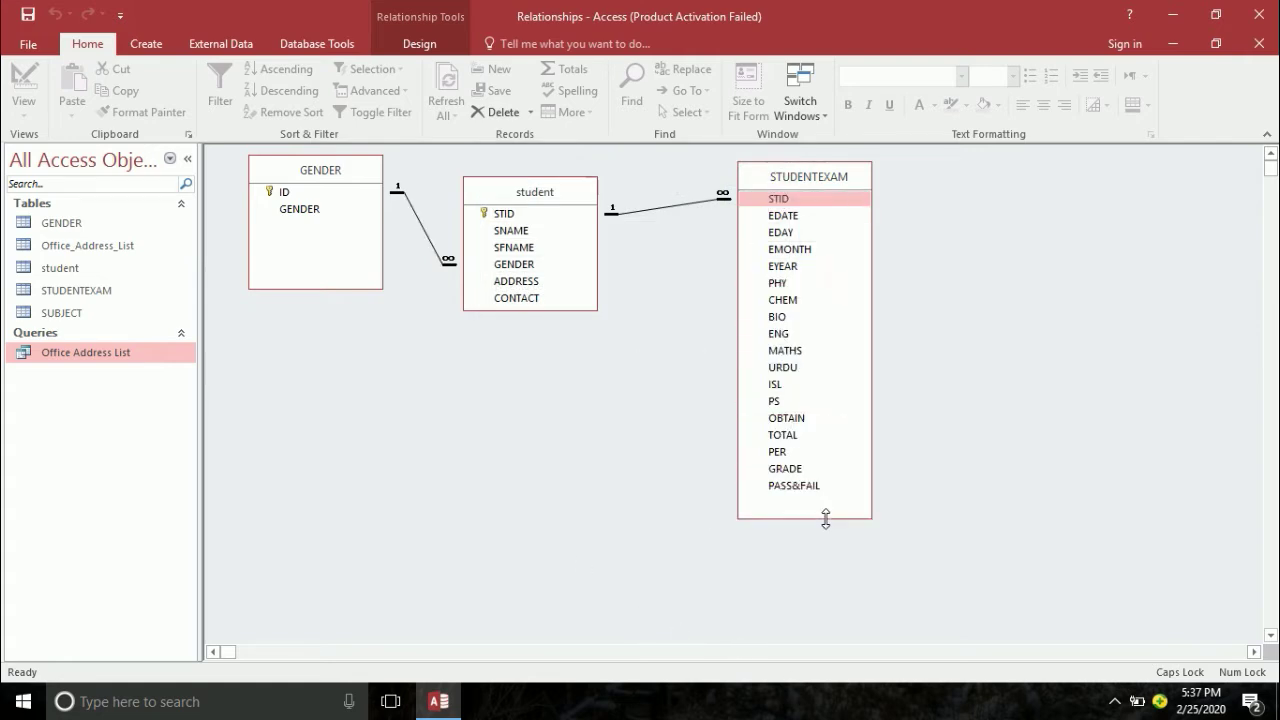
- Shift the student table right and down in the relationship diagram and select it
{"action": "left_click_drag", "start_coordinate": [541, 193], "coordinate": [580, 227]}
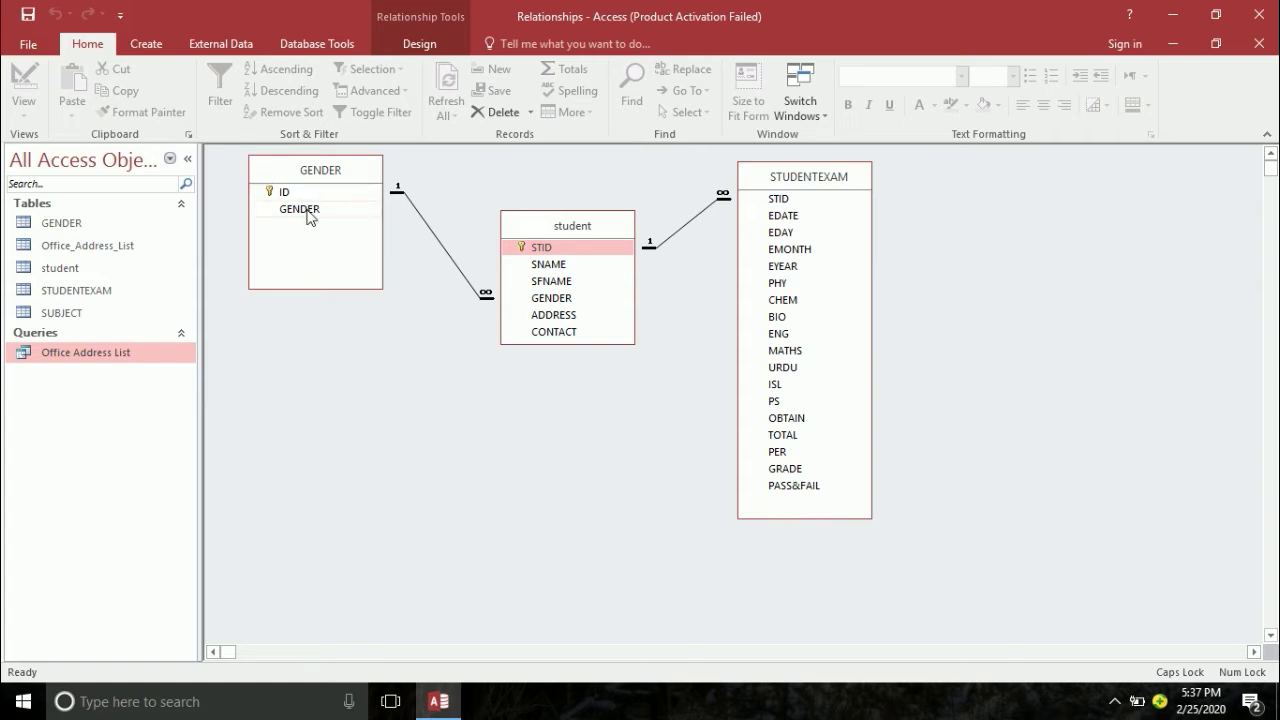
{"action": "left_click", "coordinate": [557, 248]}
{"action": "left_click", "coordinate": [146, 44]}
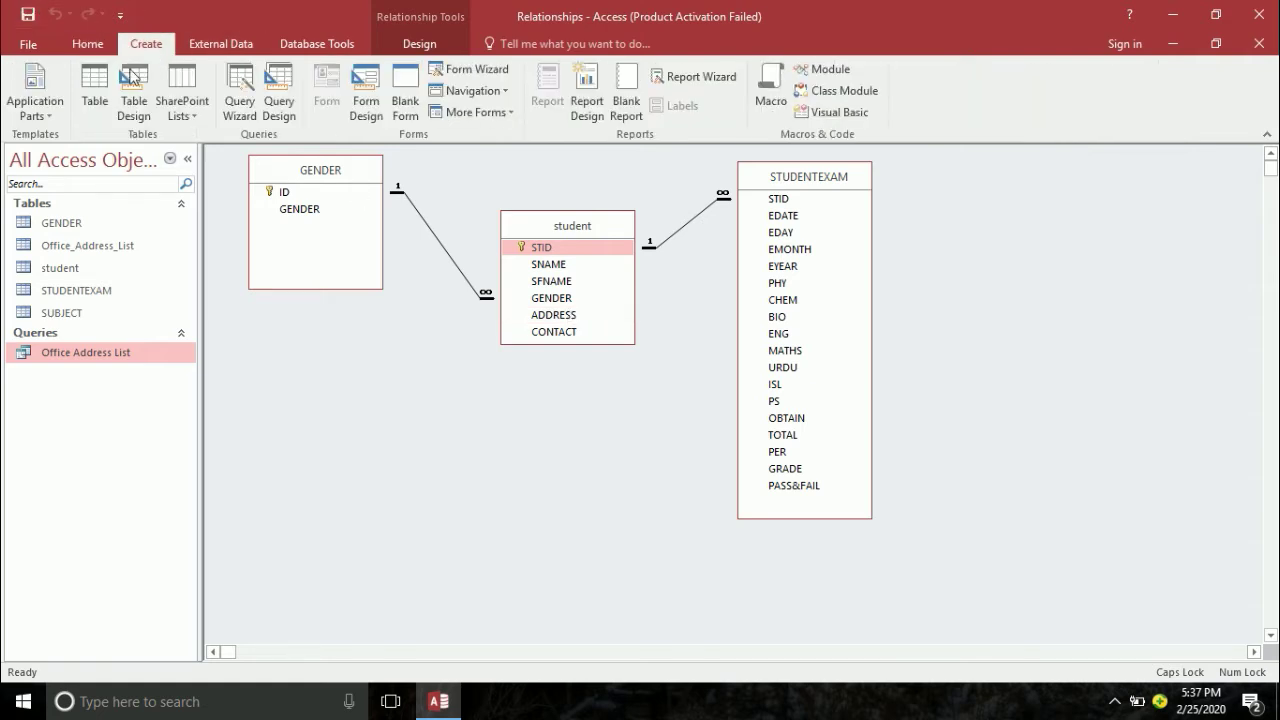
- Create a new blank table and save it with the name STUDENTFEE
{"action": "left_click", "coordinate": [95, 85]}
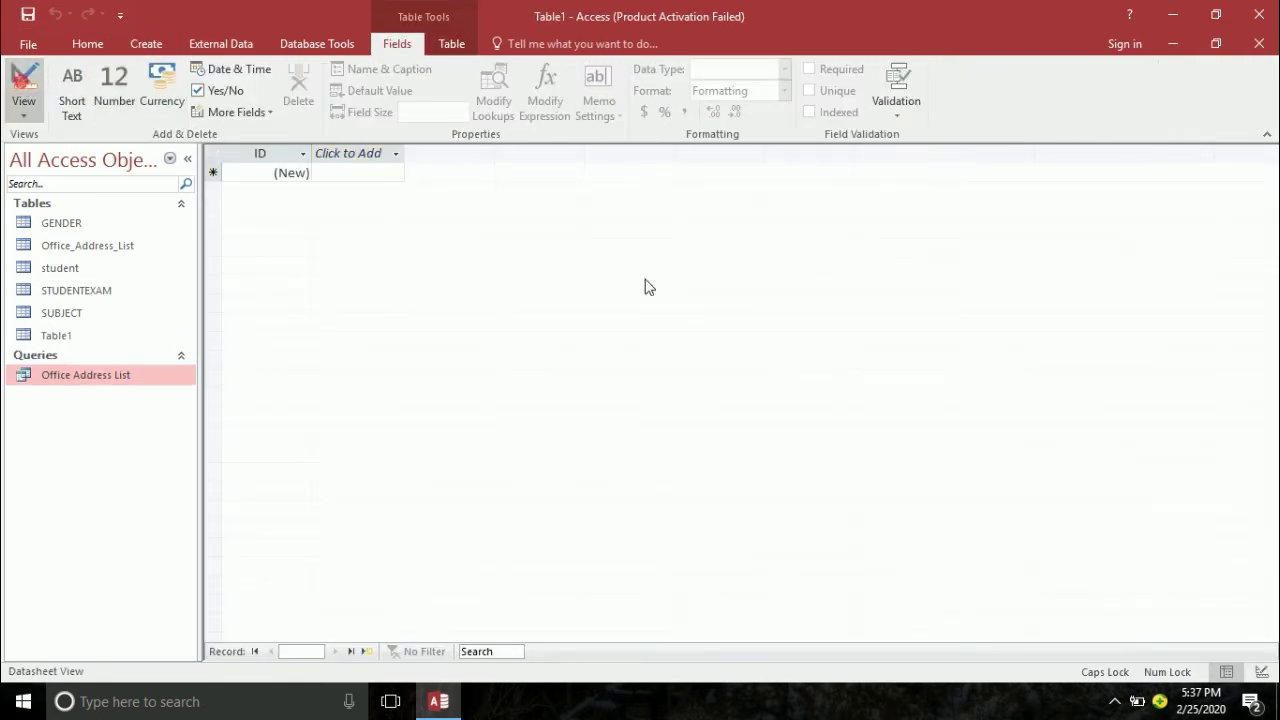
{"action": "key", "text": "ctrl+s"}
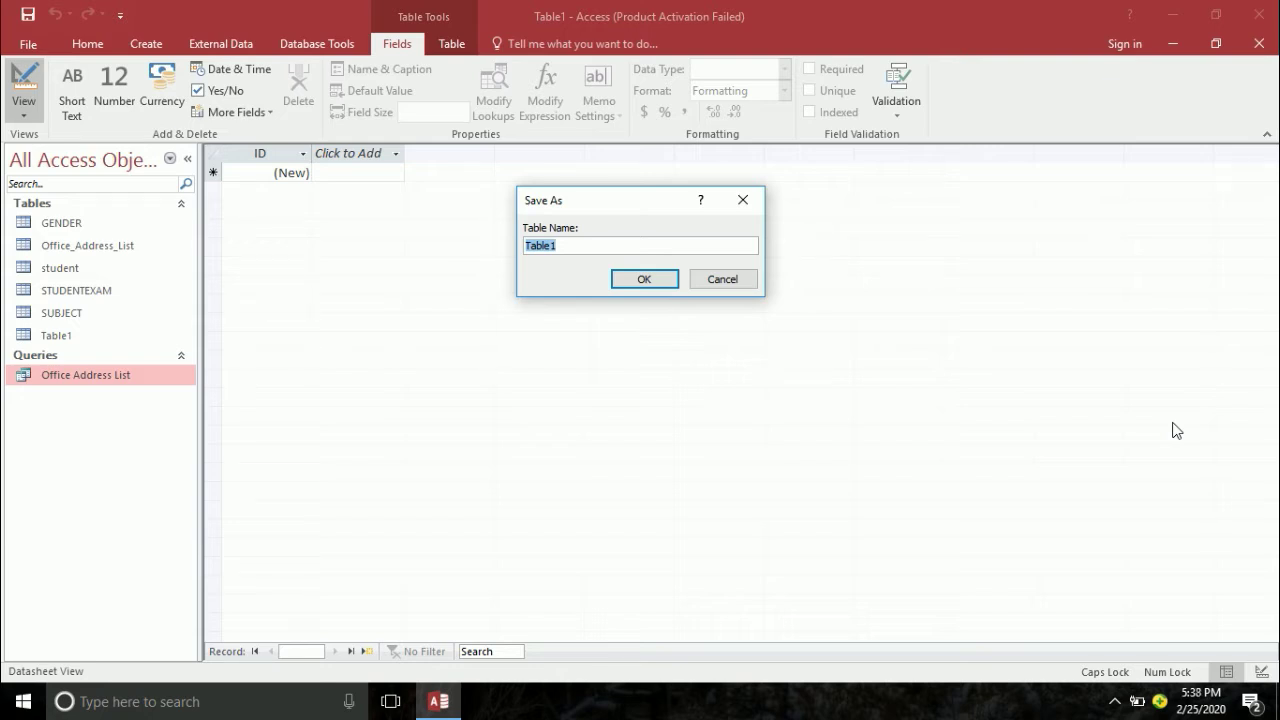
{"action": "type", "text": "FE"}
{"action": "key", "text": "BackSpace"}
{"action": "key", "text": "BackSpace"}
{"action": "type", "text": "STUDNET"}
{"action": "key", "text": "BackSpace"}
{"action": "key", "text": "BackSpace"}
{"action": "key", "text": "BackSpace"}
{"action": "type", "text": "UDENT"}
{"action": "key", "text": "BackSpace"}
{"action": "key", "text": "BackSpace"}
{"action": "key", "text": "BackSpace"}
{"action": "key", "text": "BackSpace"}
{"action": "key", "text": "BackSpace"}
{"action": "type", "text": "ENTFEE"}
{"action": "key", "text": "Return"}
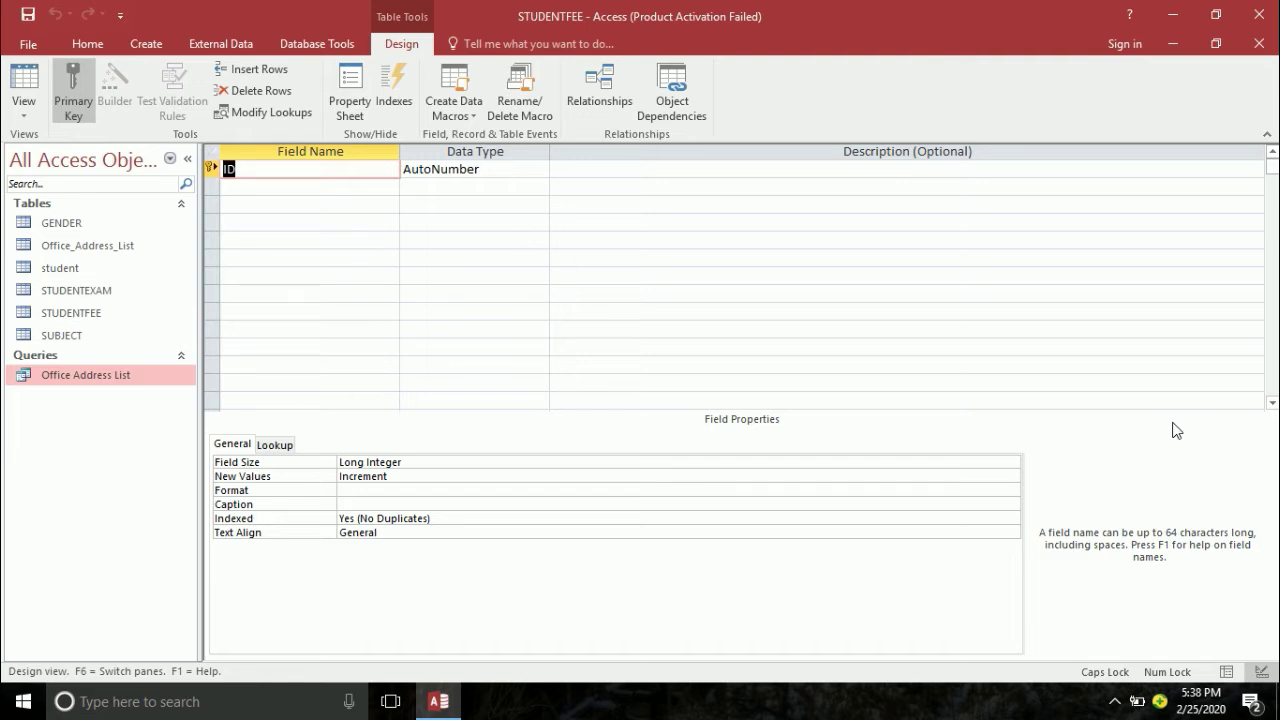
- Add STID as a Number field and SDATE as a Date/Time field
{"action": "type", "text": "STID"}
{"action": "key", "text": "Tab"}
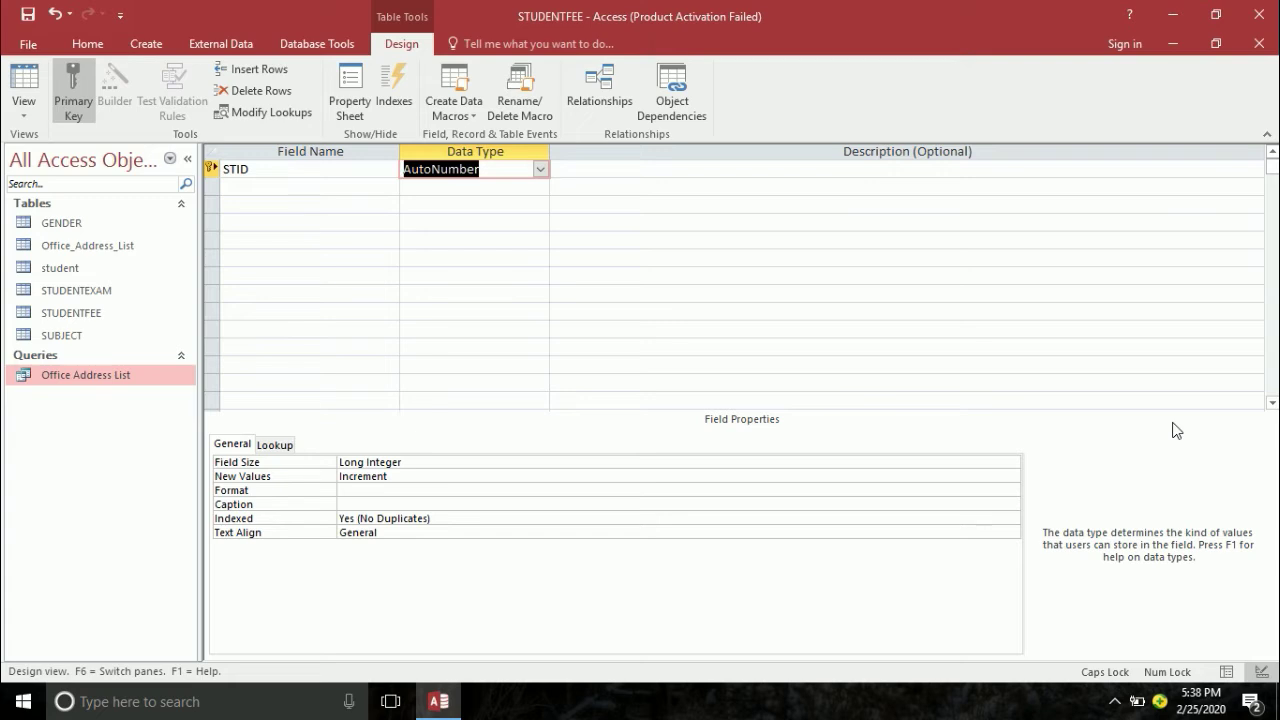
{"action": "type", "text": "N"}
{"action": "key", "text": "Tab"}
{"action": "key", "text": "Tab"}
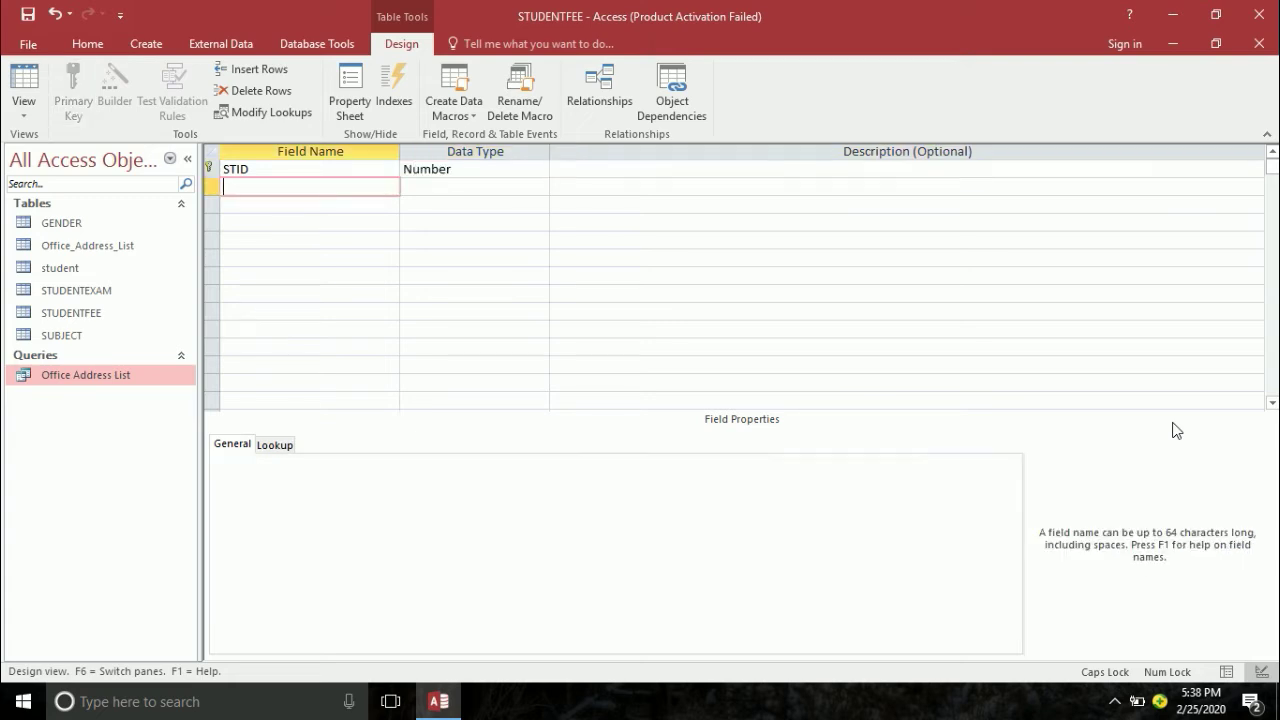
{"action": "type", "text": "SDATE"}
{"action": "key", "text": "Tab"}
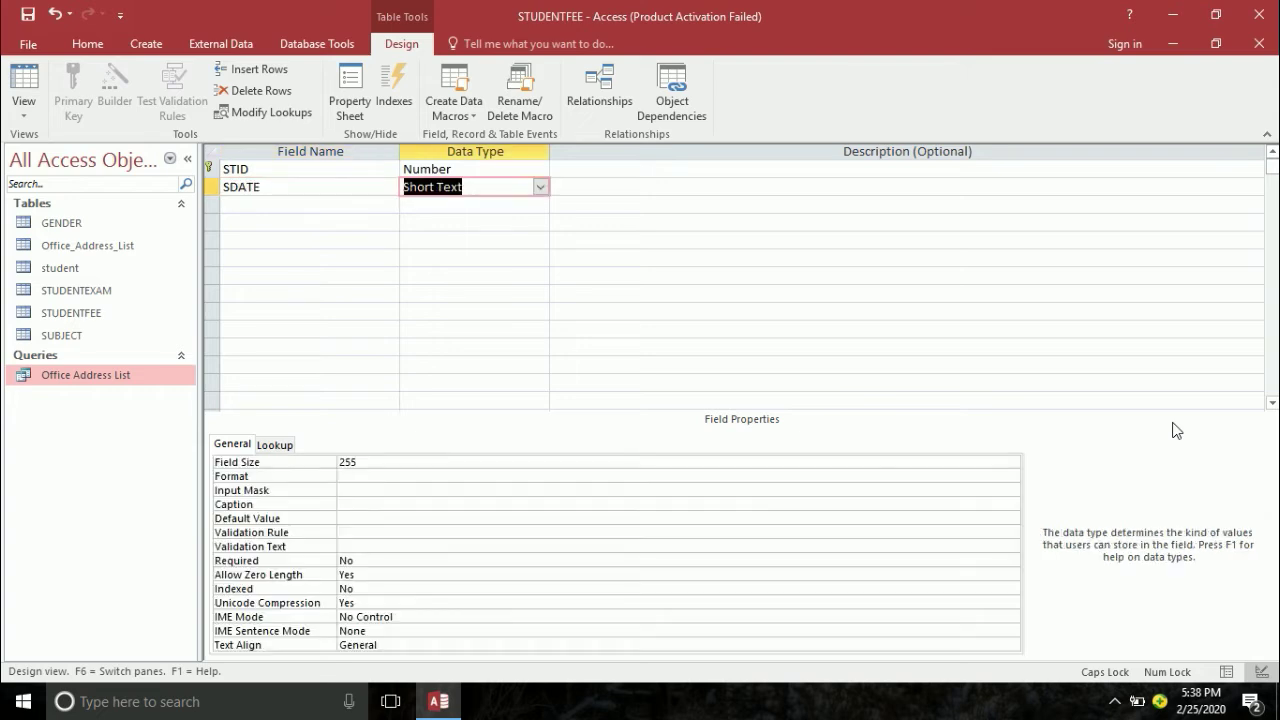
{"action": "type", "text": "D"}
{"action": "key", "text": "Tab"}
- Add SDAY and SMONTH as Short Text fields and SYEAR as a Number field
{"action": "key", "text": "Tab"}
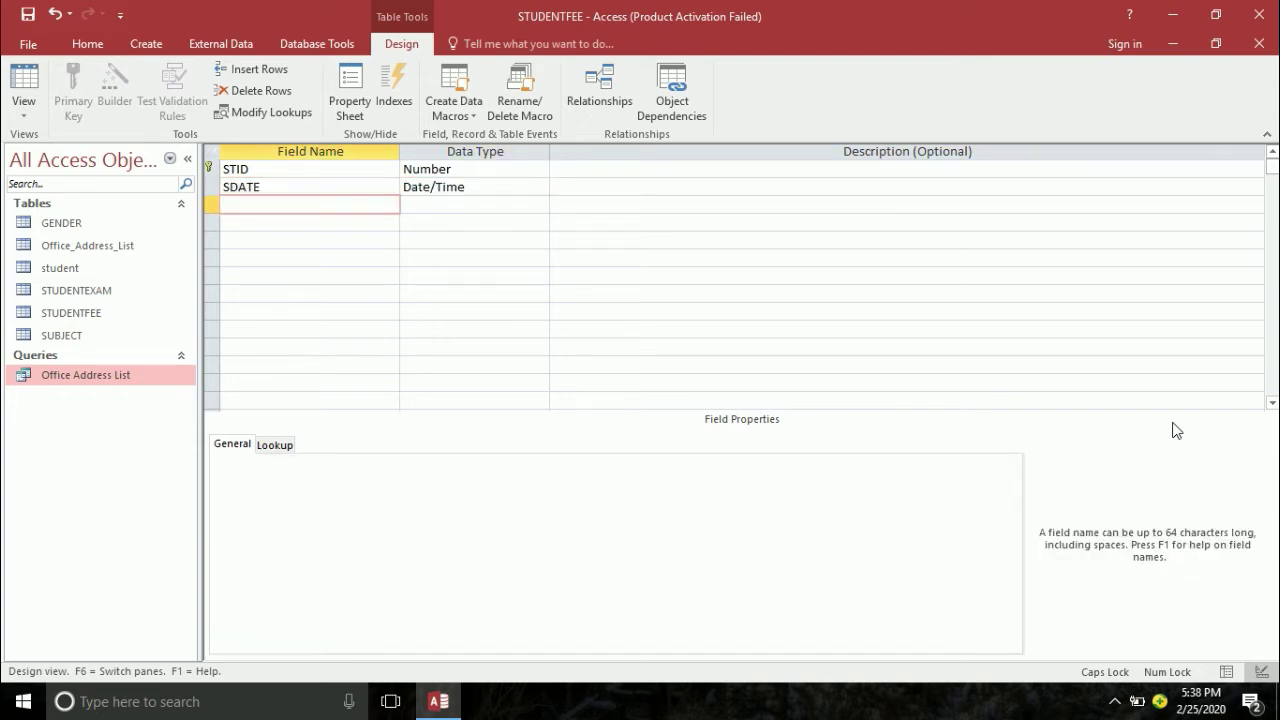
{"action": "type", "text": "S"}
{"action": "key", "text": "BackSpace"}
{"action": "type", "text": "SDAY"}
{"action": "key", "text": "Tab"}
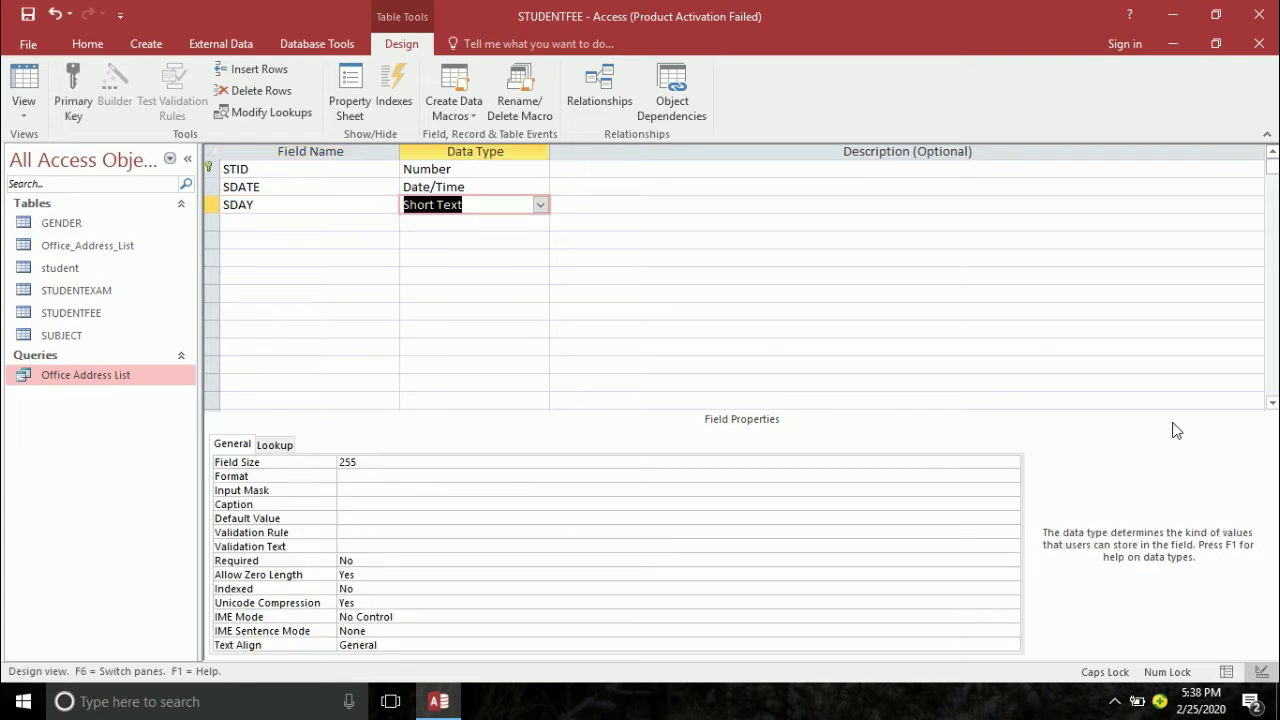
{"action": "key", "text": "Tab"}
{"action": "key", "text": "Tab"}
{"action": "type", "text": "S"}
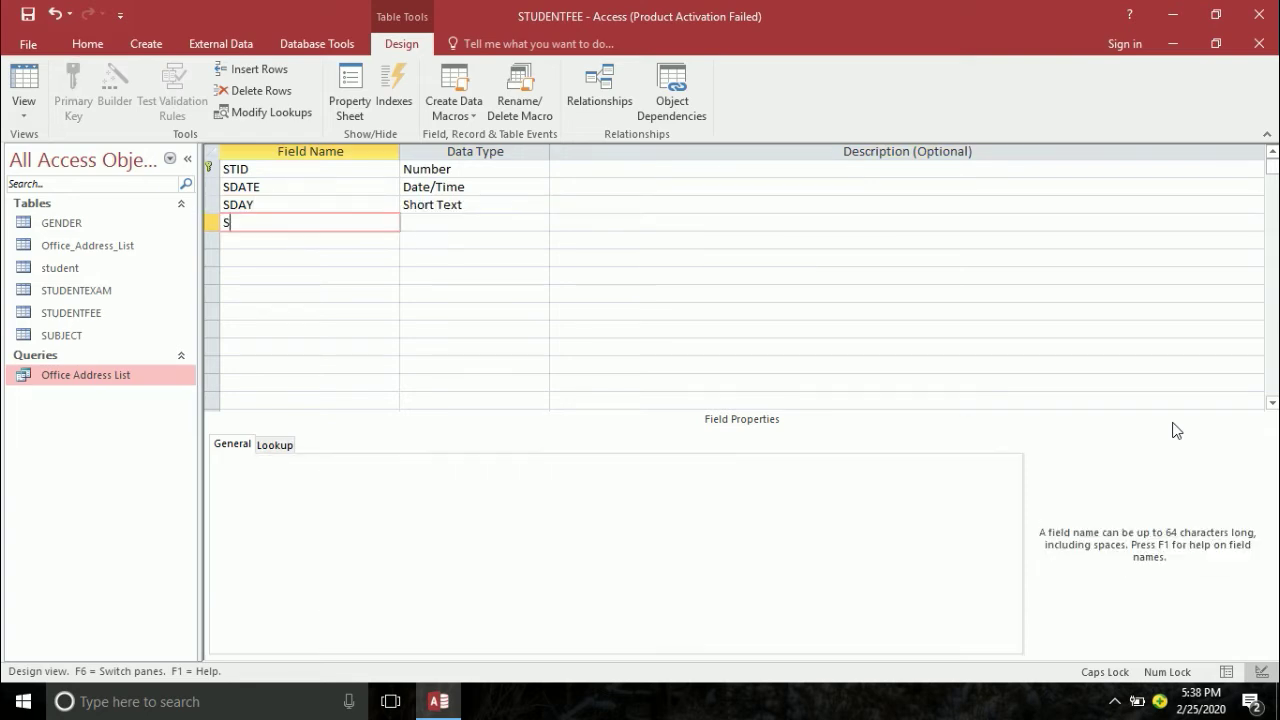
{"action": "type", "text": "MONTH"}
{"action": "key", "text": "Tab"}
{"action": "key", "text": "Tab"}
{"action": "key", "text": "Tab"}
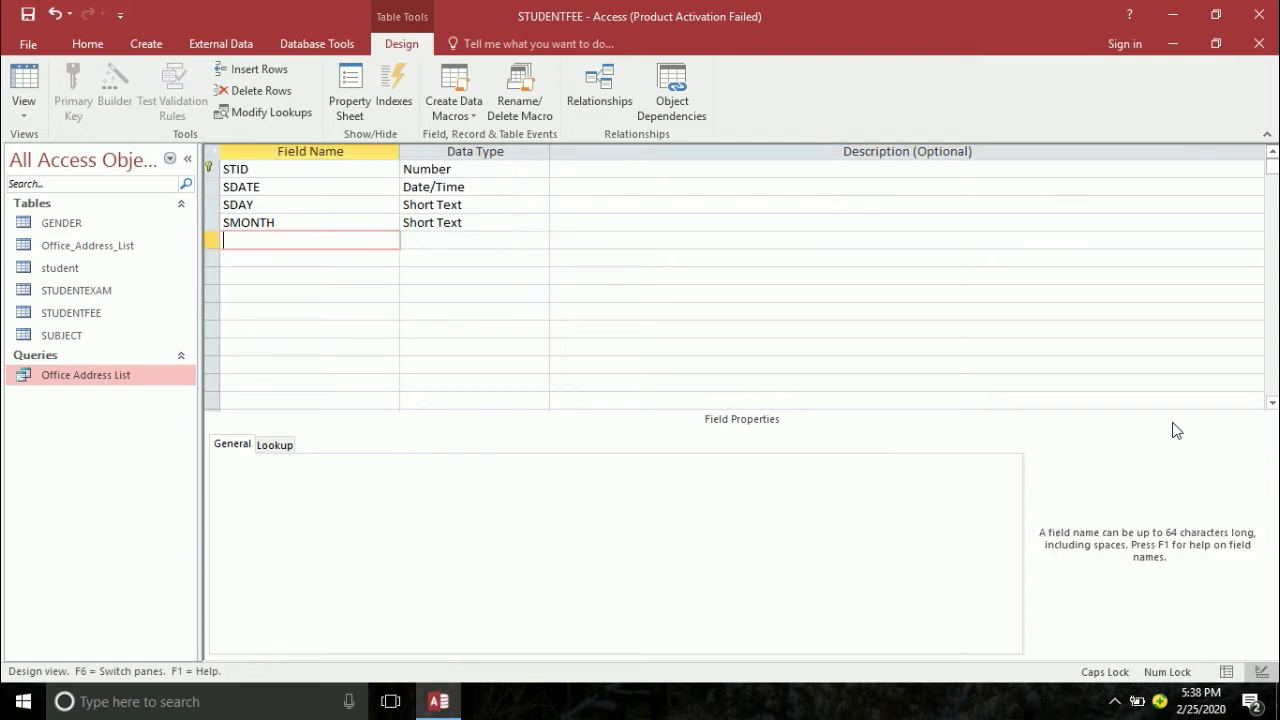
{"action": "type", "text": "SYEAR"}
{"action": "key", "text": "Tab"}
{"action": "type", "text": "n"}
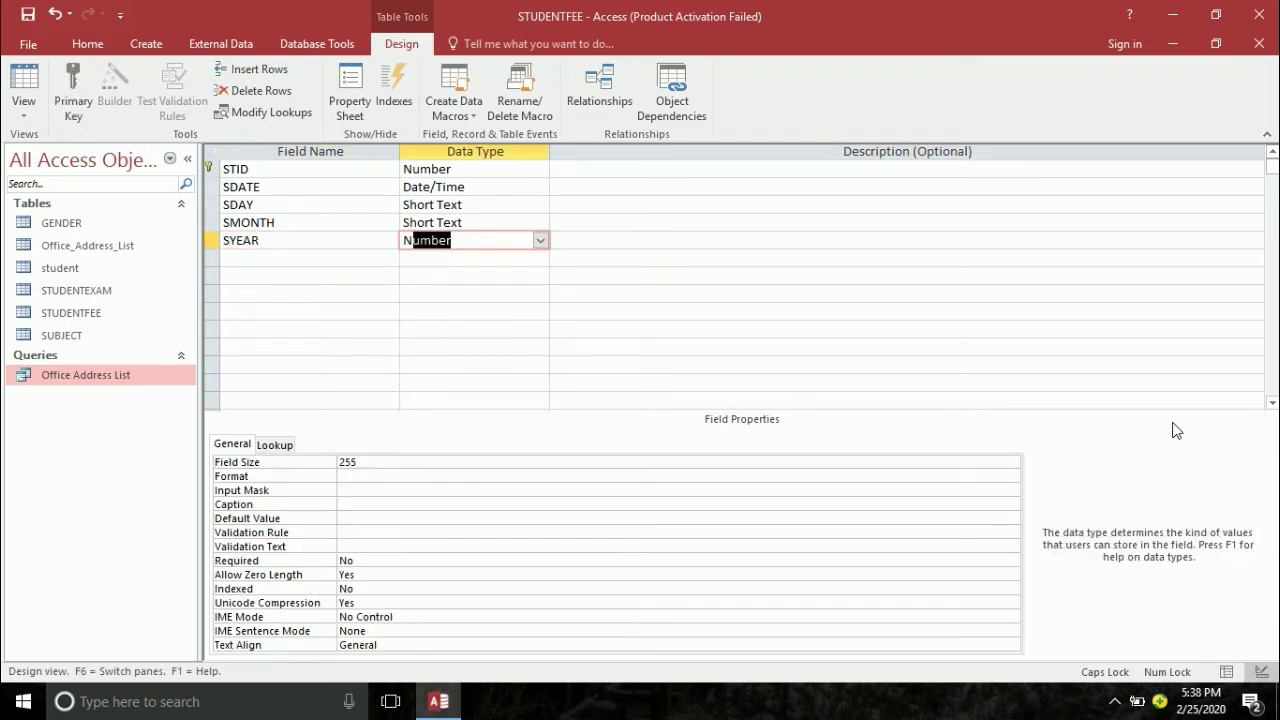
{"action": "key", "text": "Tab"}
{"action": "key", "text": "Tab"}
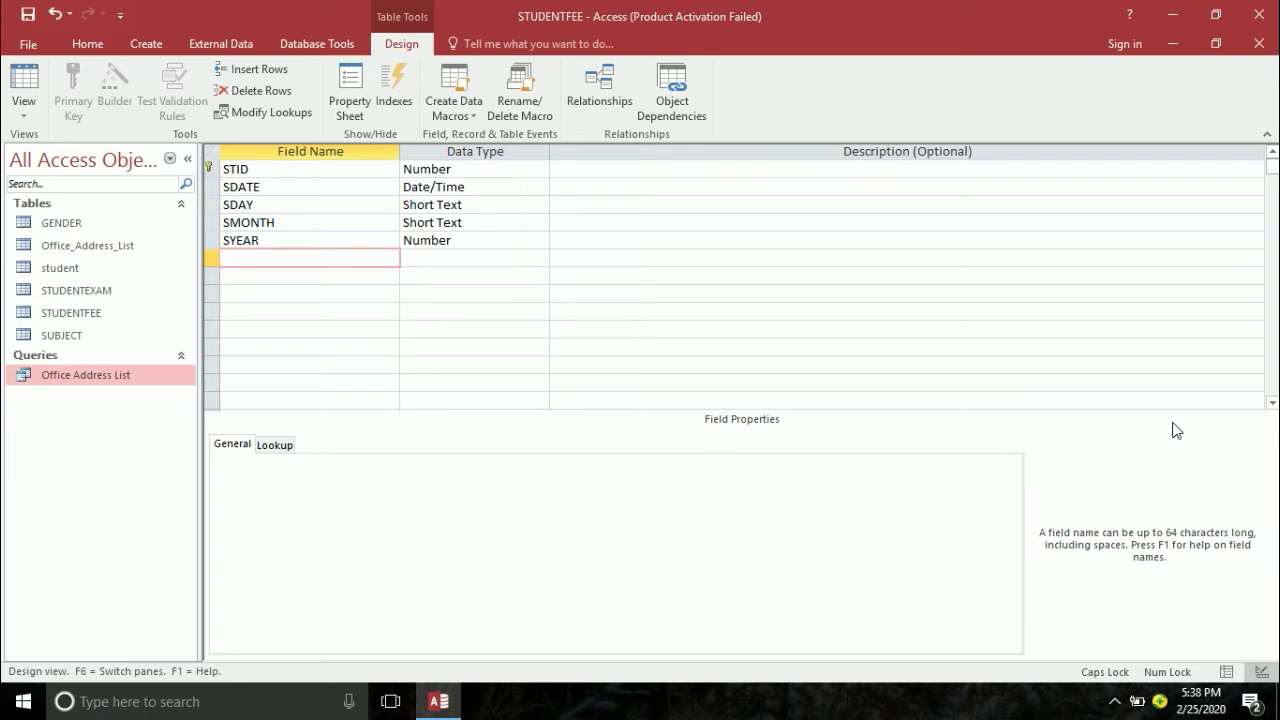
- Add TUITIONFEE and ADMFEE as Number fields
{"action": "type", "text": "TUITIONFEE"}
{"action": "key", "text": "Tab"}
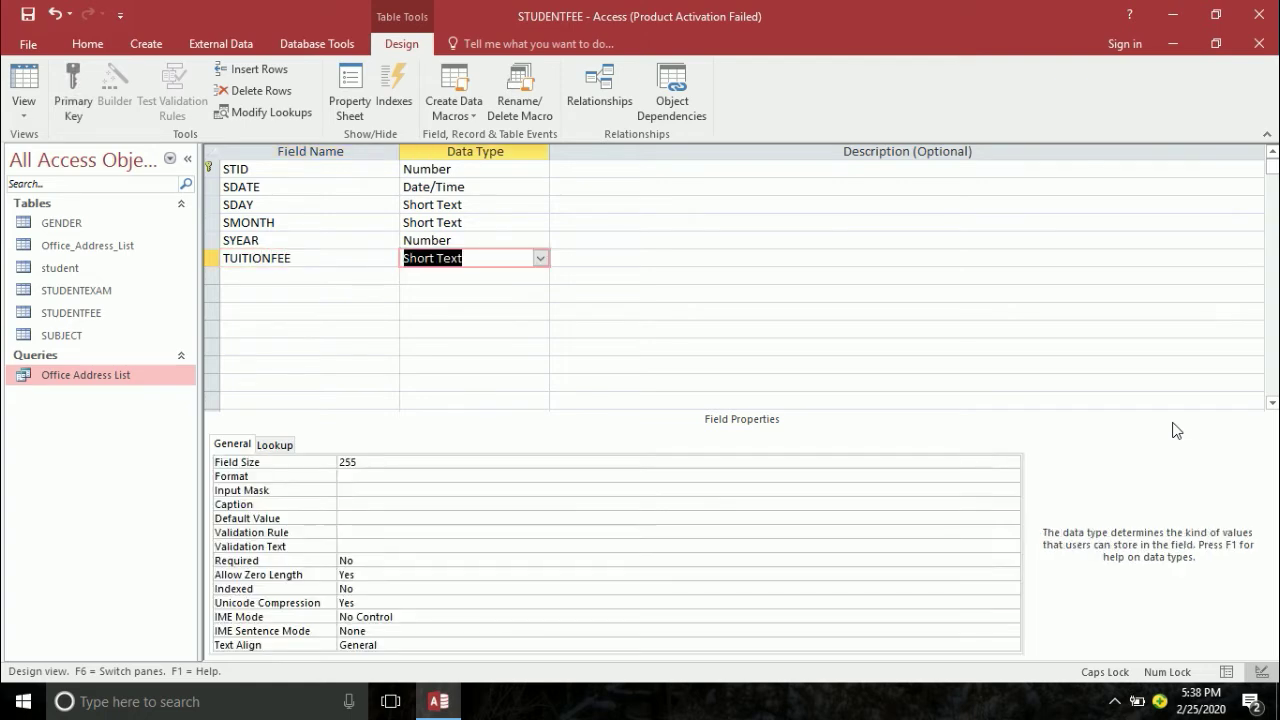
{"action": "type", "text": "n"}
{"action": "key", "text": "Tab"}
{"action": "key", "text": "Tab"}
{"action": "type", "text": "AD"}
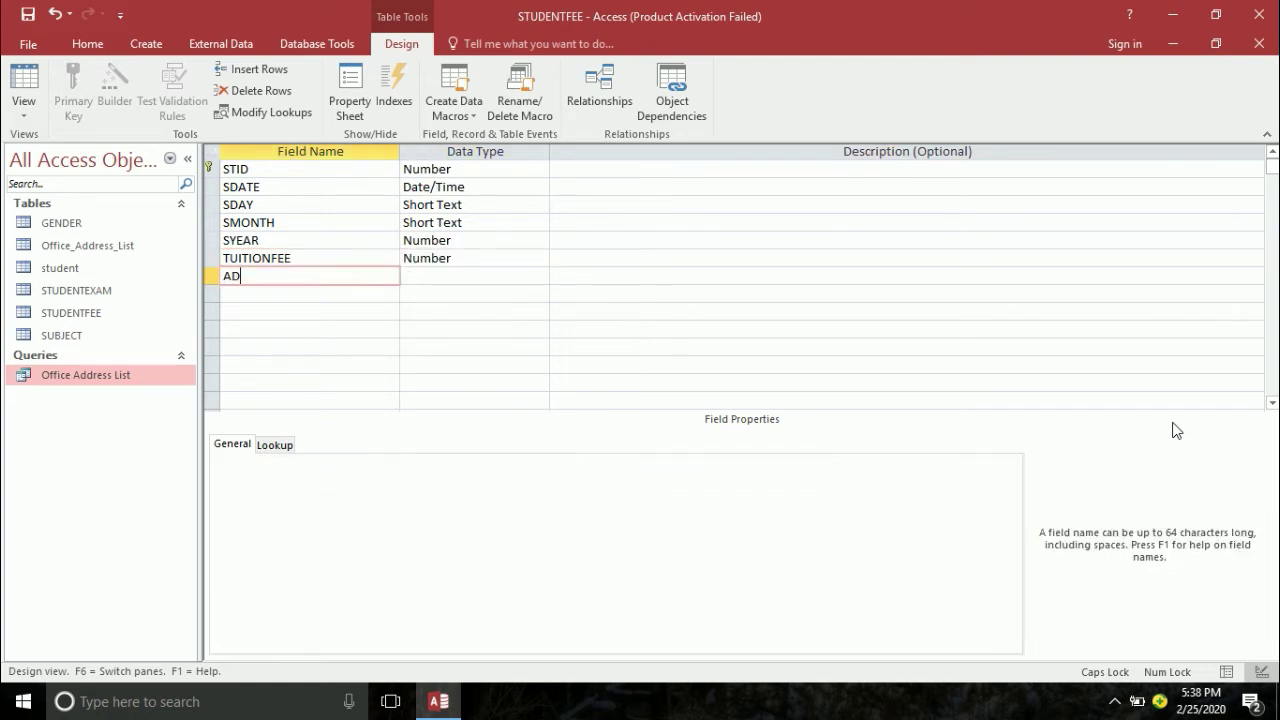
{"action": "type", "text": "MI"}
{"action": "type", "text": "FEE"}
{"action": "key", "text": "Tab"}
{"action": "type", "text": "n"}
{"action": "key", "text": "Tab"}
{"action": "key", "text": "Tab"}
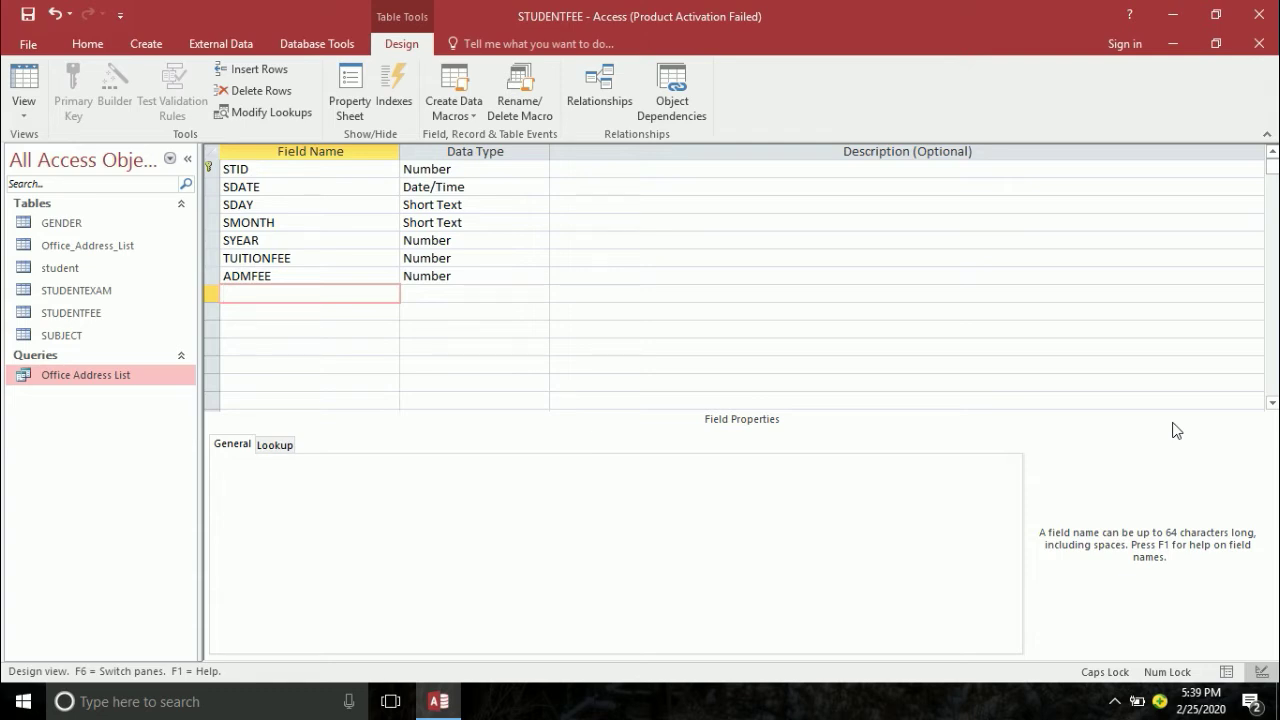
- Add LABFEE, TOTALFEE and DISCOUNTFEE as Number fields
{"action": "type", "text": "LABFEE\\"}
{"action": "key", "text": "BackSpace"}
{"action": "key", "text": "Tab"}
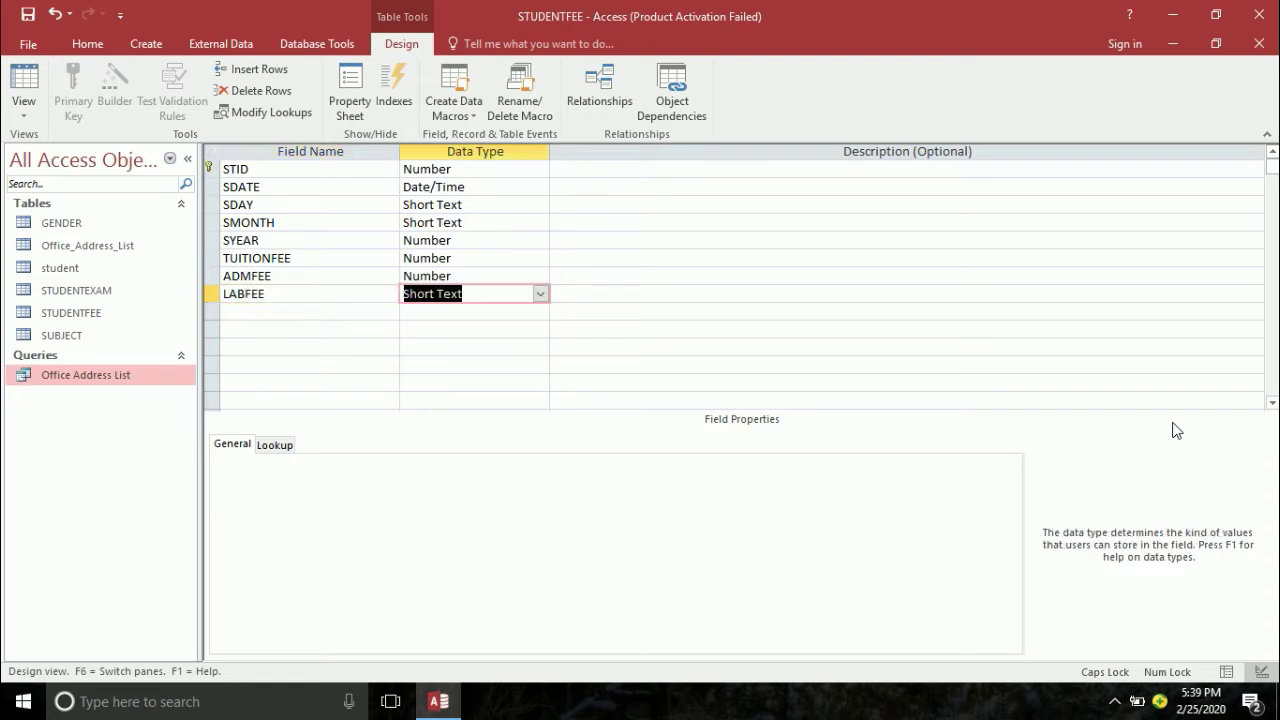
{"action": "type", "text": "n"}
{"action": "key", "text": "Tab"}
{"action": "key", "text": "Tab"}
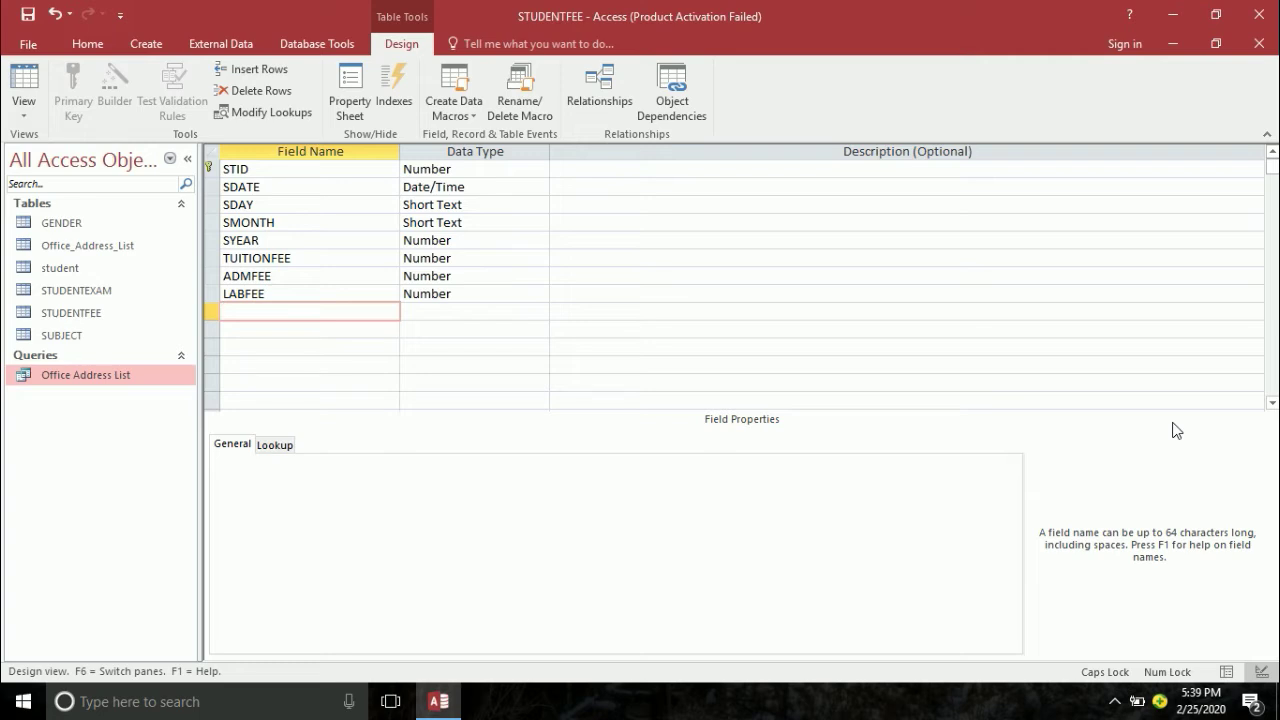
{"action": "type", "text": "TOTALFEE"}
{"action": "key", "text": "Tab"}
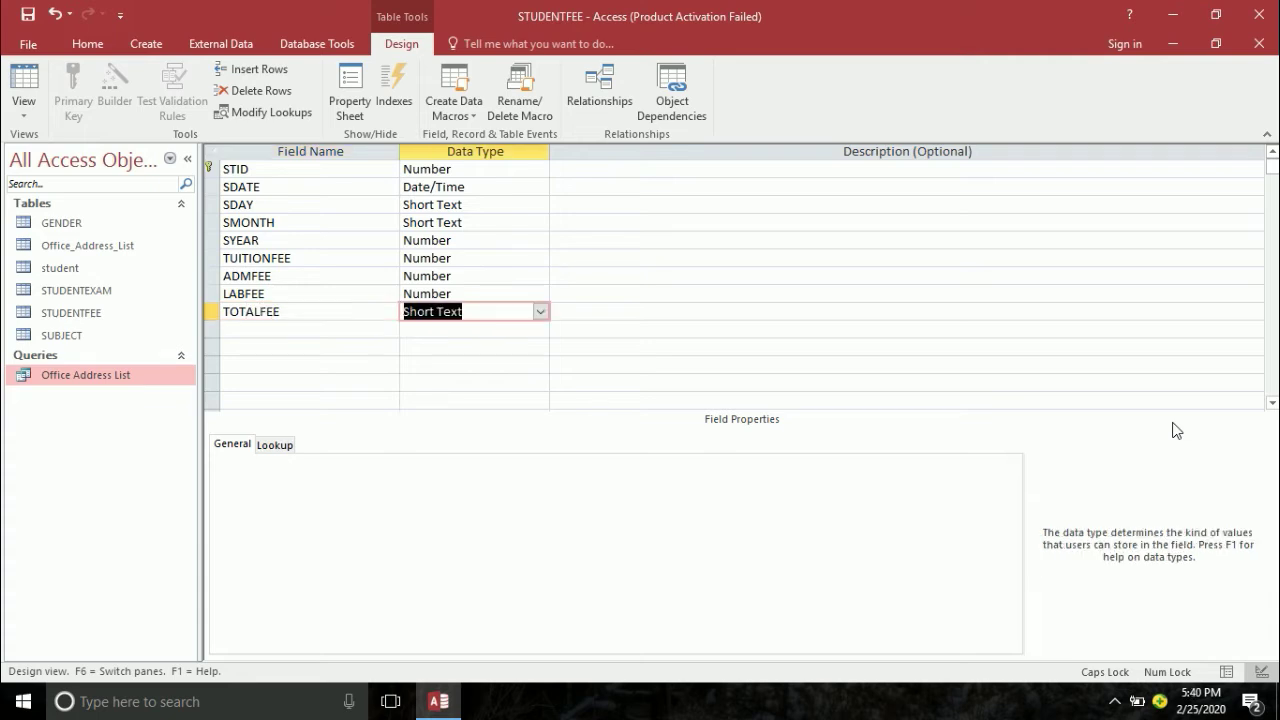
{"action": "type", "text": "n"}
{"action": "key", "text": "Tab"}
{"action": "key", "text": "Tab"}
{"action": "type", "text": "DIS"}
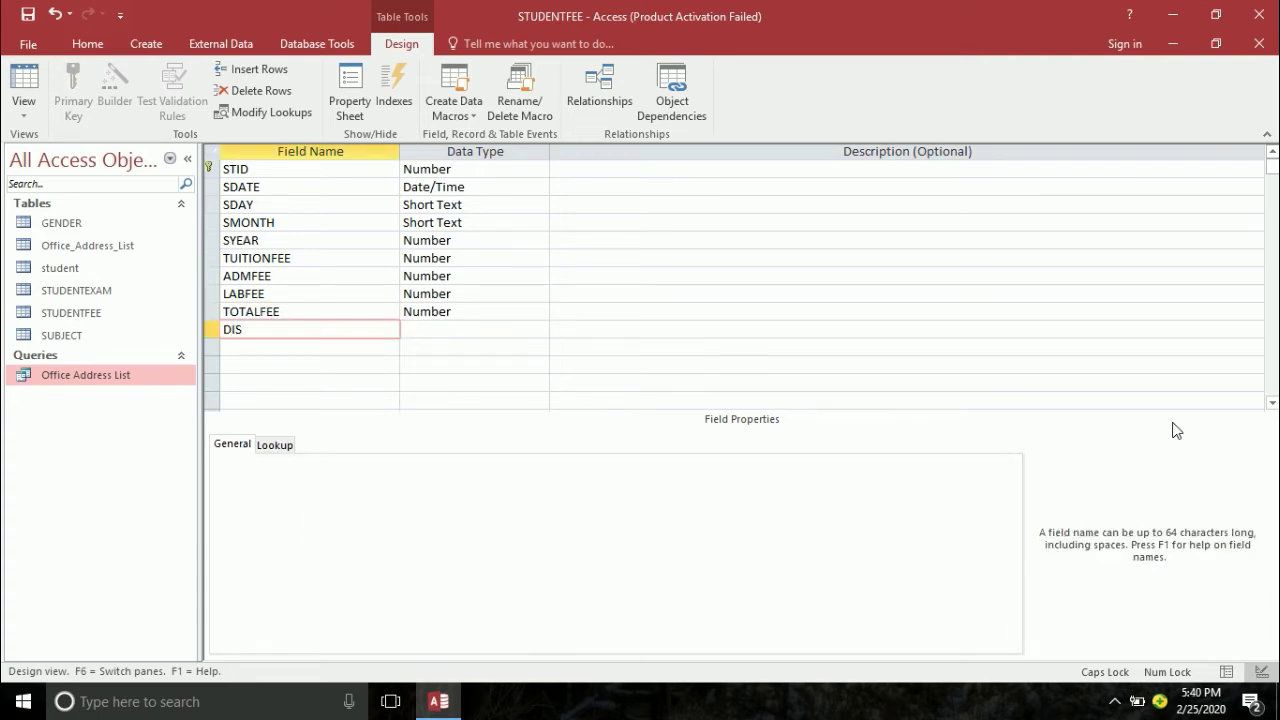
{"action": "type", "text": "COUNTFEE"}
{"action": "key", "text": "Tab"}
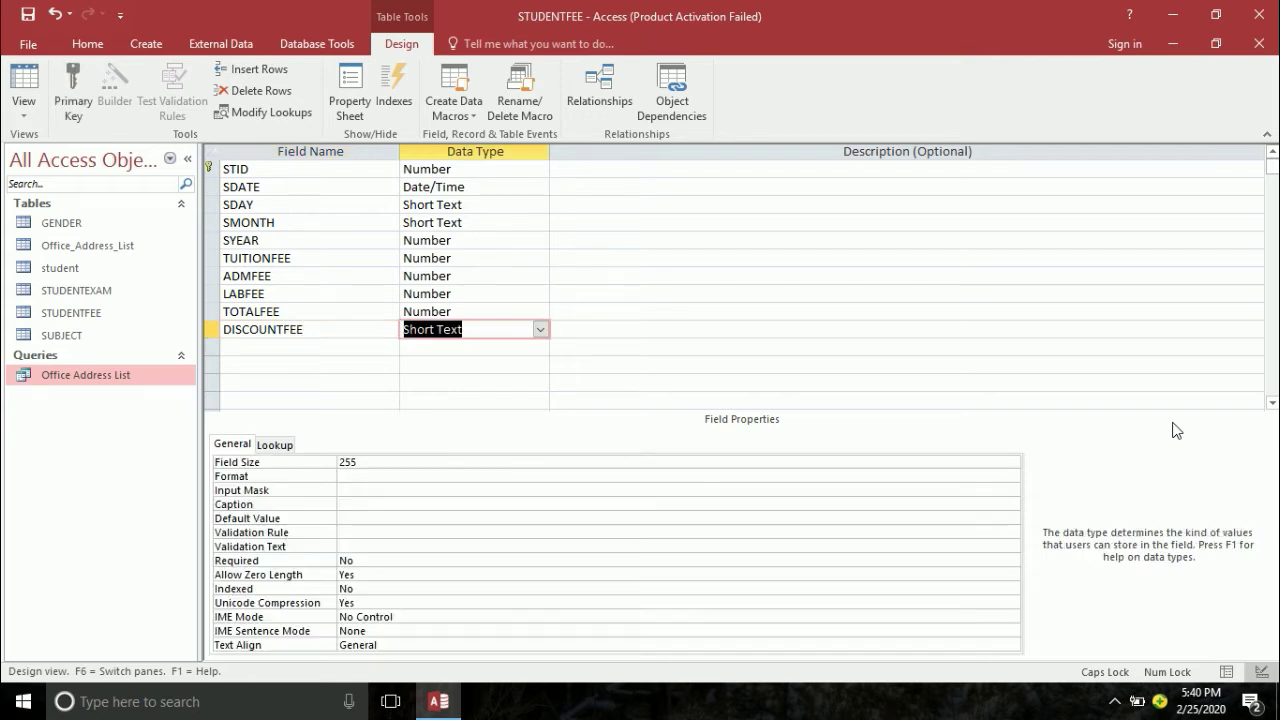
{"action": "type", "text": "n"}
{"action": "key", "text": "Tab"}
{"action": "key", "text": "Tab"}
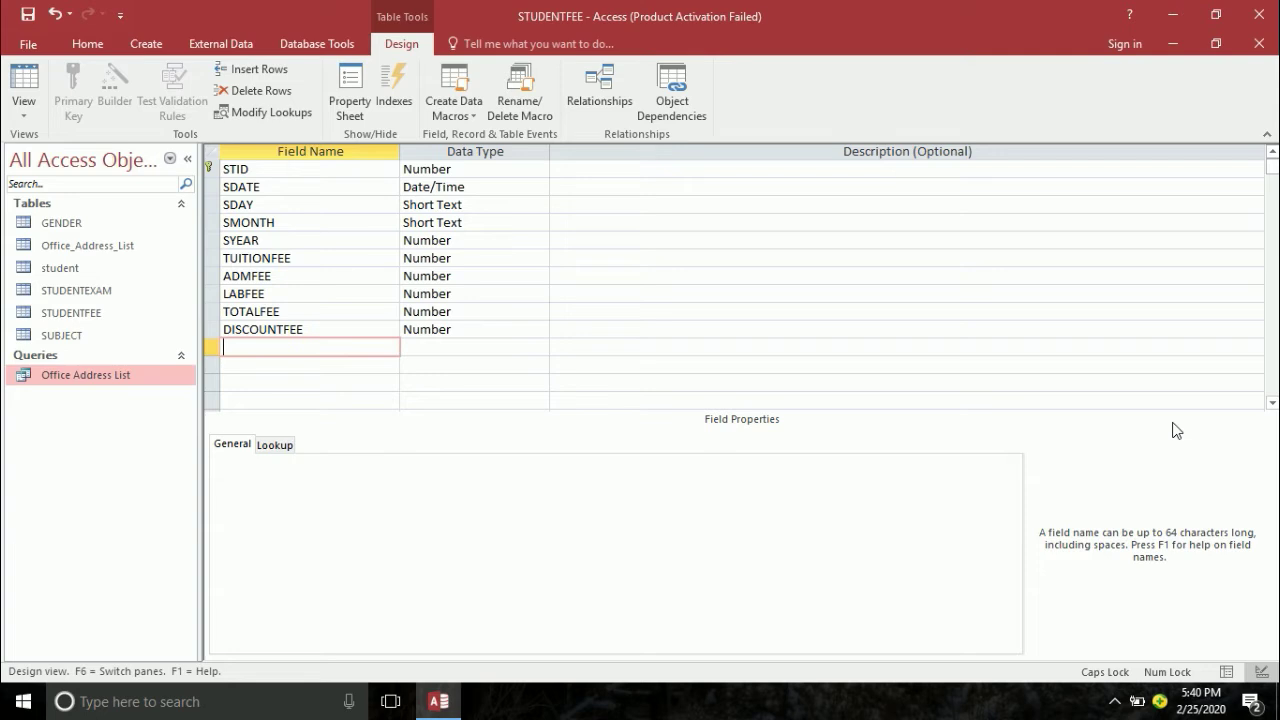
- Add NETFEE, PAID and BALANCE as Number fields, then select the STID row
{"action": "type", "text": "NETFEE"}
{"action": "key", "text": "Tab"}
{"action": "type", "text": "n"}
{"action": "key", "text": "Tab"}
{"action": "key", "text": "Tab"}
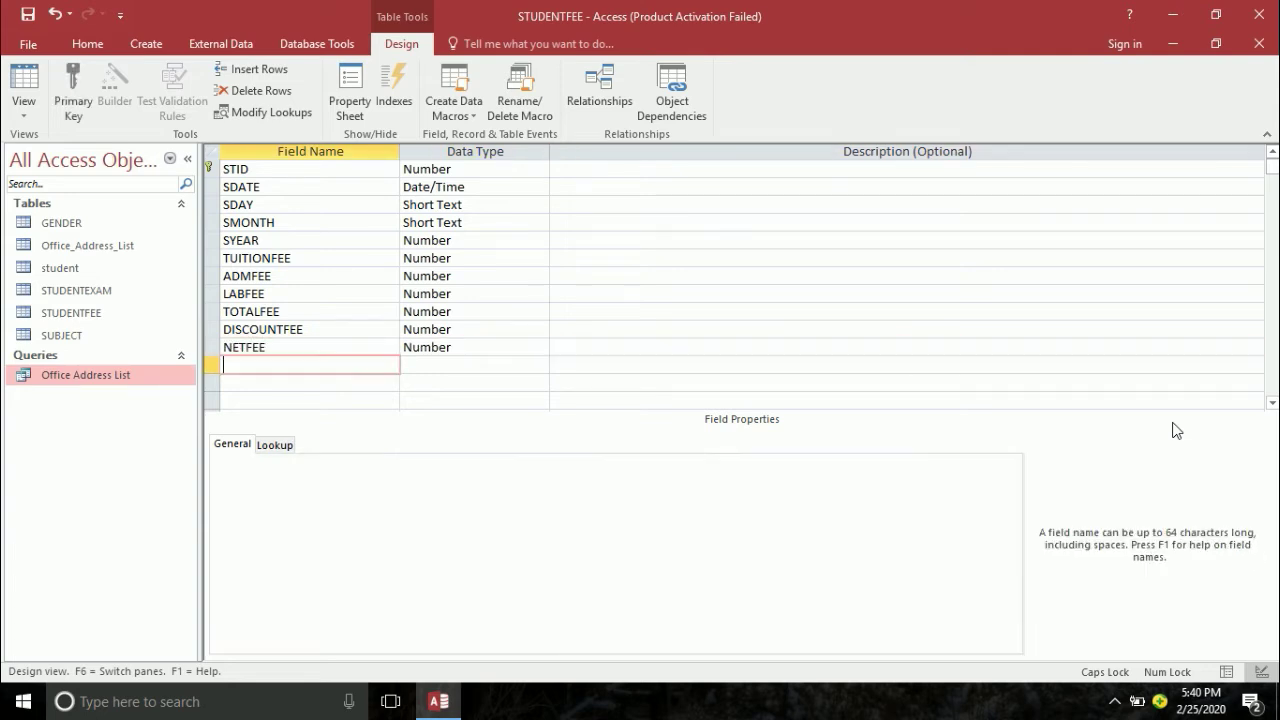
{"action": "type", "text": "PAID"}
{"action": "key", "text": "Tab"}
{"action": "type", "text": "n"}
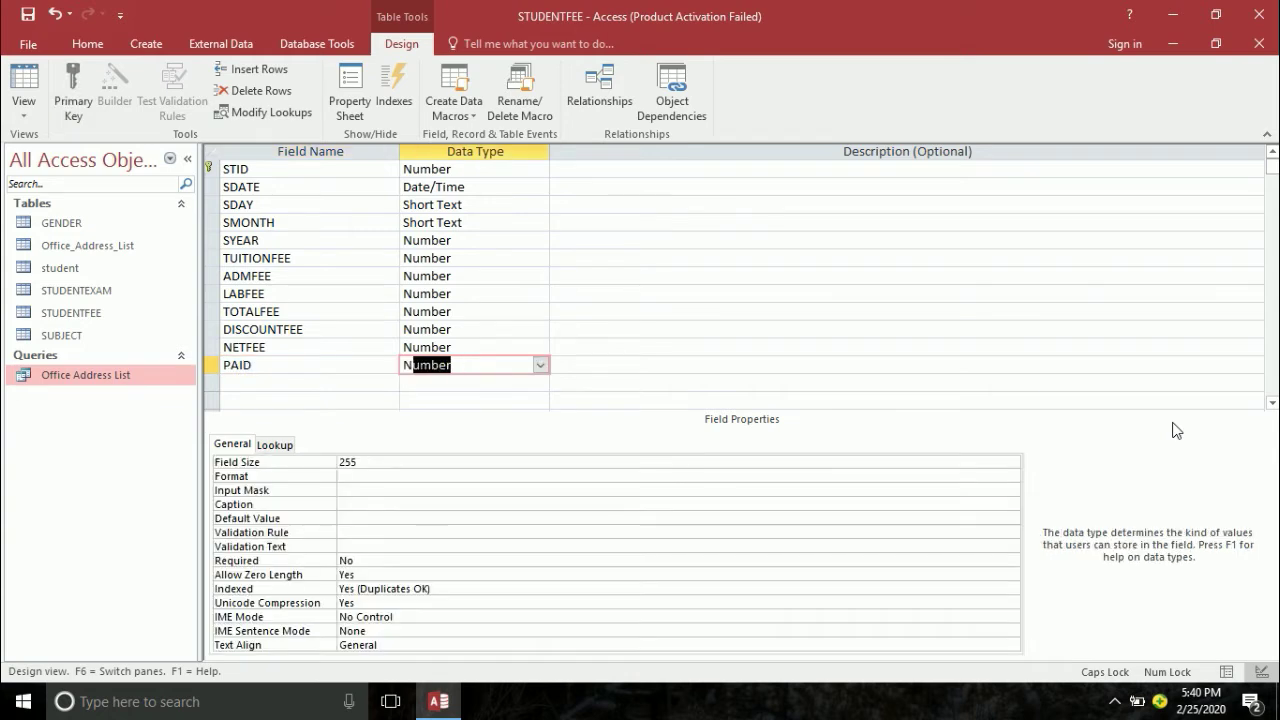
{"action": "key", "text": "Tab"}
{"action": "key", "text": "Tab"}
{"action": "type", "text": "BALANCE"}
{"action": "key", "text": "Tab"}
{"action": "type", "text": "n"}
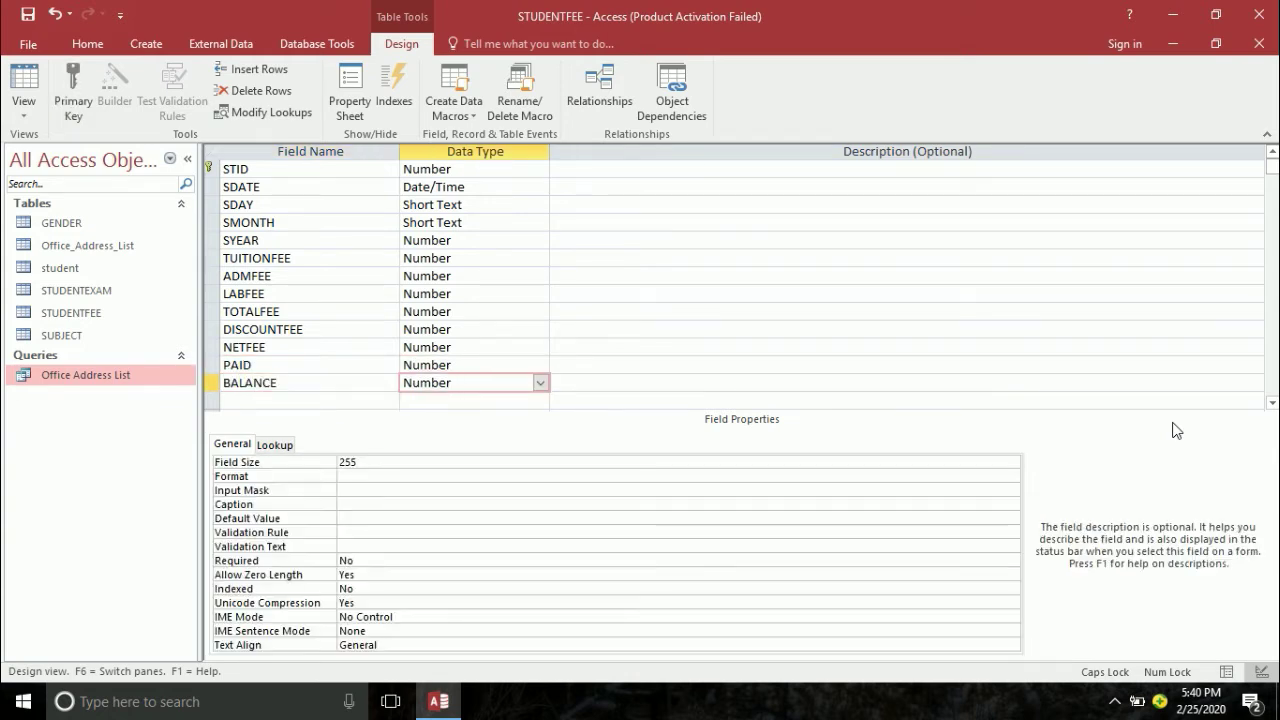
{"action": "key", "text": "Tab"}
{"action": "key", "text": "Tab"}
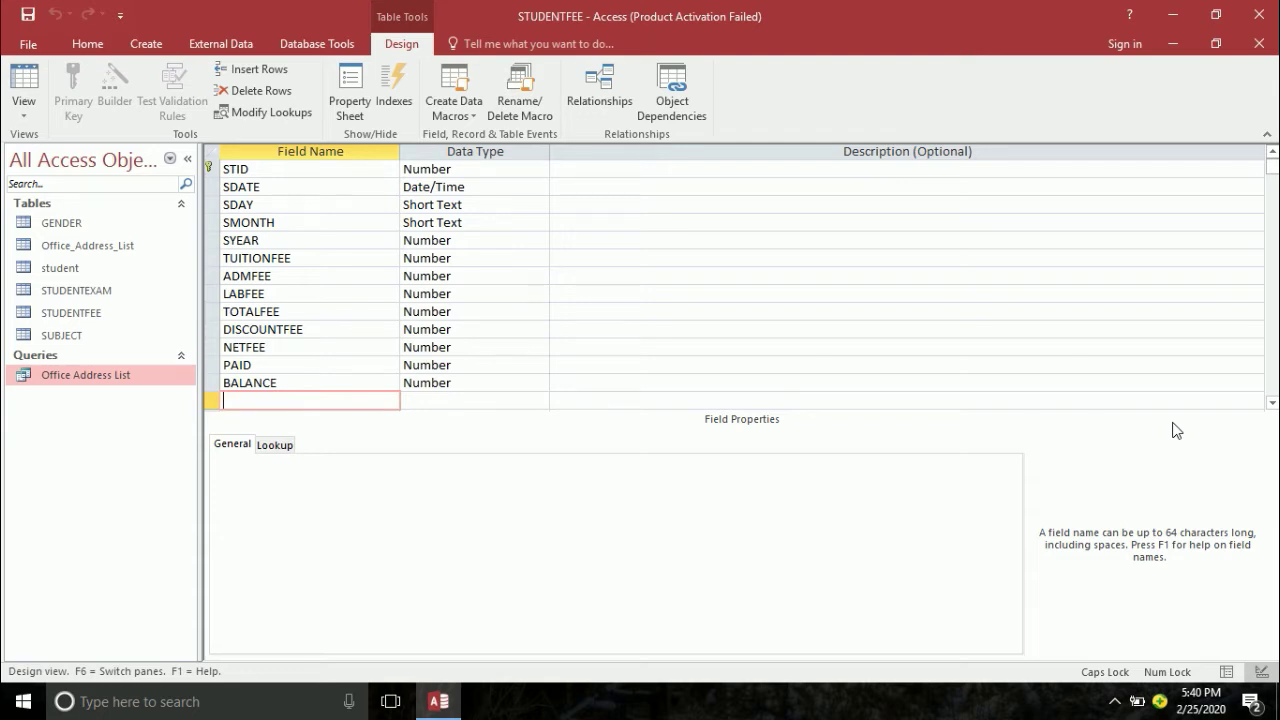
{"action": "left_click", "coordinate": [293, 169]}
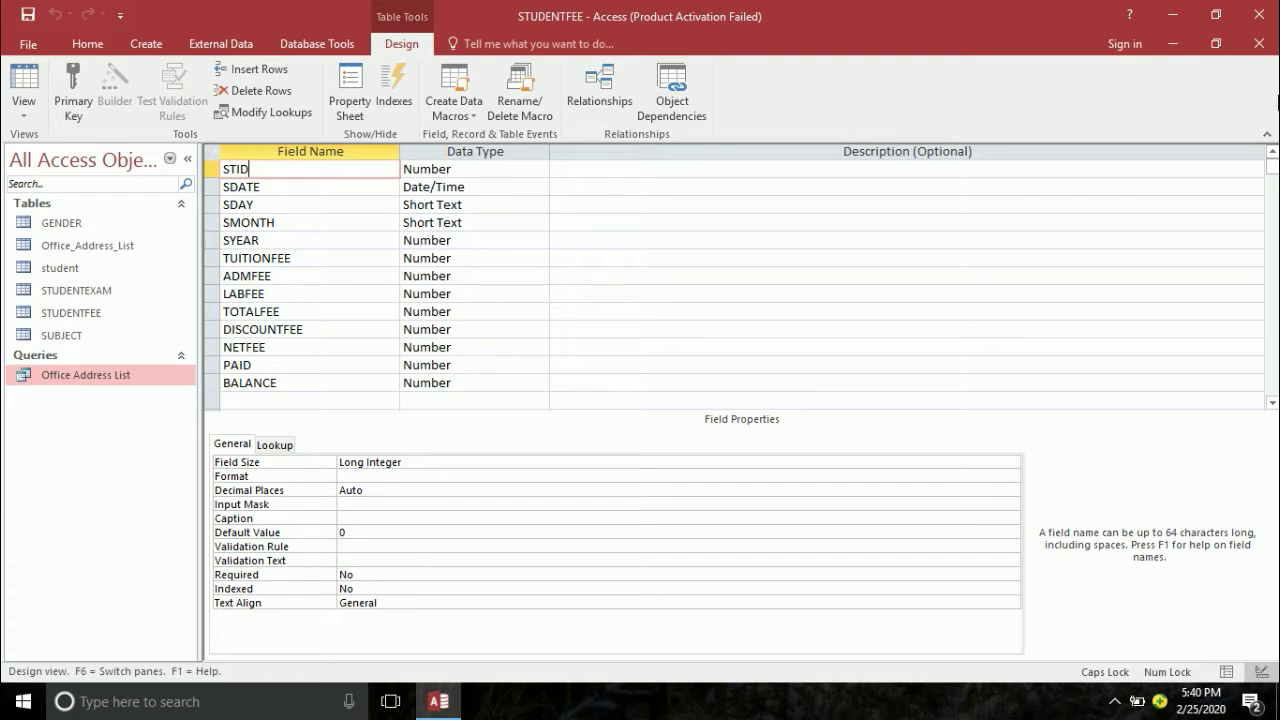
- Close the STUDENTFEE Design View to return to the Relationships window
{"action": "left_click", "coordinate": [1259, 43]}
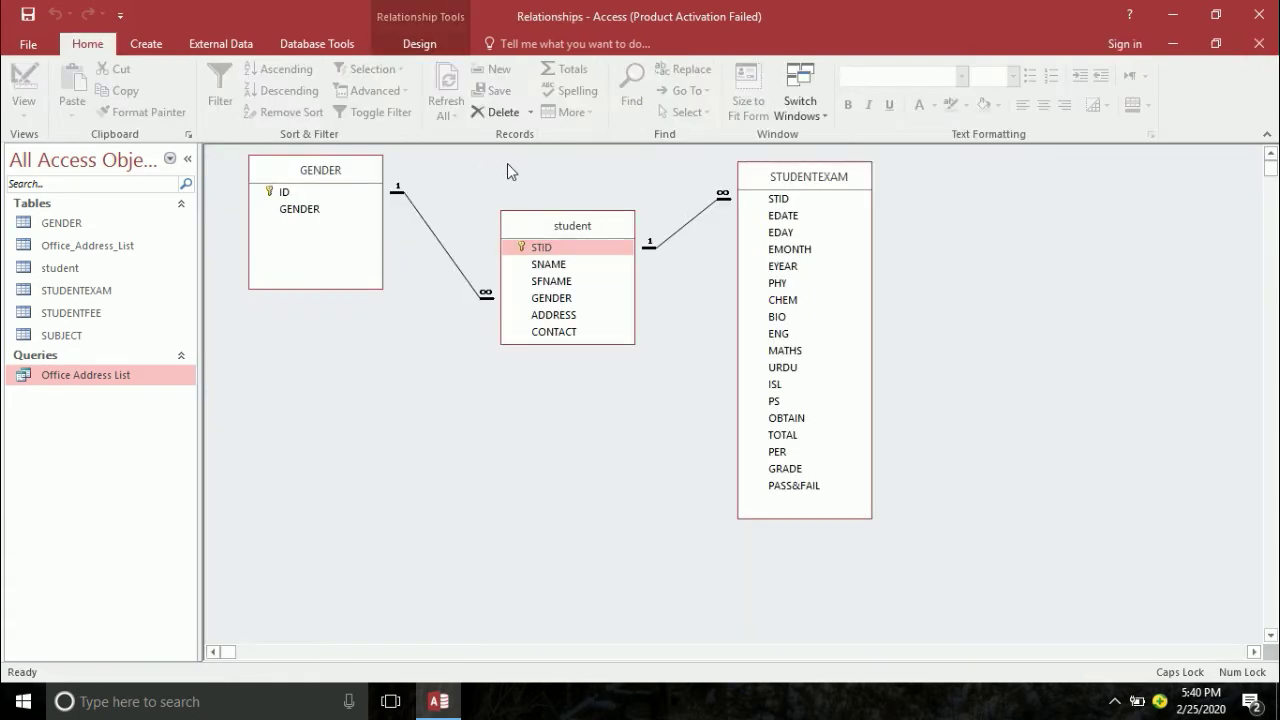
- Add the STUDENTFEE table to the Relationships layout through Show Table
{"action": "right_click", "coordinate": [503, 161]}
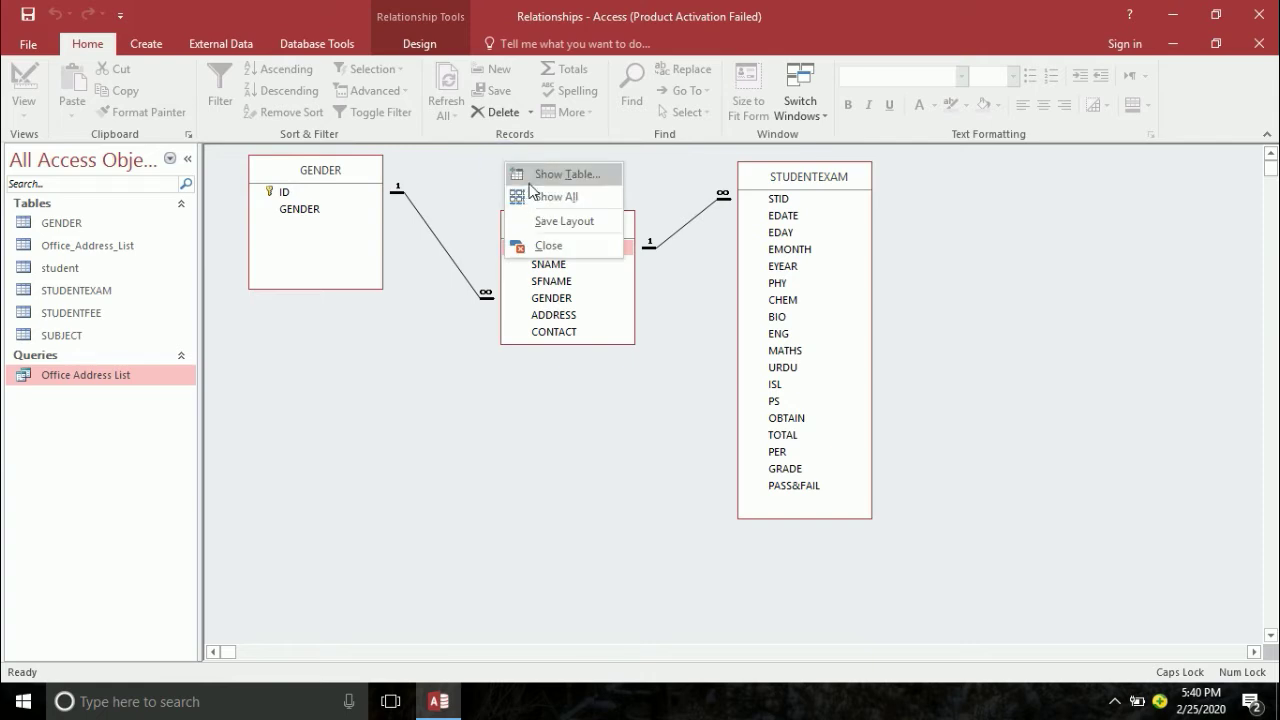
{"action": "left_click", "coordinate": [527, 175]}
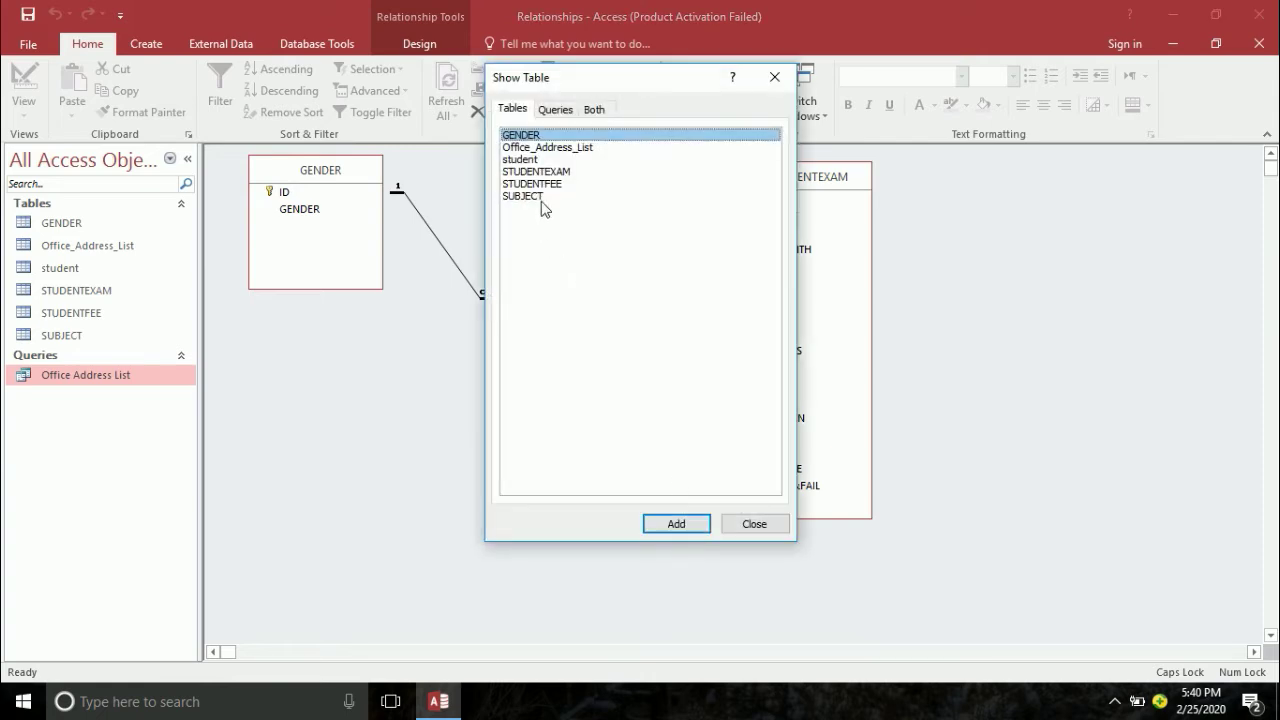
{"action": "left_click", "coordinate": [525, 184]}
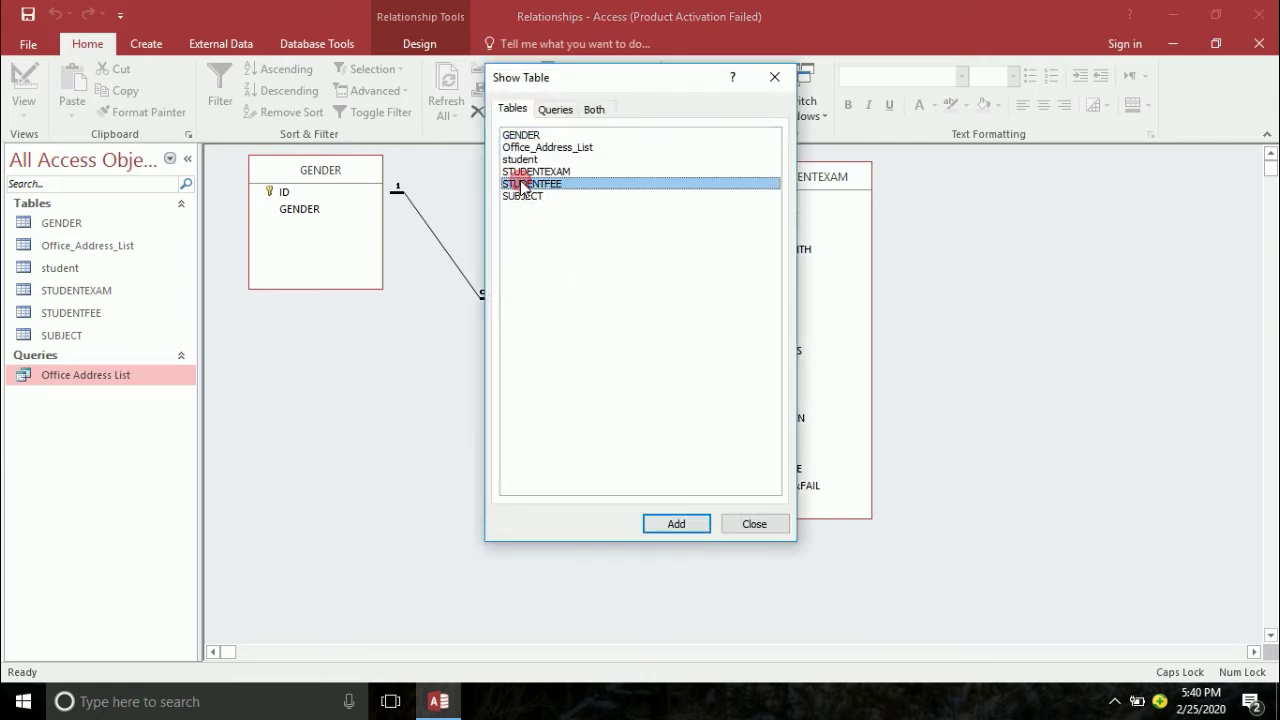
{"action": "left_click", "coordinate": [676, 525]}
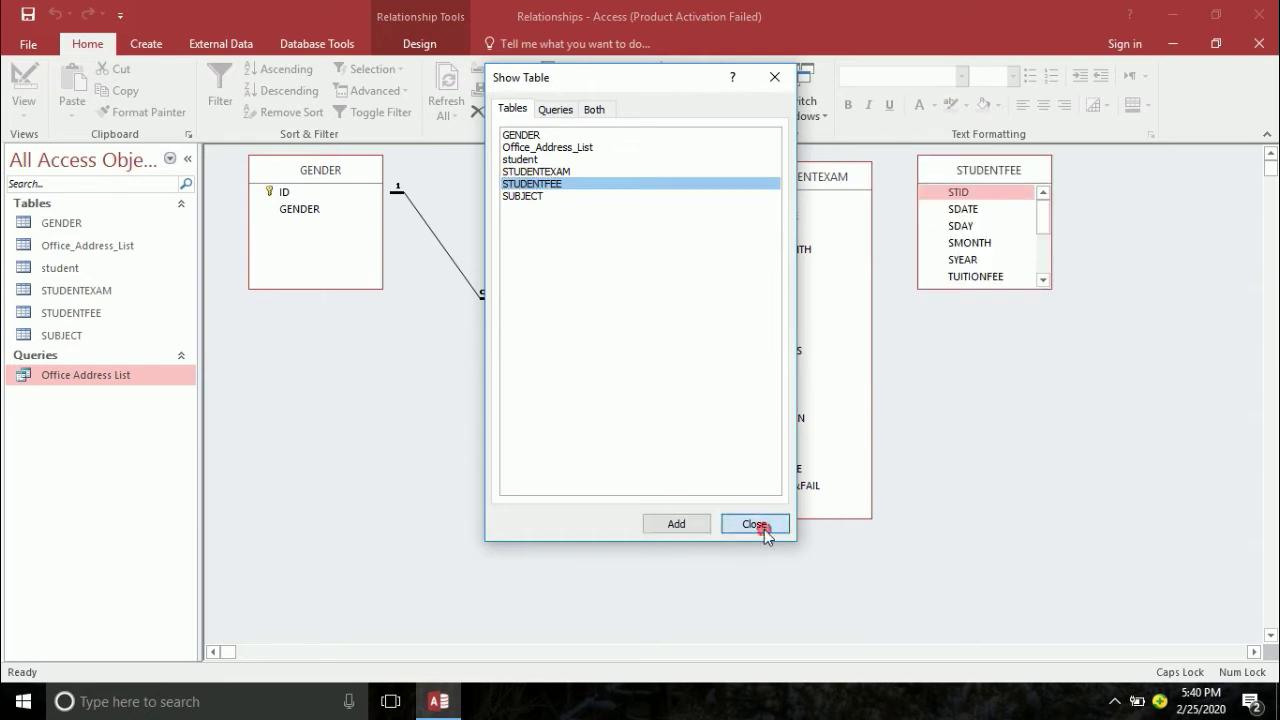
{"action": "left_click", "coordinate": [754, 524]}
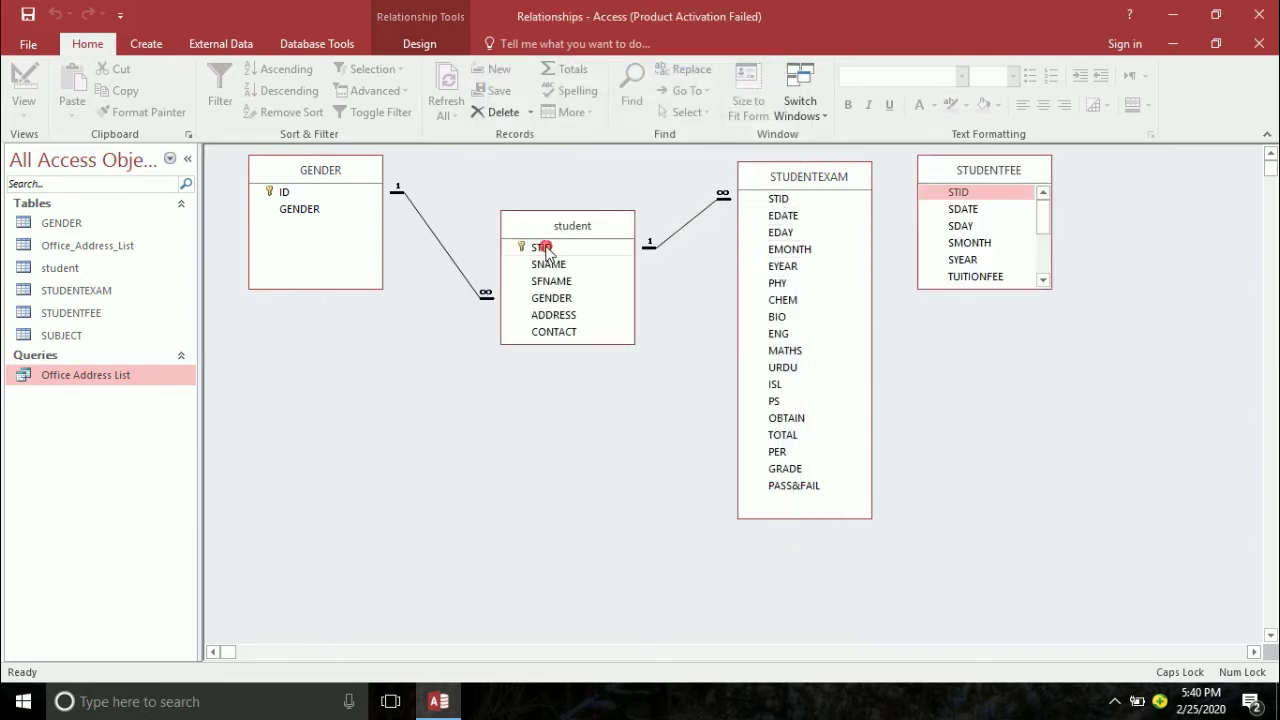
- Link student.STID to STUDENTFEE.STID with referential integrity, cascade update and delete; move STUDENTEXAM lower
{"action": "left_click_drag", "start_coordinate": [538, 247], "coordinate": [970, 197]}
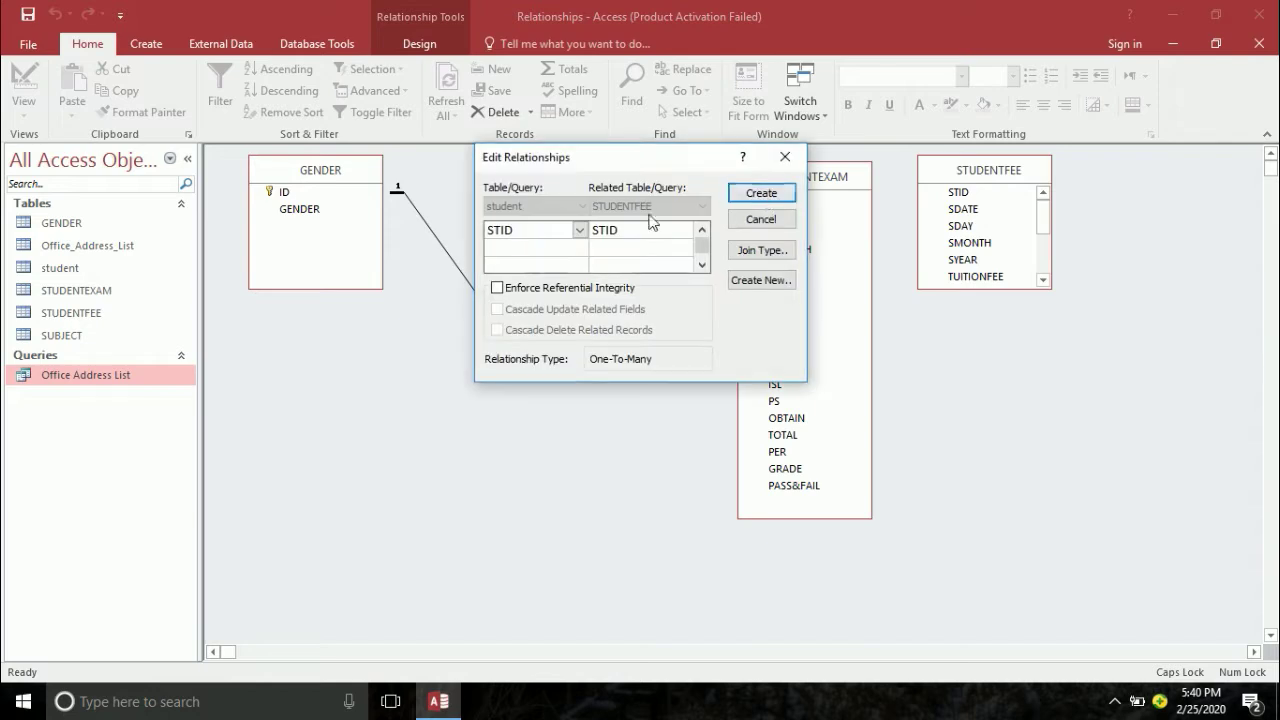
{"action": "left_click", "coordinate": [497, 288]}
{"action": "left_click", "coordinate": [497, 309]}
{"action": "left_click", "coordinate": [497, 330]}
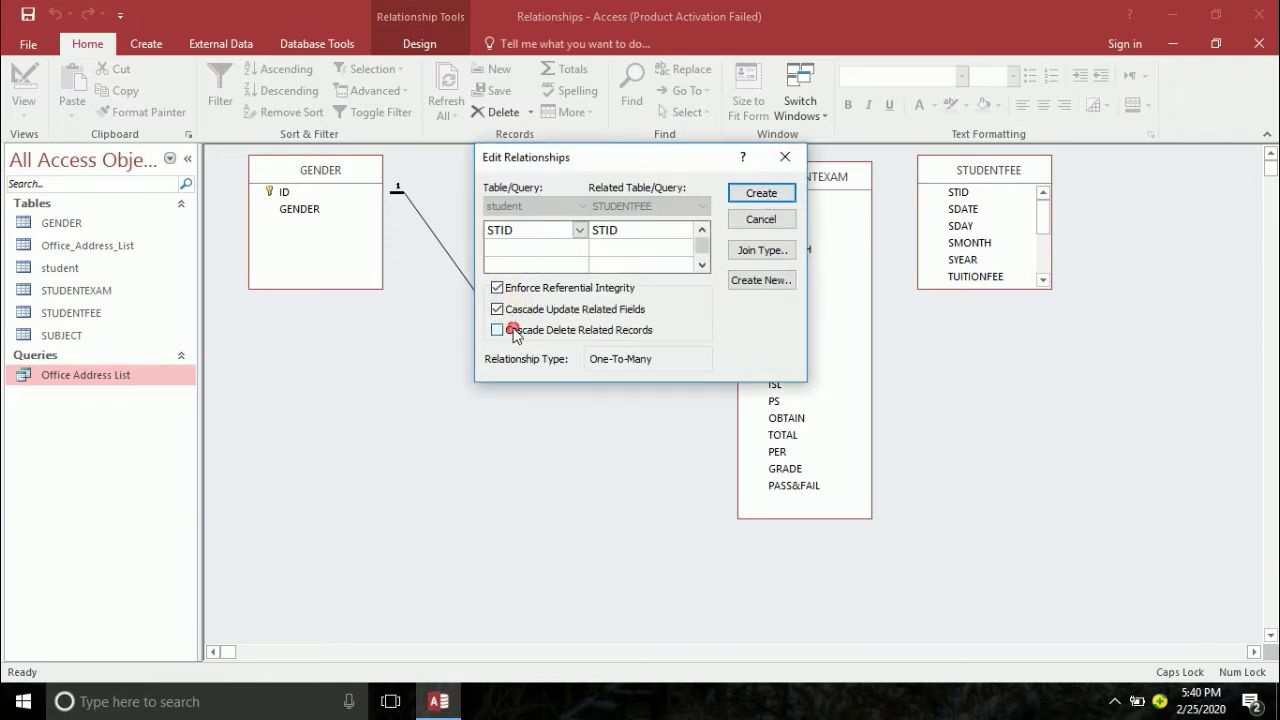
{"action": "left_click", "coordinate": [762, 193]}
{"action": "mouse_move", "coordinate": [803, 180]}
{"action": "left_mouse_down"}
{"action": "mouse_move", "coordinate": [714, 370]}
{"action": "mouse_move", "coordinate": [771, 400]}
{"action": "mouse_move", "coordinate": [890, 380]}
{"action": "left_mouse_up"}
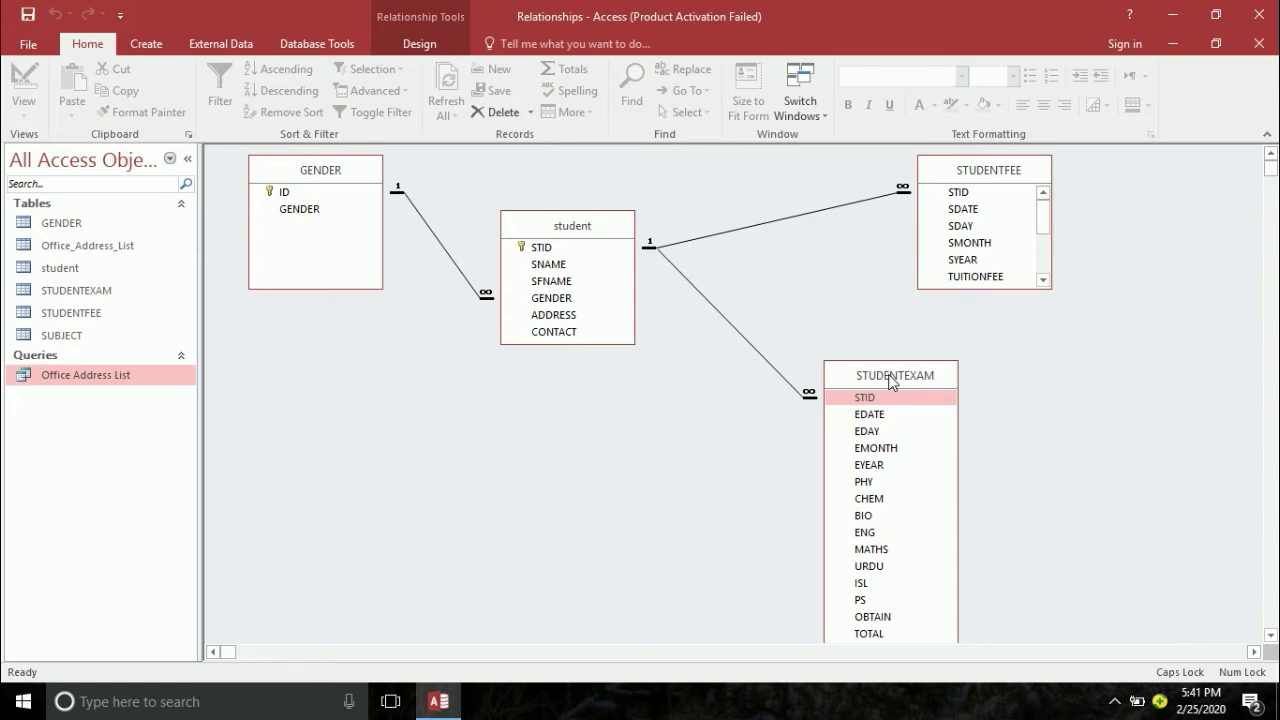
- Place STUDENTEXAM beside student, enlarge STUDENTFEE to show all fields, and close Relationships
{"action": "left_click_drag", "start_coordinate": [890, 382], "coordinate": [813, 258]}
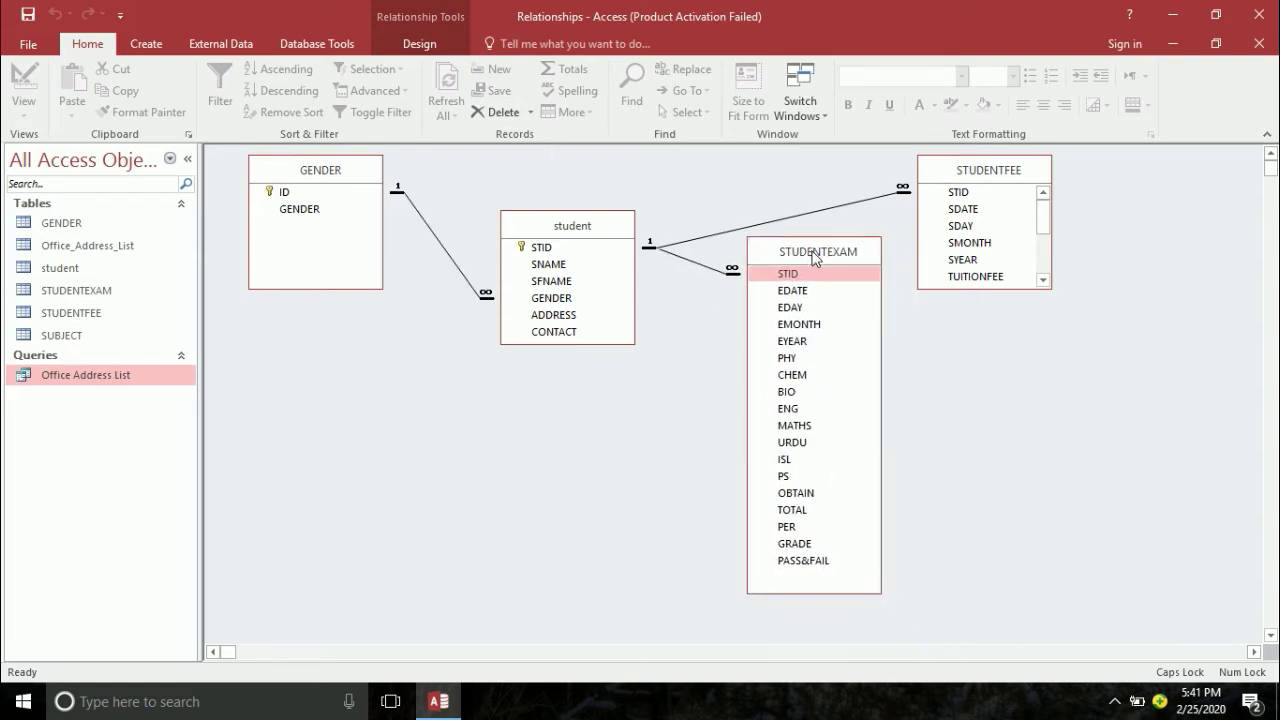
{"action": "left_click_drag", "start_coordinate": [977, 290], "coordinate": [989, 508]}
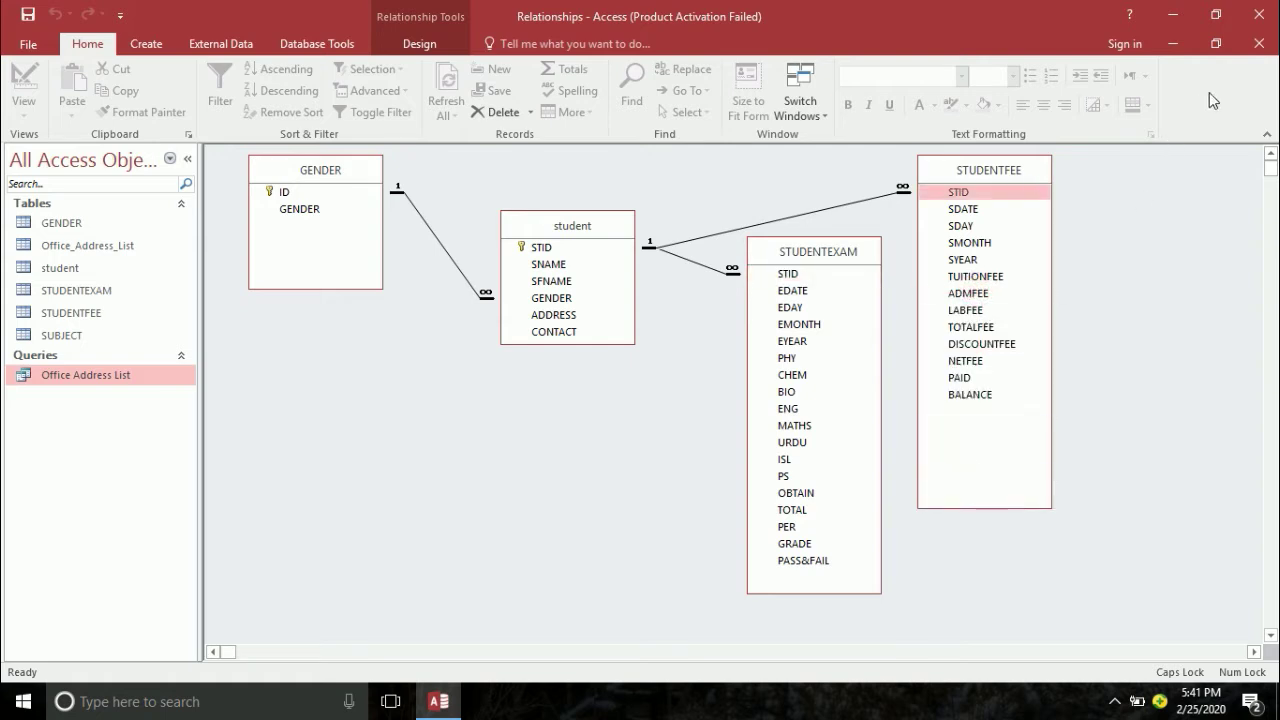
{"action": "left_click", "coordinate": [1259, 44]}
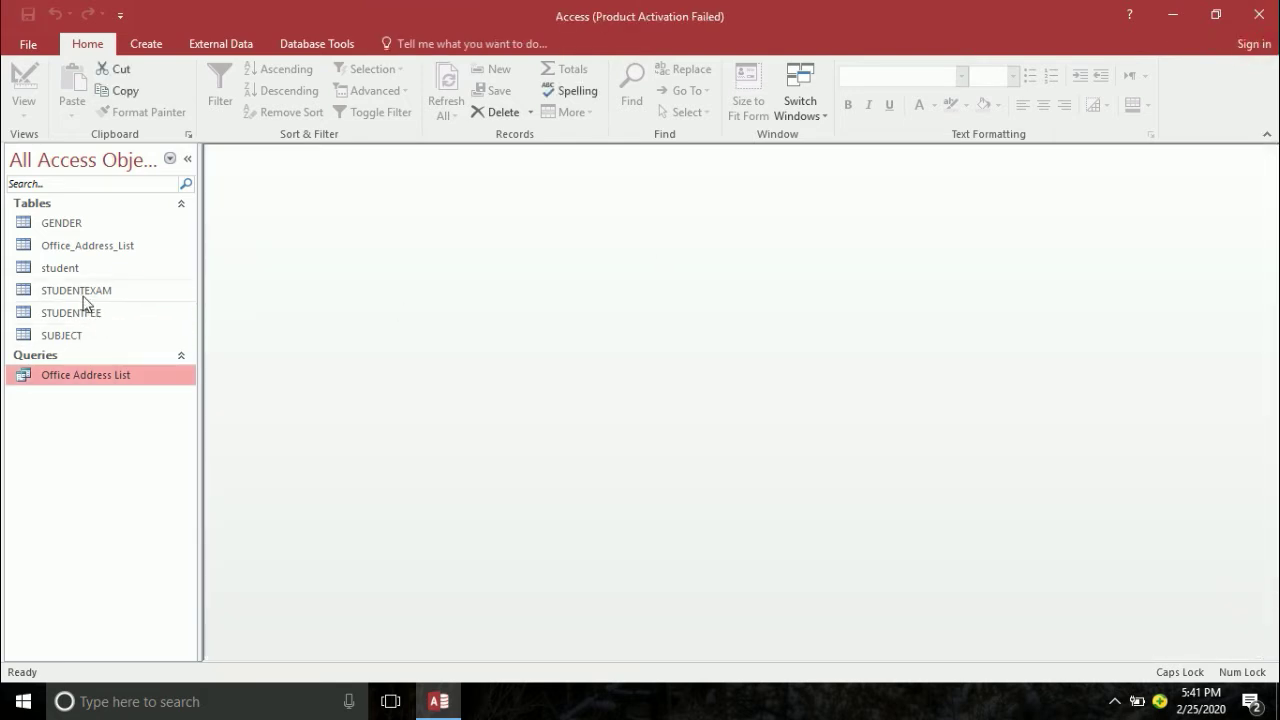
- Open the student table and enter the student's name, father's name and gender MALE
{"action": "double_click", "coordinate": [62, 274]}
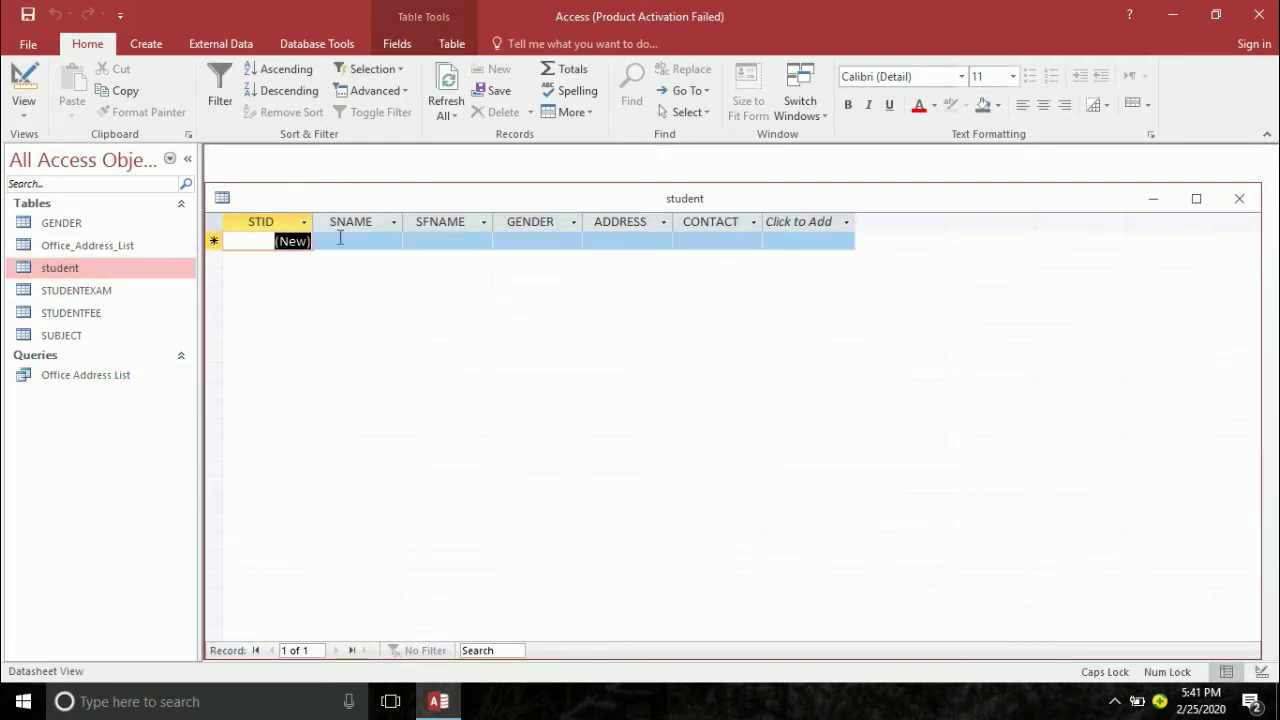
{"action": "left_click", "coordinate": [338, 240]}
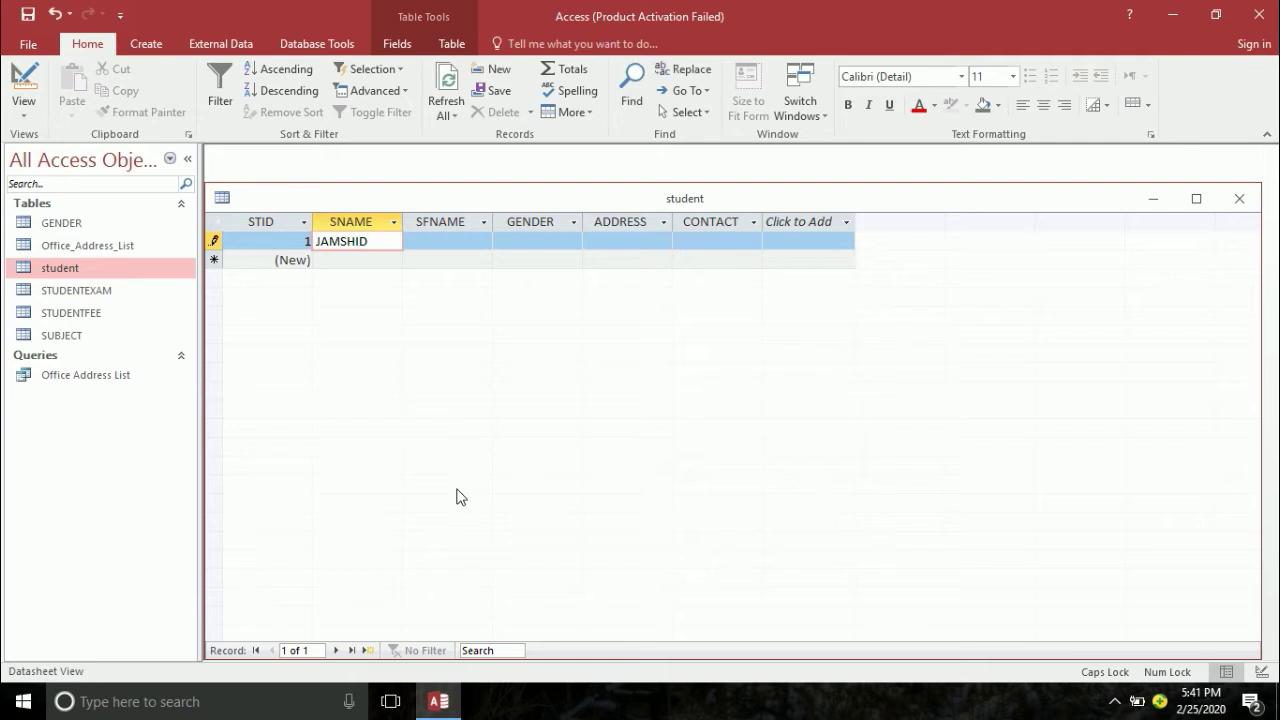
{"action": "key", "text": "Tab"}
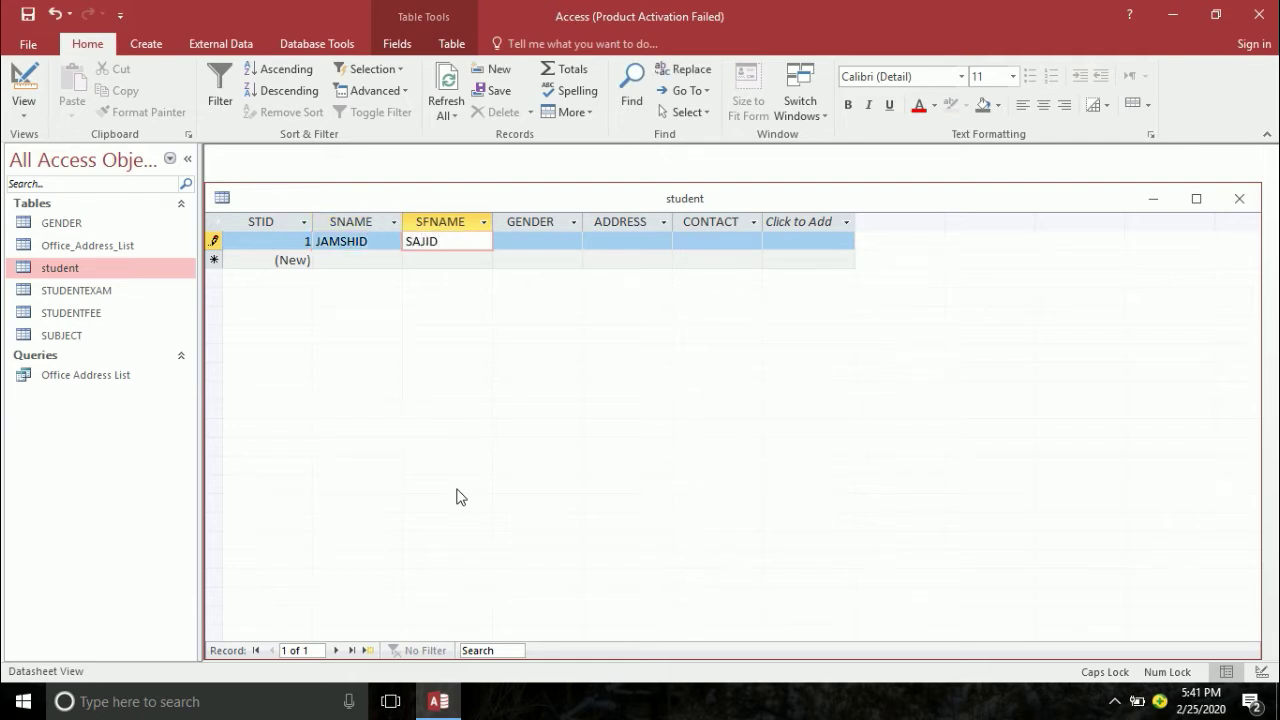
{"action": "key", "text": "Tab"}
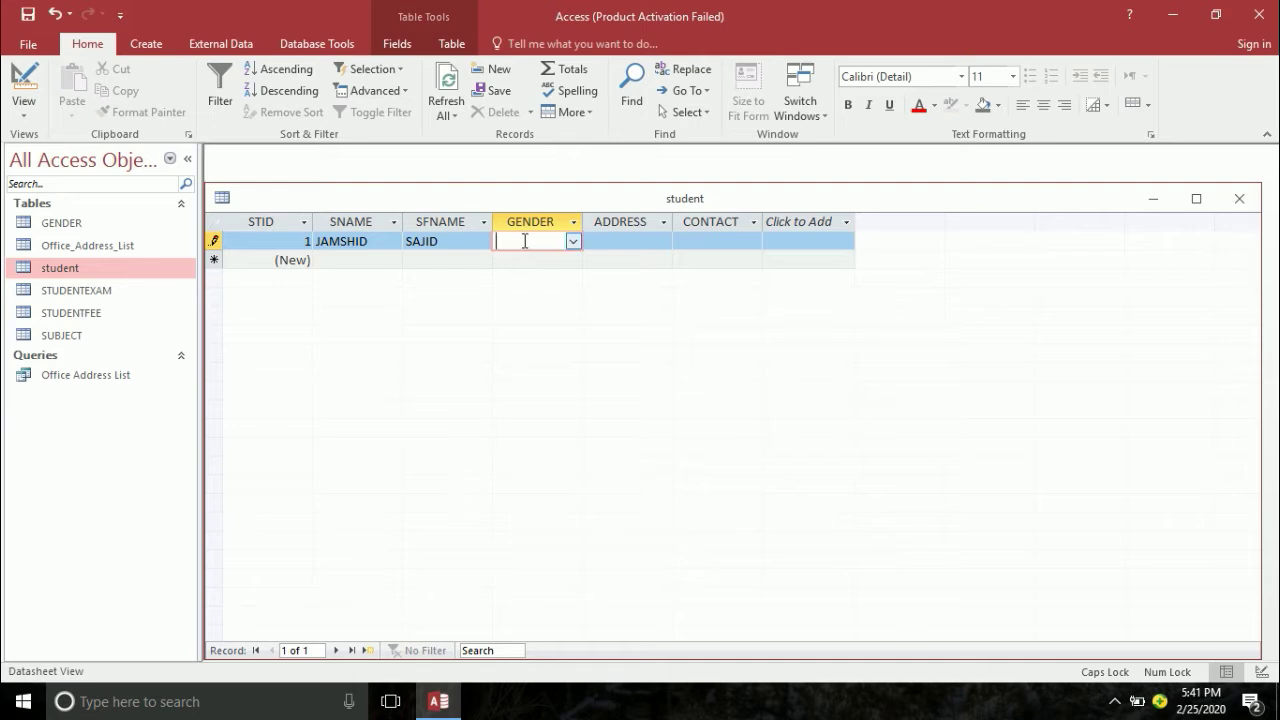
{"action": "left_click", "coordinate": [573, 241]}
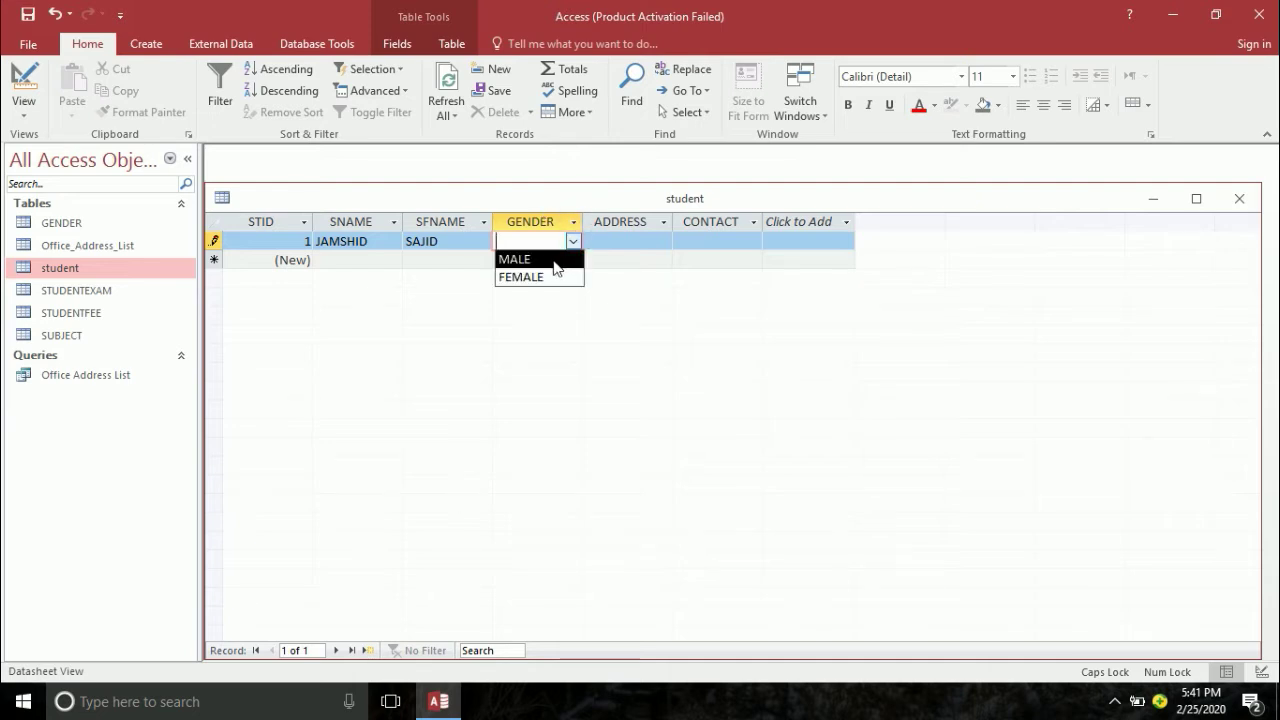
{"action": "left_click", "coordinate": [553, 260]}
- Enter the student's address and contact number, save the record, and expand it
{"action": "key", "text": "Tab"}
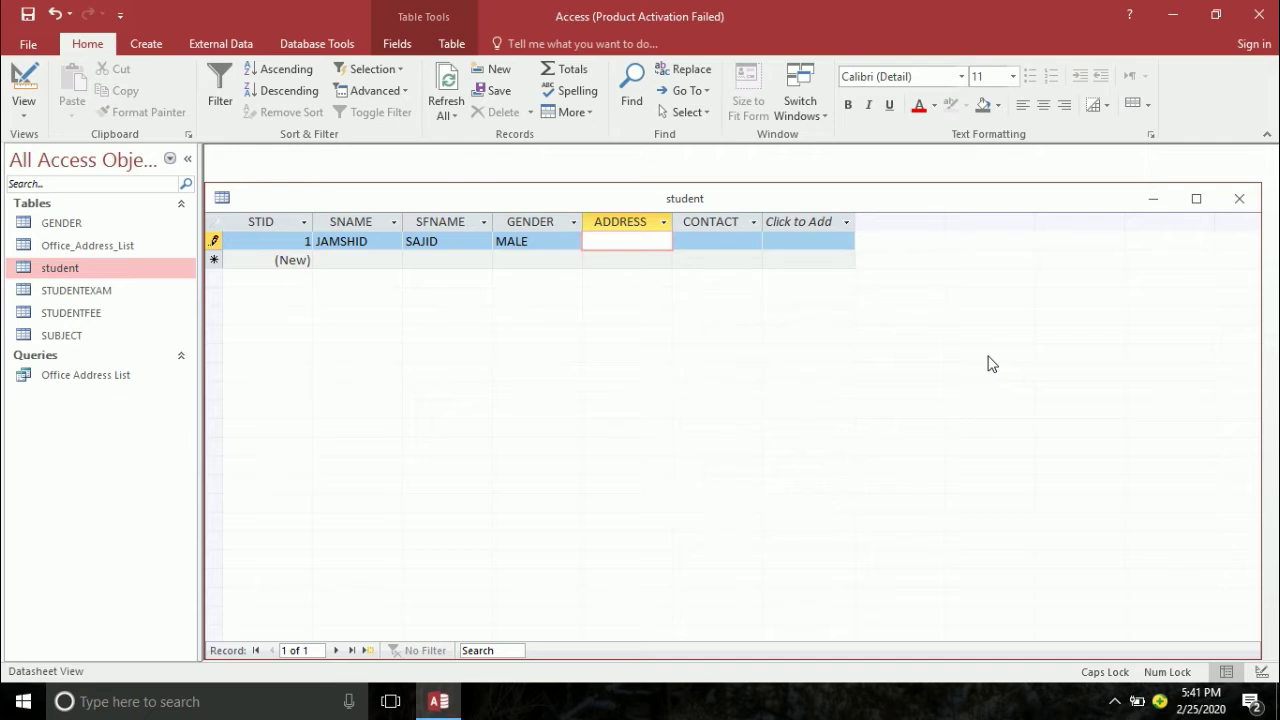
{"action": "type", "text": "SHASHOO"}
{"action": "key", "text": "Tab"}
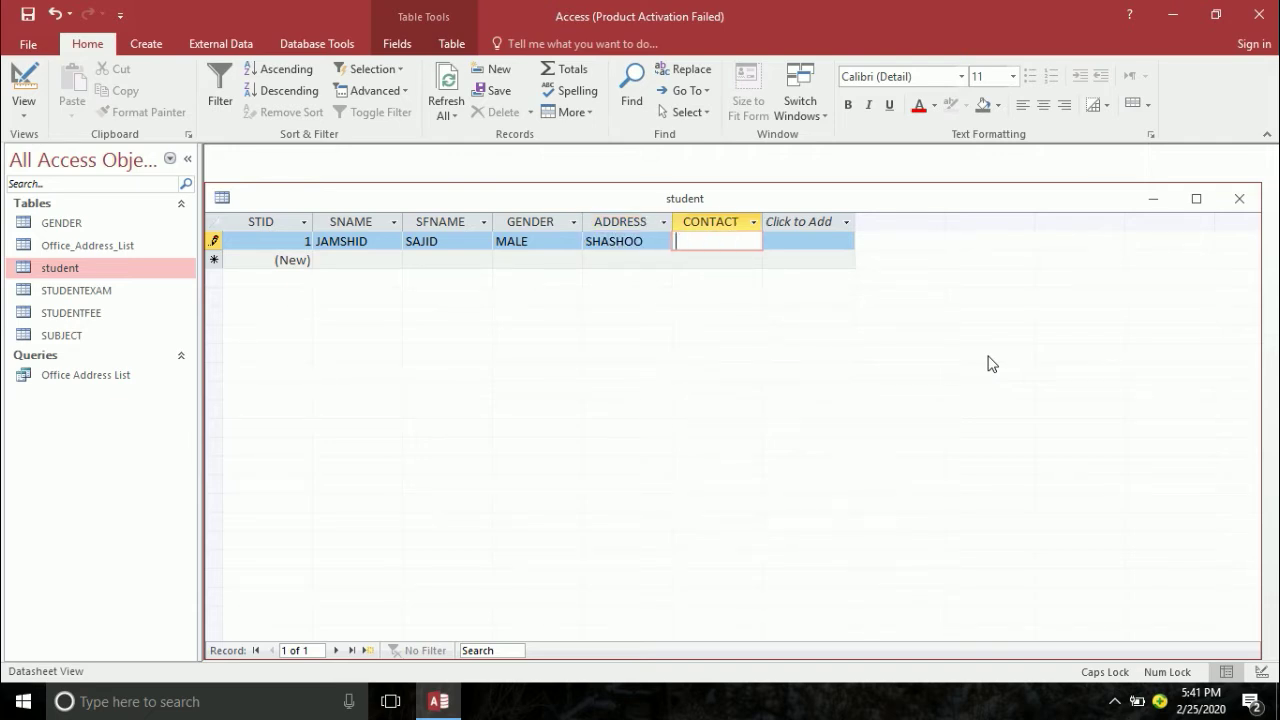
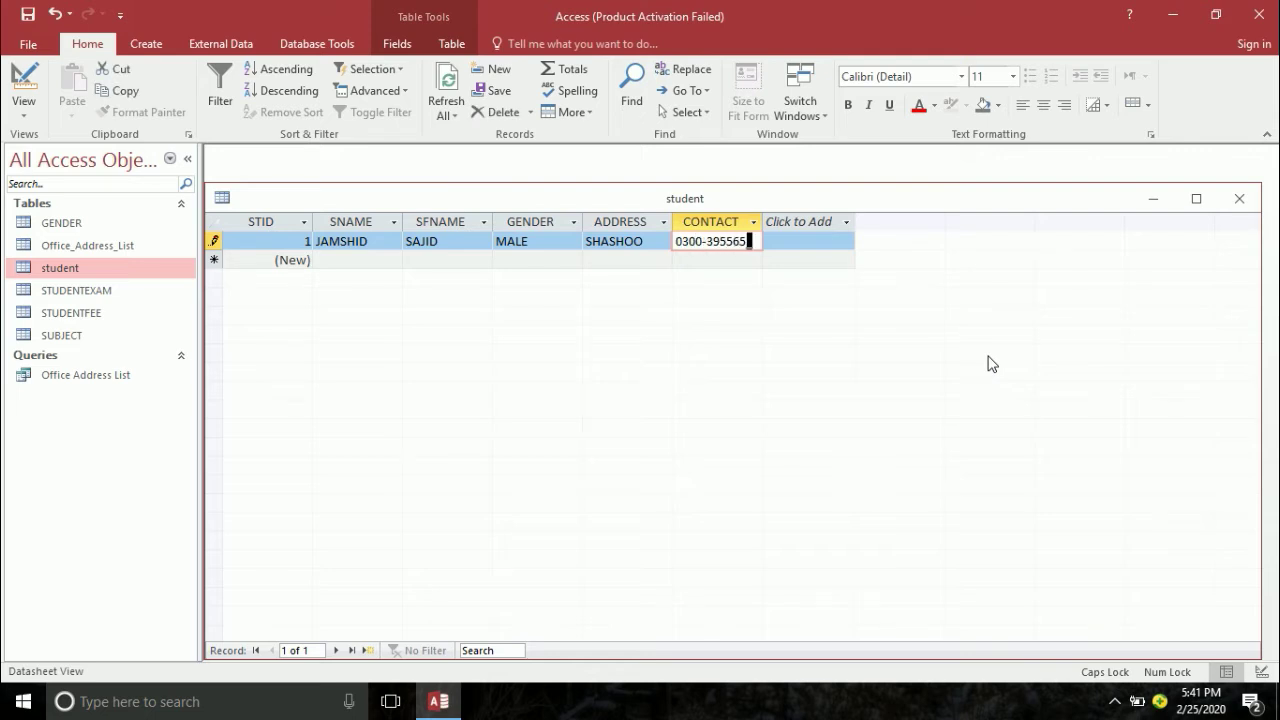
{"action": "key", "text": "Tab"}
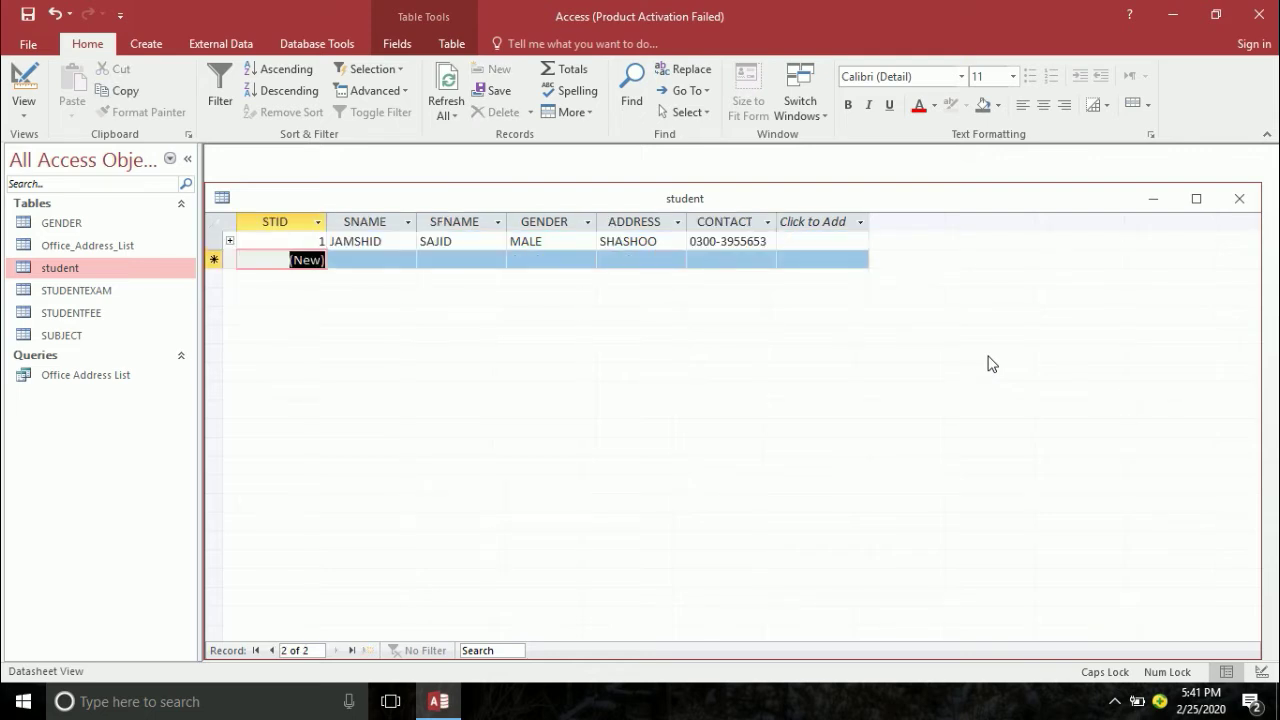
{"action": "left_click", "coordinate": [230, 241]}
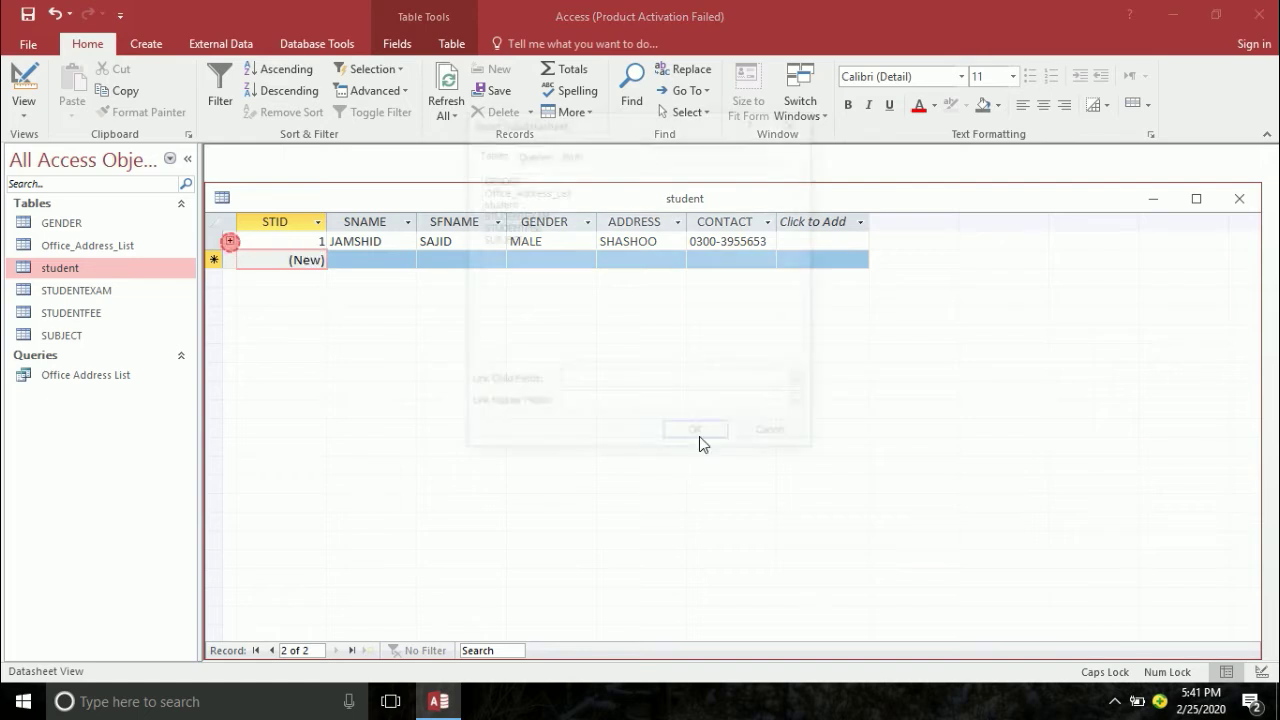
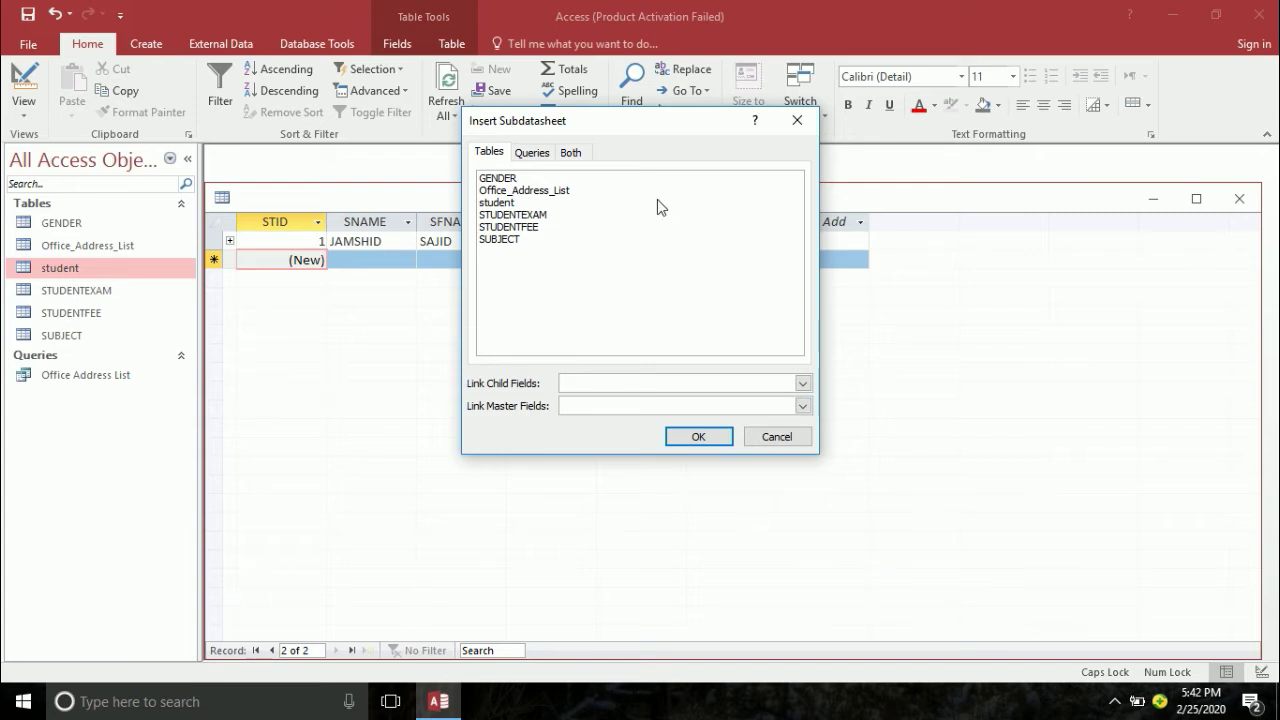
- Insert STUDENTFEE as the student table's subdatasheet, linked on STID
{"action": "left_click", "coordinate": [521, 215]}
{"action": "left_click", "coordinate": [518, 227]}
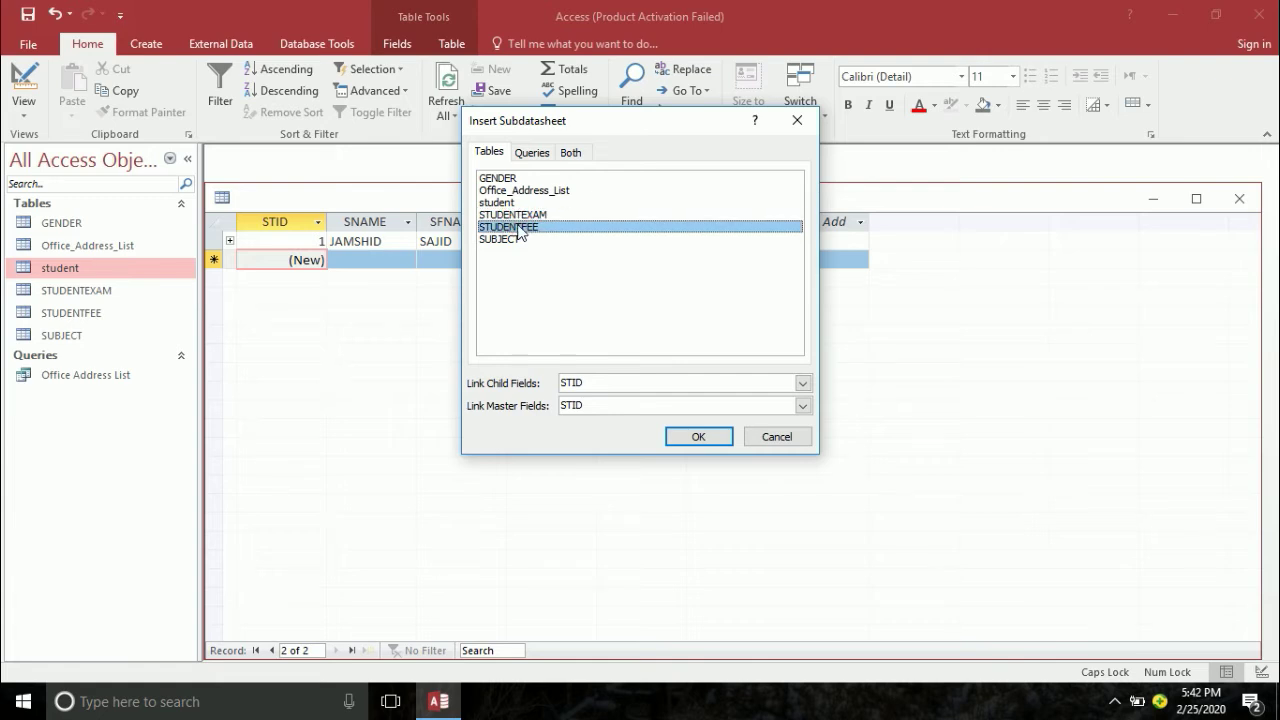
{"action": "left_click", "coordinate": [509, 230]}
{"action": "left_click", "coordinate": [697, 437]}
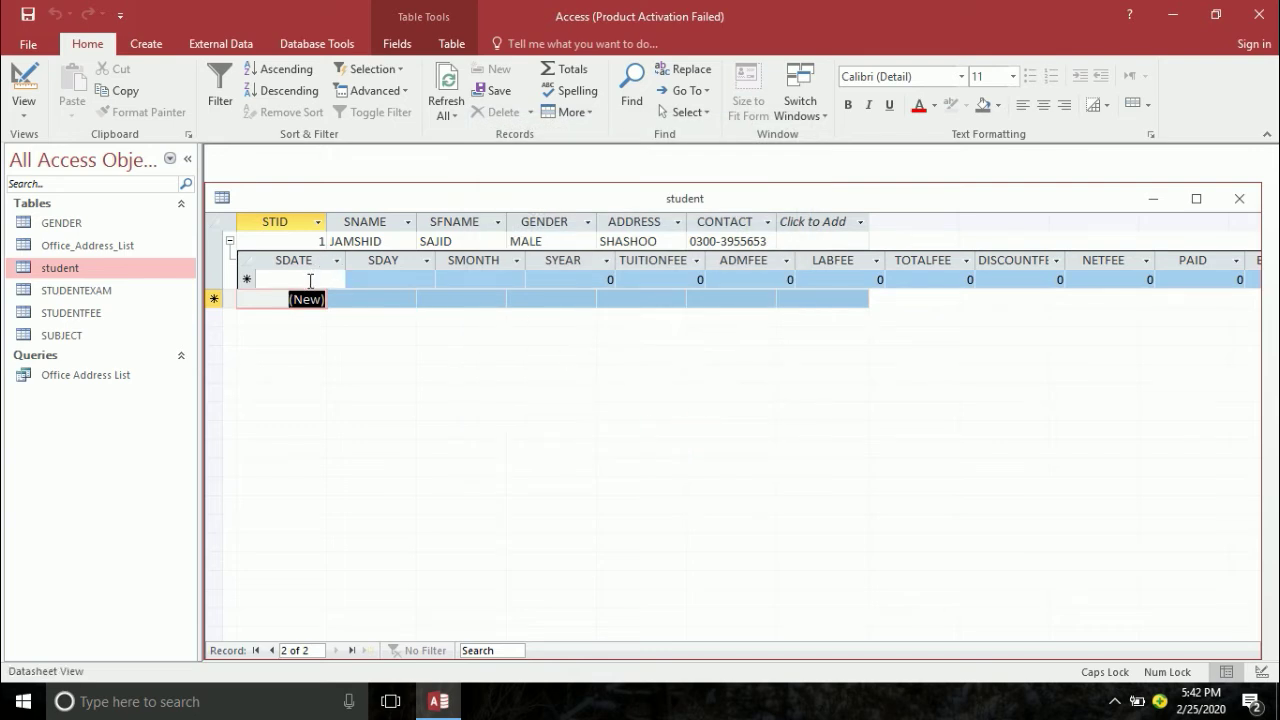
- Add a fee record dated 2/25/2020 with fees 500, 250, 50 and total 60
{"action": "left_click", "coordinate": [307, 280]}
{"action": "type", "text": "2/25/2020"}
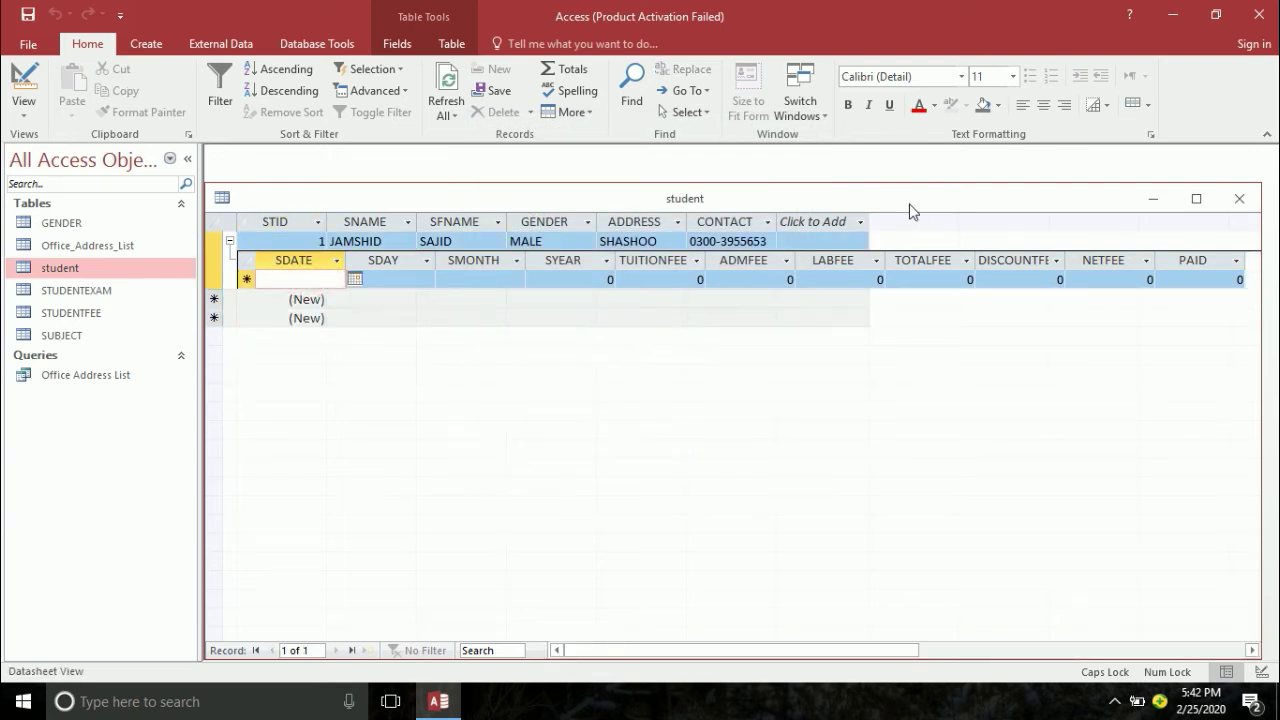
{"action": "key", "text": "Tab"}
{"action": "key", "text": "Tab"}
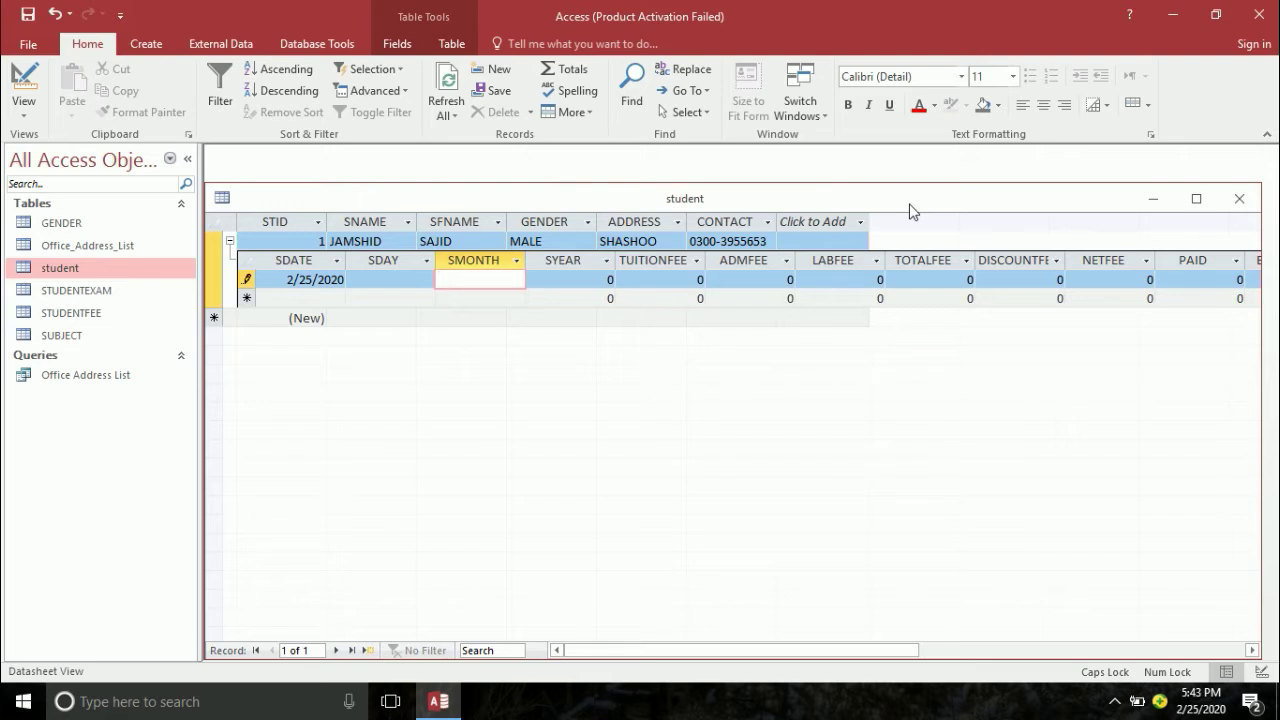
{"action": "key", "text": "Tab"}
{"action": "key", "text": "Tab"}
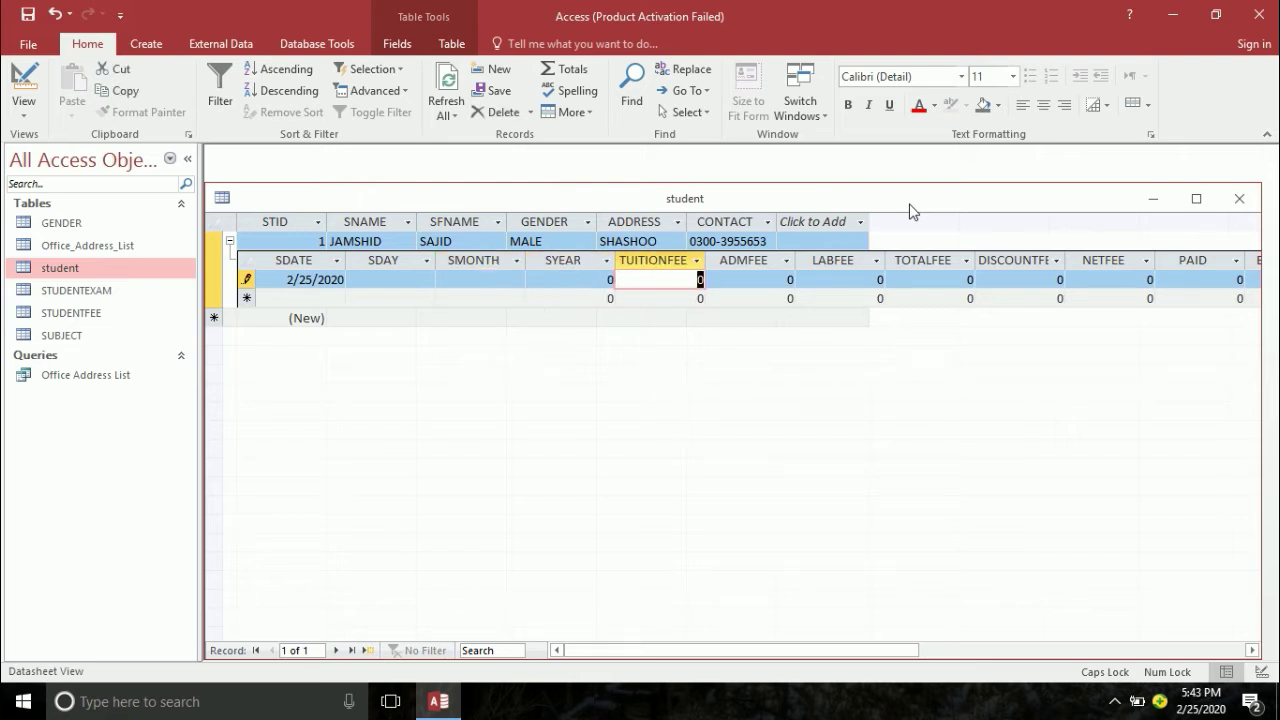
{"action": "type", "text": "500"}
{"action": "key", "text": "Tab"}
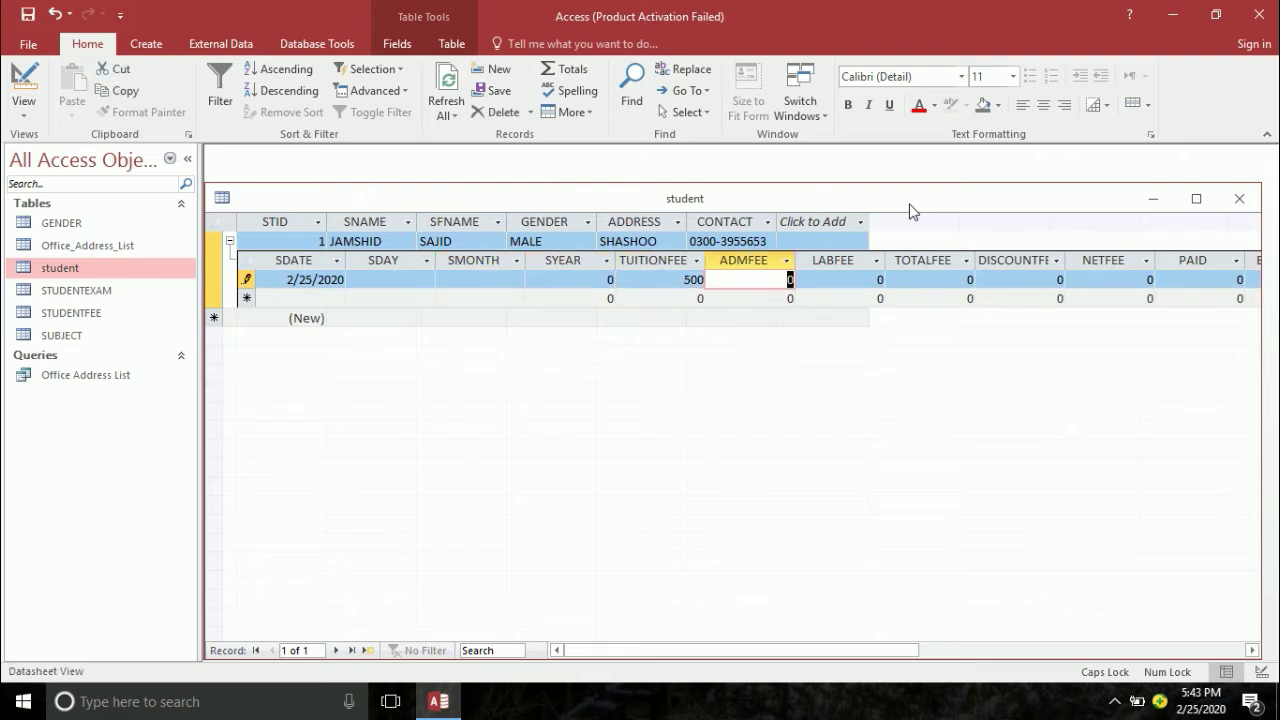
{"action": "type", "text": "250"}
{"action": "key", "text": "Tab"}
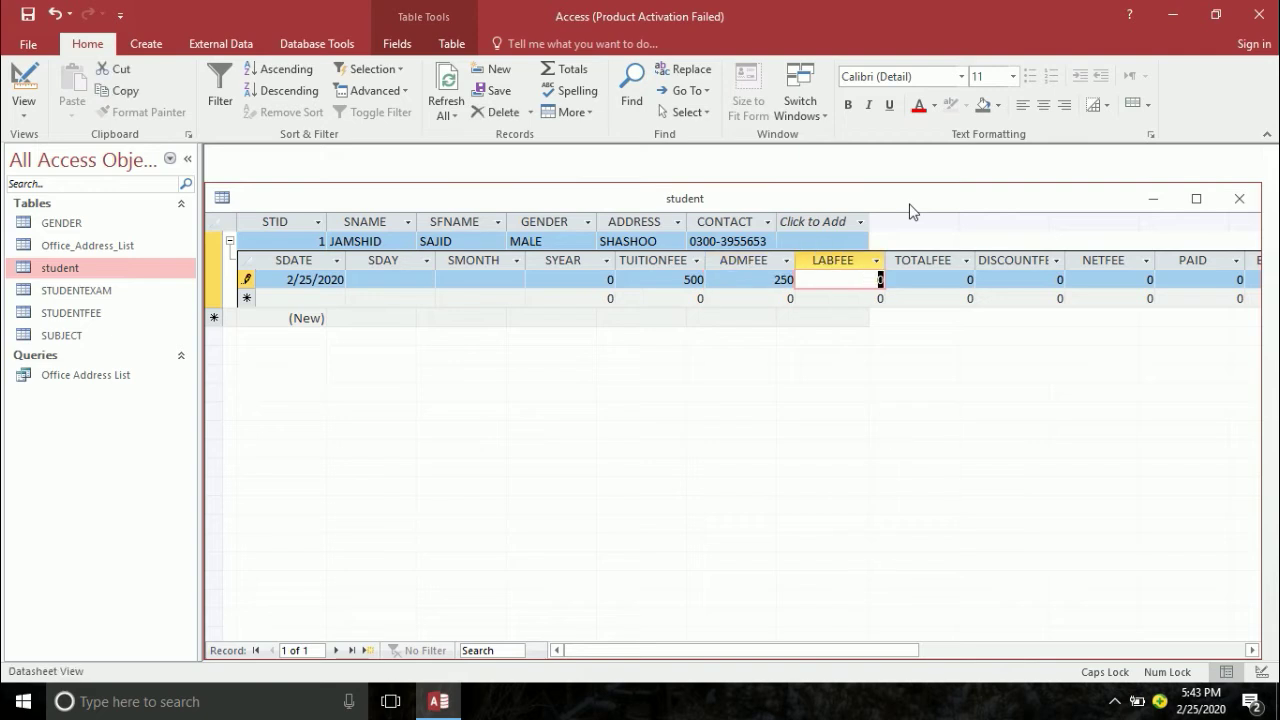
{"action": "type", "text": "50"}
{"action": "key", "text": "Tab"}
{"action": "type", "text": "60"}
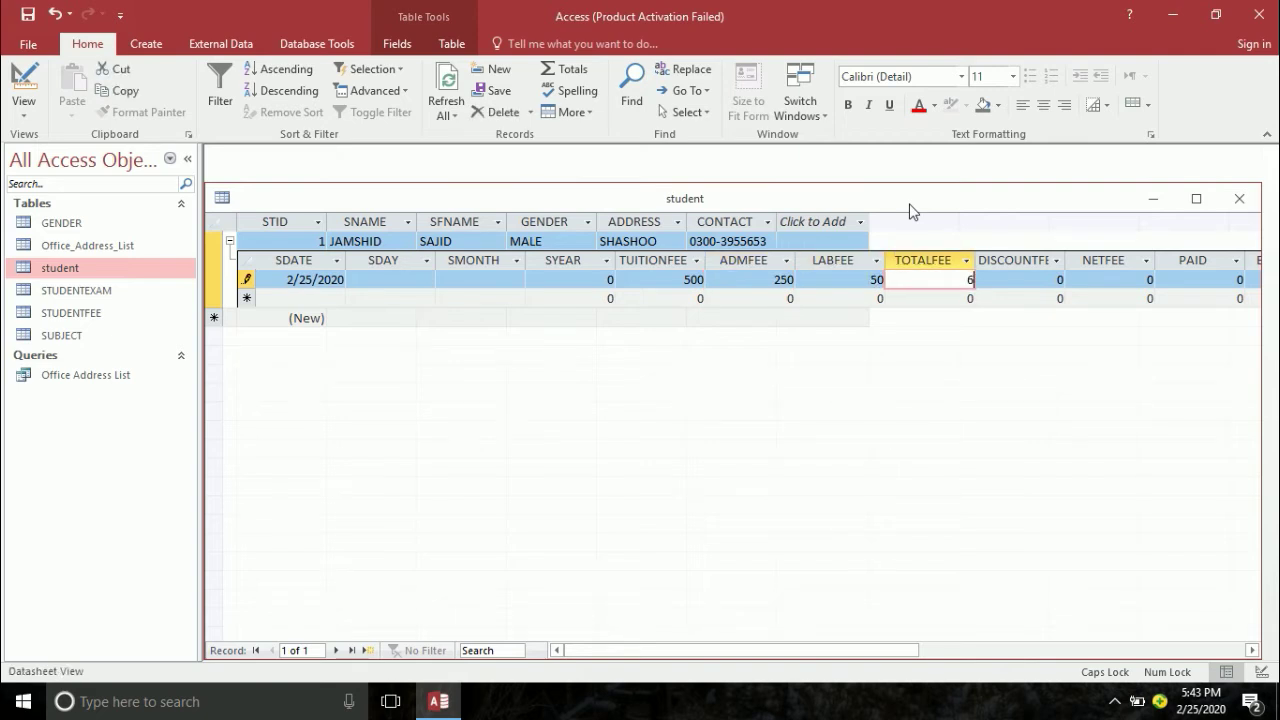
{"action": "key", "text": "Tab"}
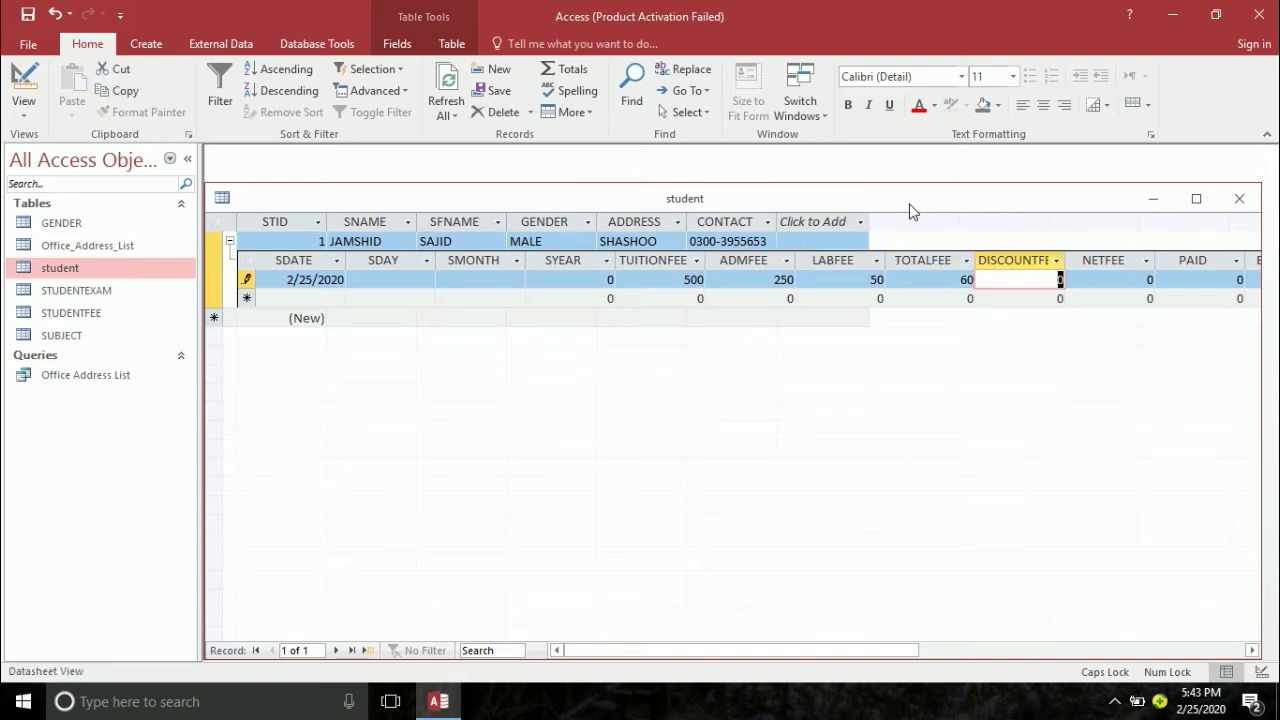
{"action": "key", "text": "Tab"}
{"action": "key", "text": "Tab"}
{"action": "key", "text": "Tab"}
{"action": "key", "text": "Tab"}
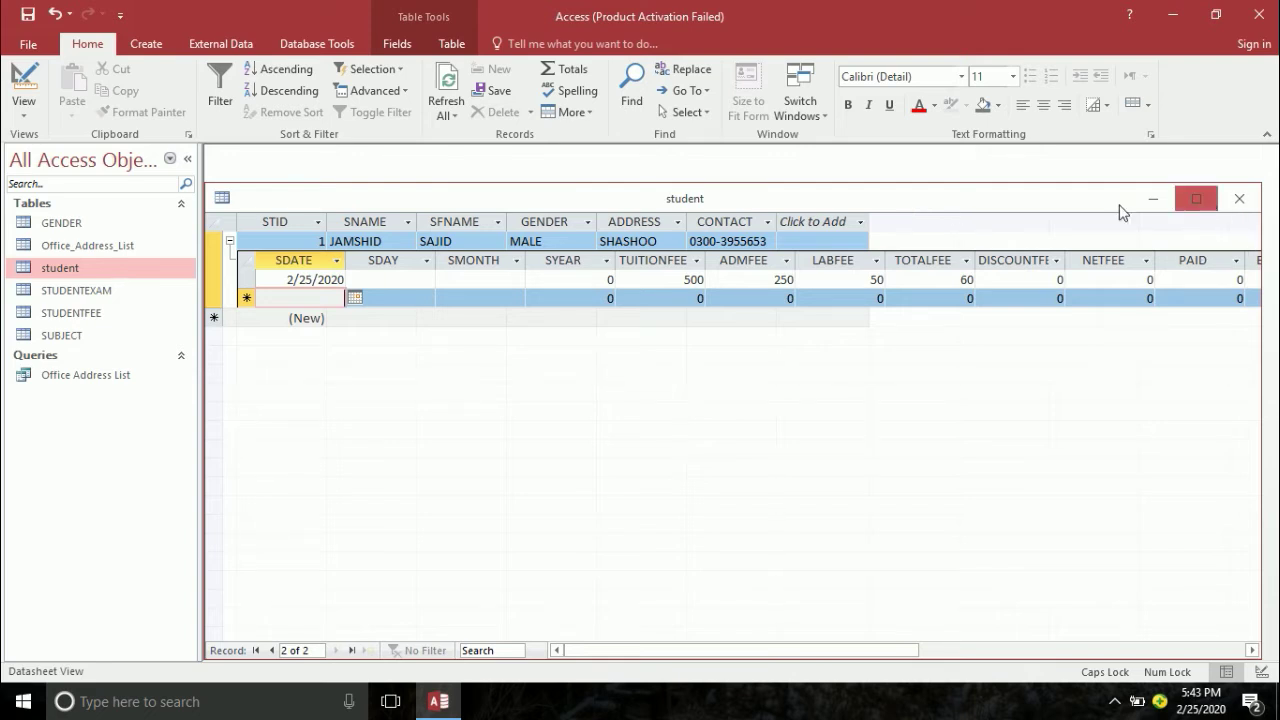
- Collapse the fee subdatasheet and close the student table, saving its layout
{"action": "left_click", "coordinate": [228, 241]}
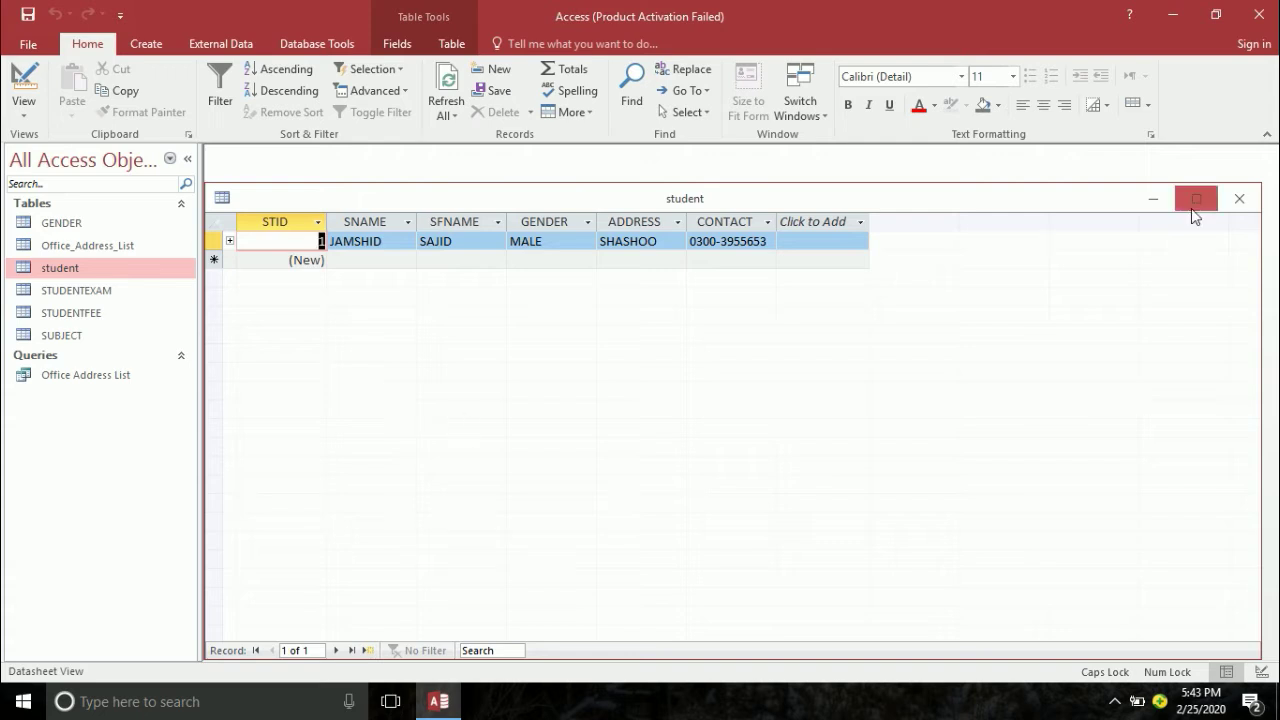
{"action": "left_click", "coordinate": [1240, 200]}
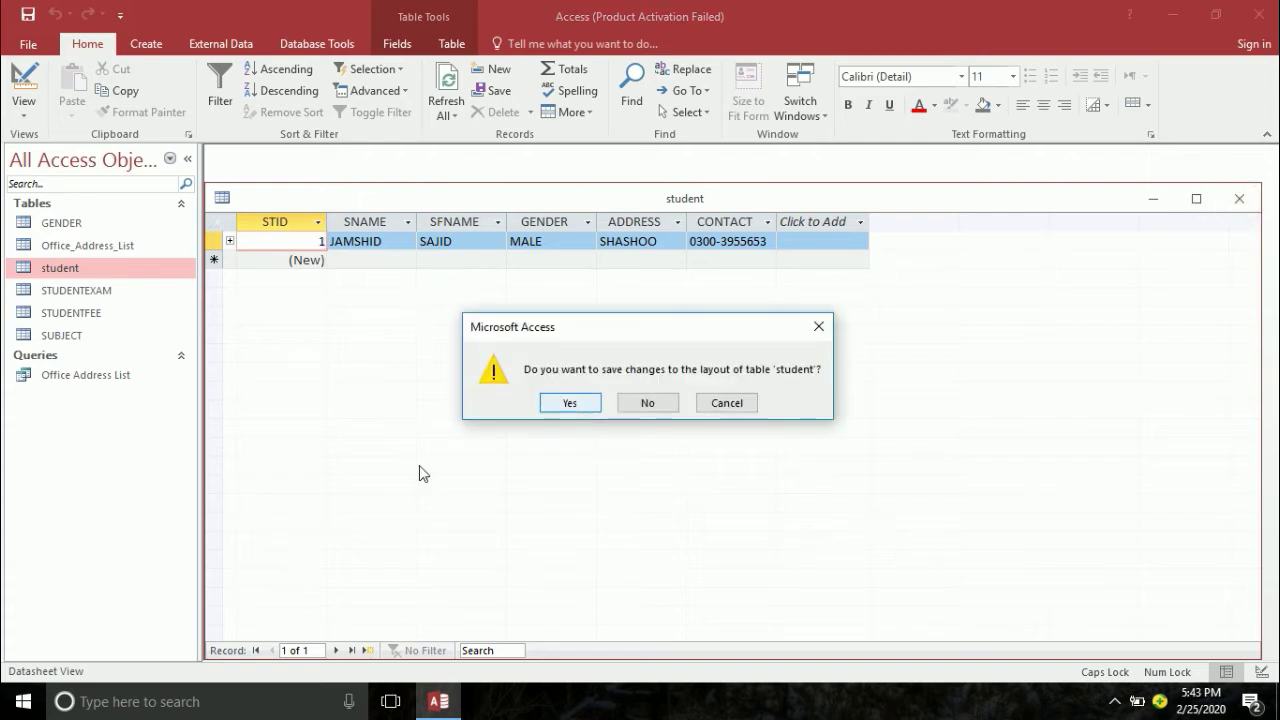
{"action": "left_click", "coordinate": [575, 401]}
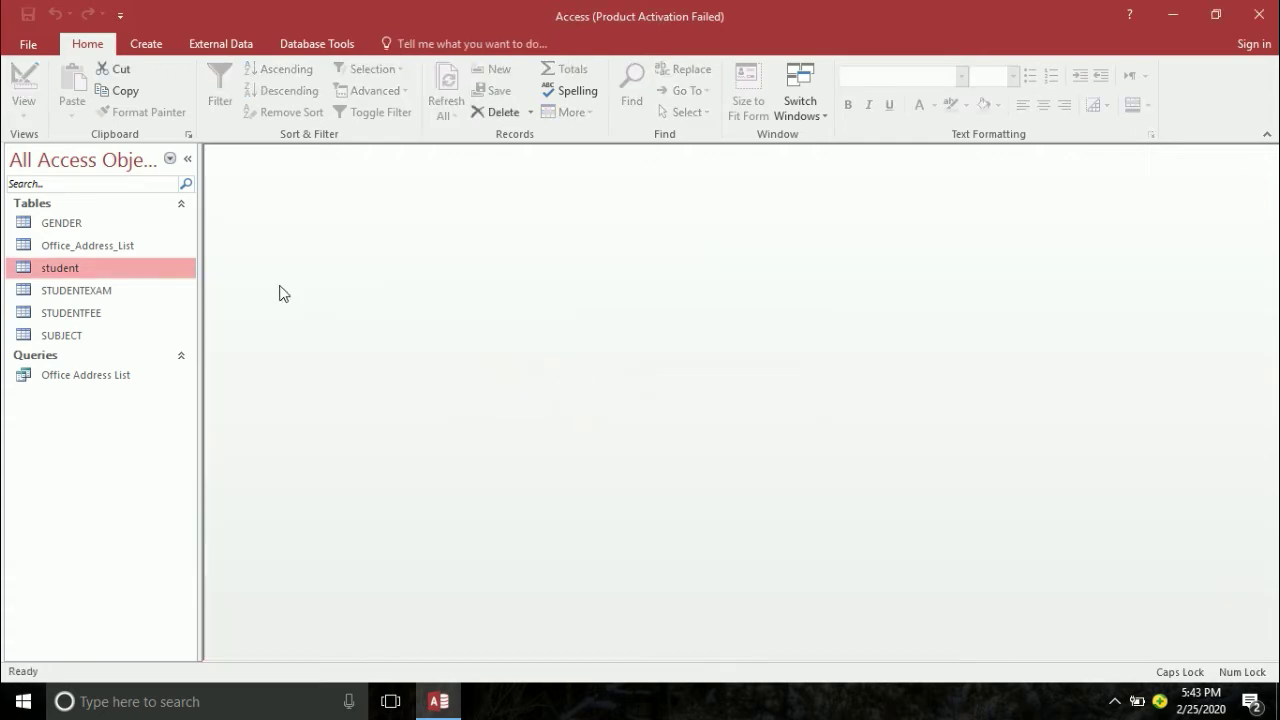
{"action": "right_click", "coordinate": [70, 272]}
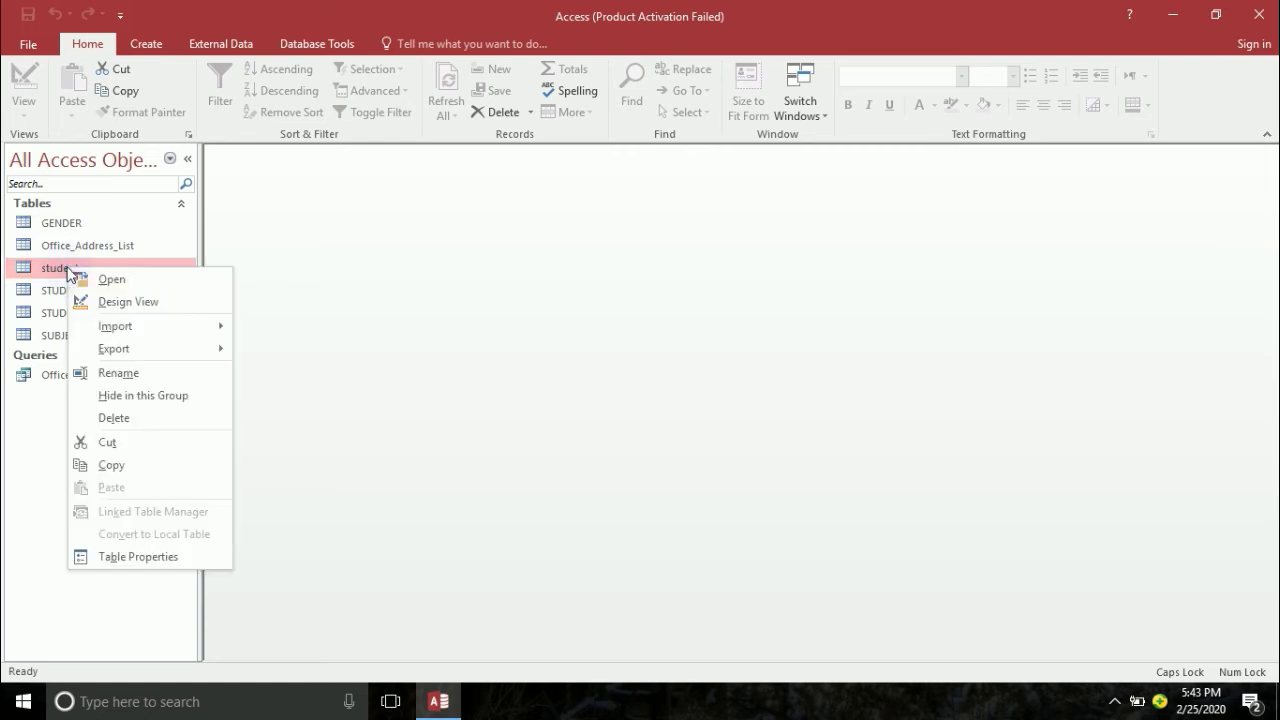
- In the student table's design, caption the SNAME field 'STUDENT NAME'
{"action": "left_click", "coordinate": [120, 299]}
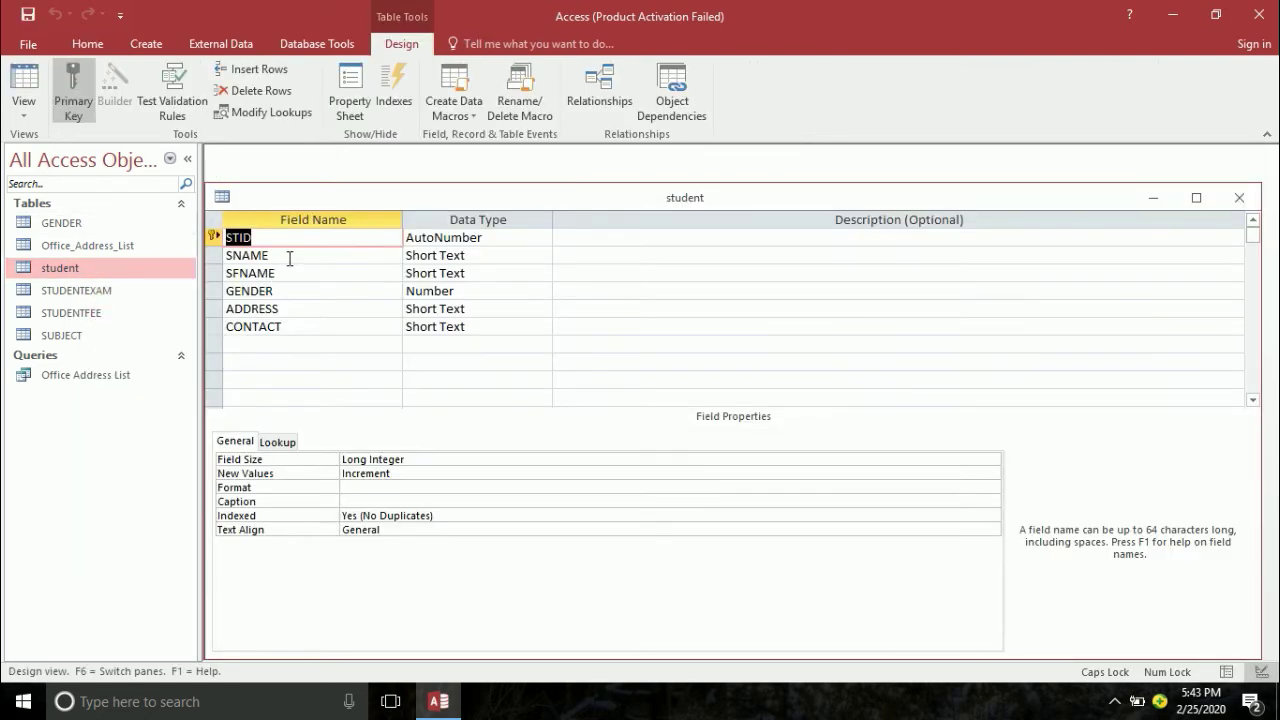
{"action": "left_click", "coordinate": [288, 256]}
{"action": "left_click", "coordinate": [354, 503]}
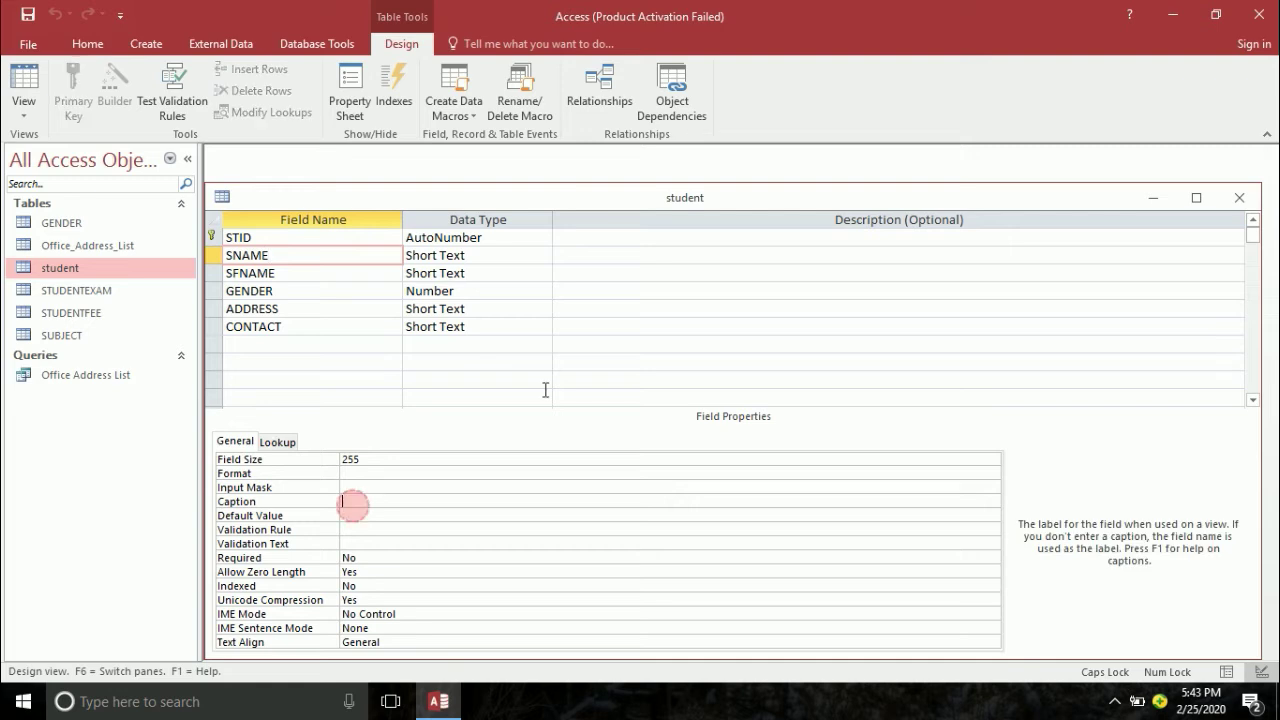
{"action": "type", "text": "STUDENT NAME"}
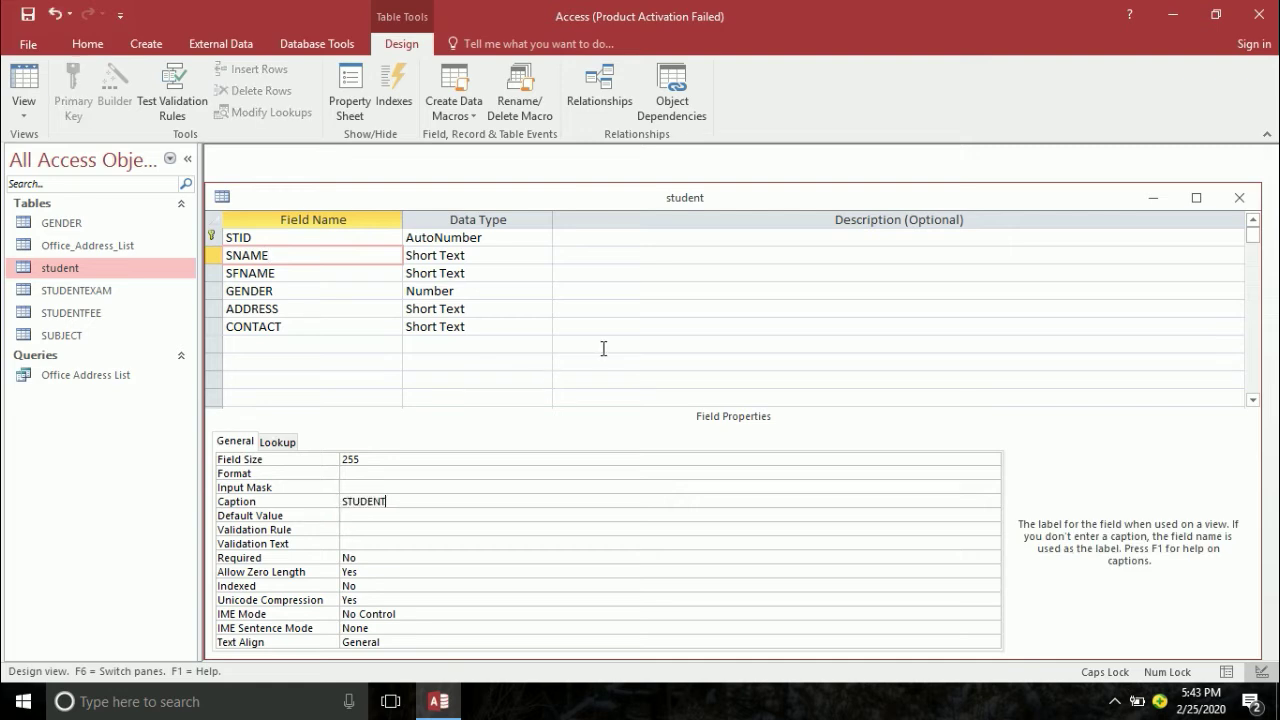
{"action": "key", "text": "Return"}
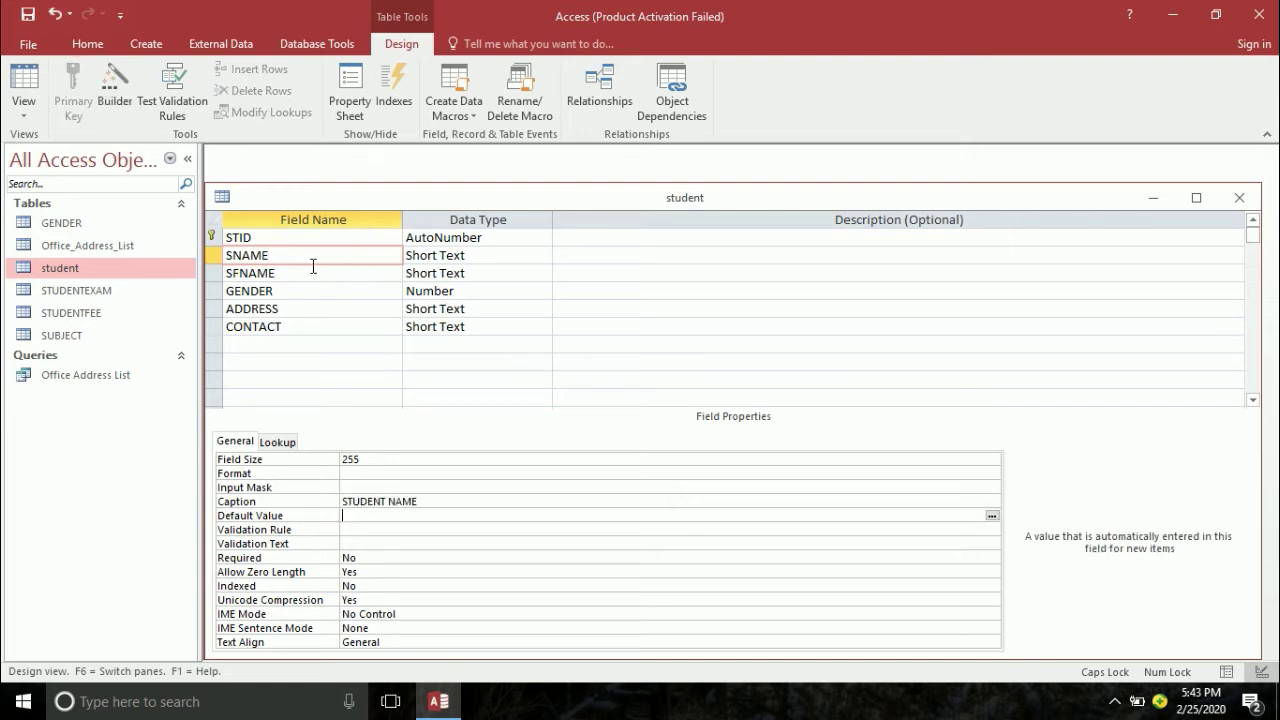
- Caption SFNAME 'FATHER NAME', then save and close the student design
{"action": "left_click", "coordinate": [311, 268]}
{"action": "left_click", "coordinate": [379, 504]}
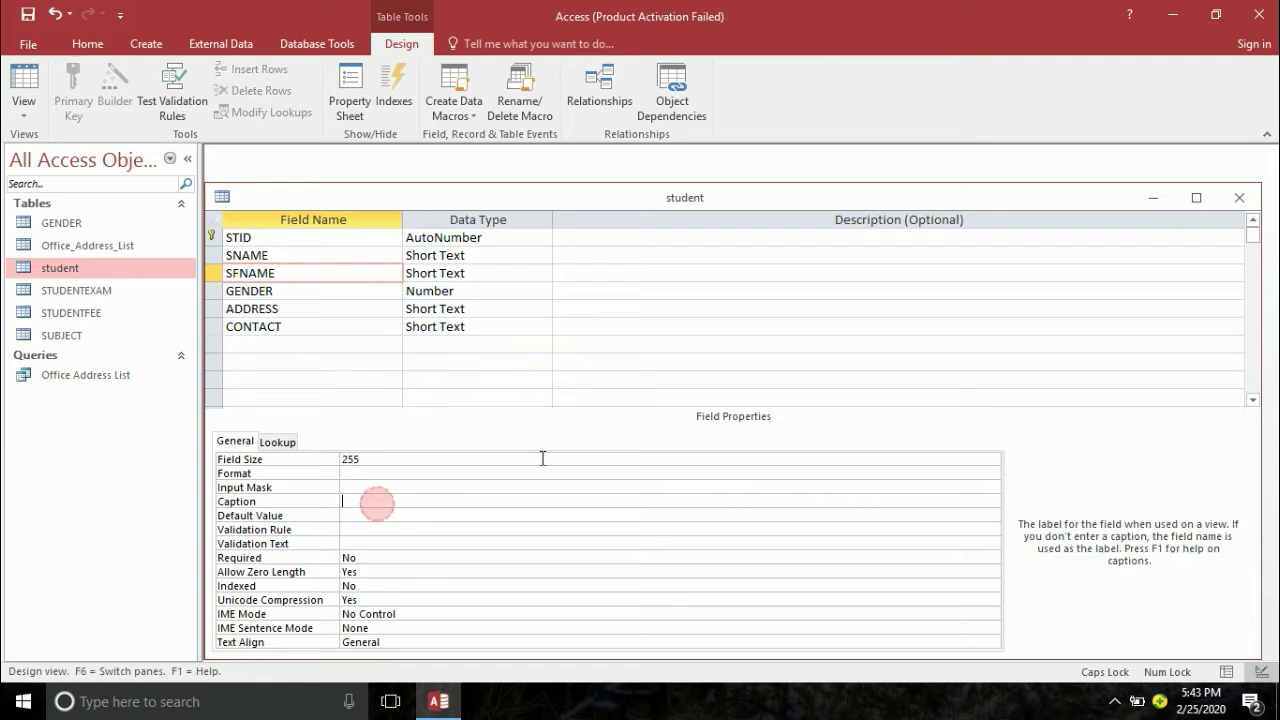
{"action": "type", "text": "FA"}
{"action": "type", "text": "THER NAME"}
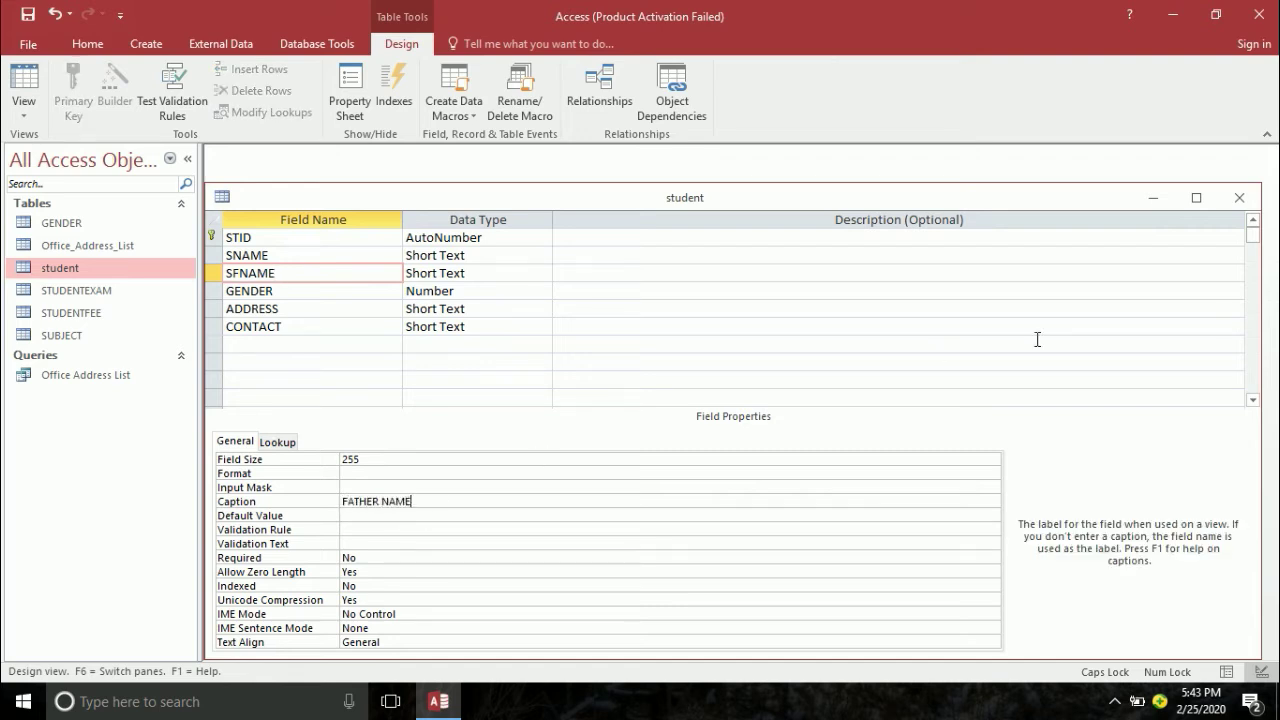
{"action": "key", "text": "Return"}
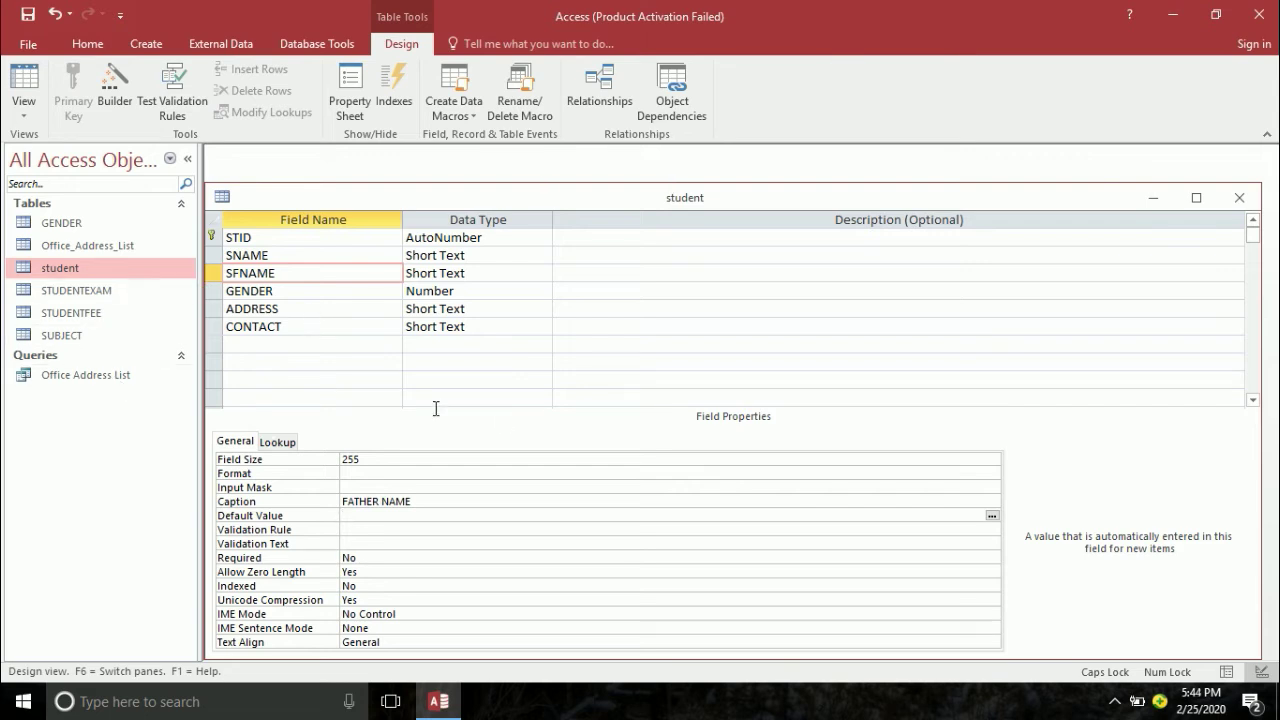
{"action": "key", "text": "ctrl+w"}
{"action": "left_click", "coordinate": [572, 403]}
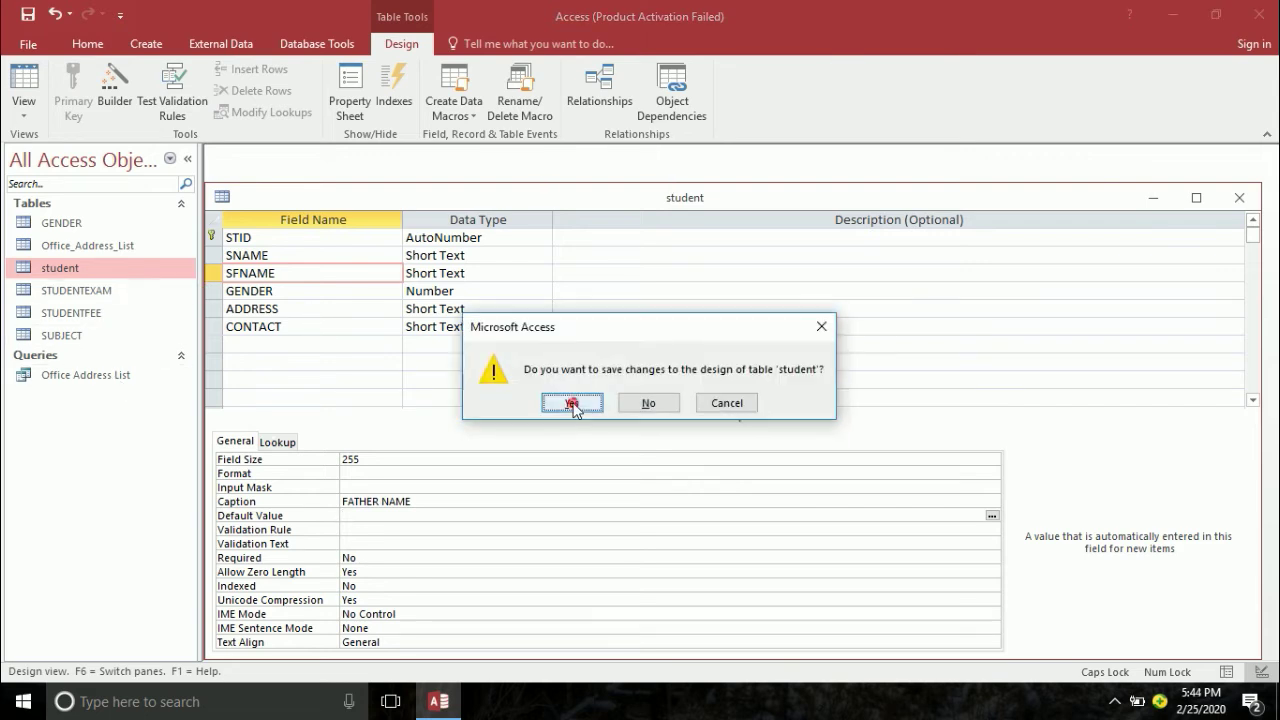
{"action": "left_click", "coordinate": [61, 289]}
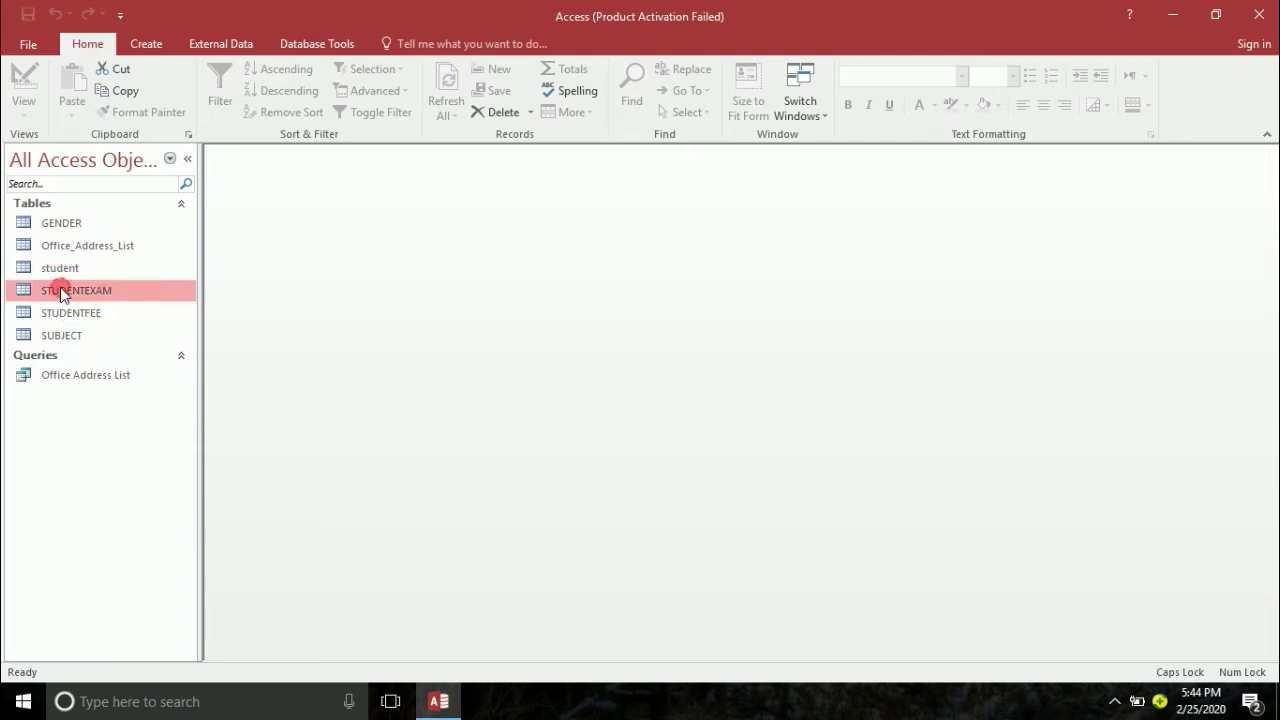
- In STUDENTEXAM's design, caption the EDATE field 'DATE'
{"action": "right_click", "coordinate": [61, 289]}
{"action": "left_click", "coordinate": [95, 321]}
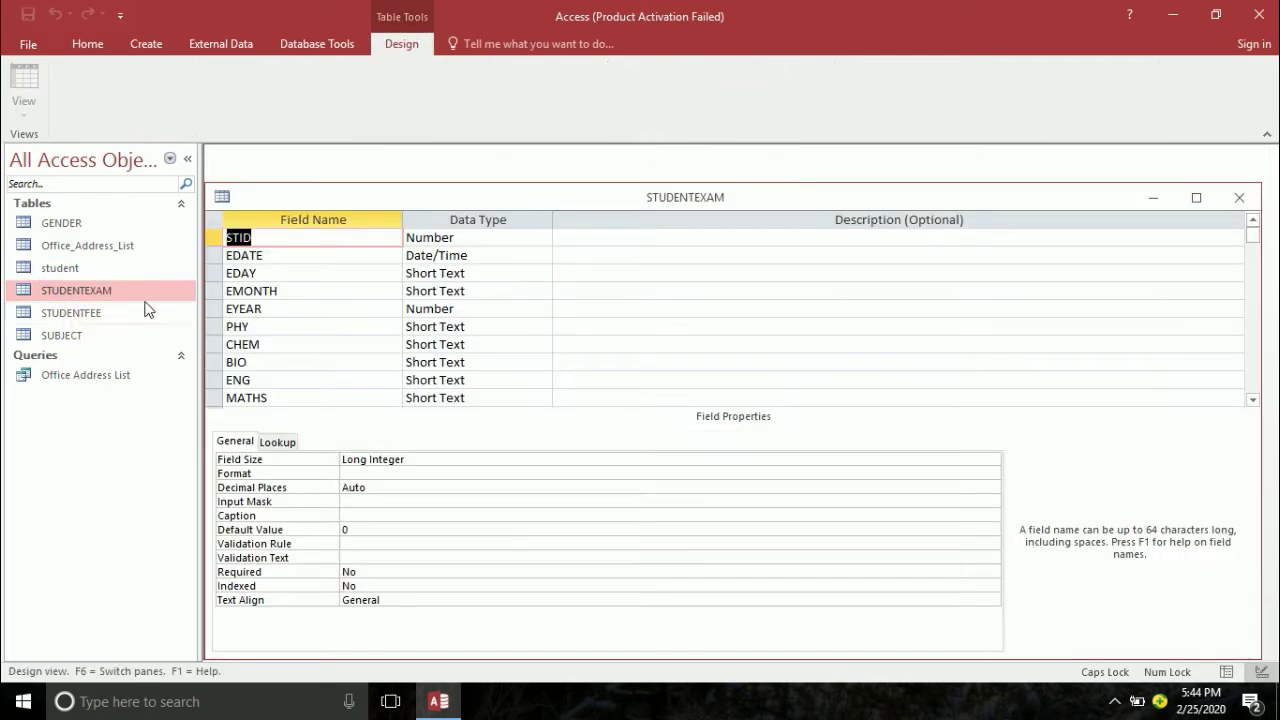
{"action": "left_click", "coordinate": [268, 256]}
{"action": "left_click", "coordinate": [370, 460]}
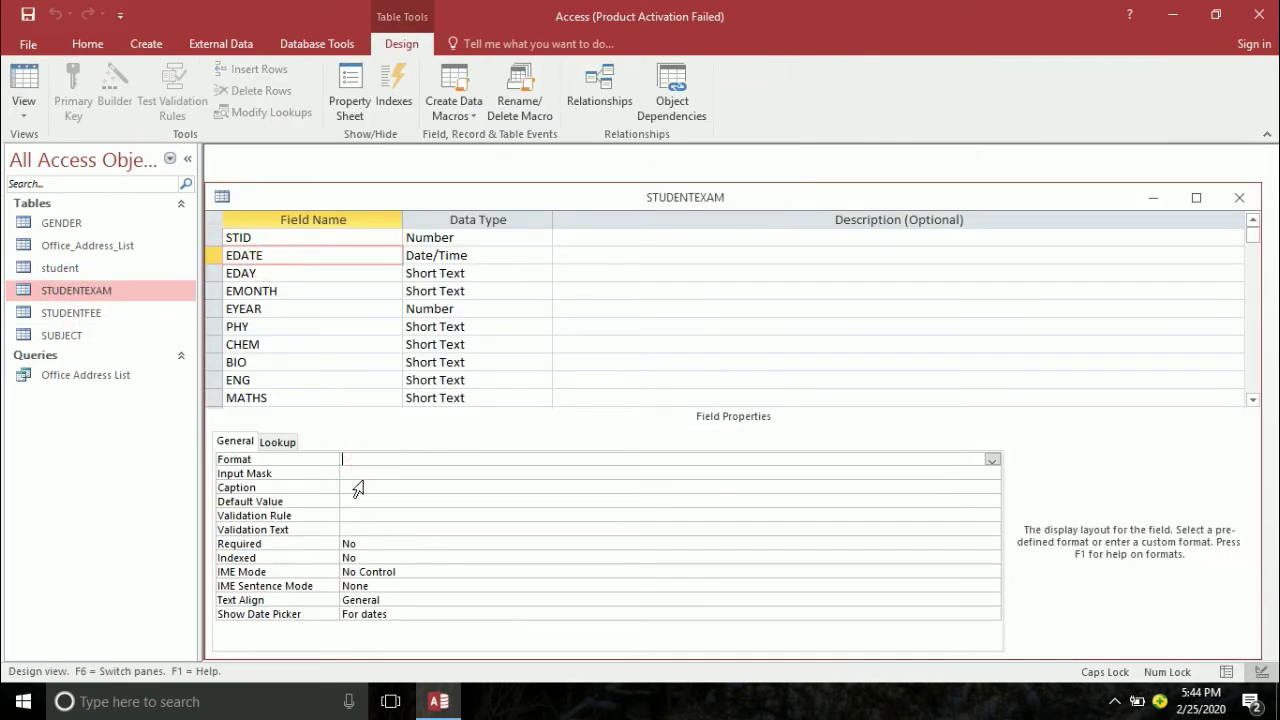
{"action": "left_click", "coordinate": [362, 488]}
{"action": "type", "text": "DATE"}
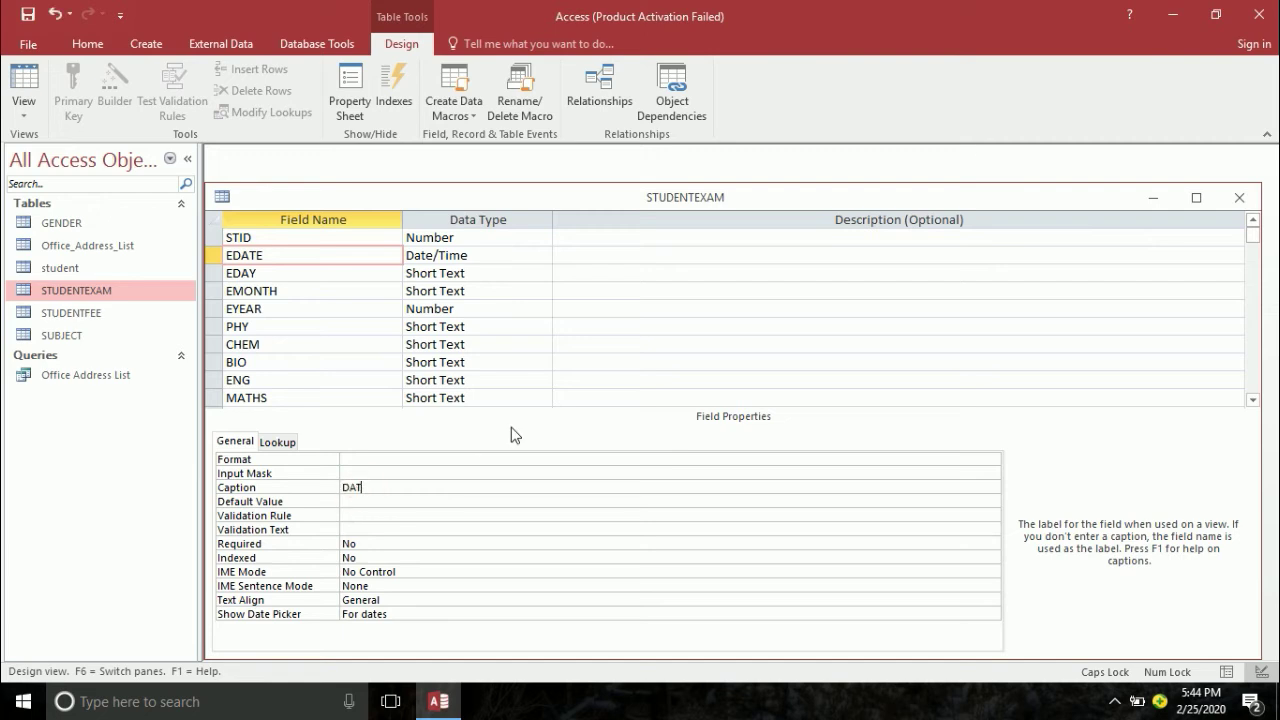
{"action": "key", "text": "Return"}
- Caption EDAY 'DAY' and EMONTH 'MONTH'
{"action": "left_click", "coordinate": [294, 272]}
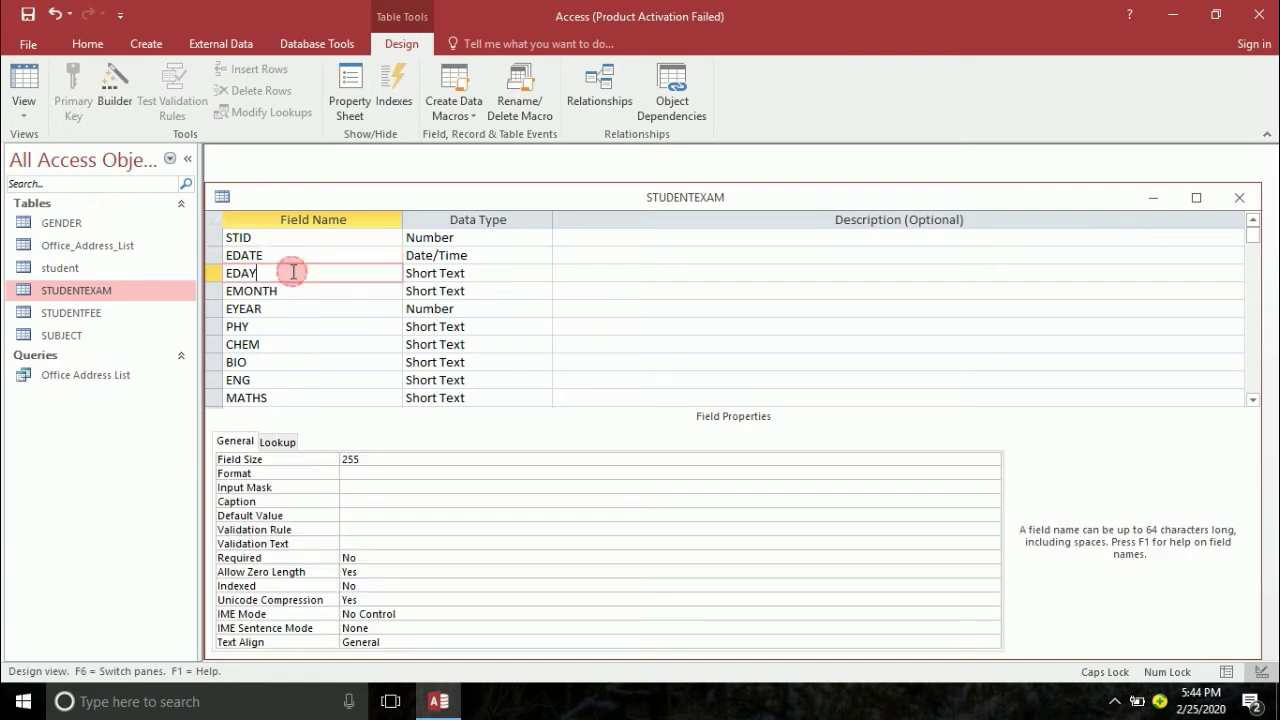
{"action": "left_click", "coordinate": [374, 502]}
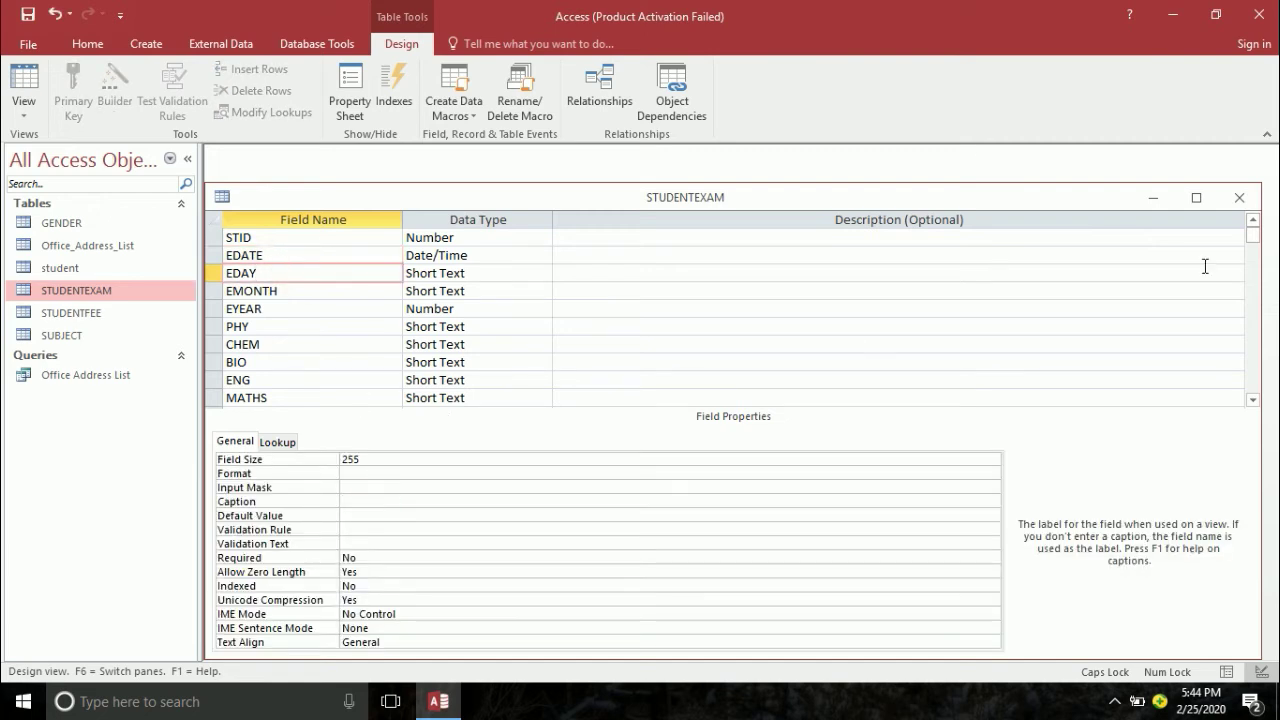
{"action": "type", "text": "DAY"}
{"action": "key", "text": "Return"}
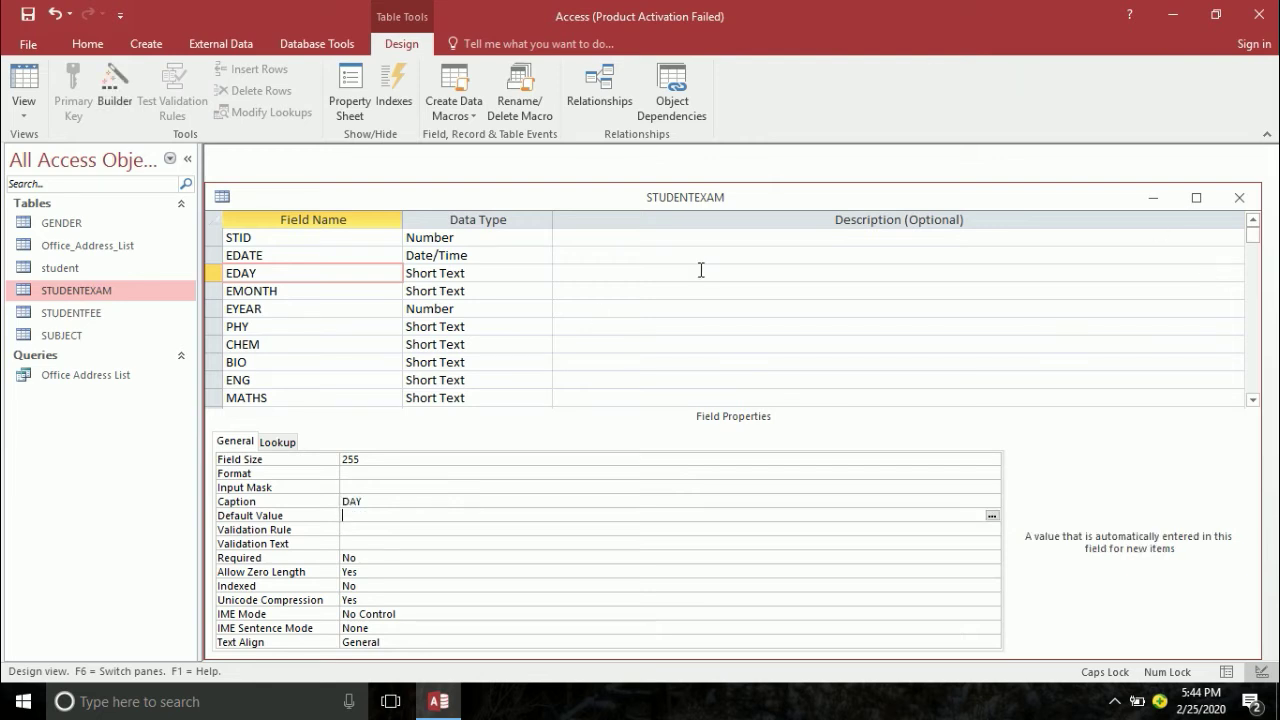
{"action": "left_click", "coordinate": [333, 290]}
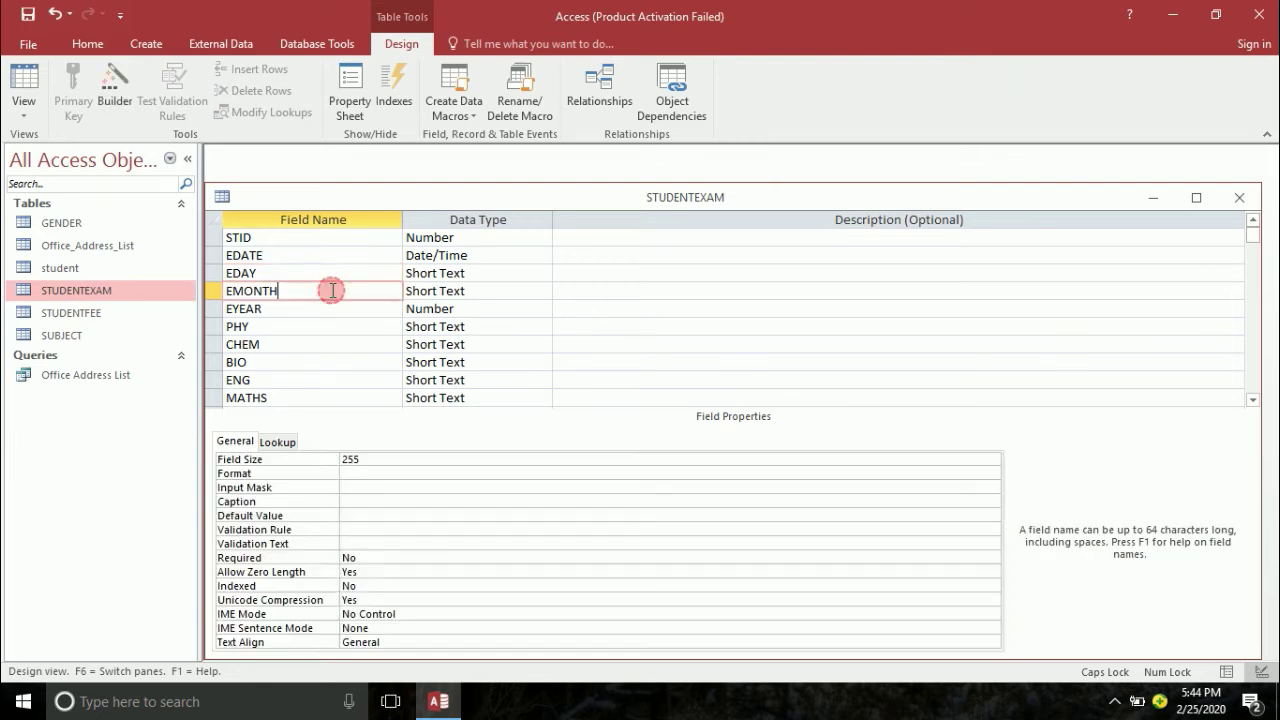
{"action": "left_click", "coordinate": [345, 502]}
{"action": "type", "text": "MONTH"}
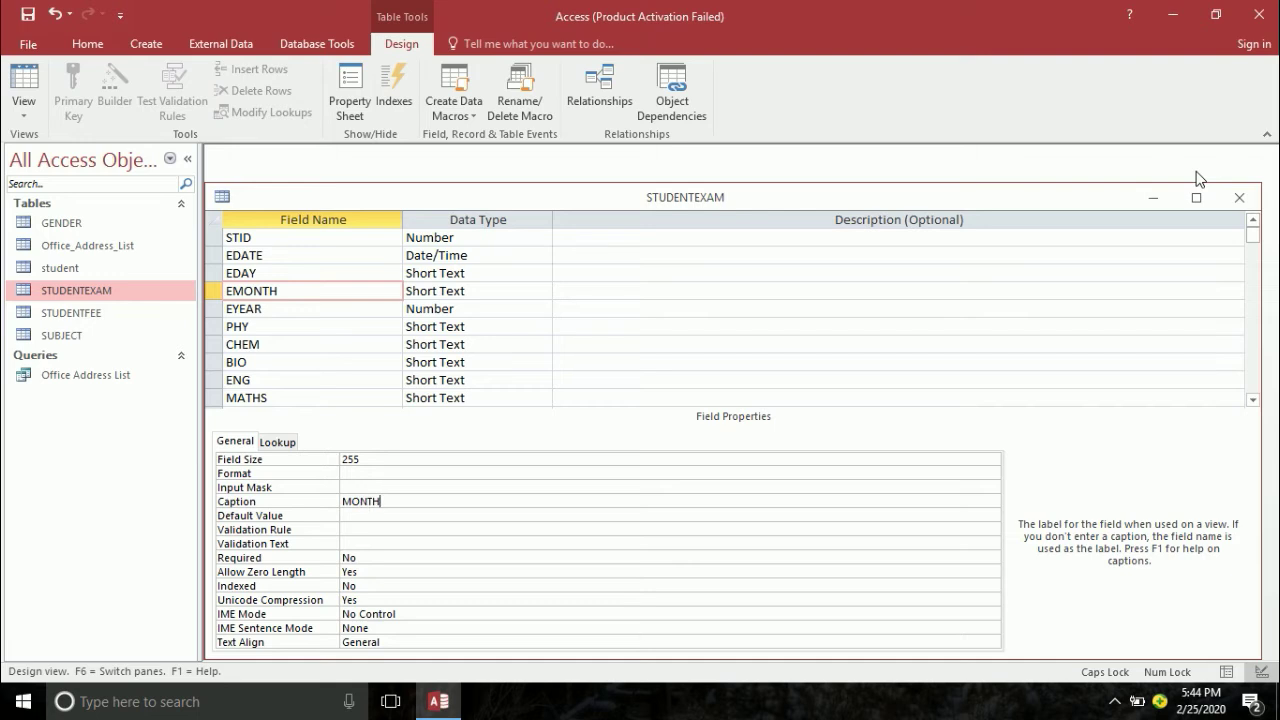
{"action": "key", "text": "Return"}
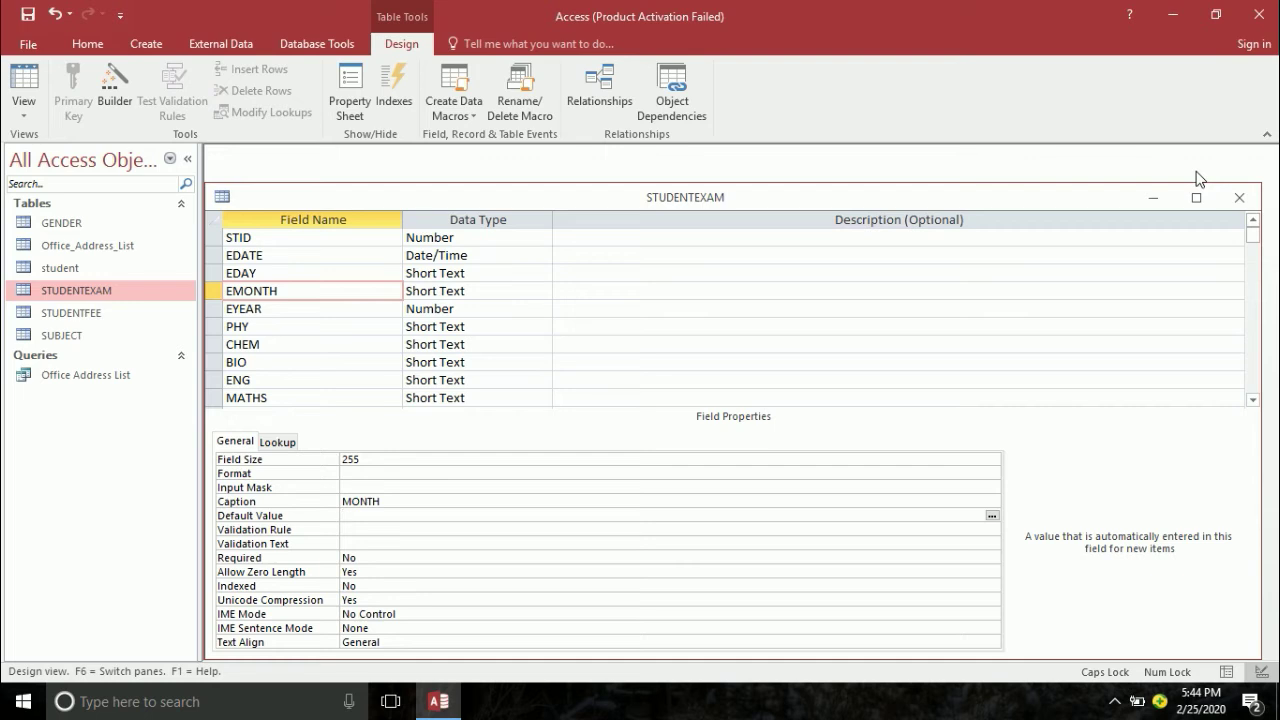
- Caption the EYEAR field 'YEAR'
{"action": "left_click", "coordinate": [300, 310]}
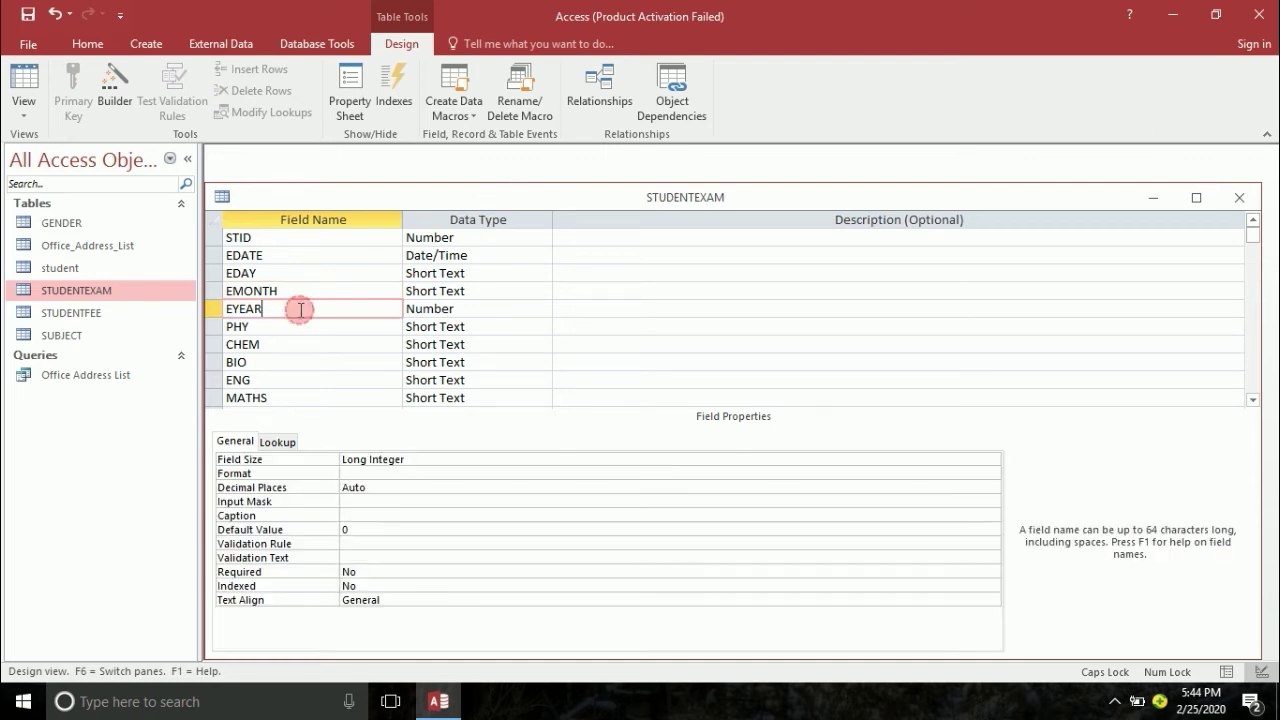
{"action": "left_click", "coordinate": [354, 515]}
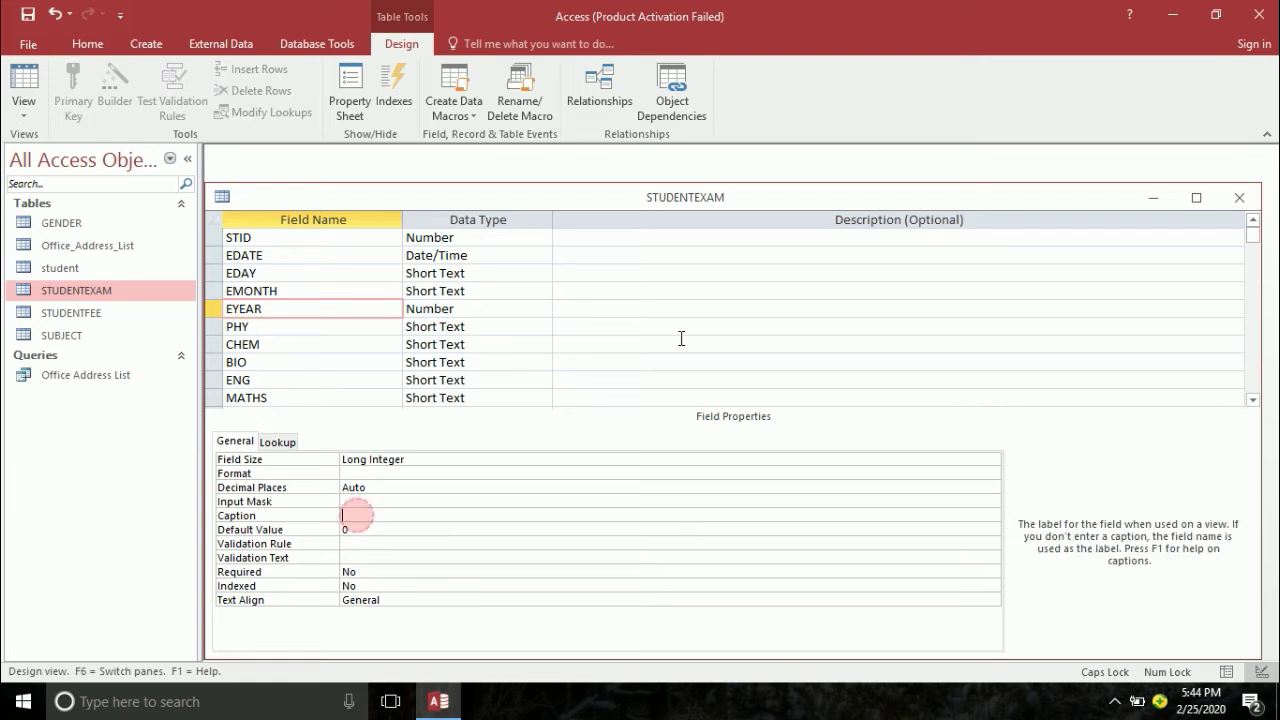
{"action": "type", "text": "YEA"}
{"action": "key", "text": "Return"}
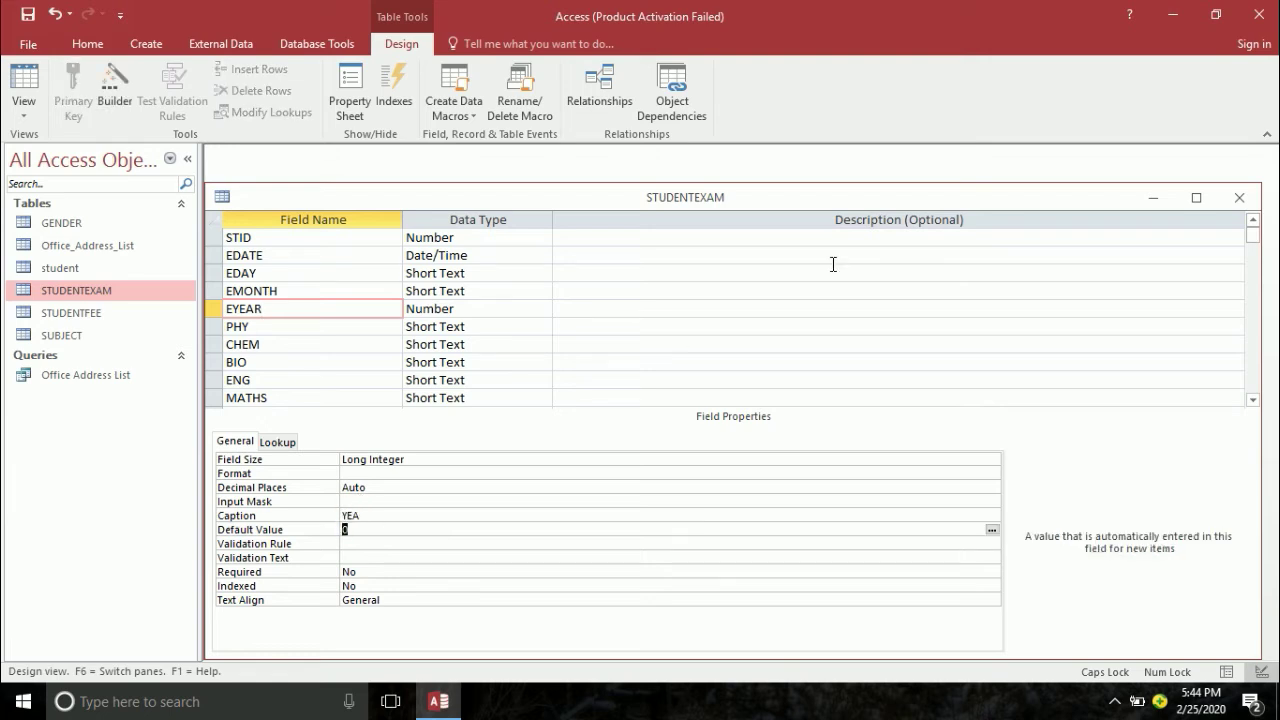
{"action": "left_click", "coordinate": [433, 517]}
{"action": "type", "text": "R"}
{"action": "key", "text": "Return"}
- Set EDATE's default value to =Date() and close the STUDENTEXAM design
{"action": "left_click", "coordinate": [289, 255]}
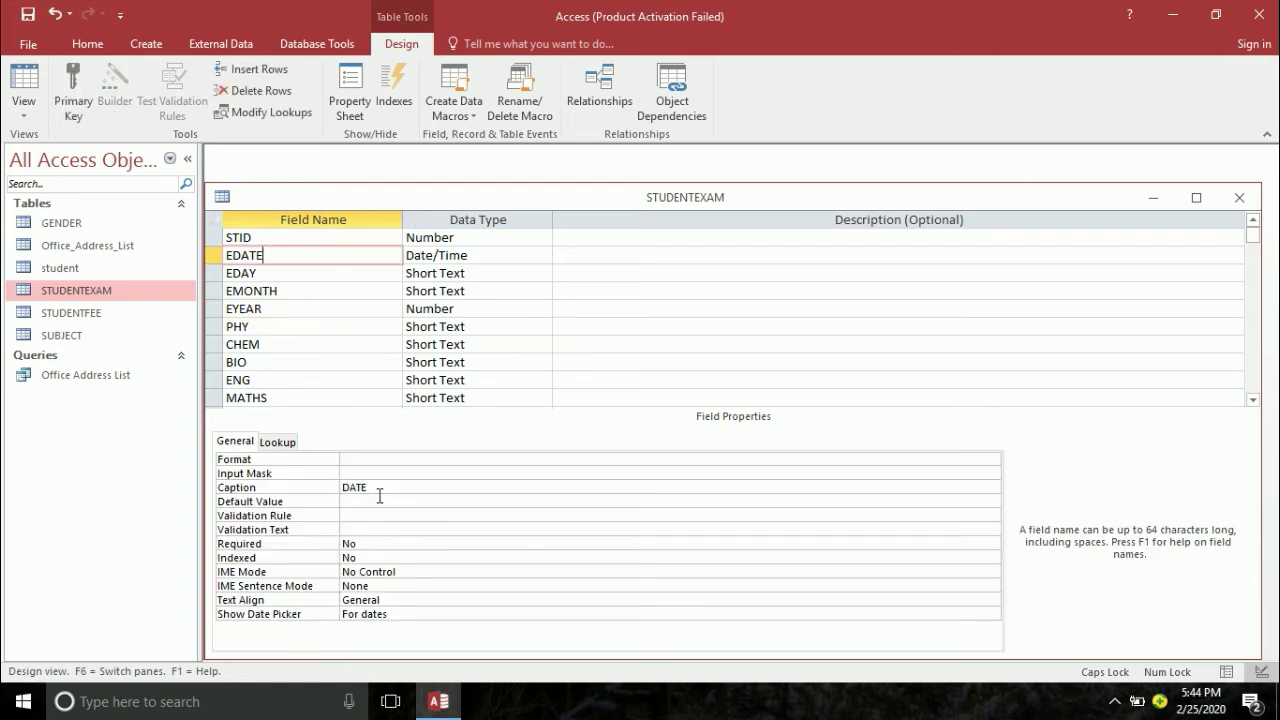
{"action": "left_click", "coordinate": [380, 501]}
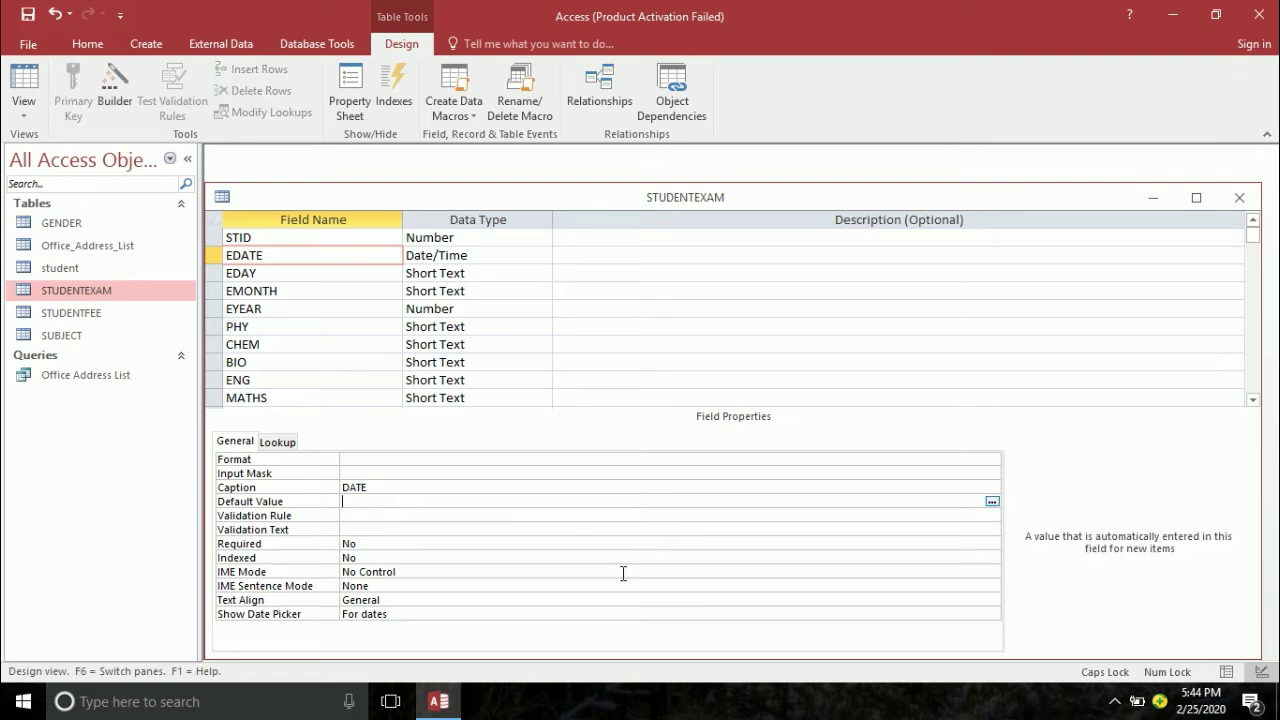
{"action": "type", "text": "=DATE()"}
{"action": "key", "text": "Return"}
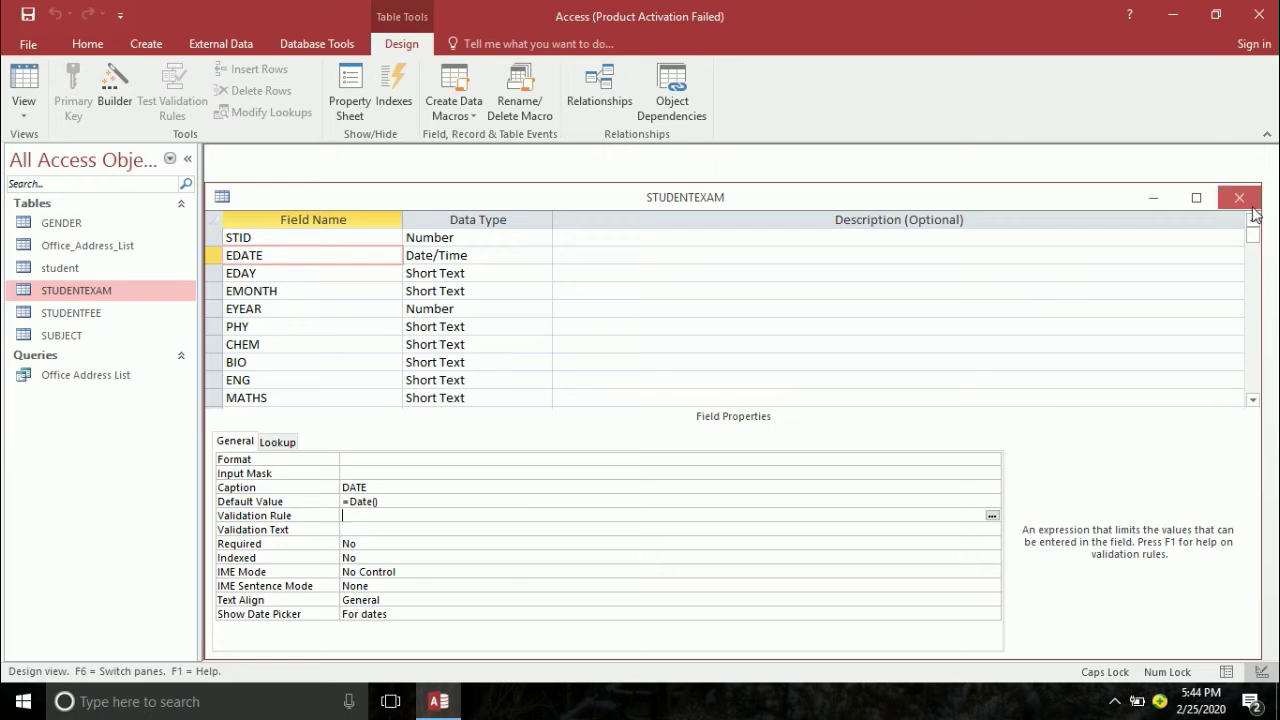
{"action": "left_click", "coordinate": [1239, 197]}
{"action": "left_click", "coordinate": [100, 320]}
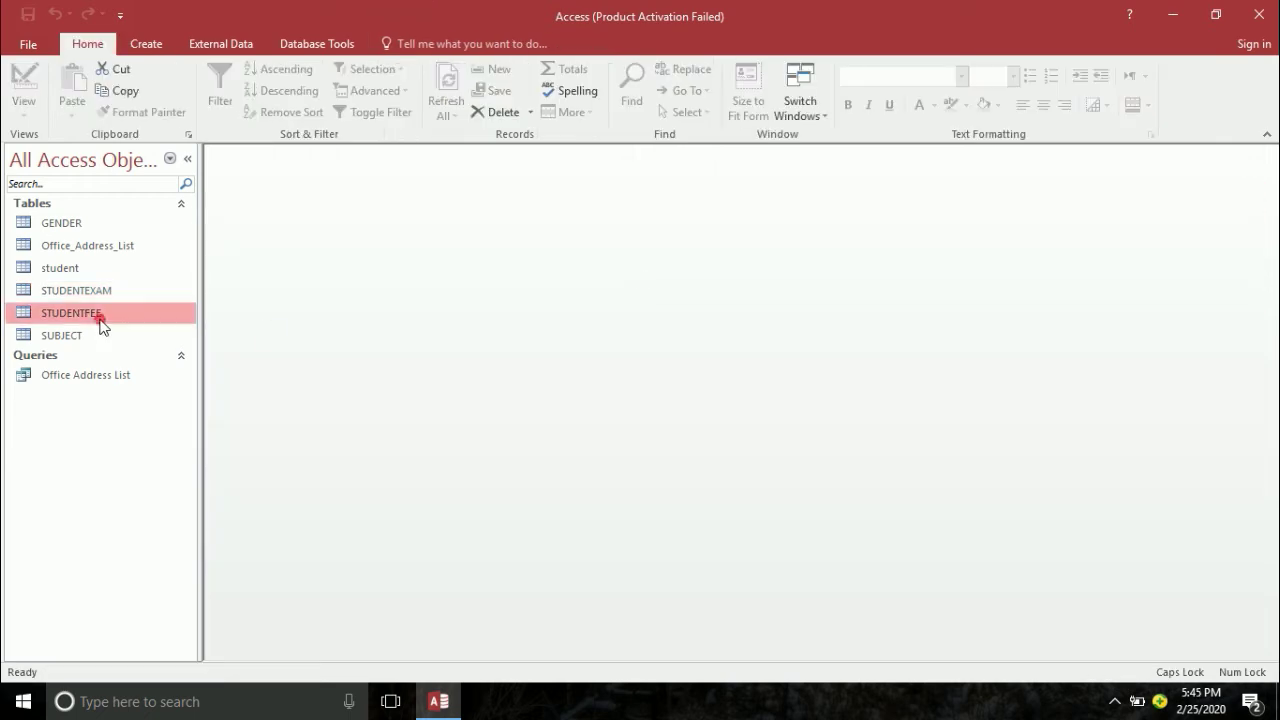
{"action": "double_click", "coordinate": [100, 320]}
- In STUDENTFEE's design, give SDATE caption 'DATE' and default value =Date()
{"action": "left_click", "coordinate": [23, 78]}
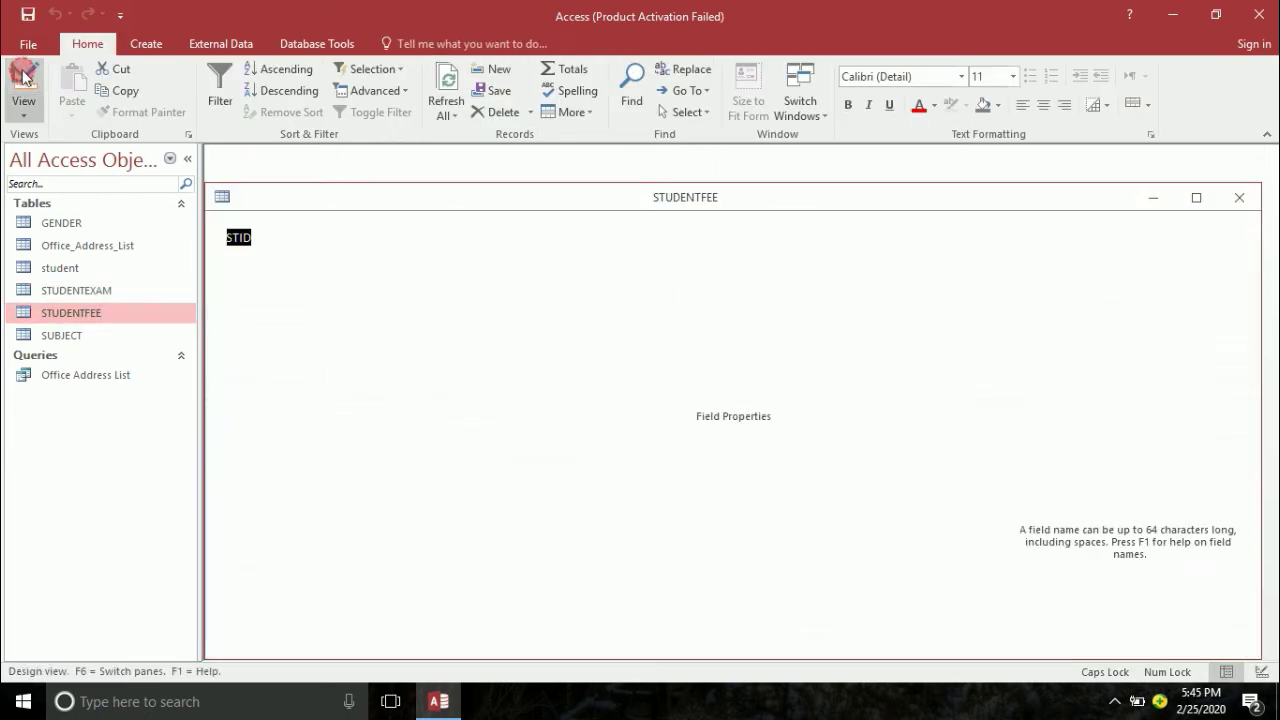
{"action": "left_click", "coordinate": [283, 257]}
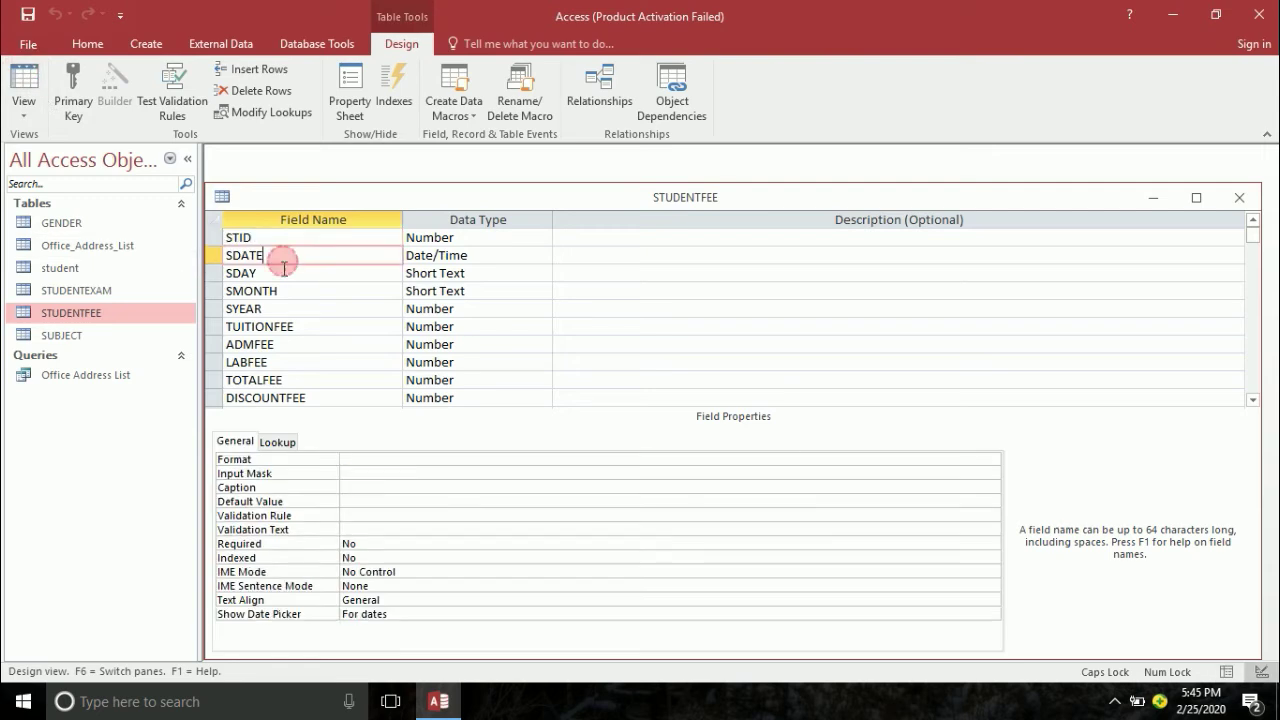
{"action": "left_click", "coordinate": [363, 487]}
{"action": "type", "text": "DAT"}
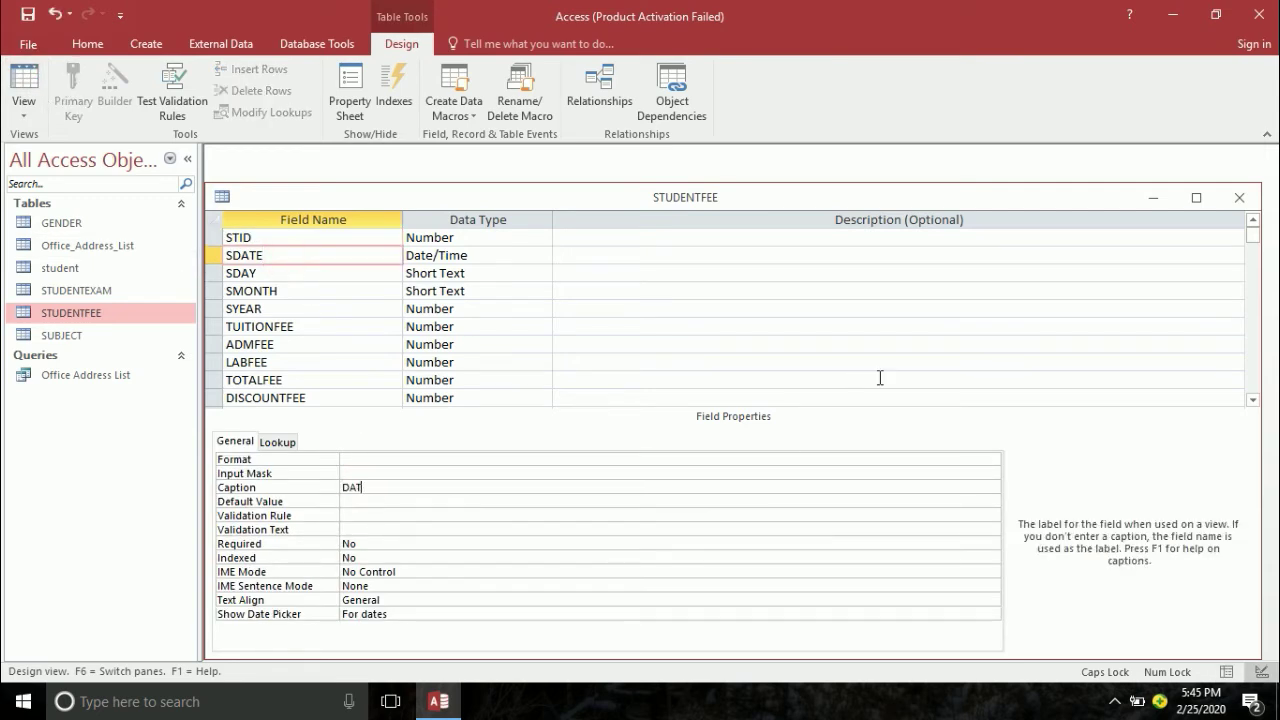
{"action": "type", "text": "E"}
{"action": "key", "text": "Return"}
{"action": "type", "text": "=DATE()"}
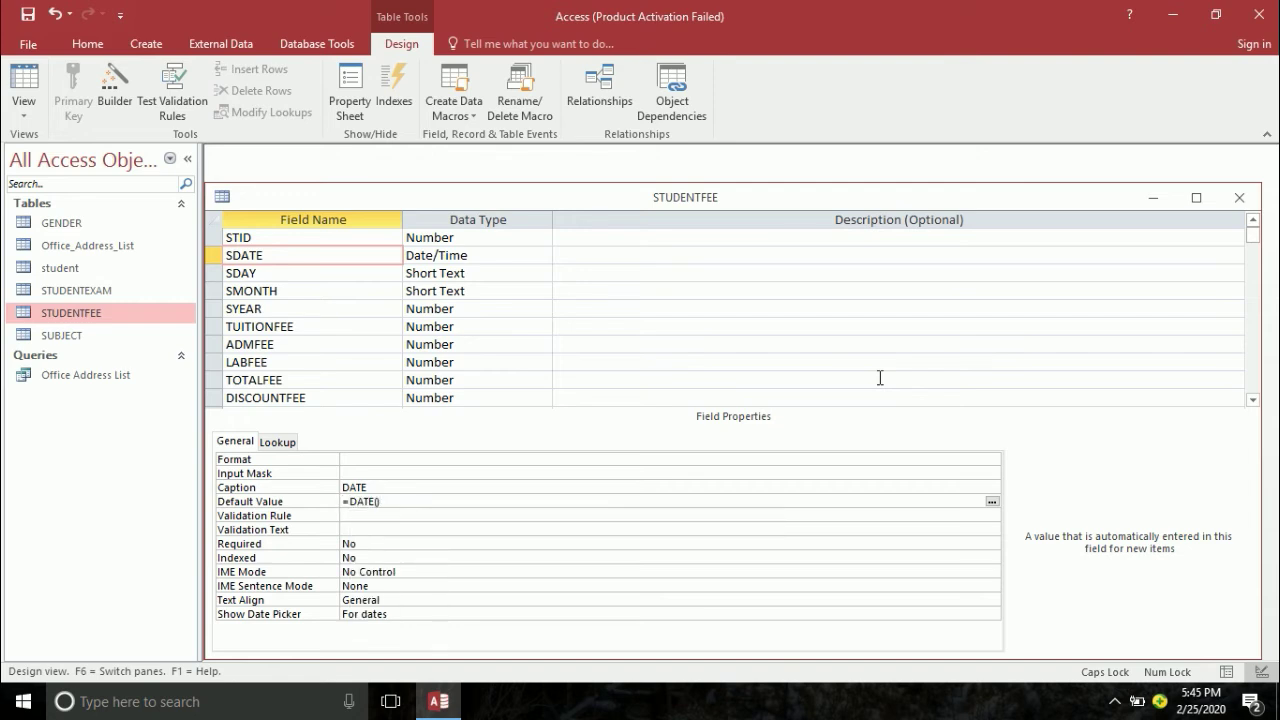
{"action": "key", "text": "Return"}
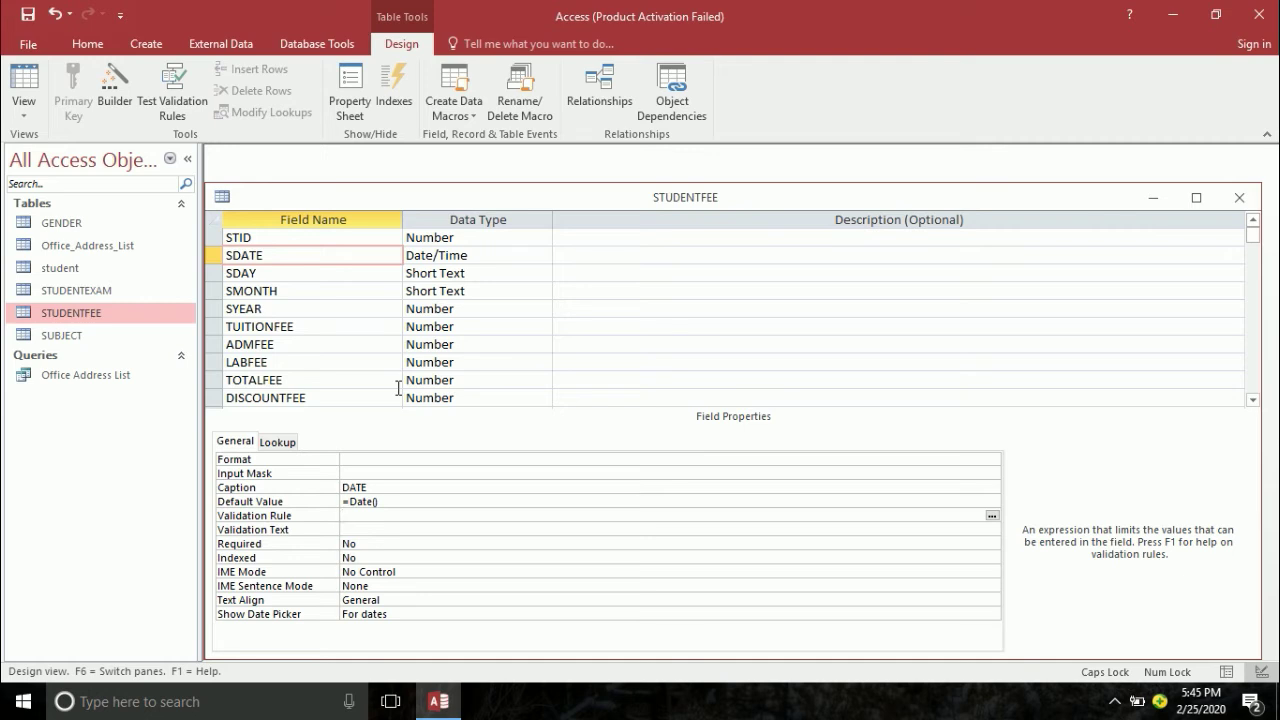
- Set SDATE's validation rule to <=Date() and save the design
{"action": "type", "text": ">"}
{"action": "key", "text": "BackSpace"}
{"action": "type", "text": "<=DATE()"}
{"action": "key", "text": "Return"}
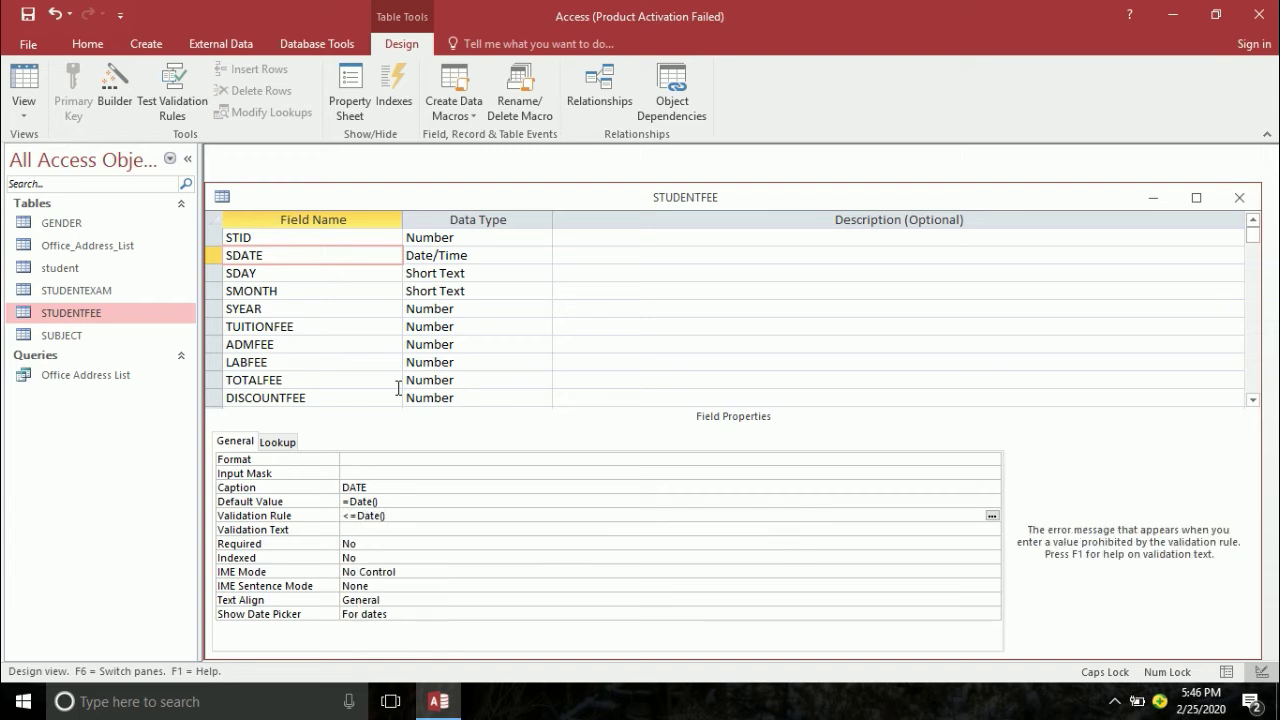
{"action": "key", "text": "ctrl+s"}
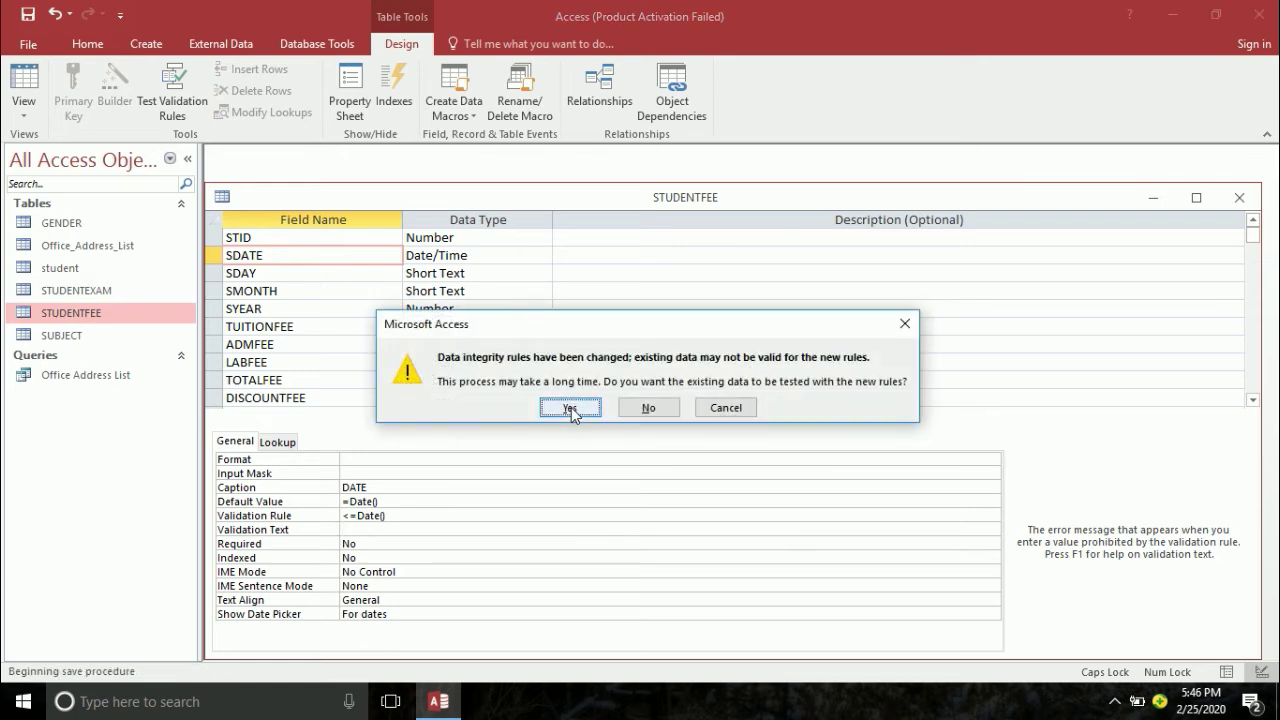
- Set SDATE's validation text to 'YOU HAVE ENTERED INVALID OR FUTURE DATE' and switch to Datasheet view
{"action": "left_click", "coordinate": [569, 407]}
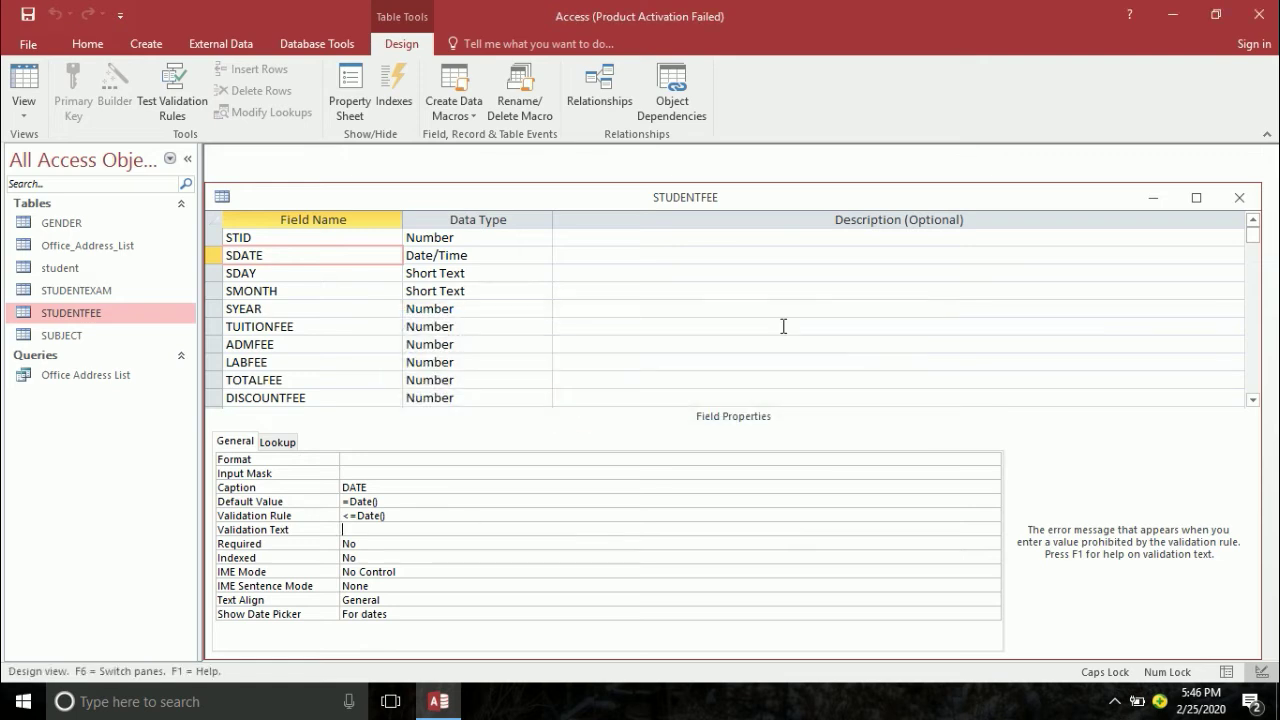
{"action": "type", "text": "YOU HAVE ENTERED INVA"}
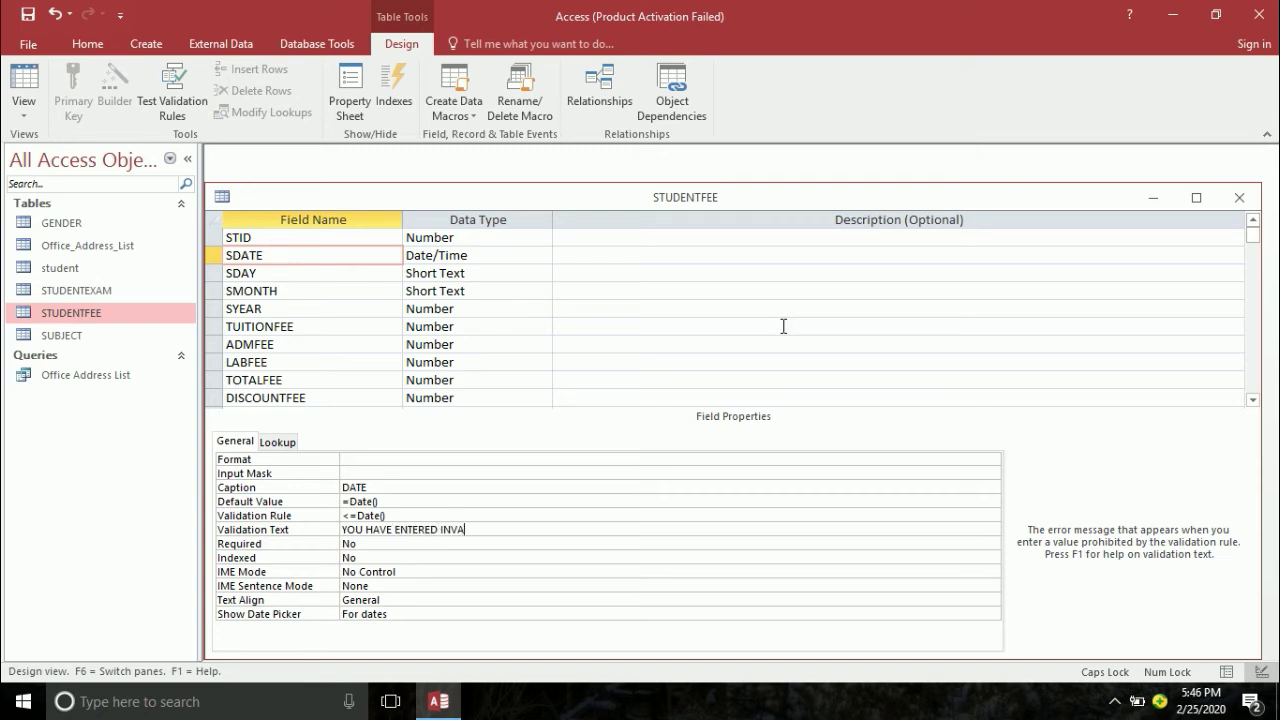
{"action": "type", "text": "LID OR FUTURE DATE"}
{"action": "key", "text": "Return"}
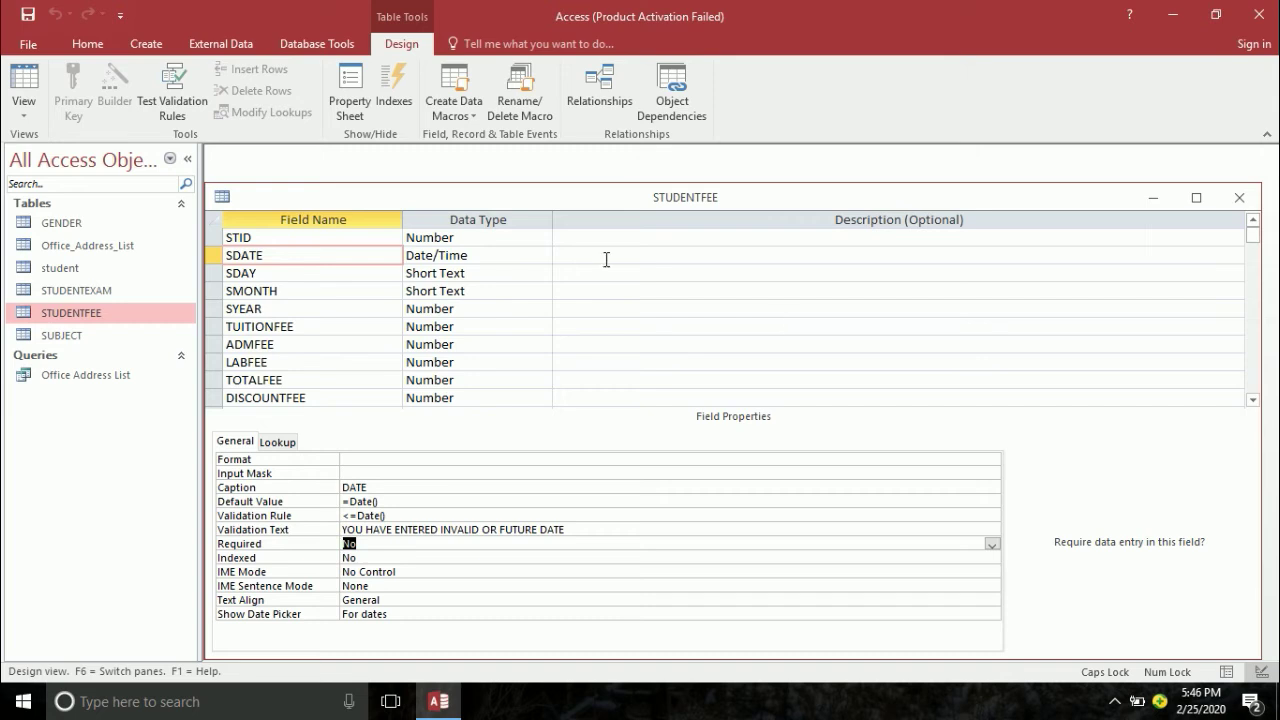
{"action": "left_click", "coordinate": [23, 80]}
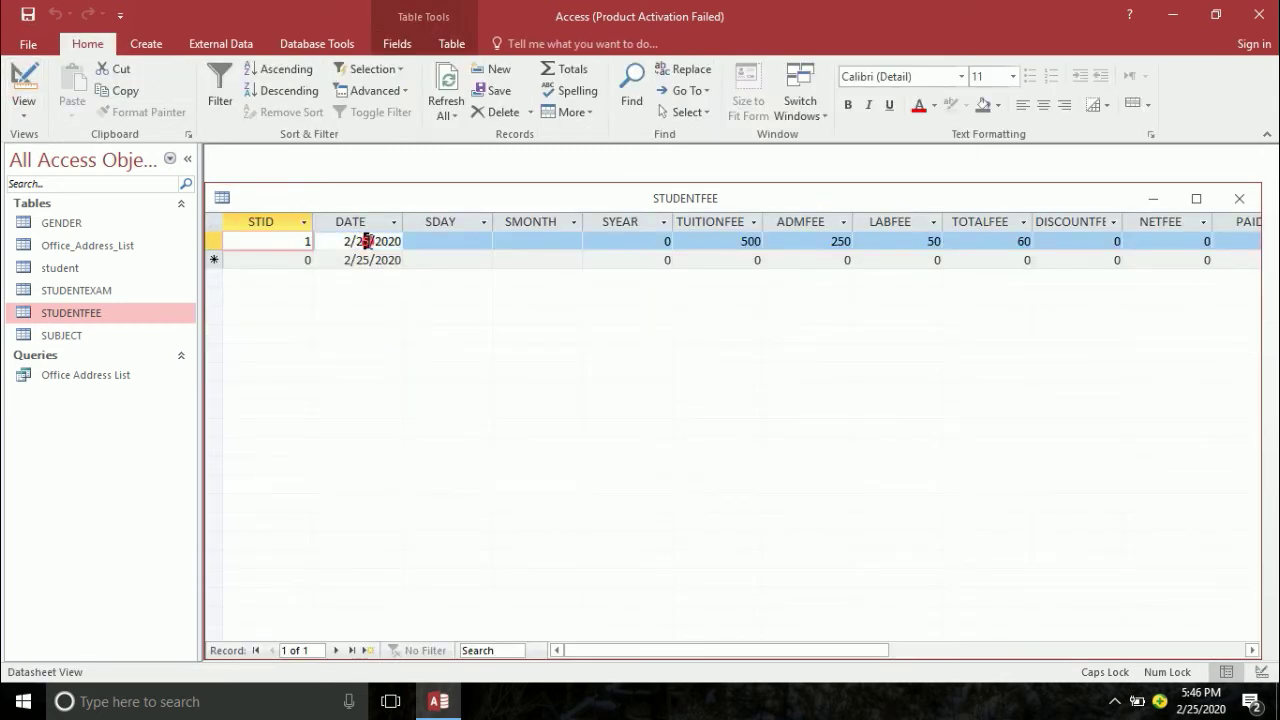
- Enter the future date 2/26/2020 in the first record and dismiss the rejection warning
{"action": "left_click", "coordinate": [365, 241]}
{"action": "key", "text": "BackSpace"}
{"action": "type", "text": "6"}
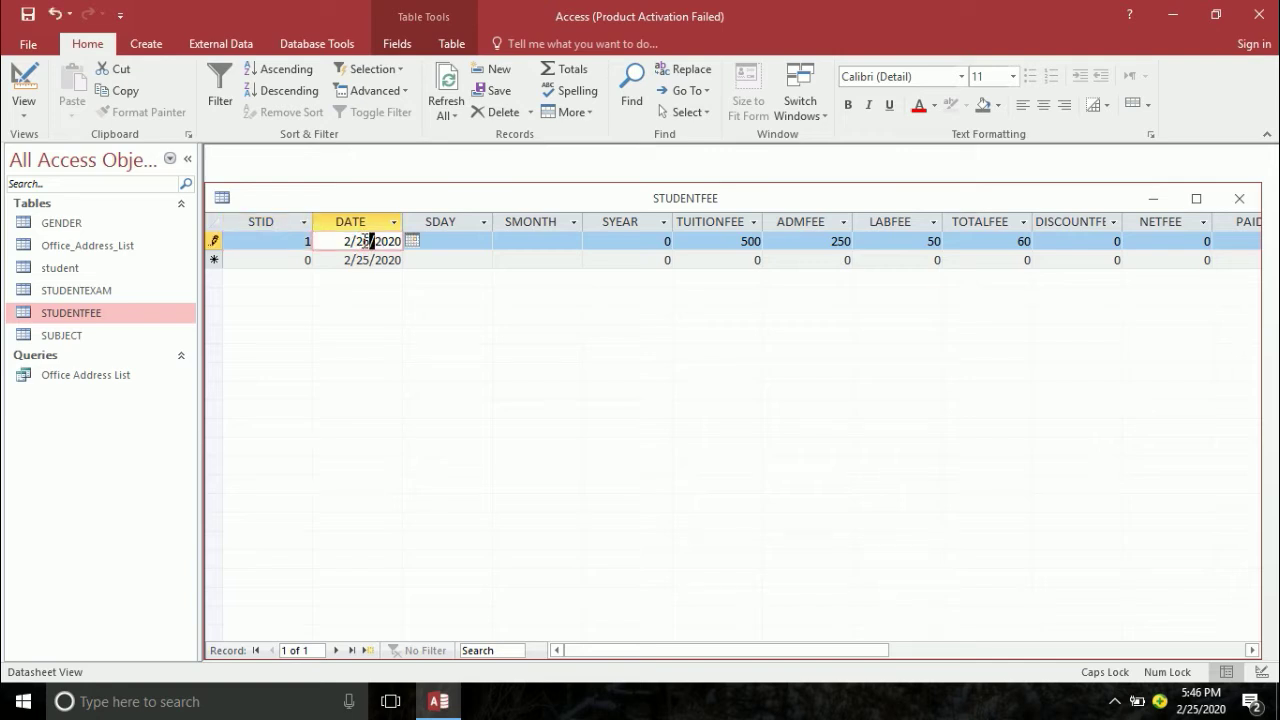
{"action": "key", "text": "Return"}
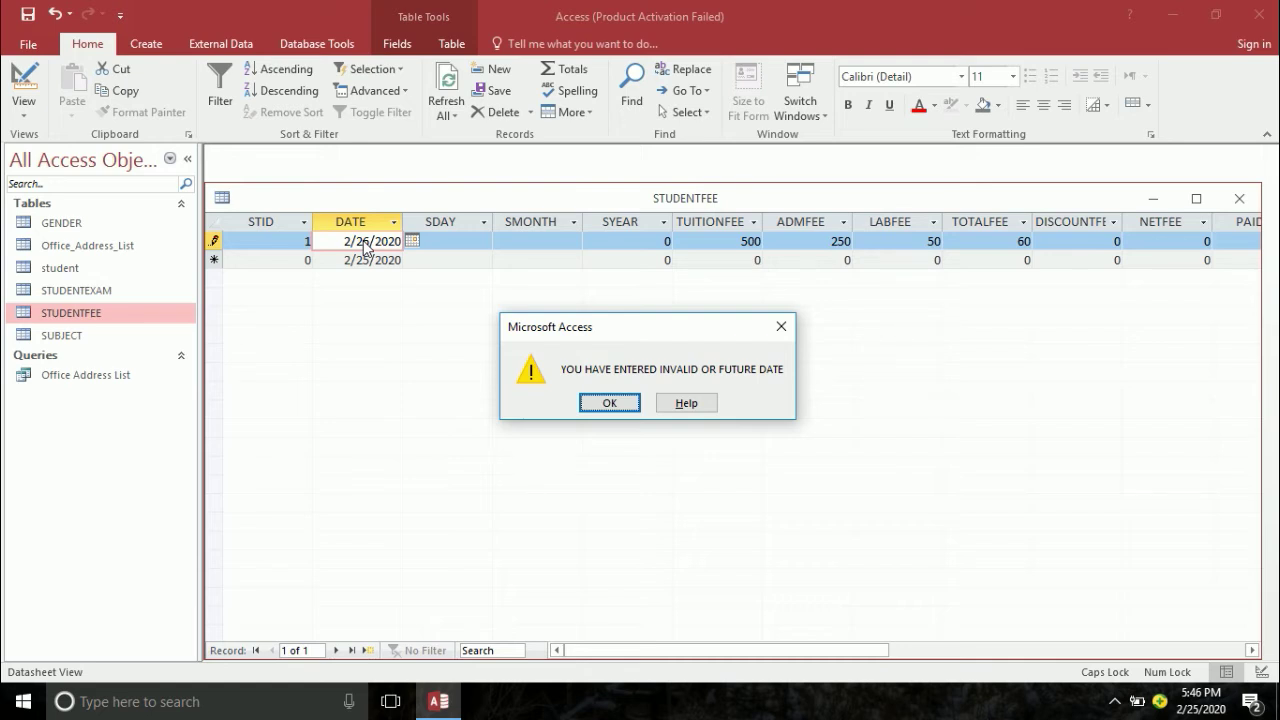
{"action": "key", "text": "Return"}
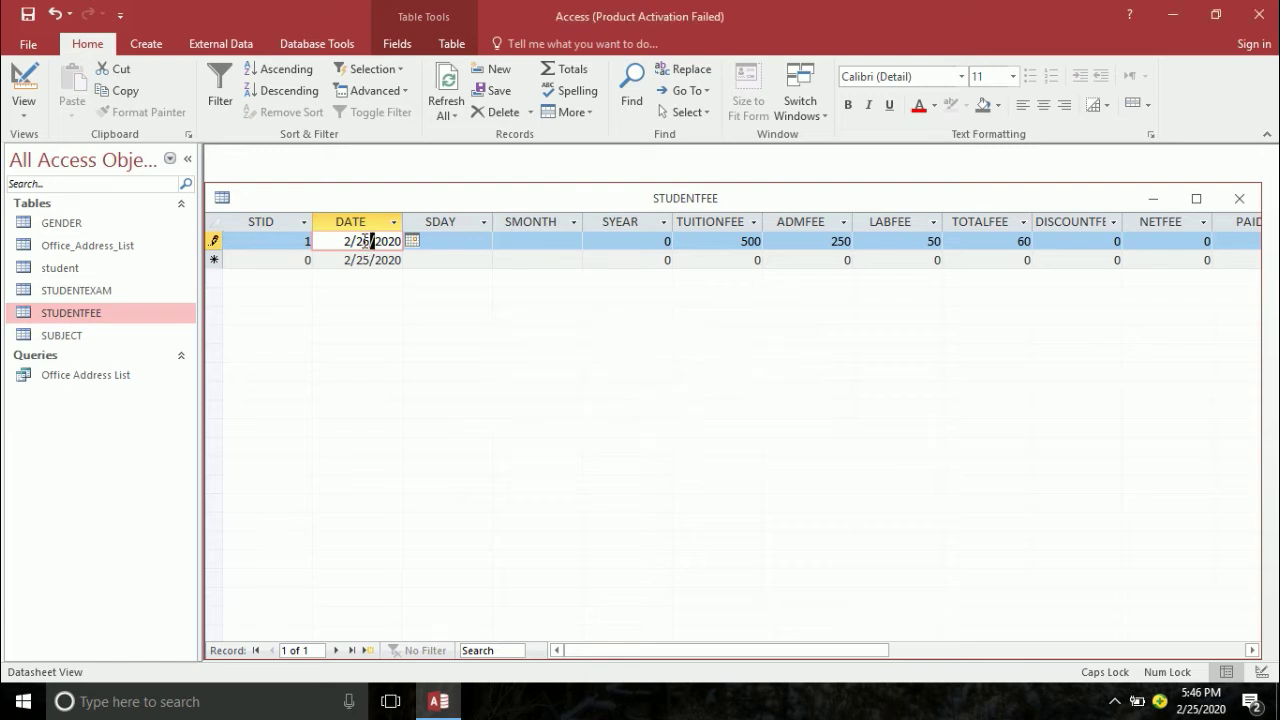
- Correct the first record's date to 2/24/2020 and return to Design view
{"action": "key", "text": "BackSpace"}
{"action": "type", "text": "5"}
{"action": "key", "text": "BackSpace"}
{"action": "type", "text": "4"}
{"action": "key", "text": "Tab"}
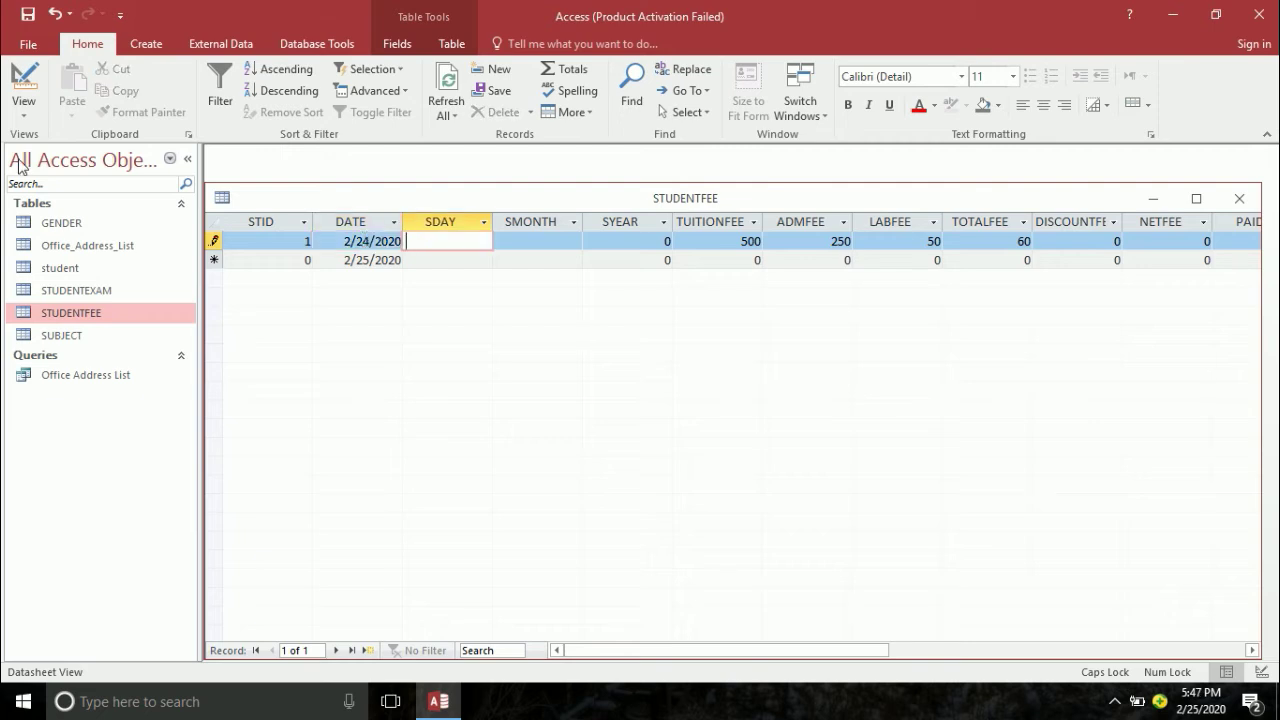
{"action": "left_click", "coordinate": [23, 80]}
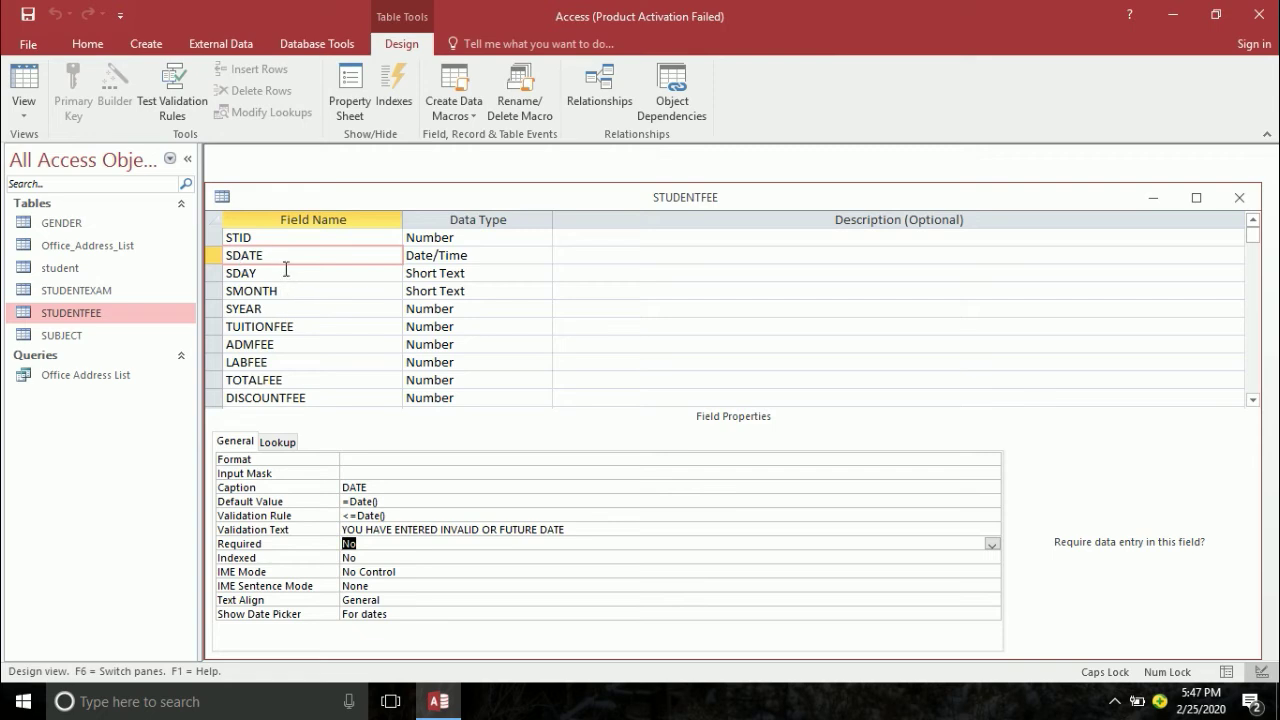
- Make the SDATE field required
{"action": "left_click", "coordinate": [284, 258]}
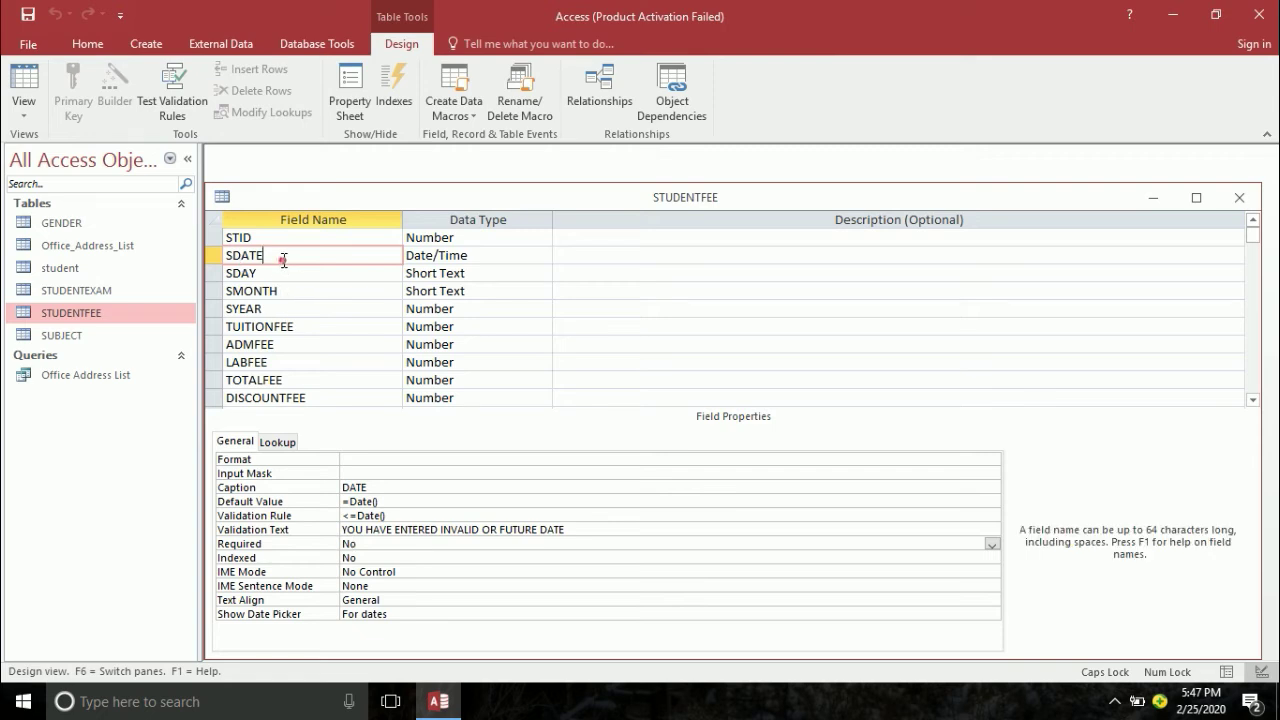
{"action": "left_click", "coordinate": [369, 548]}
{"action": "double_click", "coordinate": [369, 548]}
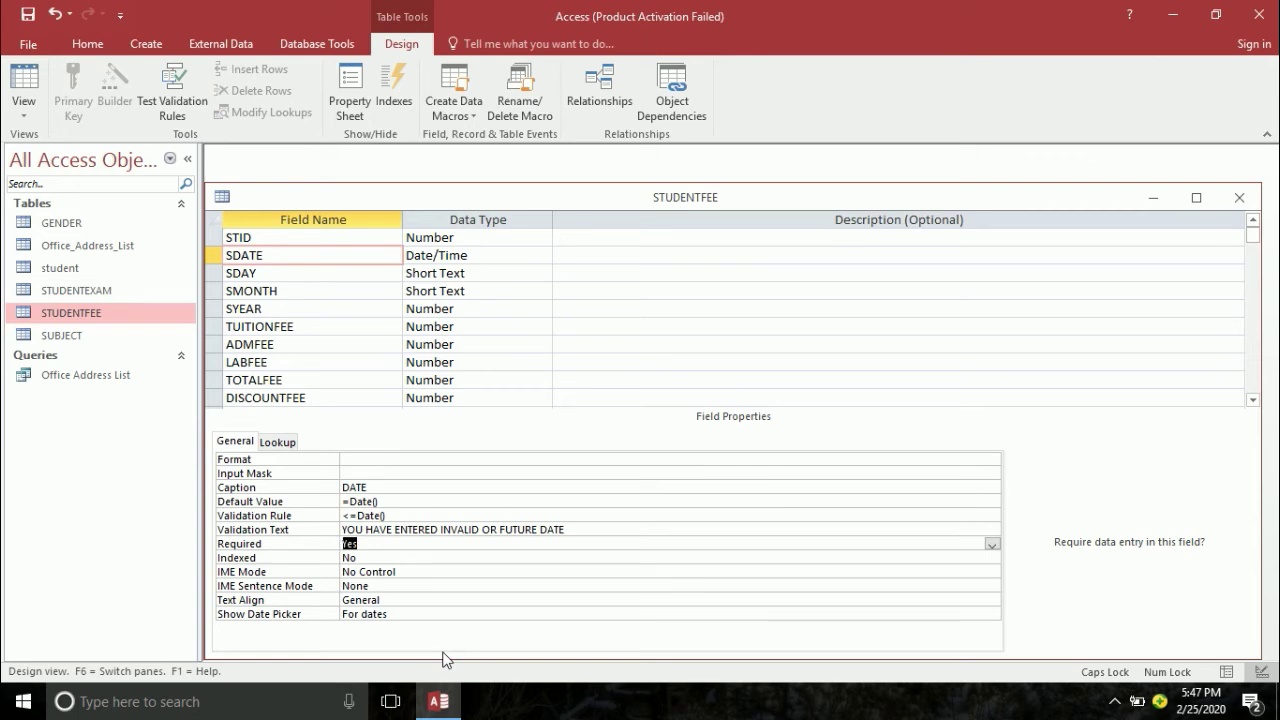
- Caption SDAY 'DAY' and SMONTH 'MONTH'
{"action": "left_click", "coordinate": [268, 272]}
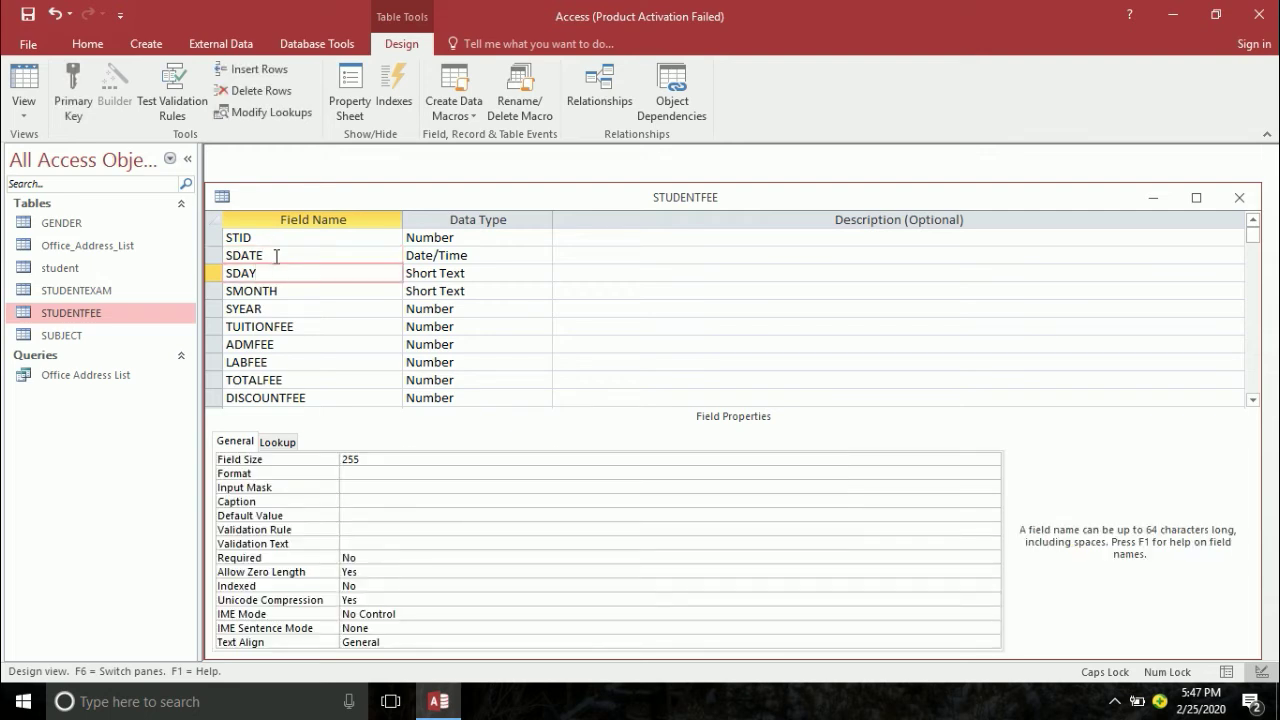
{"action": "left_click", "coordinate": [277, 255]}
{"action": "left_click", "coordinate": [275, 270]}
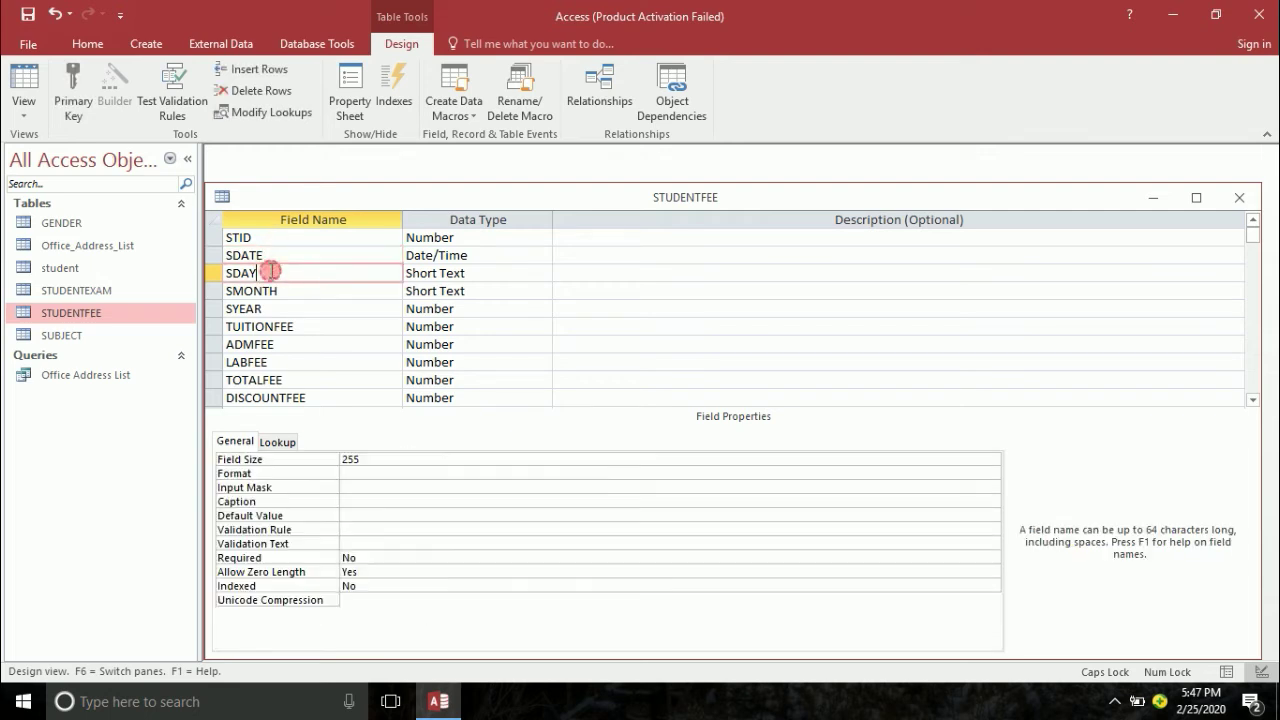
{"action": "left_click", "coordinate": [358, 501]}
{"action": "type", "text": "DA"}
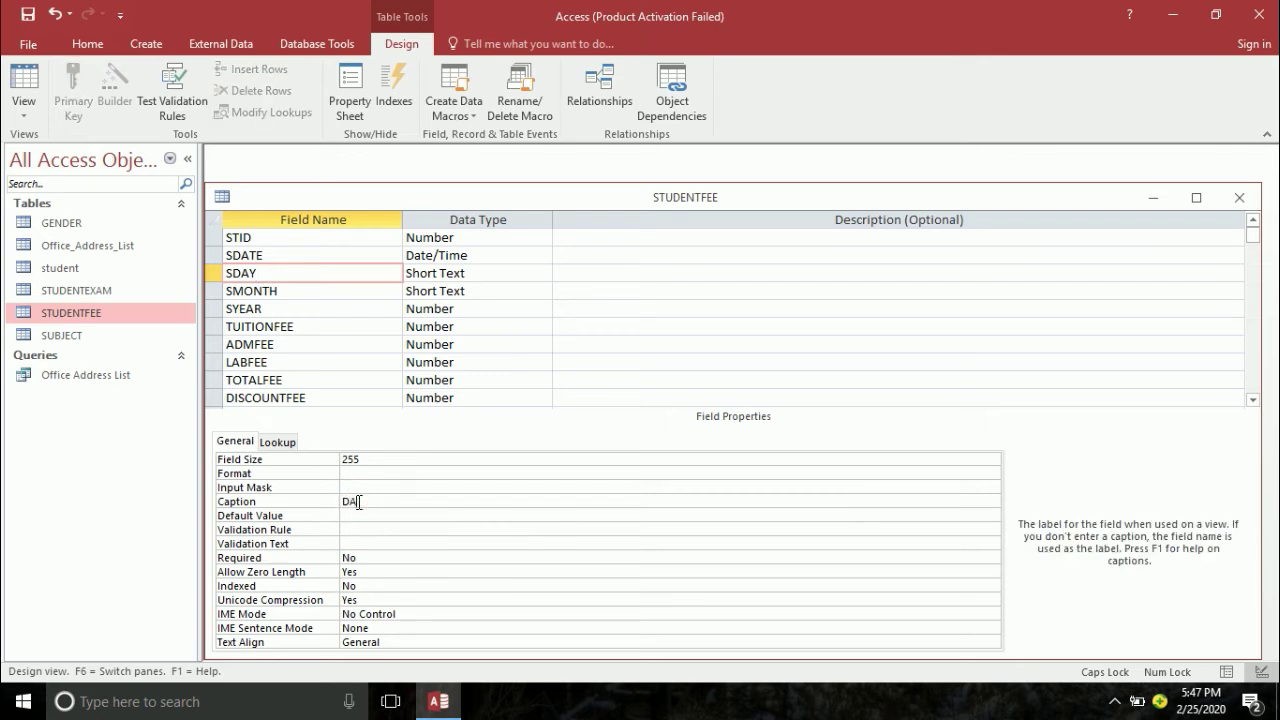
{"action": "type", "text": "Y"}
{"action": "key", "text": "Return"}
{"action": "left_click", "coordinate": [306, 289]}
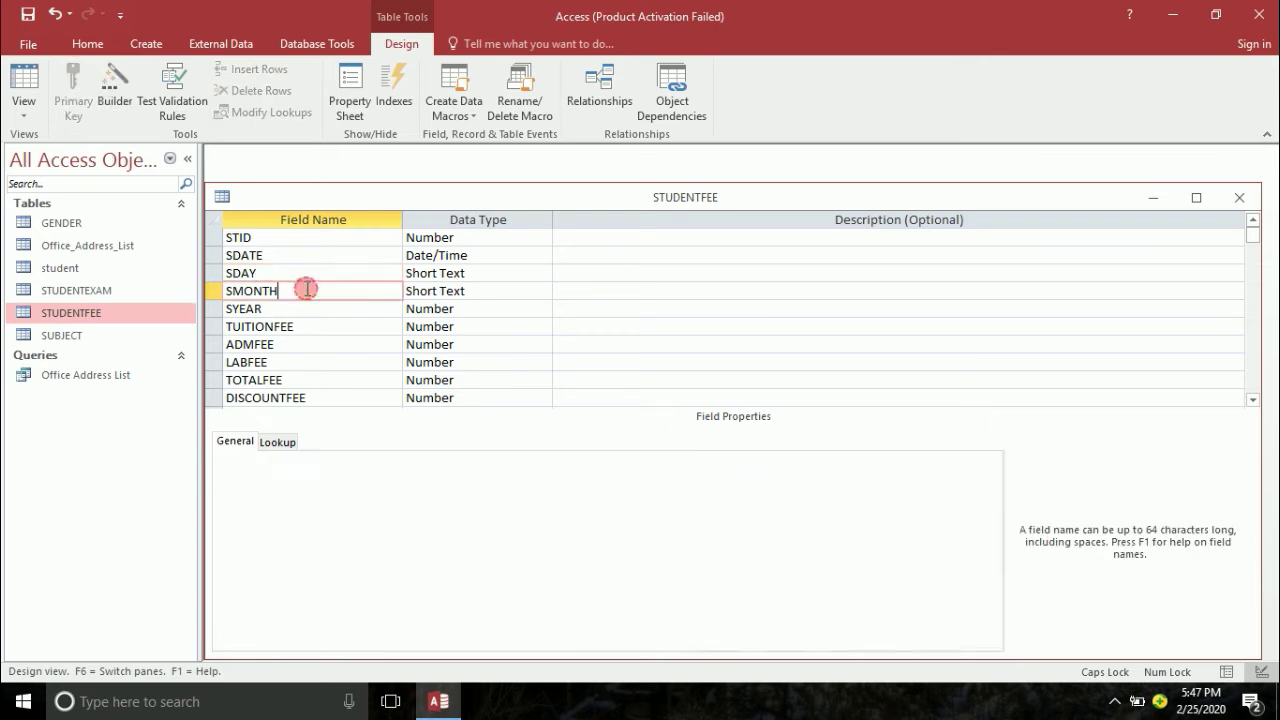
{"action": "left_click", "coordinate": [355, 501]}
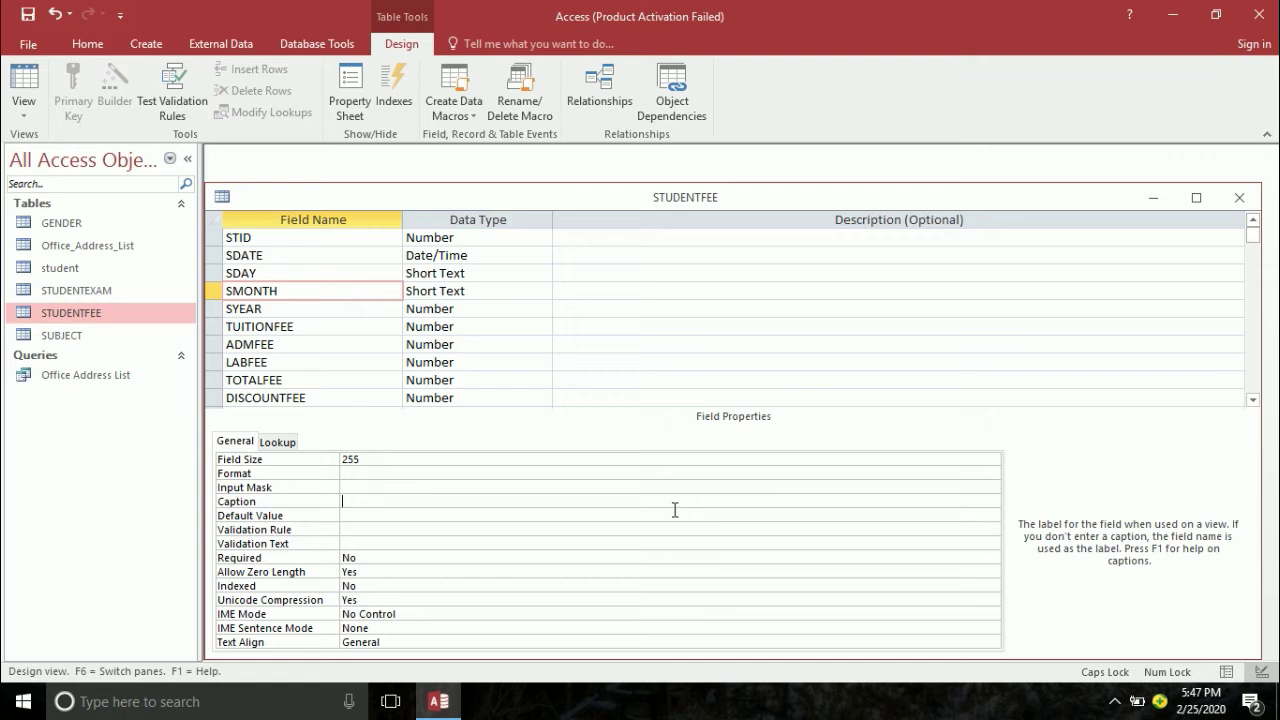
{"action": "type", "text": "MONTH"}
{"action": "key", "text": "Return"}
- Caption the SYEAR field 'YEAR'
{"action": "left_click", "coordinate": [318, 309]}
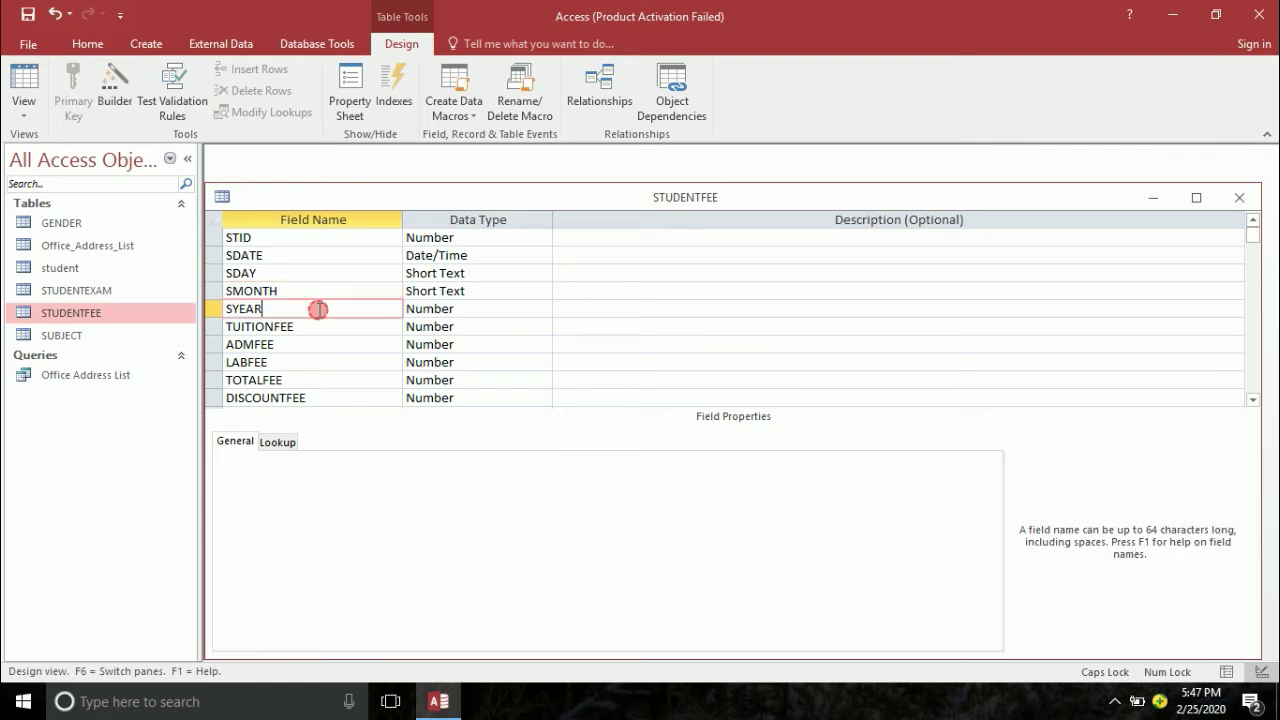
{"action": "left_click", "coordinate": [364, 516]}
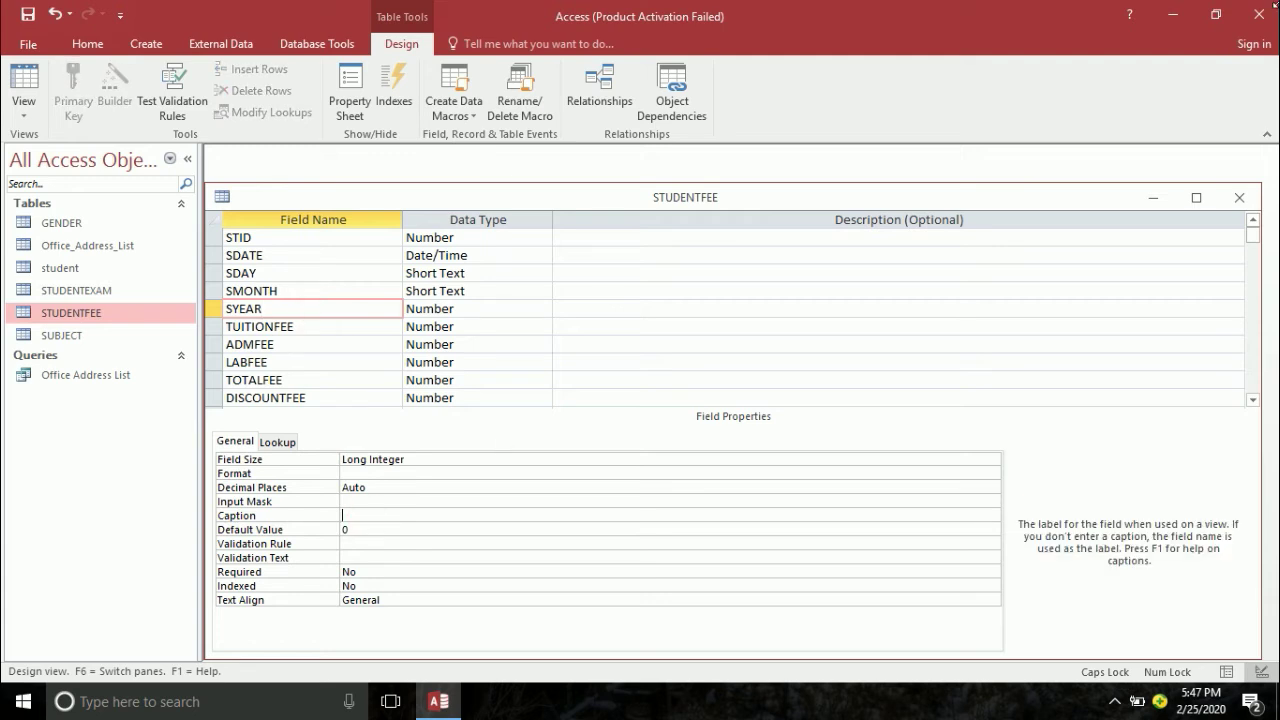
{"action": "type", "text": "YEAR"}
{"action": "key", "text": "Return"}
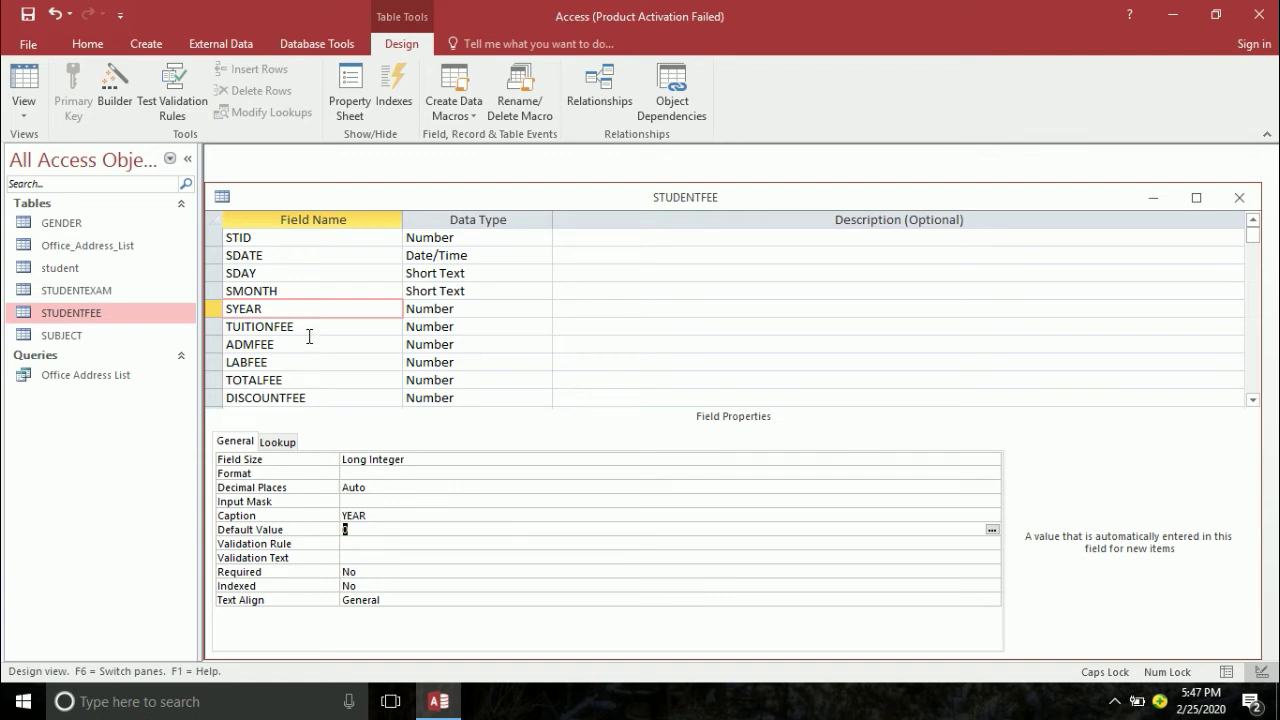
- Caption TUITIONFEE 'TUITION FEE' and ADMFEE 'ADMSION FEE'
{"action": "left_click", "coordinate": [303, 329]}
{"action": "left_click", "coordinate": [363, 515]}
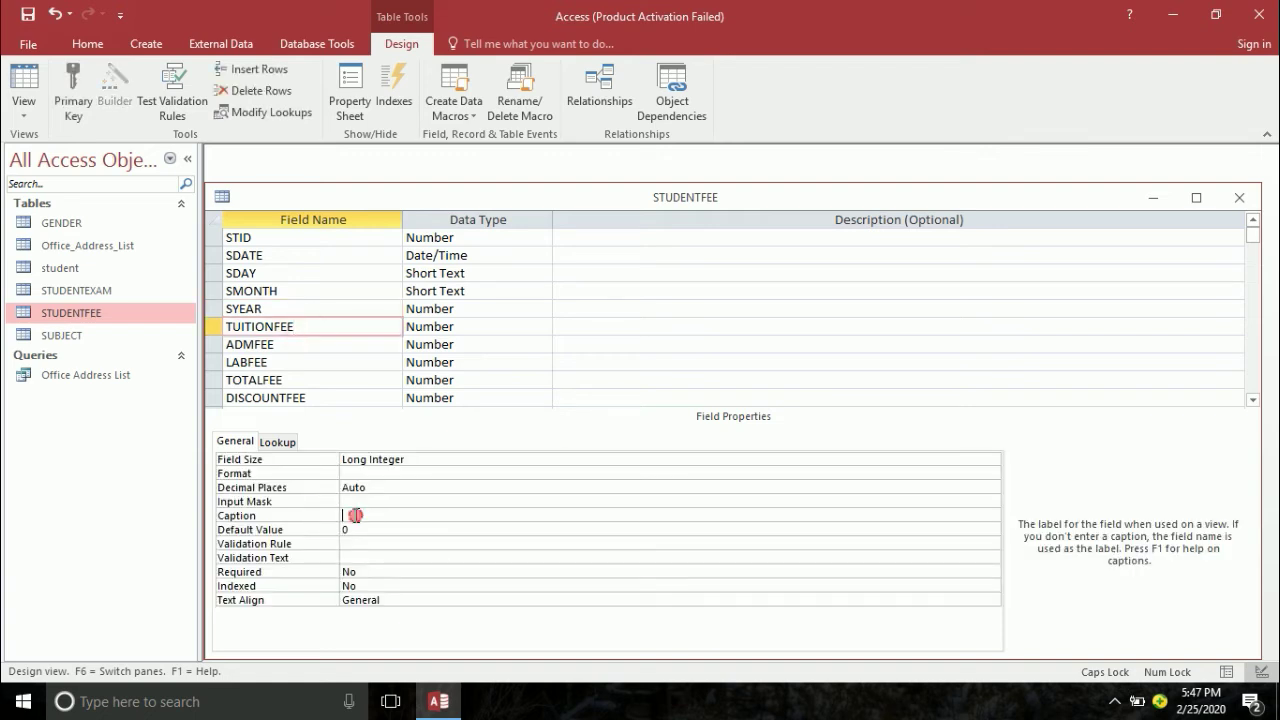
{"action": "type", "text": "TUITION FEE"}
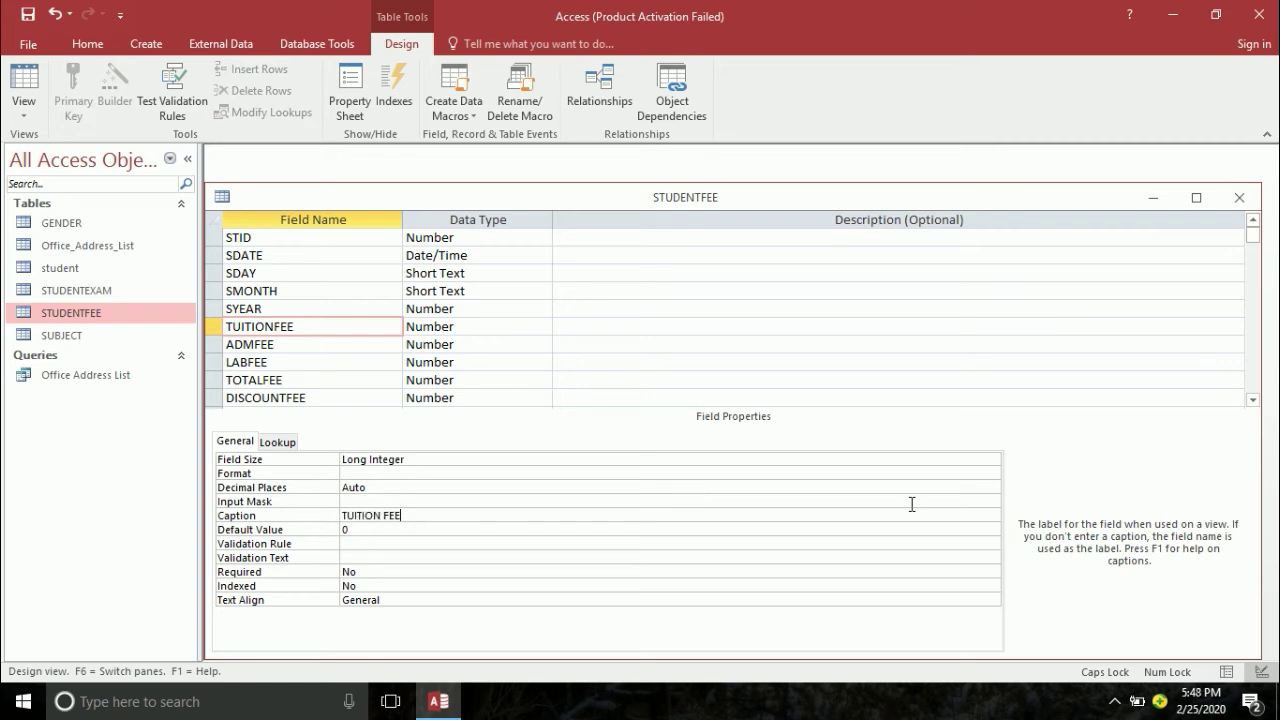
{"action": "key", "text": "Return"}
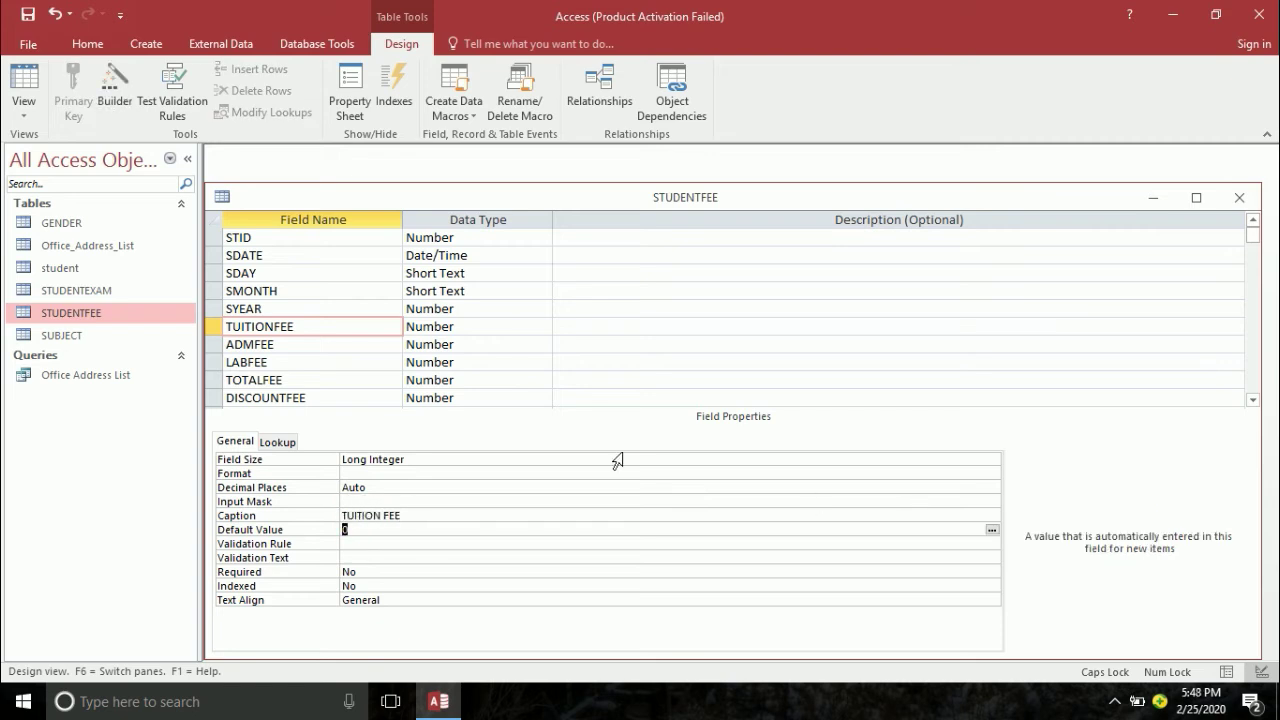
{"action": "left_click", "coordinate": [289, 330]}
{"action": "left_click", "coordinate": [290, 344]}
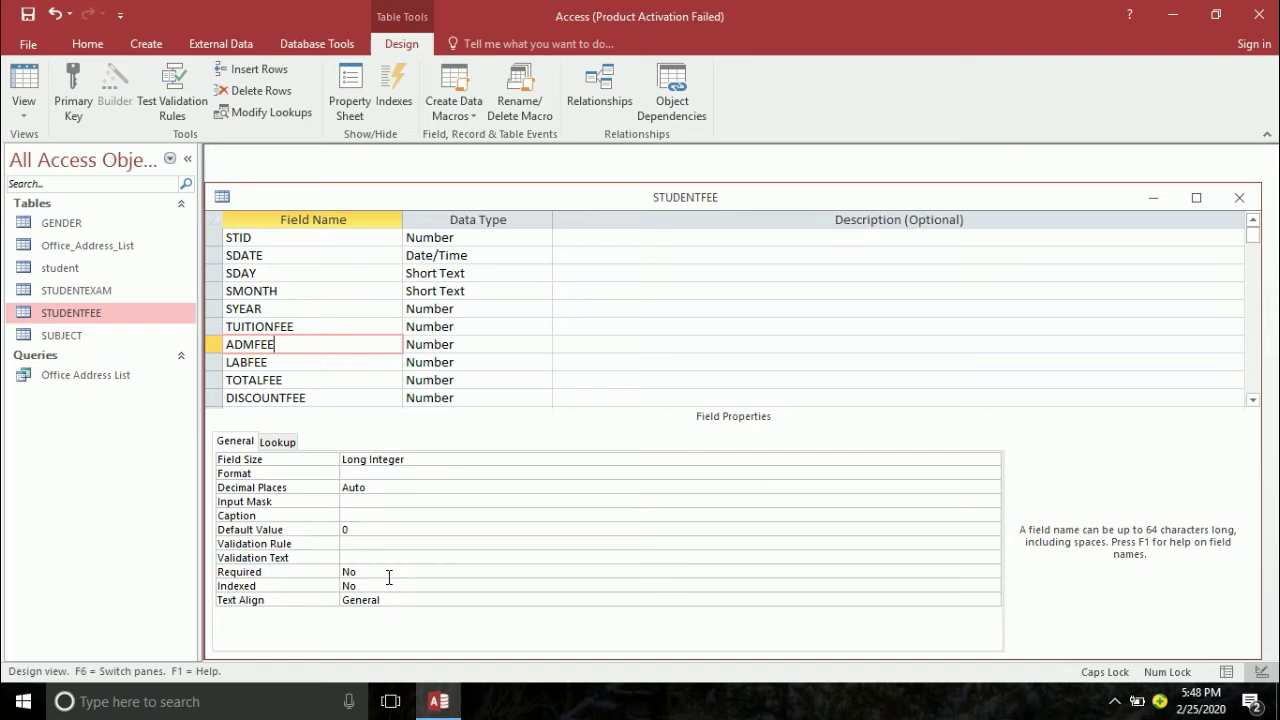
{"action": "left_click", "coordinate": [365, 515]}
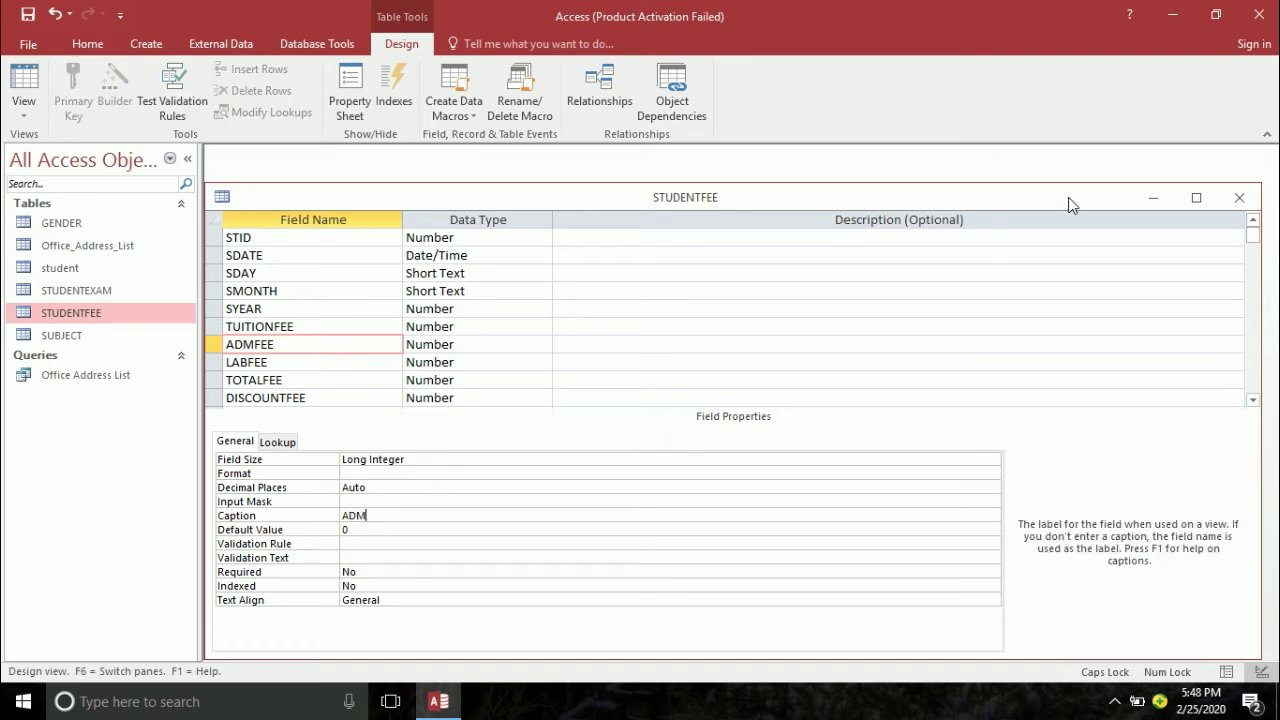
{"action": "type", "text": "ADMSION FEE"}
{"action": "key", "text": "Return"}
- Caption LABFEE 'LAB FEE' and TOTALFEE 'TOTAL FEE'
{"action": "left_click", "coordinate": [273, 362]}
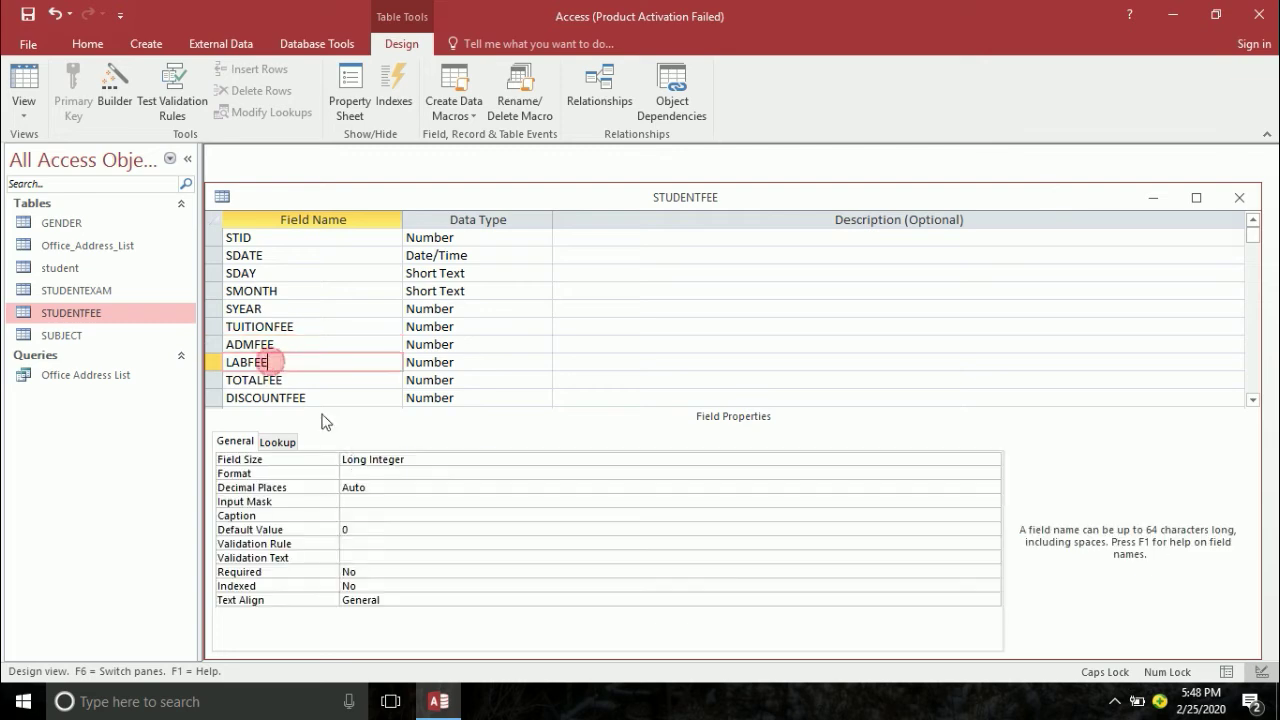
{"action": "left_click", "coordinate": [363, 514]}
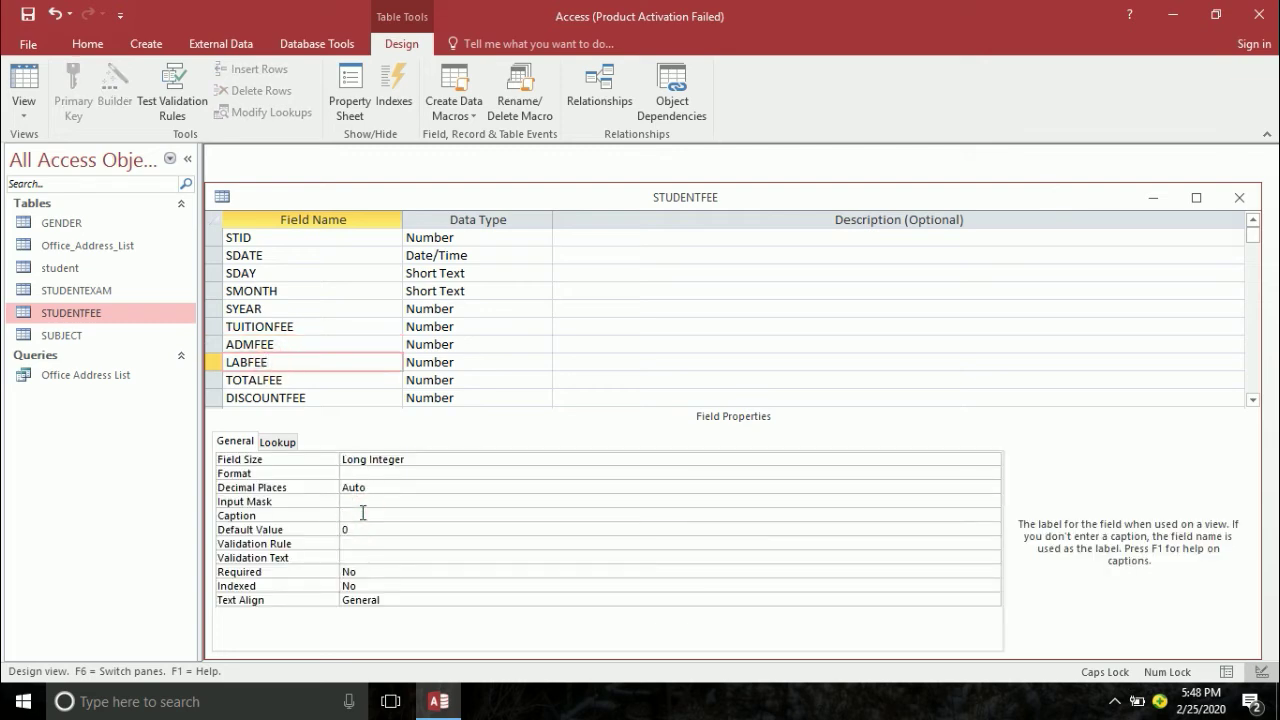
{"action": "type", "text": "LAB FEE"}
{"action": "left_click", "coordinate": [297, 380]}
{"action": "left_click", "coordinate": [357, 518]}
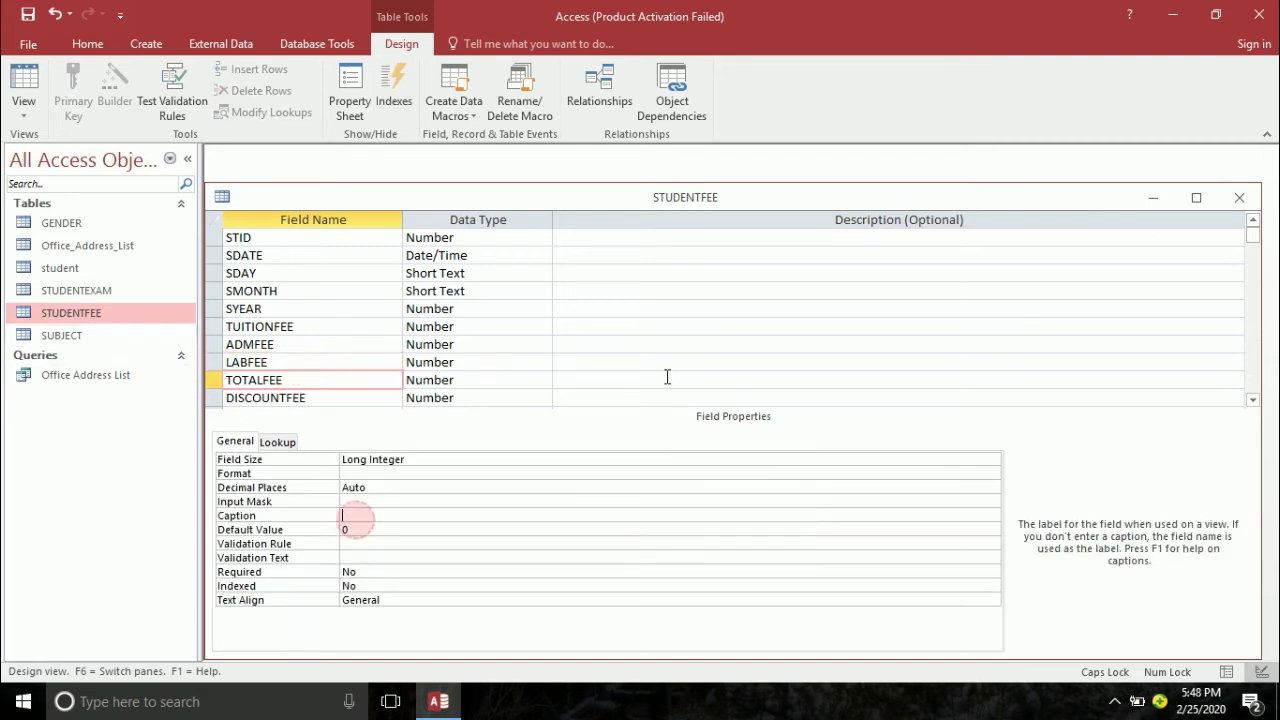
{"action": "type", "text": "TOTAL FE"}
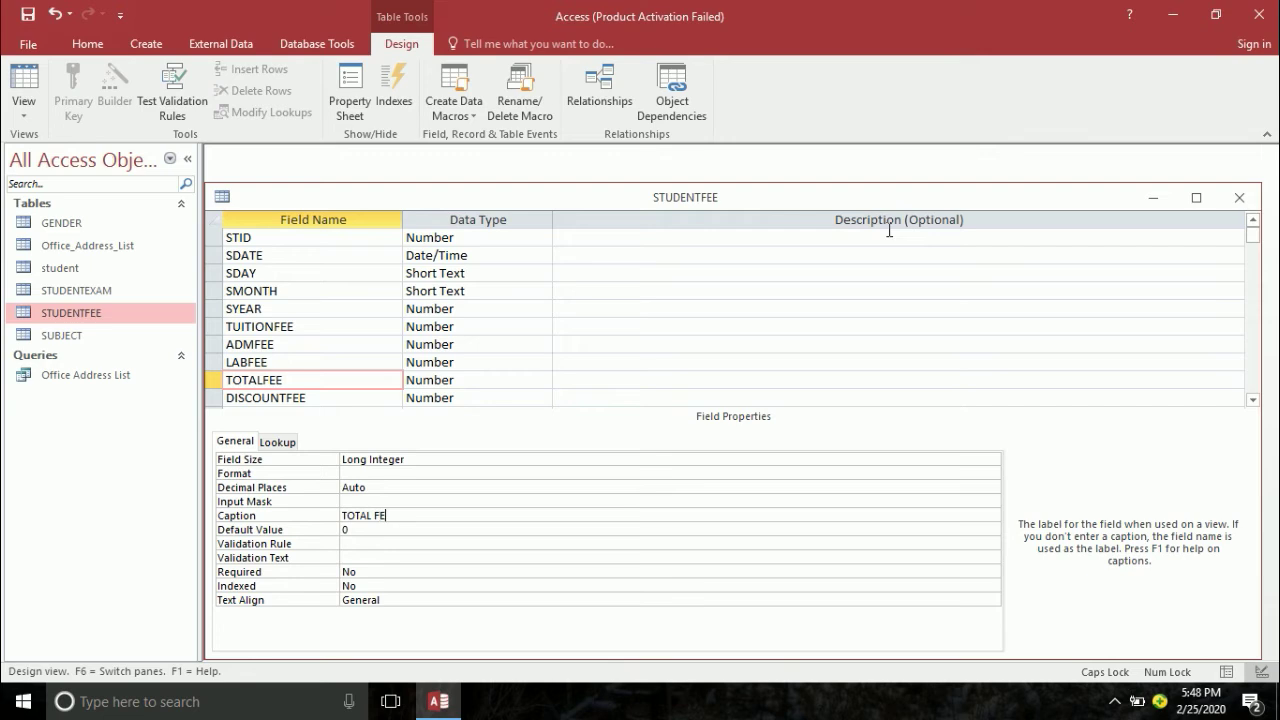
{"action": "type", "text": "E"}
{"action": "key", "text": "Return"}
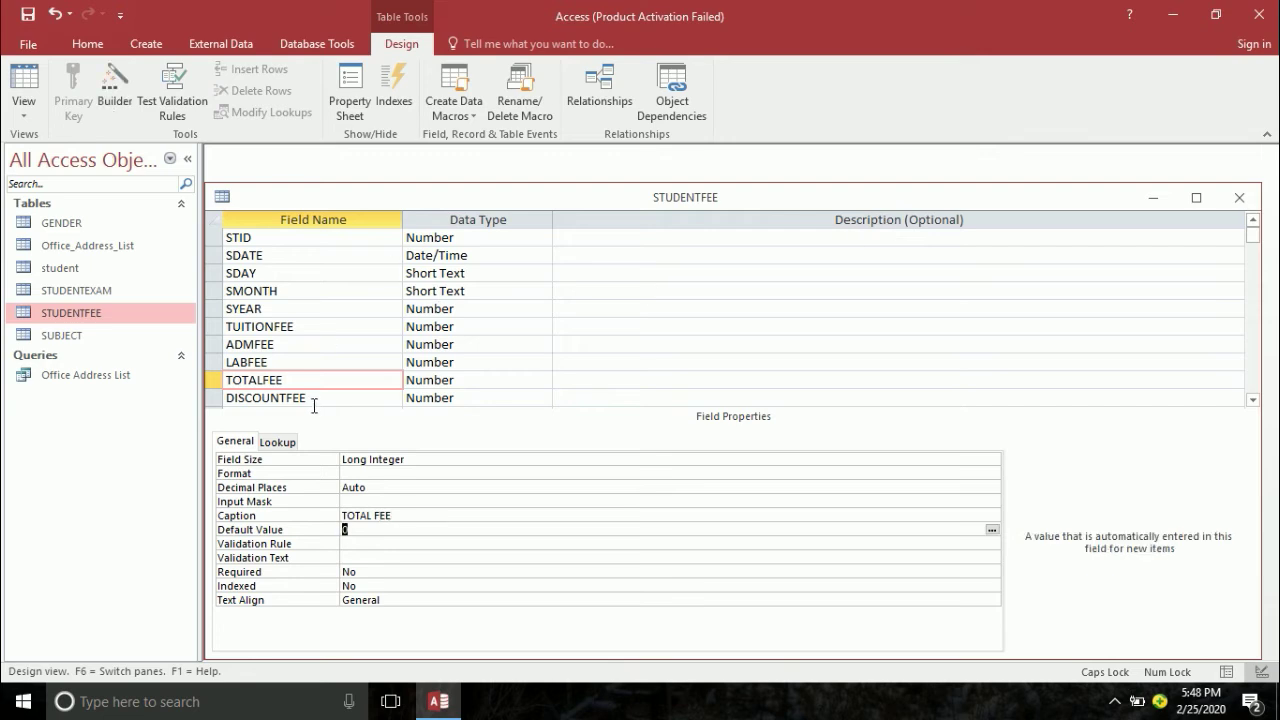
- Caption DISCOUNTFEE 'DIS FEE' and NETFEE 'NET FEE'
{"action": "left_click", "coordinate": [314, 403]}
{"action": "left_click", "coordinate": [362, 515]}
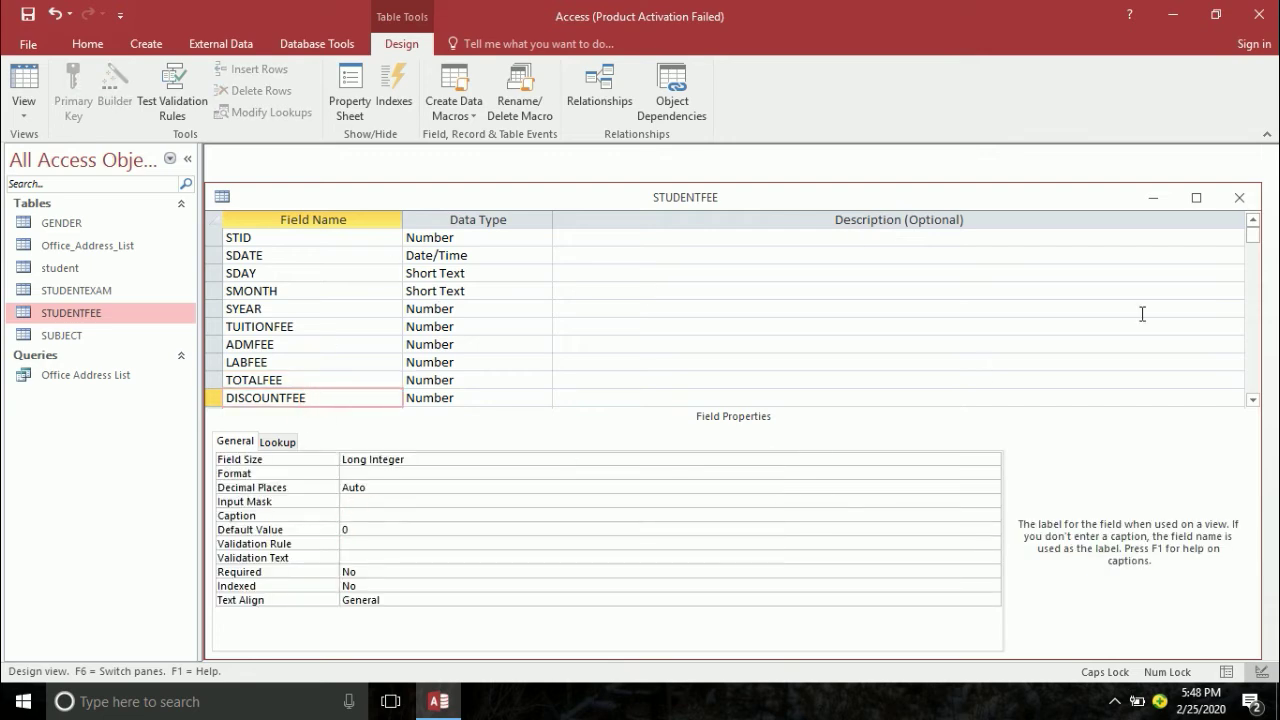
{"action": "type", "text": "DIS FEE"}
{"action": "key", "text": "Return"}
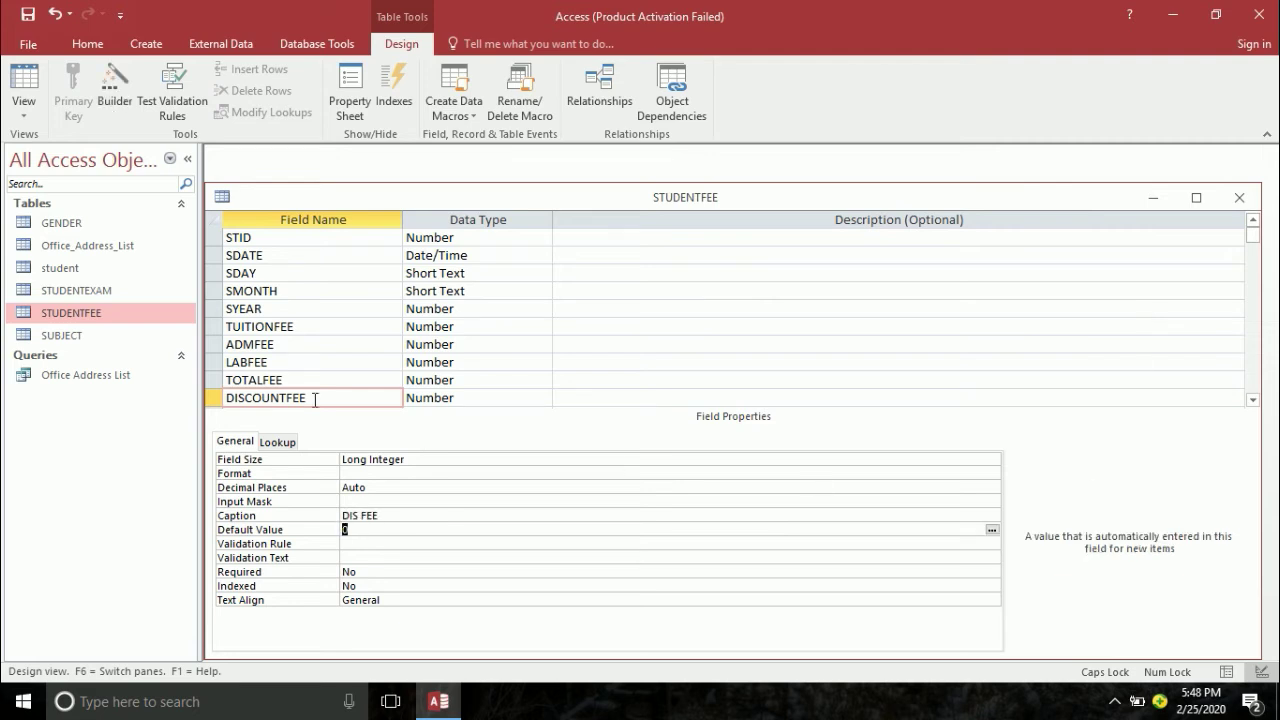
{"action": "left_click", "coordinate": [314, 398]}
{"action": "key", "text": "Down"}
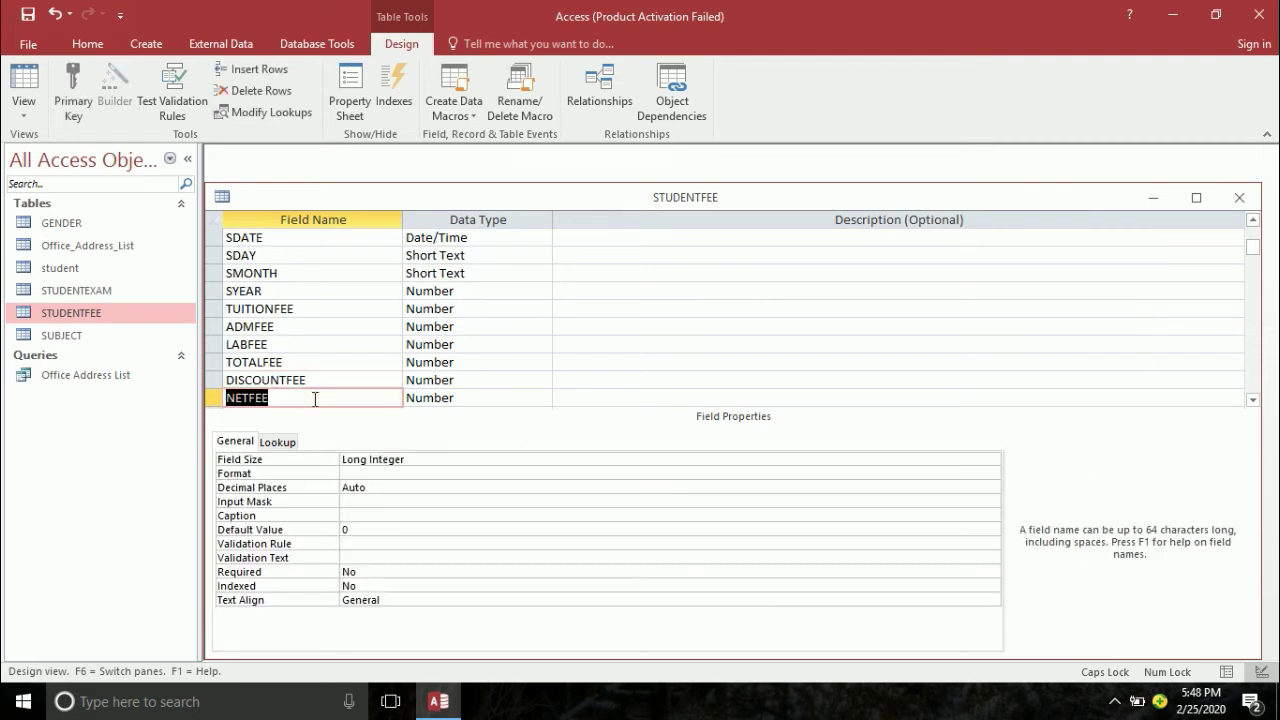
{"action": "left_click", "coordinate": [350, 513]}
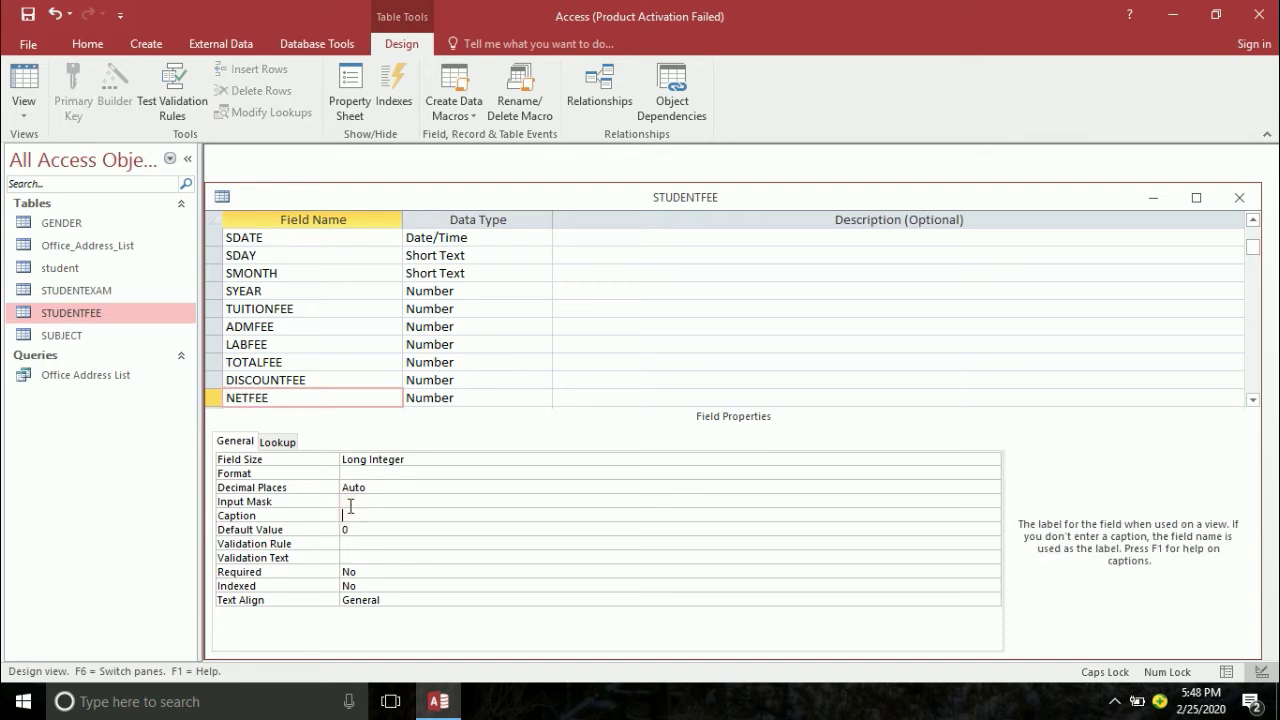
{"action": "type", "text": "NET FEE"}
{"action": "key", "text": "Return"}
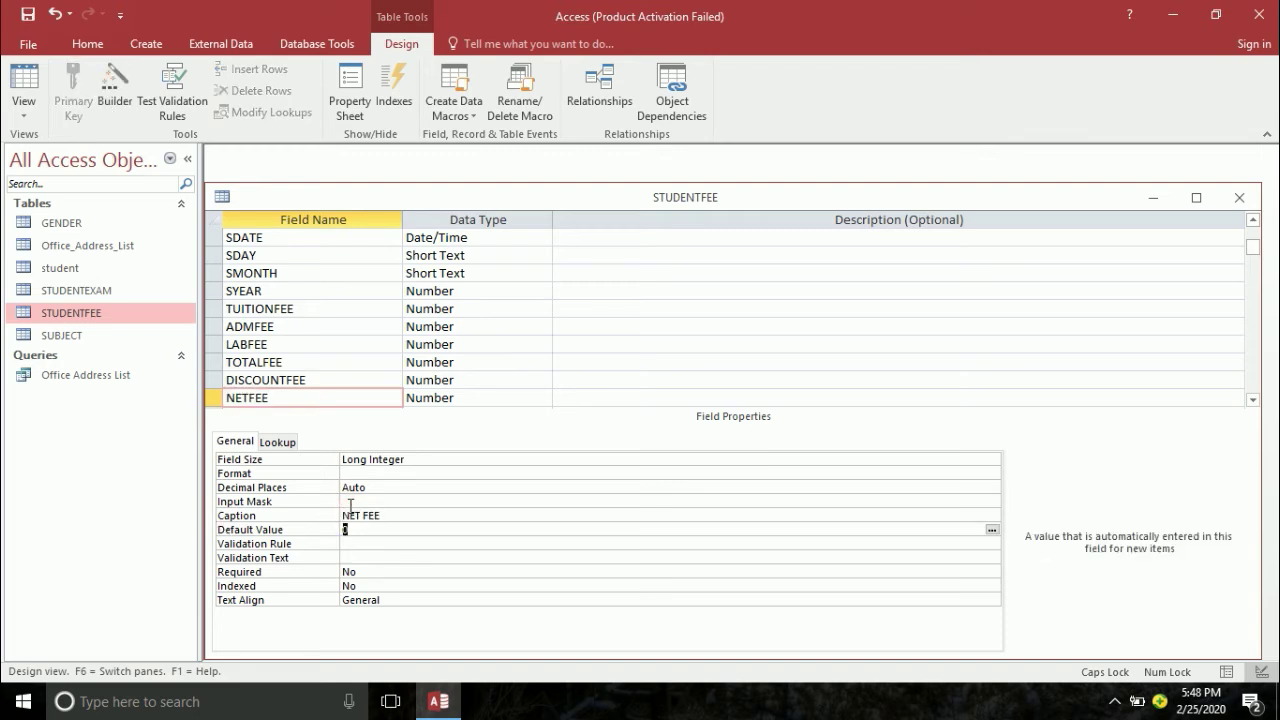
{"action": "left_click", "coordinate": [352, 399]}
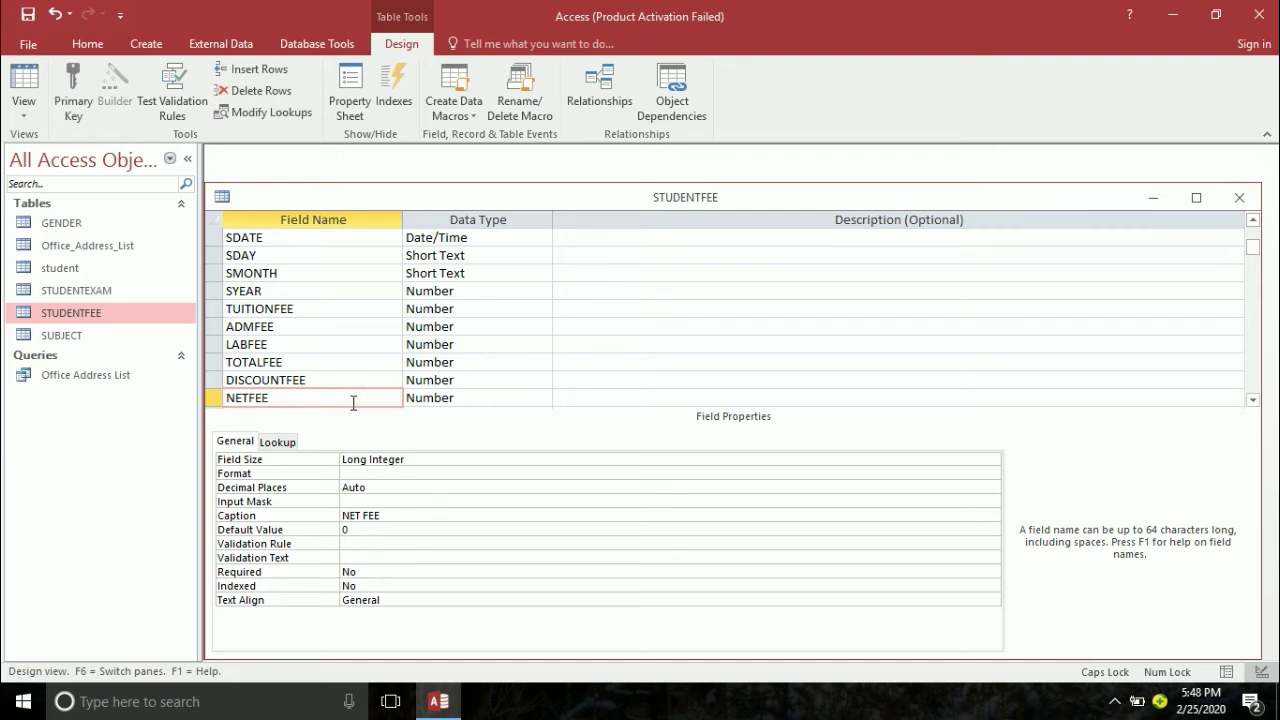
{"action": "key", "text": "Down"}
{"action": "key", "text": "Down"}
{"action": "key", "text": "Down"}
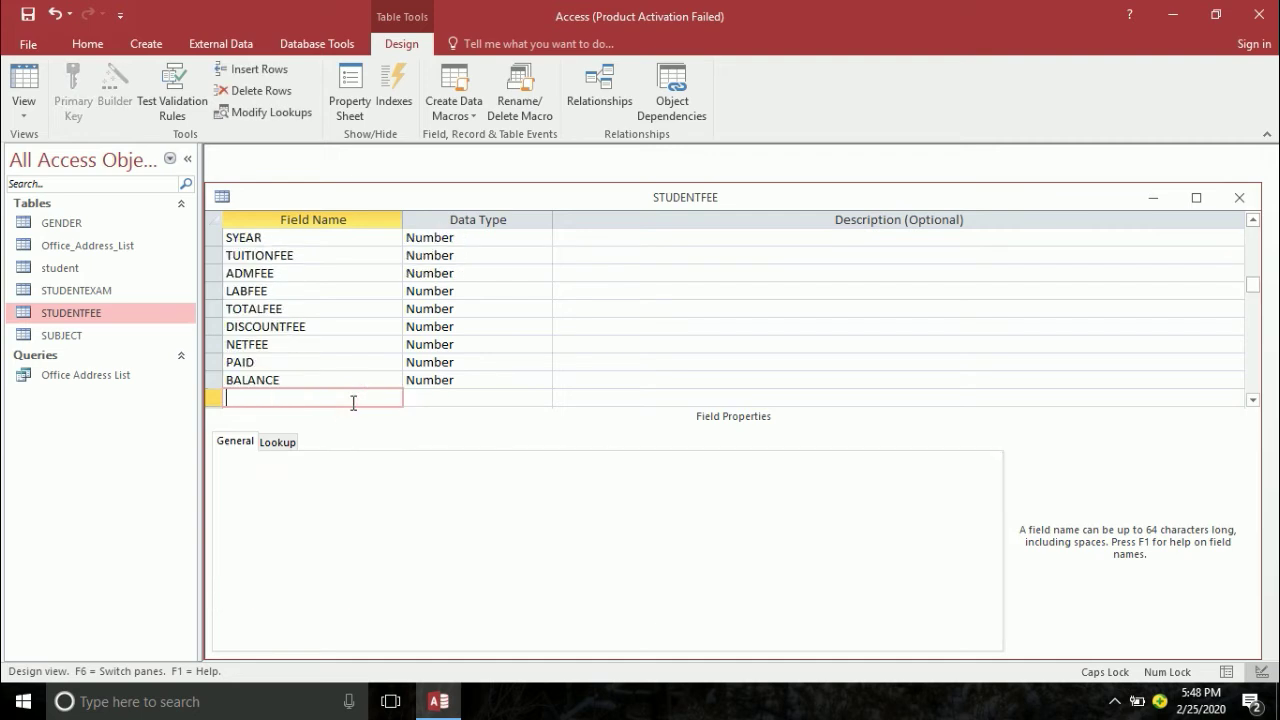
- Save the STUDENTFEE design, accepting the integrity warning, and close it
{"action": "key", "text": "ctrl+s"}
{"action": "left_click", "coordinate": [570, 408]}
{"action": "key", "text": "ctrl+w"}
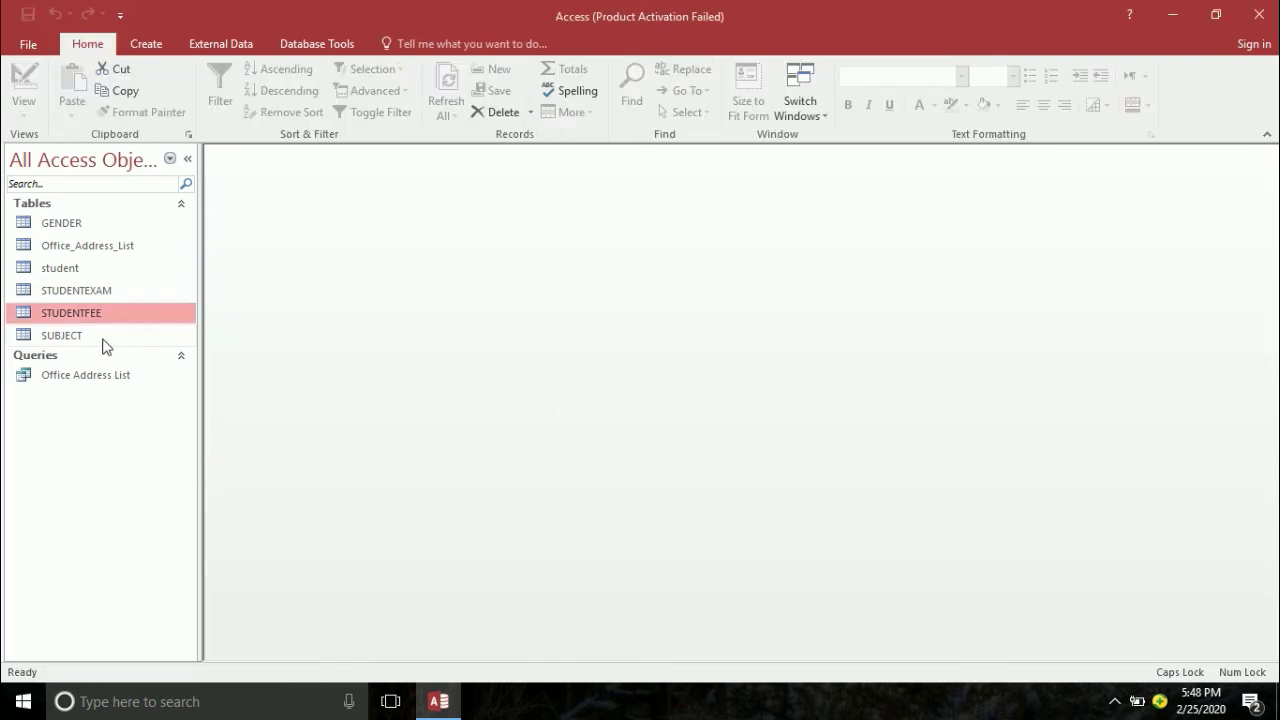
- Open STUDENTEXAM in Design View to inspect the EDATE field, then close it
{"action": "left_click", "coordinate": [103, 338]}
{"action": "right_click", "coordinate": [93, 290]}
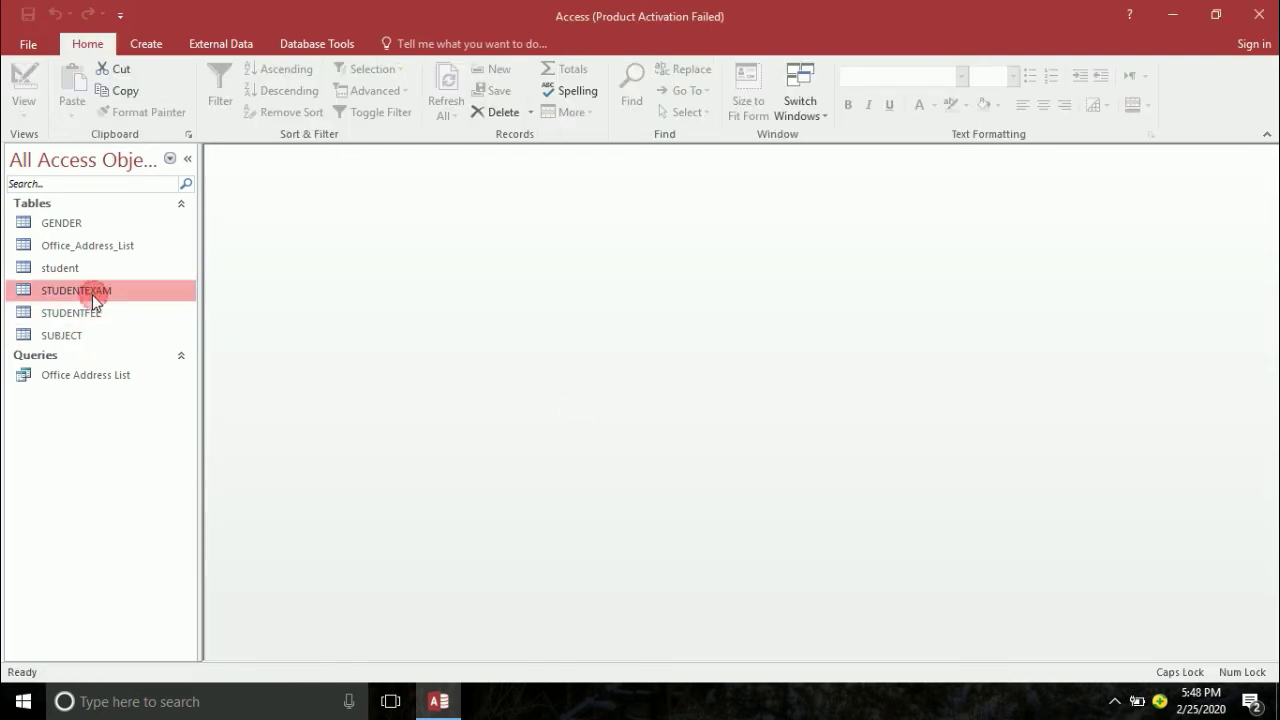
{"action": "left_click", "coordinate": [118, 335]}
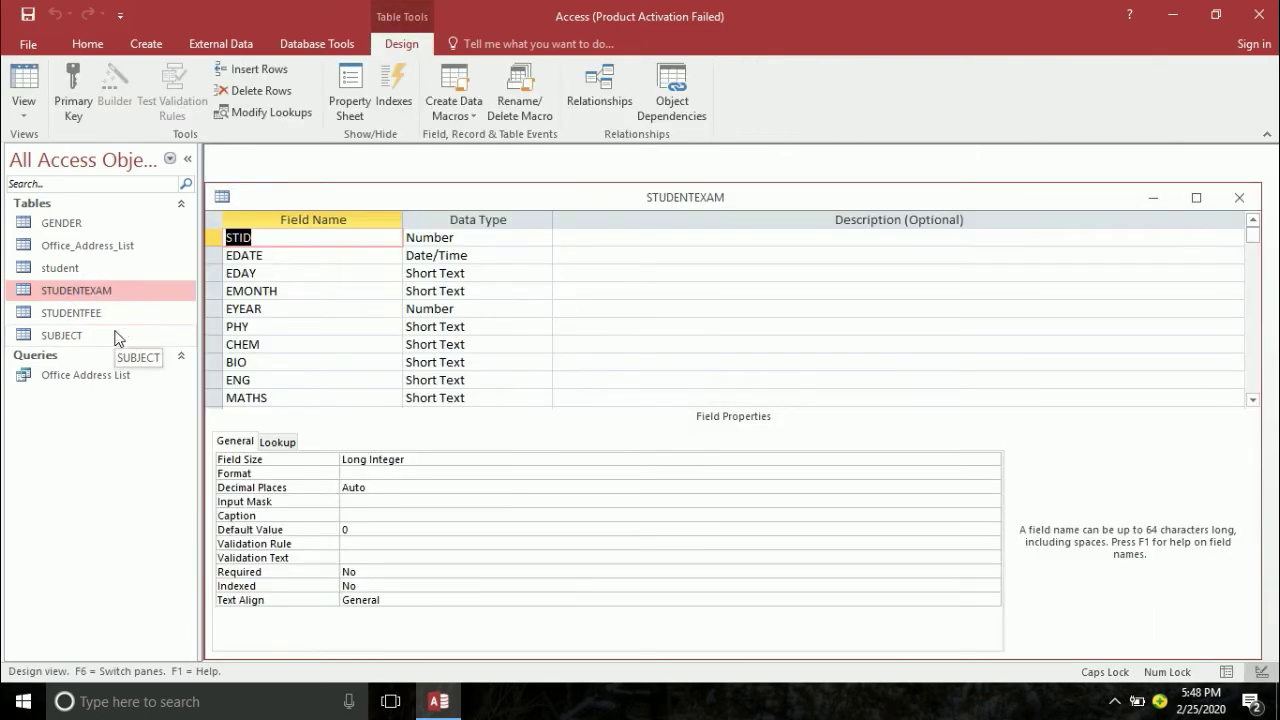
{"action": "left_click", "coordinate": [260, 258]}
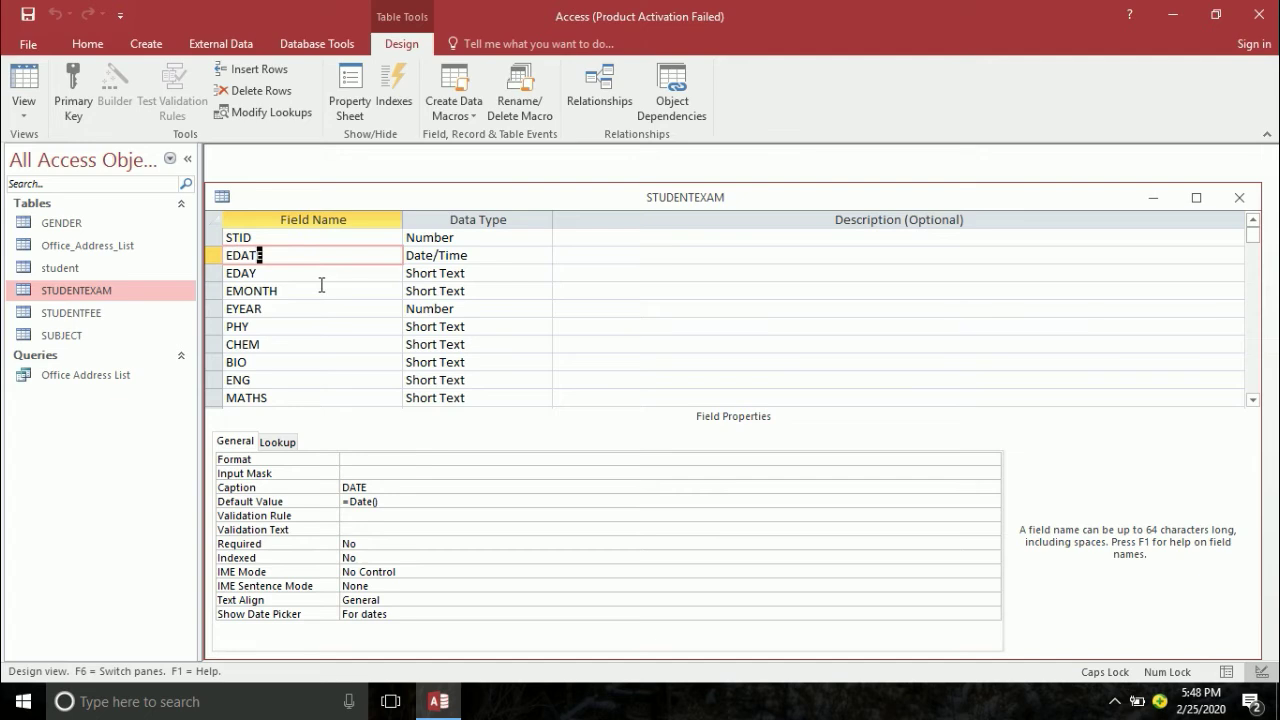
{"action": "key", "text": "ctrl+w"}
- Open the SUBJECT datasheet to review its PHY, CHEM and COMPUTER columns, then close it
{"action": "left_click", "coordinate": [64, 222]}
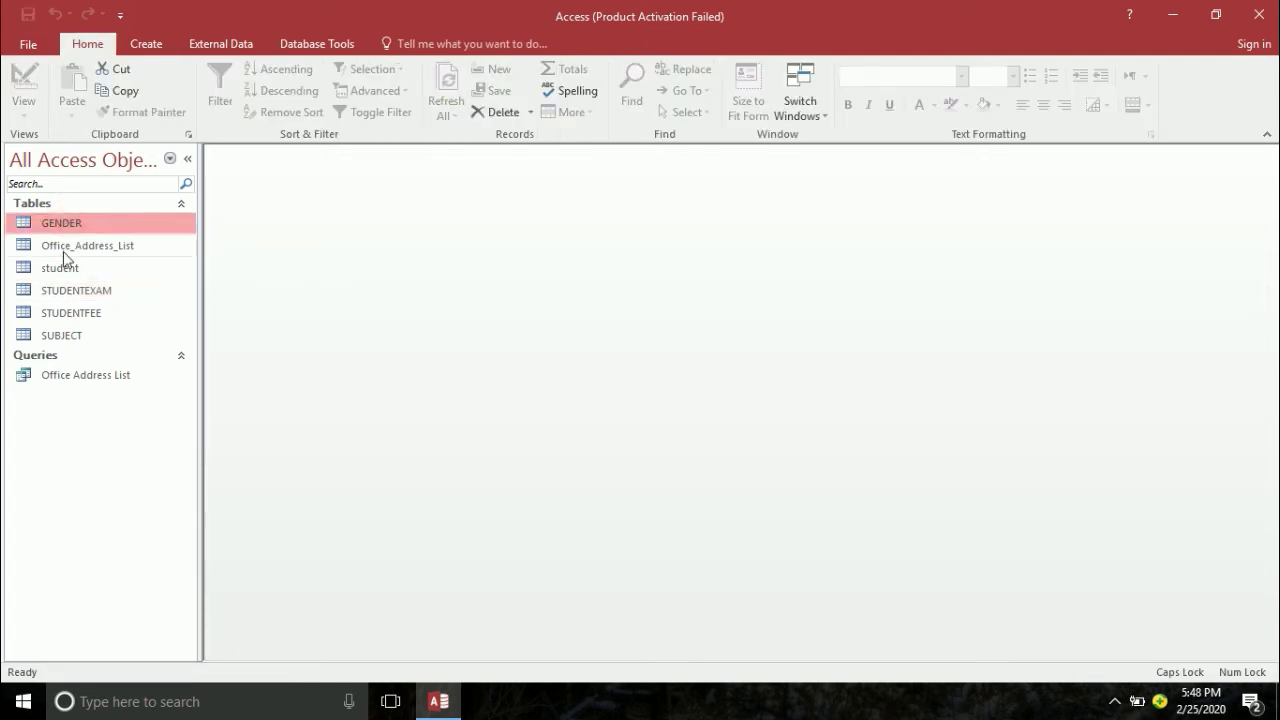
{"action": "left_click", "coordinate": [62, 267]}
{"action": "left_click", "coordinate": [63, 289]}
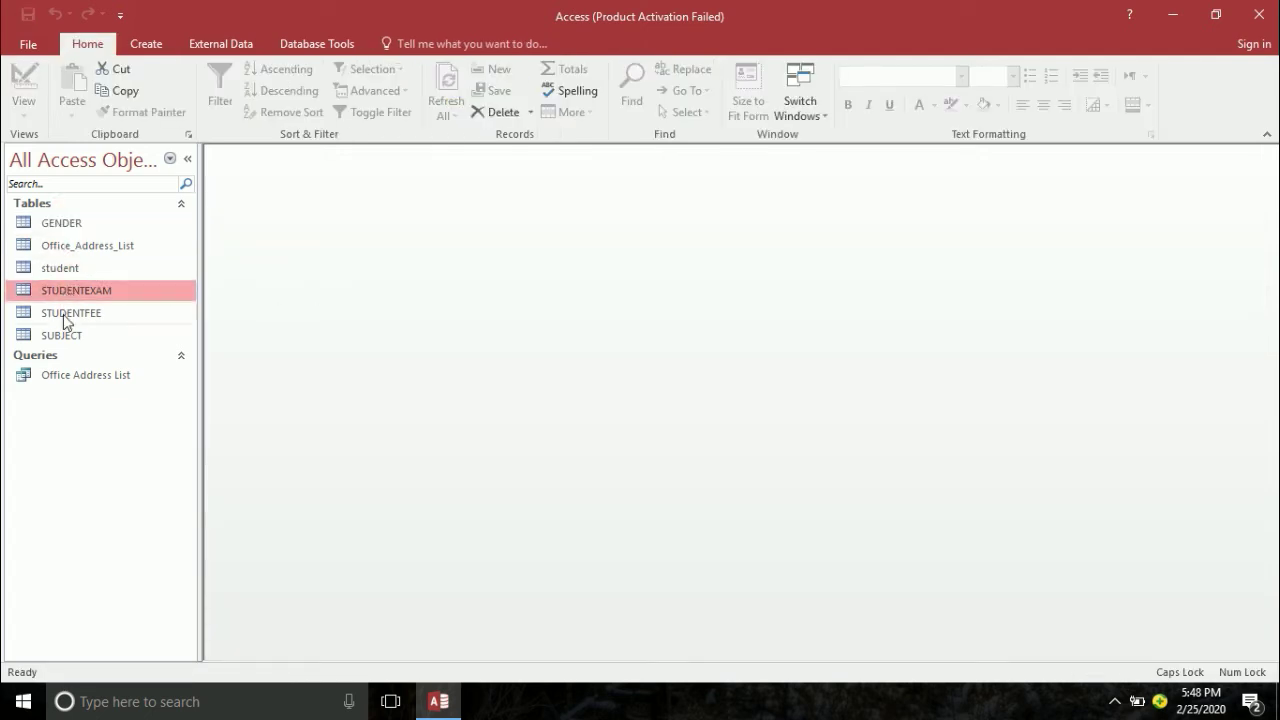
{"action": "left_click", "coordinate": [63, 314]}
{"action": "left_click", "coordinate": [61, 335]}
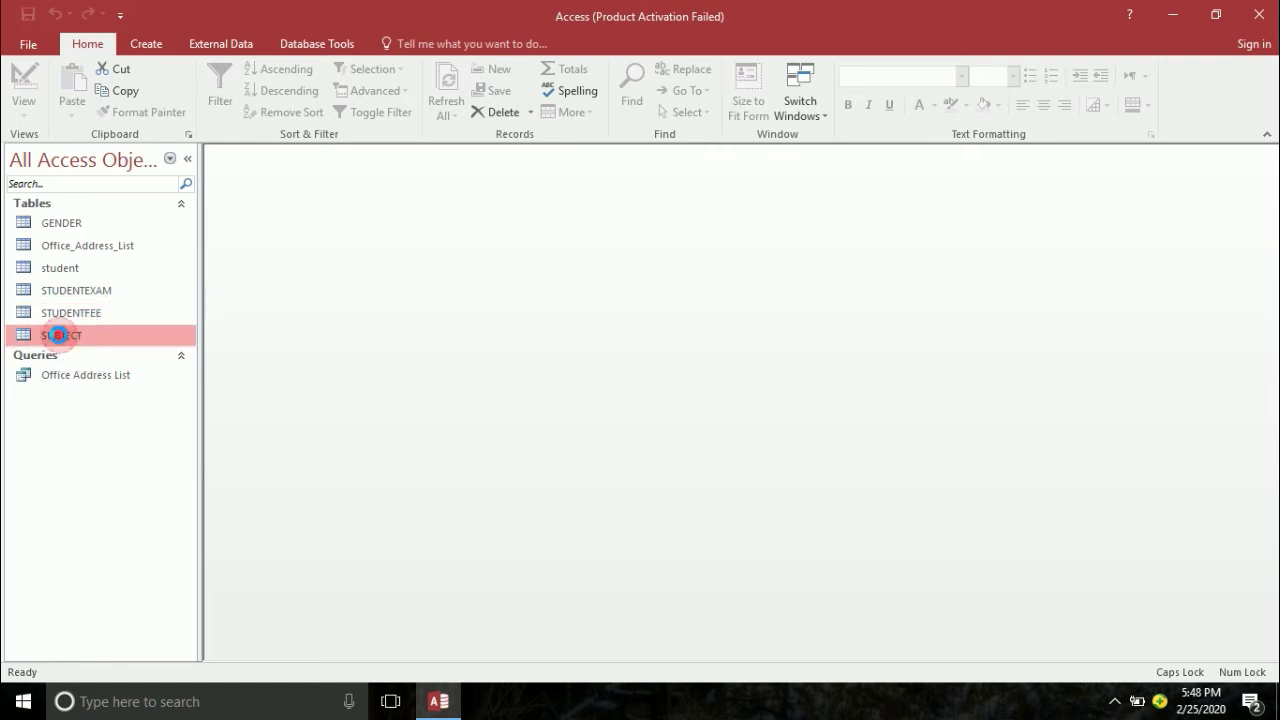
{"action": "double_click", "coordinate": [61, 335]}
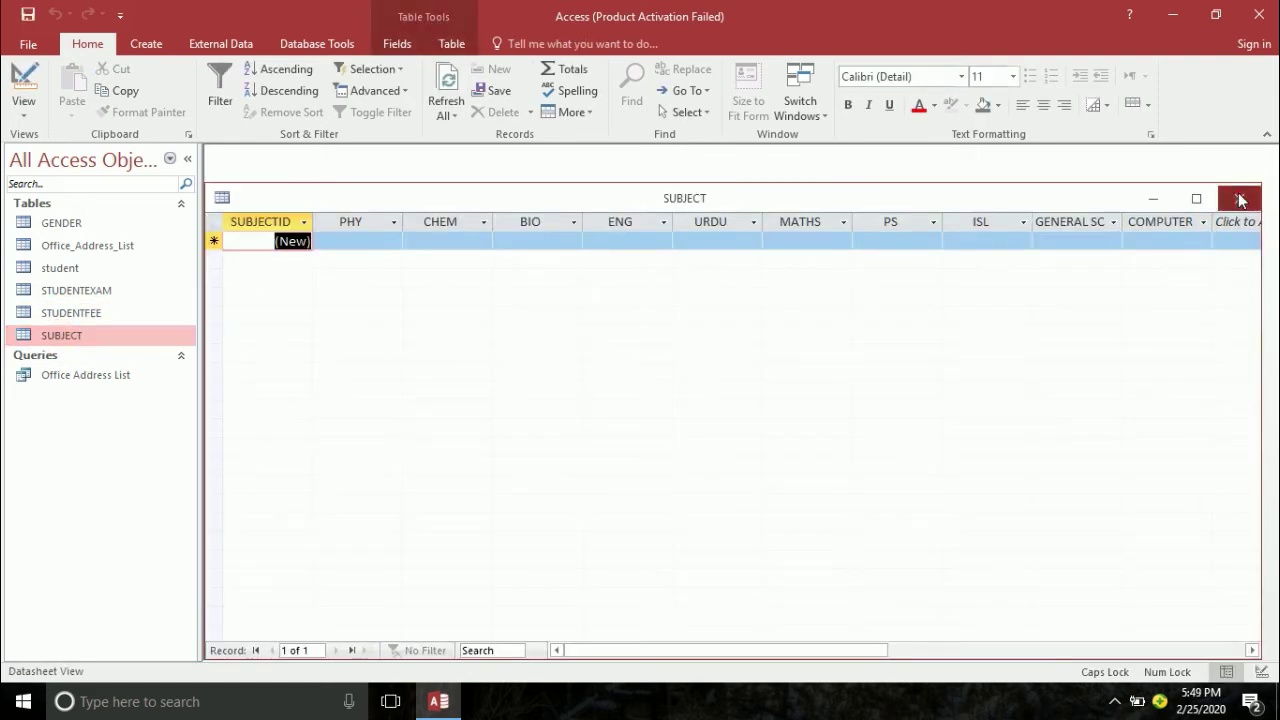
{"action": "left_click", "coordinate": [1240, 200]}
{"action": "right_click", "coordinate": [115, 341]}
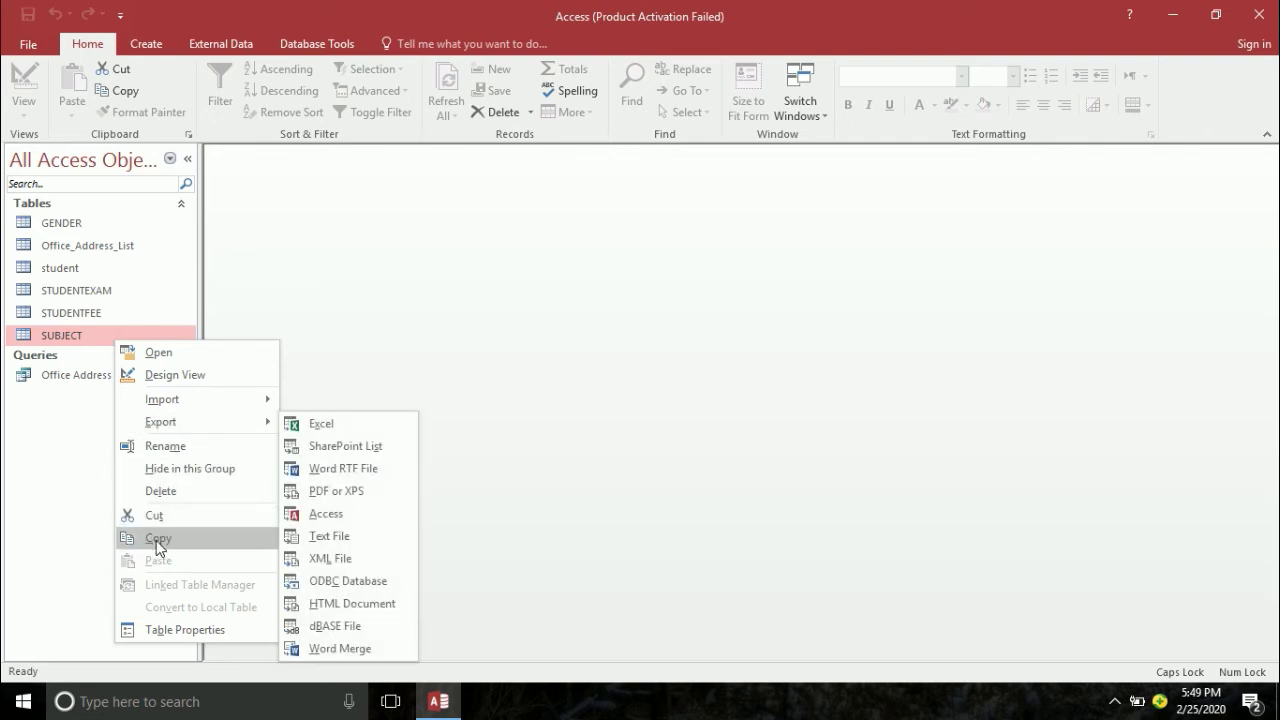
{"action": "left_click", "coordinate": [160, 491]}
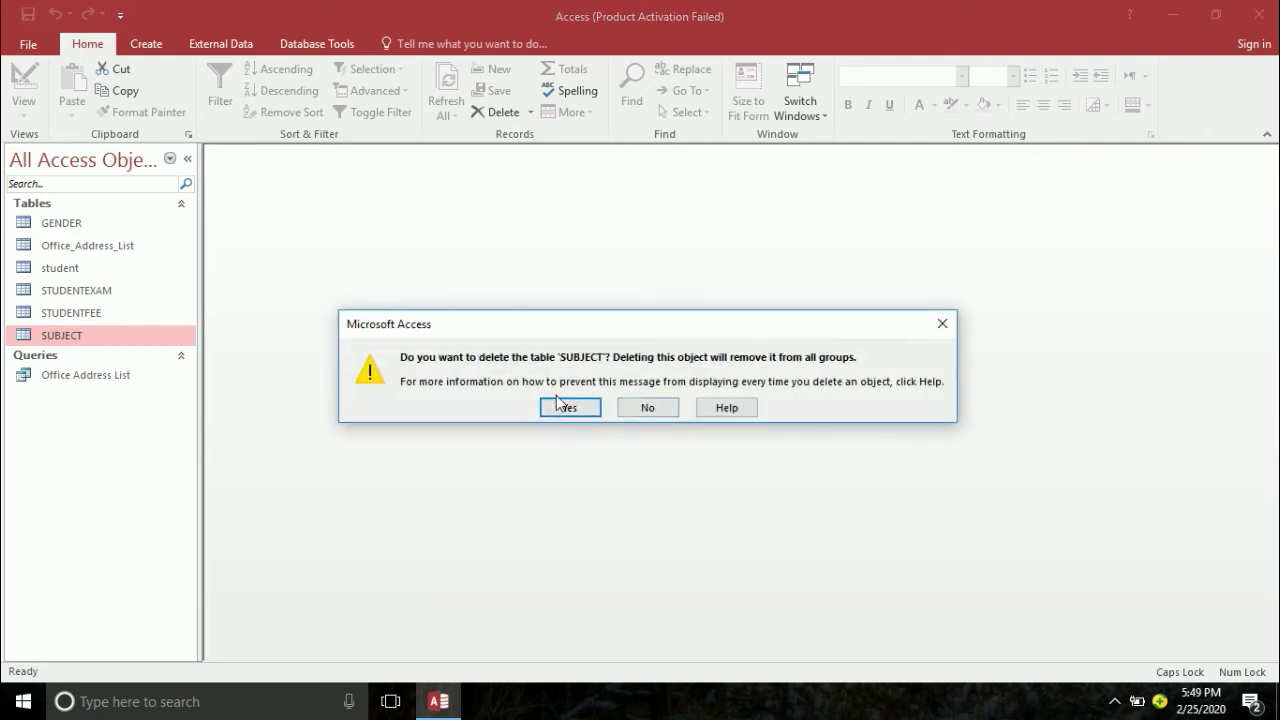
{"action": "left_click", "coordinate": [647, 407]}
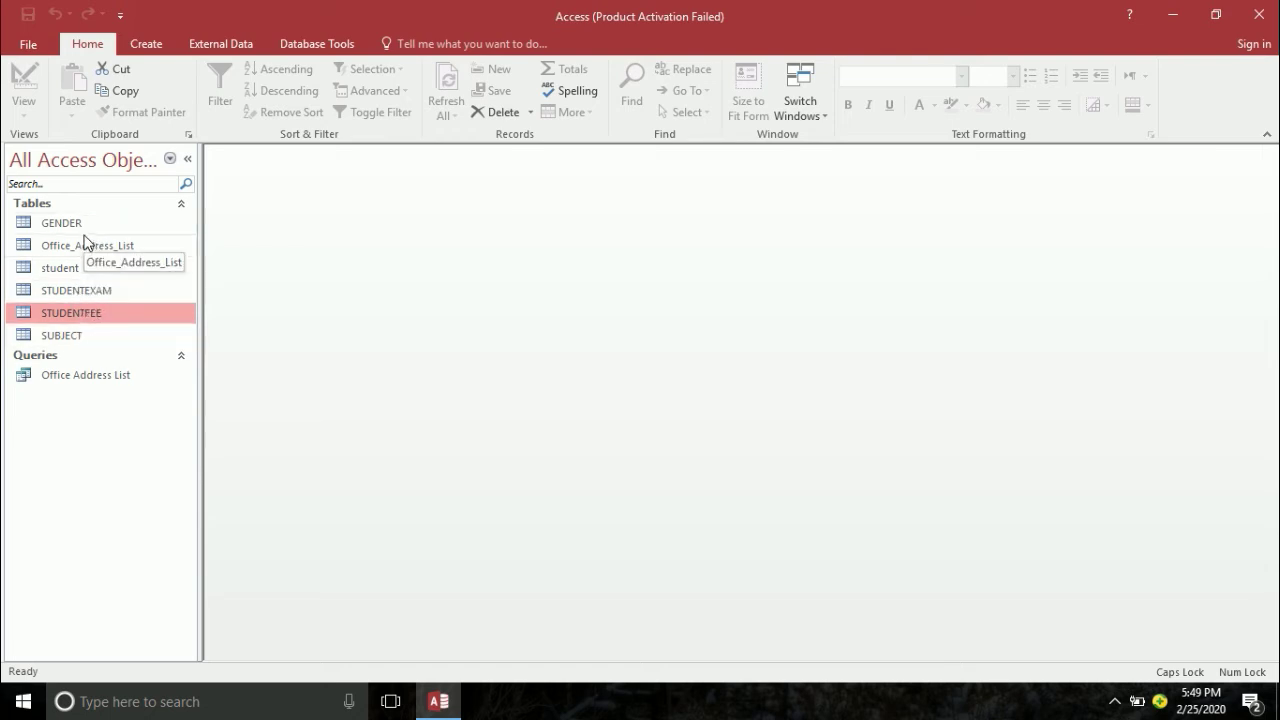
- In STUDENTEXAM's design, set the EDATE validation rule to <=Date()
{"action": "left_click", "coordinate": [66, 290]}
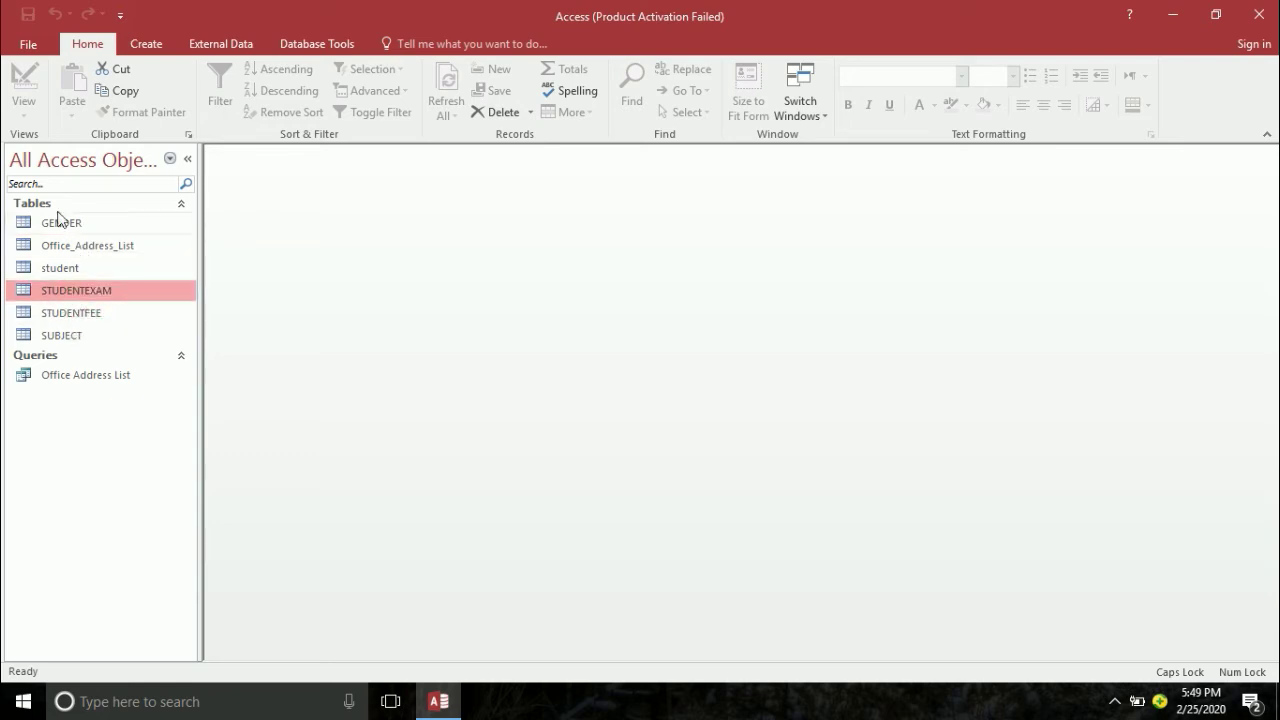
{"action": "right_click", "coordinate": [73, 298]}
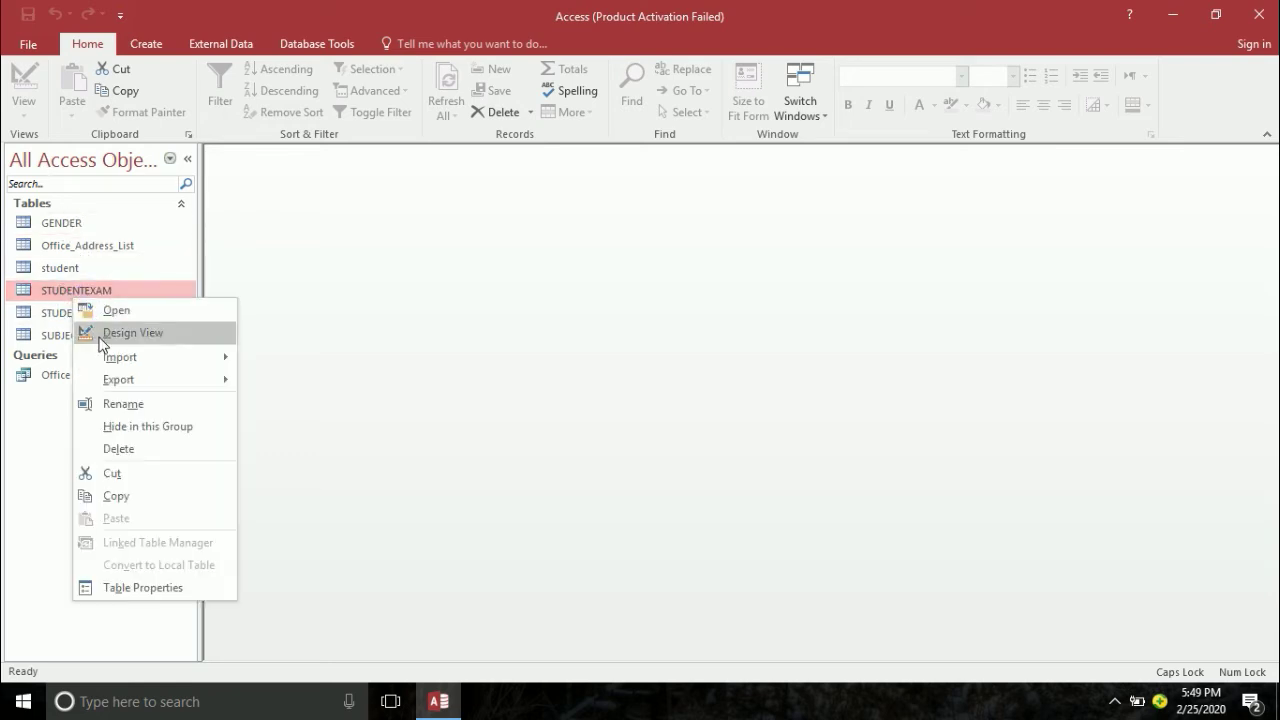
{"action": "left_click", "coordinate": [100, 336]}
{"action": "left_click", "coordinate": [306, 255]}
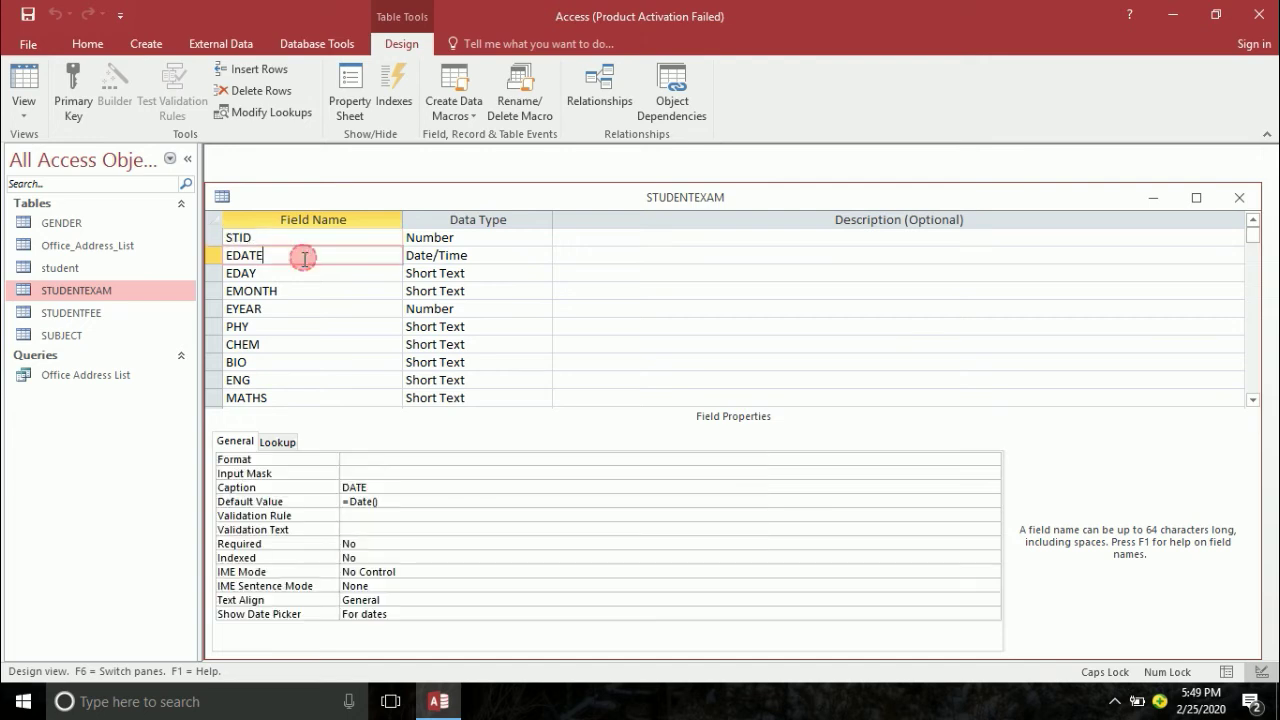
{"action": "left_click", "coordinate": [360, 516]}
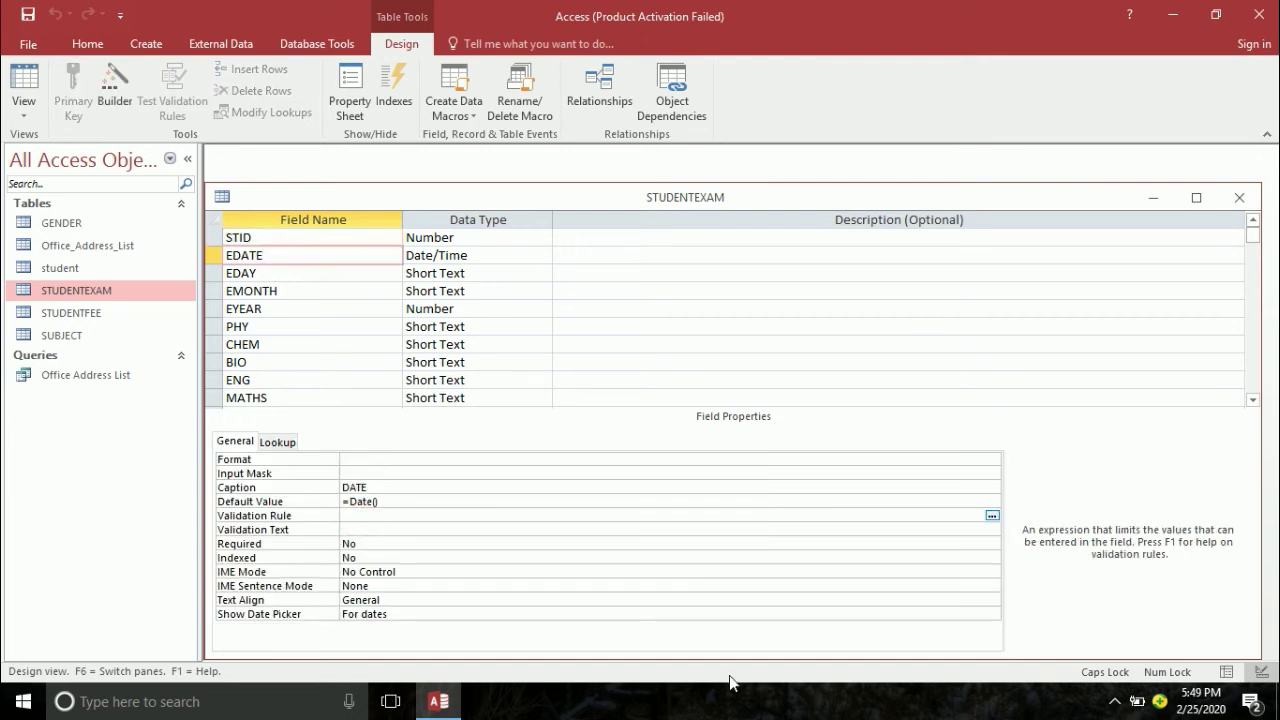
{"action": "type", "text": "<=DATE()"}
{"action": "key", "text": "Return"}
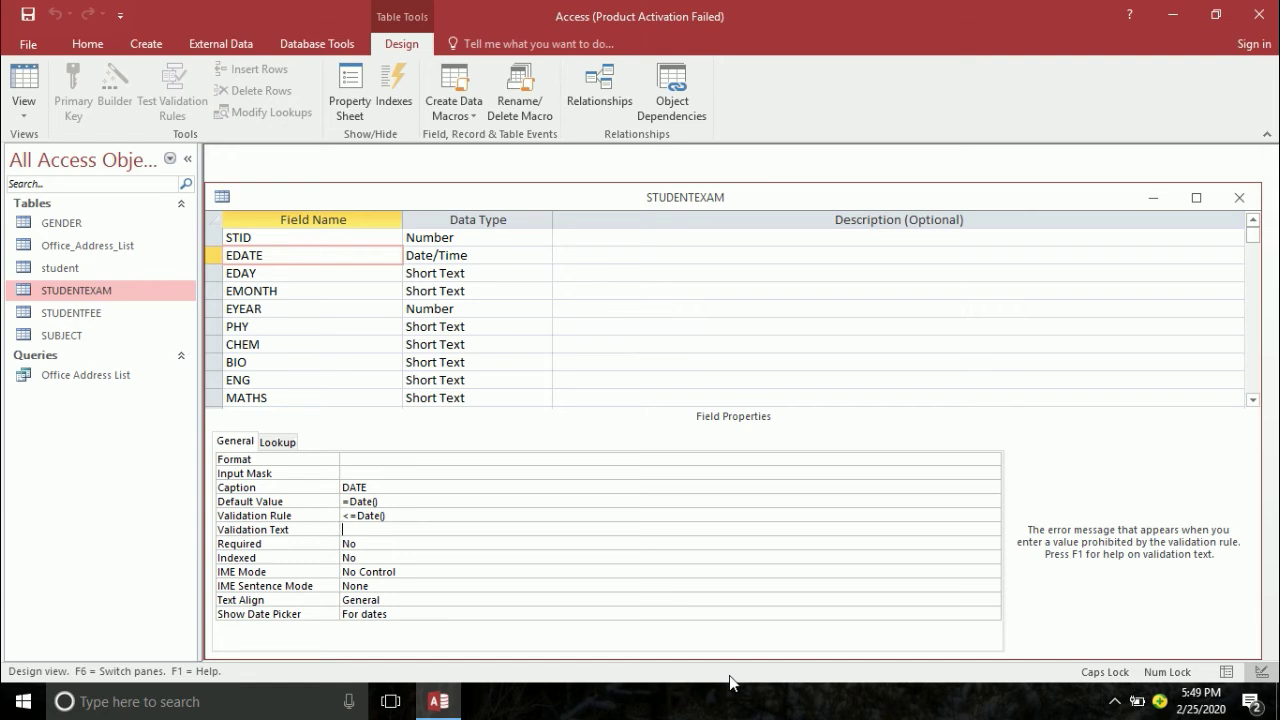
- Set EDATE's Required property to Yes and close the table design
{"action": "left_click", "coordinate": [271, 275]}
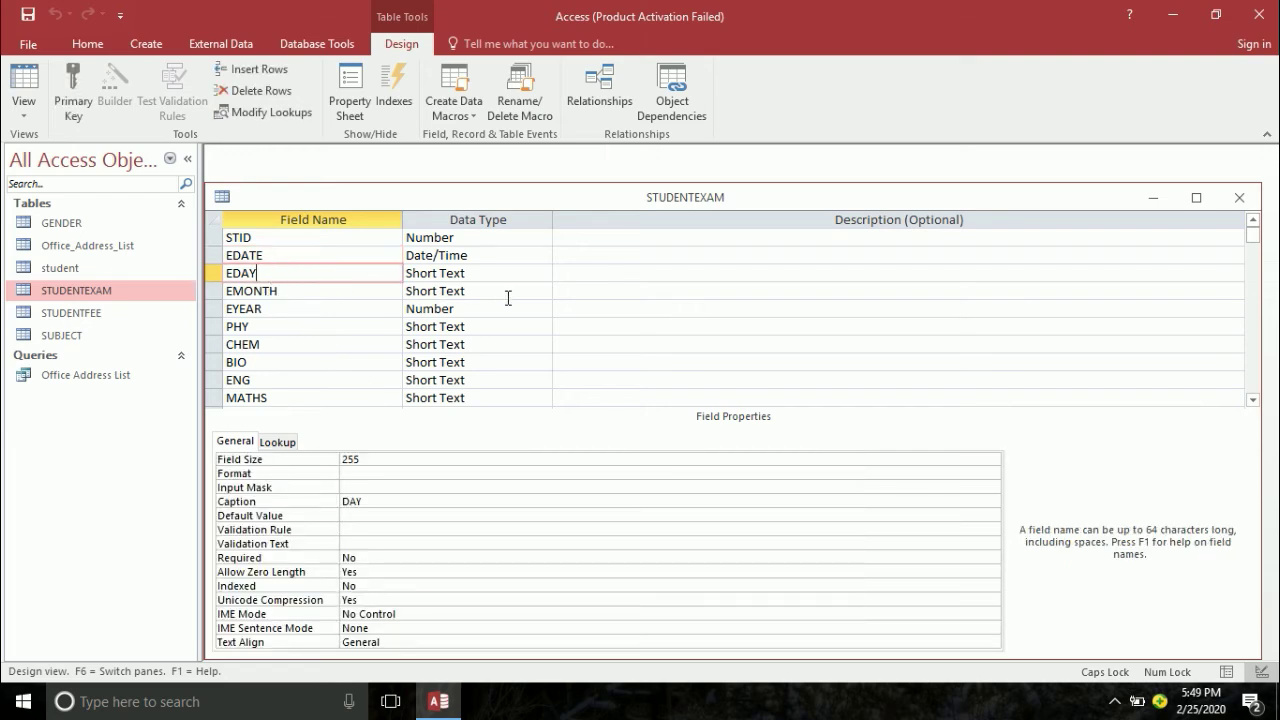
{"action": "left_click", "coordinate": [282, 255]}
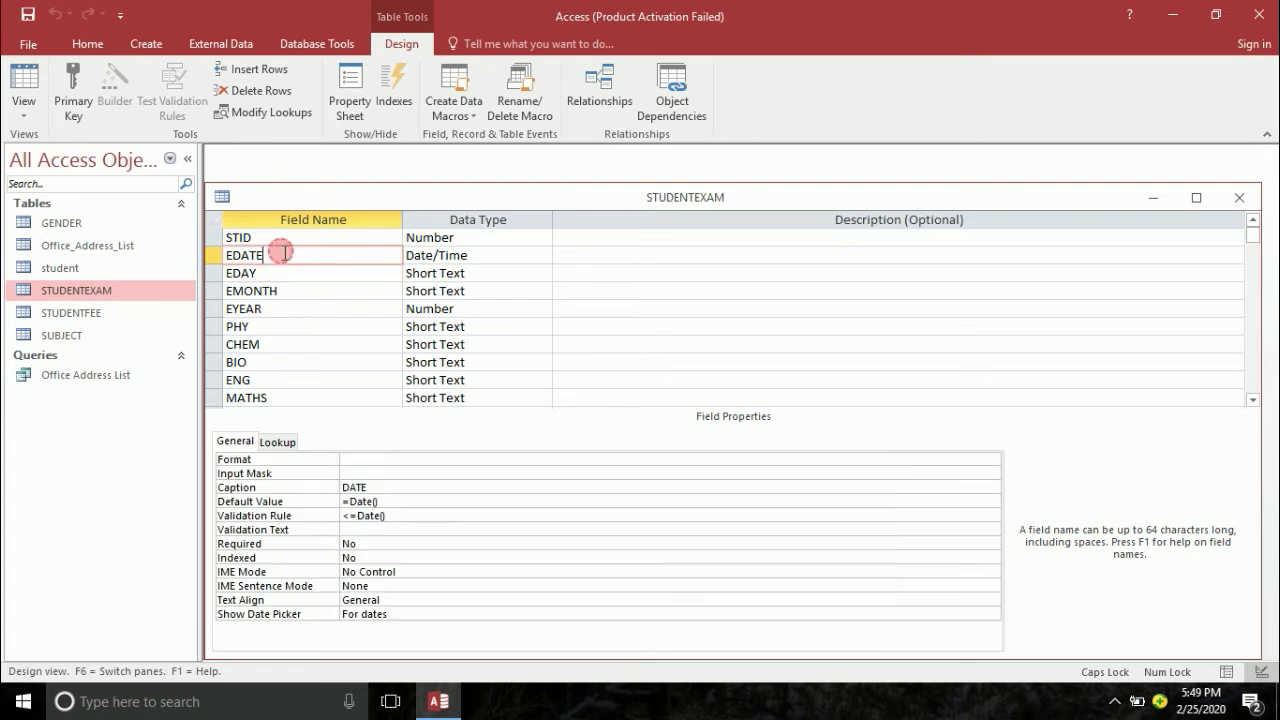
{"action": "double_click", "coordinate": [368, 542]}
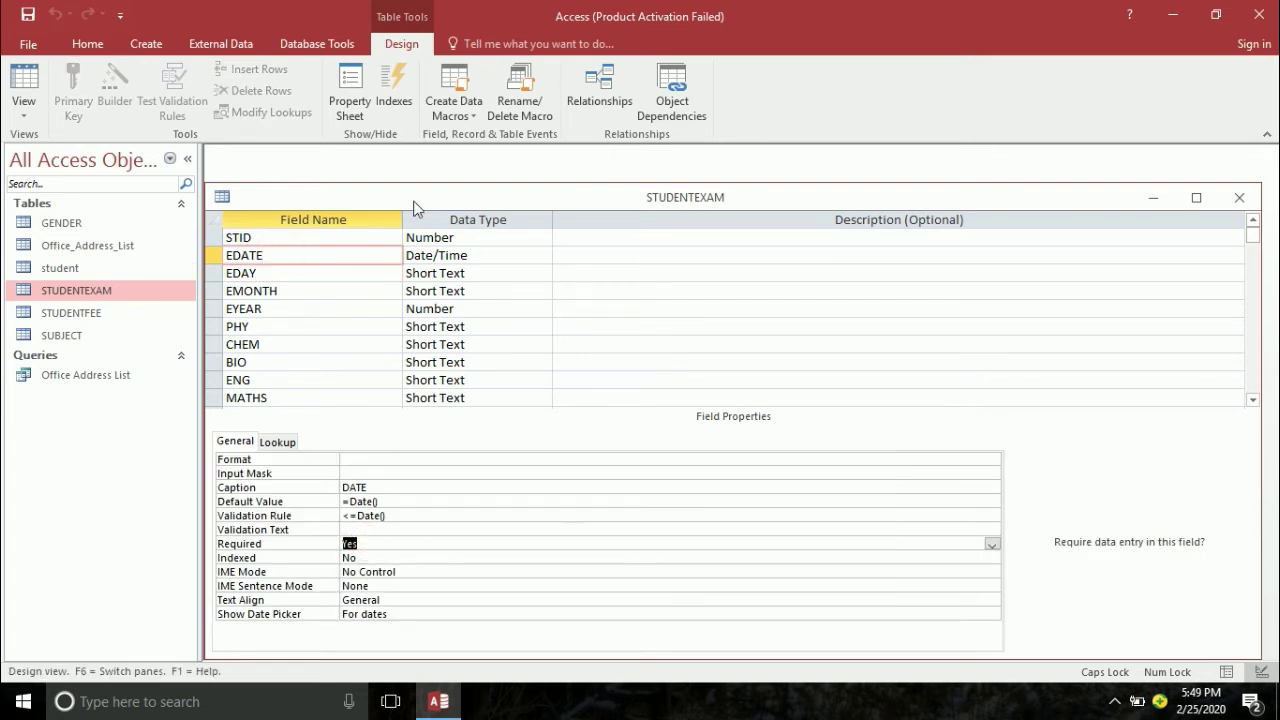
{"action": "left_click", "coordinate": [1239, 197]}
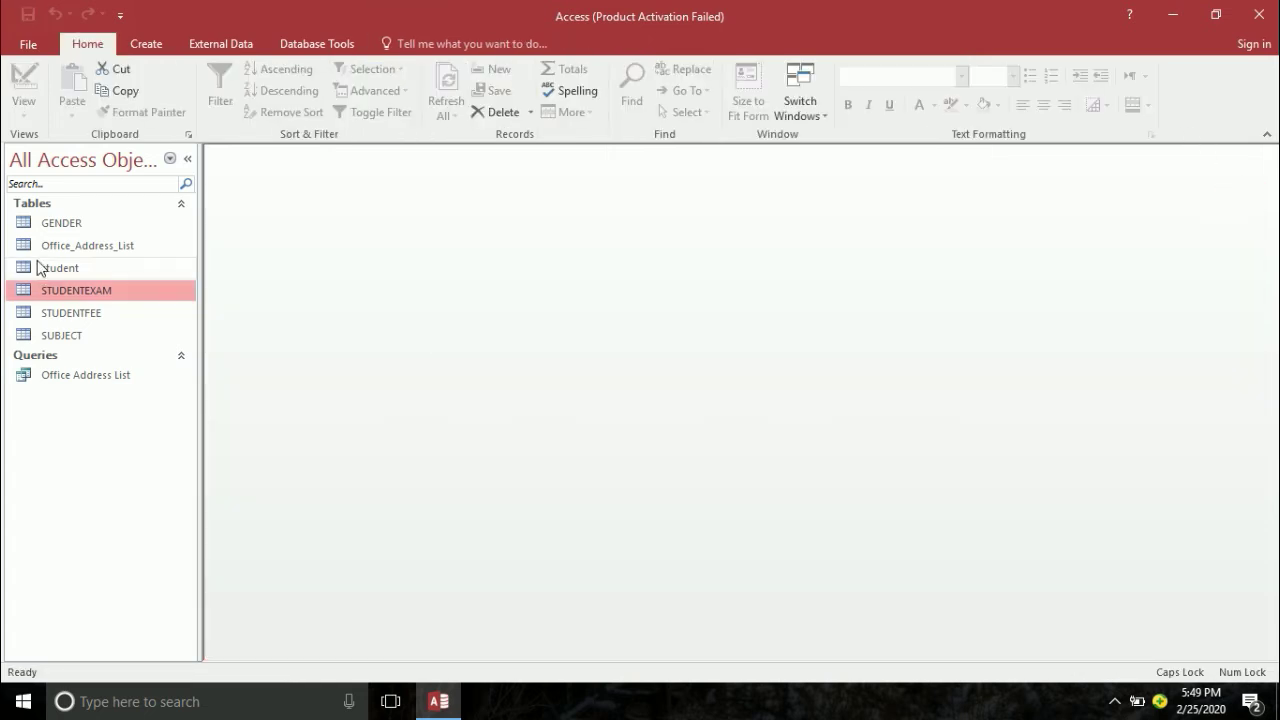
- Make SNAME required in the student table and save, accepting the data-integrity check
{"action": "double_click", "coordinate": [36, 268]}
{"action": "left_click", "coordinate": [14, 80]}
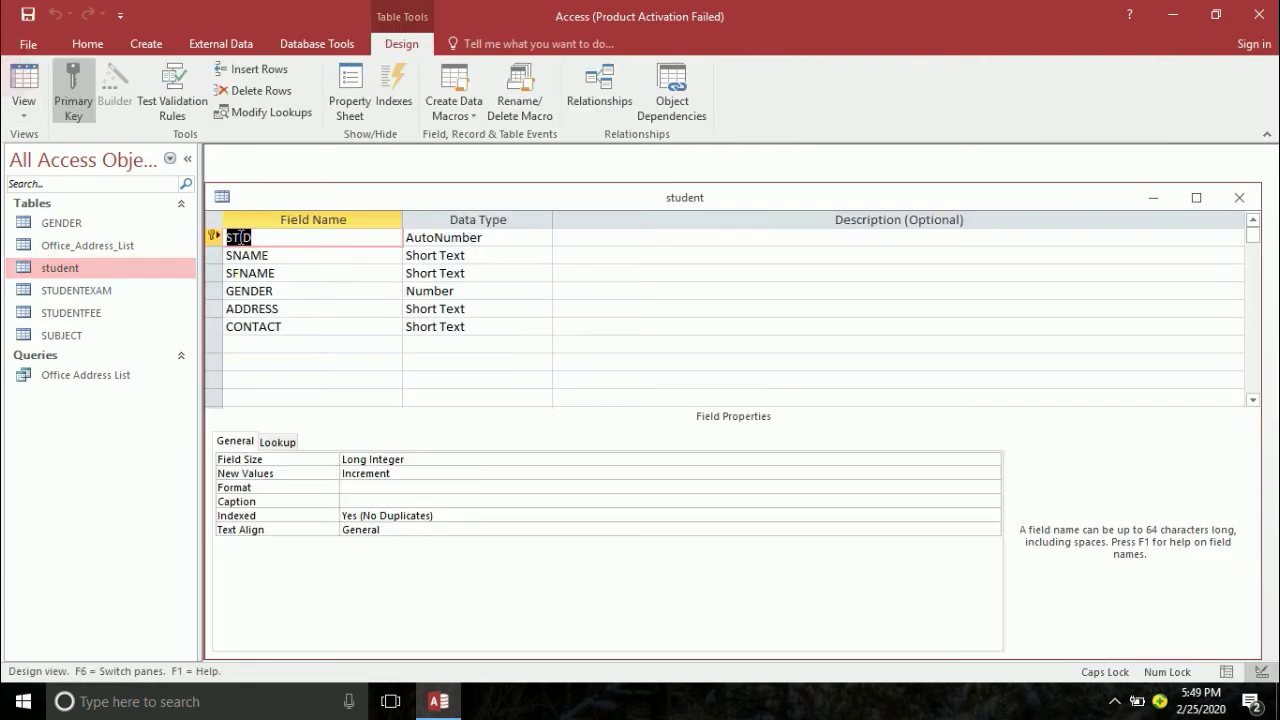
{"action": "left_click", "coordinate": [318, 254]}
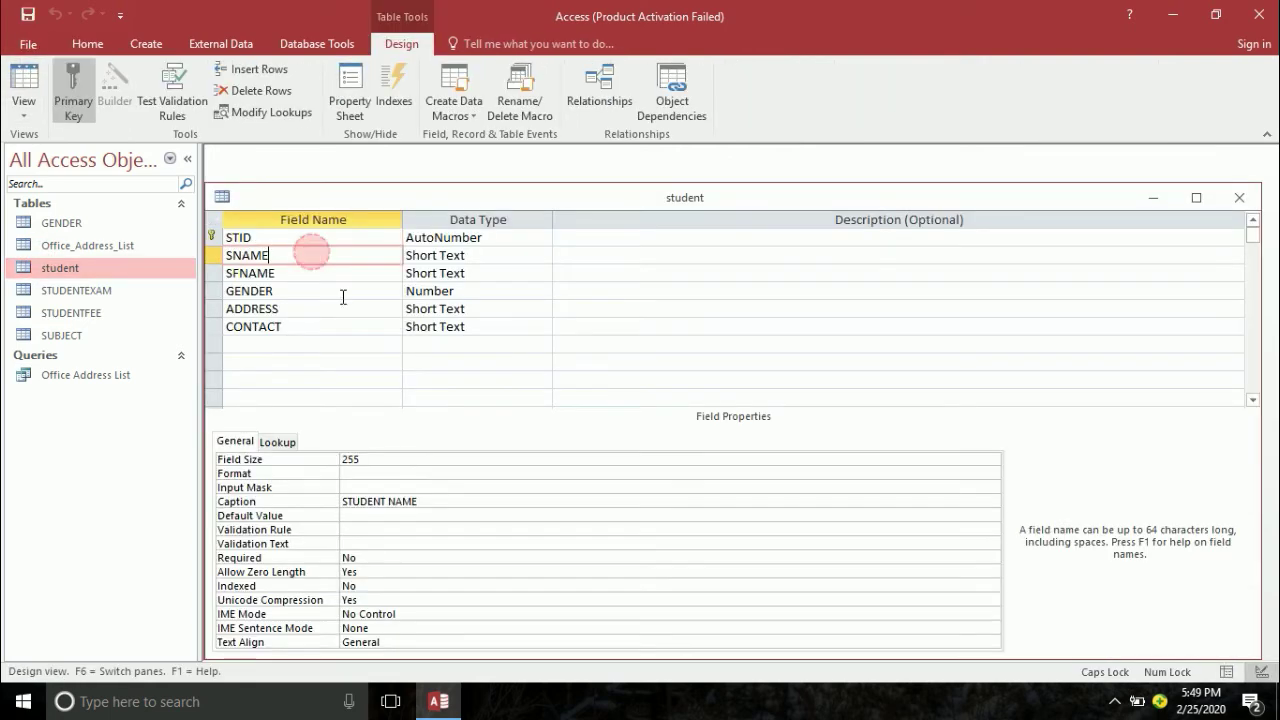
{"action": "double_click", "coordinate": [352, 557]}
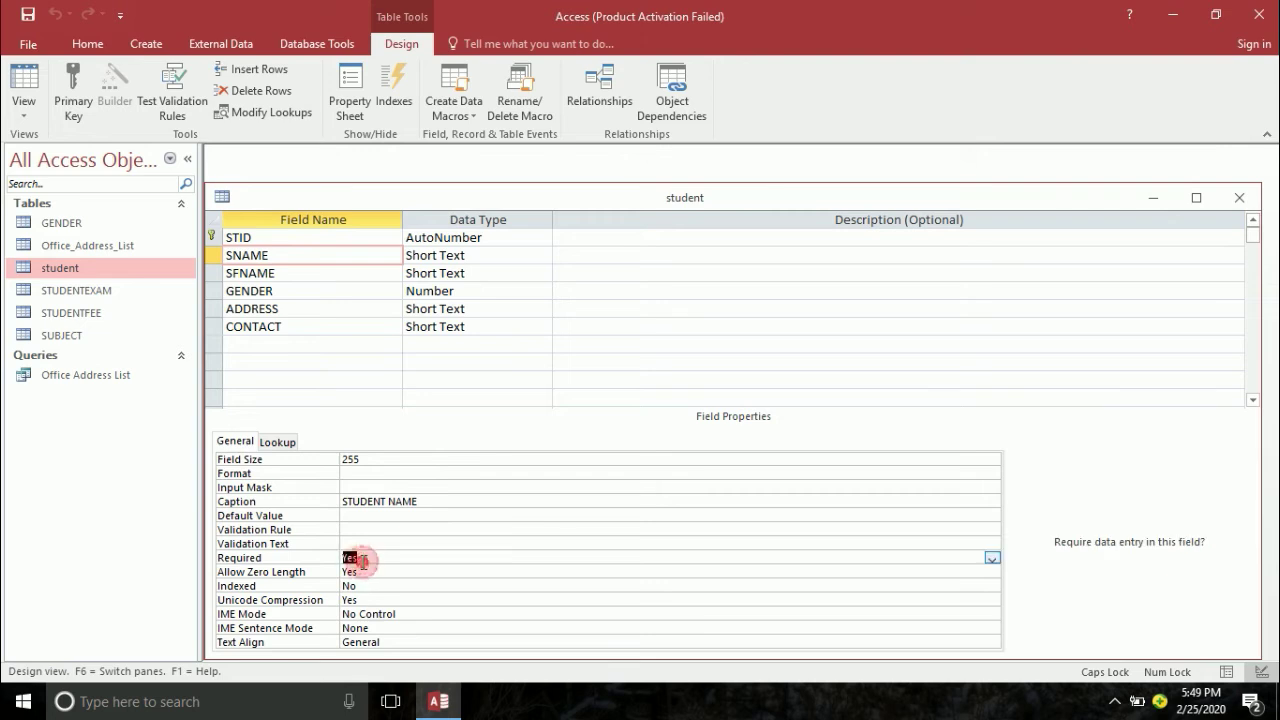
{"action": "key", "text": "ctrl+s"}
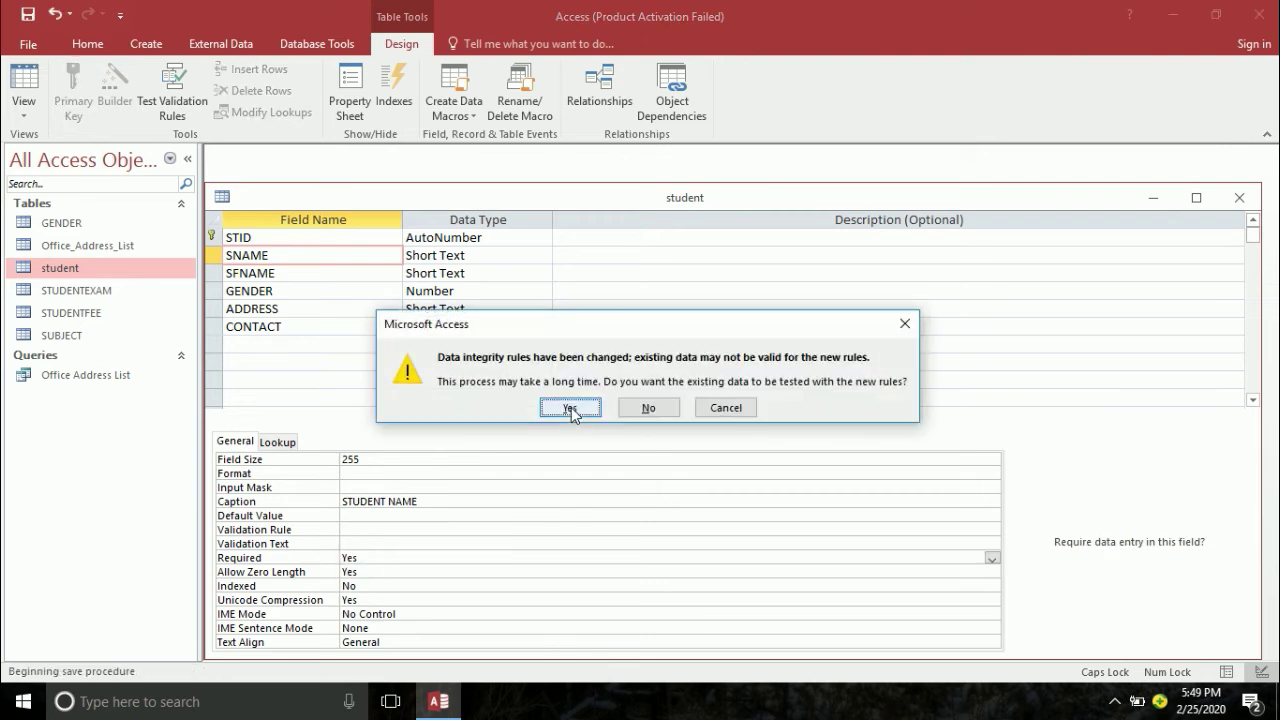
{"action": "left_click", "coordinate": [571, 407]}
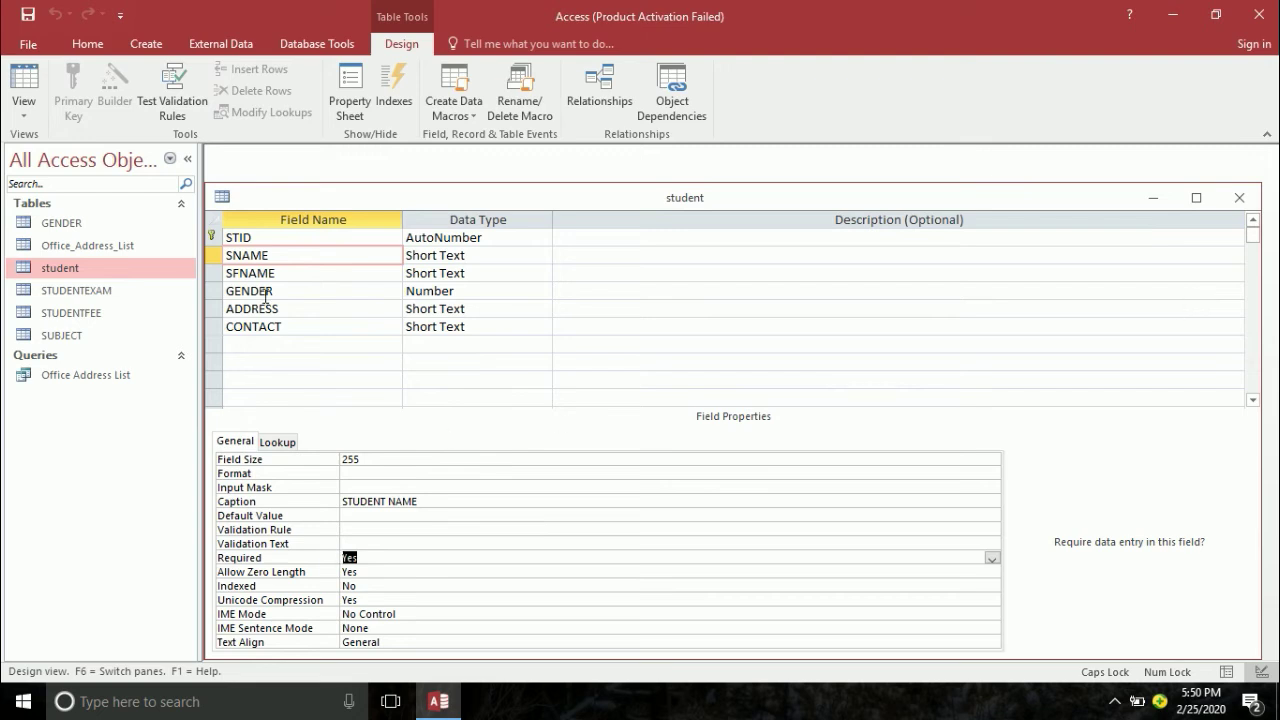
- Make CONTACT and GENDER required, save with the integrity check accepted, and close the design
{"action": "left_click", "coordinate": [285, 326]}
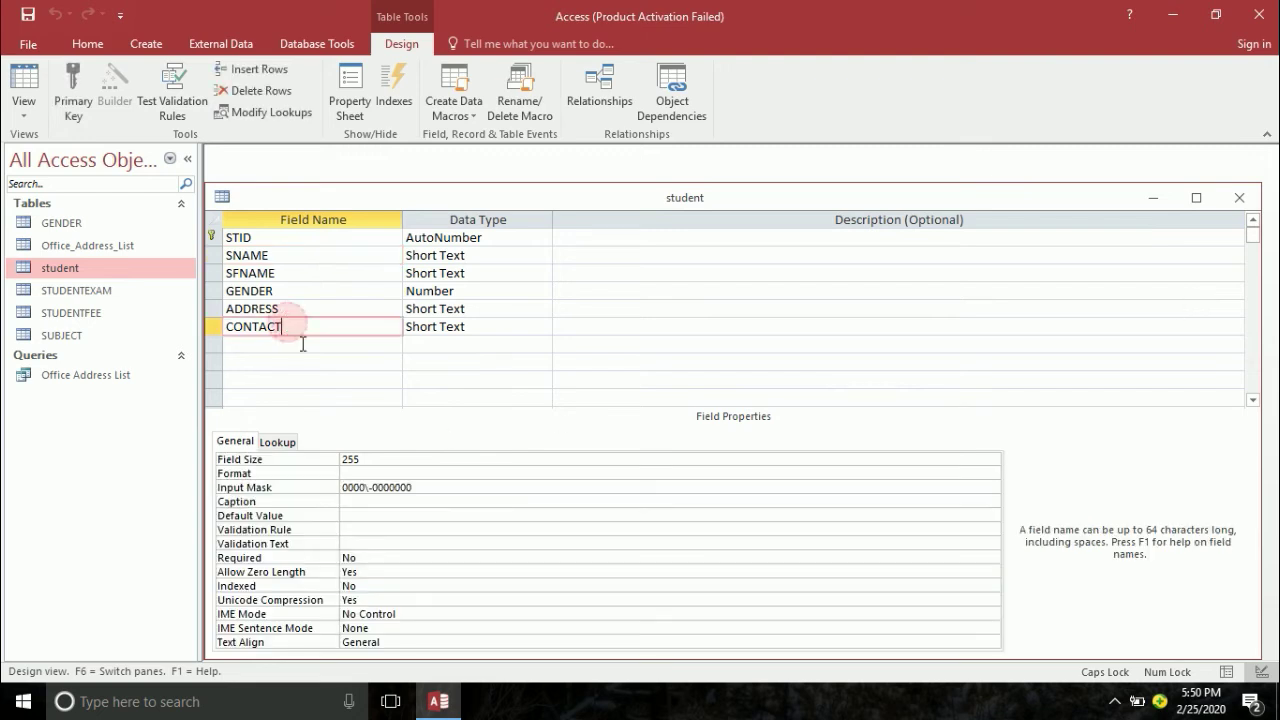
{"action": "double_click", "coordinate": [370, 557]}
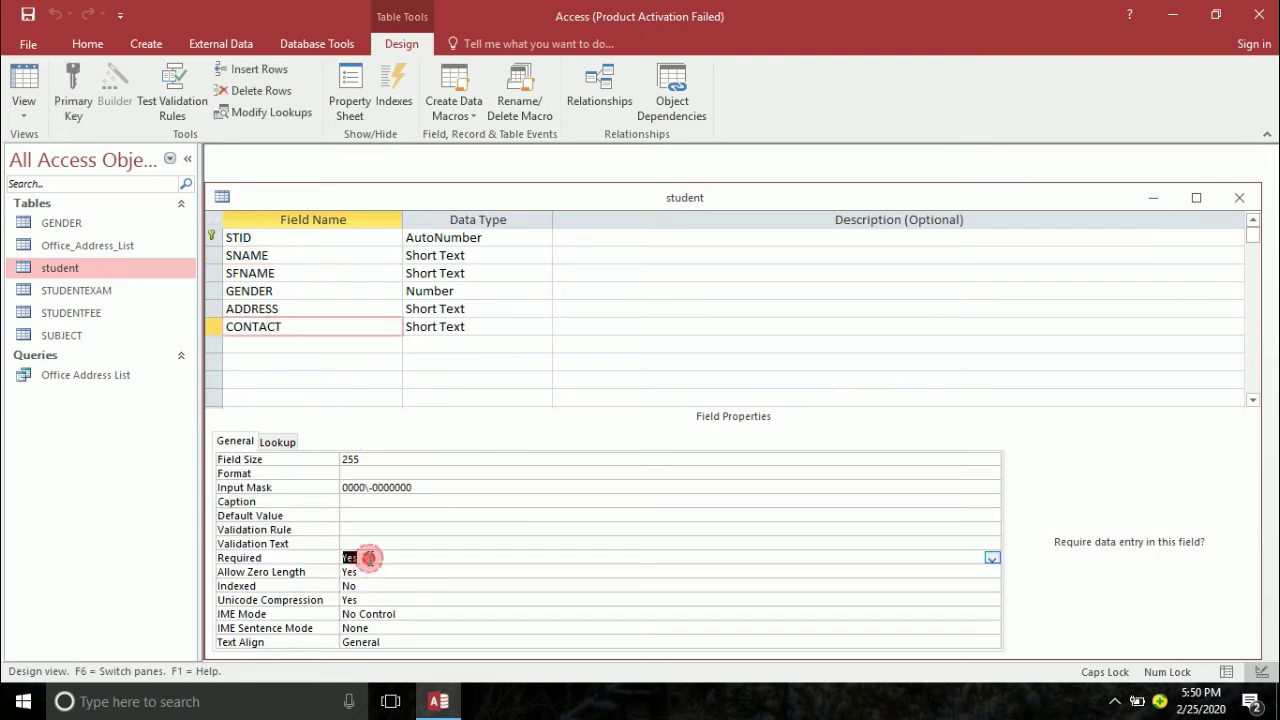
{"action": "left_click", "coordinate": [290, 289]}
{"action": "left_click", "coordinate": [366, 570]}
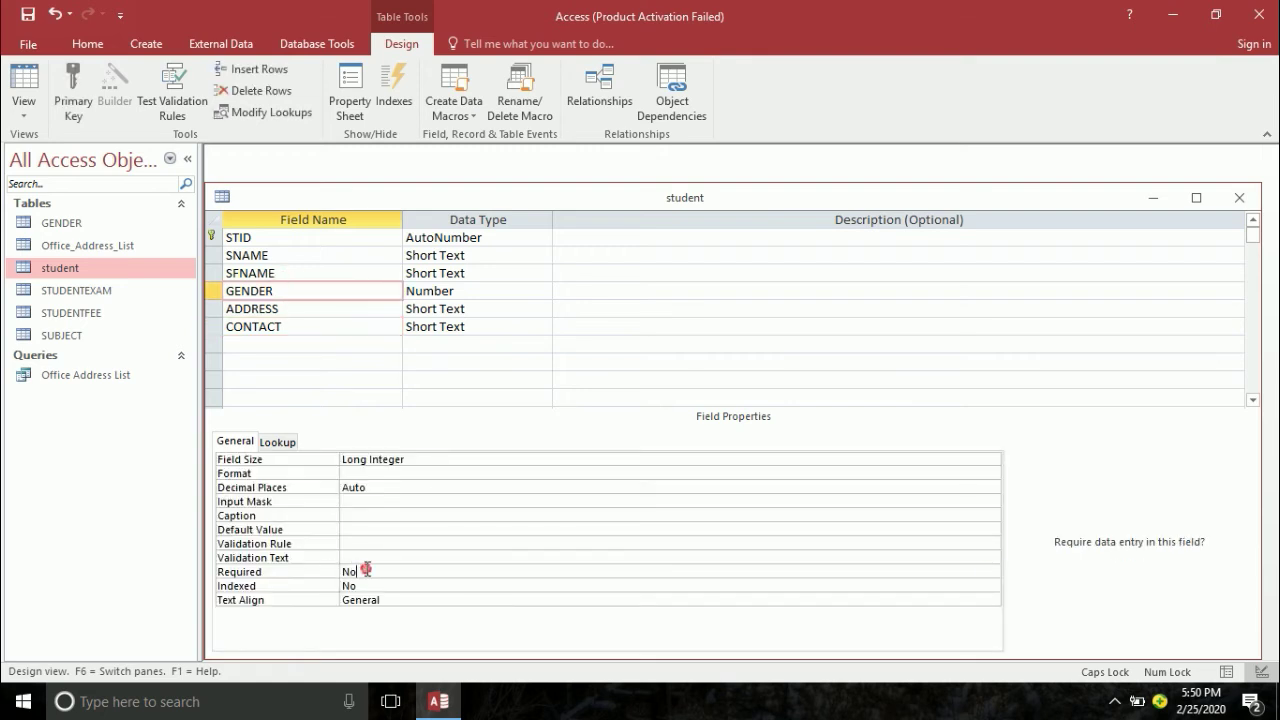
{"action": "double_click", "coordinate": [366, 570]}
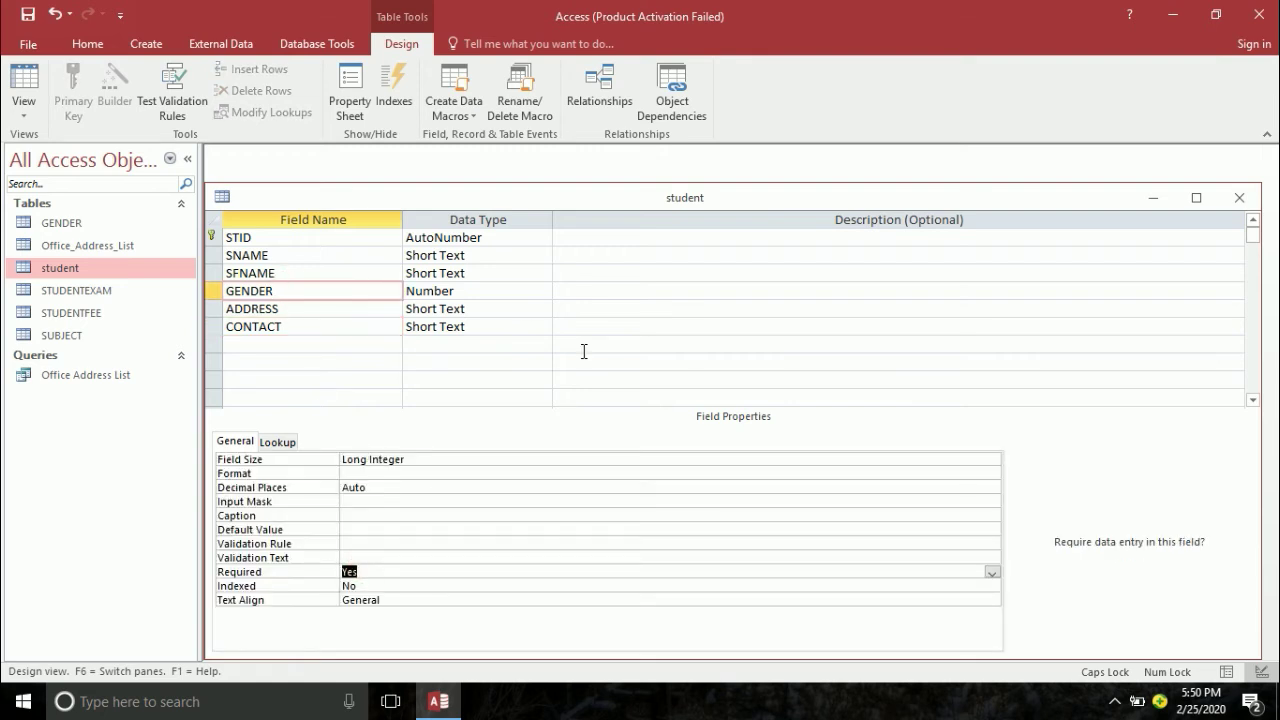
{"action": "key", "text": "ctrl+s"}
{"action": "left_click", "coordinate": [570, 407]}
{"action": "left_click", "coordinate": [1239, 197]}
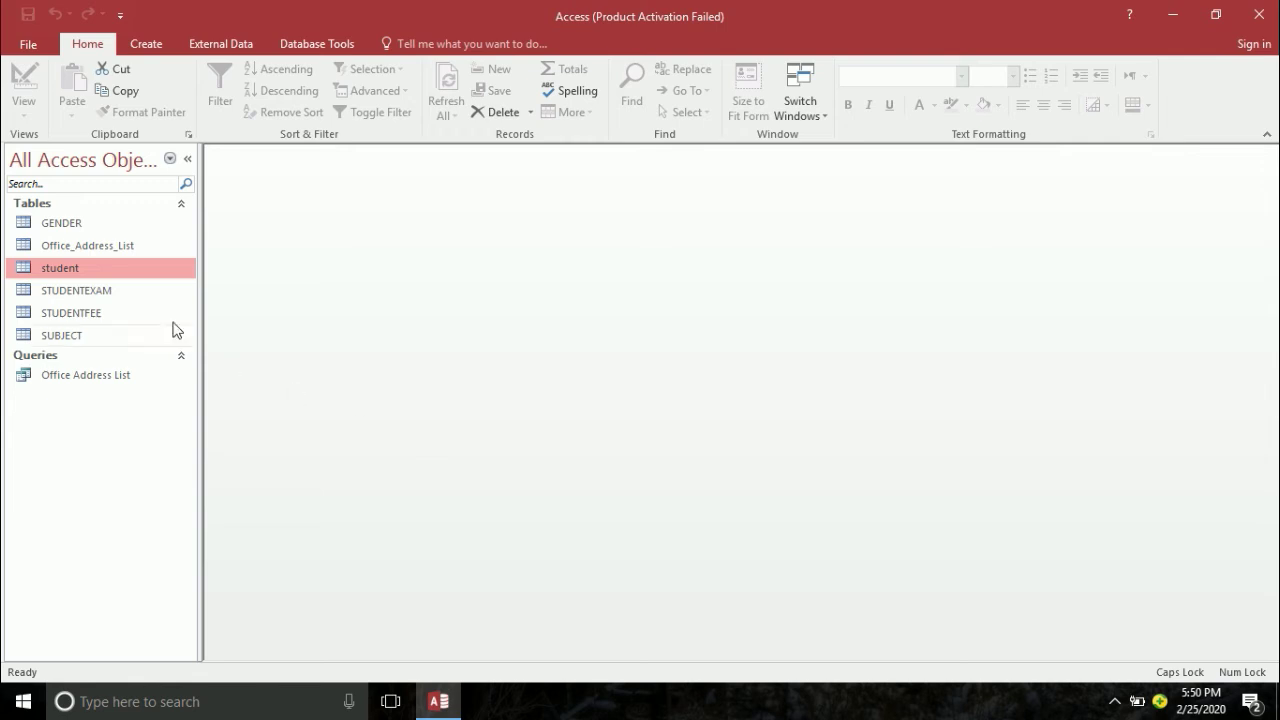
- Enter EDATE's validation text as 'YOU HAVE ENTERED INVALID OR FUTURE DATE' in STUDENTEXAM's design
{"action": "left_click", "coordinate": [80, 289]}
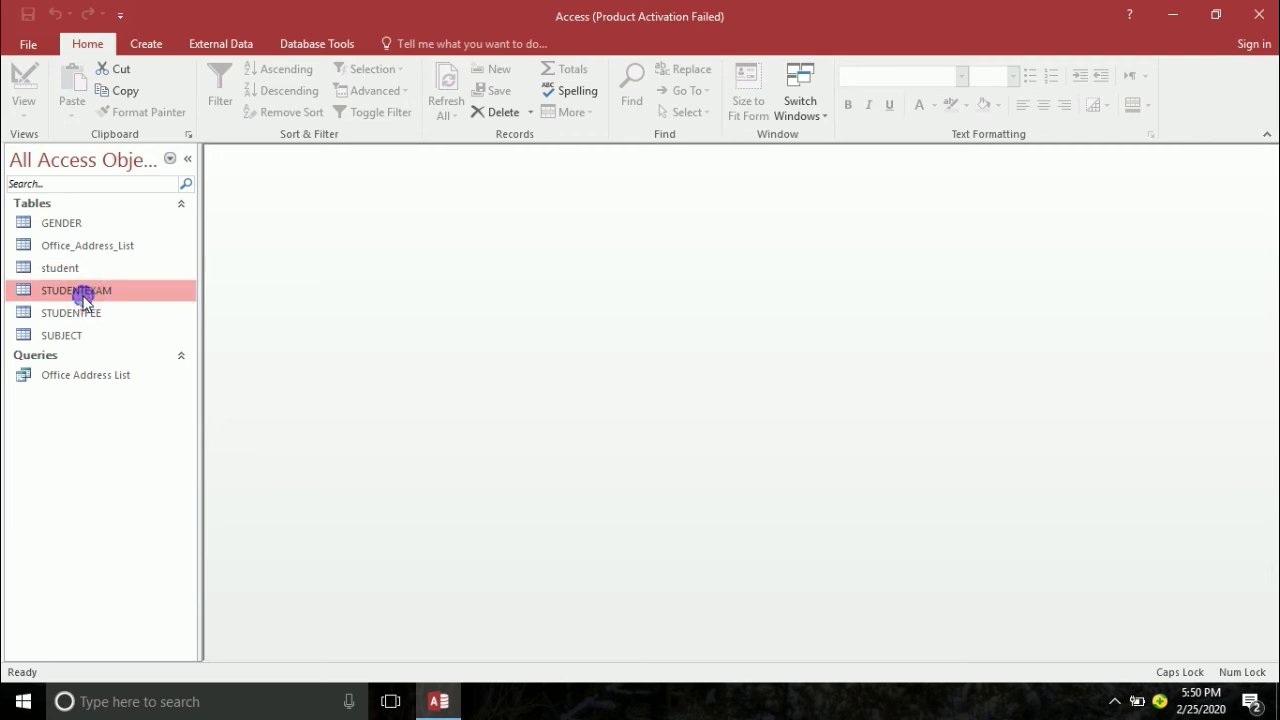
{"action": "right_click", "coordinate": [84, 294]}
{"action": "left_click", "coordinate": [120, 331]}
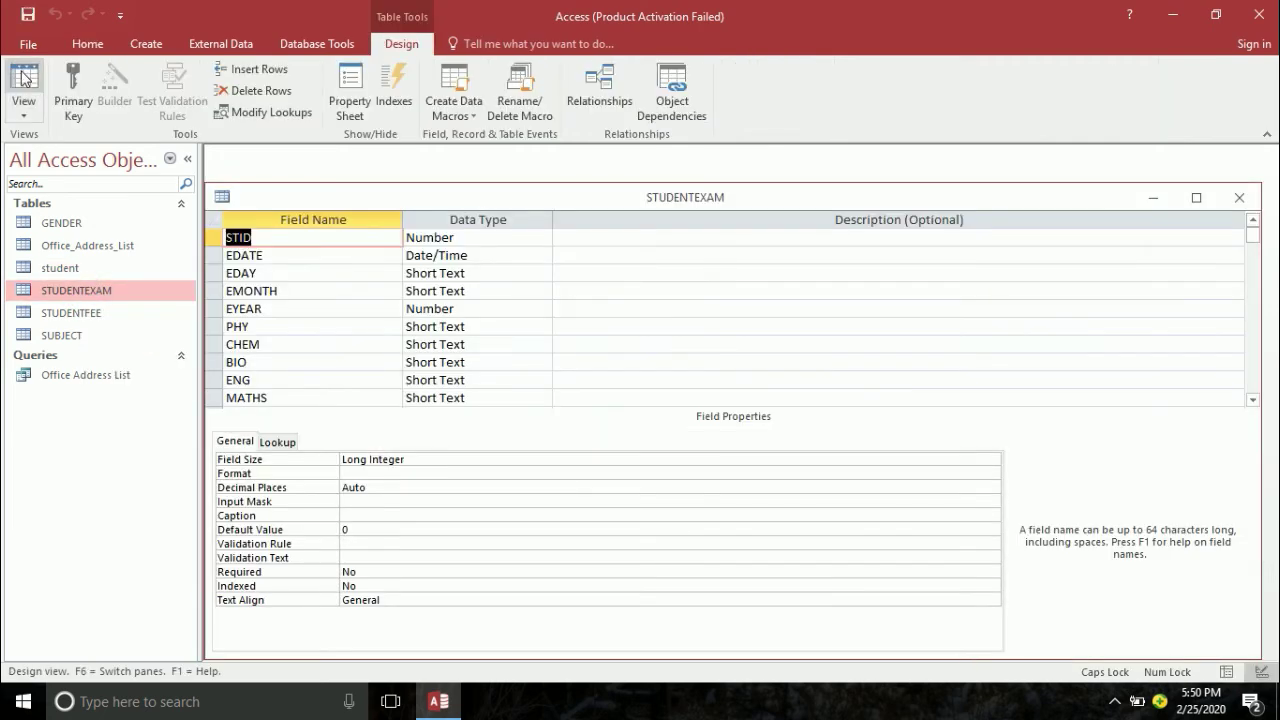
{"action": "left_click", "coordinate": [327, 258]}
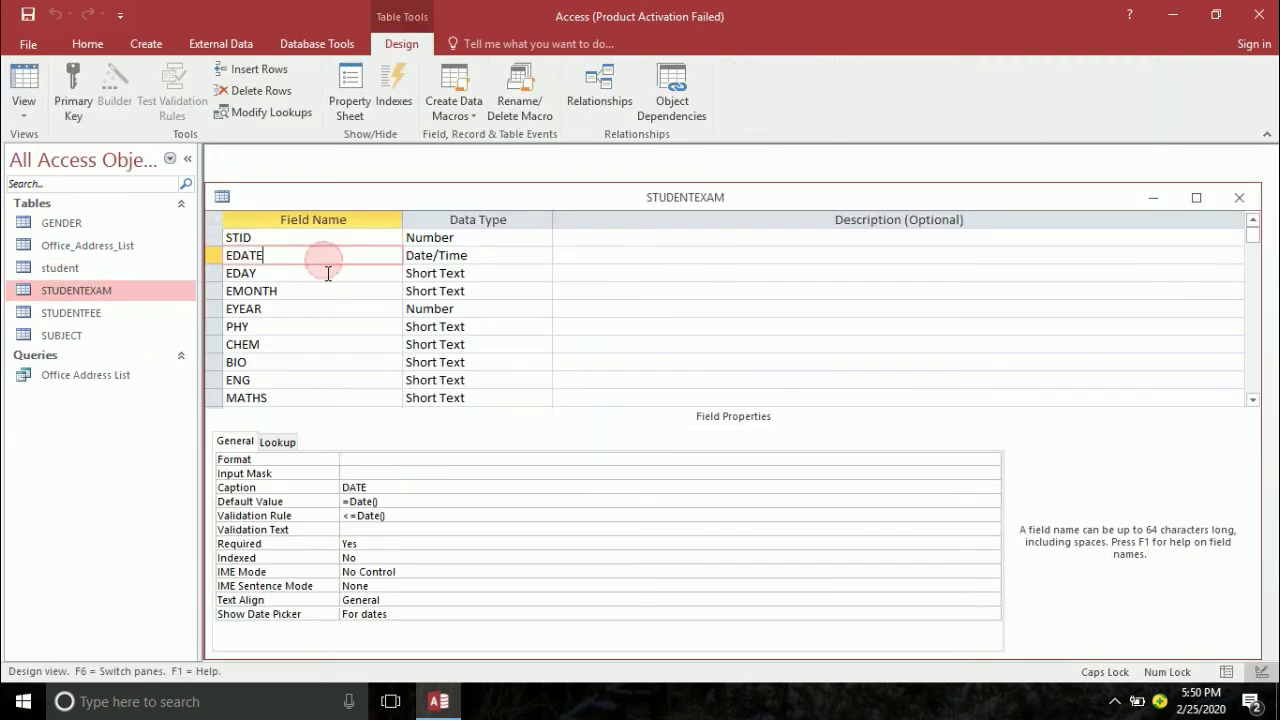
{"action": "left_click", "coordinate": [368, 530]}
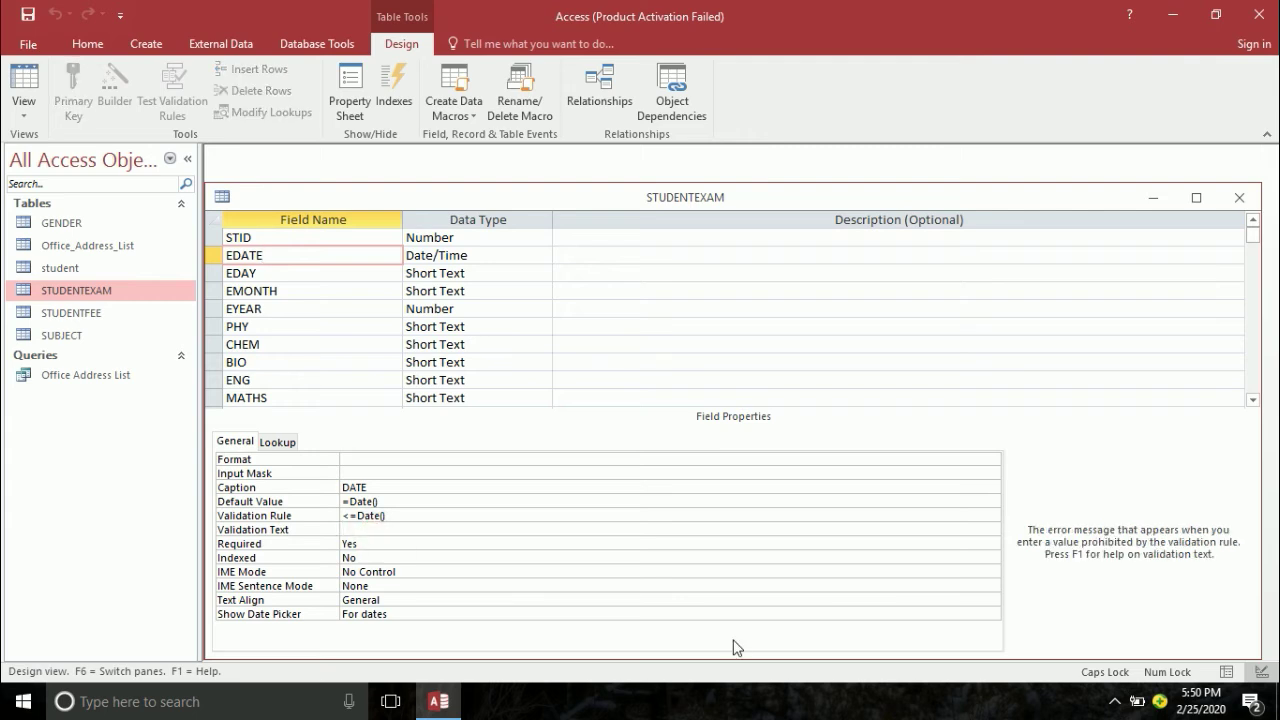
{"action": "type", "text": "YOU H"}
{"action": "type", "text": "AVE DENTERED INVA"}
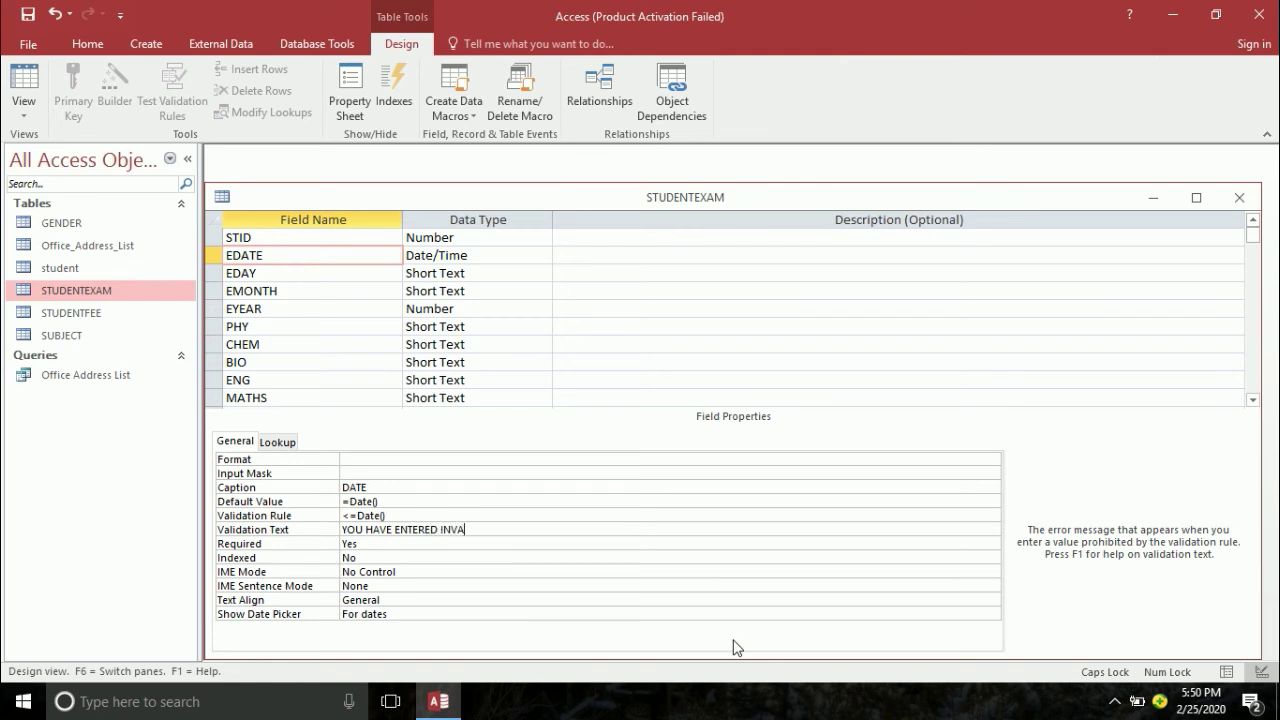
{"action": "type", "text": "LID OR FUTURE DATED"}
{"action": "key", "text": "Return"}
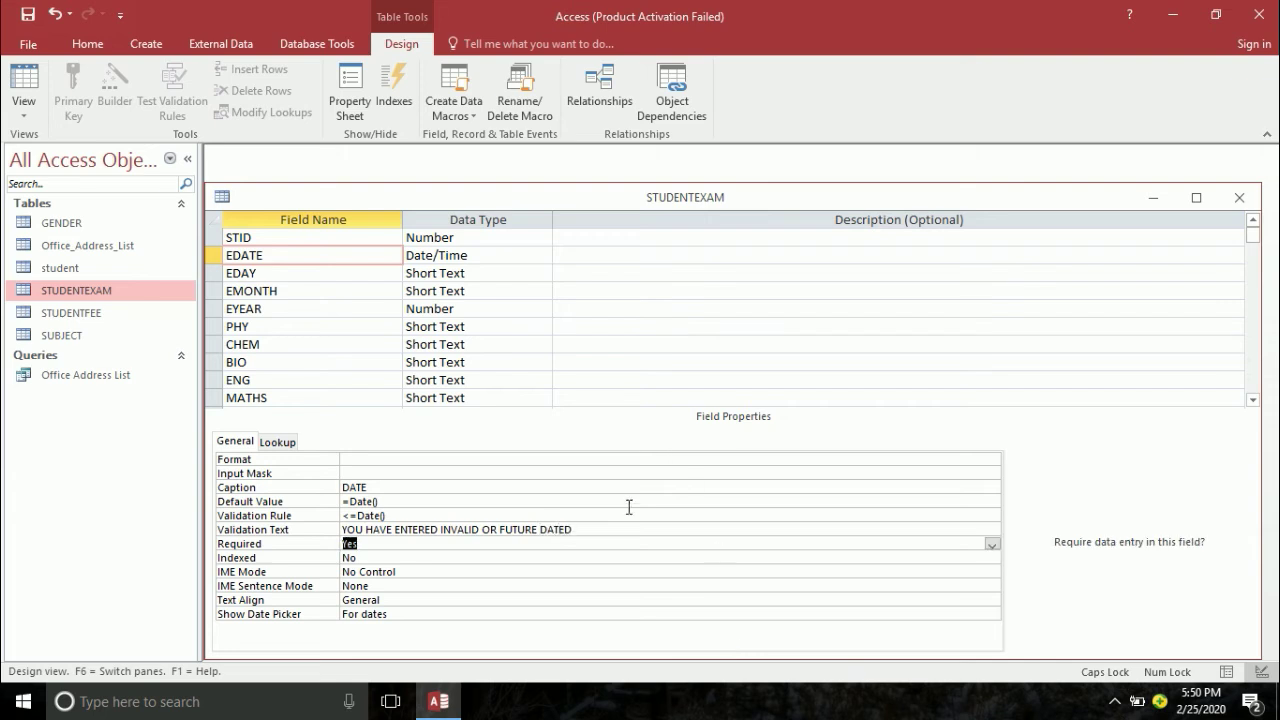
- Remove the stray trailing D from the validation message and close the STUDENTEXAM design
{"action": "left_click", "coordinate": [608, 527]}
{"action": "left_click", "coordinate": [621, 527]}
{"action": "key", "text": "BackSpace"}
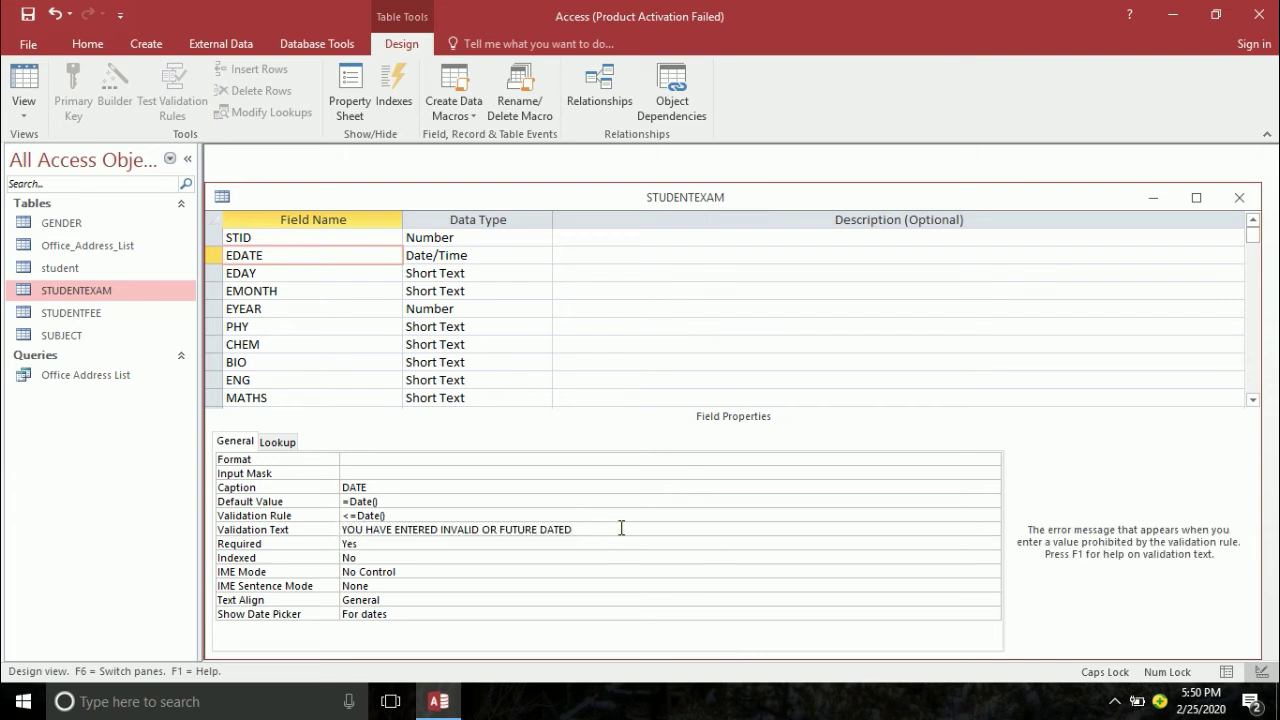
{"action": "key", "text": "Return"}
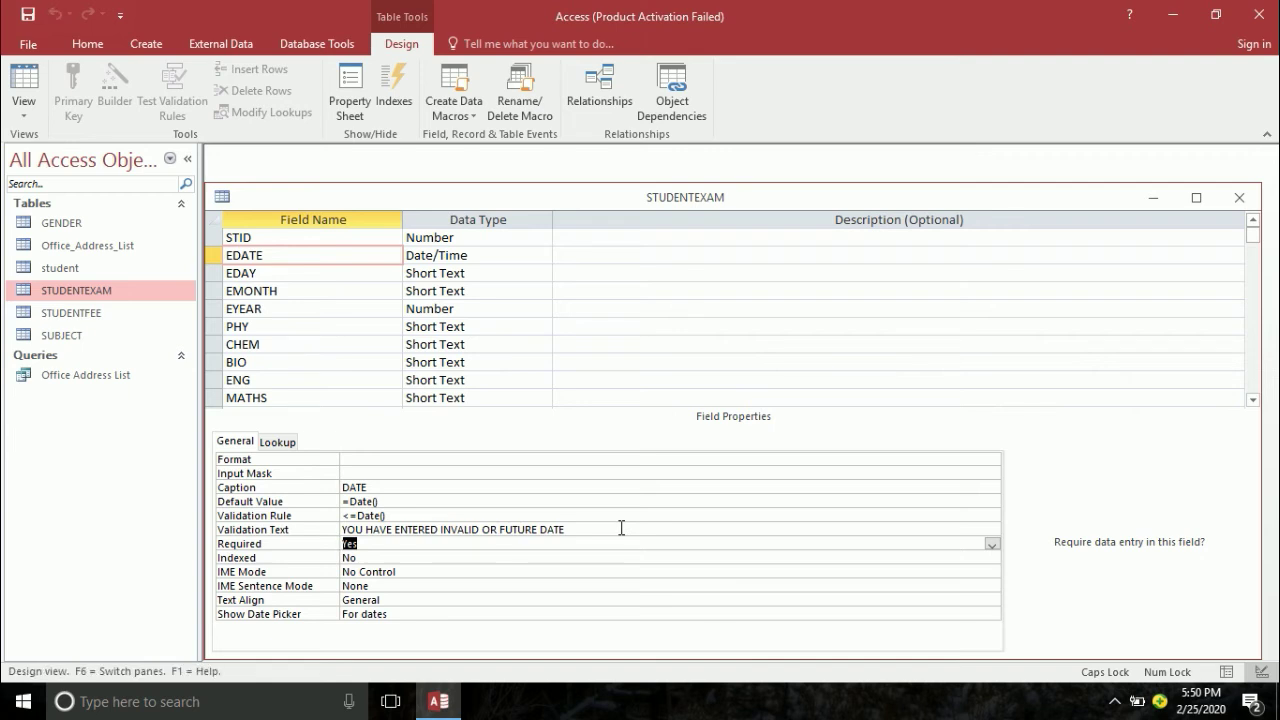
{"action": "left_click", "coordinate": [1196, 197]}
{"action": "left_click", "coordinate": [1259, 43]}
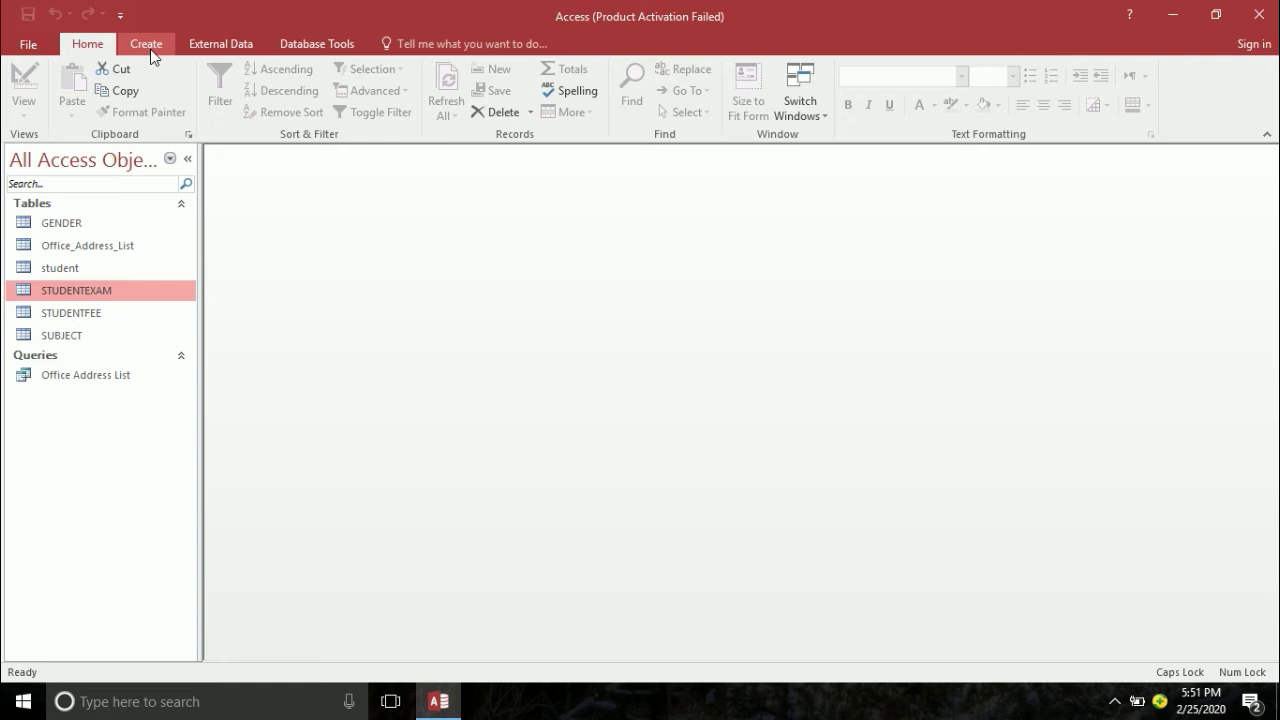
{"action": "left_click", "coordinate": [150, 49]}
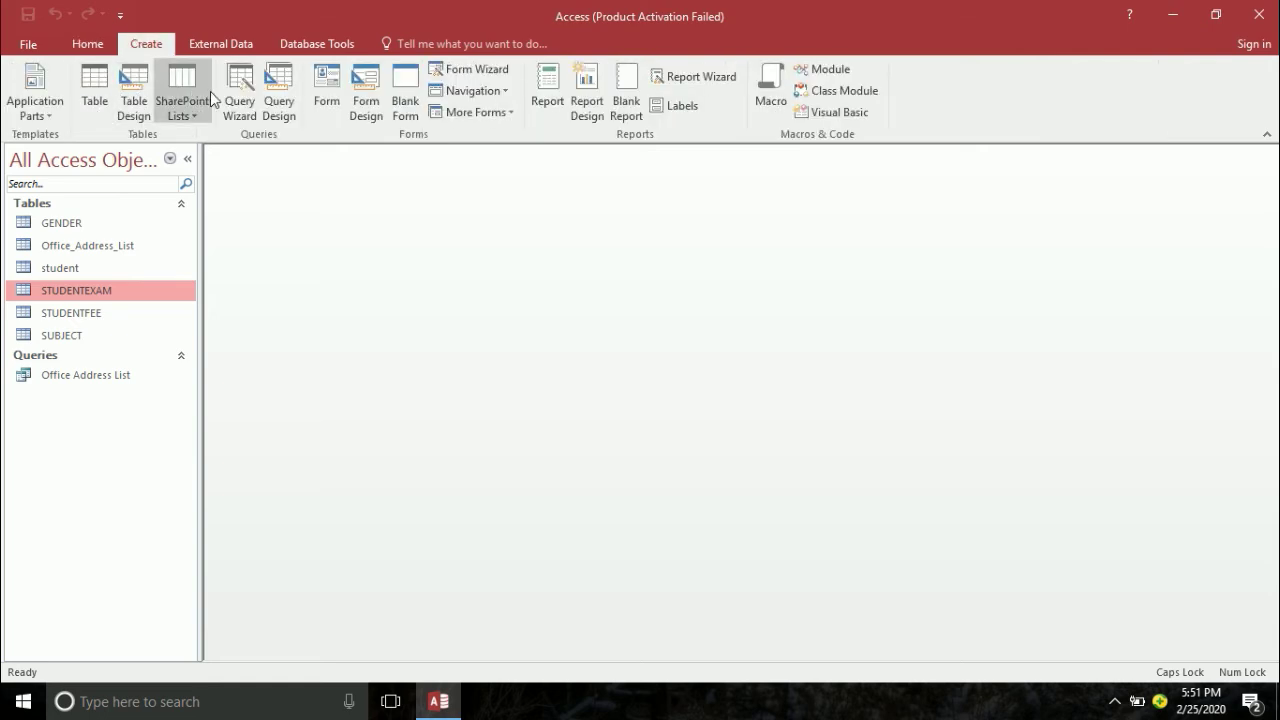
- Start a new query in Design View with the STUDENTEXAM table added
{"action": "left_click", "coordinate": [271, 92]}
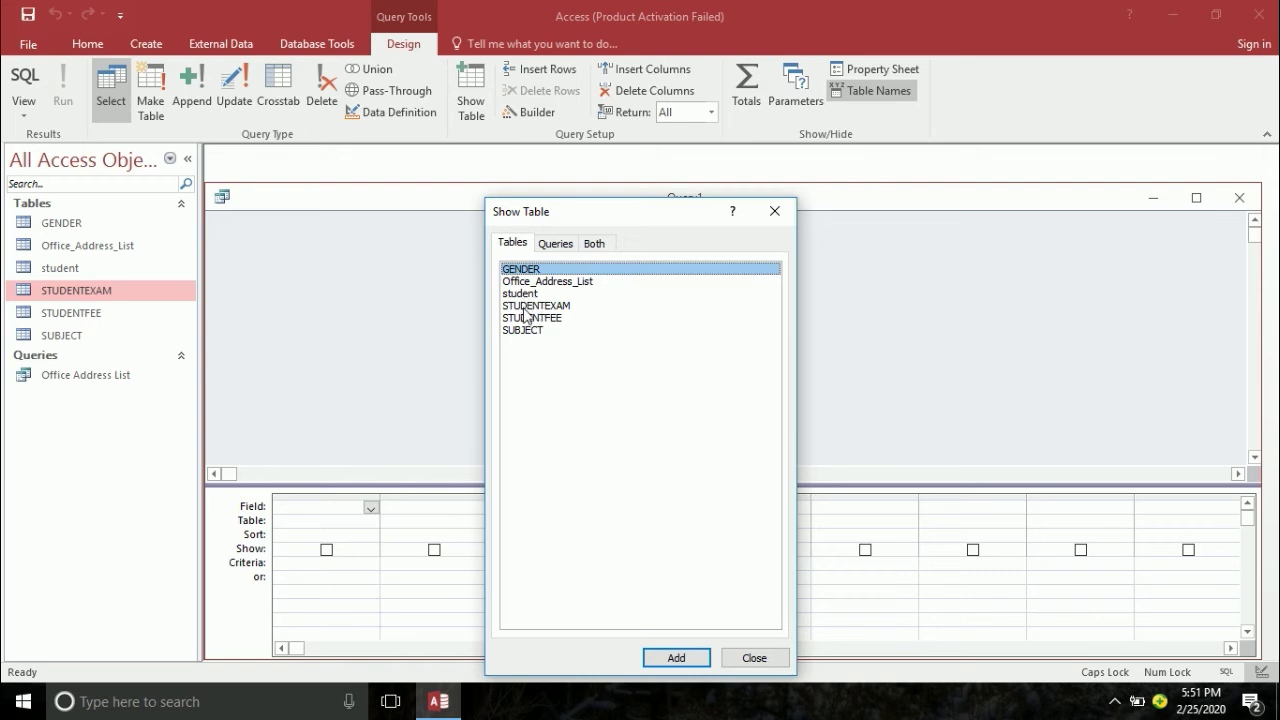
{"action": "left_click", "coordinate": [527, 305]}
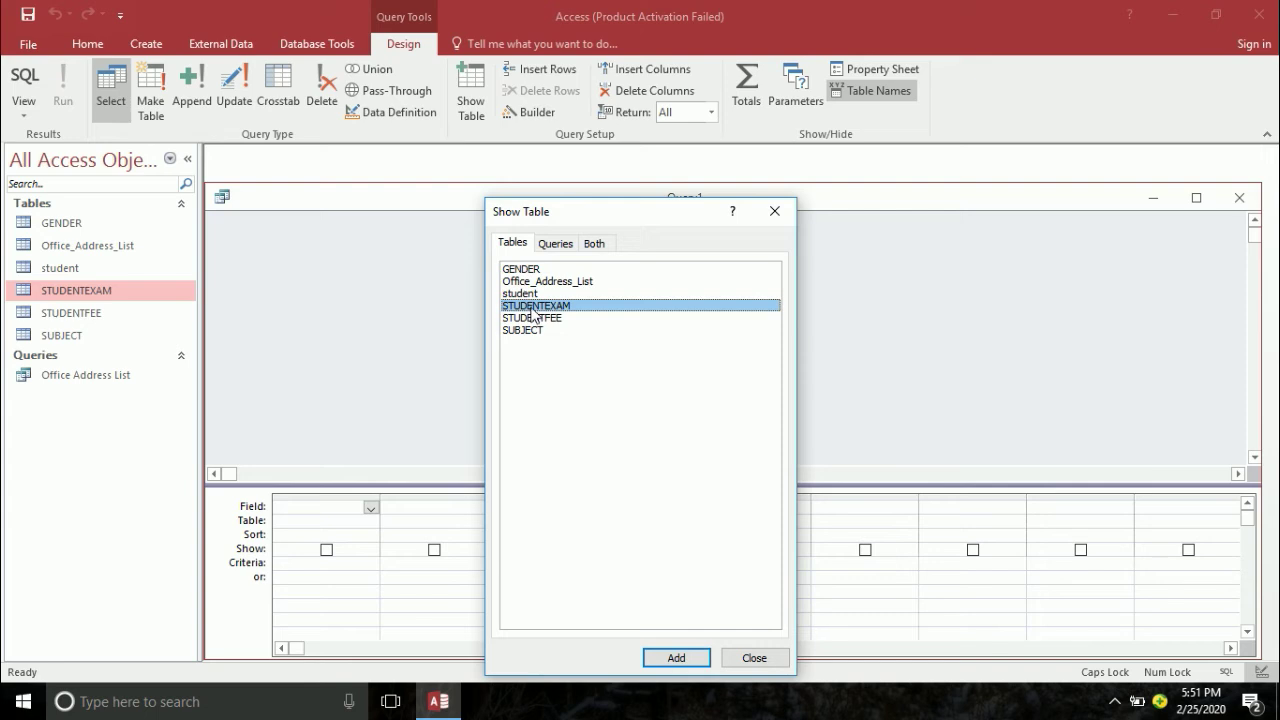
{"action": "double_click", "coordinate": [532, 308]}
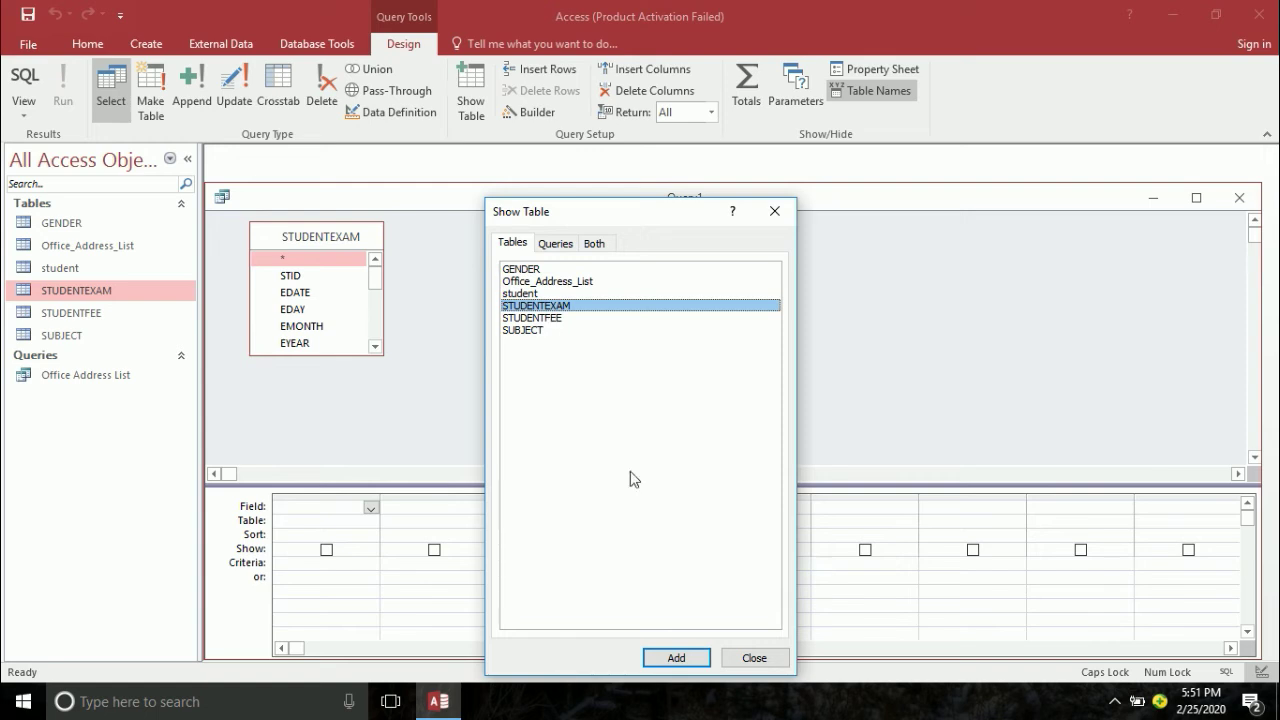
{"action": "left_click", "coordinate": [750, 660]}
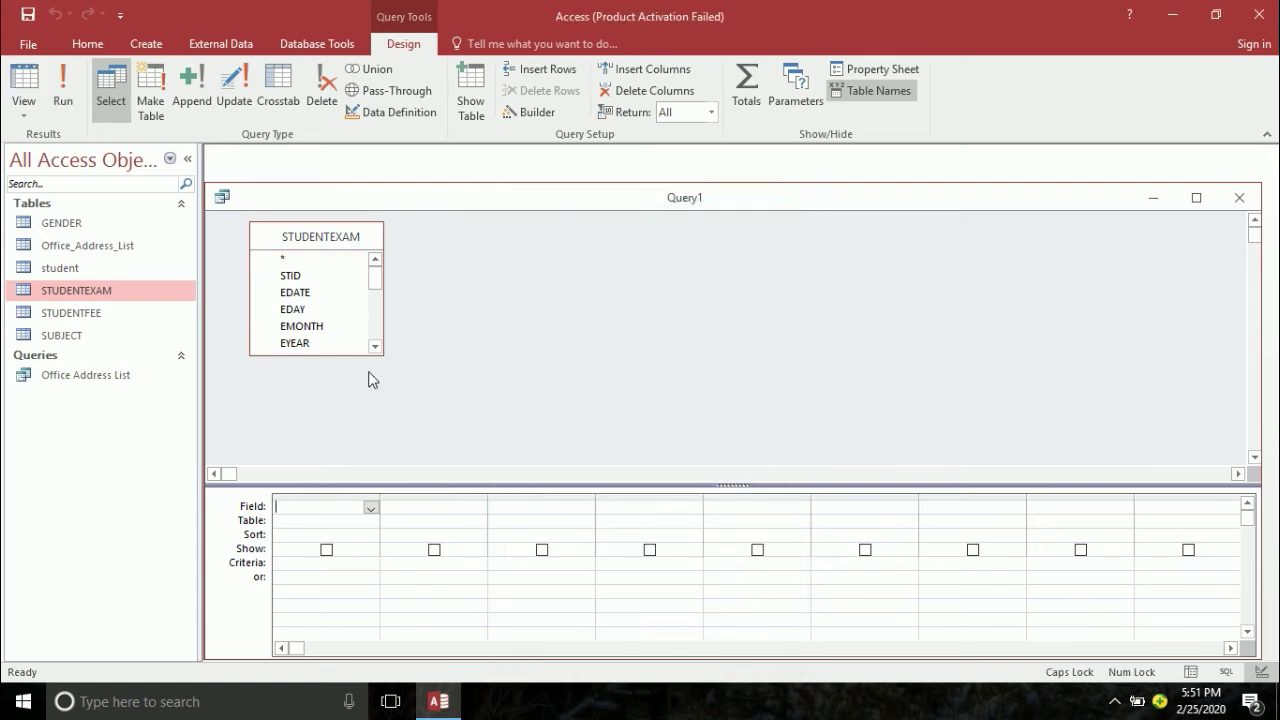
- Select every STUDENTEXAM field and drag them all into the query grid
{"action": "left_click_drag", "start_coordinate": [359, 355], "coordinate": [359, 463]}
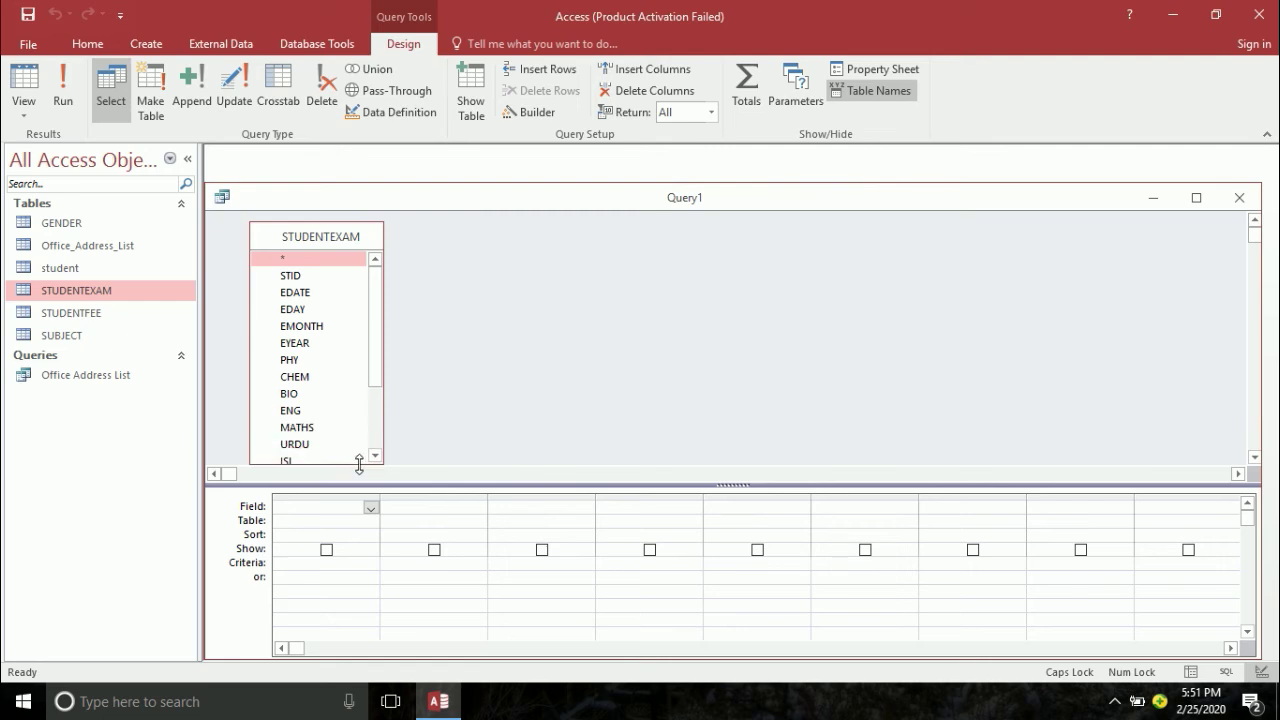
{"action": "double_click", "coordinate": [305, 240]}
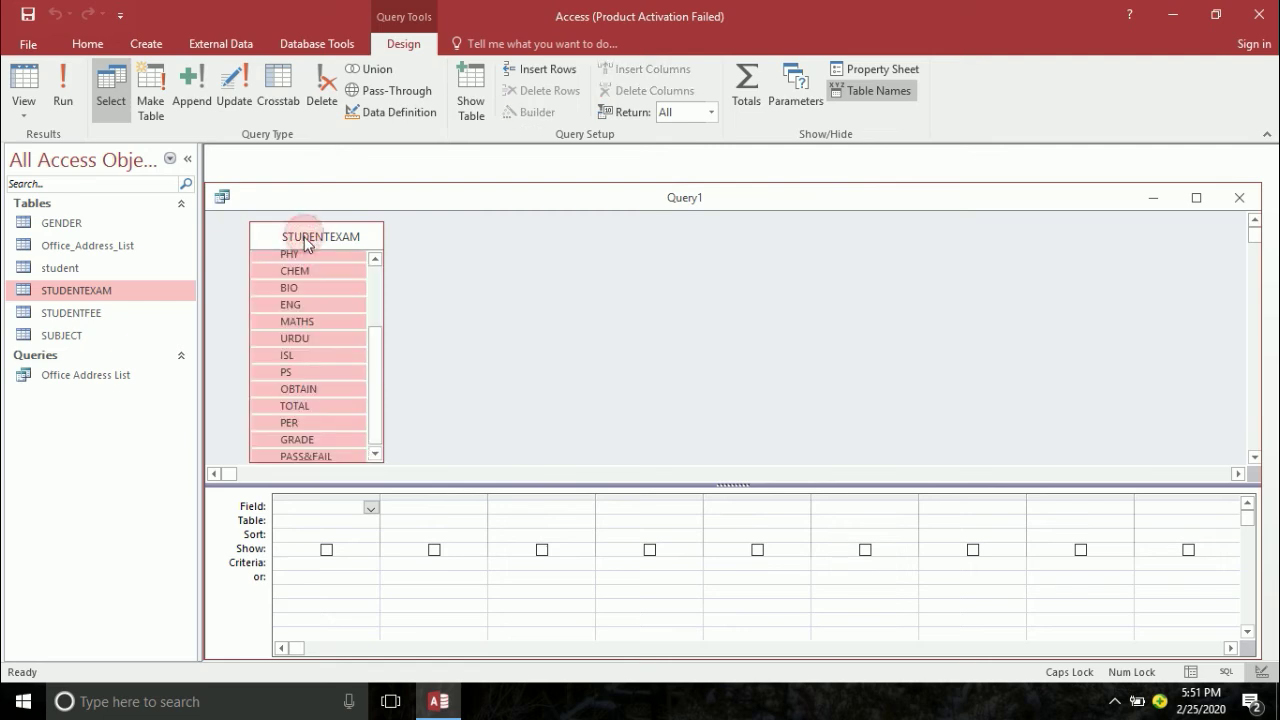
{"action": "left_click", "coordinate": [374, 260]}
{"action": "left_click", "coordinate": [374, 260]}
{"action": "left_click", "coordinate": [374, 260]}
{"action": "left_click", "coordinate": [374, 260]}
{"action": "left_click", "coordinate": [374, 260]}
{"action": "left_click", "coordinate": [374, 260]}
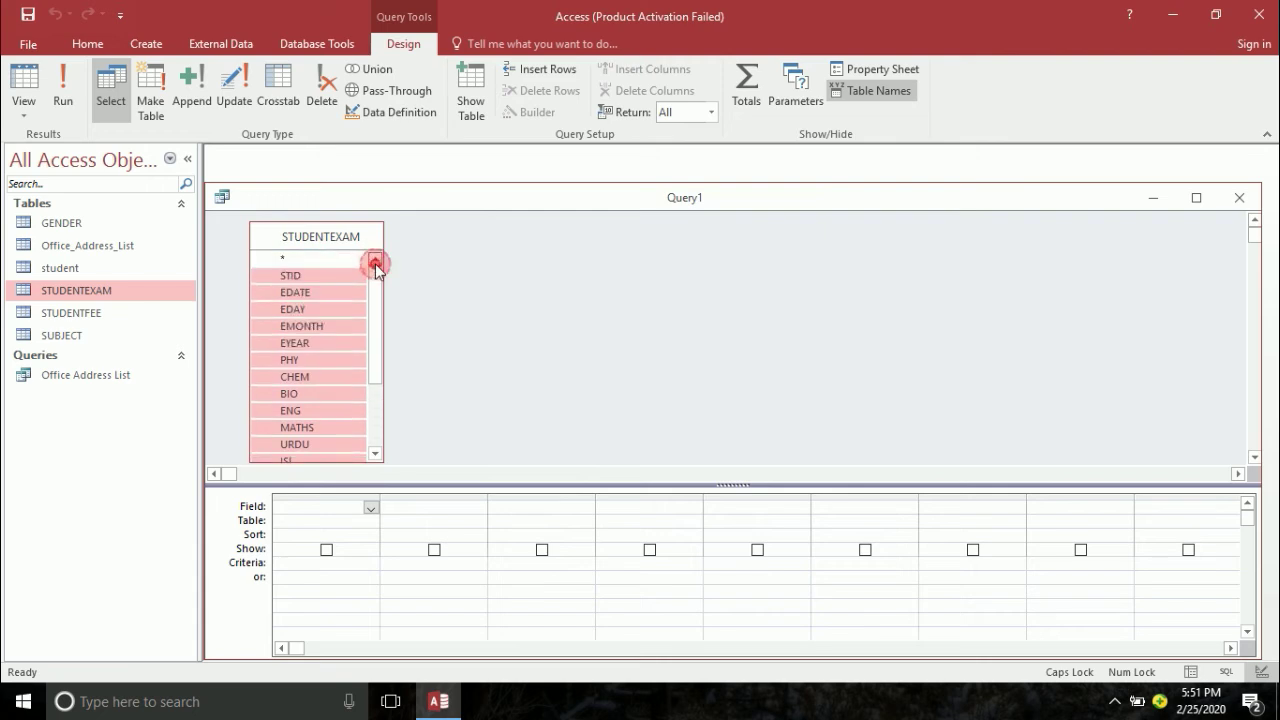
{"action": "left_click_drag", "start_coordinate": [326, 276], "coordinate": [301, 507]}
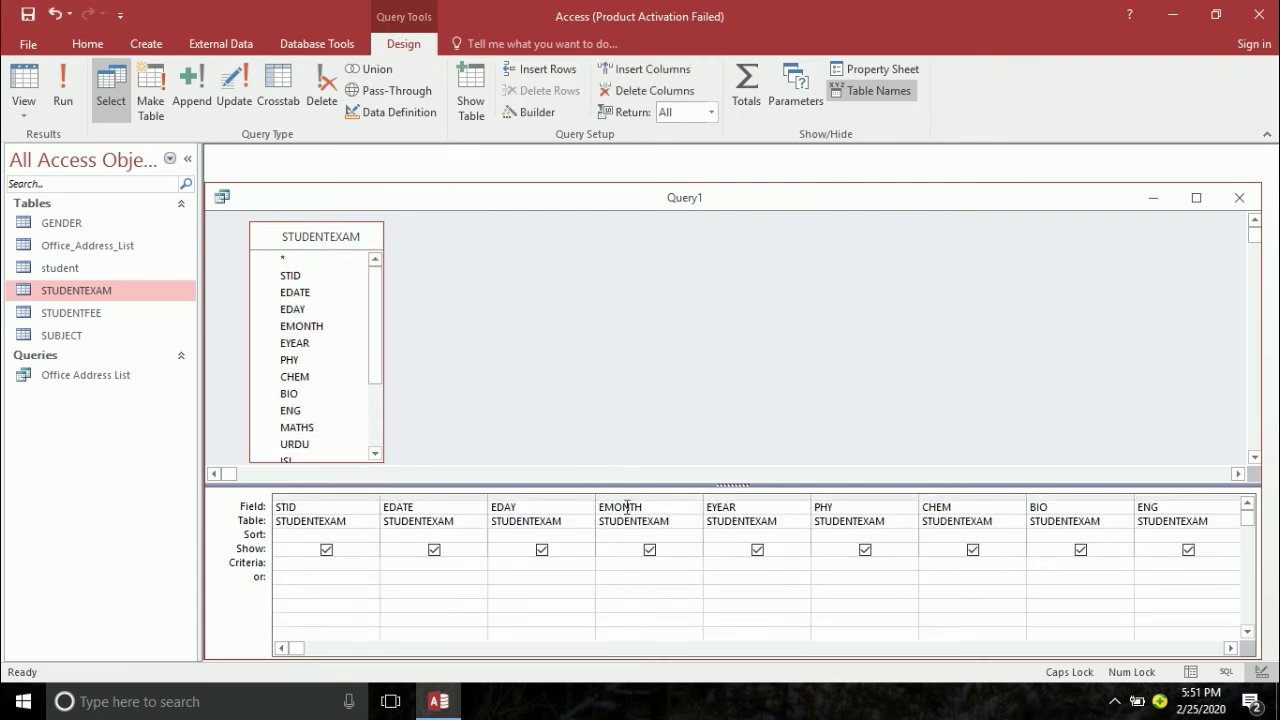
- Turn EDAY and EMONTH into Format([EDATE],"DDD") and Format([EDATE],"MMM") expressions
{"action": "left_click", "coordinate": [550, 508]}
{"action": "type", "text": ":=FORMAT([EDATE"}
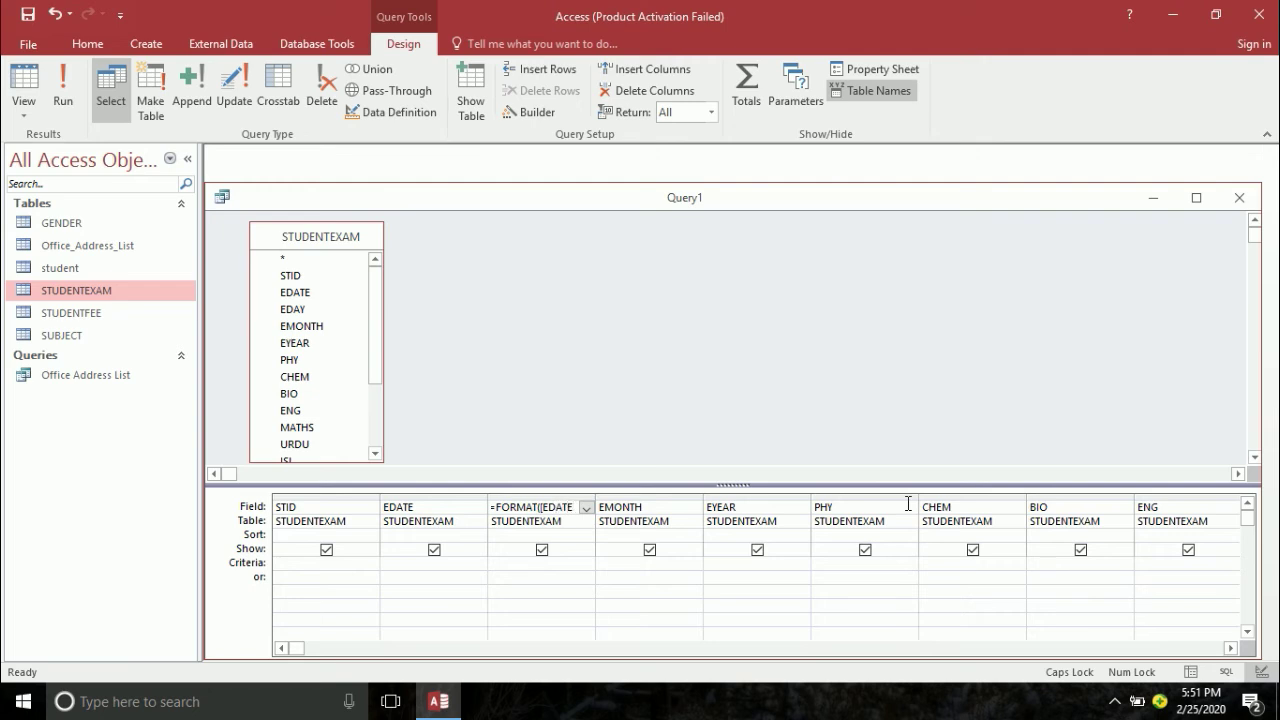
{"action": "type", "text": "],\"DDD\")"}
{"action": "key", "text": "Tab"}
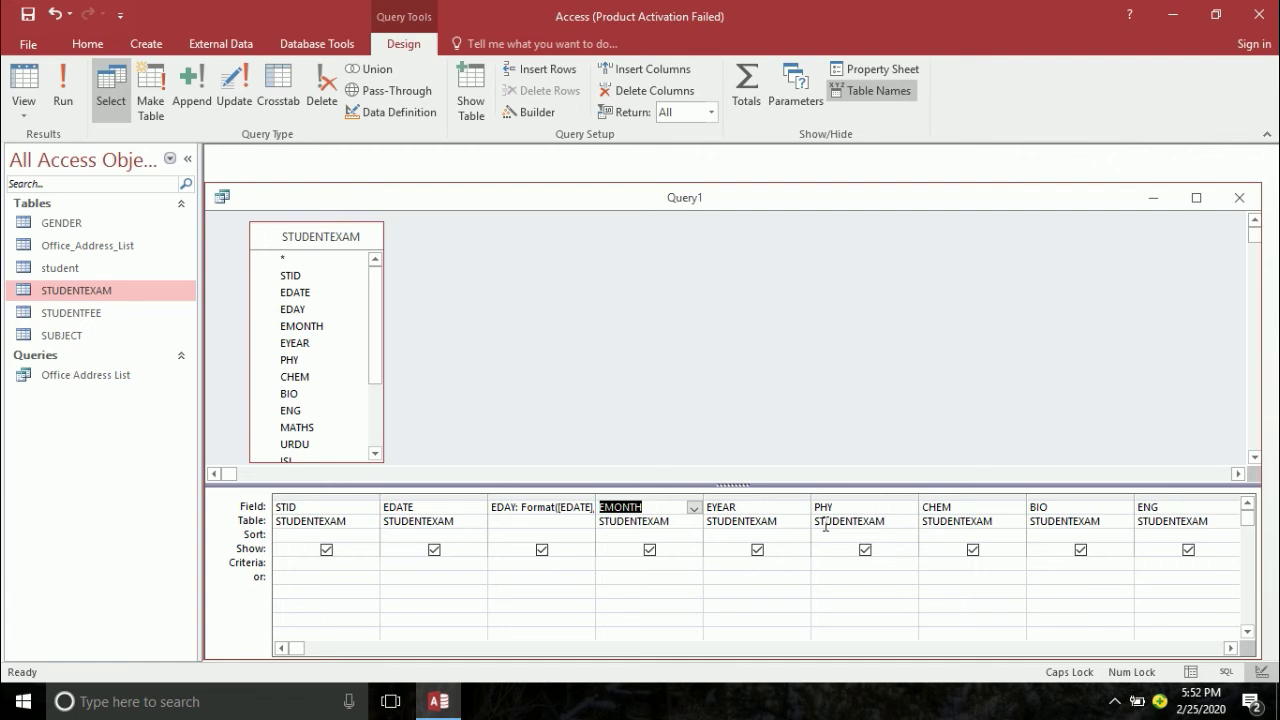
{"action": "left_click", "coordinate": [681, 506]}
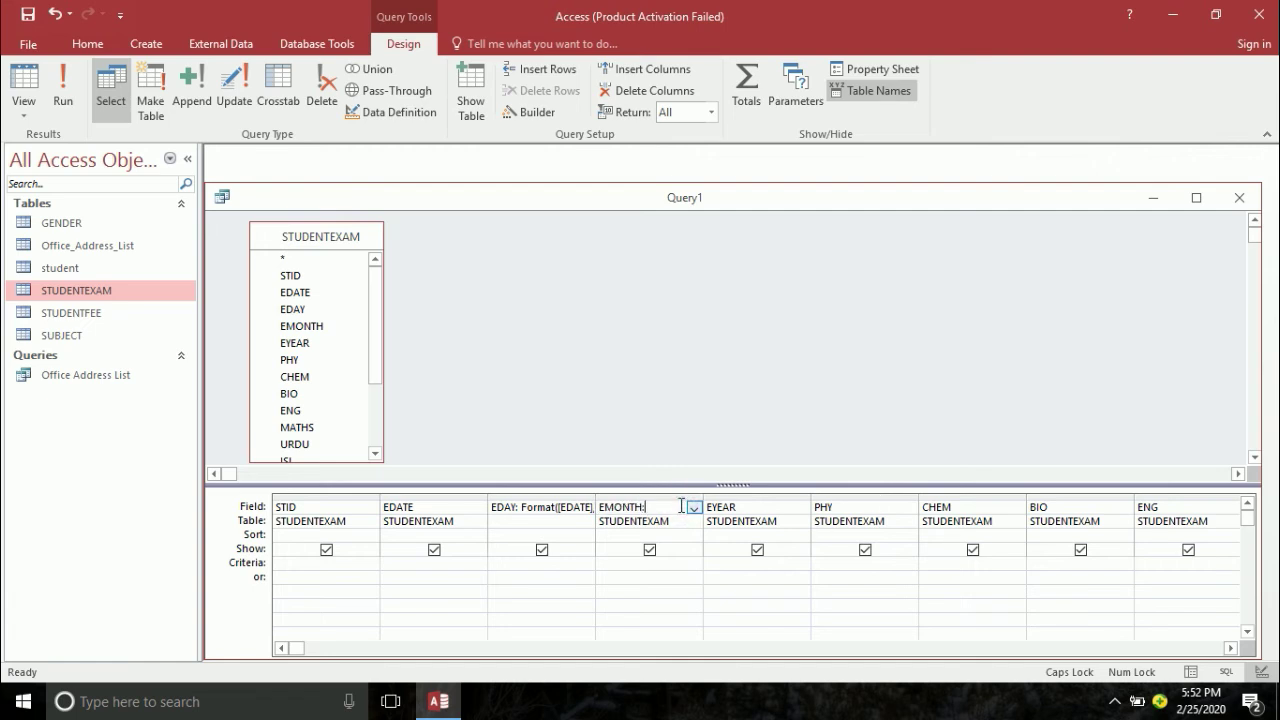
{"action": "type", "text": ":=FORMA"}
{"action": "type", "text": "T([EDATE"}
{"action": "type", "text": "],\""}
{"action": "type", "text": "MMM"}
{"action": "key", "text": "Tab"}
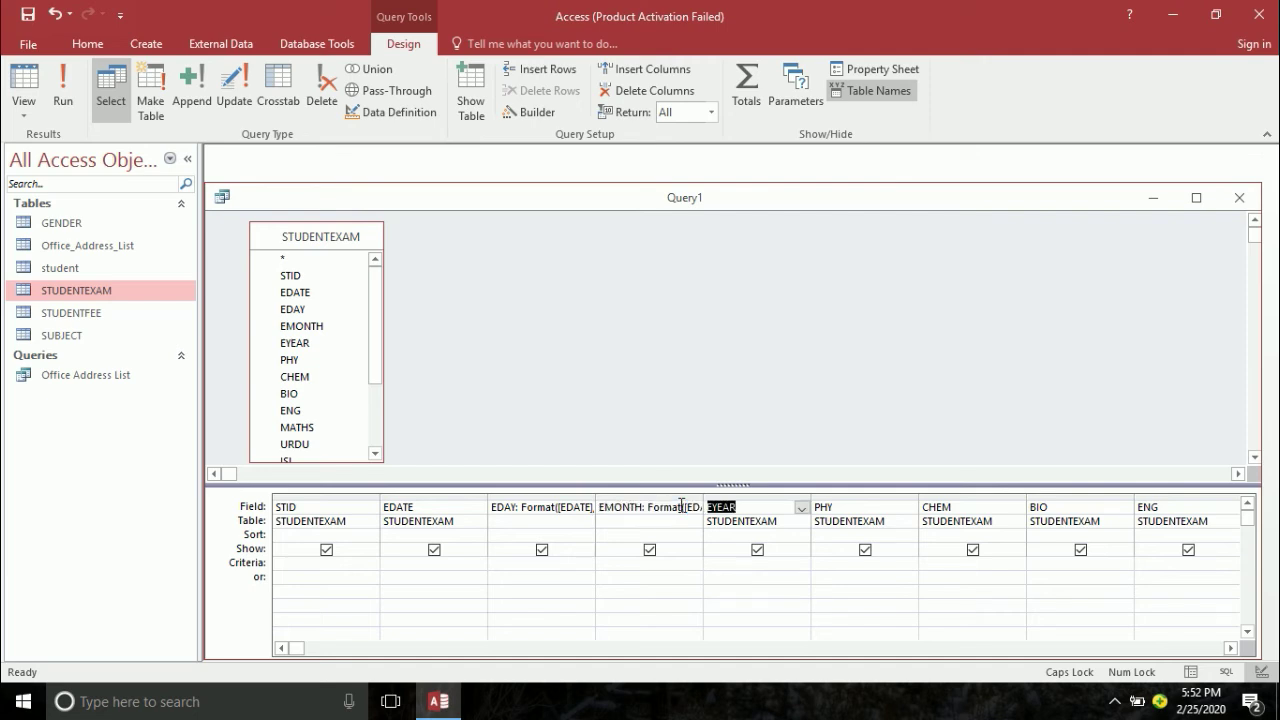
- Make EYEAR a Format([EDATE]) year expression and begin saving the query
{"action": "left_click", "coordinate": [747, 507]}
{"action": "type", "text": ":=FORMAT(["}
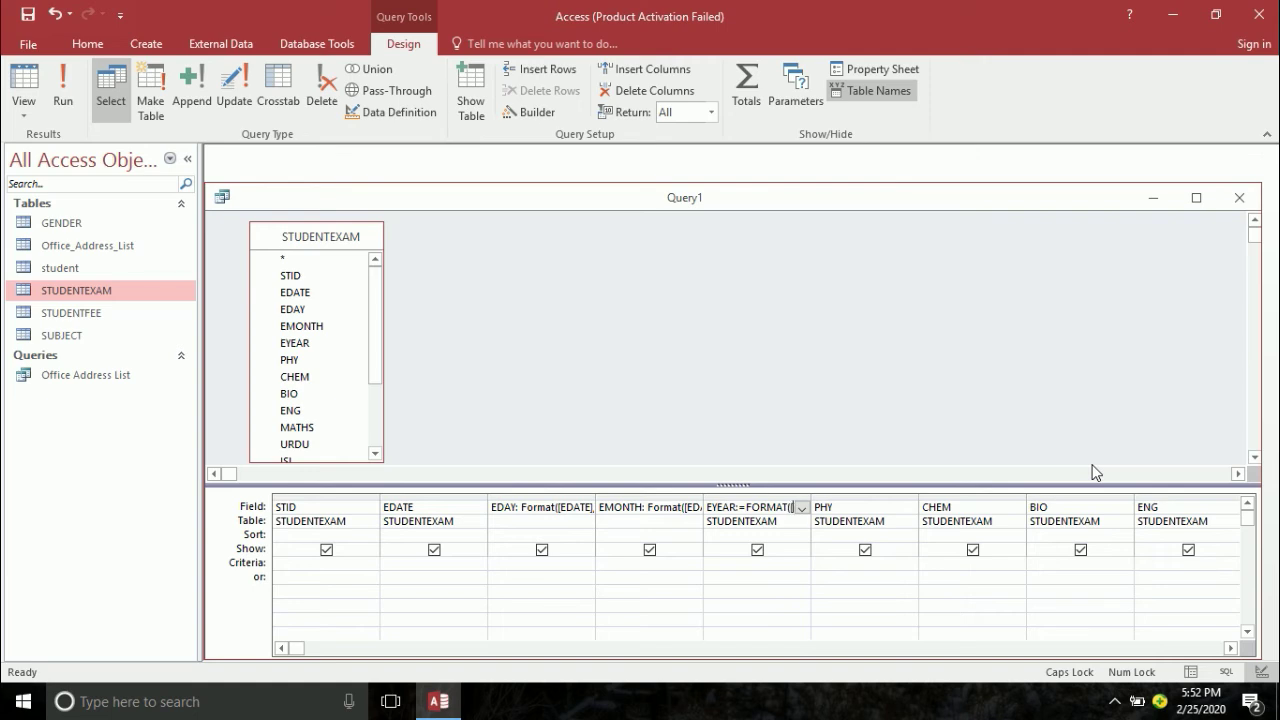
{"action": "type", "text": "EDATE],'YYYY"}
{"action": "key", "text": "Tab"}
{"action": "key", "text": "ctrl+s"}
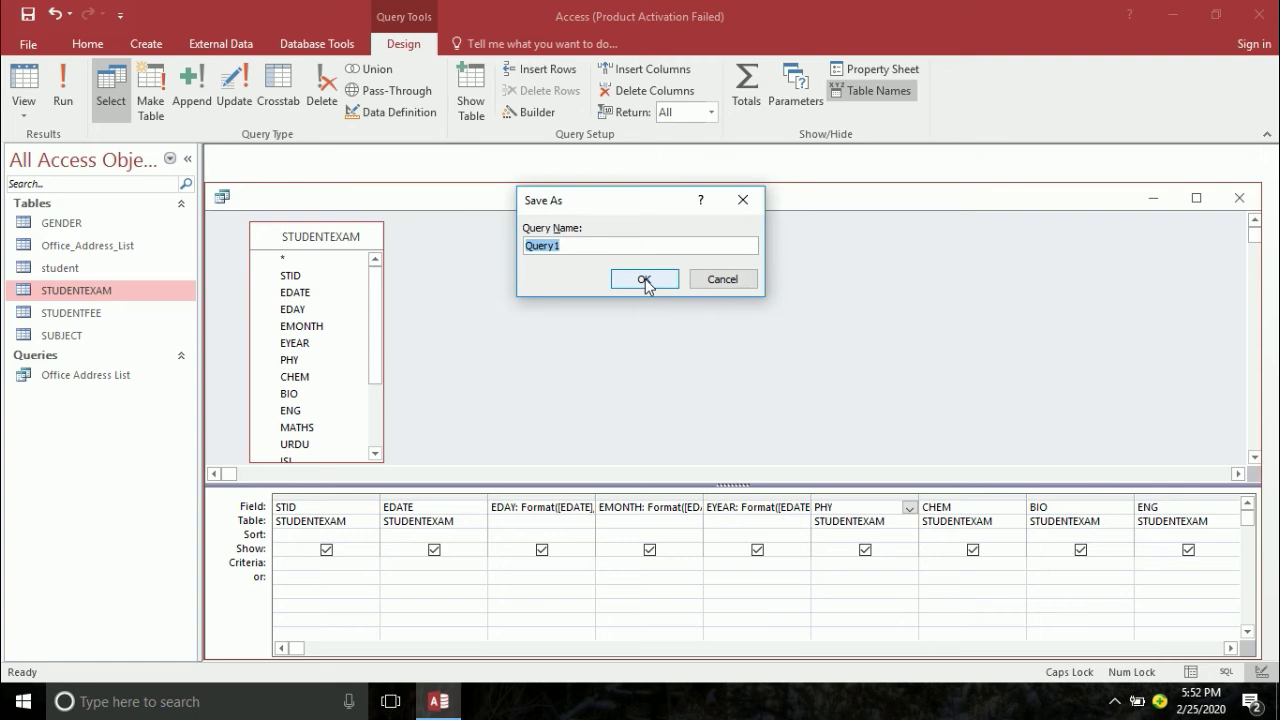
- Name the query STUDENTEXAMQUERY, run it, and maximize the results datasheet
{"action": "type", "text": "STUDENTEXAMQUERY"}
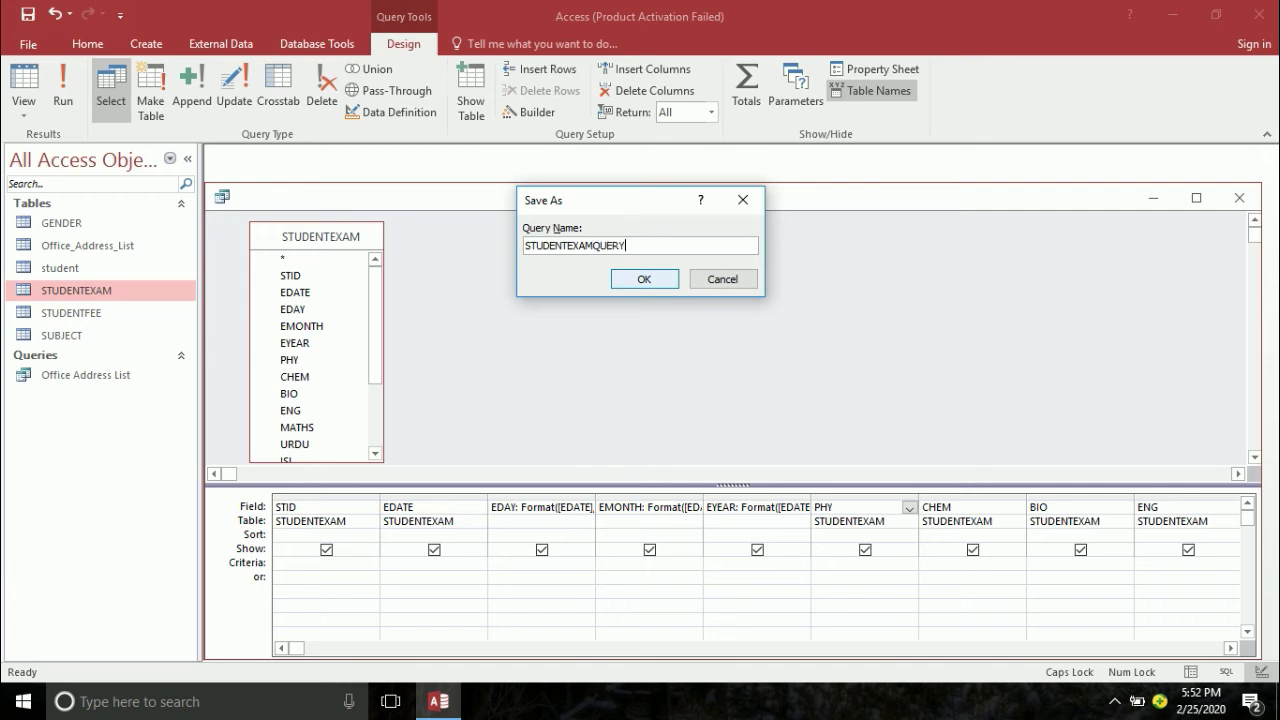
{"action": "left_click", "coordinate": [644, 279]}
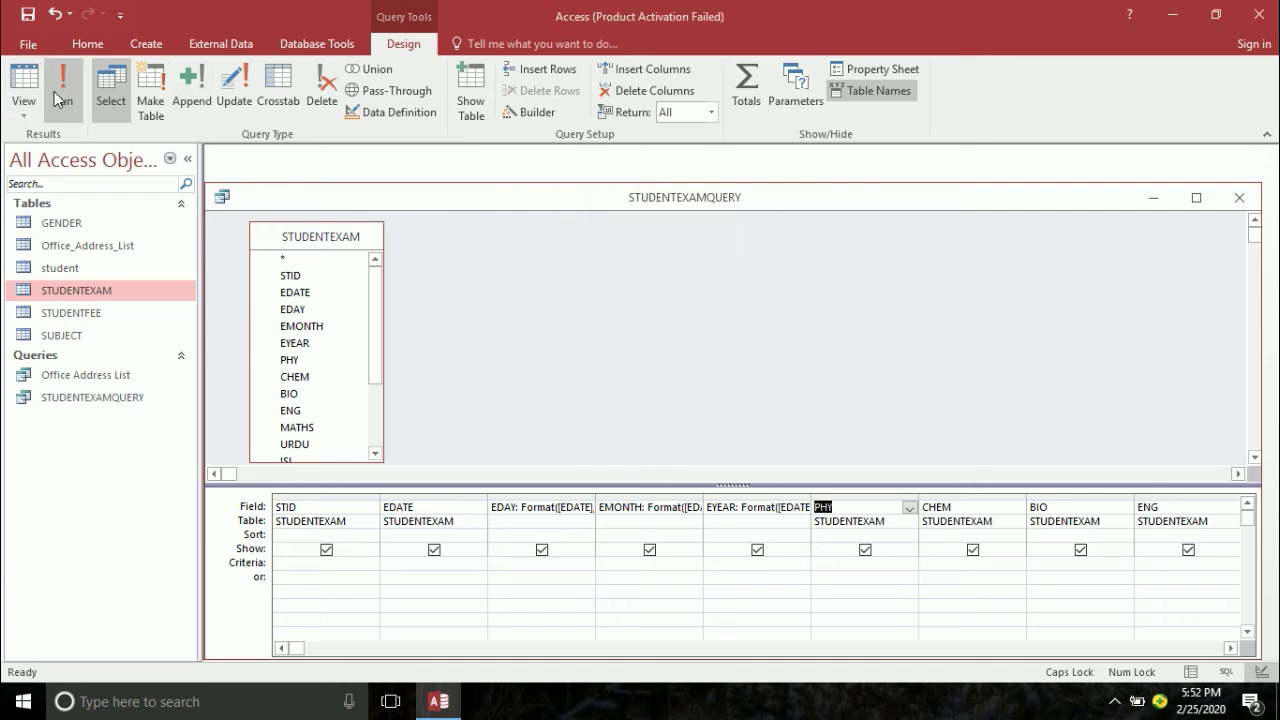
{"action": "left_click", "coordinate": [55, 93]}
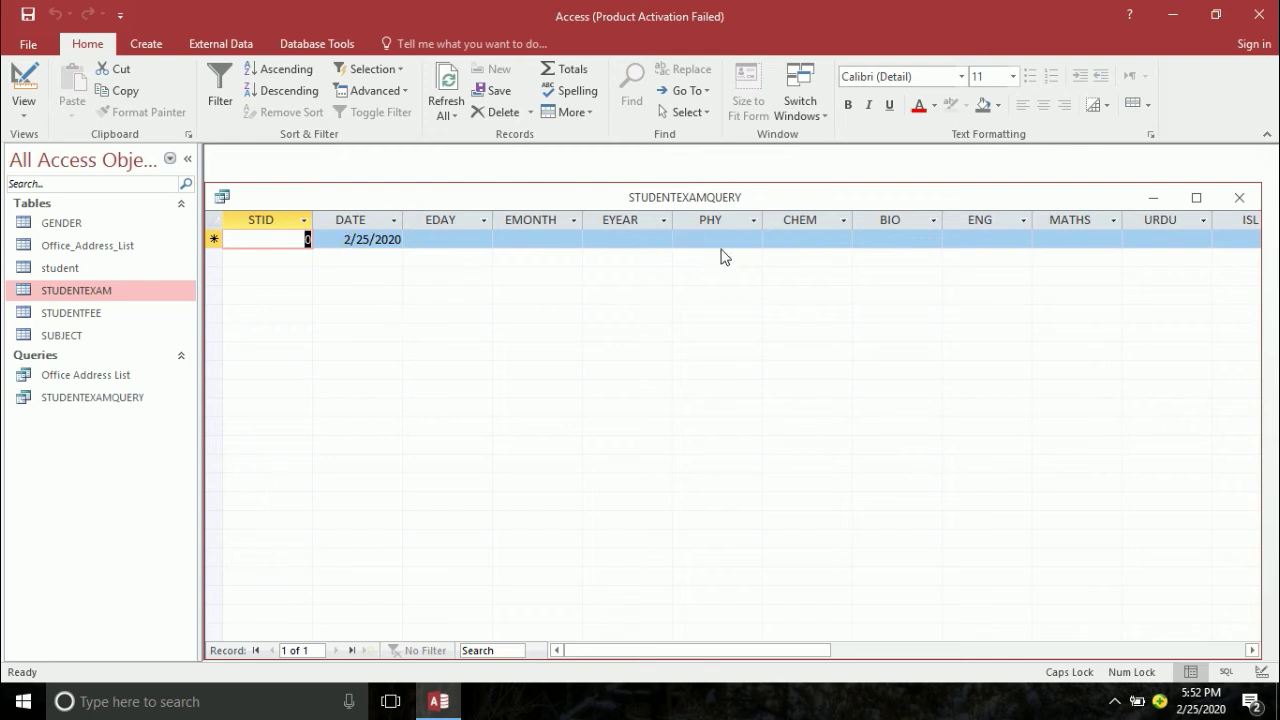
{"action": "left_click", "coordinate": [1196, 197]}
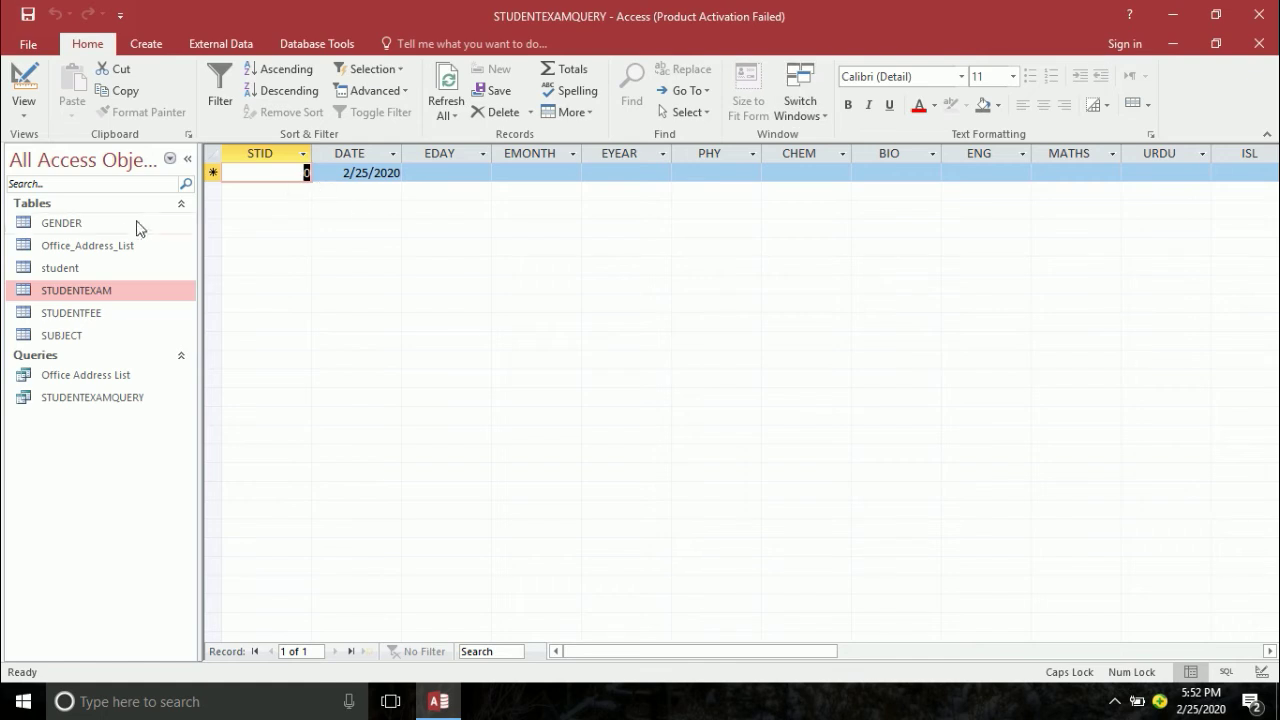
- Glance at the student table, then pick 2/25/2020 as the new record's exam date
{"action": "left_click", "coordinate": [58, 267]}
{"action": "double_click", "coordinate": [58, 267]}
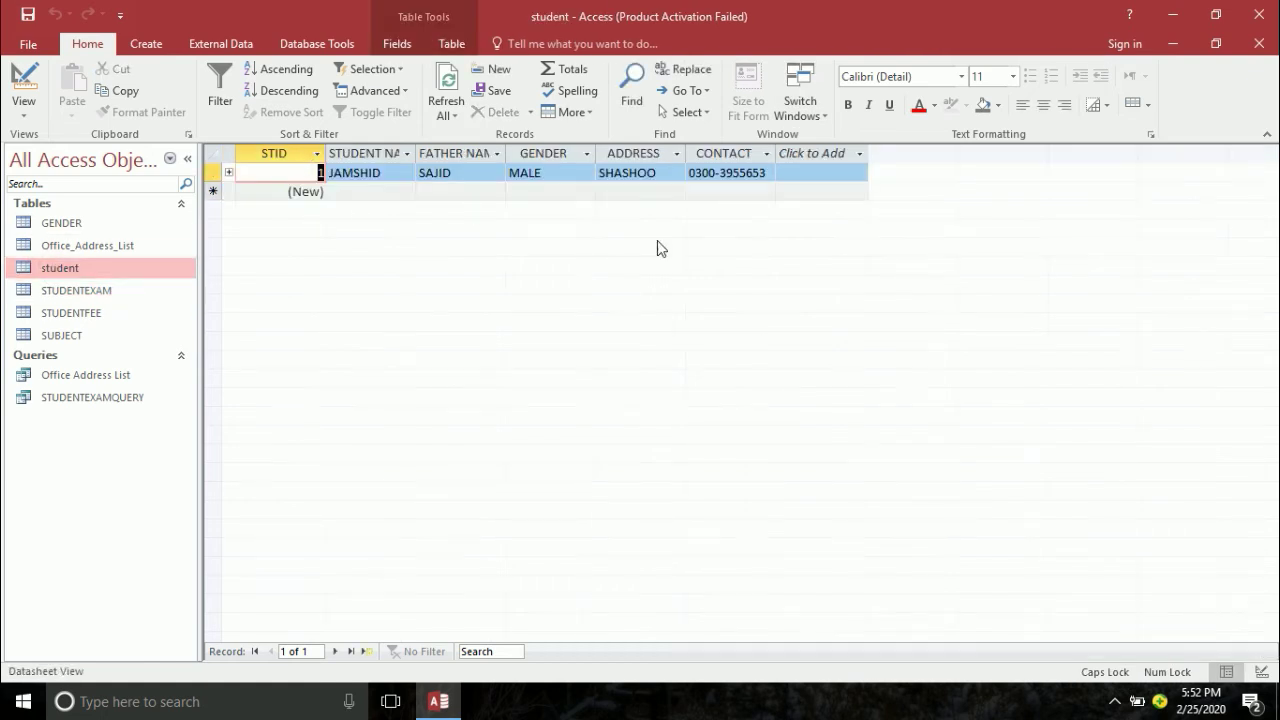
{"action": "left_click", "coordinate": [1259, 43]}
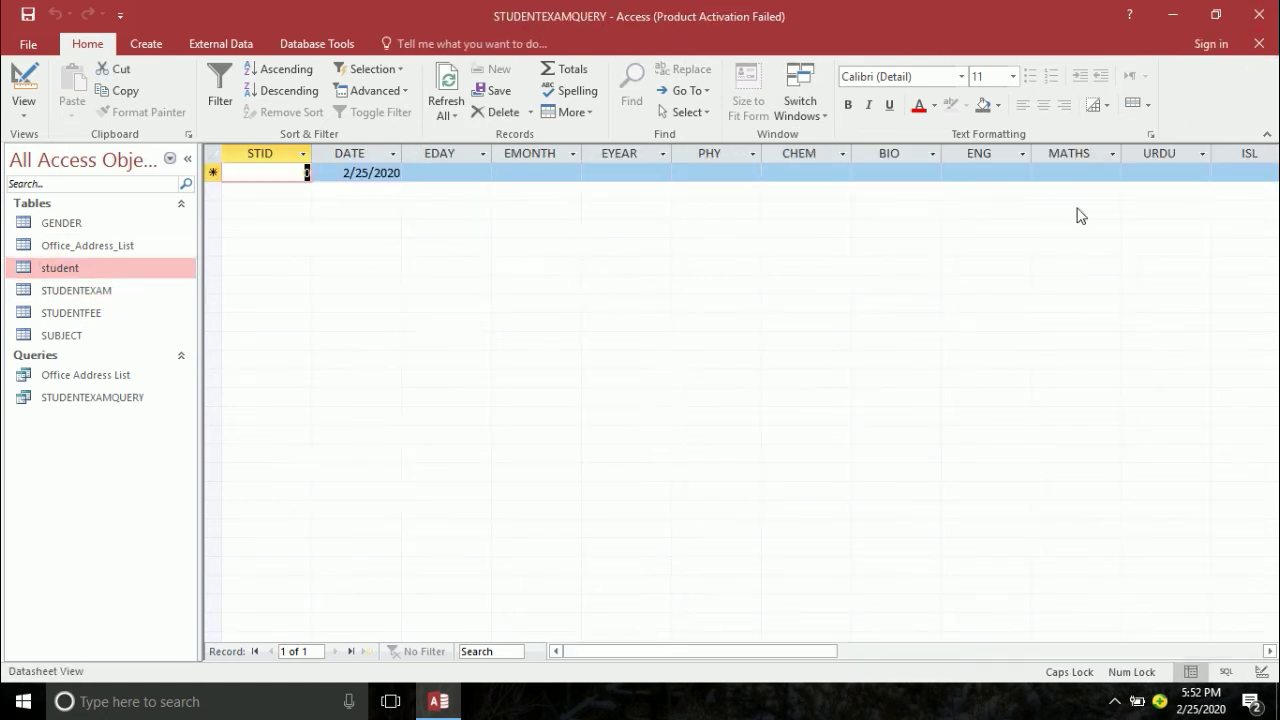
{"action": "key", "text": "Tab"}
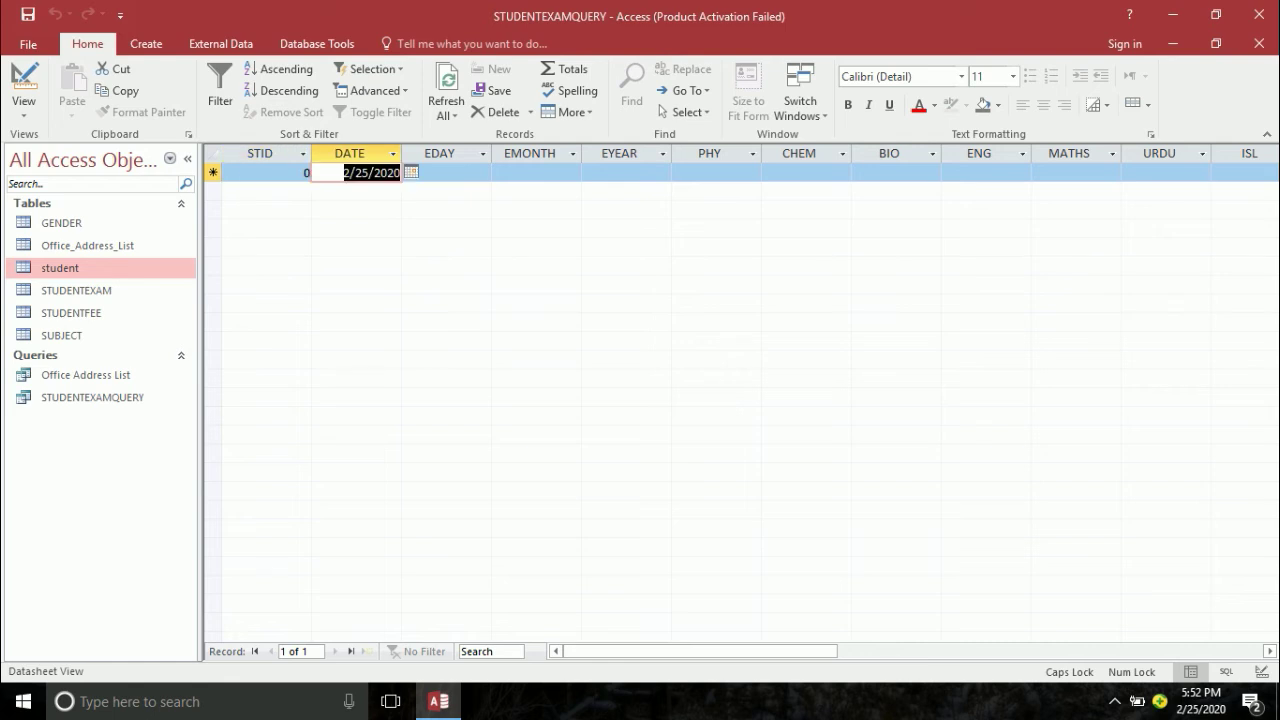
{"action": "key", "text": "Tab"}
{"action": "key", "text": "Tab"}
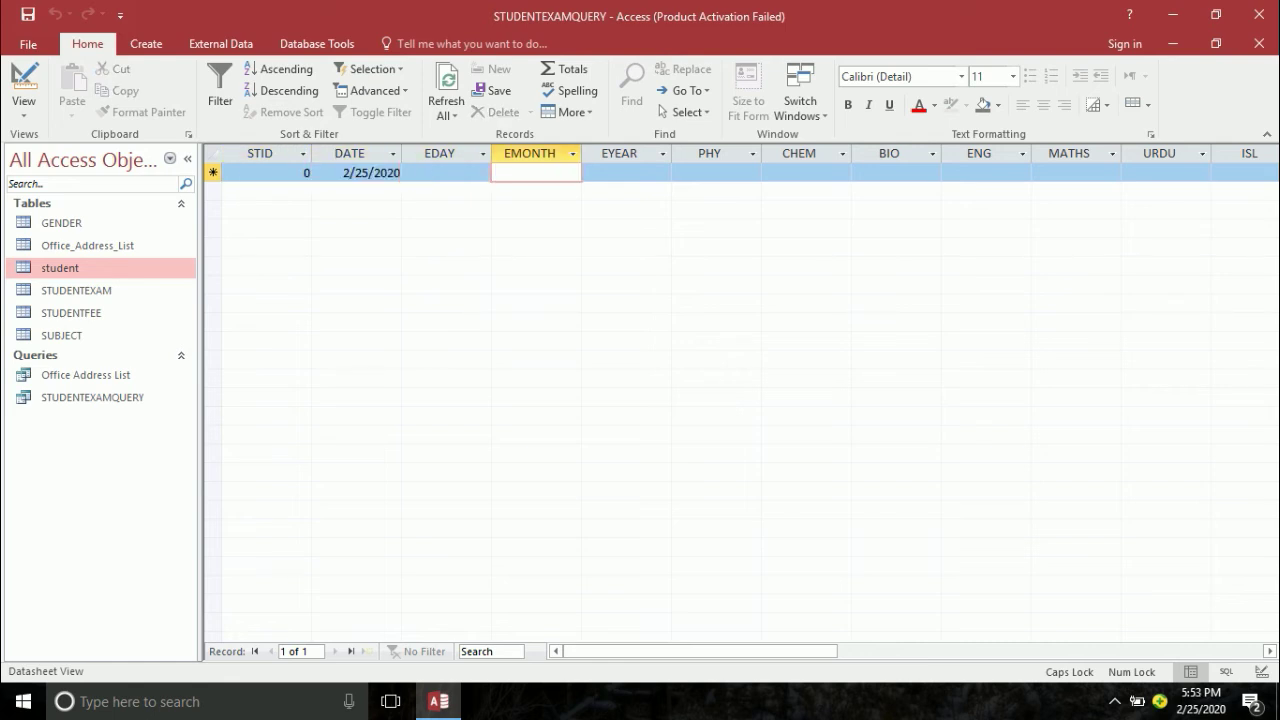
{"action": "left_click", "coordinate": [353, 172]}
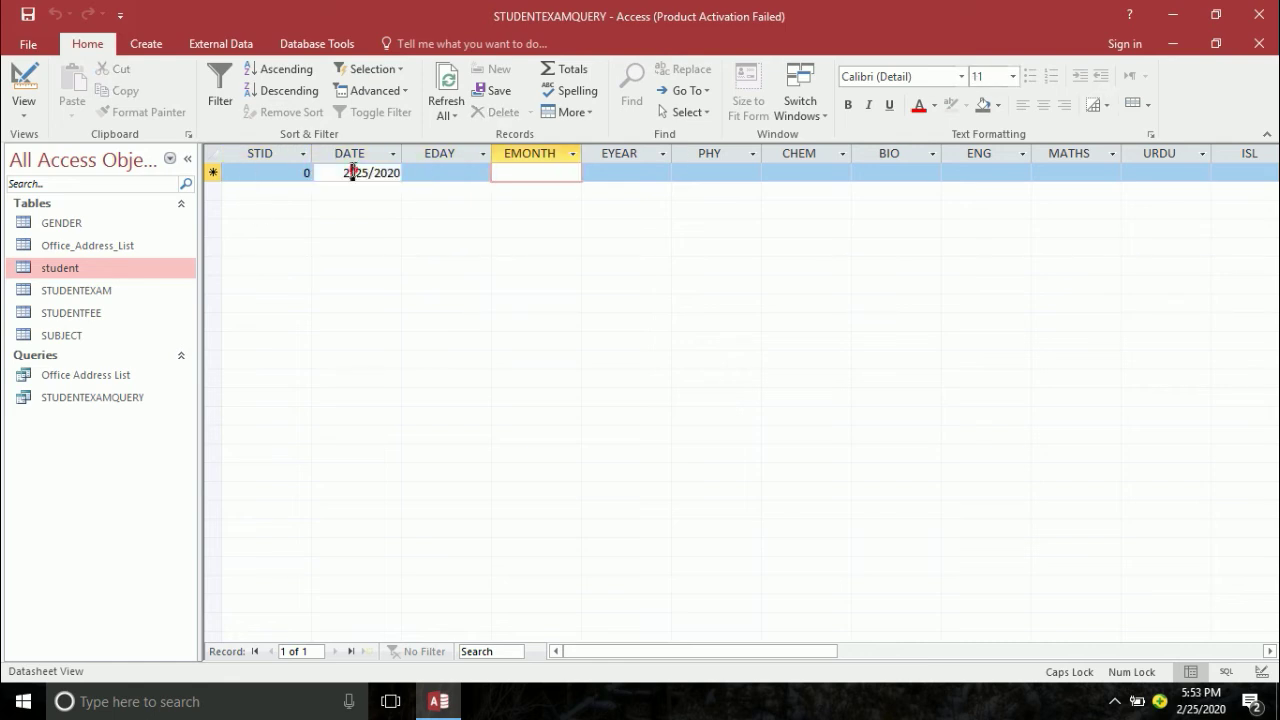
{"action": "left_click", "coordinate": [409, 173]}
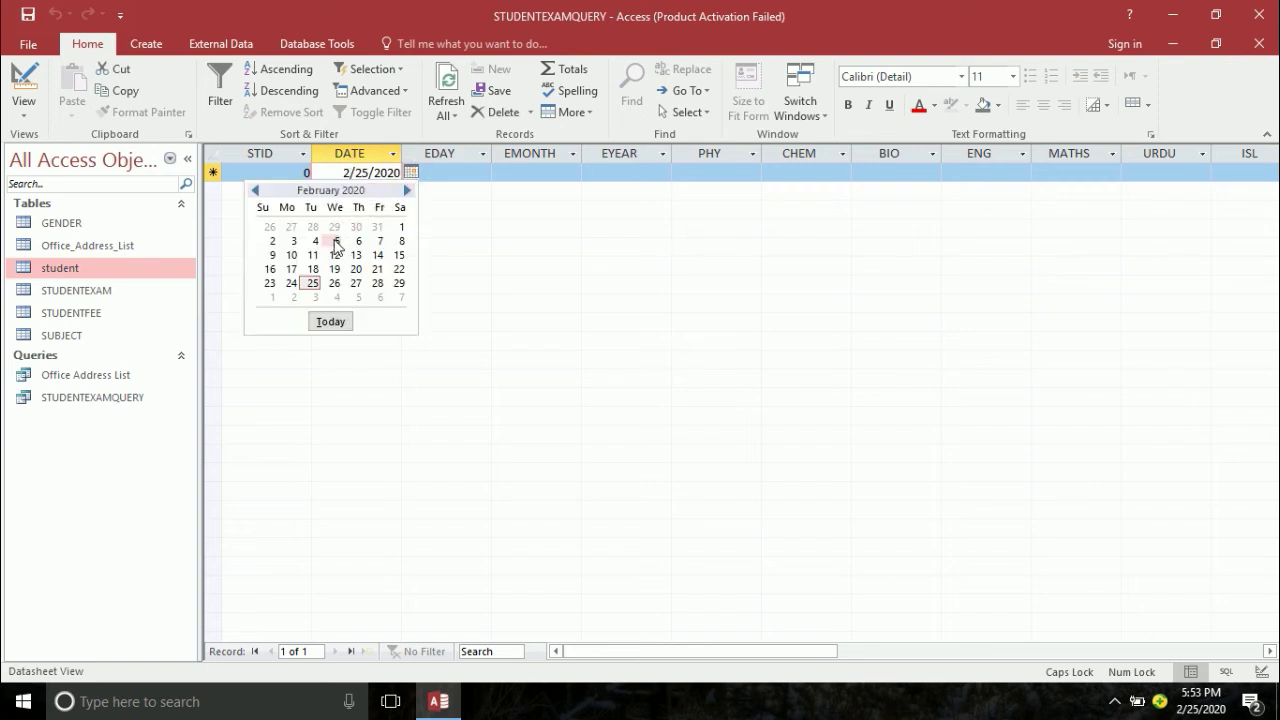
{"action": "left_click", "coordinate": [312, 285]}
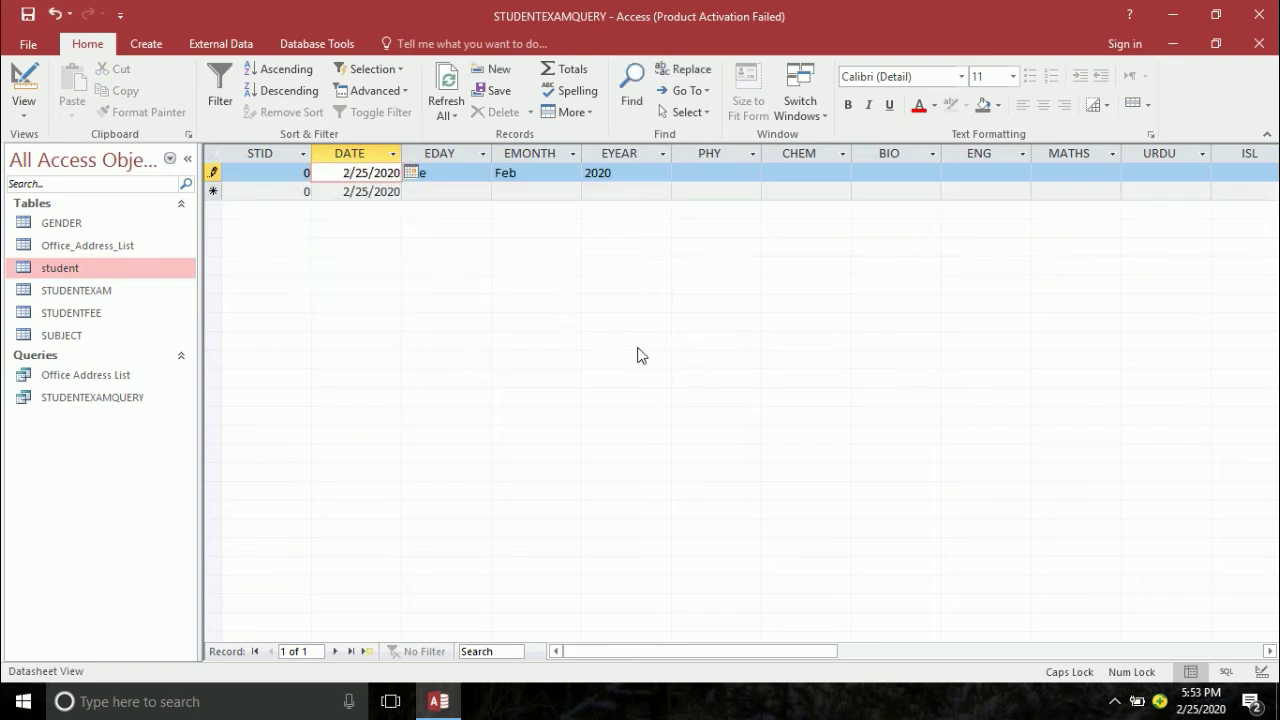
{"action": "key", "text": "Tab"}
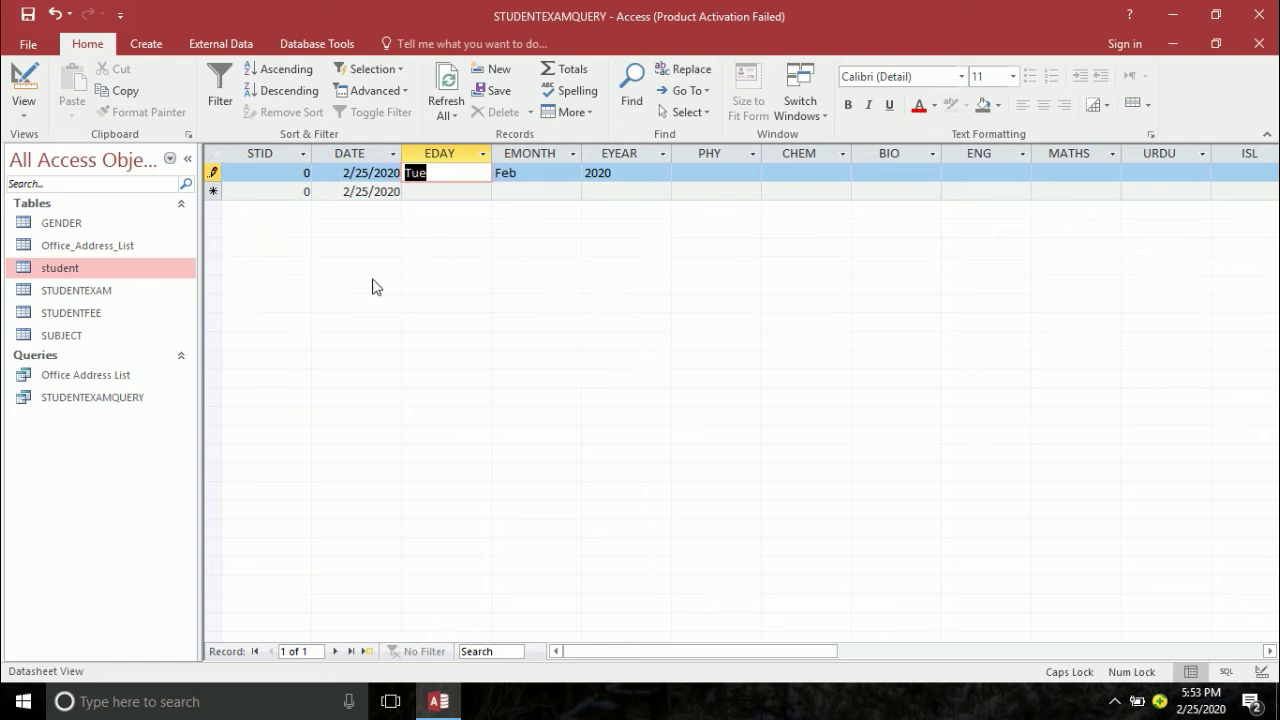
- Enter STID 1, check the derived Tue, Feb, 2020 values, and close the query
{"action": "left_click", "coordinate": [305, 174]}
{"action": "type", "text": "1"}
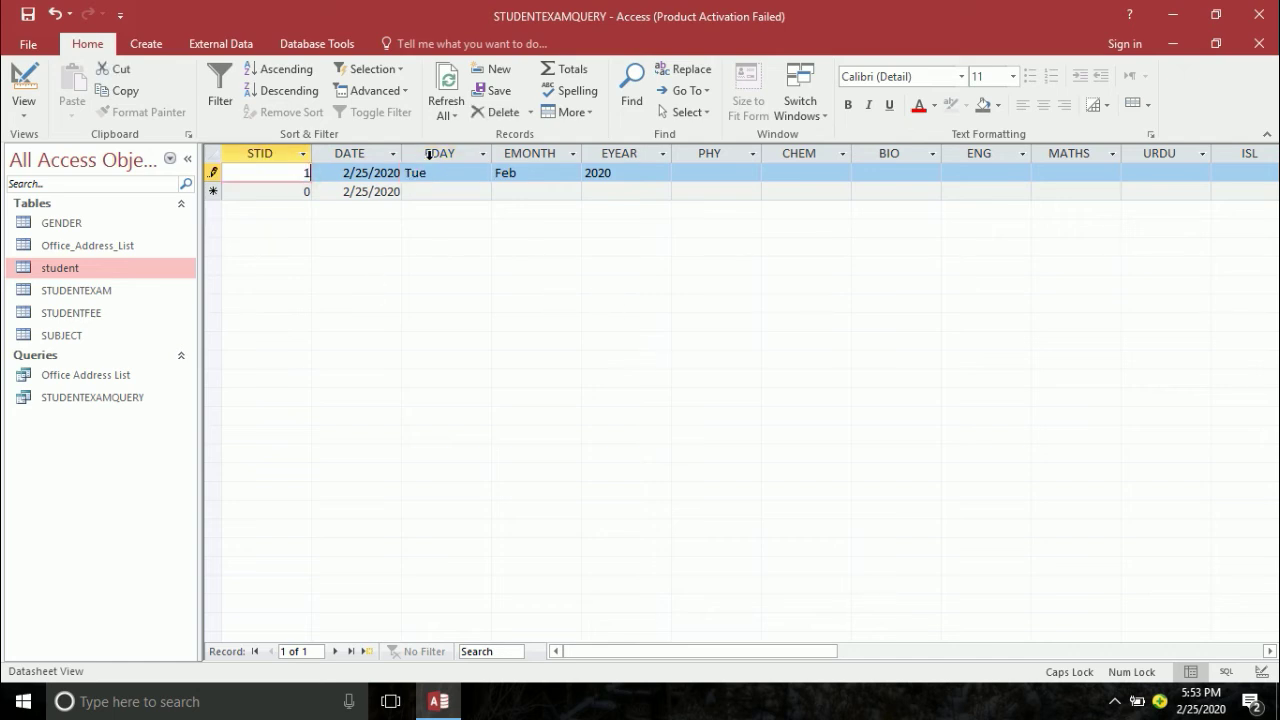
{"action": "key", "text": "Tab"}
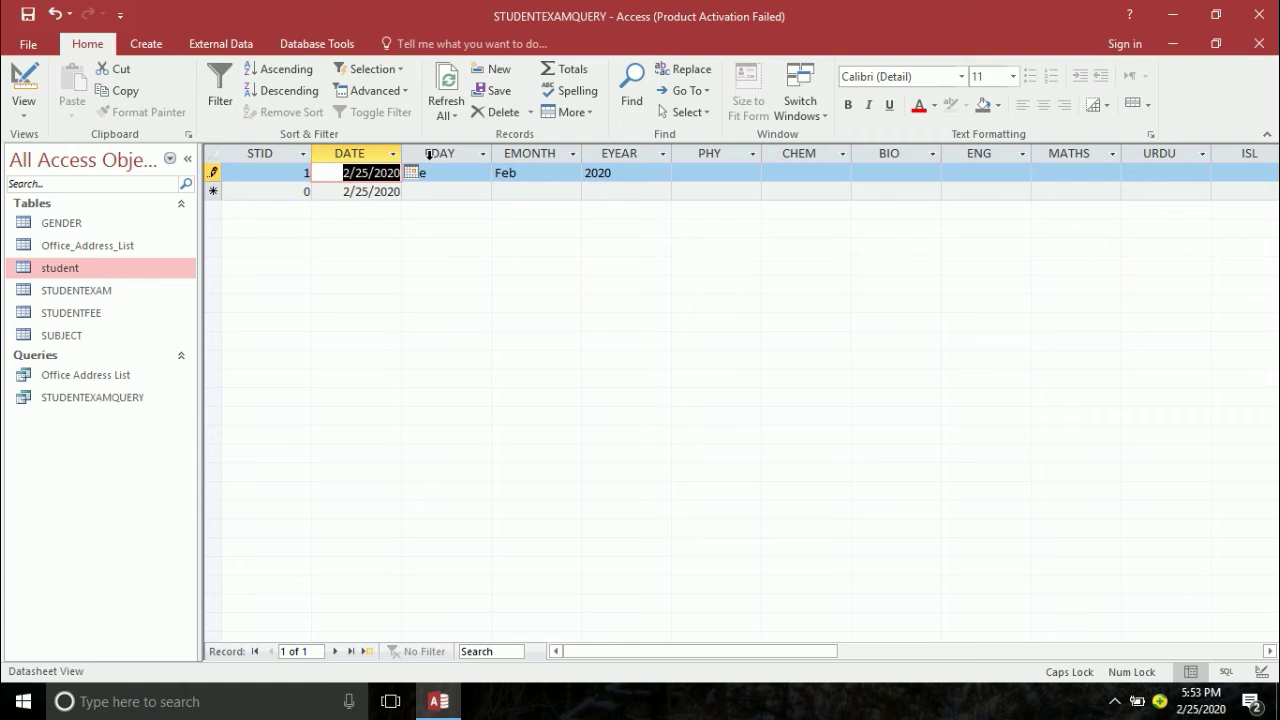
{"action": "key", "text": "Tab"}
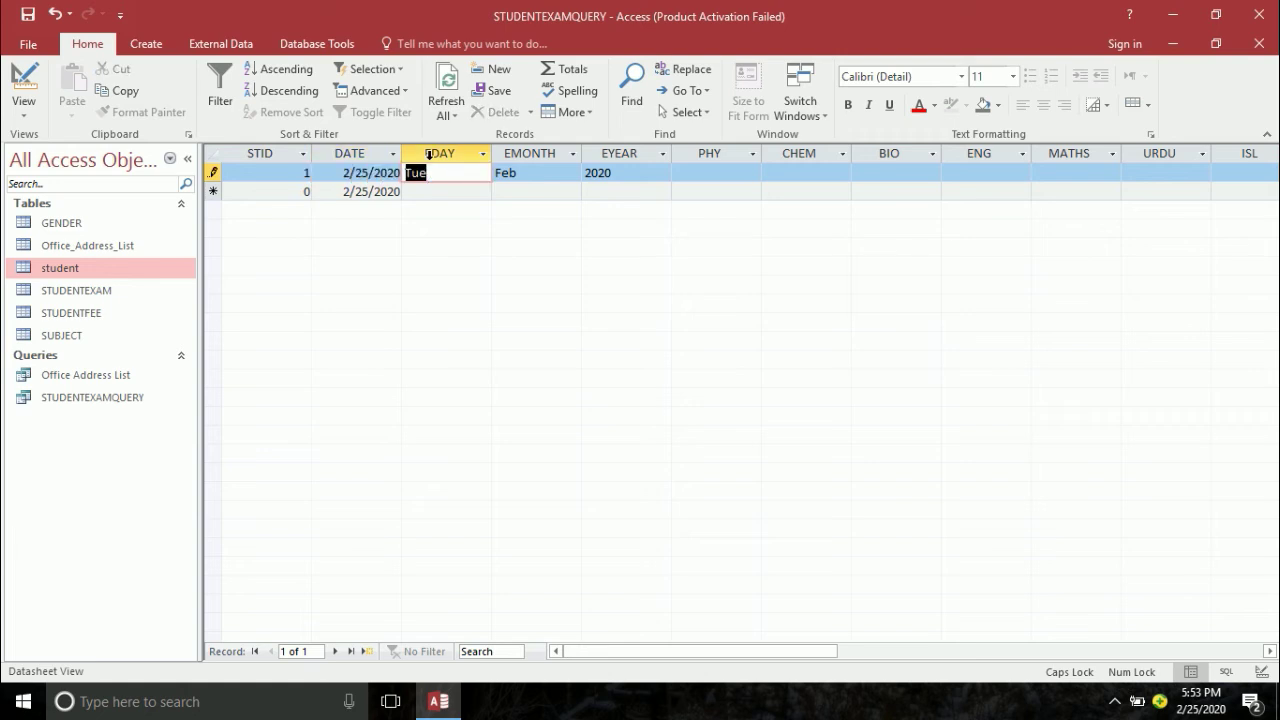
{"action": "key", "text": "Tab"}
{"action": "key", "text": "Tab"}
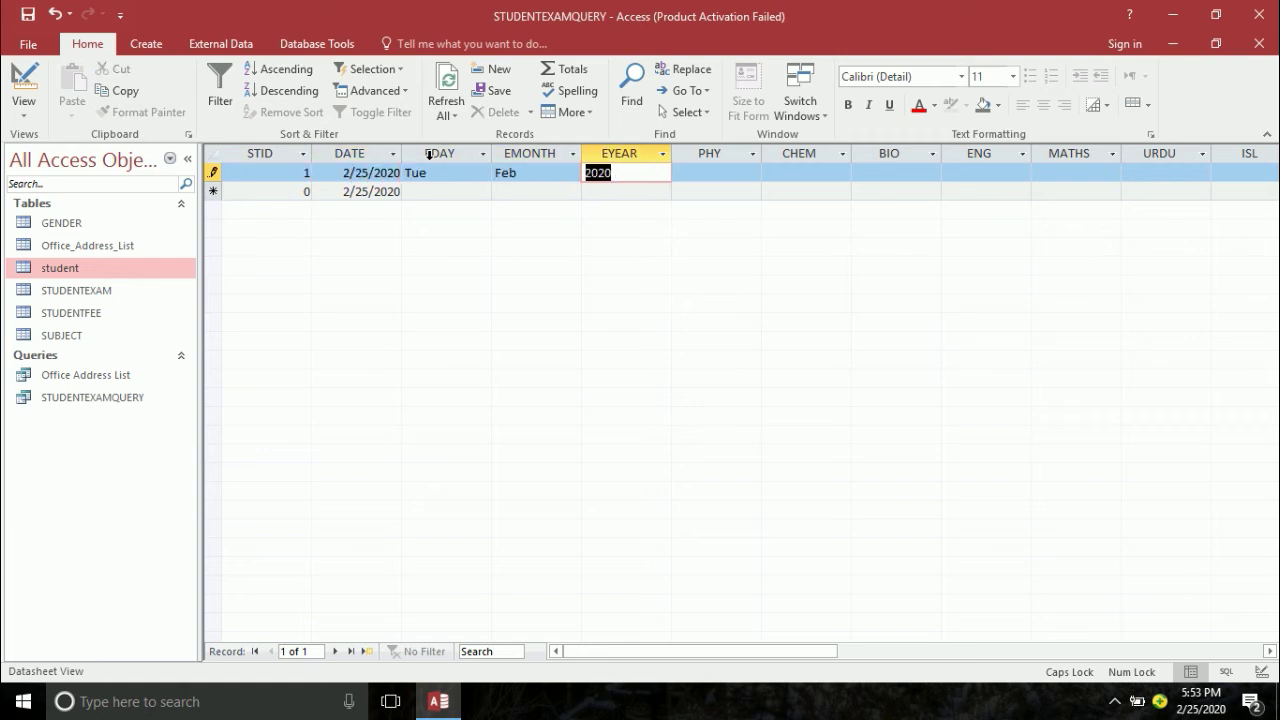
{"action": "key", "text": "Tab"}
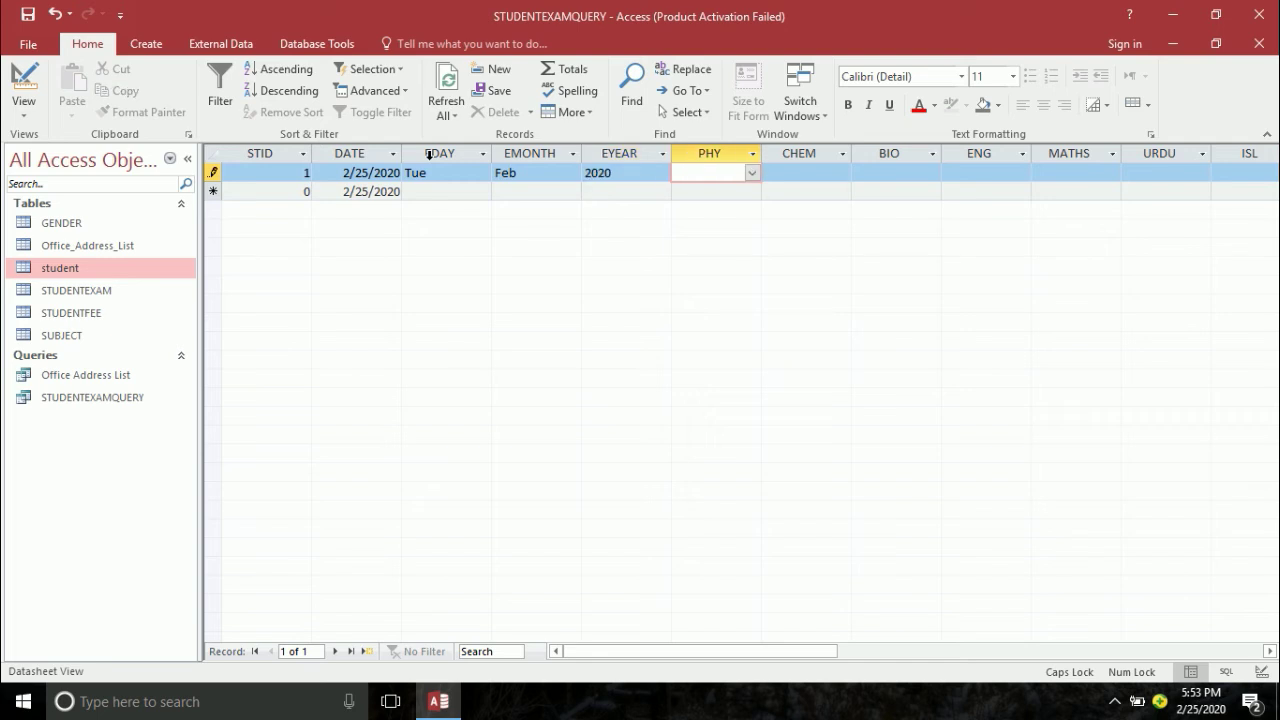
{"action": "left_click", "coordinate": [788, 172]}
{"action": "left_click", "coordinate": [751, 172]}
{"action": "left_click", "coordinate": [1259, 43]}
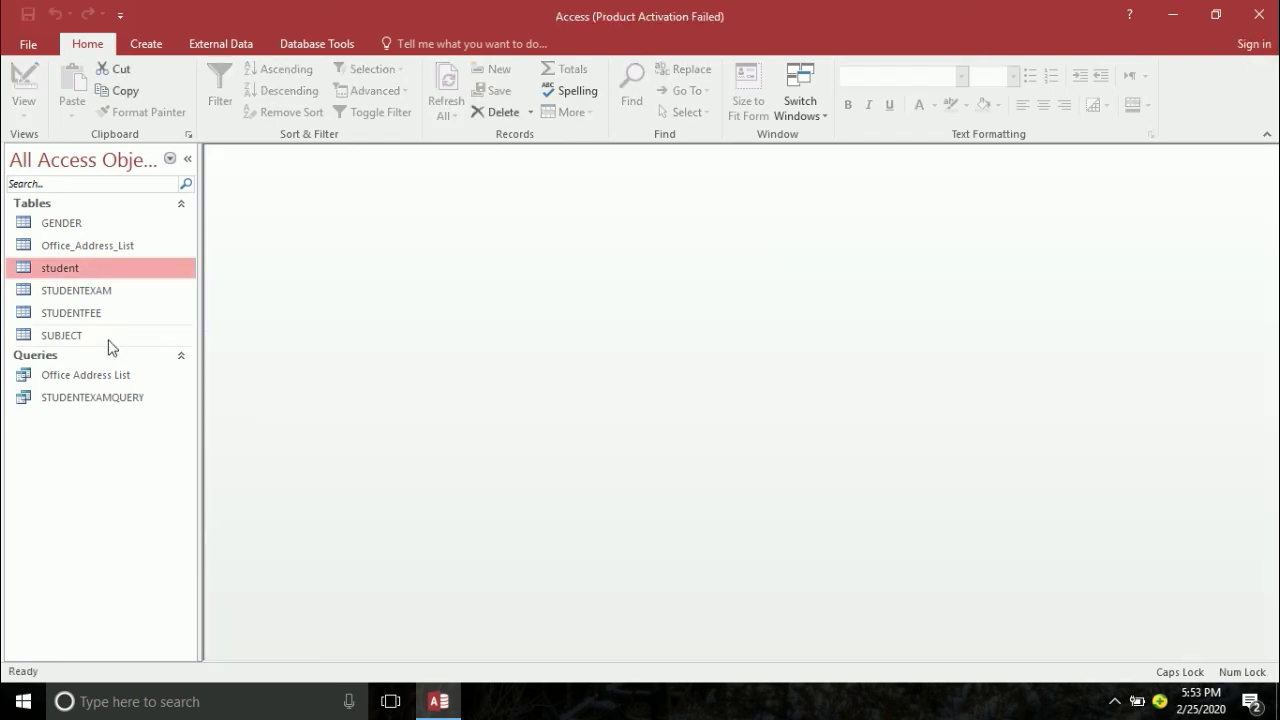
- Delete the PHY field from STUDENTEXAM's design
{"action": "right_click", "coordinate": [64, 292]}
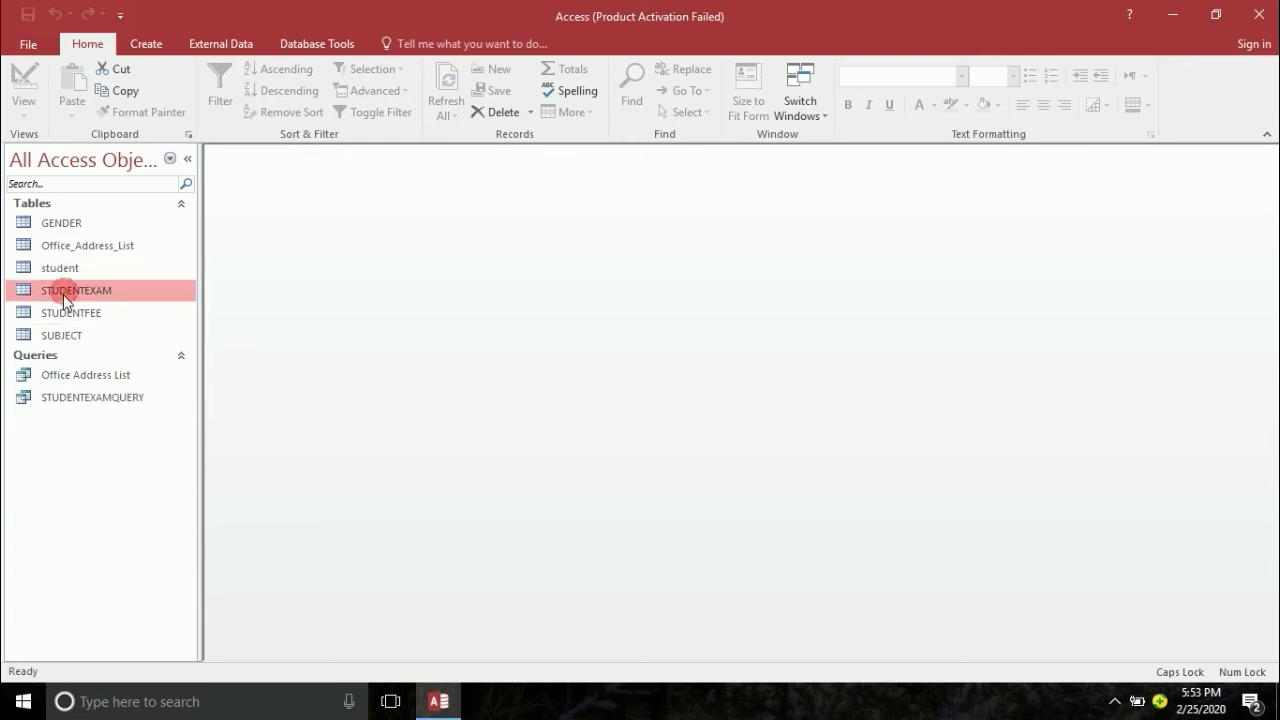
{"action": "left_click", "coordinate": [104, 332]}
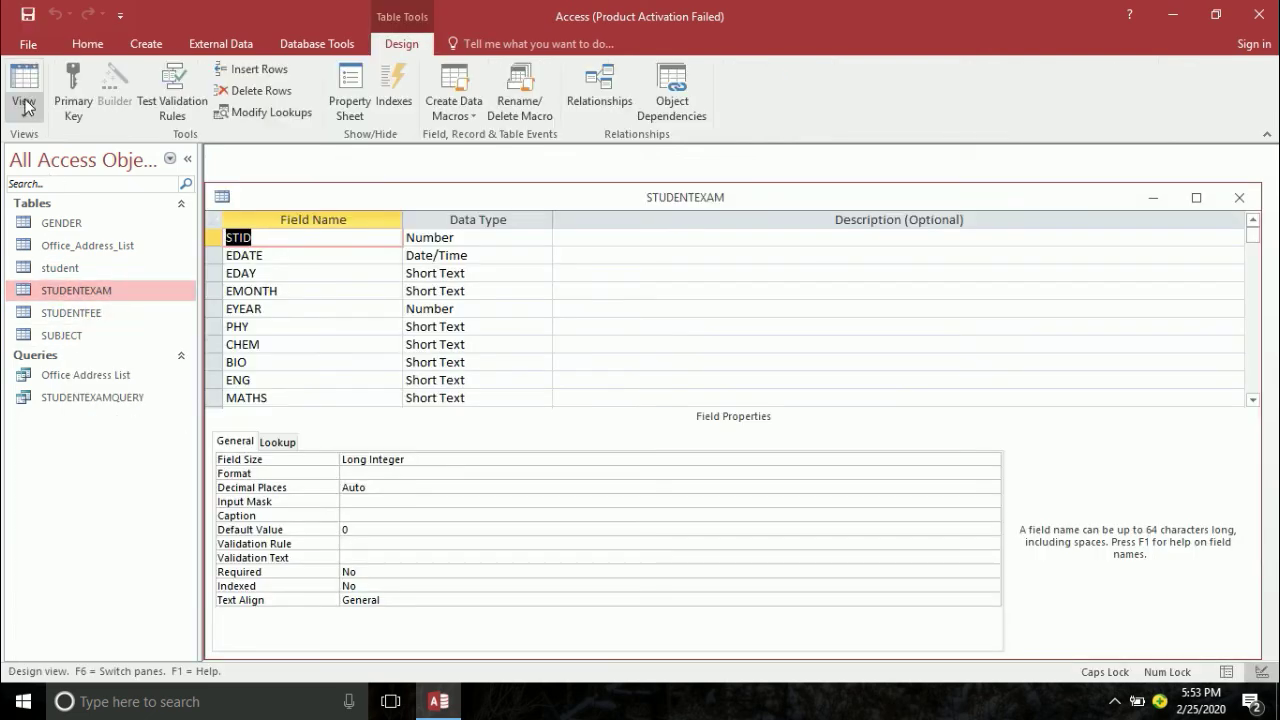
{"action": "right_click", "coordinate": [216, 329]}
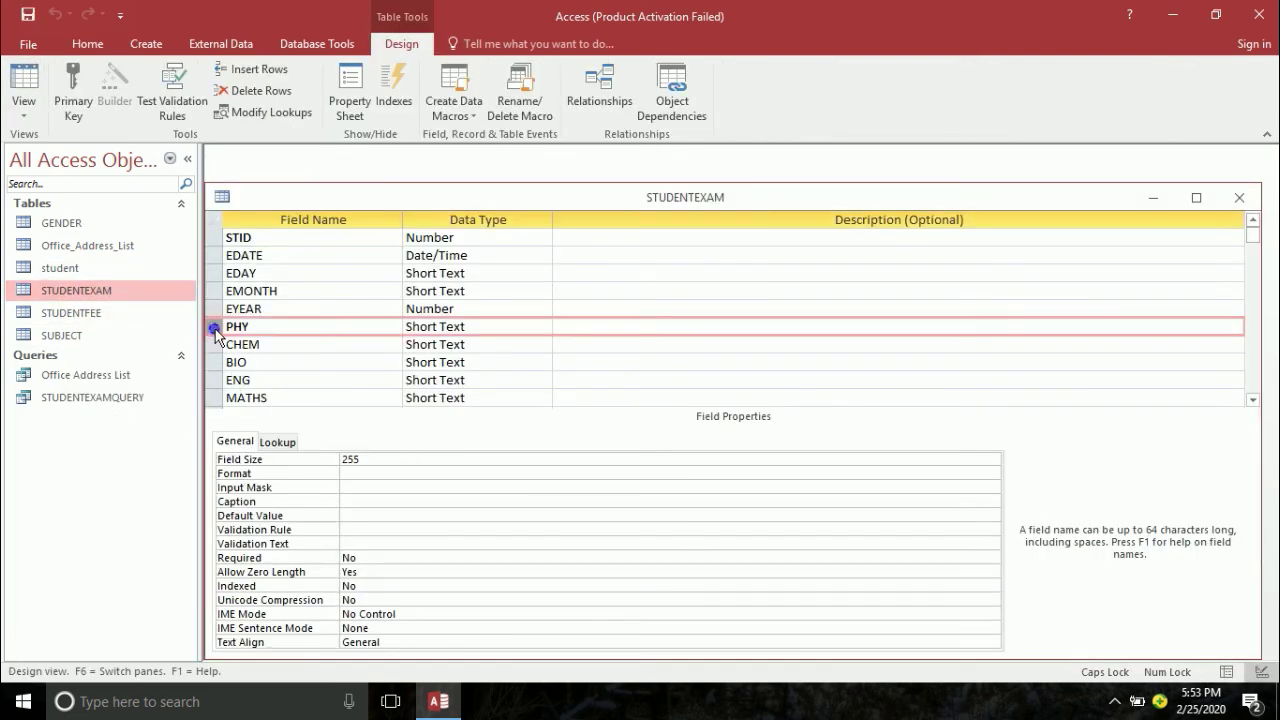
{"action": "left_click", "coordinate": [252, 452]}
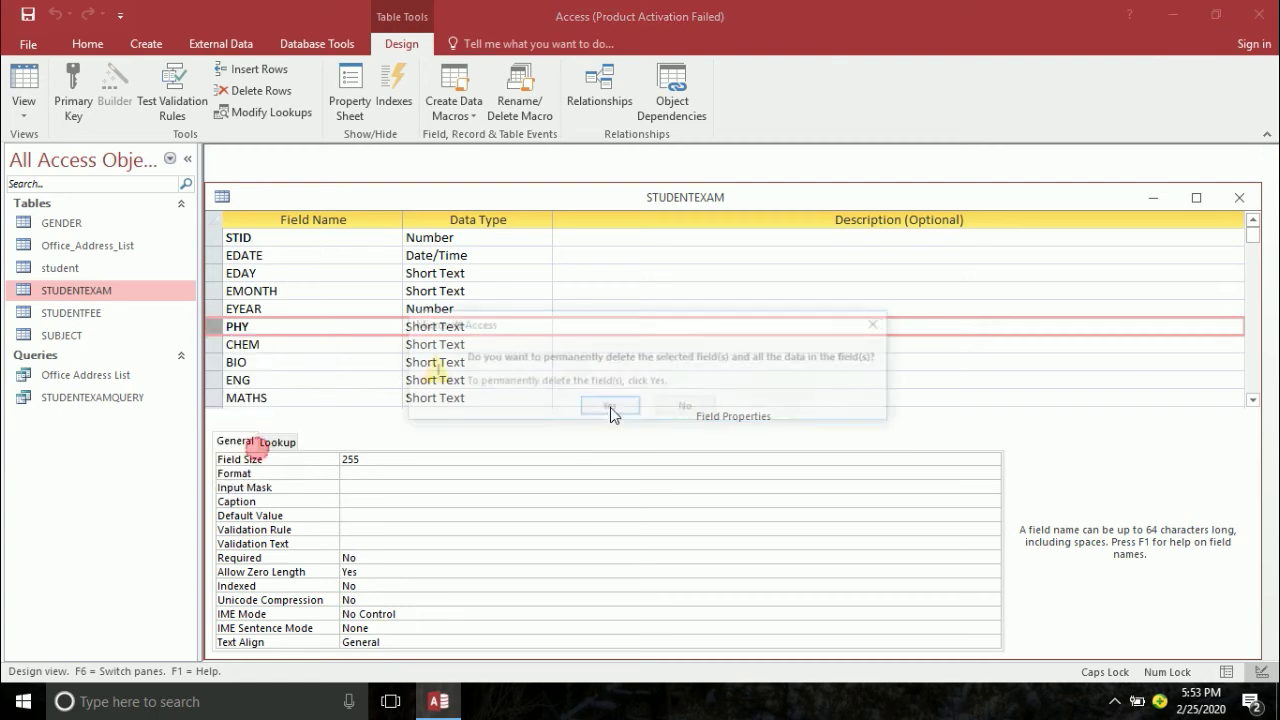
{"action": "left_click", "coordinate": [612, 407]}
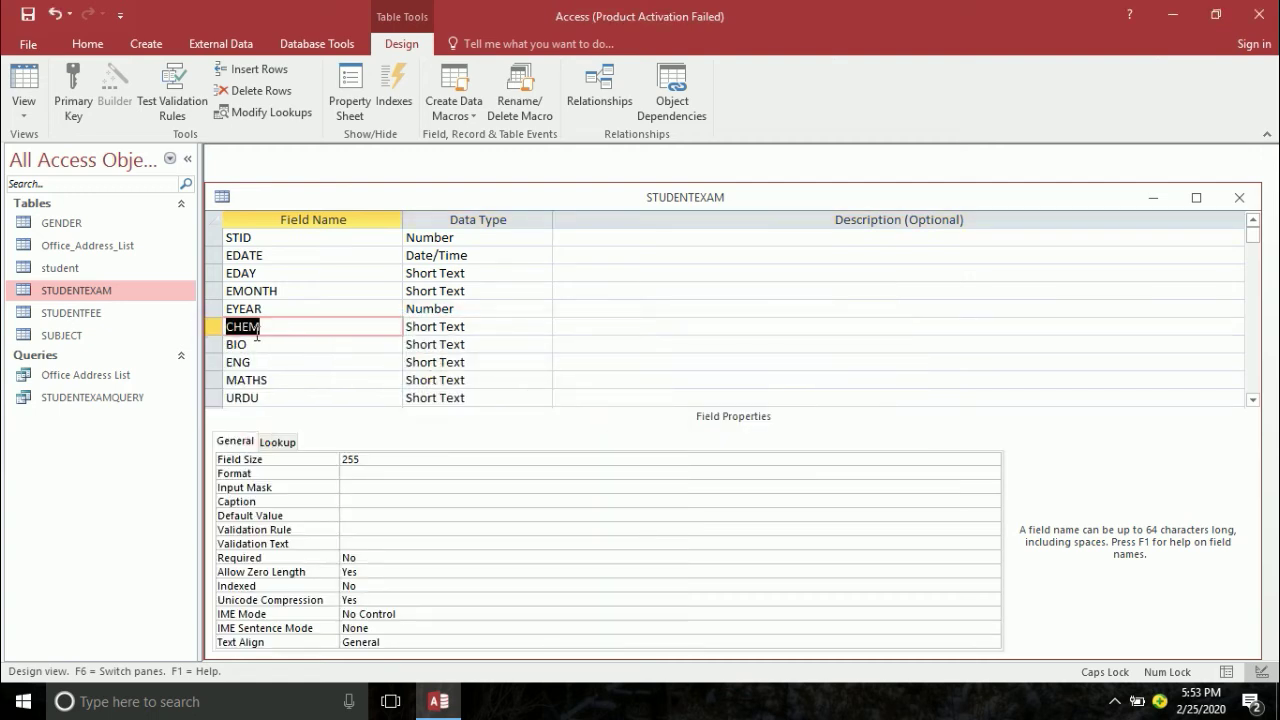
- Insert a new PHY field above CHEM, leaving its caption blank
{"action": "right_click", "coordinate": [271, 328]}
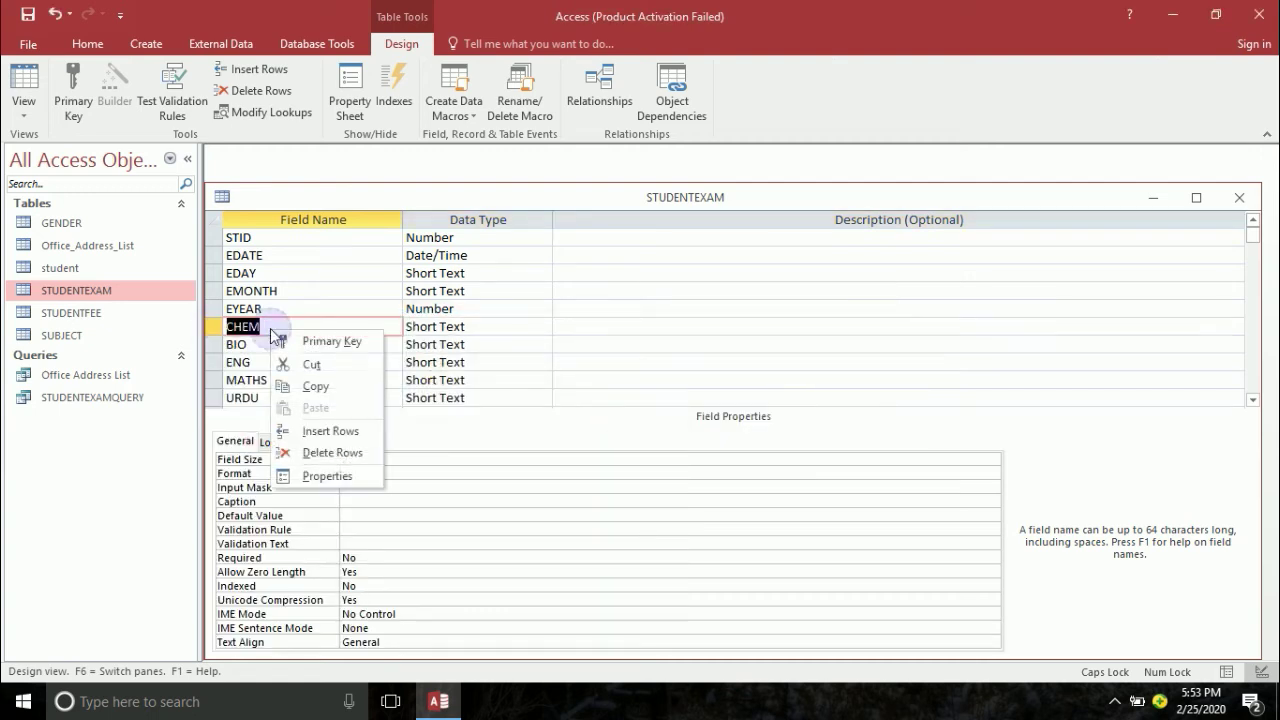
{"action": "left_click", "coordinate": [331, 431]}
{"action": "type", "text": "PH"}
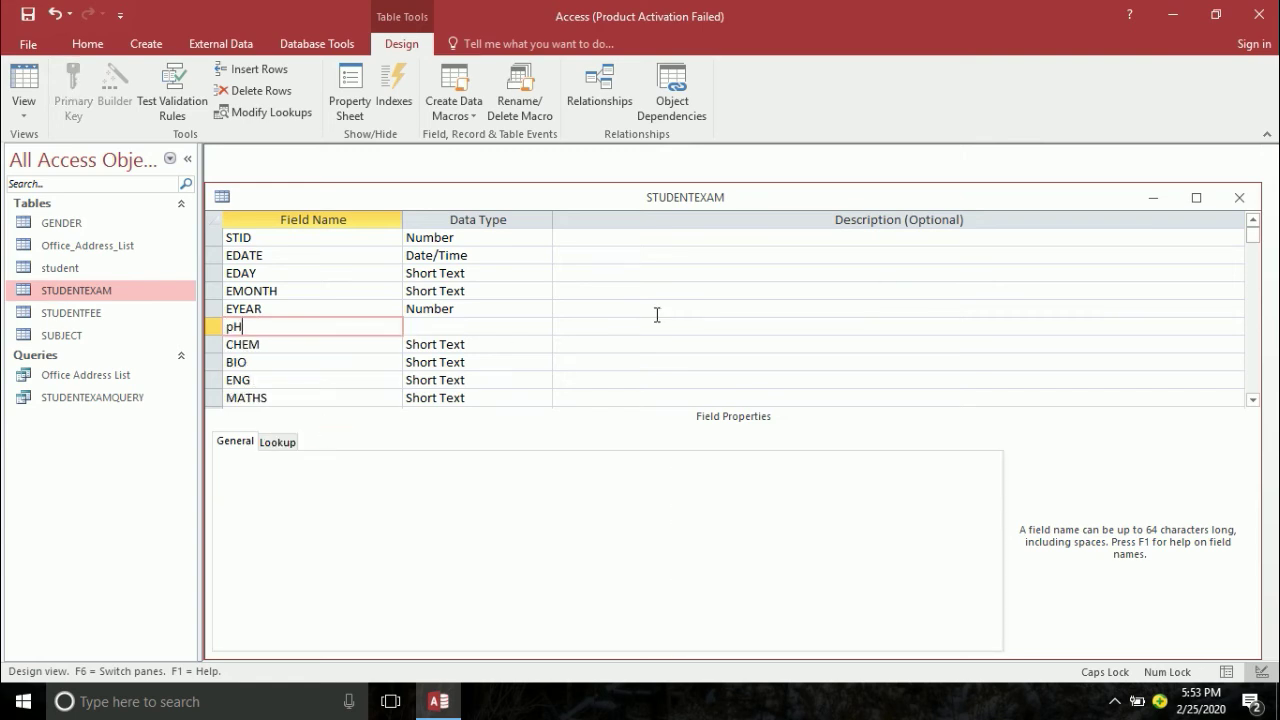
{"action": "key", "text": "BackSpace"}
{"action": "type", "text": "HY"}
{"action": "key", "text": "Tab"}
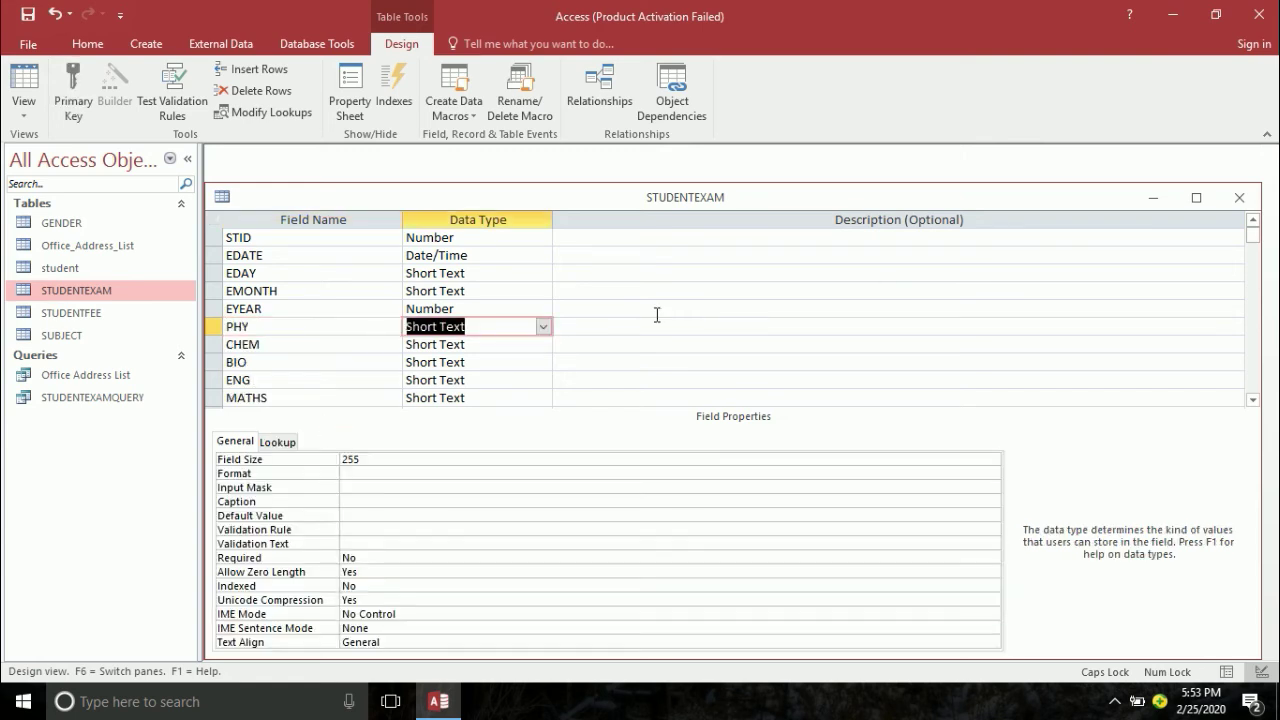
{"action": "left_click", "coordinate": [391, 501]}
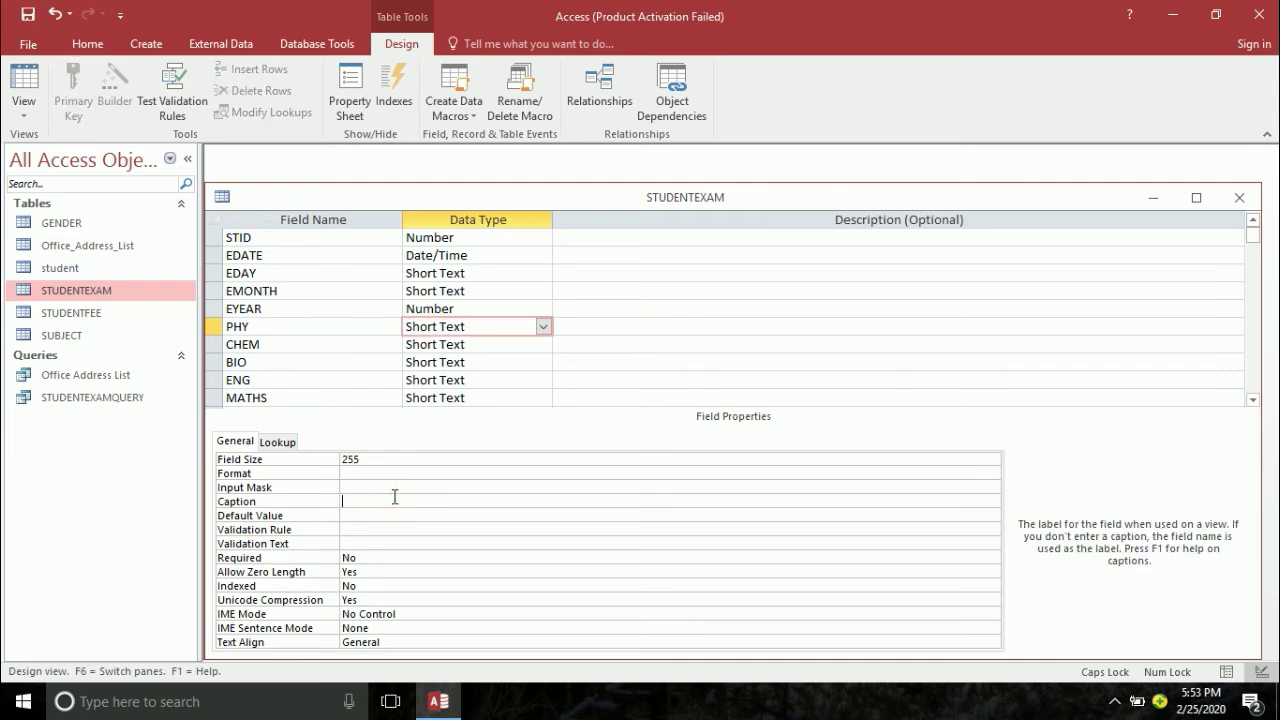
{"action": "type", "text": "PHY"}
{"action": "key", "text": "Return"}
{"action": "left_click", "coordinate": [395, 501]}
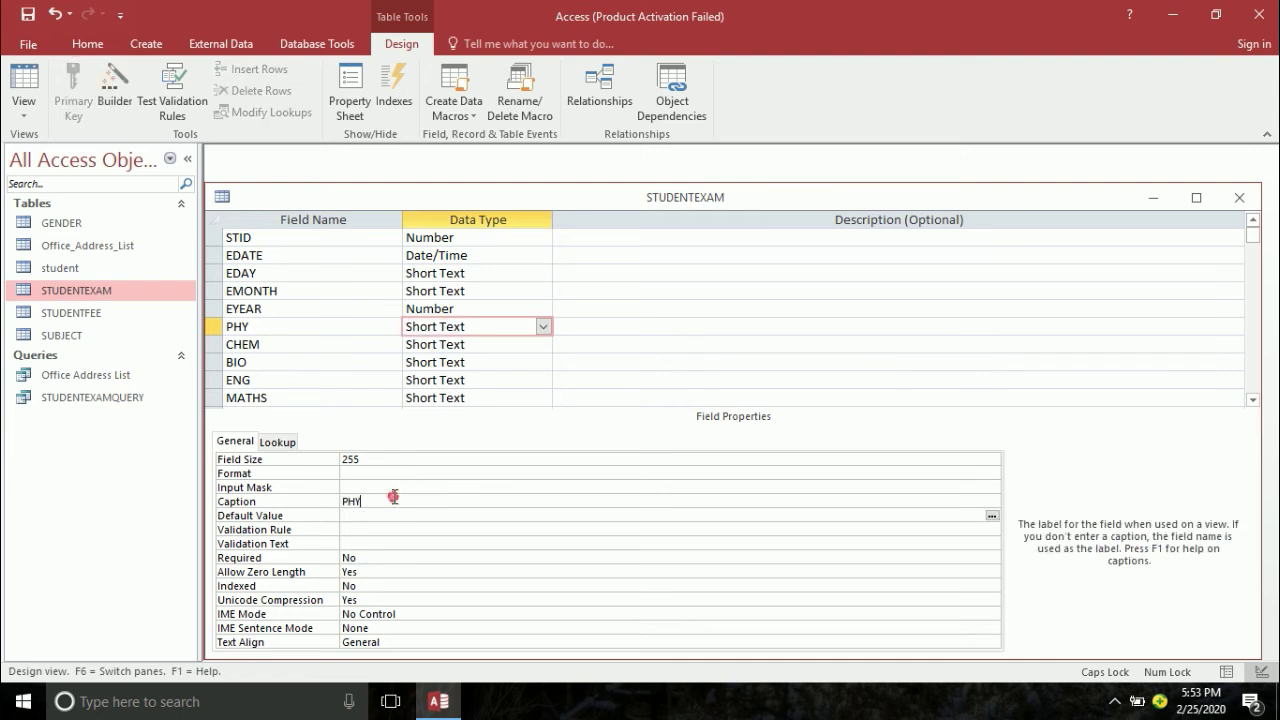
{"action": "key", "text": "BackSpace"}
{"action": "key", "text": "BackSpace"}
{"action": "key", "text": "BackSpace"}
{"action": "key", "text": "Return"}
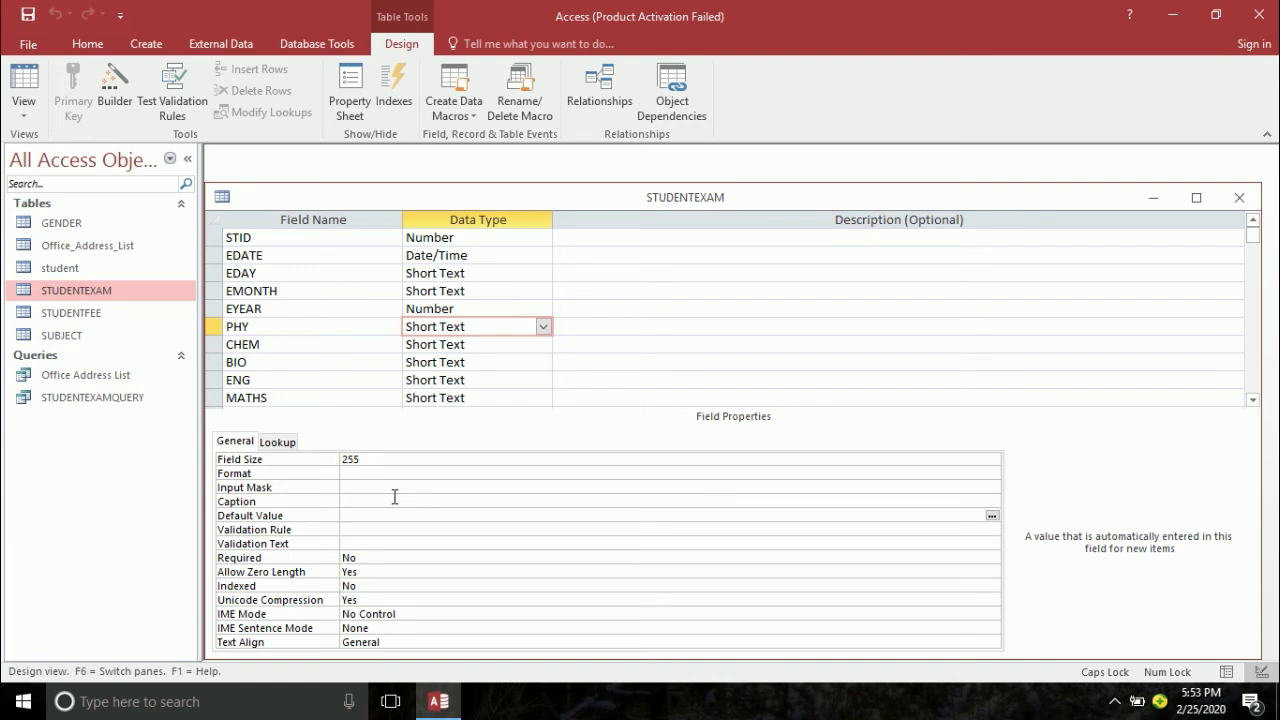
- Set PHY, CHEM, MATHS, URDU, ISL and PS to Number and save, accepting the data-loss warning
{"action": "left_click", "coordinate": [491, 326]}
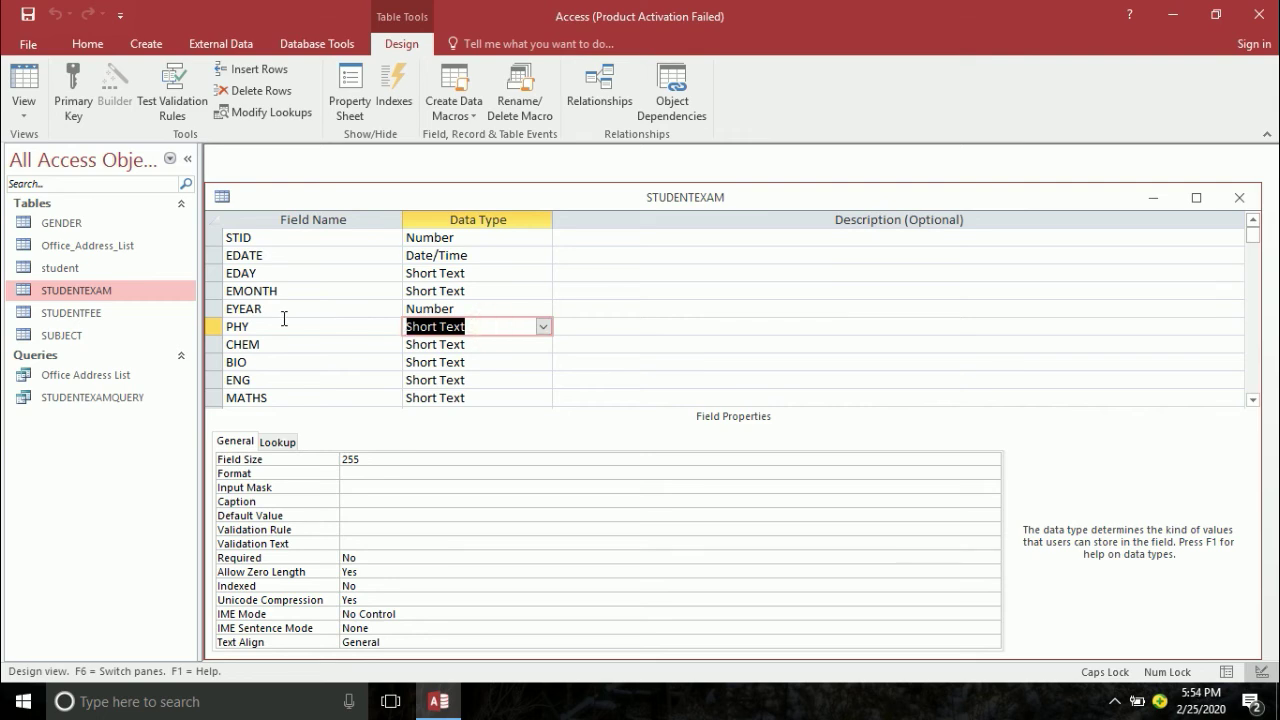
{"action": "type", "text": "Number"}
{"action": "key", "text": "Tab"}
{"action": "key", "text": "Tab"}
{"action": "key", "text": "Tab"}
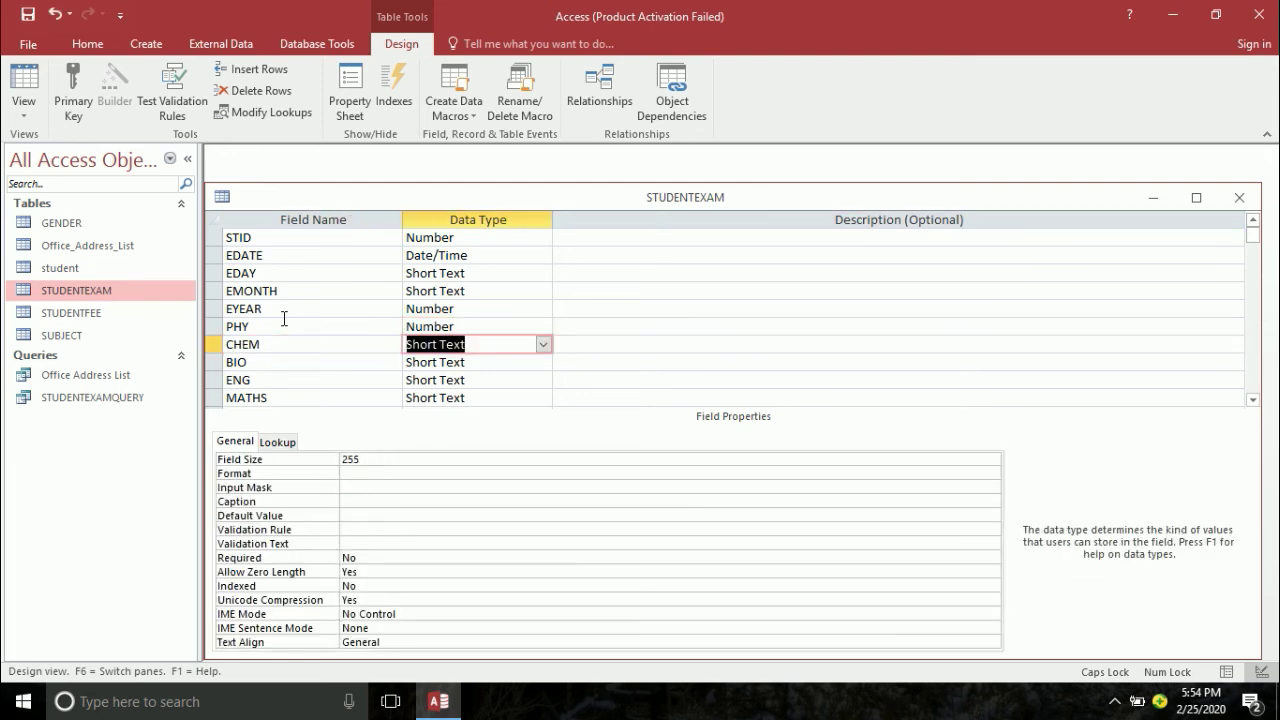
{"action": "type", "text": "Number"}
{"action": "key", "text": "Tab"}
{"action": "key", "text": "Tab"}
{"action": "key", "text": "Tab"}
{"action": "type", "text": "Number"}
{"action": "key", "text": "Tab"}
{"action": "key", "text": "Tab"}
{"action": "key", "text": "Tab"}
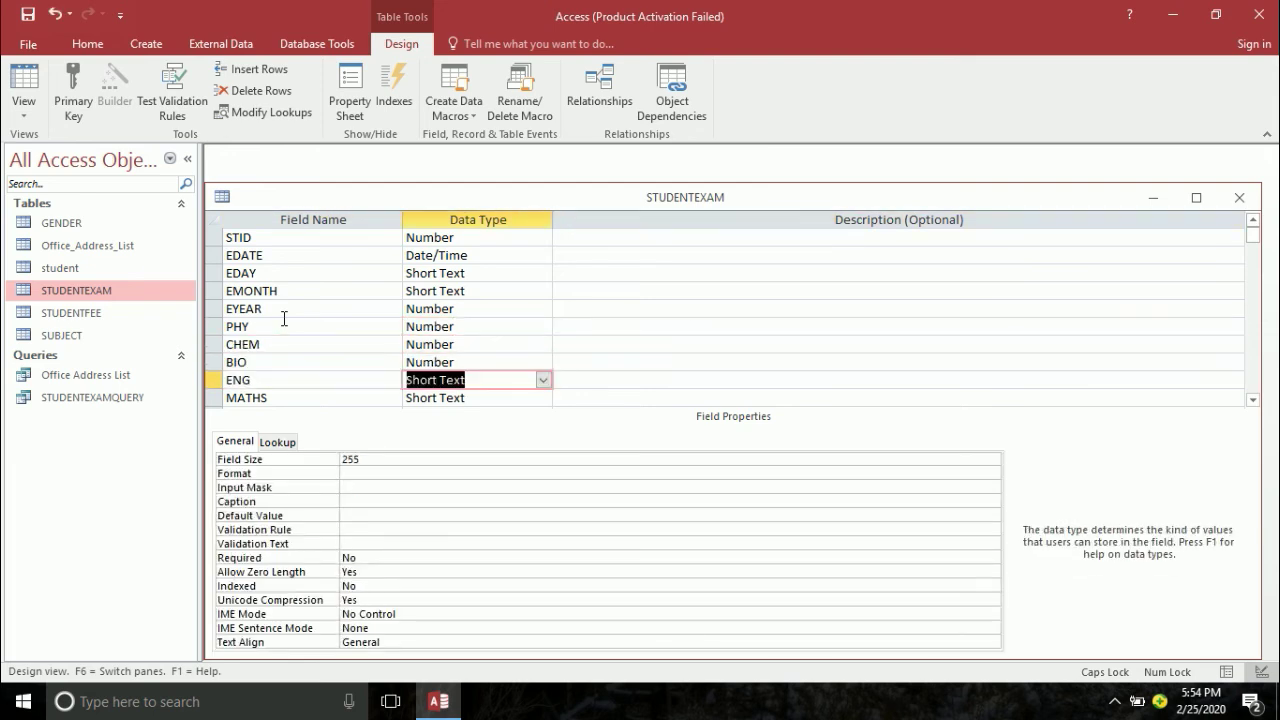
{"action": "type", "text": "Number"}
{"action": "key", "text": "Tab"}
{"action": "key", "text": "Tab"}
{"action": "type", "text": "N"}
{"action": "key", "text": "Escape"}
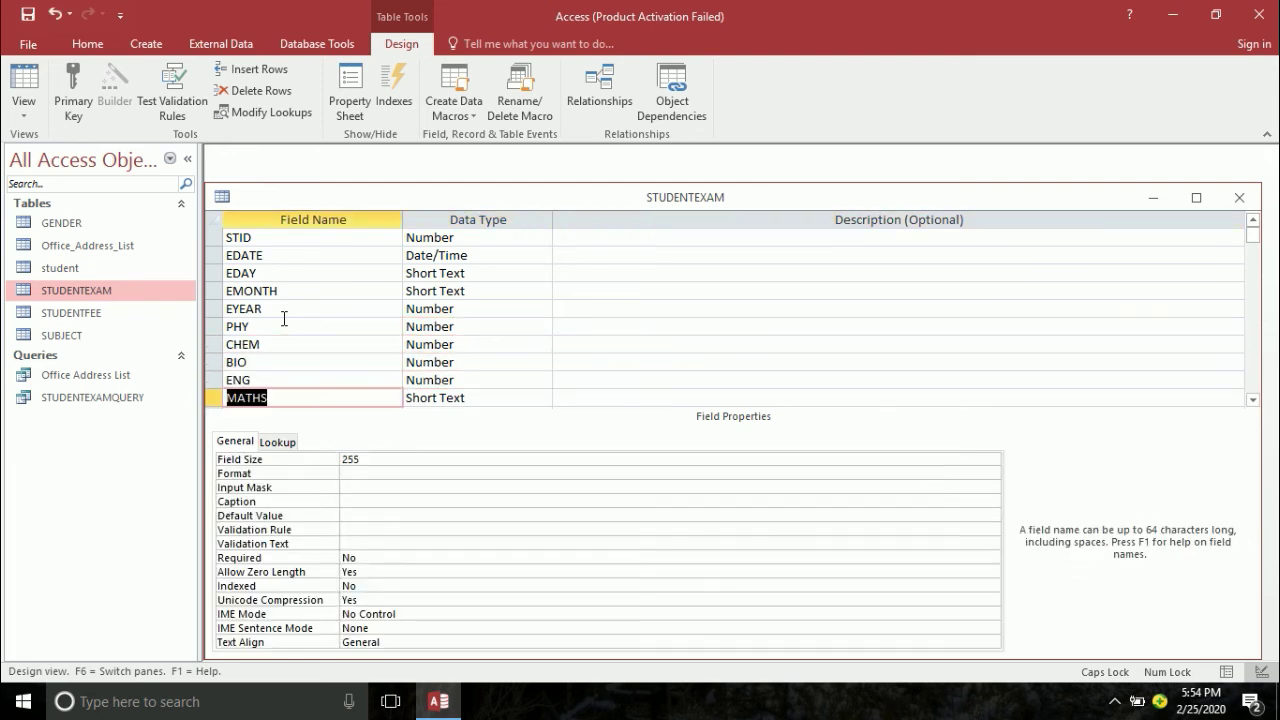
{"action": "key", "text": "Tab"}
{"action": "type", "text": "Number"}
{"action": "key", "text": "Tab"}
{"action": "key", "text": "Tab"}
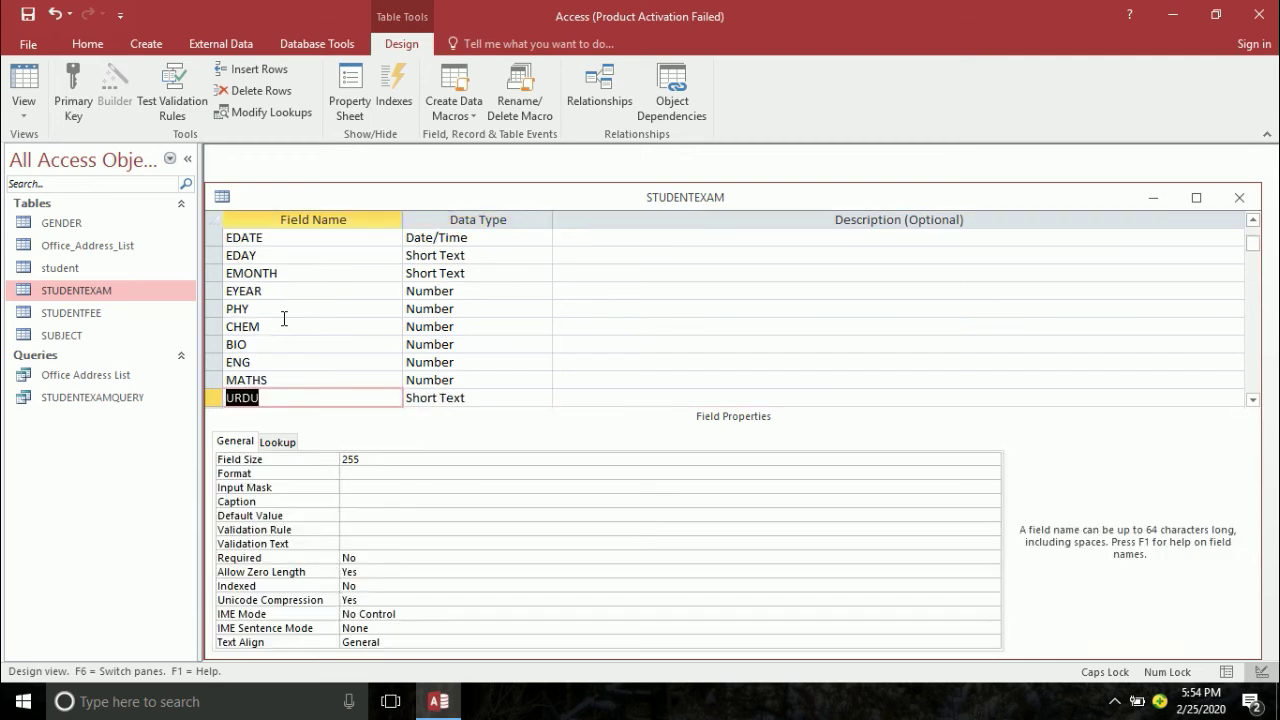
{"action": "key", "text": "Tab"}
{"action": "type", "text": "Number"}
{"action": "key", "text": "Tab"}
{"action": "key", "text": "Tab"}
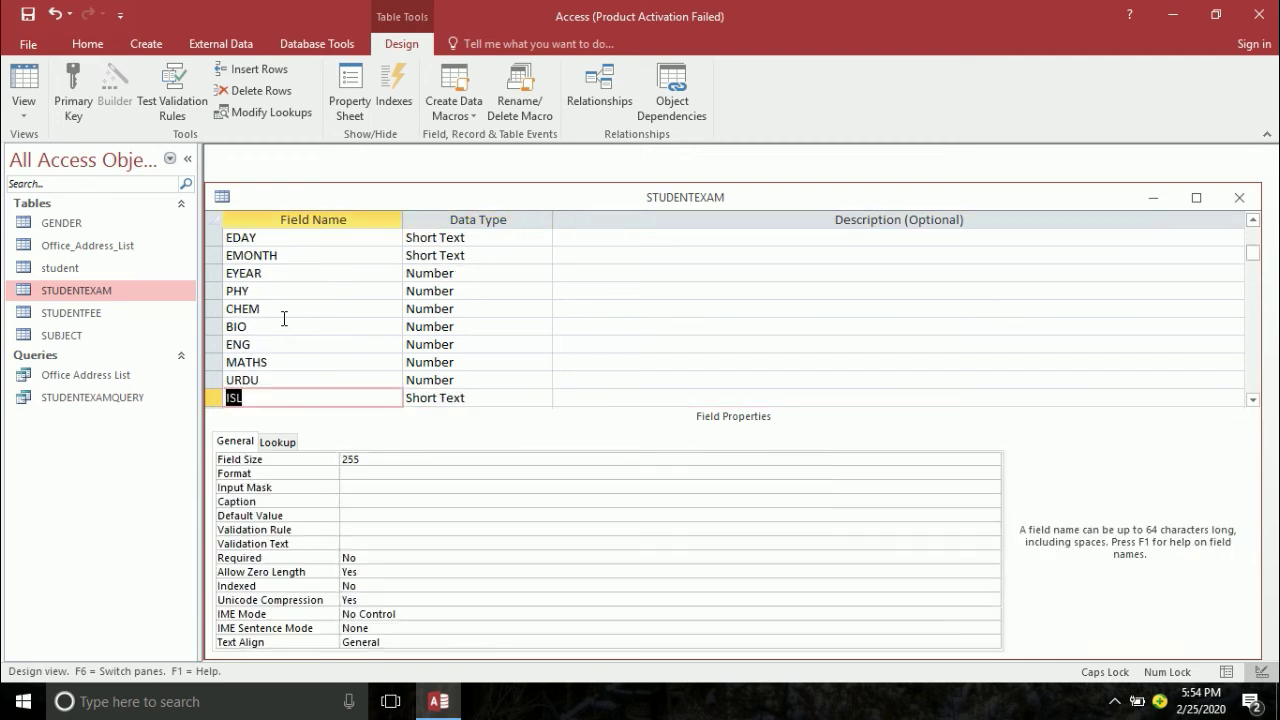
{"action": "key", "text": "Tab"}
{"action": "type", "text": "Number"}
{"action": "key", "text": "Tab"}
{"action": "key", "text": "Tab"}
{"action": "key", "text": "Tab"}
{"action": "type", "text": "Number"}
{"action": "key", "text": "Tab"}
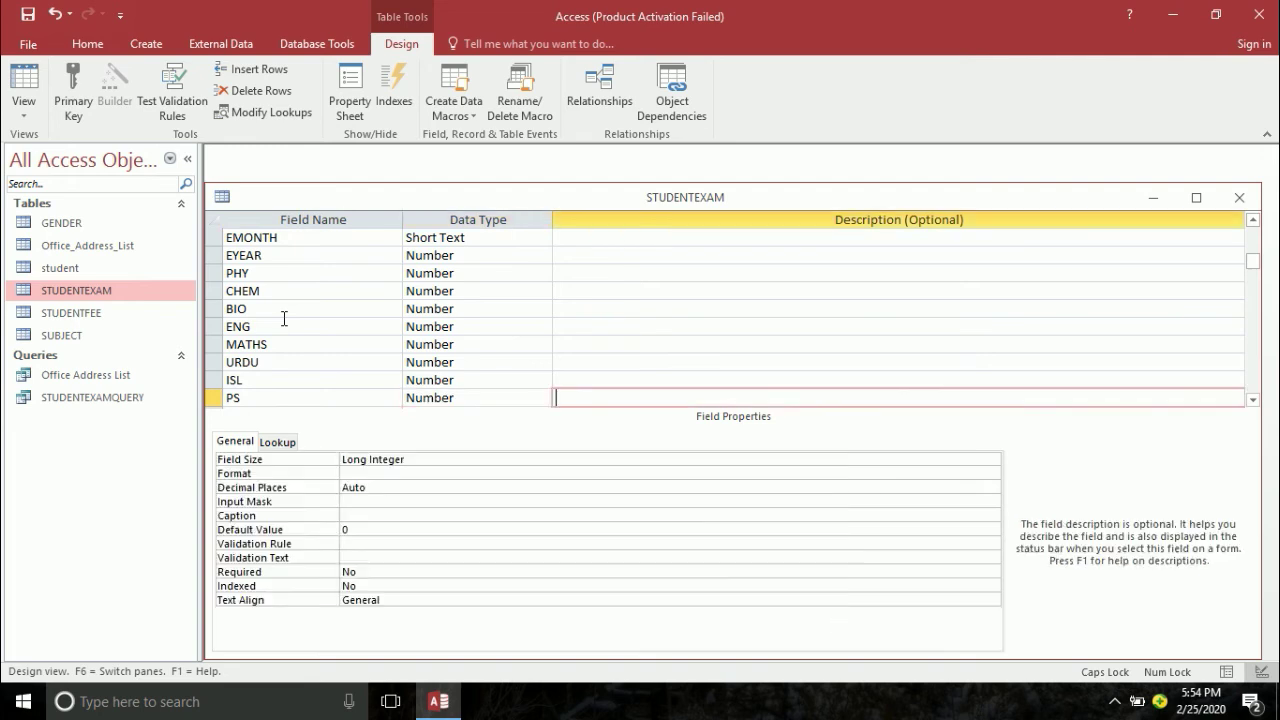
{"action": "key", "text": "Tab"}
{"action": "key", "text": "Tab"}
{"action": "key", "text": "Tab"}
{"action": "key", "text": "Tab"}
{"action": "key", "text": "Tab"}
{"action": "key", "text": "Tab"}
{"action": "key", "text": "Tab"}
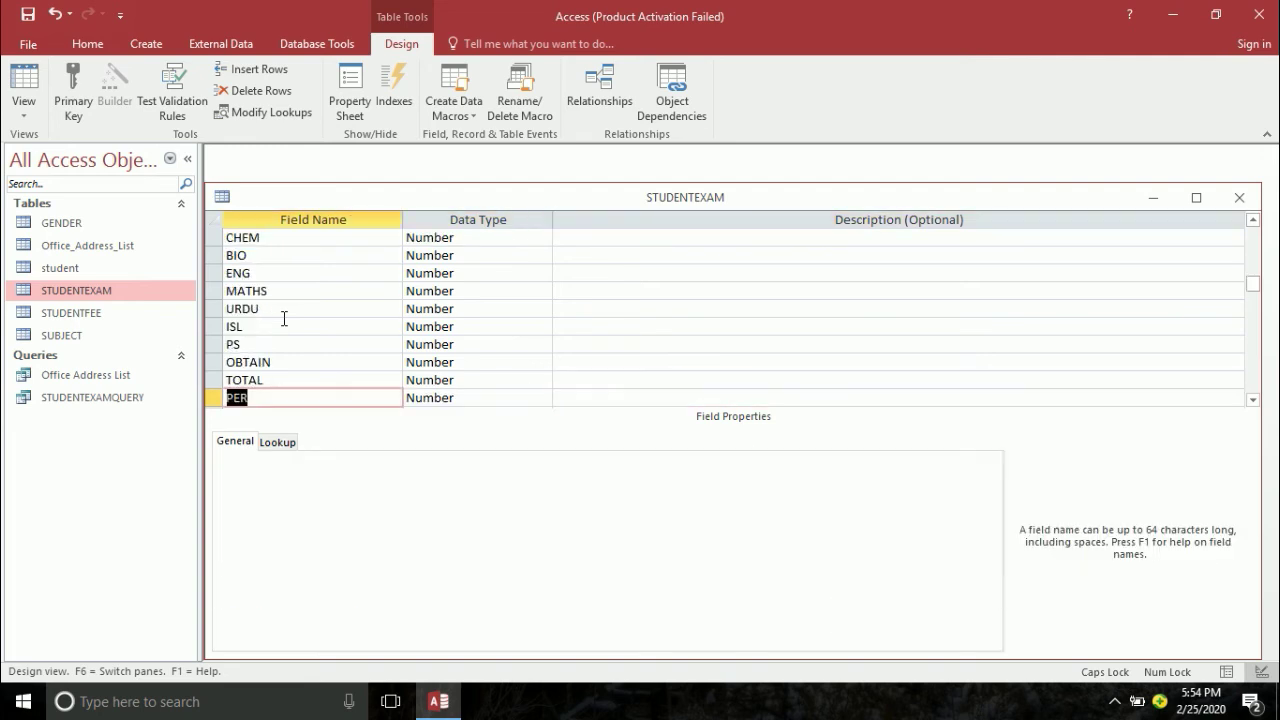
{"action": "key", "text": "Tab"}
{"action": "key", "text": "Tab"}
{"action": "key", "text": "Tab"}
{"action": "key", "text": "Tab"}
{"action": "key", "text": "Tab"}
{"action": "key", "text": "Tab"}
{"action": "key", "text": "Tab"}
{"action": "key", "text": "Tab"}
{"action": "key", "text": "Tab"}
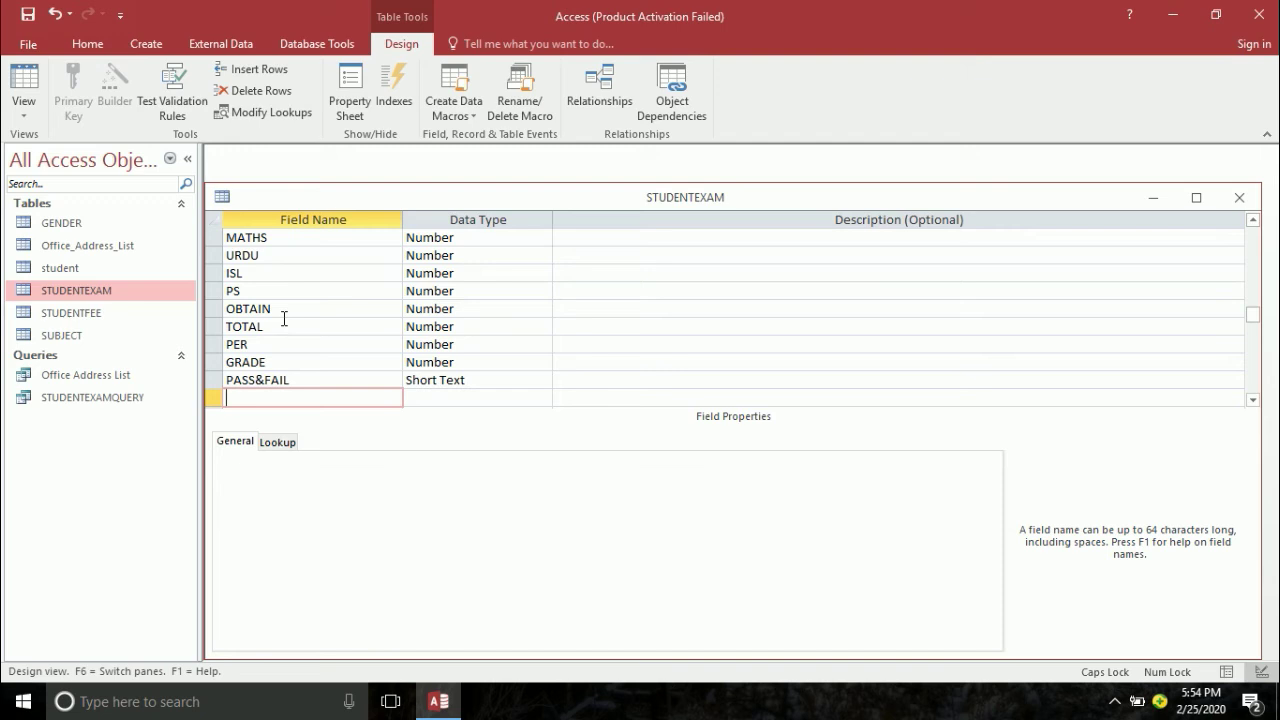
{"action": "key", "text": "ctrl+s"}
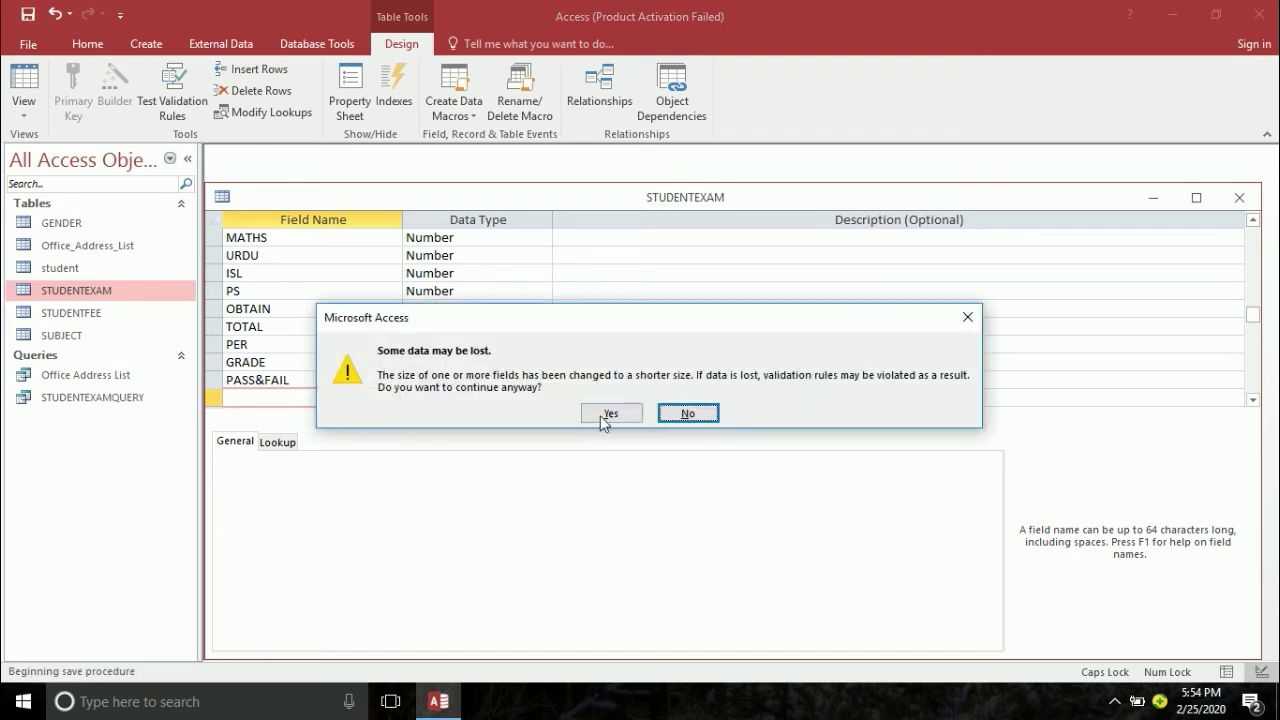
{"action": "left_click", "coordinate": [607, 413]}
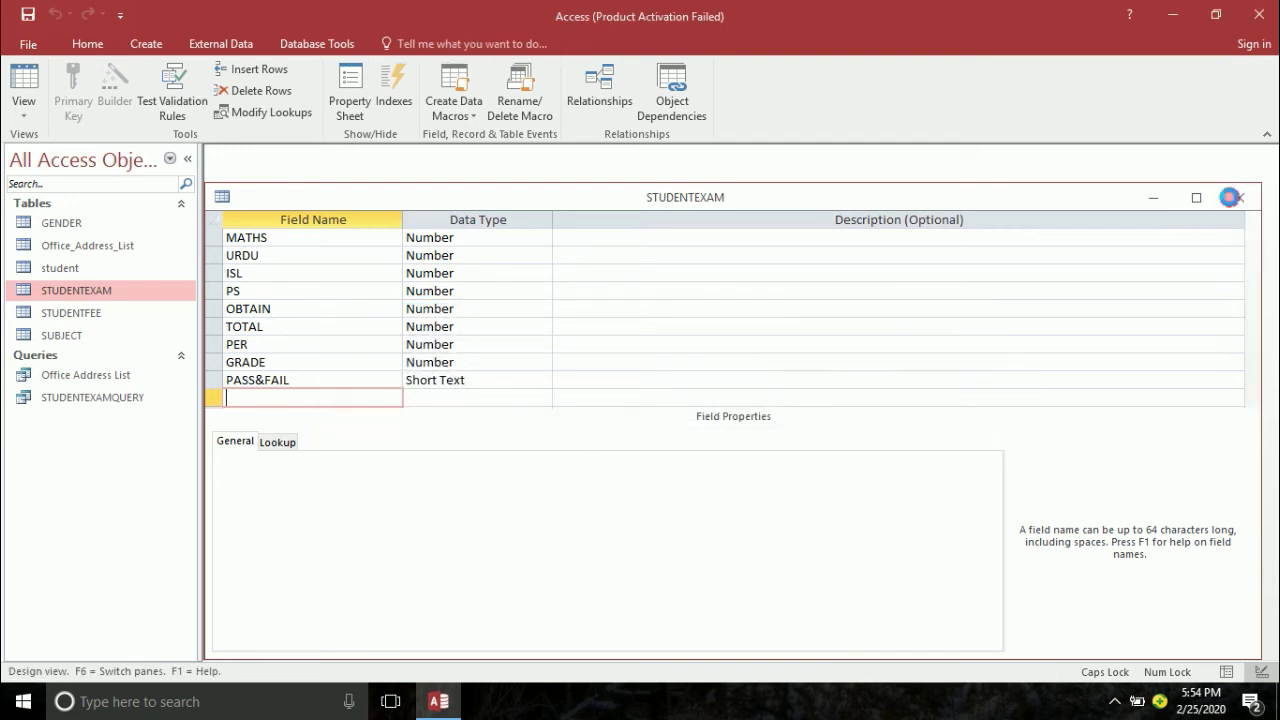
- Close the STUDENTEXAM table and open STUDENTEXAMQUERY in Design View at the OBTAIN column
{"action": "left_click", "coordinate": [1237, 197]}
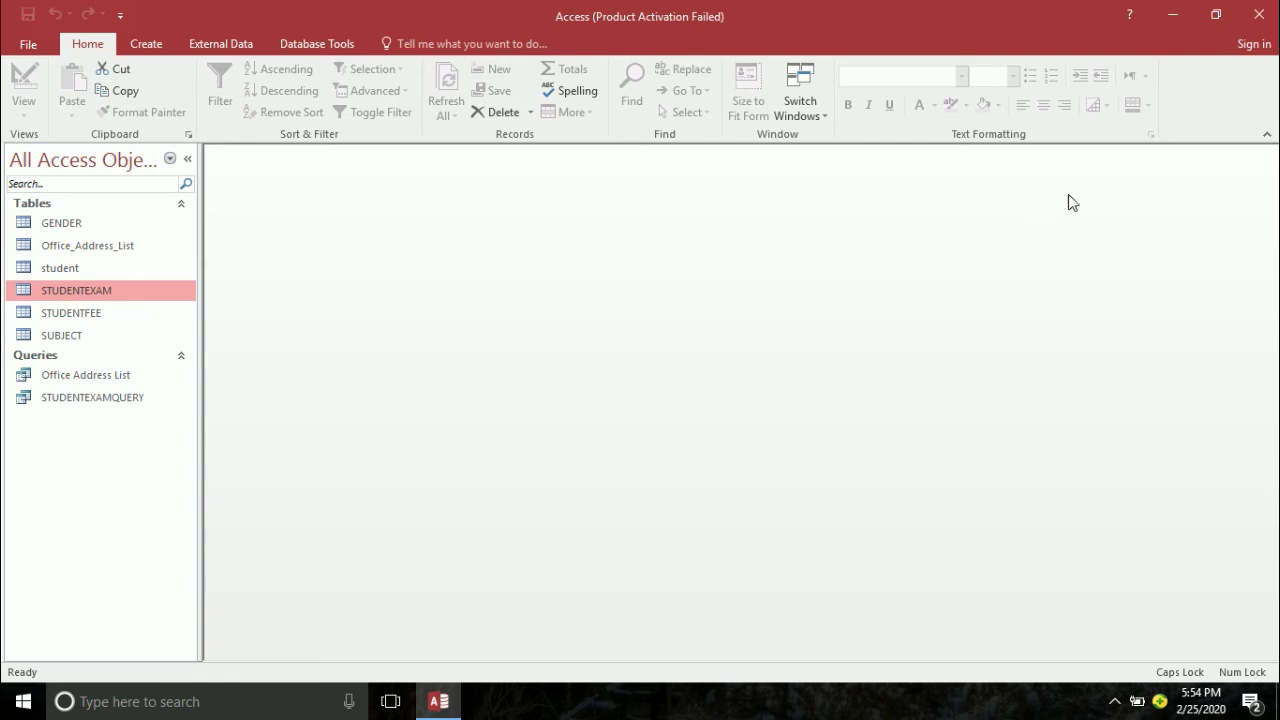
{"action": "double_click", "coordinate": [83, 397]}
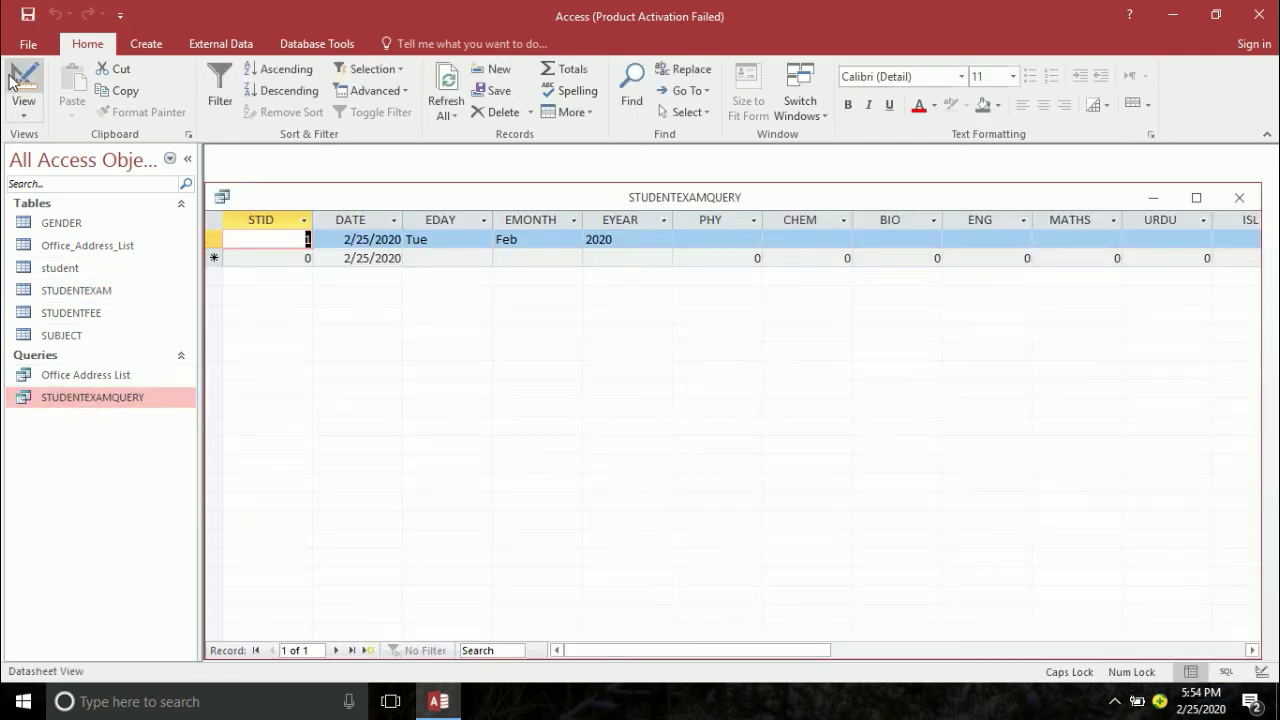
{"action": "left_click", "coordinate": [14, 78]}
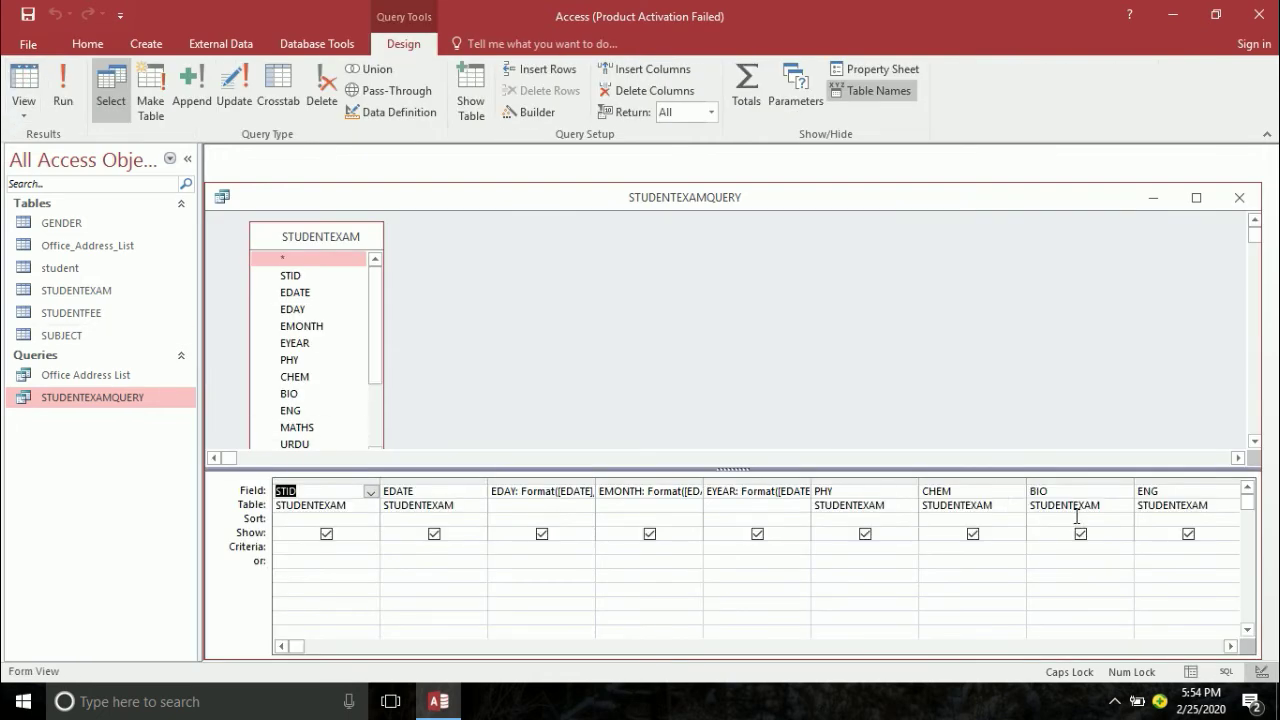
{"action": "left_click", "coordinate": [1231, 645]}
{"action": "left_click", "coordinate": [1231, 645]}
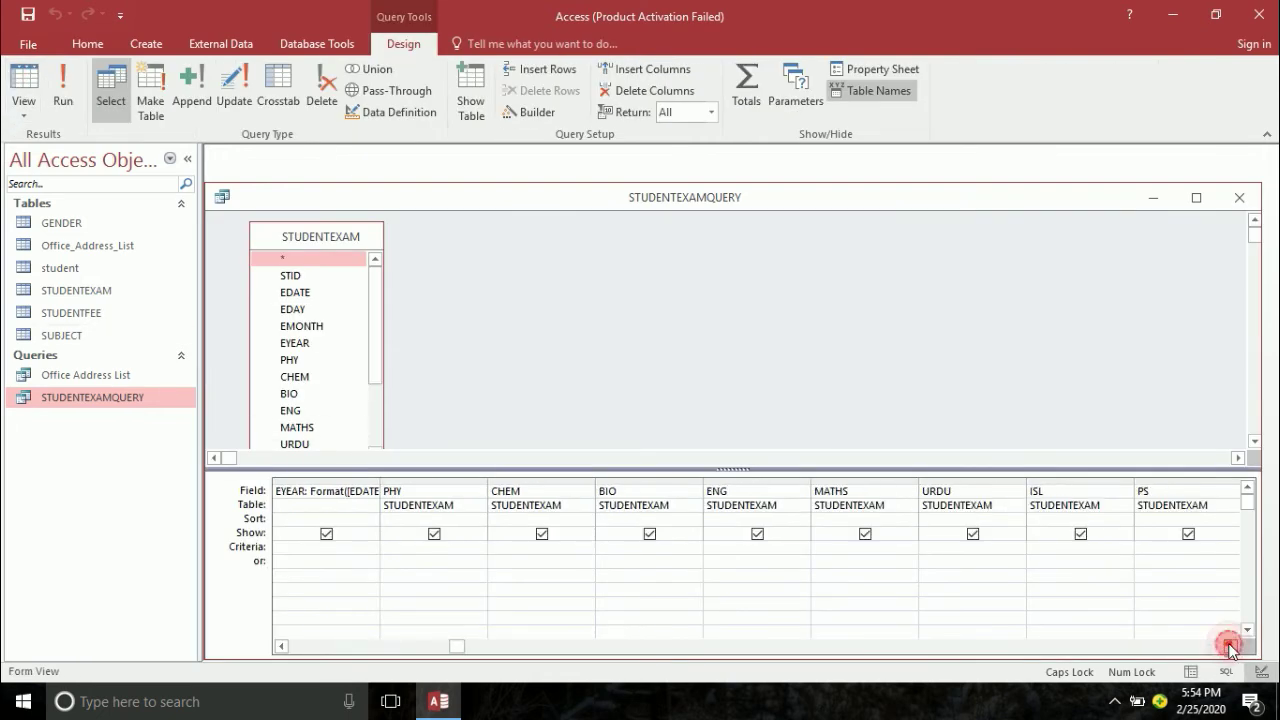
{"action": "left_click", "coordinate": [1231, 645]}
{"action": "left_click", "coordinate": [1231, 645]}
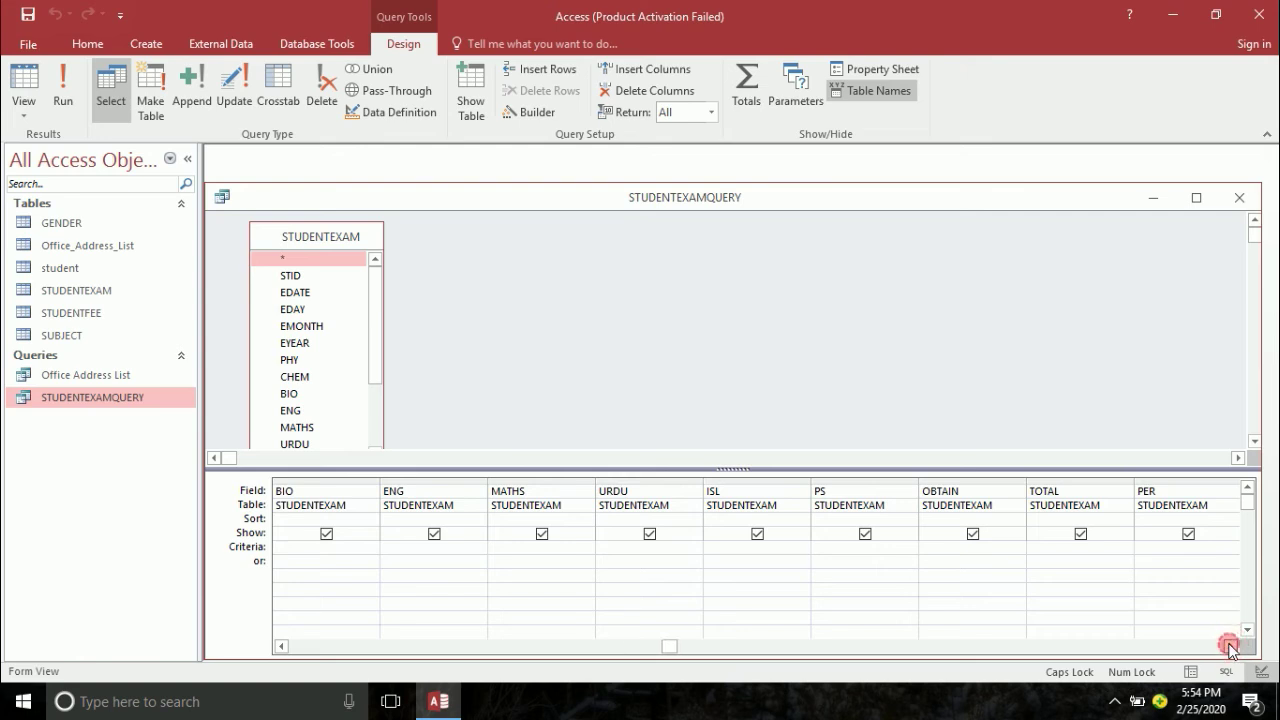
- Begin the OBTAIN expression with :=[PHY]+[CHEM]+[BIO]+[ENG]+[MATHS]+[URDU]+
{"action": "left_click", "coordinate": [1003, 491]}
{"action": "type", "text": ":="}
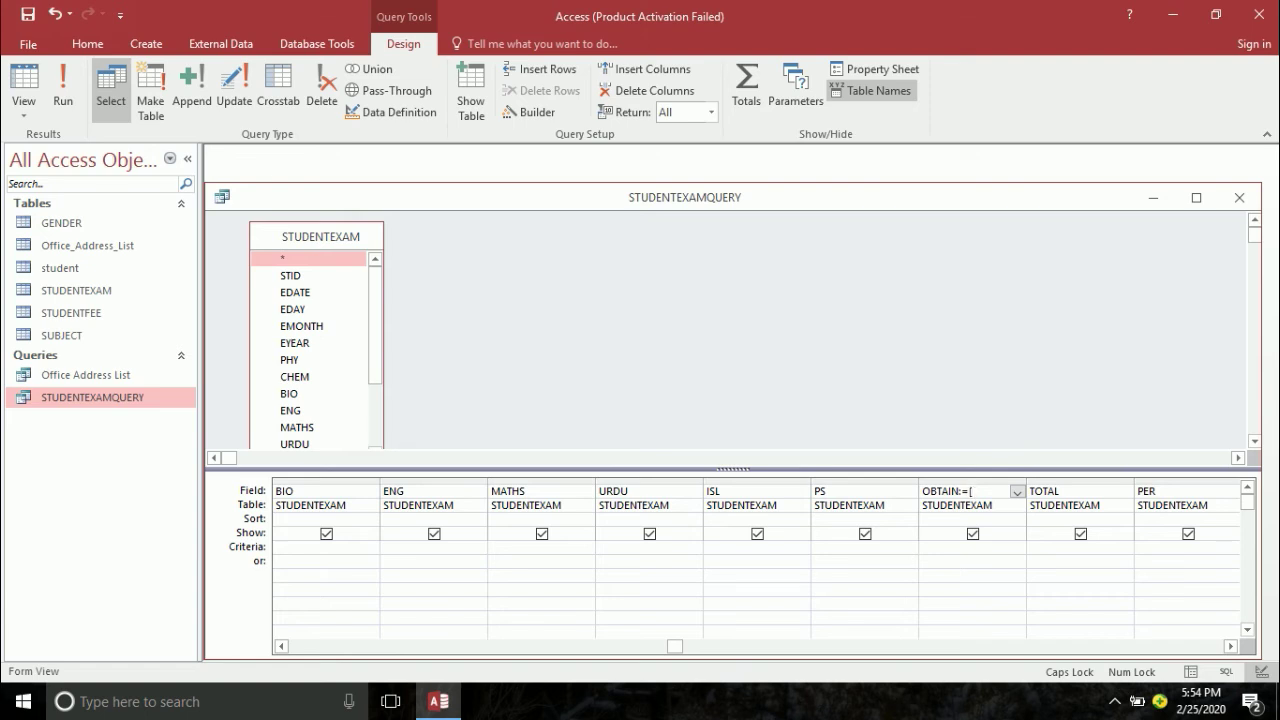
{"action": "type", "text": "[PHY]+[CHEM]+"}
{"action": "type", "text": "[BIO"}
{"action": "type", "text": "]+"}
{"action": "type", "text": "[ENG"}
{"action": "type", "text": "]+[MATHS"}
{"action": "type", "text": "]+"}
{"action": "type", "text": "[URDU"}
{"action": "type", "text": "]+"}
{"action": "left_click_drag", "start_coordinate": [374, 331], "coordinate": [383, 414]}
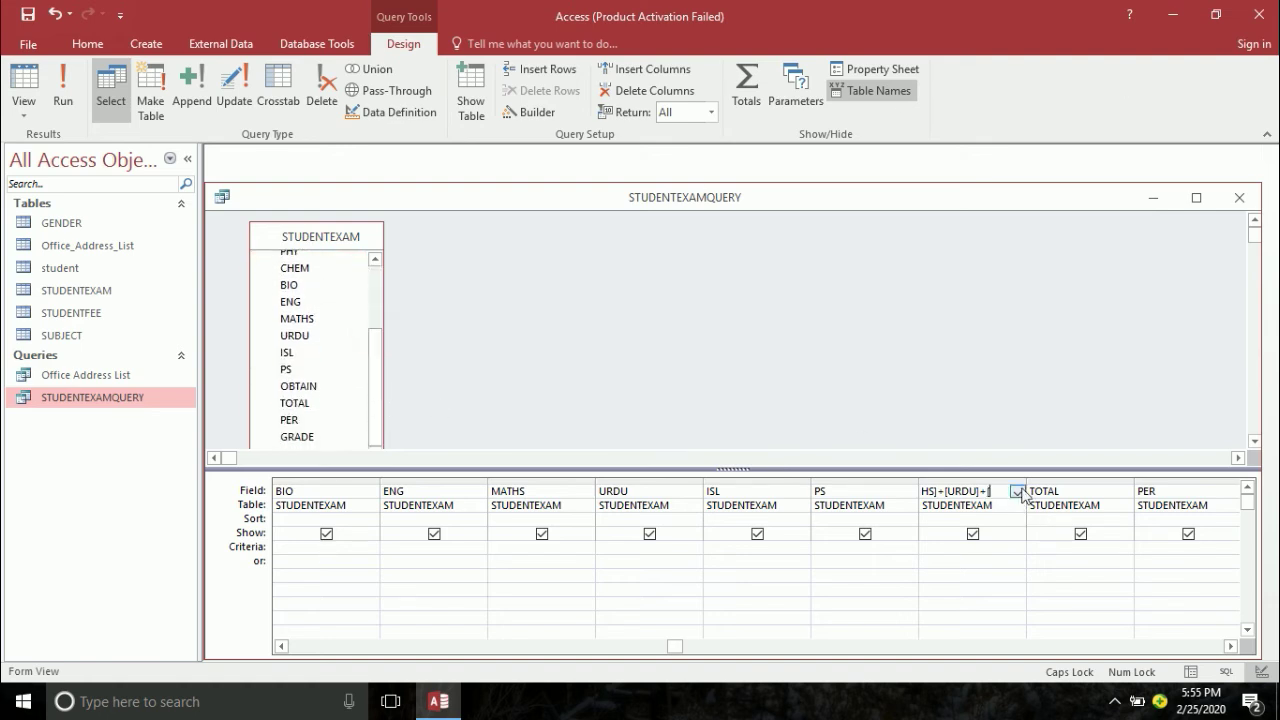
- Finish the OBTAIN expression with [ISL]+[PS] in the Zoom box, confirm it, and run the query
{"action": "right_click", "coordinate": [970, 487]}
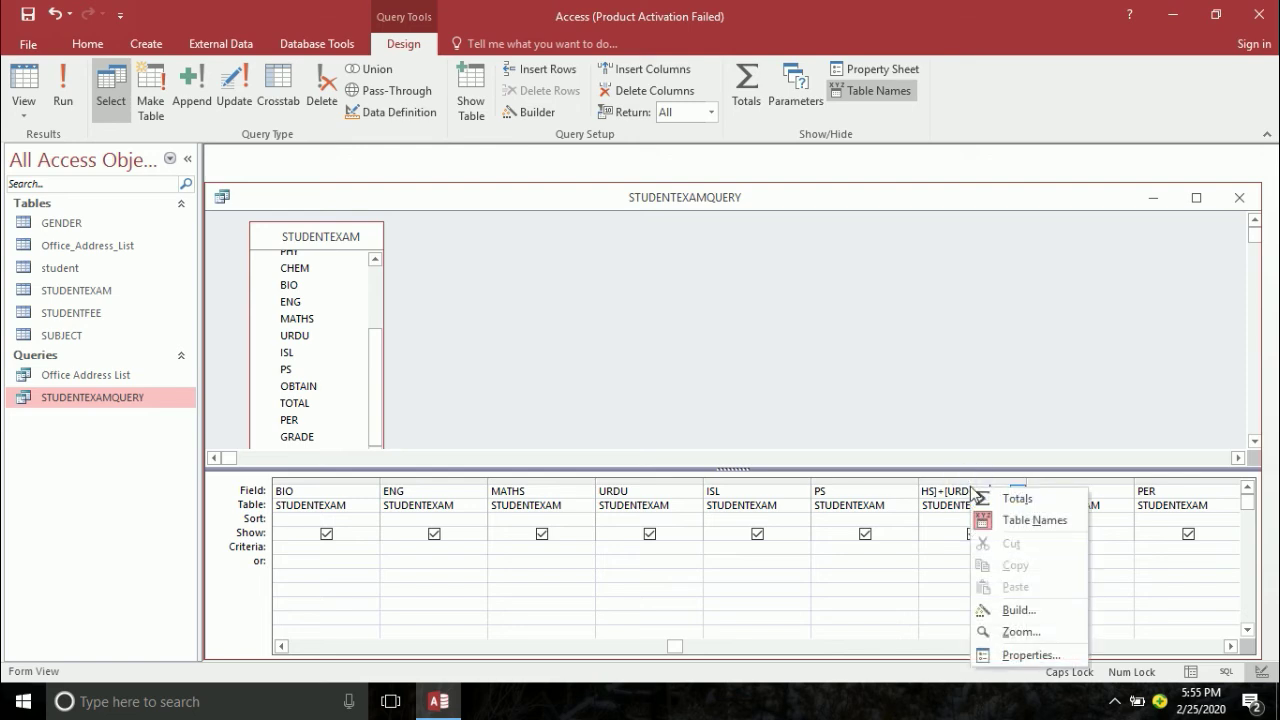
{"action": "left_click", "coordinate": [1018, 632]}
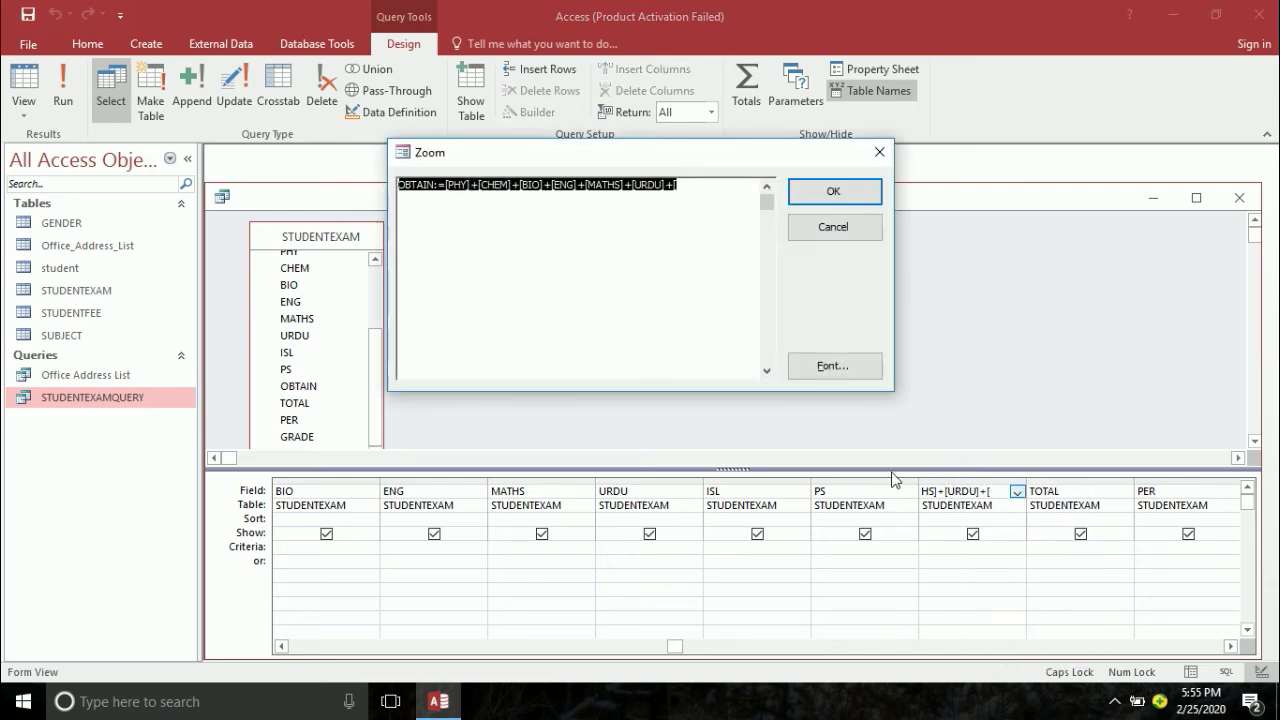
{"action": "left_click", "coordinate": [696, 192]}
{"action": "left_click_drag", "start_coordinate": [692, 172], "coordinate": [972, 398]}
{"action": "type", "text": "]+["}
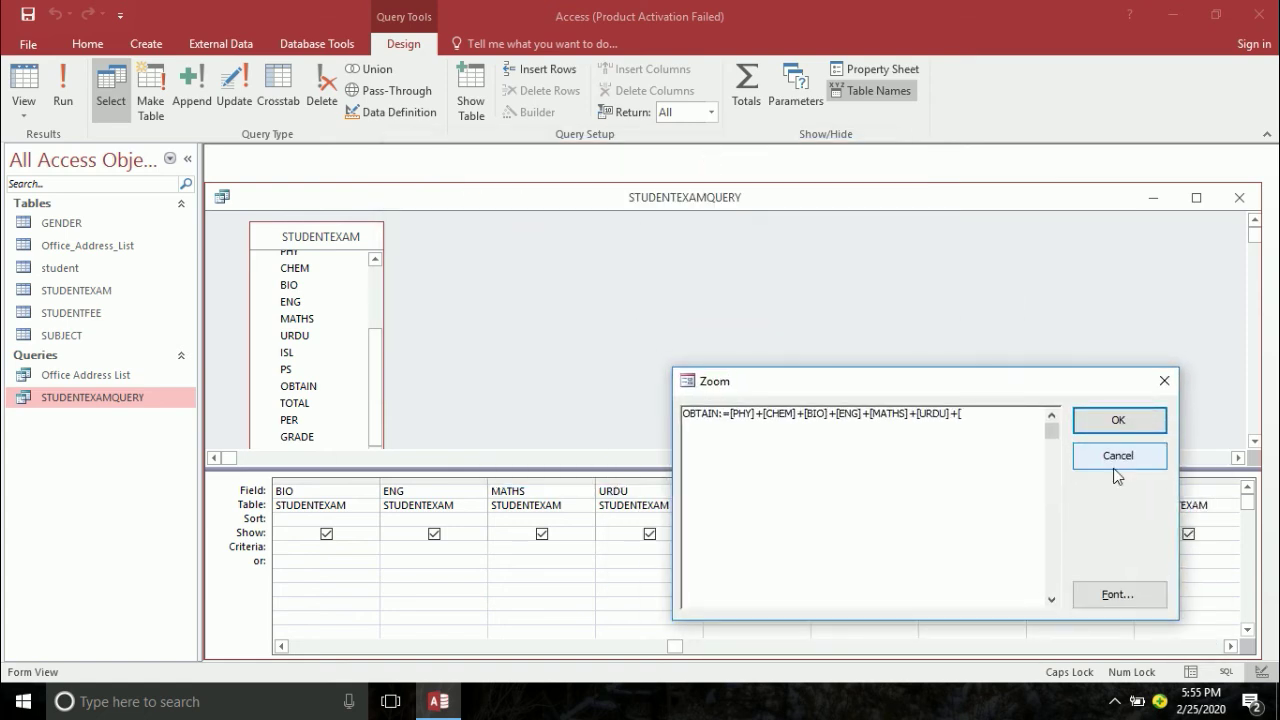
{"action": "type", "text": "ISL]+[PS]"}
{"action": "left_click", "coordinate": [1118, 420]}
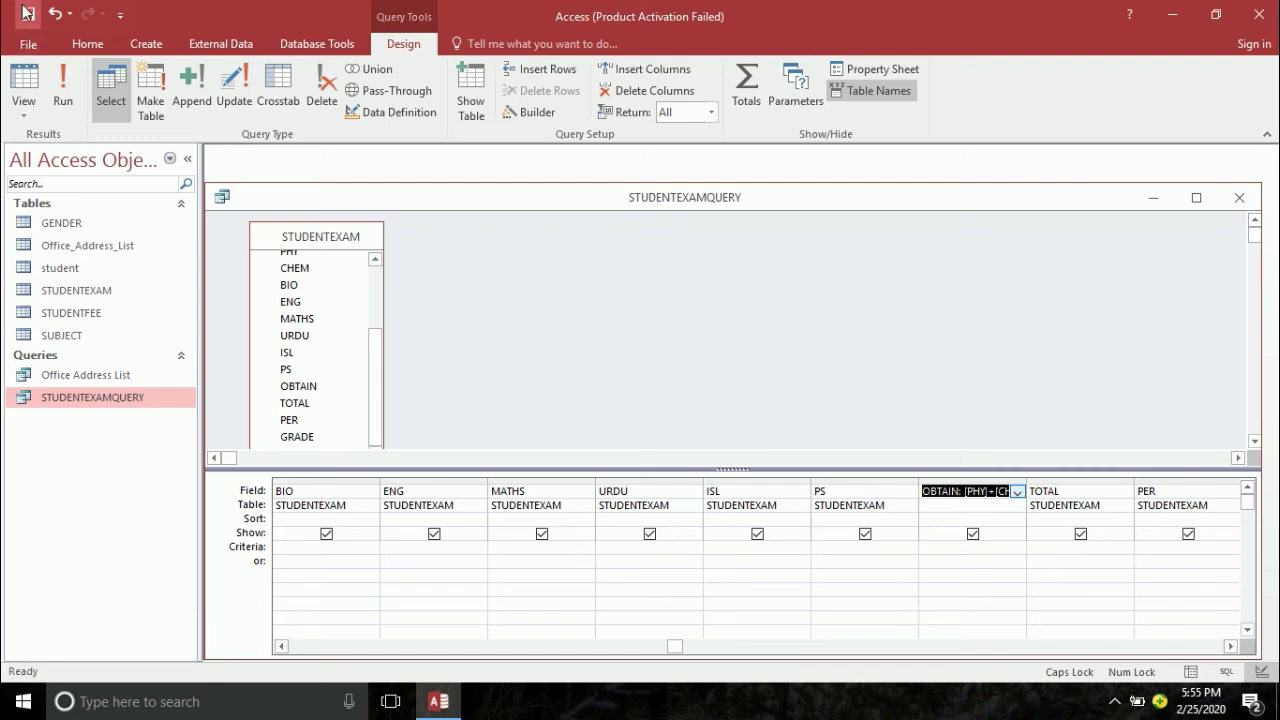
{"action": "left_click", "coordinate": [60, 92]}
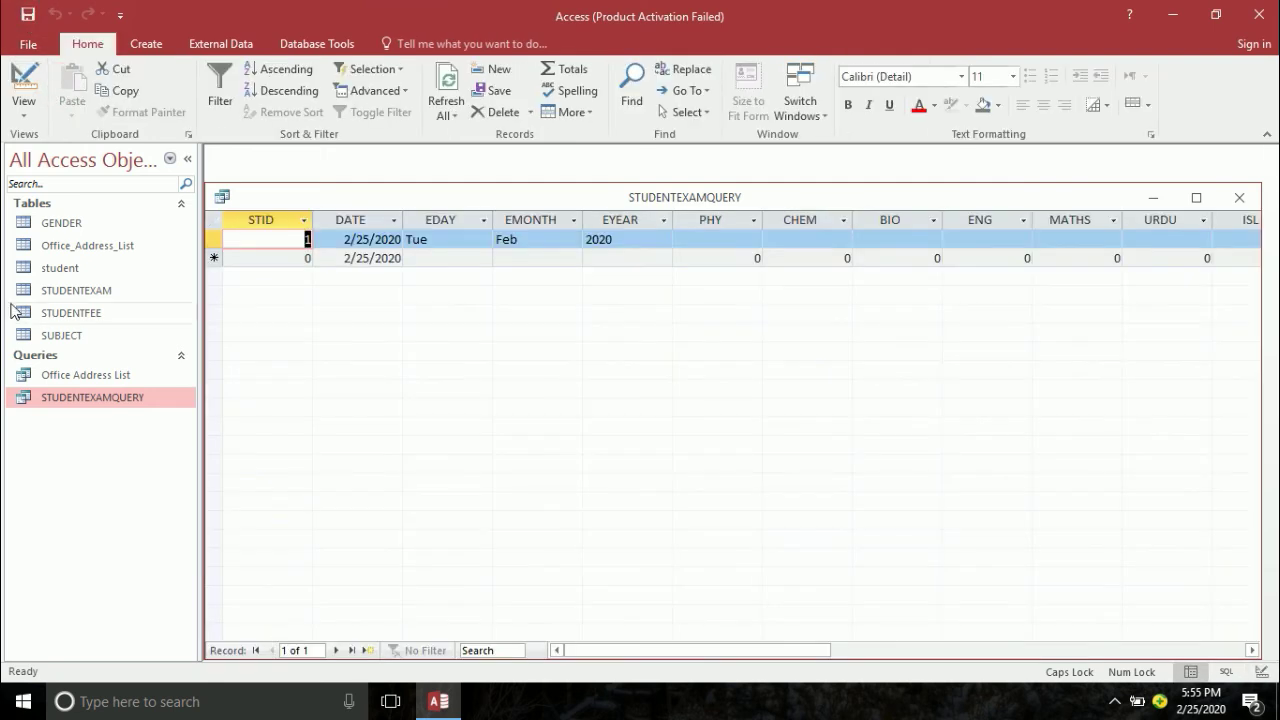
- Enter the first student's marks 50, 60, 90 and 50 for PHY, CHEM, BIO and ENG
{"action": "key", "text": "Tab"}
{"action": "key", "text": "Tab"}
{"action": "key", "text": "Tab"}
{"action": "key", "text": "Tab"}
{"action": "key", "text": "Tab"}
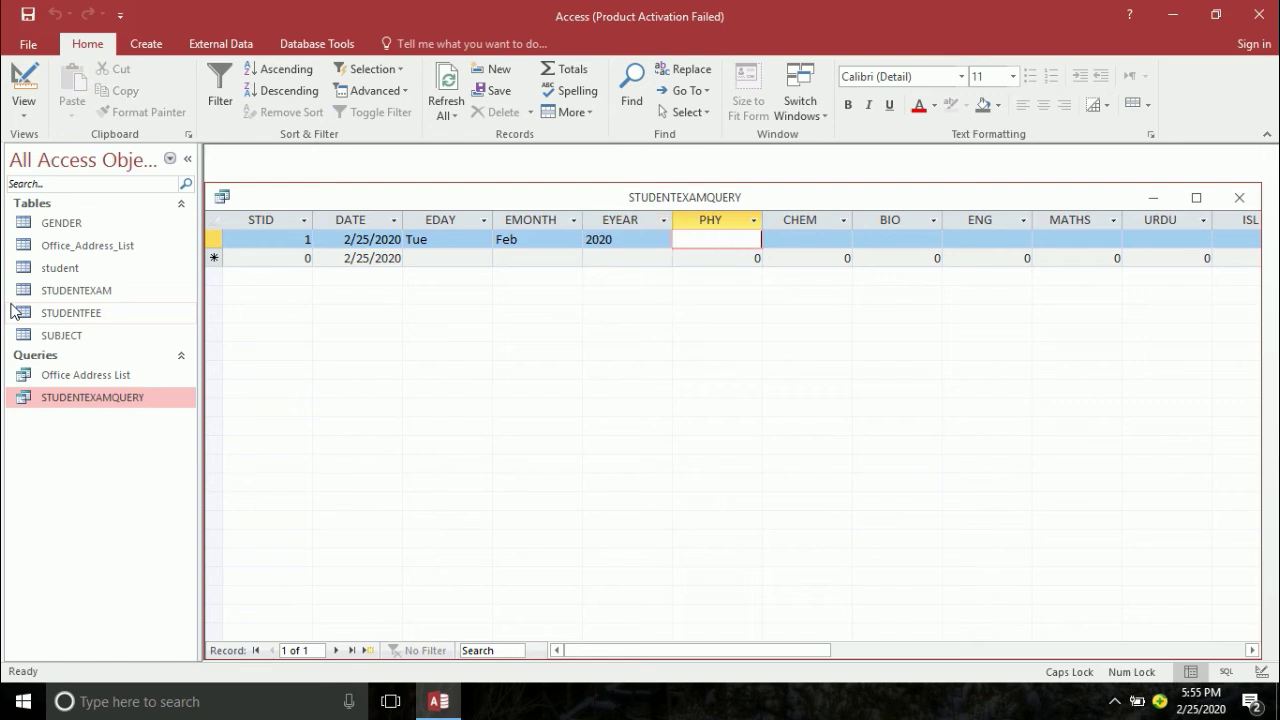
{"action": "type", "text": "50"}
{"action": "key", "text": "Tab"}
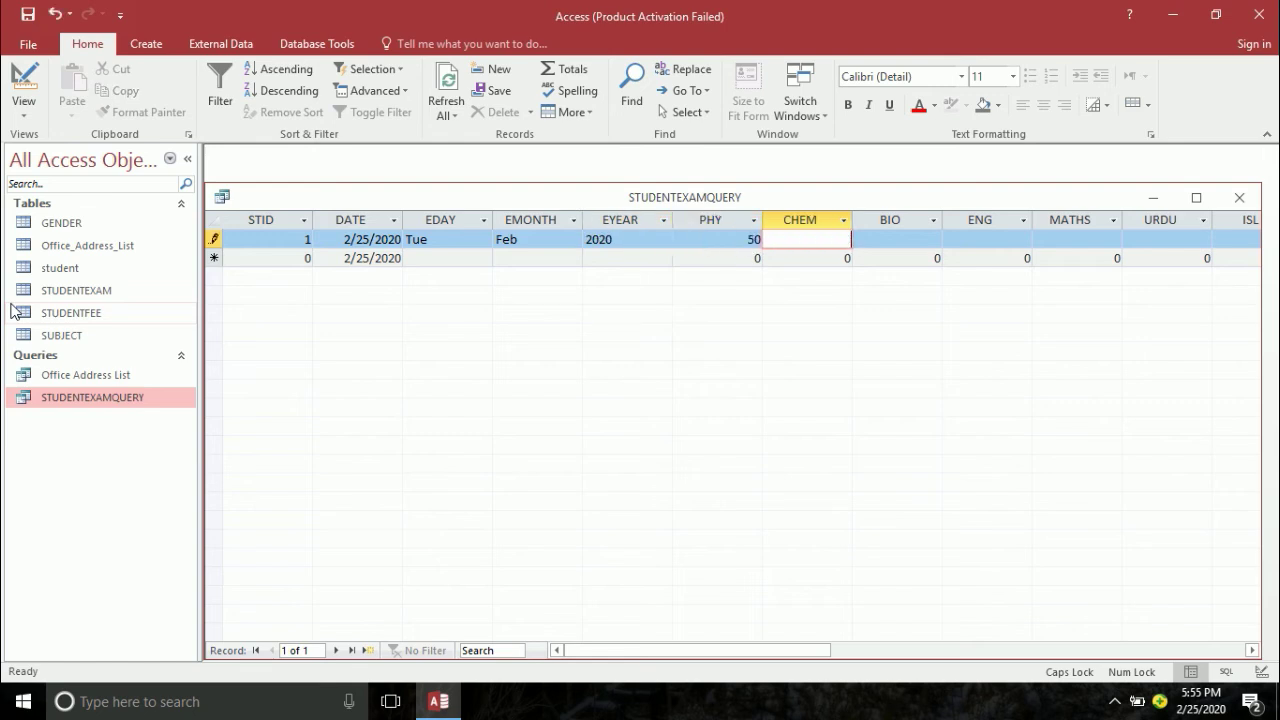
{"action": "type", "text": "60"}
{"action": "key", "text": "Tab"}
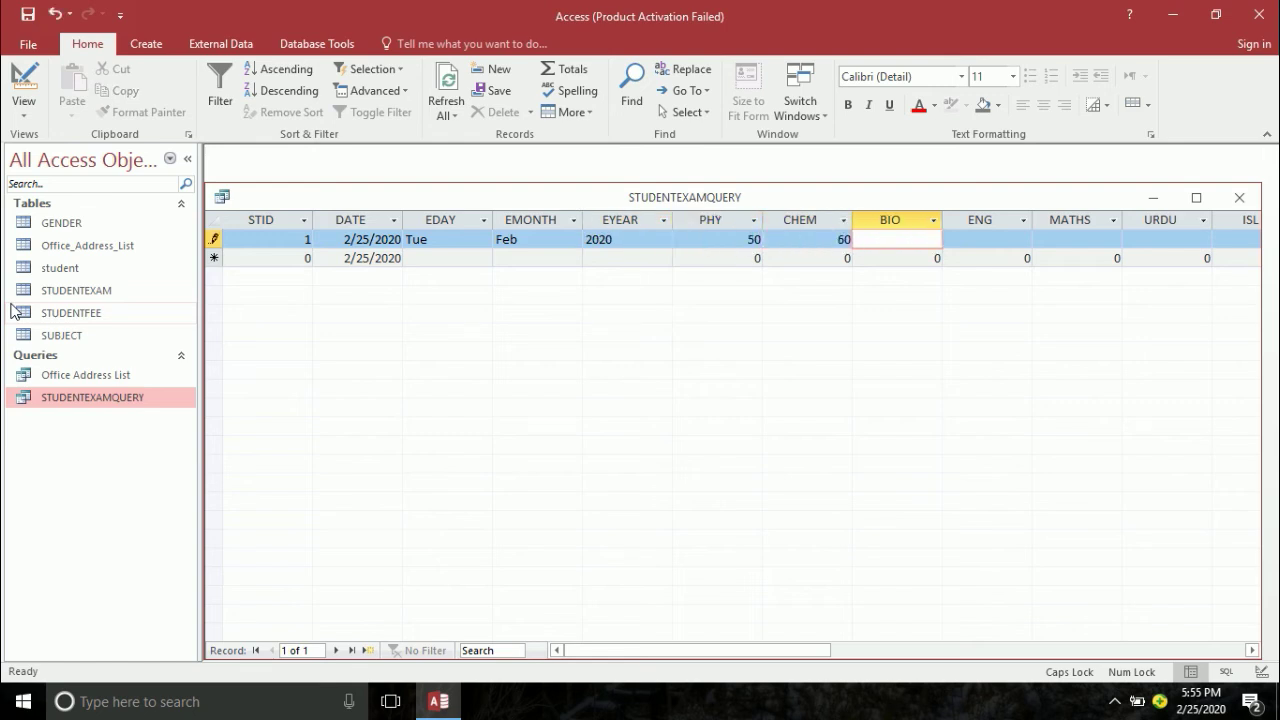
{"action": "type", "text": "90"}
{"action": "key", "text": "Tab"}
{"action": "type", "text": "50"}
- Enter MATHS 86 (replacing 150), URDU 69, ISL 96 and PS 69 so OBTAIN totals 570
{"action": "key", "text": "Tab"}
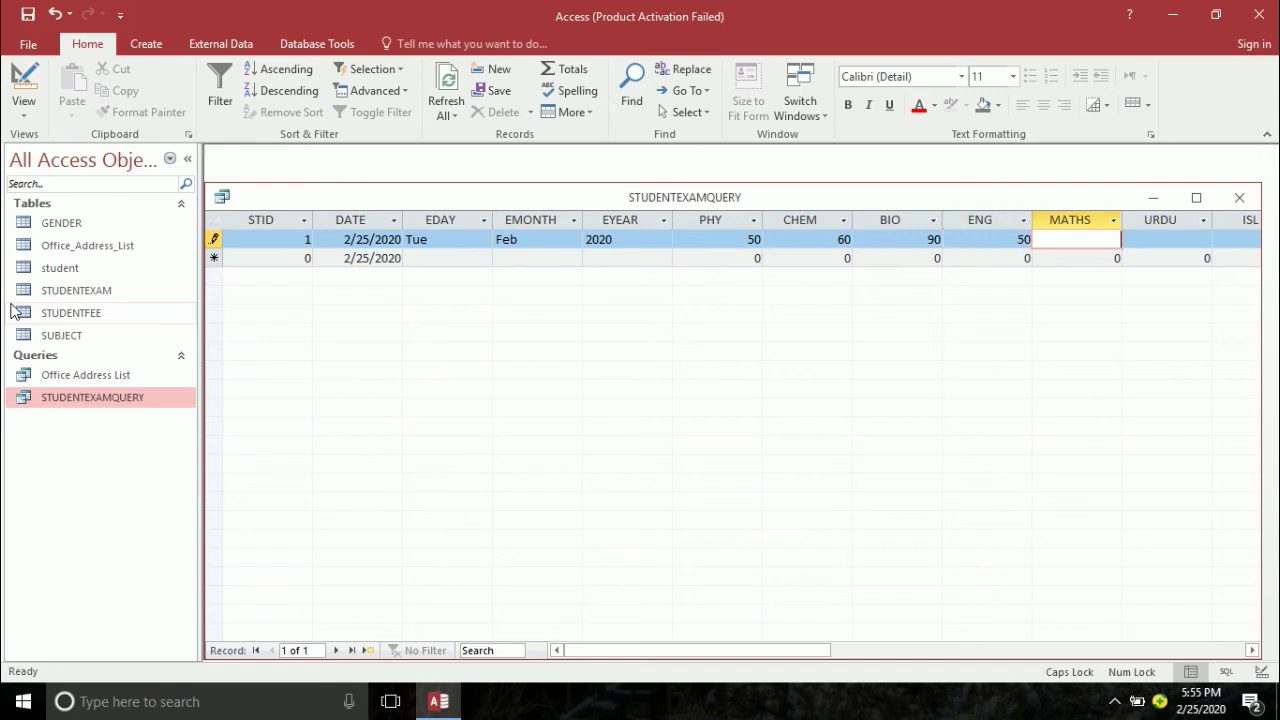
{"action": "type", "text": "150"}
{"action": "key", "text": "Tab"}
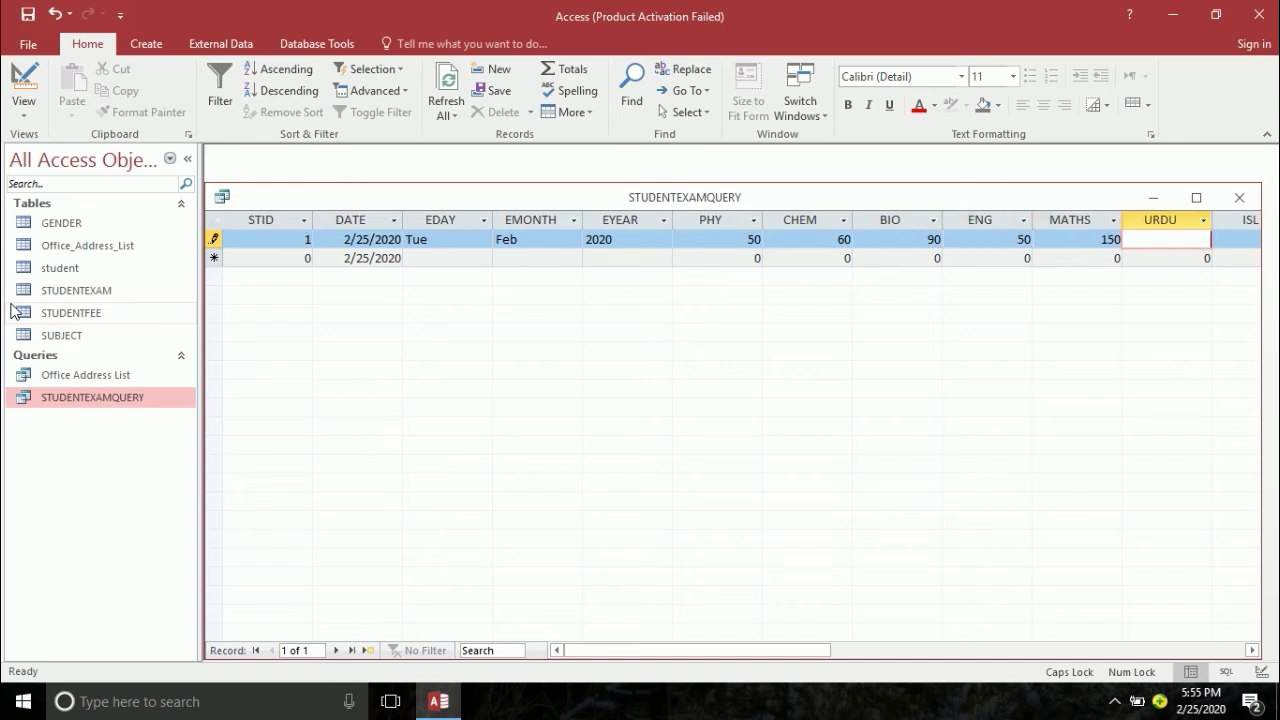
{"action": "key", "text": "shift+Tab"}
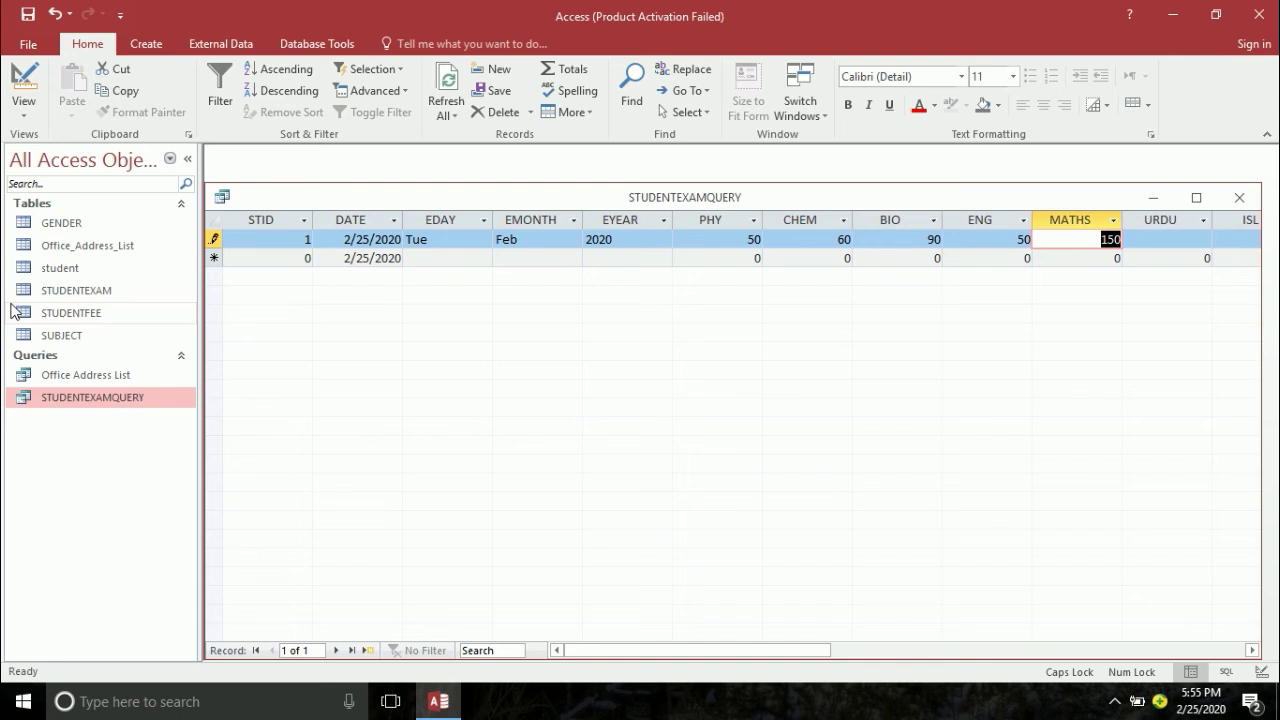
{"action": "type", "text": "86"}
{"action": "key", "text": "Tab"}
{"action": "type", "text": "69"}
{"action": "key", "text": "Tab"}
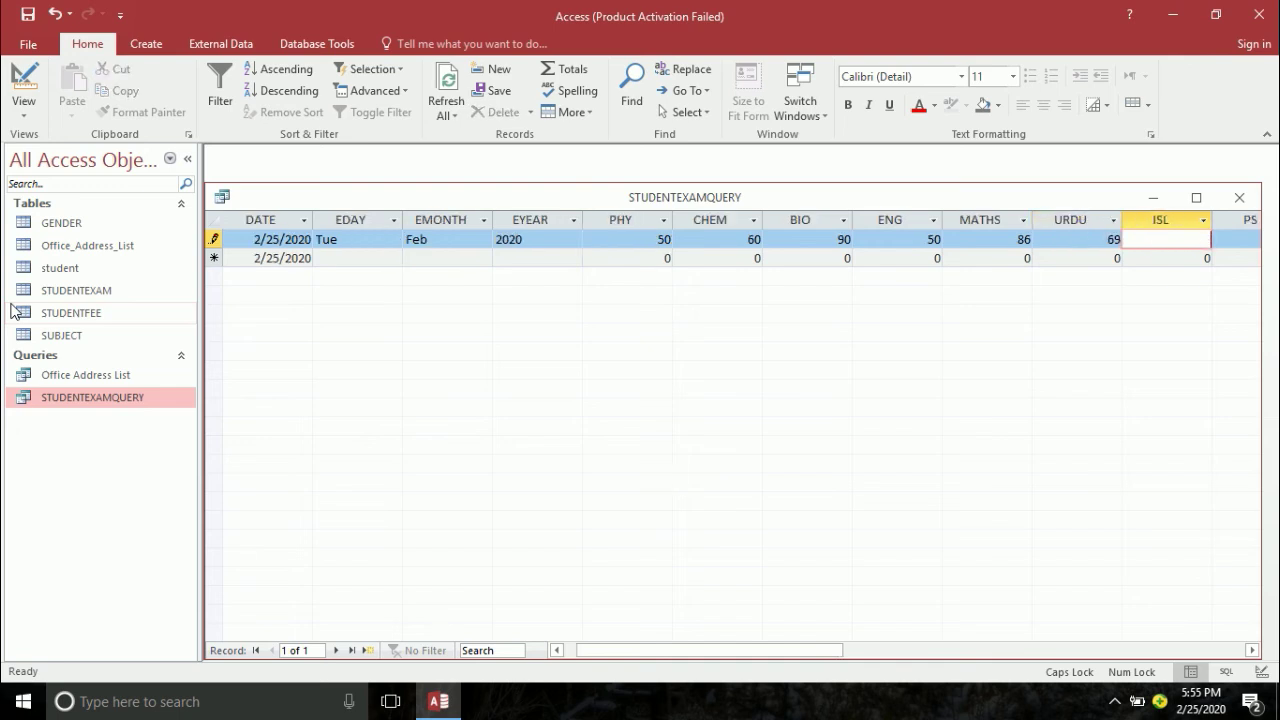
{"action": "type", "text": "96"}
{"action": "key", "text": "Tab"}
{"action": "type", "text": "69"}
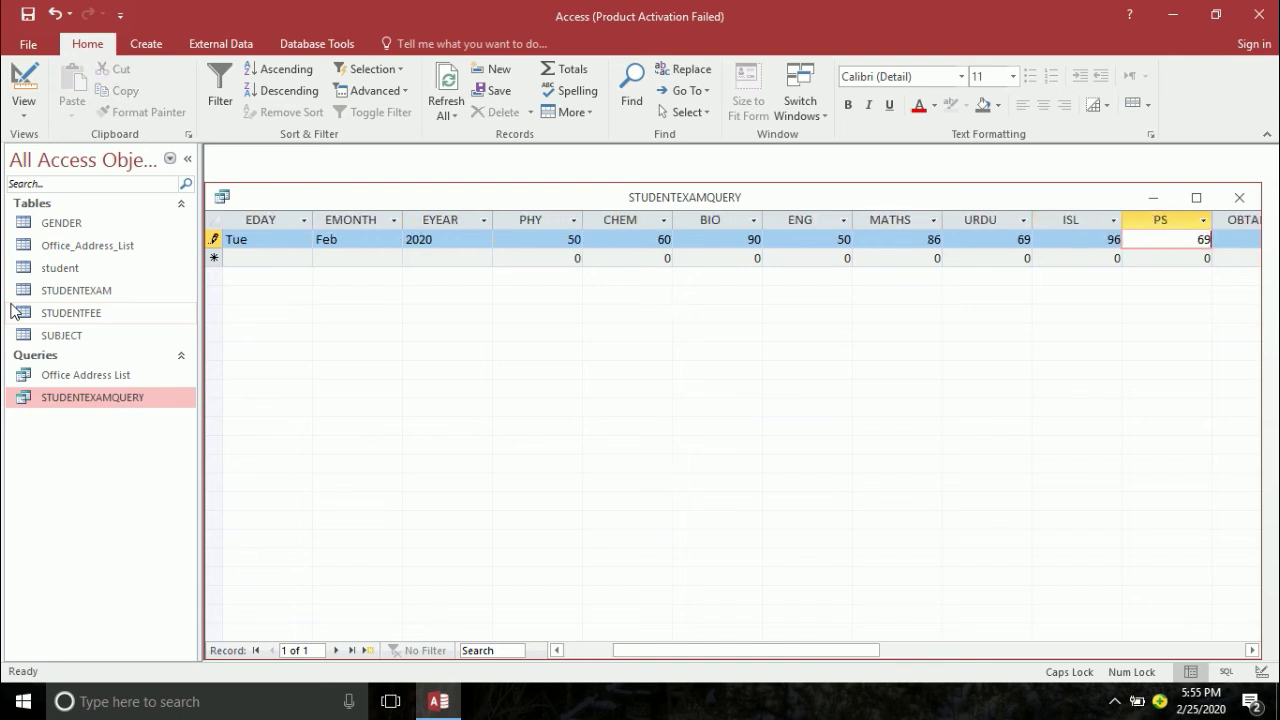
{"action": "key", "text": "Tab"}
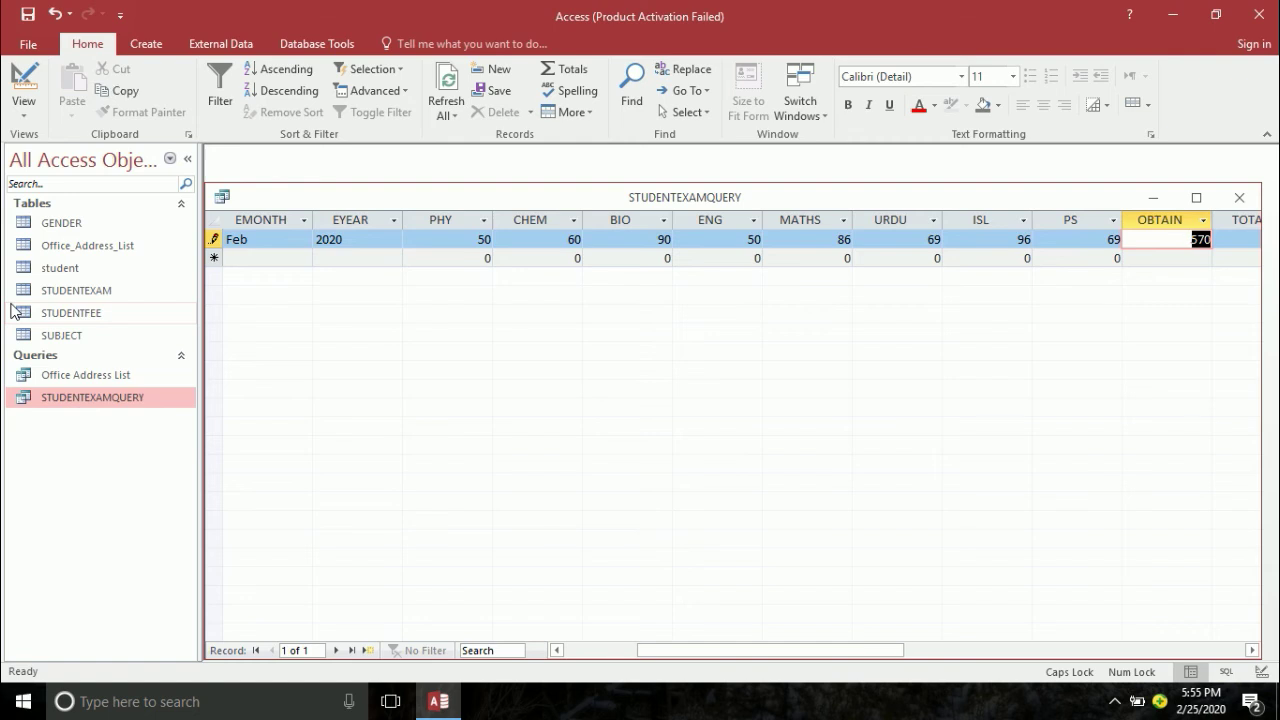
{"action": "type", "text": "5"}
{"action": "key", "text": "Tab"}
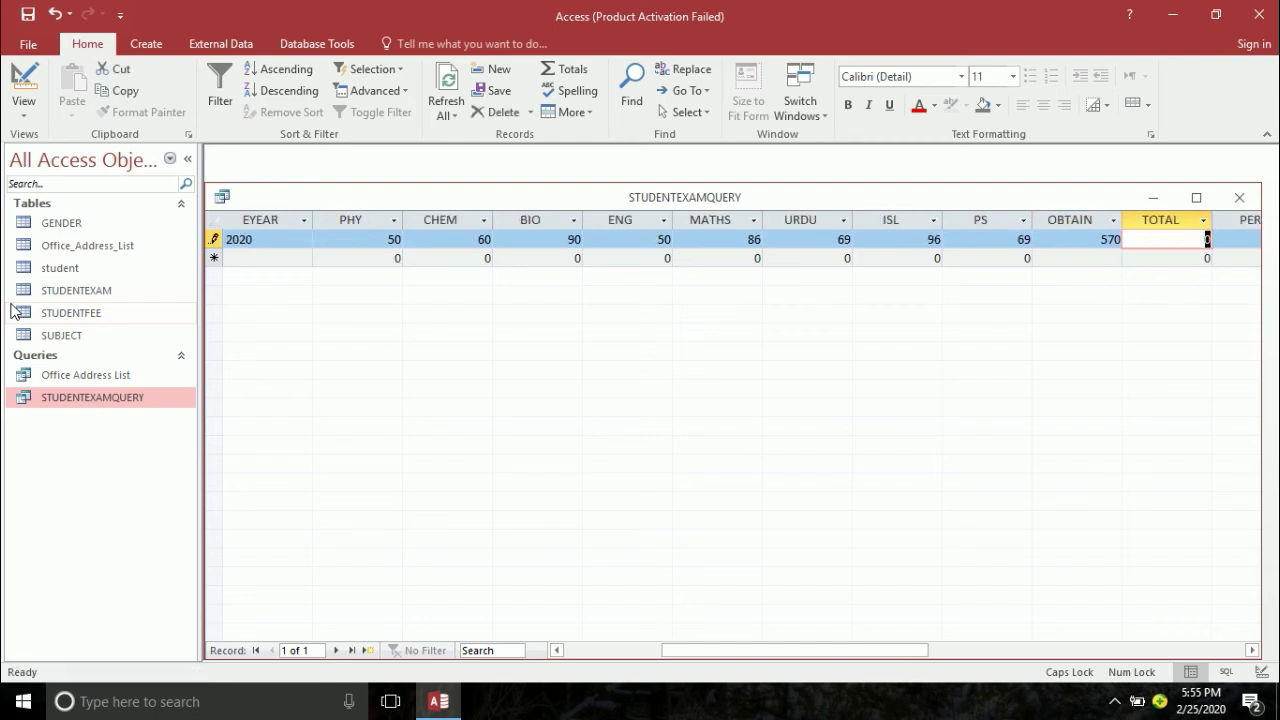
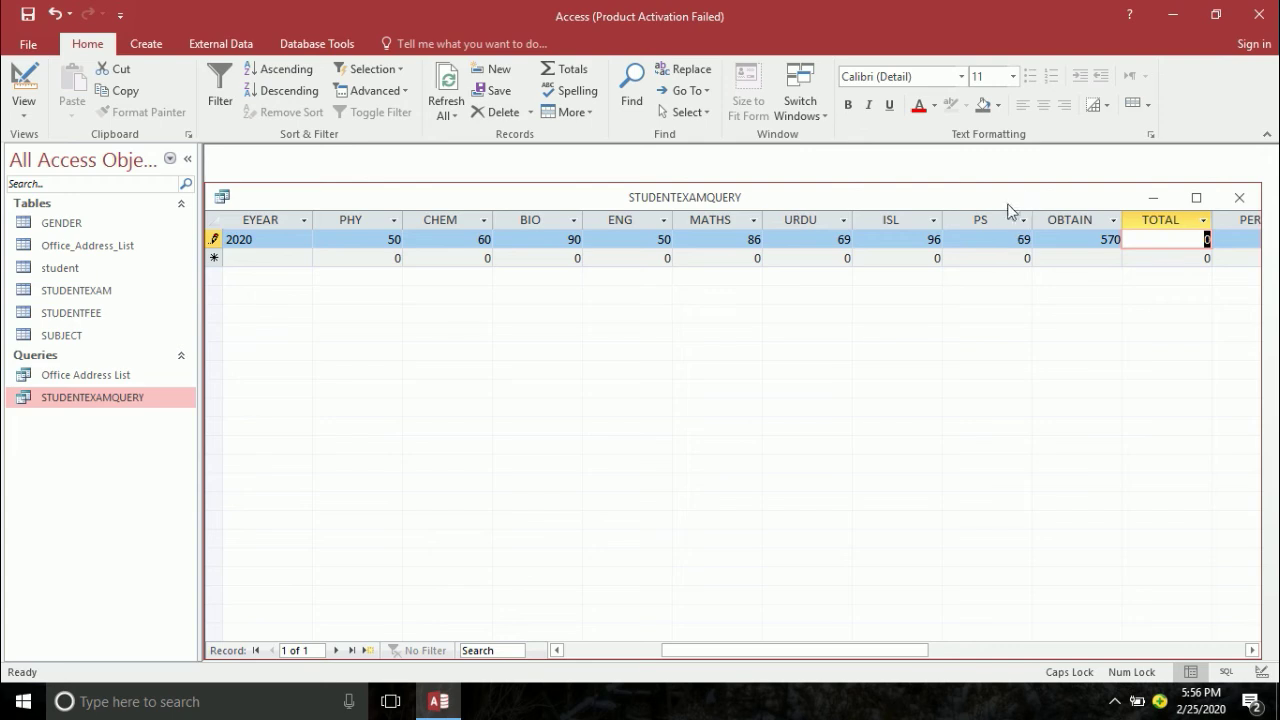
- Close the STUDENTEXAMQUERY results and open the STUDENTEXAM table in Design View
{"action": "left_click", "coordinate": [1196, 197]}
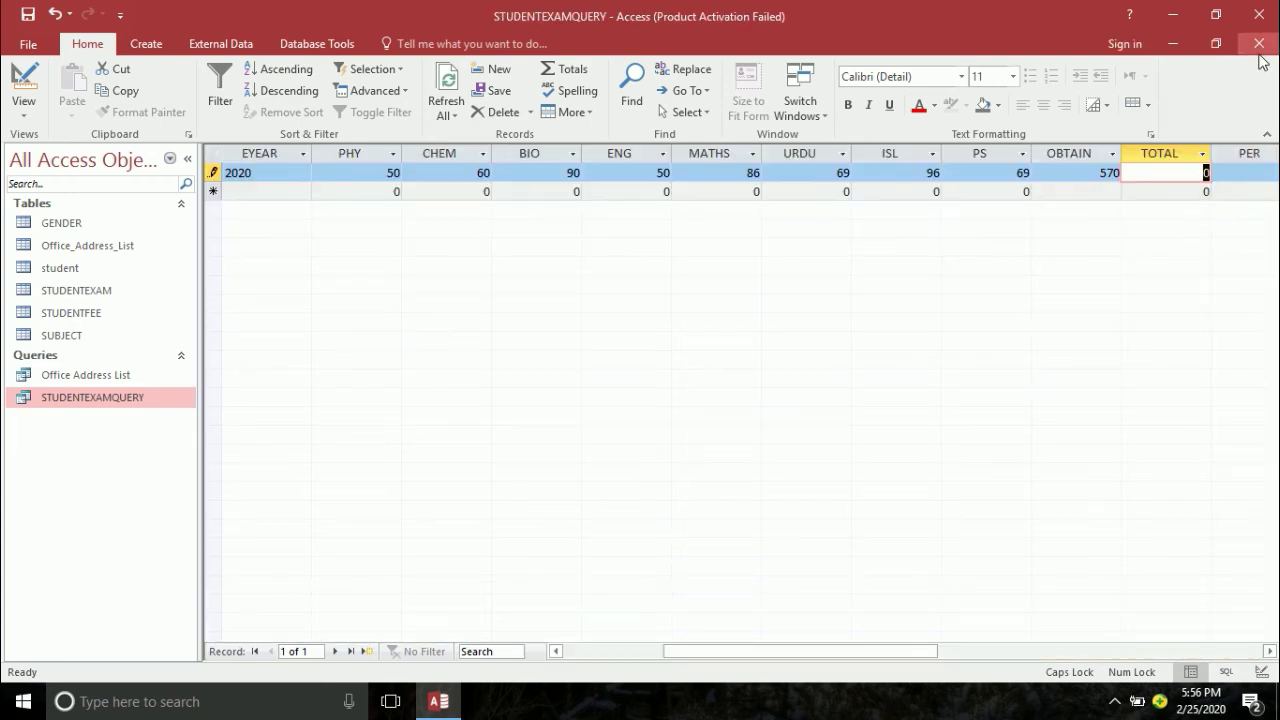
{"action": "left_click", "coordinate": [1260, 50]}
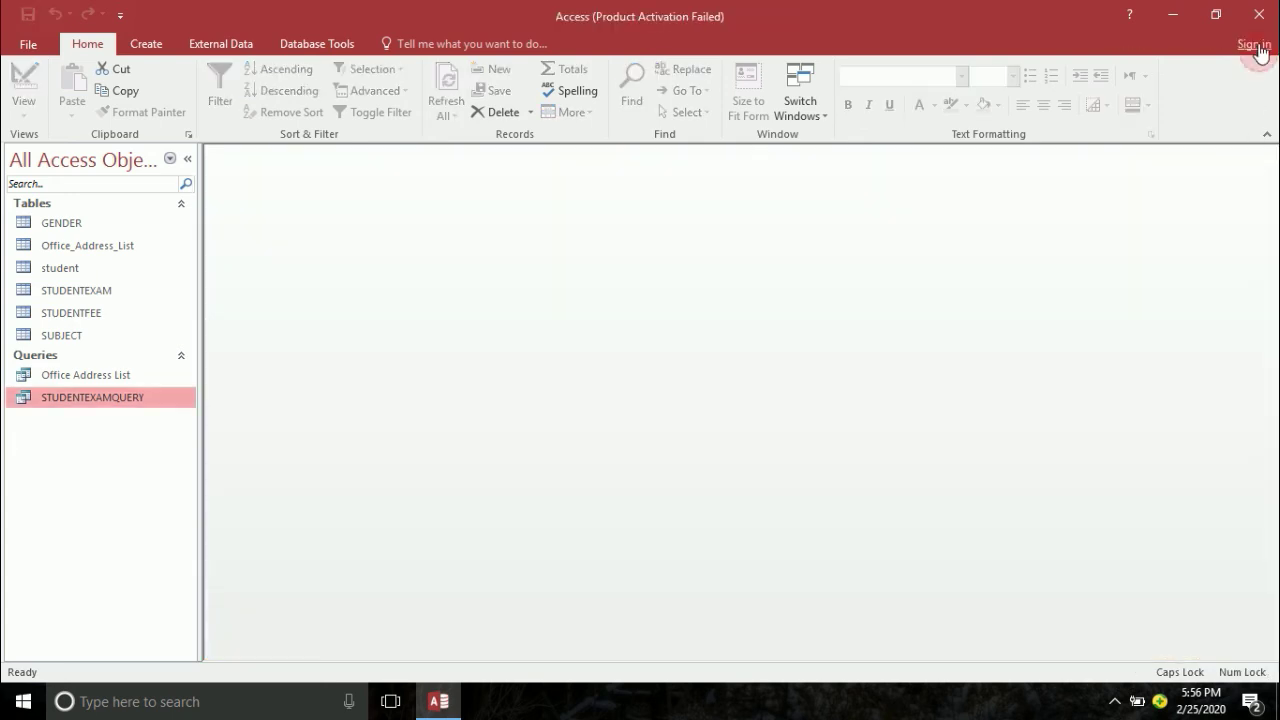
{"action": "left_click", "coordinate": [90, 295]}
{"action": "right_click", "coordinate": [86, 293]}
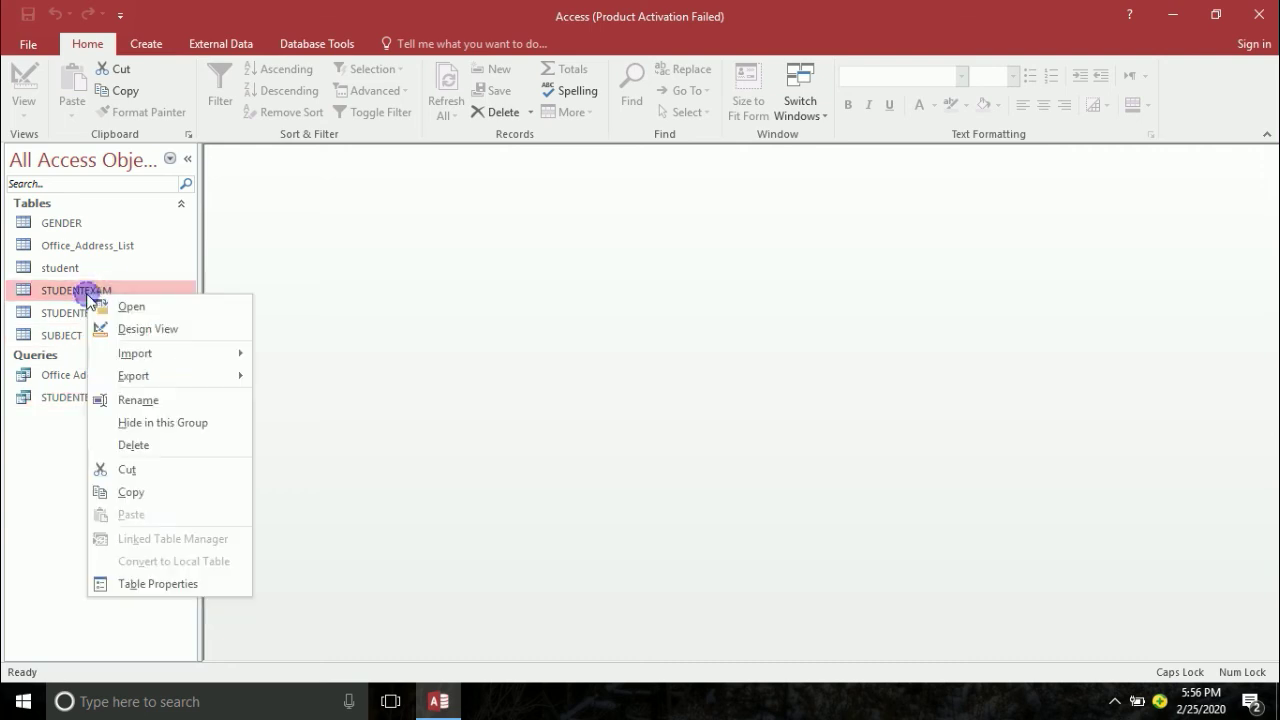
{"action": "left_click", "coordinate": [140, 330]}
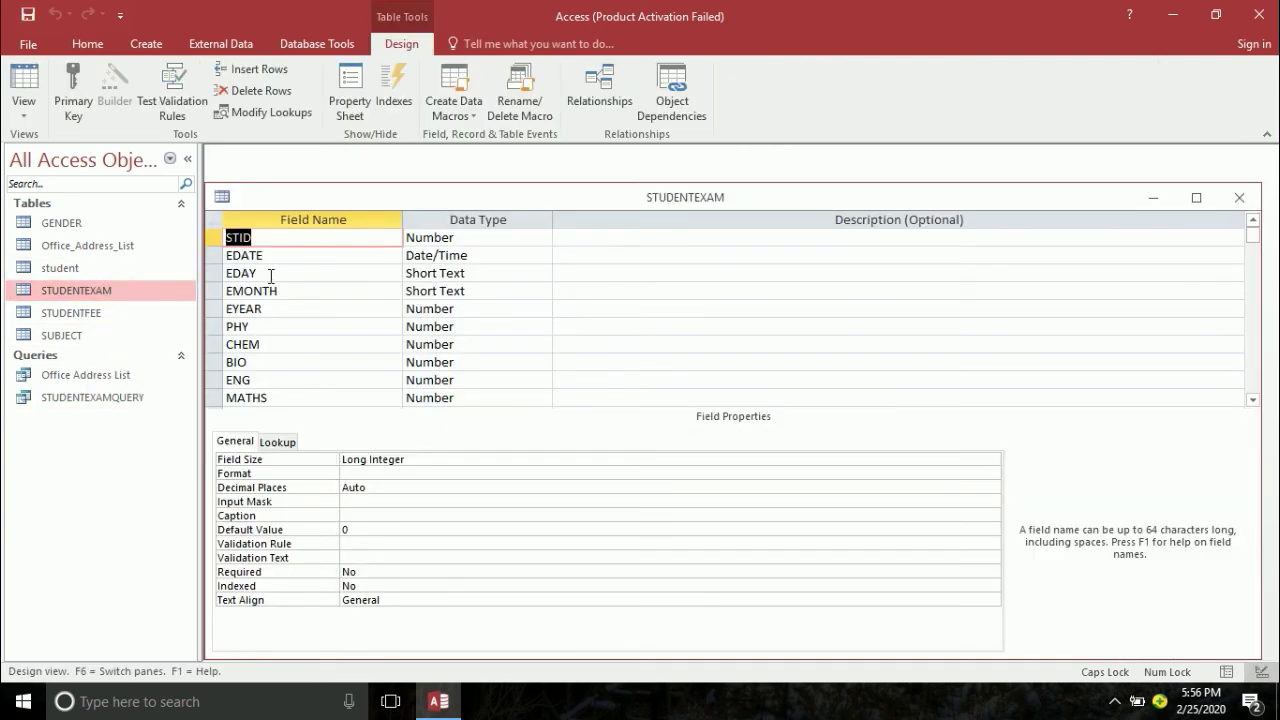
- Give PHY validation rule <=100 and text 'YOU MUST ENTER A VALUE WHICH LESS THAN 100'
{"action": "left_click", "coordinate": [274, 328]}
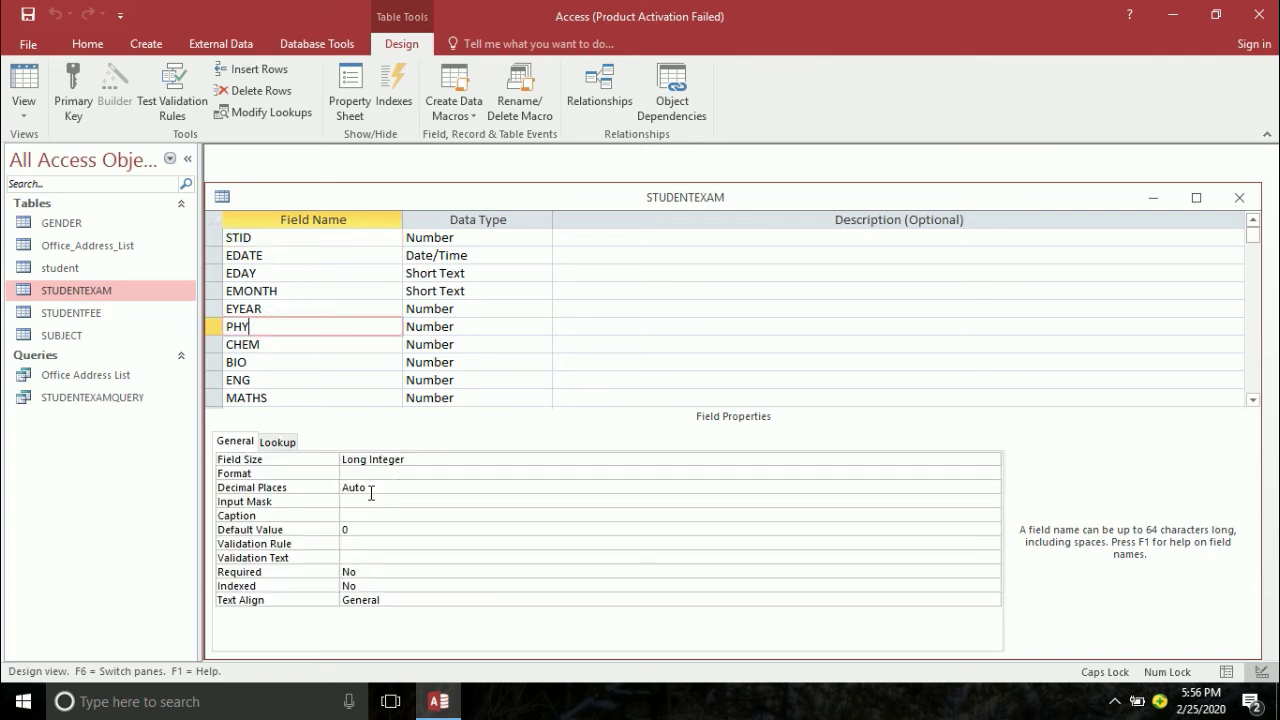
{"action": "left_click", "coordinate": [363, 543]}
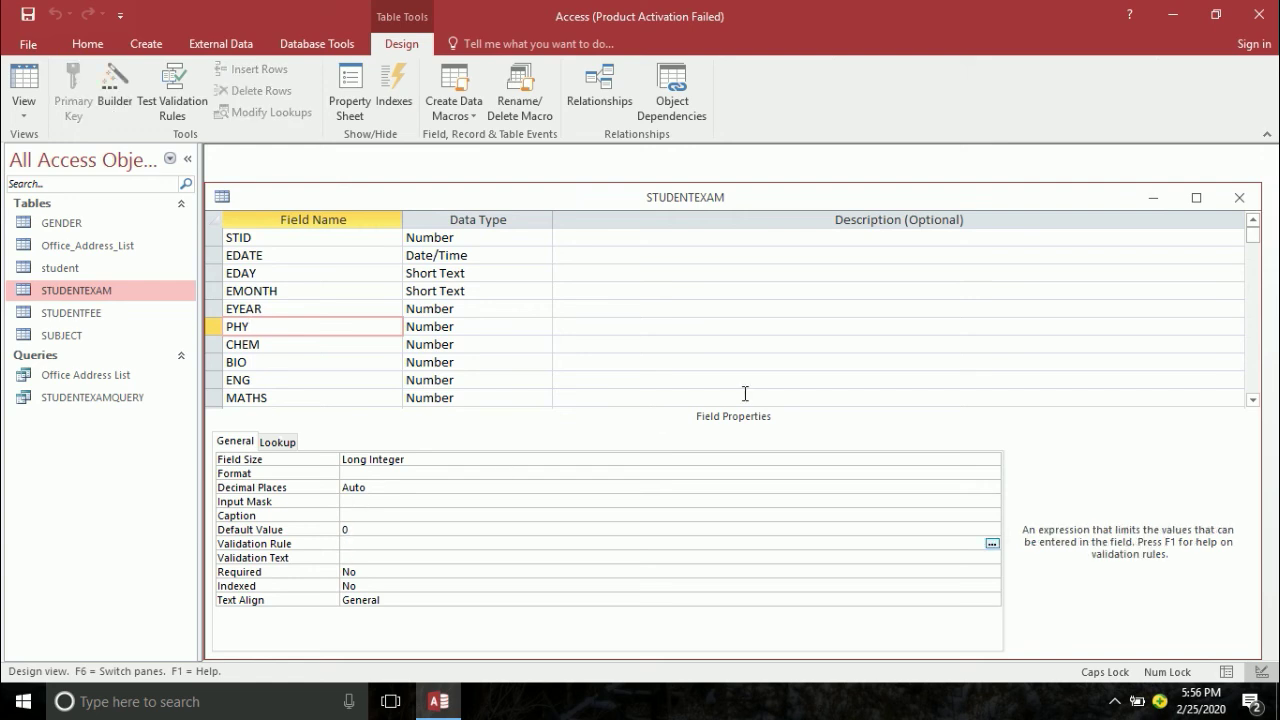
{"action": "type", "text": "<=100"}
{"action": "key", "text": "Return"}
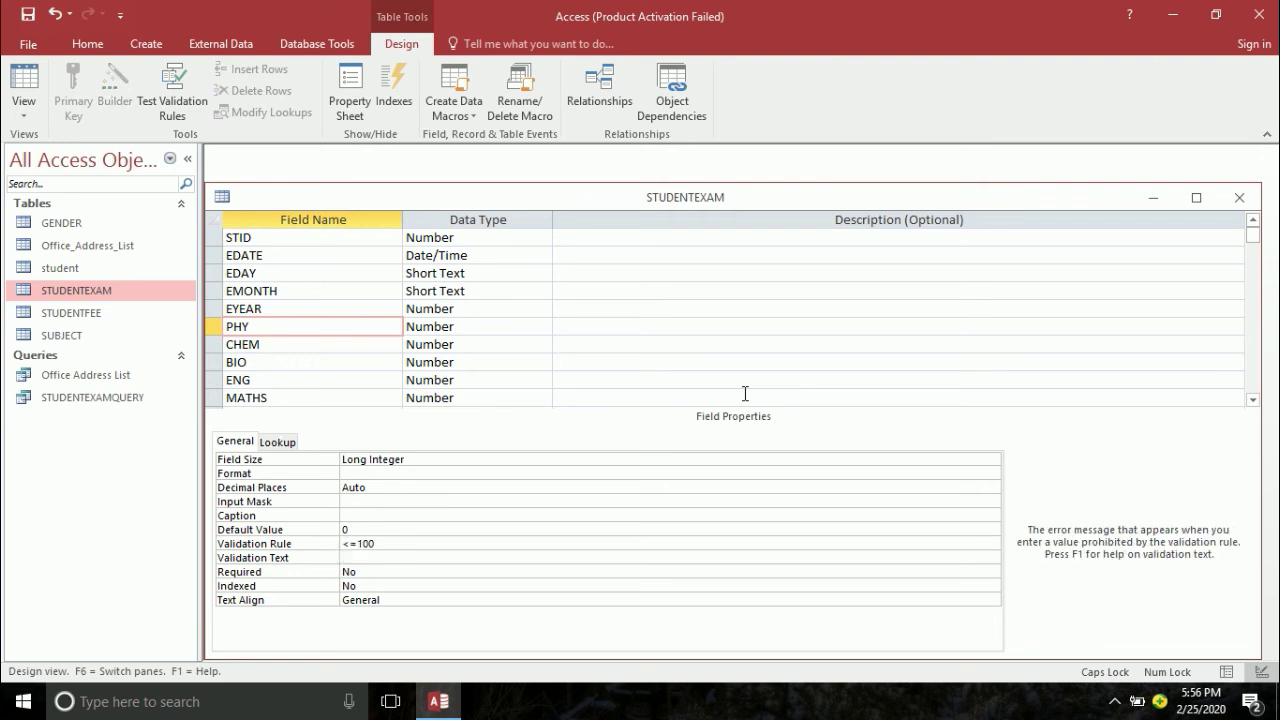
{"action": "key", "text": "F6"}
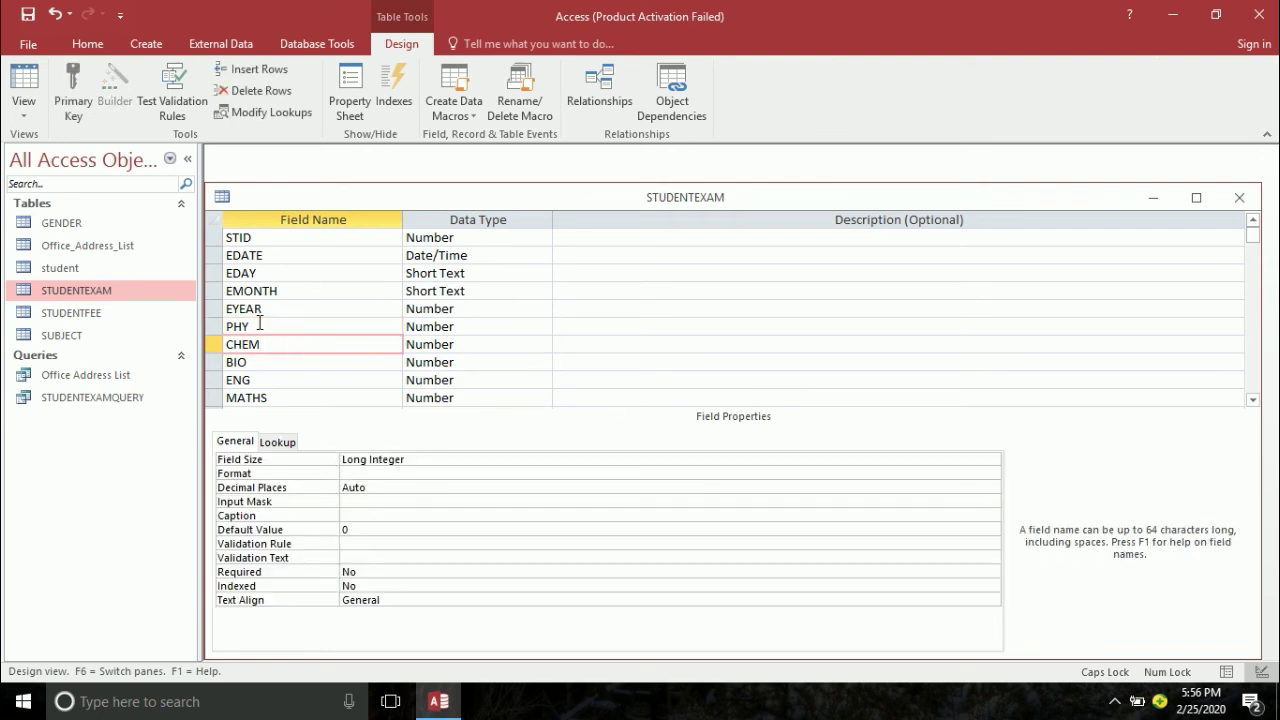
{"action": "left_click", "coordinate": [360, 544]}
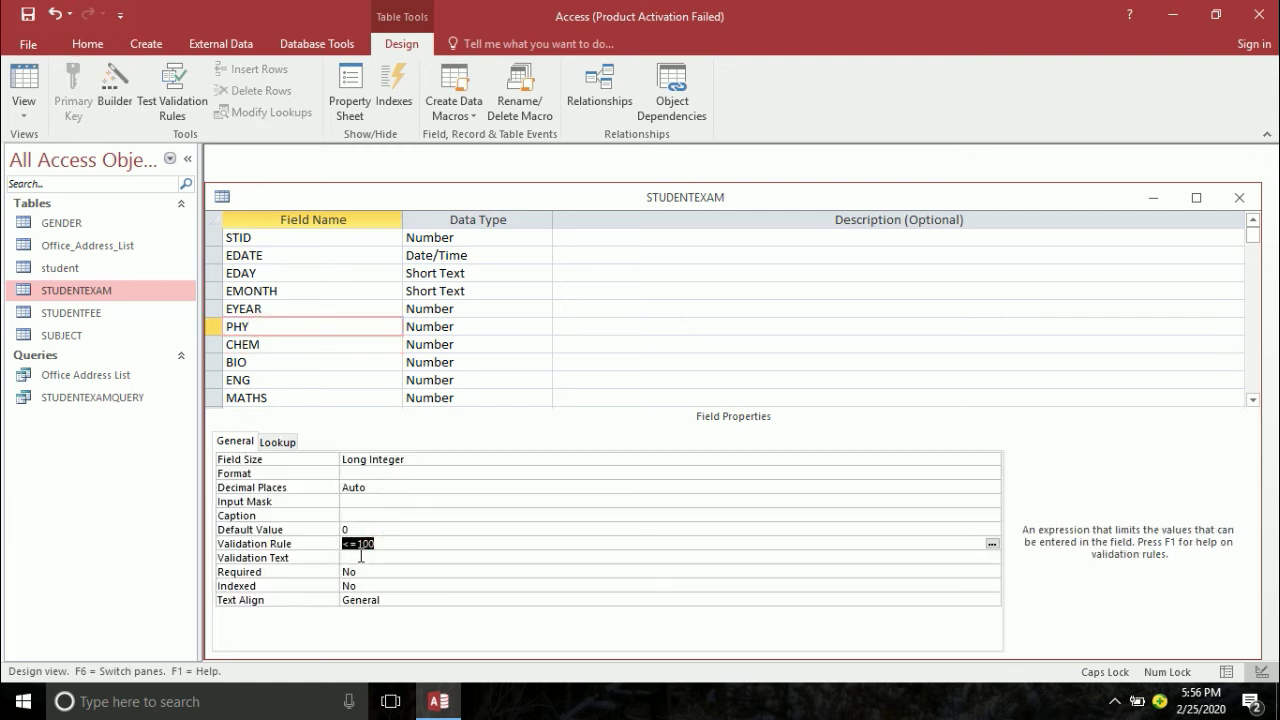
{"action": "left_click", "coordinate": [362, 557]}
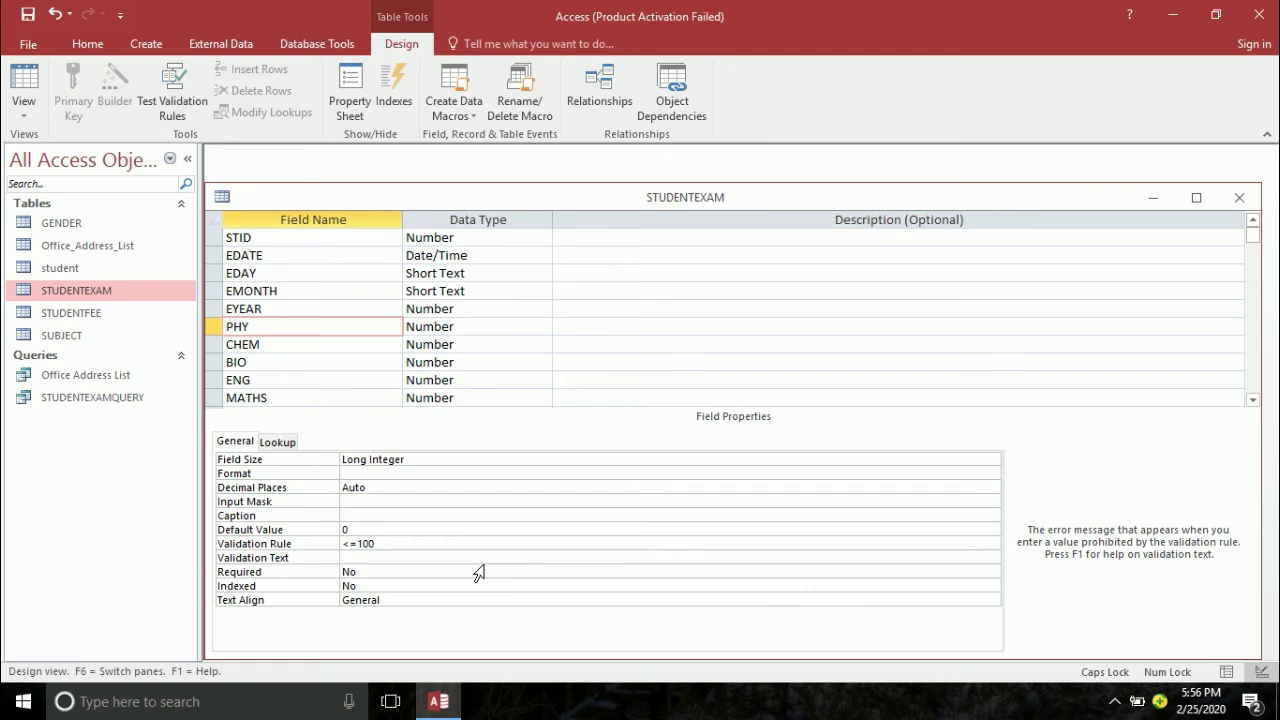
{"action": "type", "text": "YOU MUST ENTER A VALUE WHICH LESS TH"}
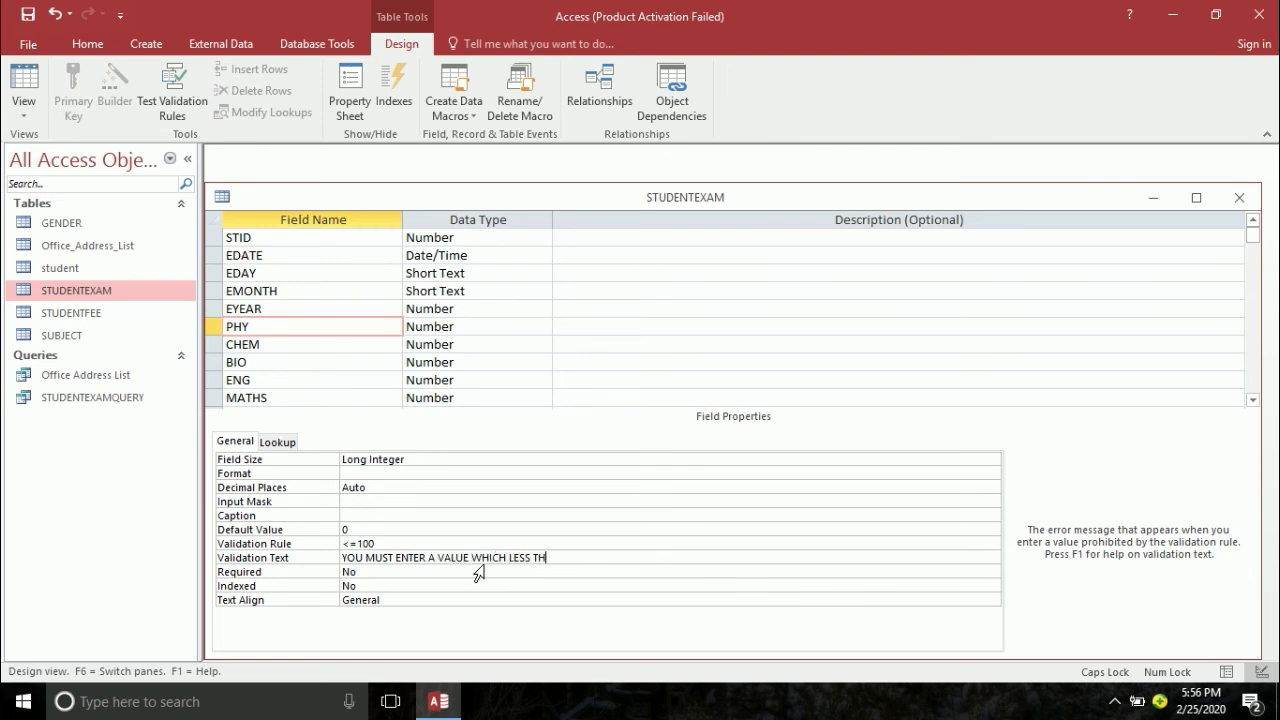
{"action": "type", "text": "AN 100"}
{"action": "key", "text": "Return"}
{"action": "key", "text": "Up"}
{"action": "key", "text": "ctrl+c"}
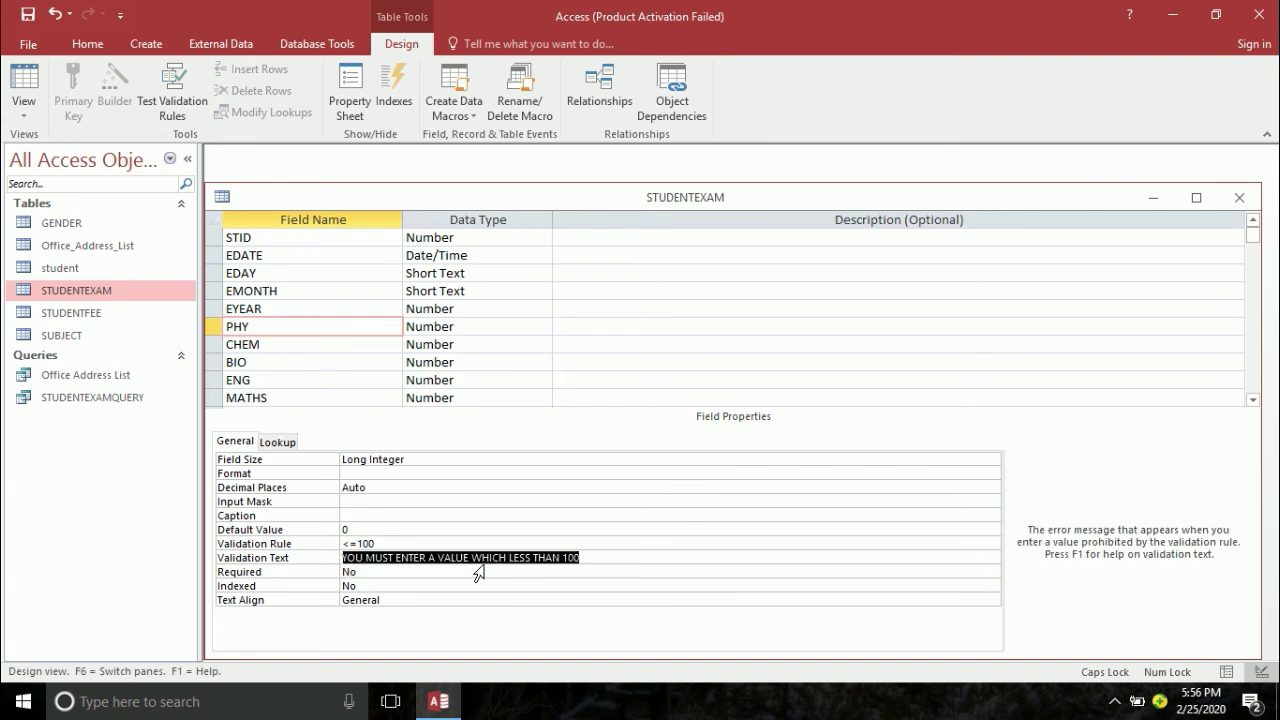
{"action": "left_click", "coordinate": [285, 350]}
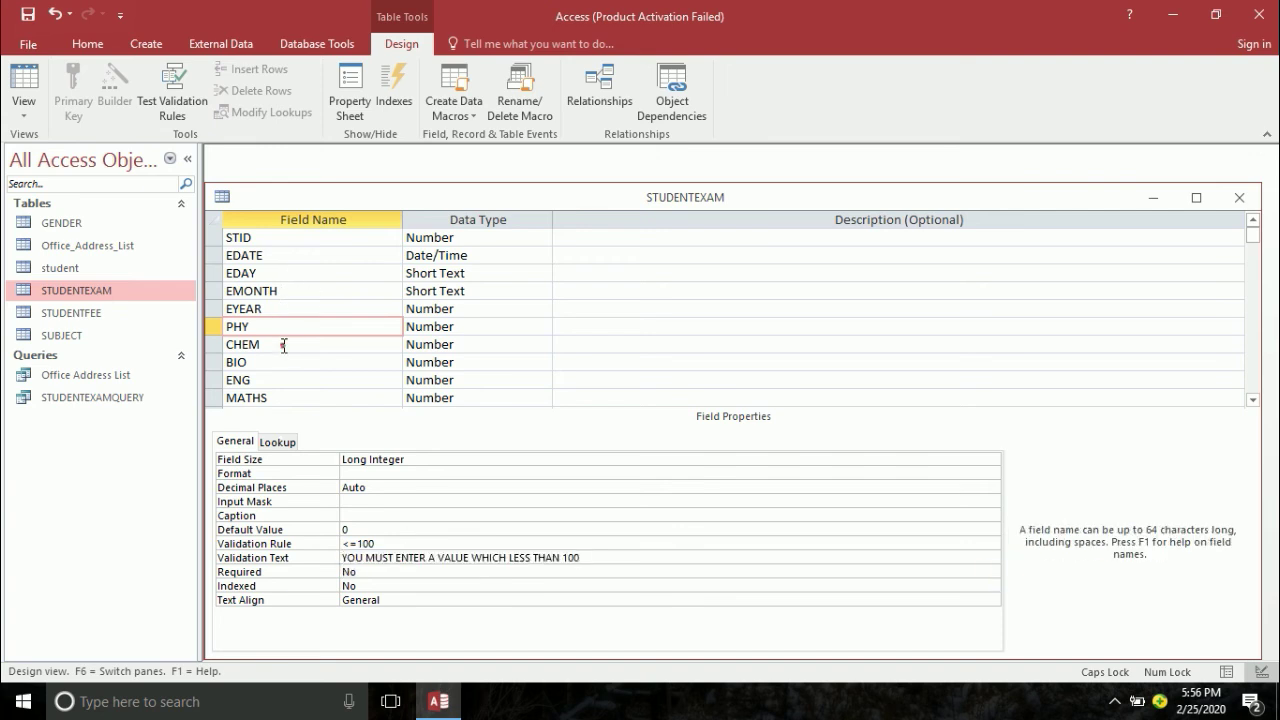
- Give CHEM and BIO validation rule <=100 with the pasted 'less than 100' message
{"action": "left_click", "coordinate": [352, 515]}
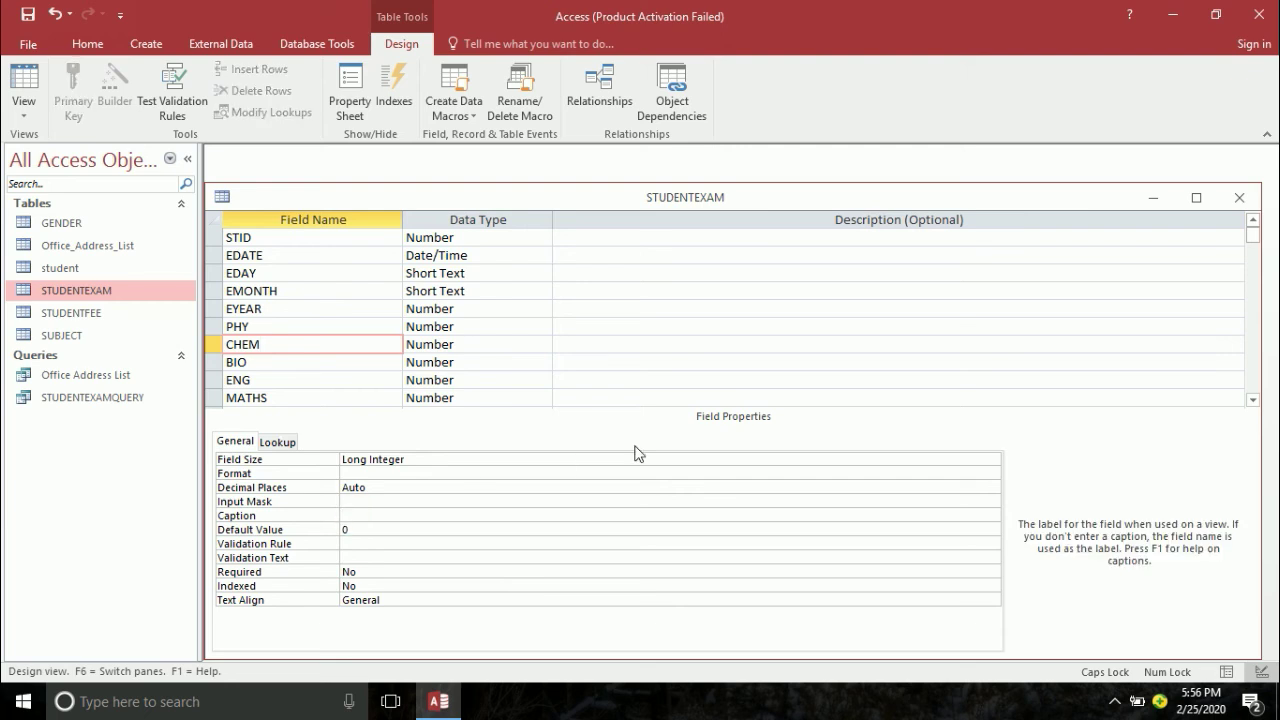
{"action": "left_click", "coordinate": [368, 322]}
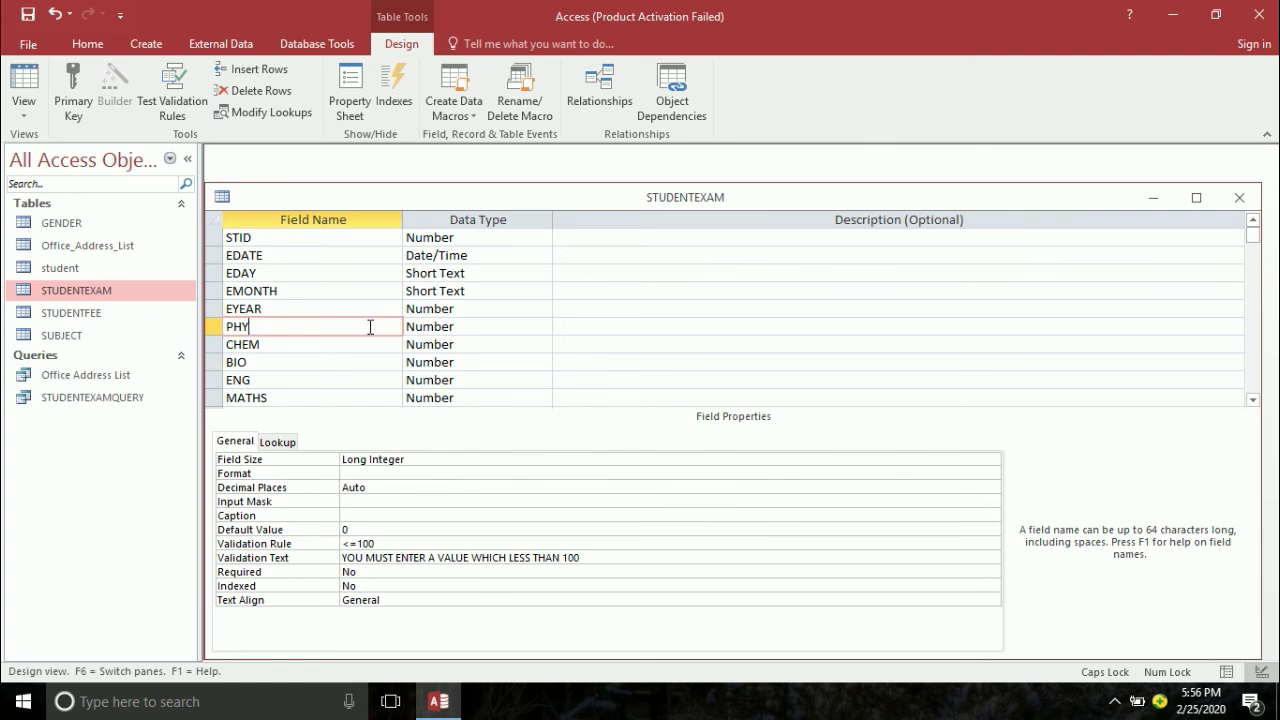
{"action": "left_click", "coordinate": [345, 346]}
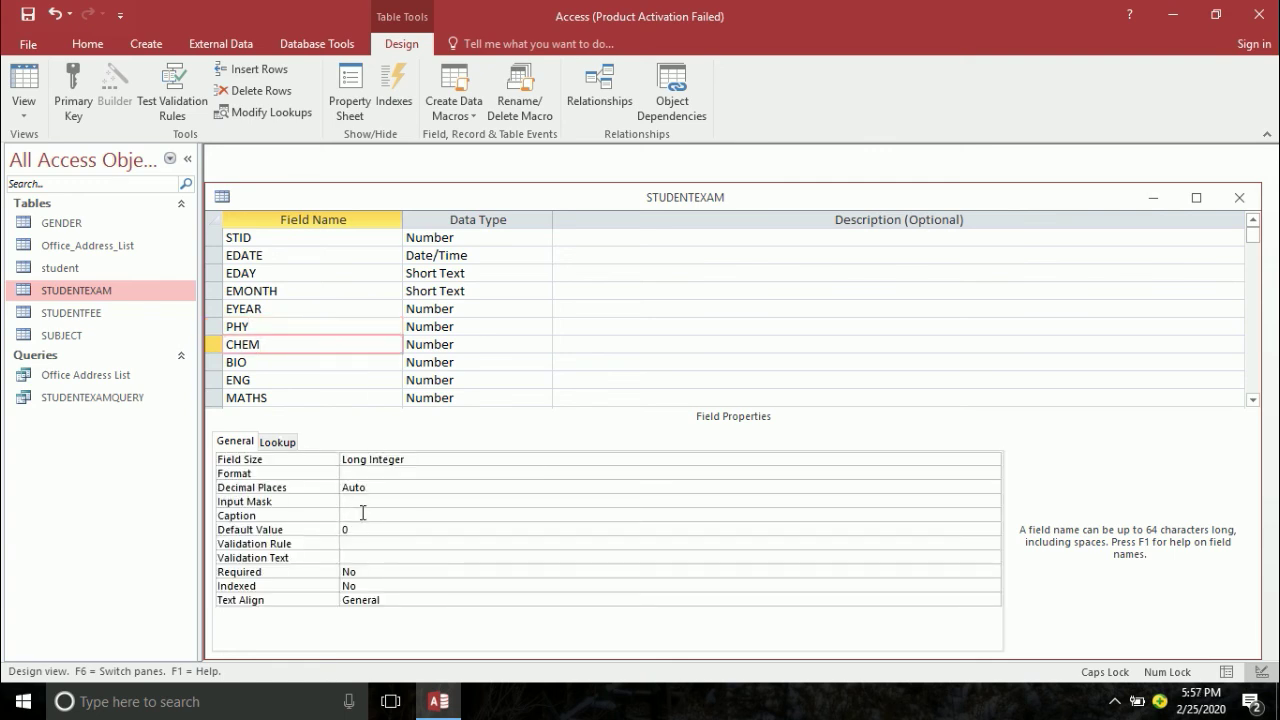
{"action": "left_click", "coordinate": [368, 543]}
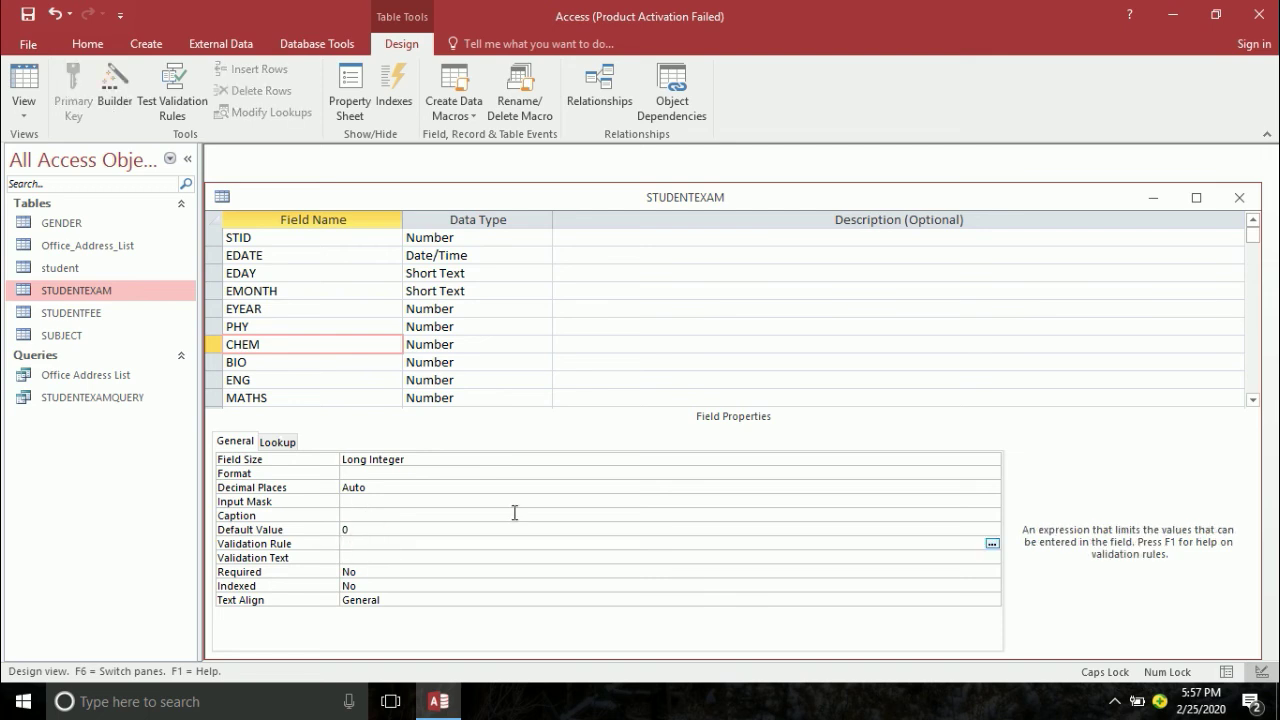
{"action": "type", "text": "<=100"}
{"action": "key", "text": "Return"}
{"action": "key", "text": "ctrl+v"}
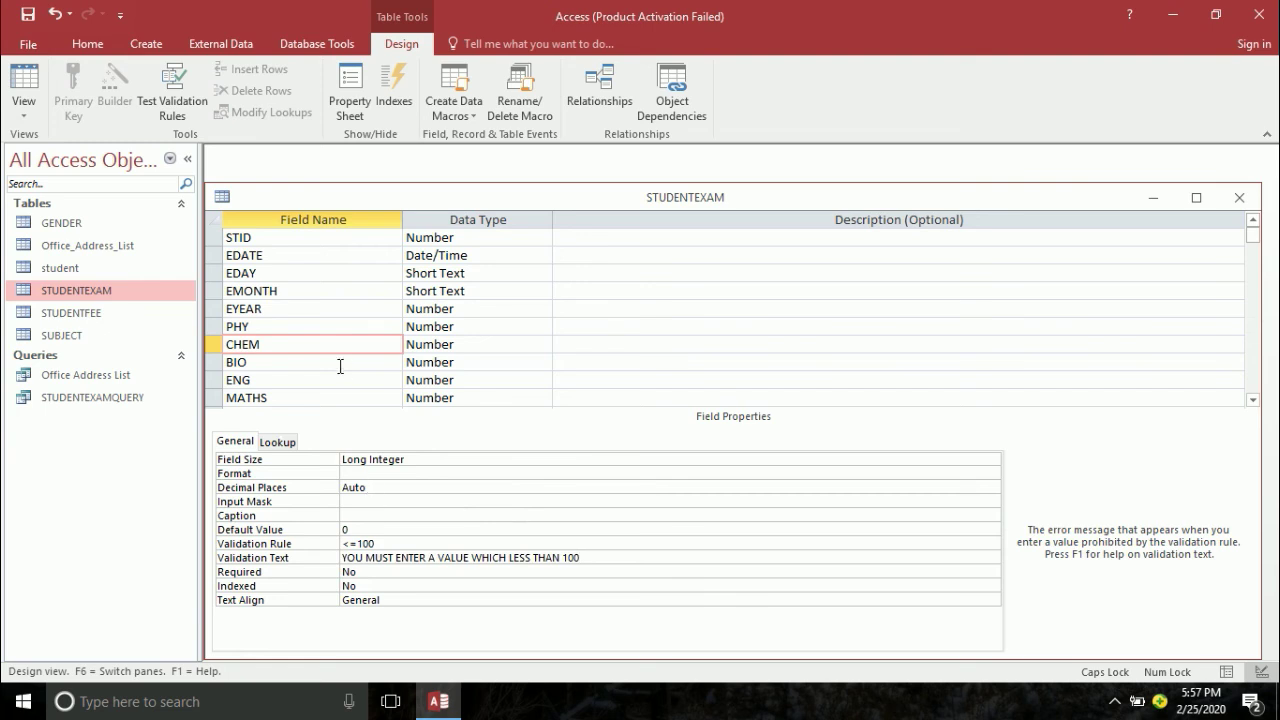
{"action": "left_click", "coordinate": [340, 363]}
{"action": "left_click", "coordinate": [385, 544]}
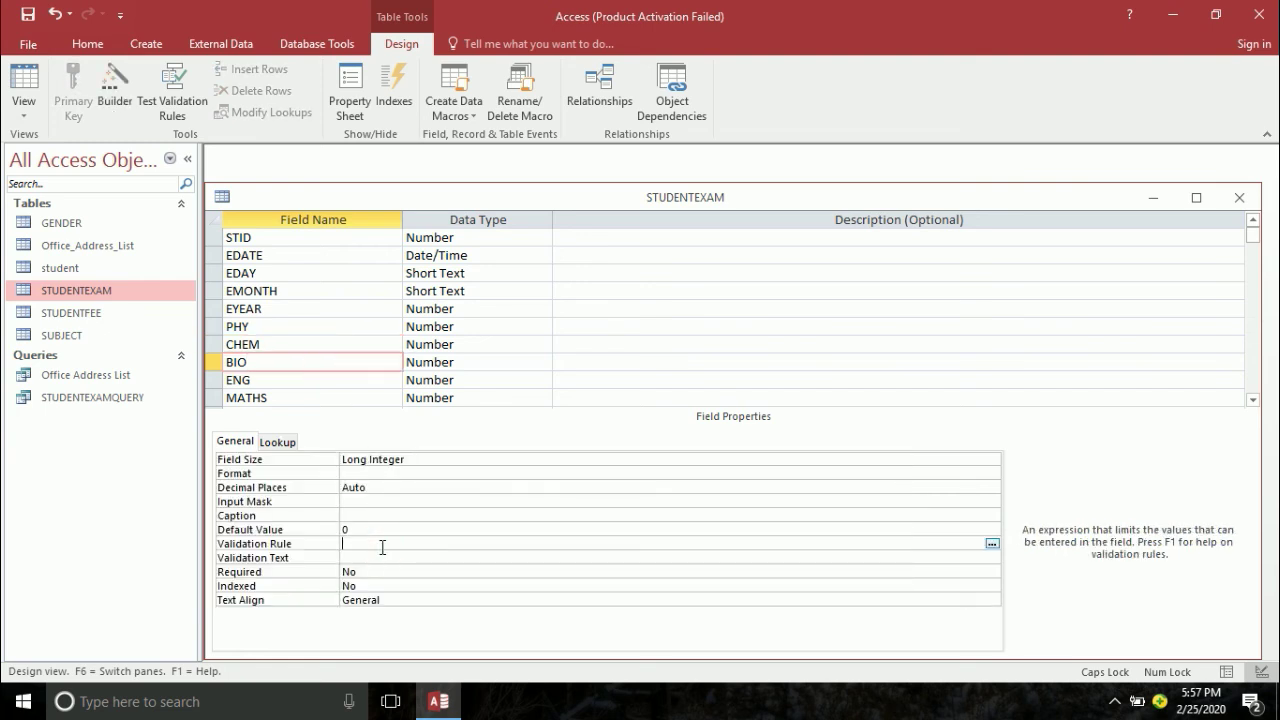
{"action": "type", "text": "<=100"}
{"action": "key", "text": "Return"}
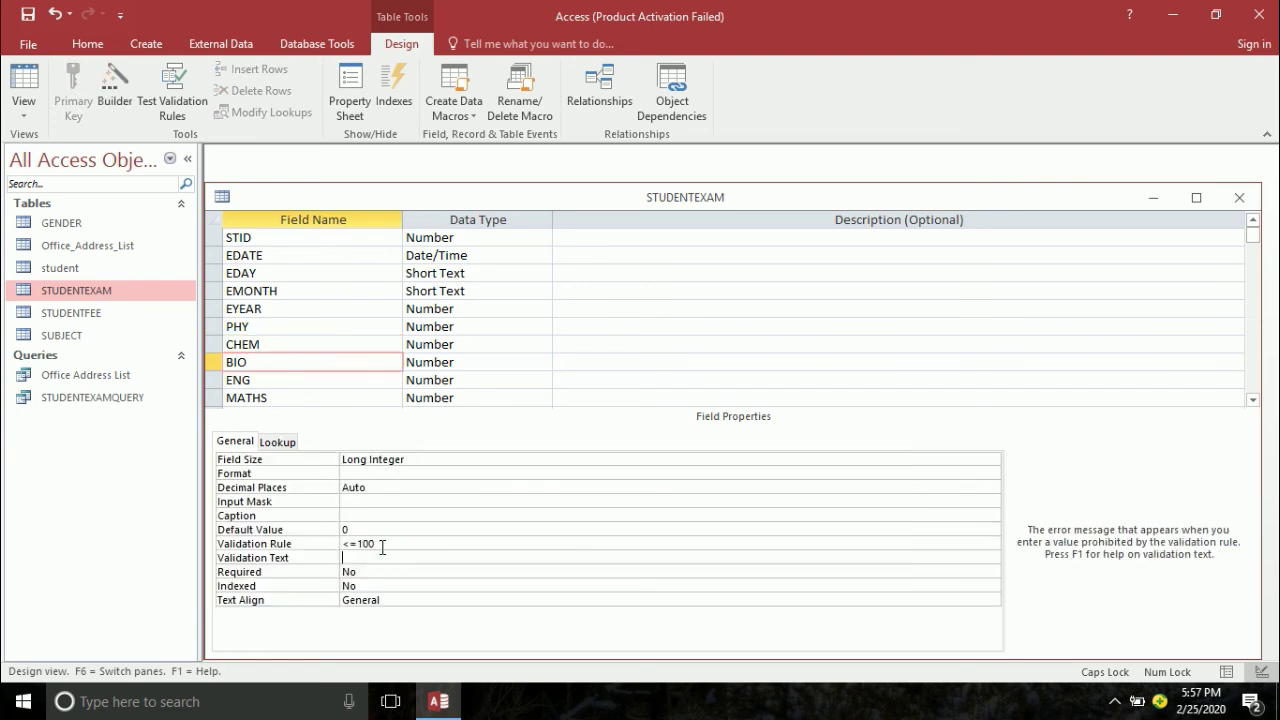
{"action": "key", "text": "ctrl+v"}
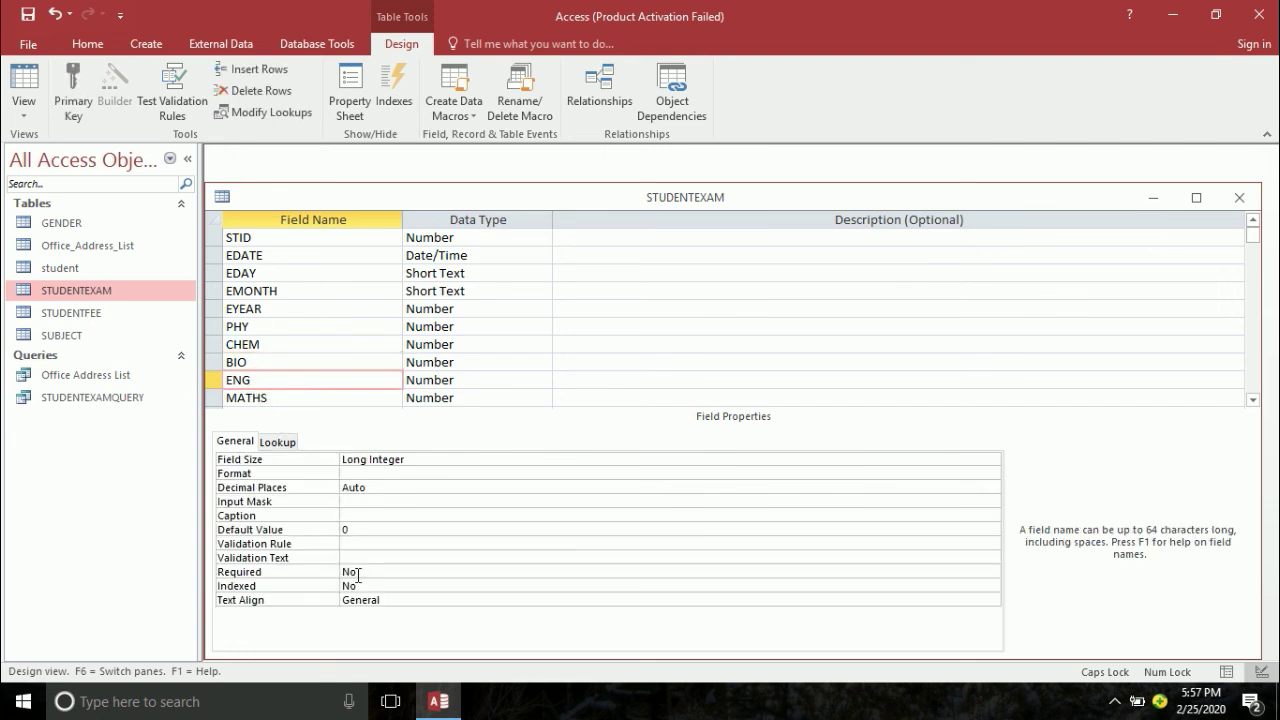
- Give ENG and MATHS the same <=100 rule and 'YOU MUST ENTER A VALUE WHICH LESS THAN 100' message
{"action": "left_click", "coordinate": [365, 545]}
{"action": "type", "text": "YOU MUST ENTER A VALUE WHICH LESS THAN 100"}
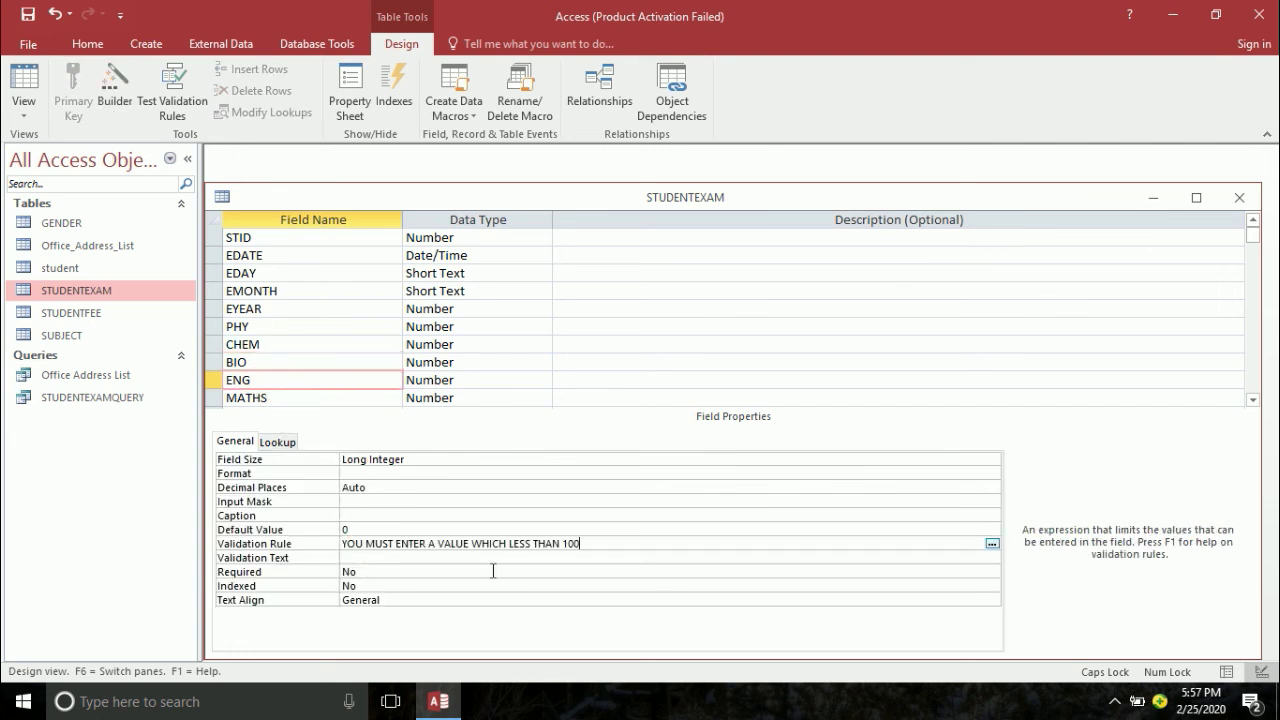
{"action": "key", "text": "BackSpace"}
{"action": "key", "text": "BackSpace"}
{"action": "key", "text": "BackSpace"}
{"action": "key", "text": "BackSpace"}
{"action": "key", "text": "BackSpace"}
{"action": "key", "text": "BackSpace"}
{"action": "key", "text": "BackSpace"}
{"action": "key", "text": "BackSpace"}
{"action": "key", "text": "BackSpace"}
{"action": "key", "text": "BackSpace"}
{"action": "key", "text": "BackSpace"}
{"action": "key", "text": "BackSpace"}
{"action": "key", "text": "BackSpace"}
{"action": "key", "text": "BackSpace"}
{"action": "key", "text": "BackSpace"}
{"action": "key", "text": "BackSpace"}
{"action": "key", "text": "BackSpace"}
{"action": "key", "text": "BackSpace"}
{"action": "key", "text": "BackSpace"}
{"action": "key", "text": "BackSpace"}
{"action": "key", "text": "BackSpace"}
{"action": "key", "text": "BackSpace"}
{"action": "key", "text": "BackSpace"}
{"action": "key", "text": "BackSpace"}
{"action": "key", "text": "BackSpace"}
{"action": "key", "text": "BackSpace"}
{"action": "key", "text": "BackSpace"}
{"action": "key", "text": "BackSpace"}
{"action": "key", "text": "BackSpace"}
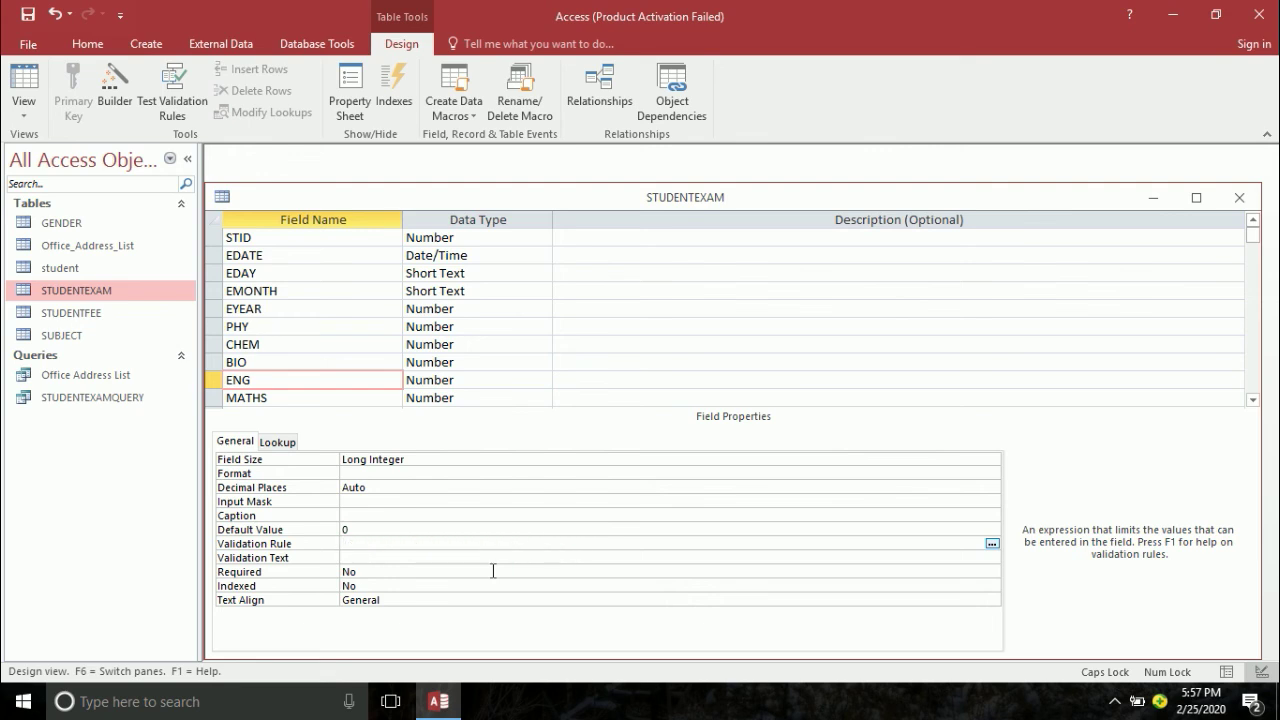
{"action": "type", "text": "<=100"}
{"action": "key", "text": "Return"}
{"action": "key", "text": "ctrl+v"}
{"action": "key", "text": "Return"}
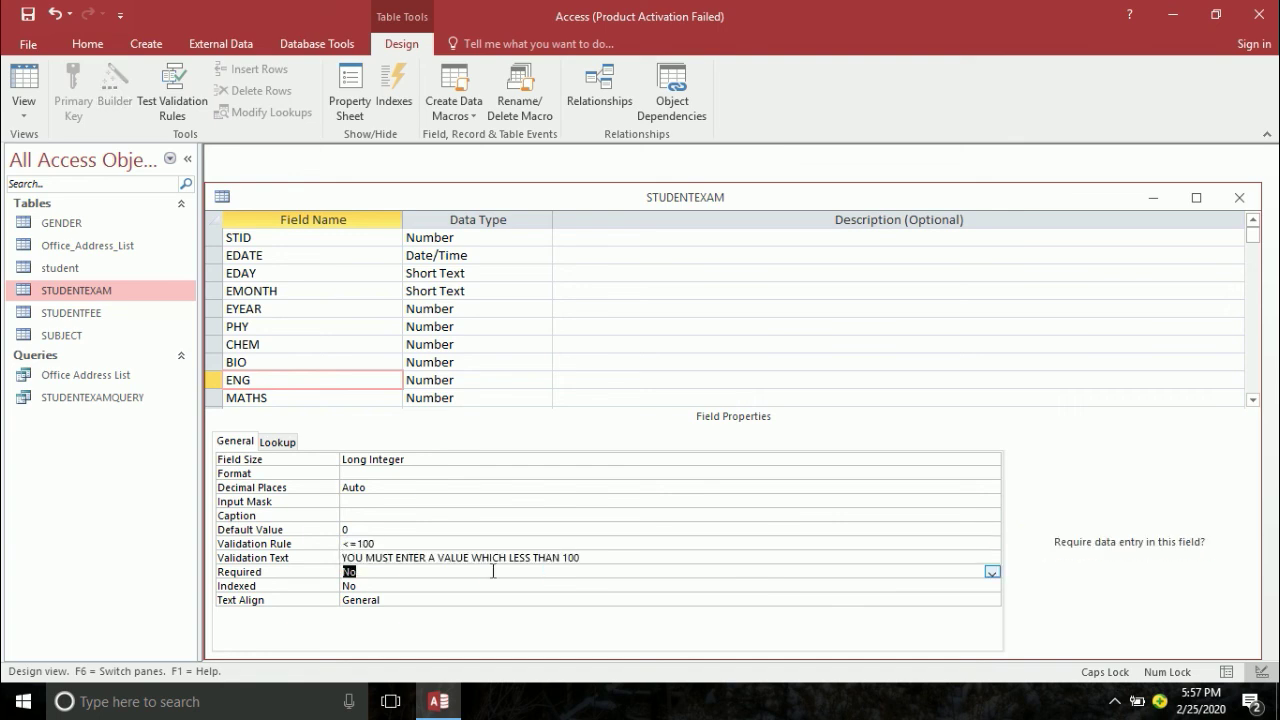
{"action": "left_click", "coordinate": [351, 397]}
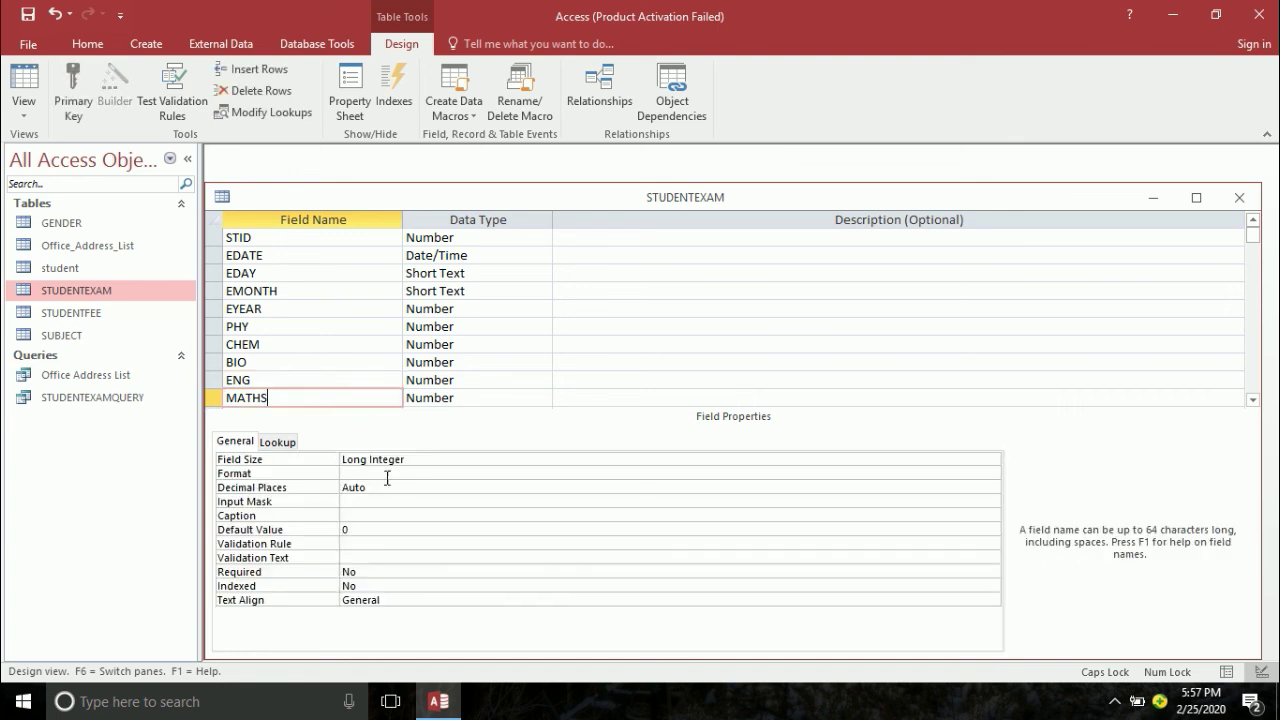
{"action": "left_click", "coordinate": [383, 543]}
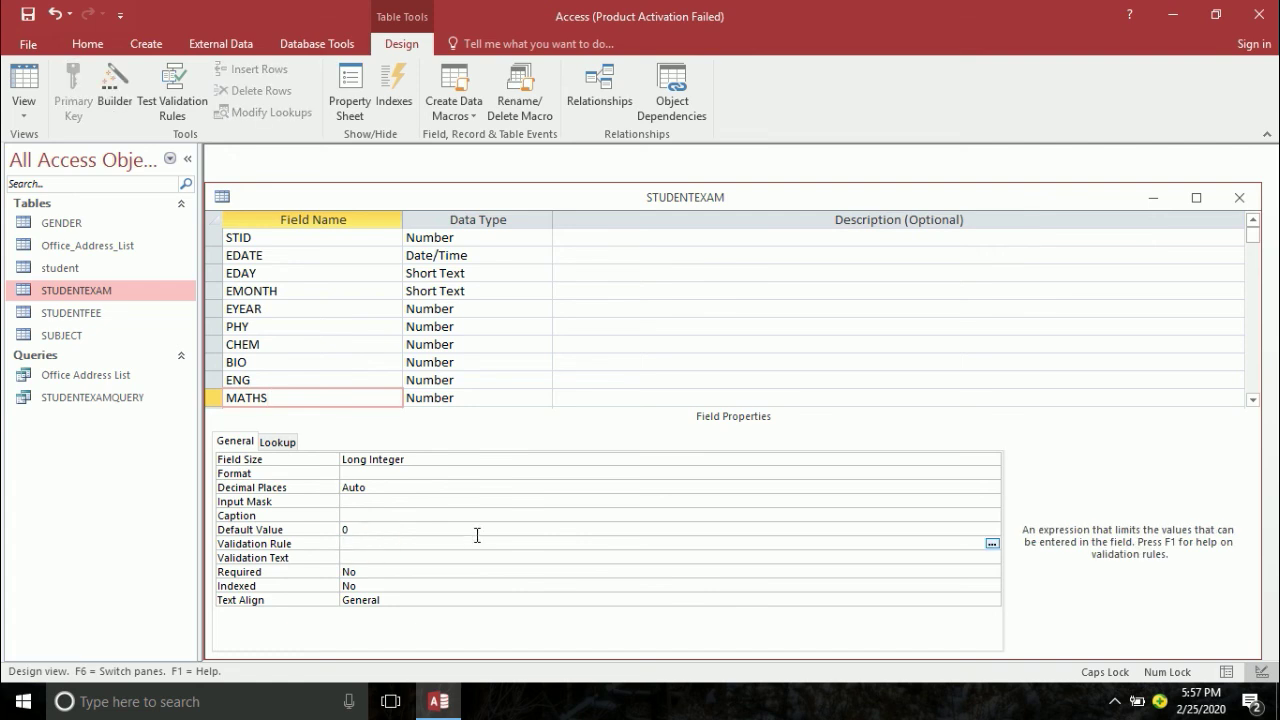
{"action": "type", "text": "="}
{"action": "type", "text": "<=100"}
{"action": "key", "text": "Return"}
{"action": "type", "text": "YOU MUST ENTER A VALUE WHICH LESS THAN 100"}
{"action": "key", "text": "Return"}
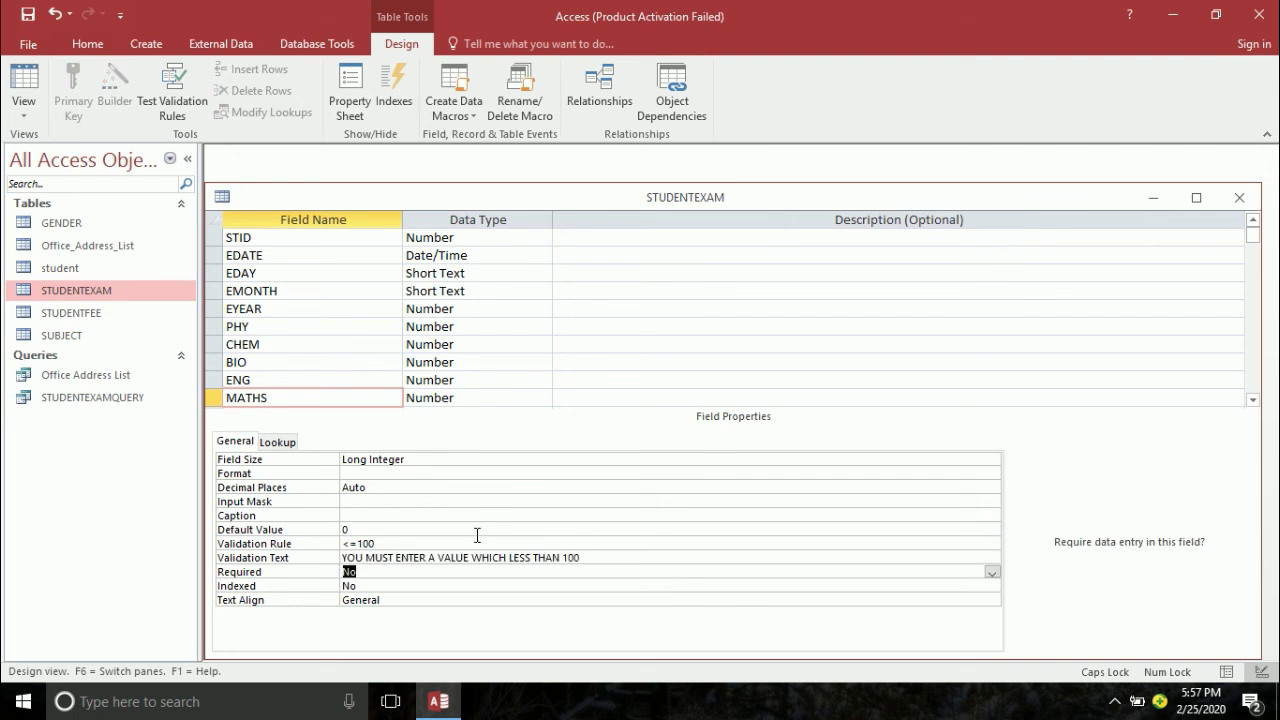
- Set URDU's validation rule to <=100 with the 'less than 100' warning text
{"action": "left_click", "coordinate": [352, 396]}
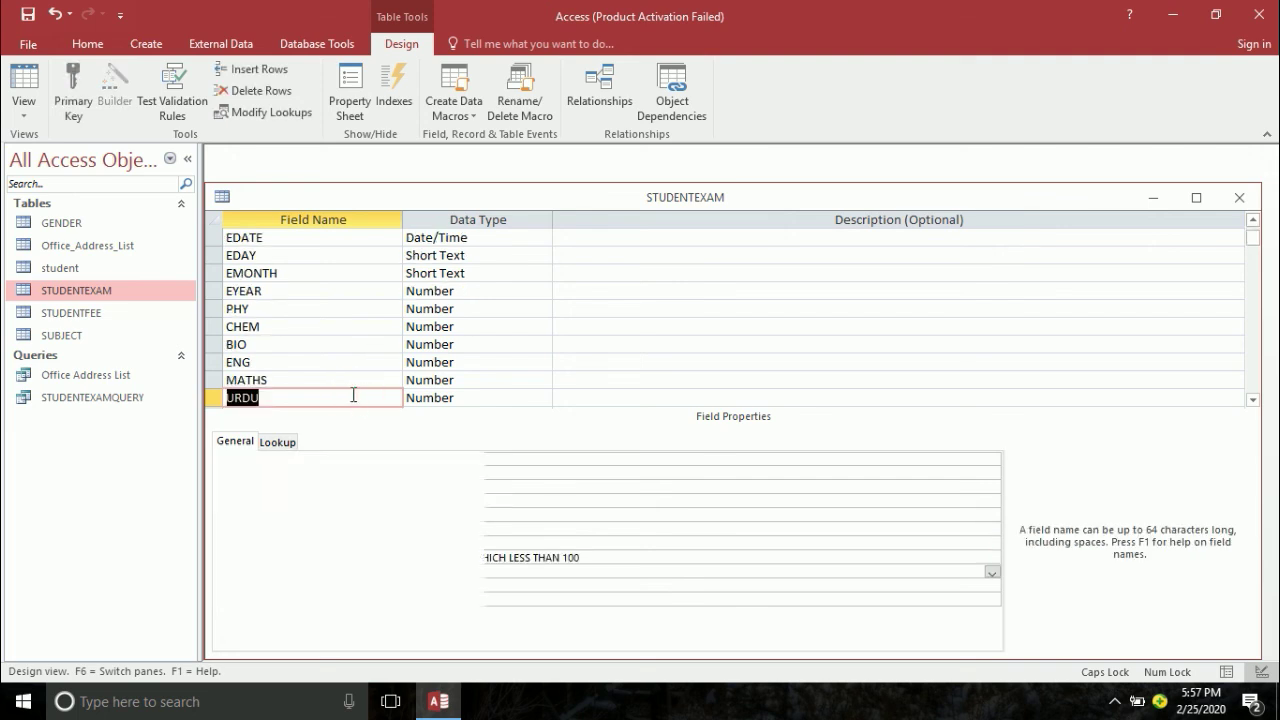
{"action": "key", "text": "Up"}
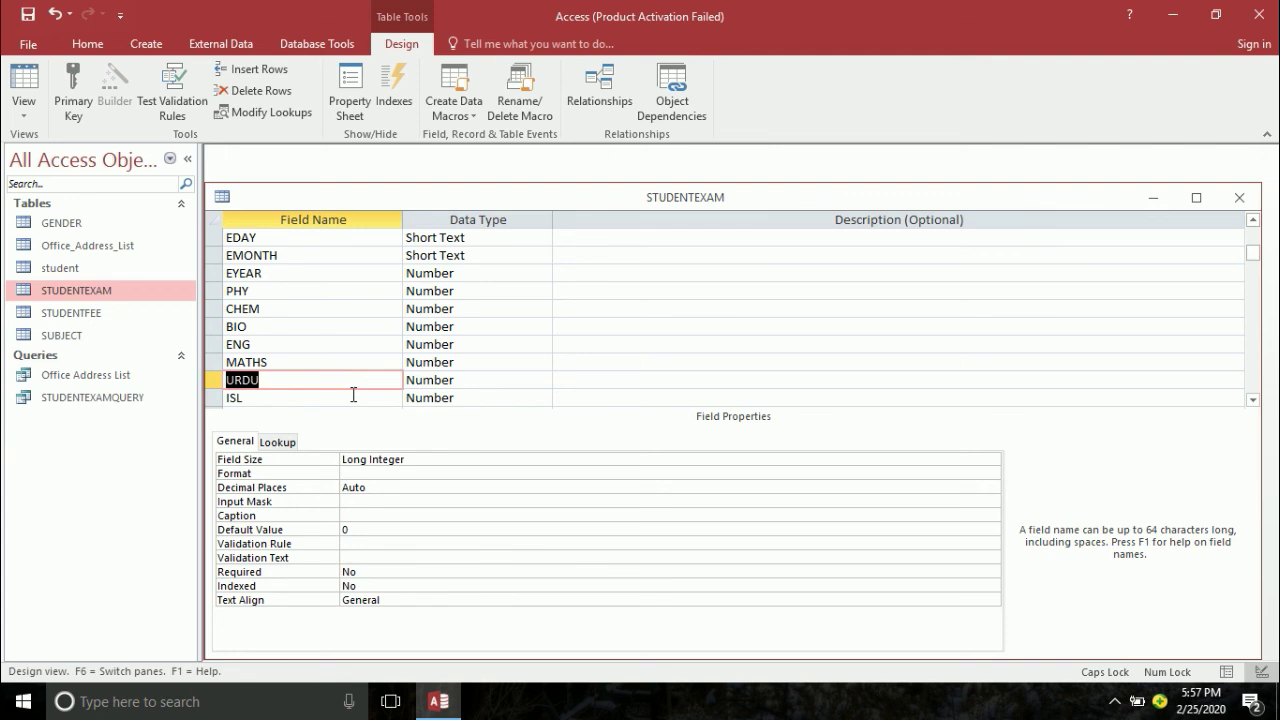
{"action": "left_click", "coordinate": [340, 366]}
{"action": "left_click", "coordinate": [334, 376]}
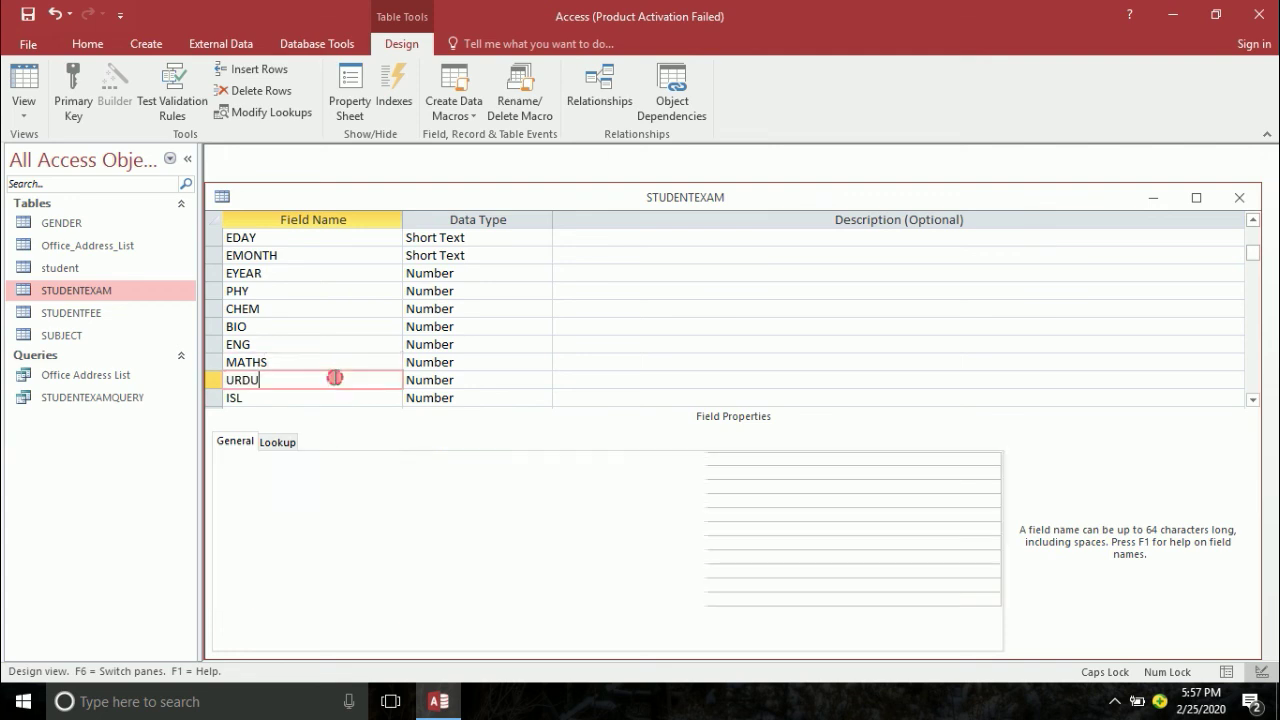
{"action": "left_click", "coordinate": [372, 531]}
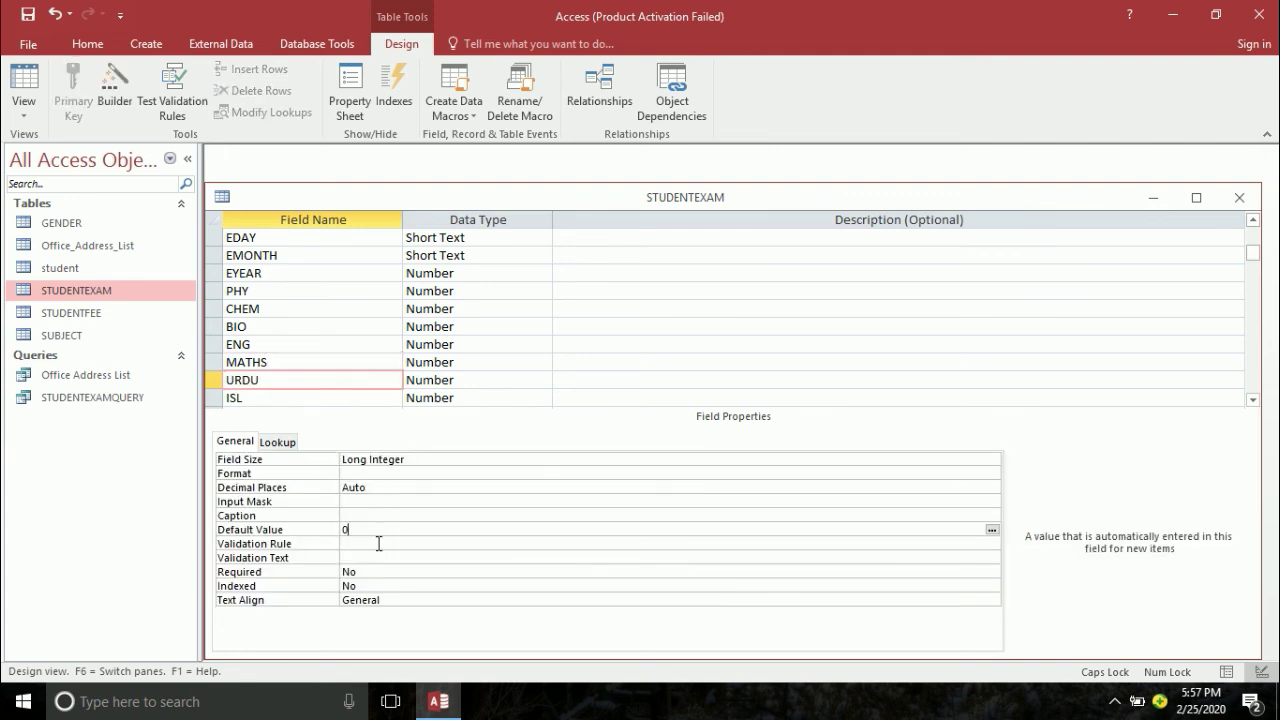
{"action": "left_click", "coordinate": [377, 543]}
{"action": "type", "text": "<=10"}
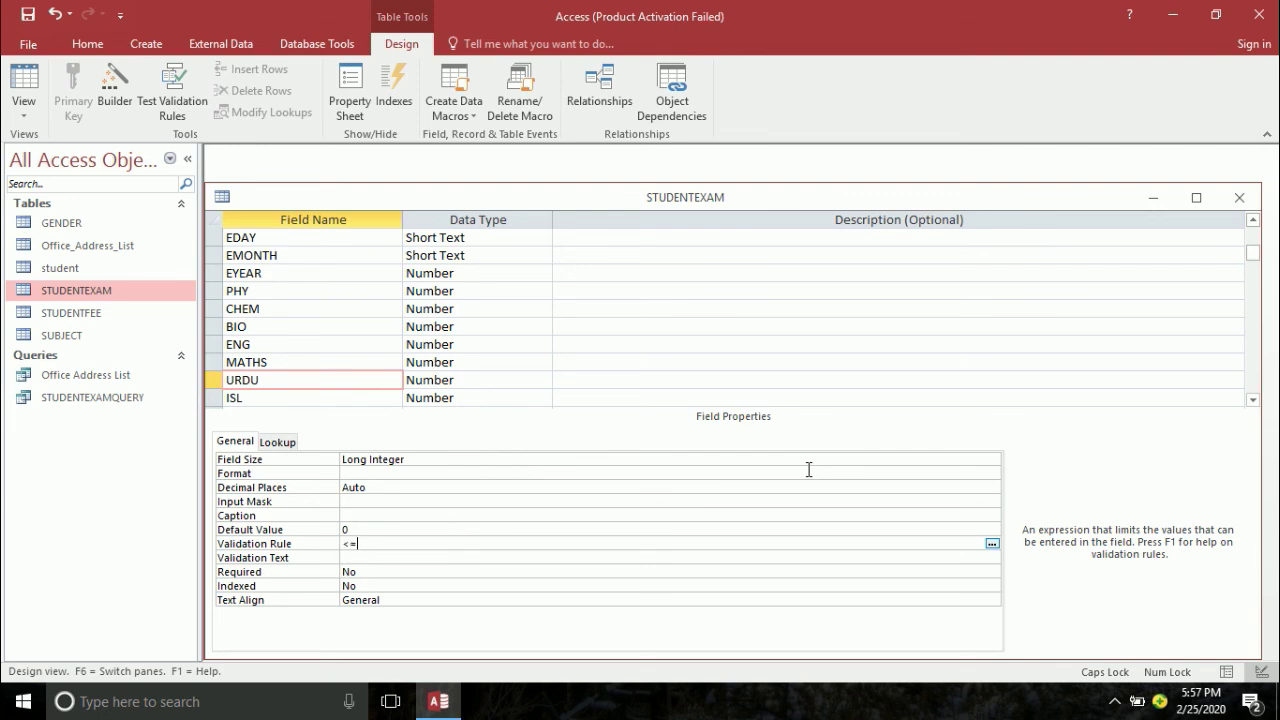
{"action": "type", "text": "0"}
{"action": "key", "text": "Return"}
{"action": "type", "text": "YOU MUST ENTER A VALUE WHICH LESS THAN 100"}
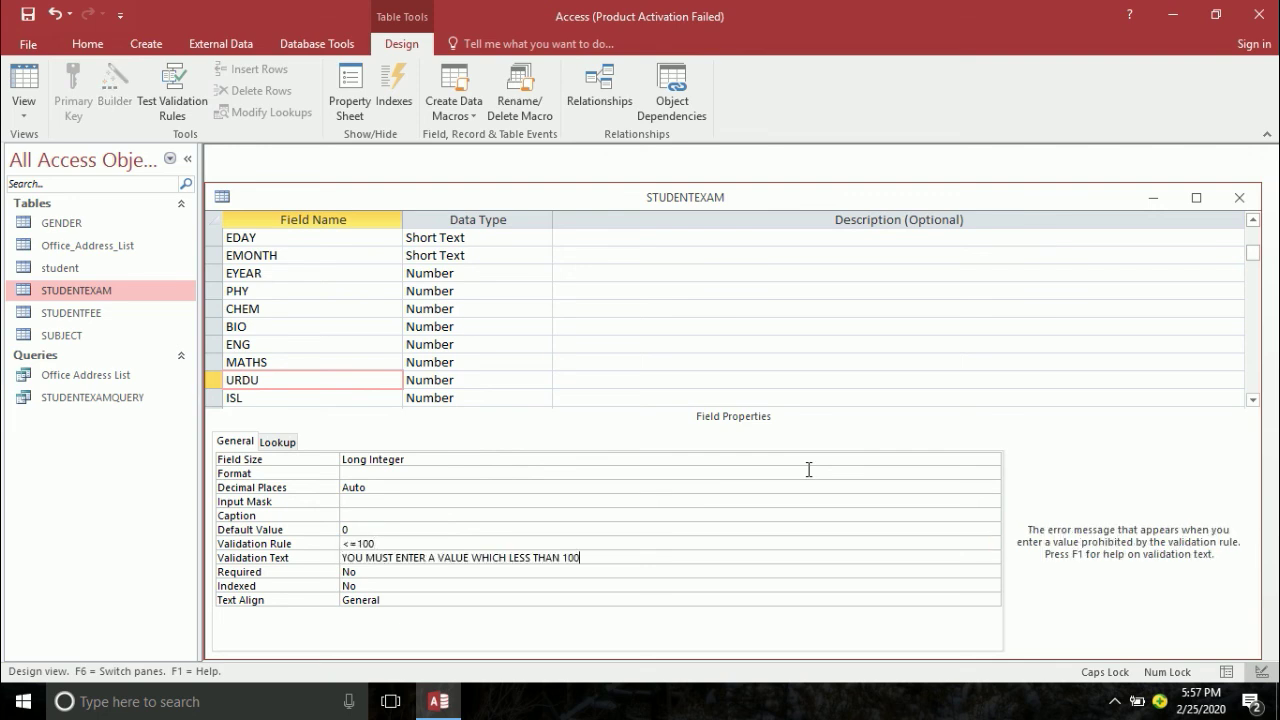
- Set ISL's validation rule to <=100 with the same warning text
{"action": "left_click", "coordinate": [290, 397]}
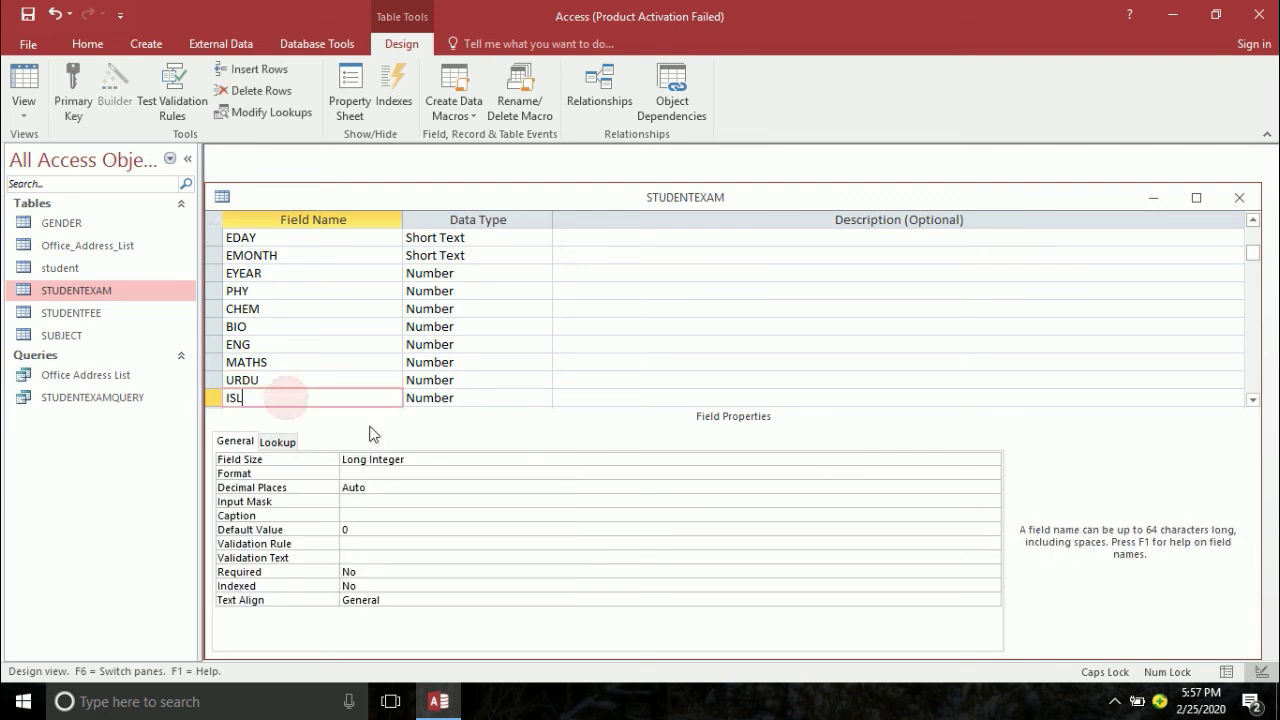
{"action": "left_click", "coordinate": [350, 543]}
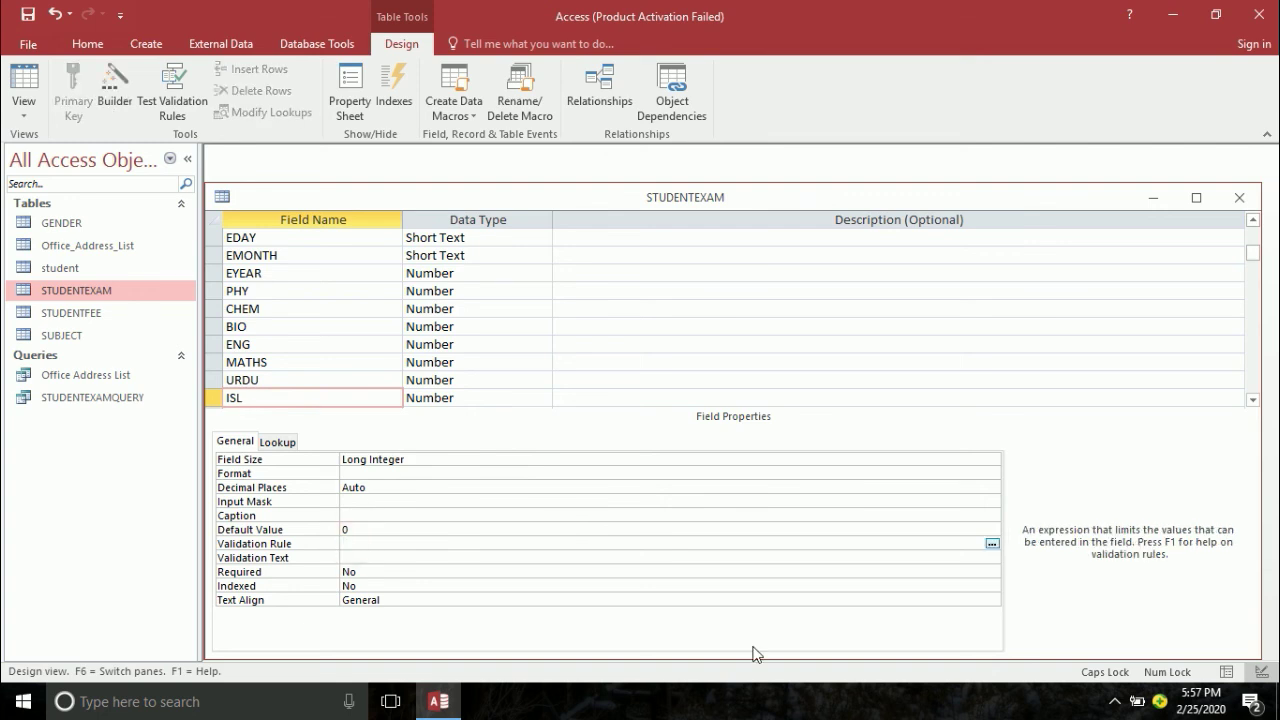
{"action": "type", "text": "<=100"}
{"action": "key", "text": "Return"}
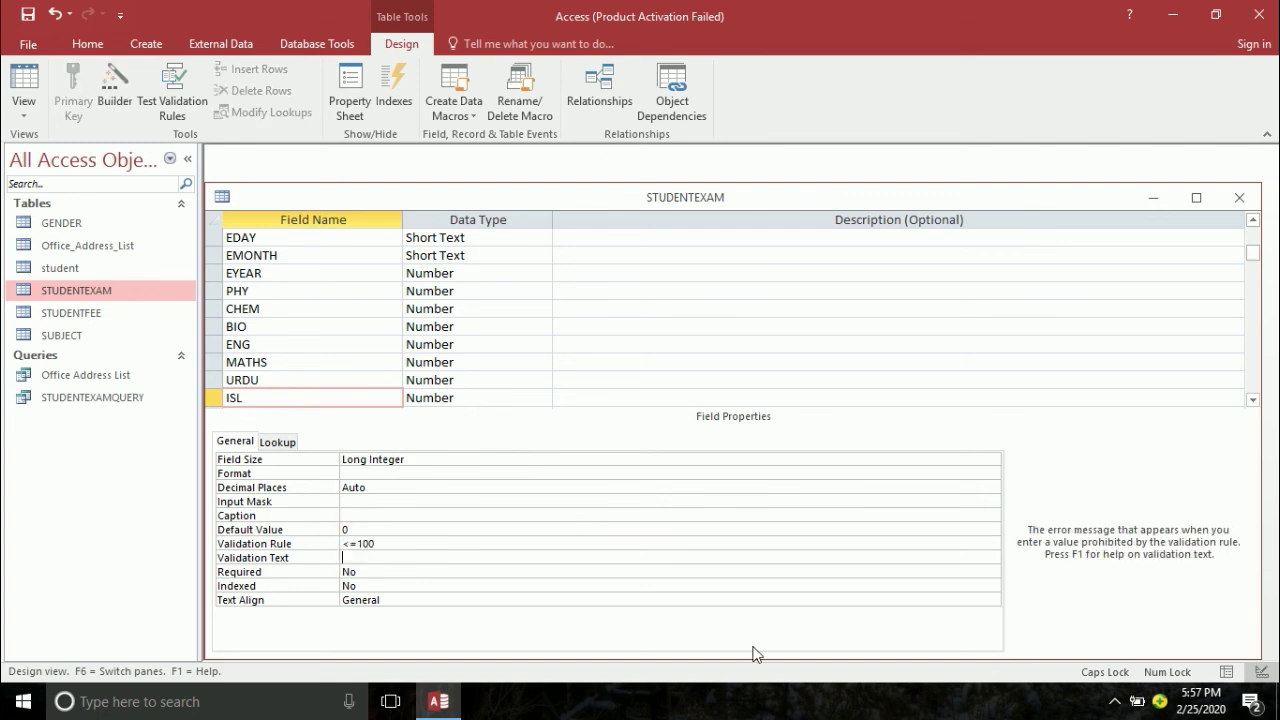
{"action": "type", "text": "YOU MUST ENTER A VALUE WHICH LESS THAN 100"}
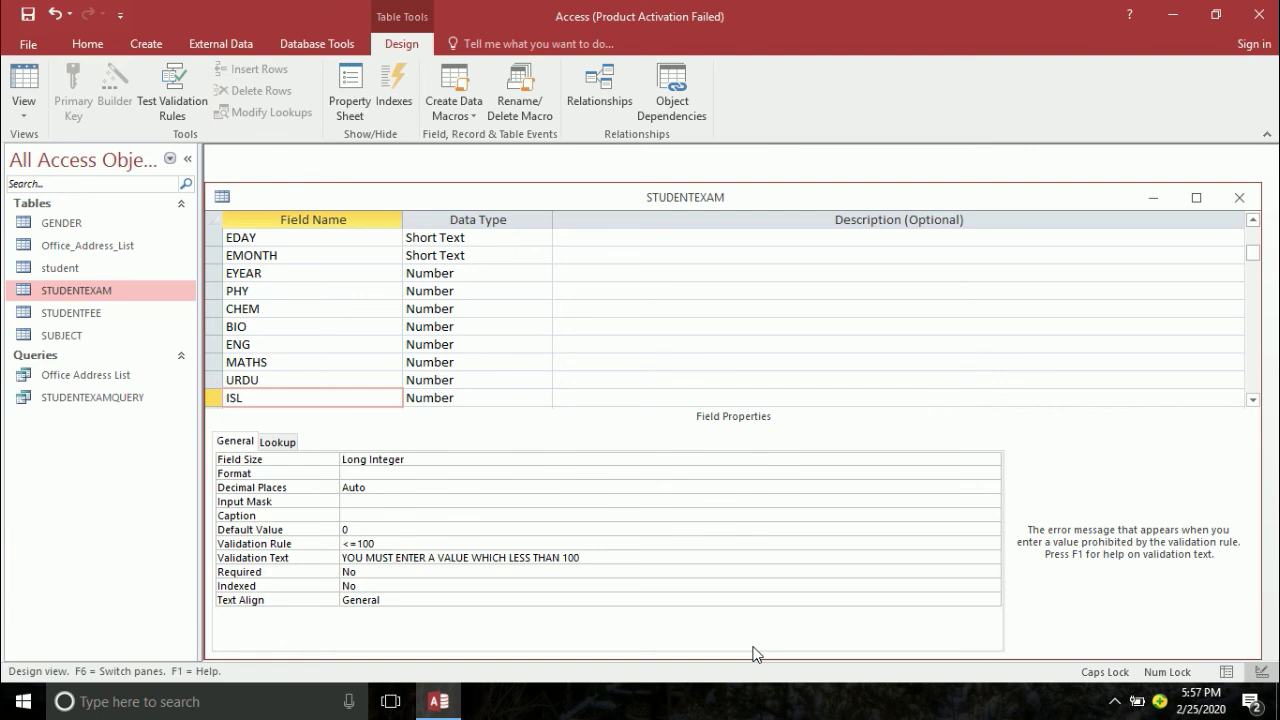
{"action": "key", "text": "Return"}
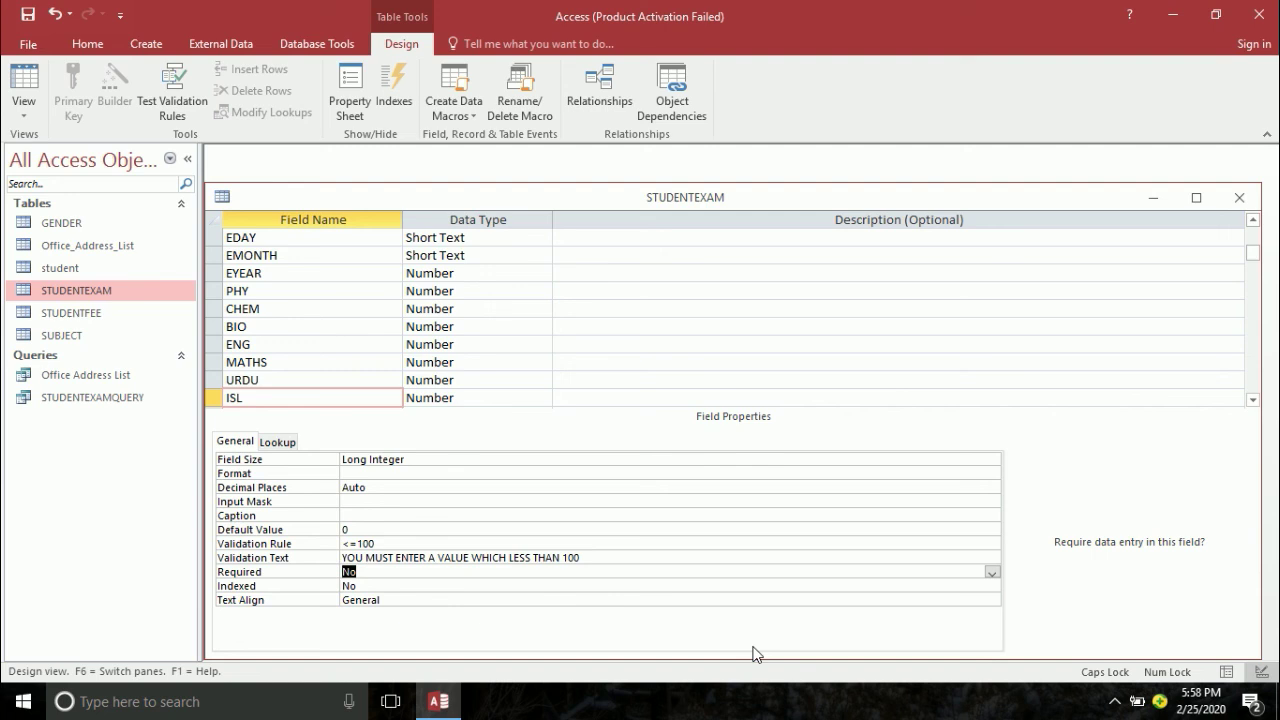
- Add a PS field with validation rule <=100 and the pasted warning message
{"action": "left_click", "coordinate": [259, 398]}
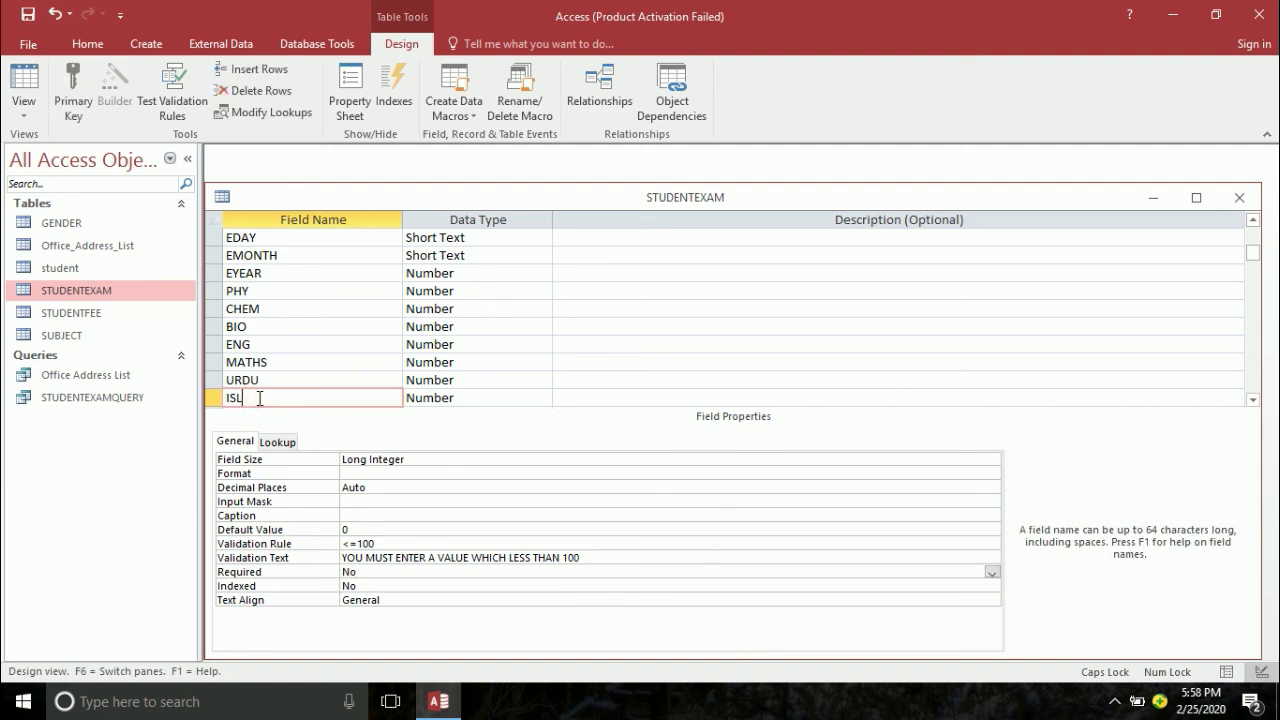
{"action": "key", "text": "Tab"}
{"action": "key", "text": "Tab"}
{"action": "key", "text": "Tab"}
{"action": "type", "text": "PS"}
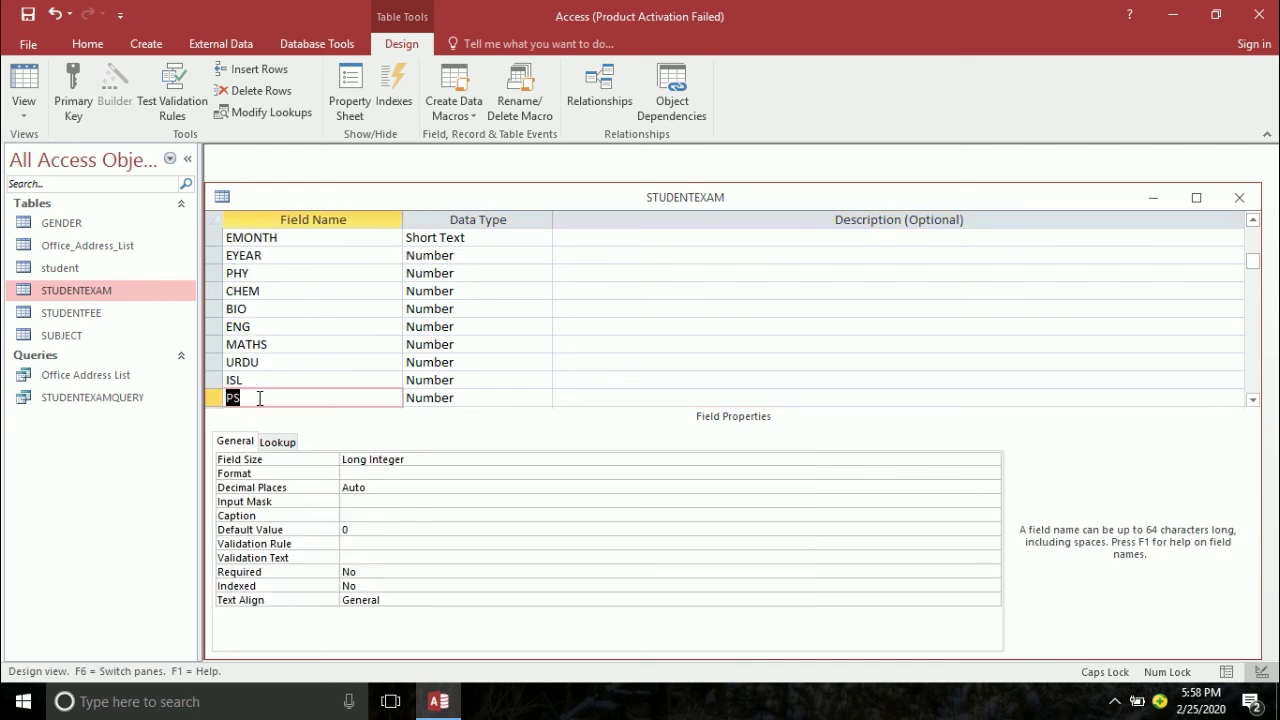
{"action": "left_click", "coordinate": [379, 548]}
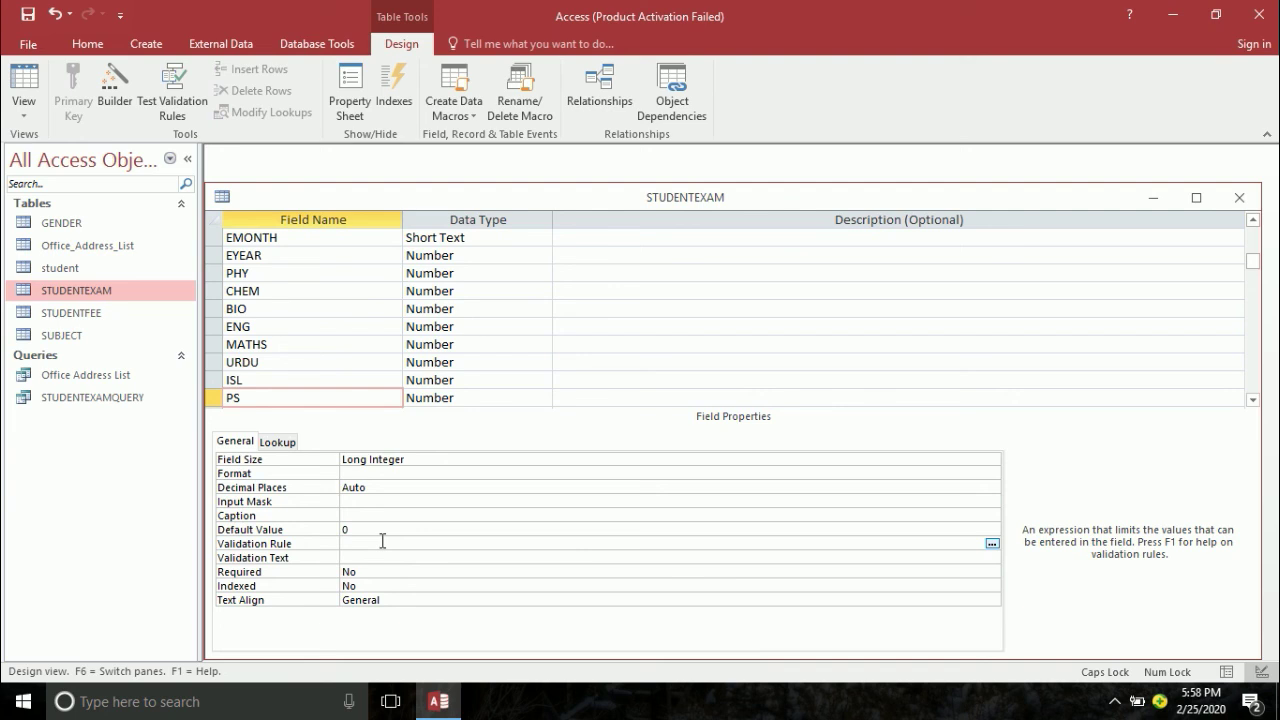
{"action": "left_click", "coordinate": [382, 541]}
{"action": "type", "text": "<=100"}
{"action": "key", "text": "Return"}
{"action": "type", "text": "YOU MUST ENTER A VALUE WHICH LESS THAN 100"}
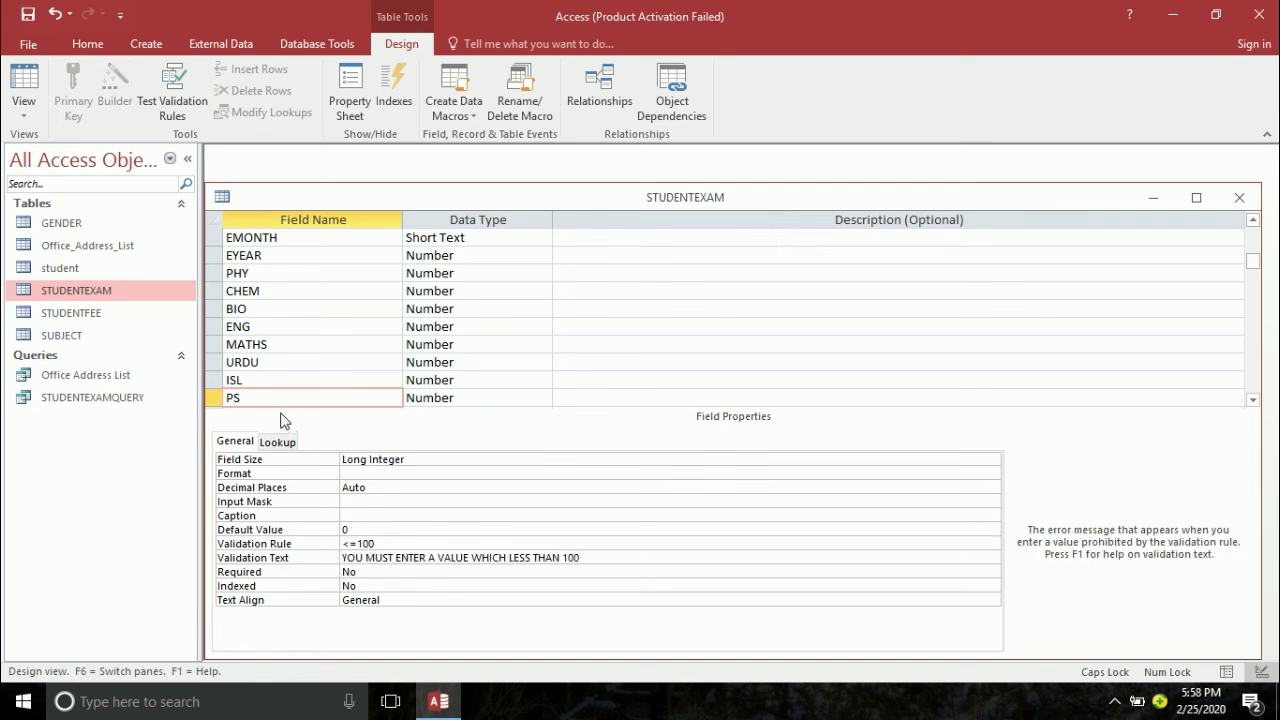
{"action": "left_click", "coordinate": [287, 399]}
{"action": "key", "text": "Down"}
{"action": "key", "text": "Down"}
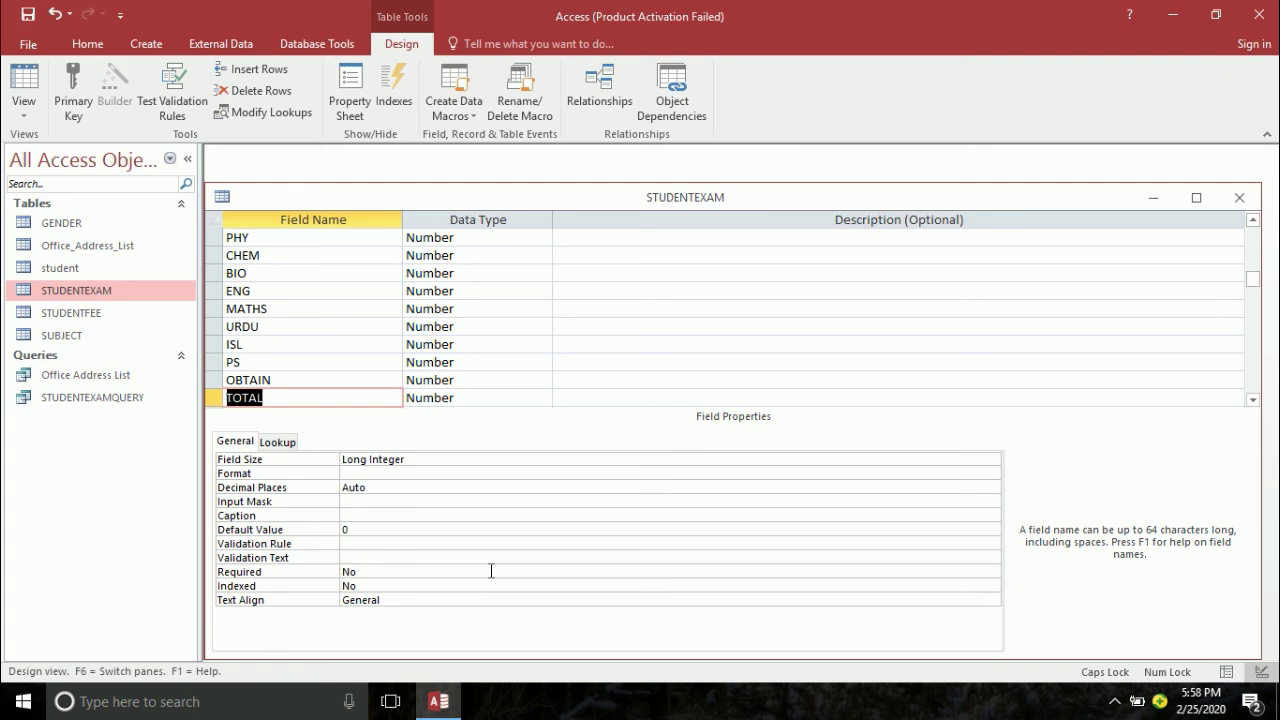
- Change TOTAL's default value from 0 to 850
{"action": "left_click", "coordinate": [455, 528]}
{"action": "key", "text": "BackSpace"}
{"action": "type", "text": "850"}
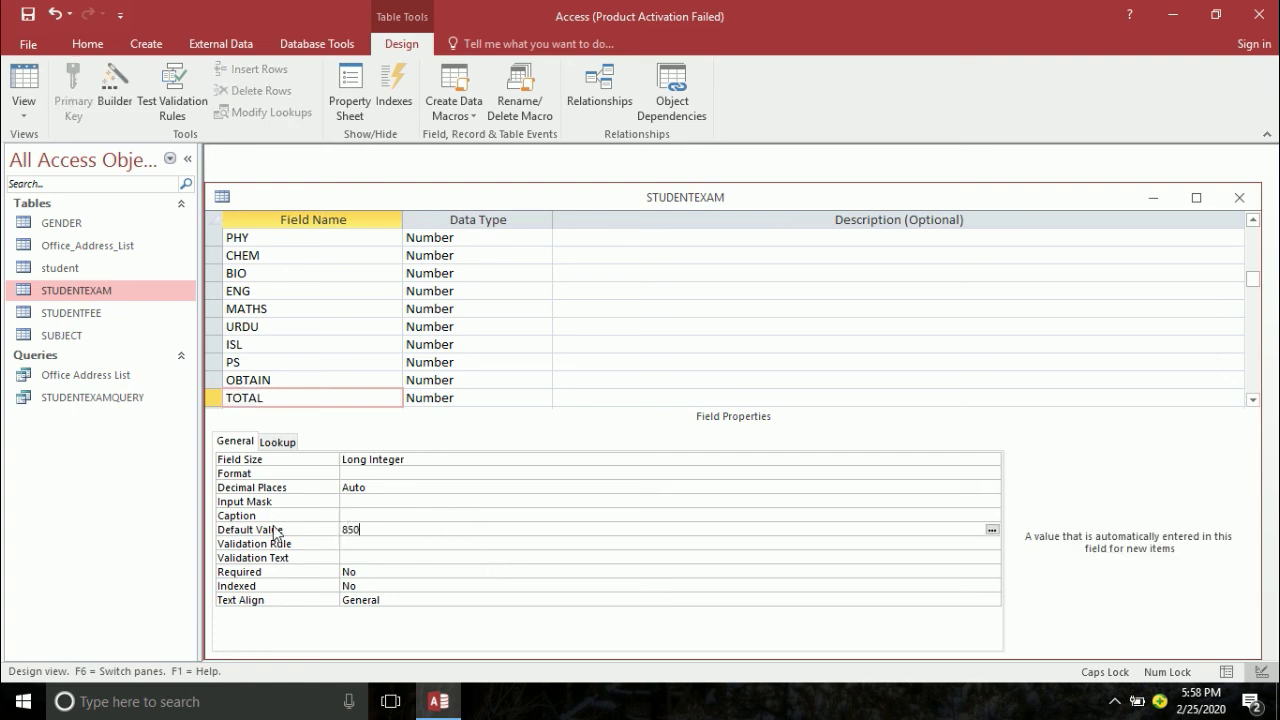
{"action": "key", "text": "Return"}
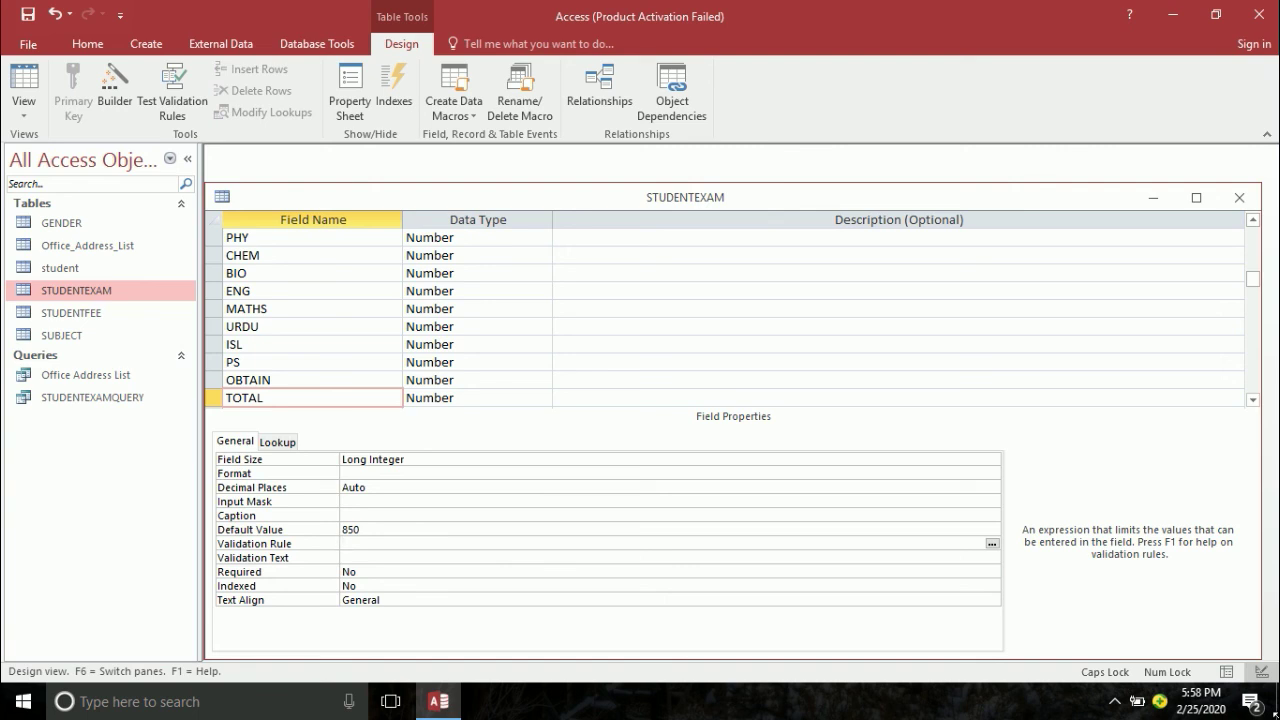
- Save the table design, accept the data integrity check, close it and reopen STUDENTEXAMQUERY
{"action": "key", "text": "ctrl+s"}
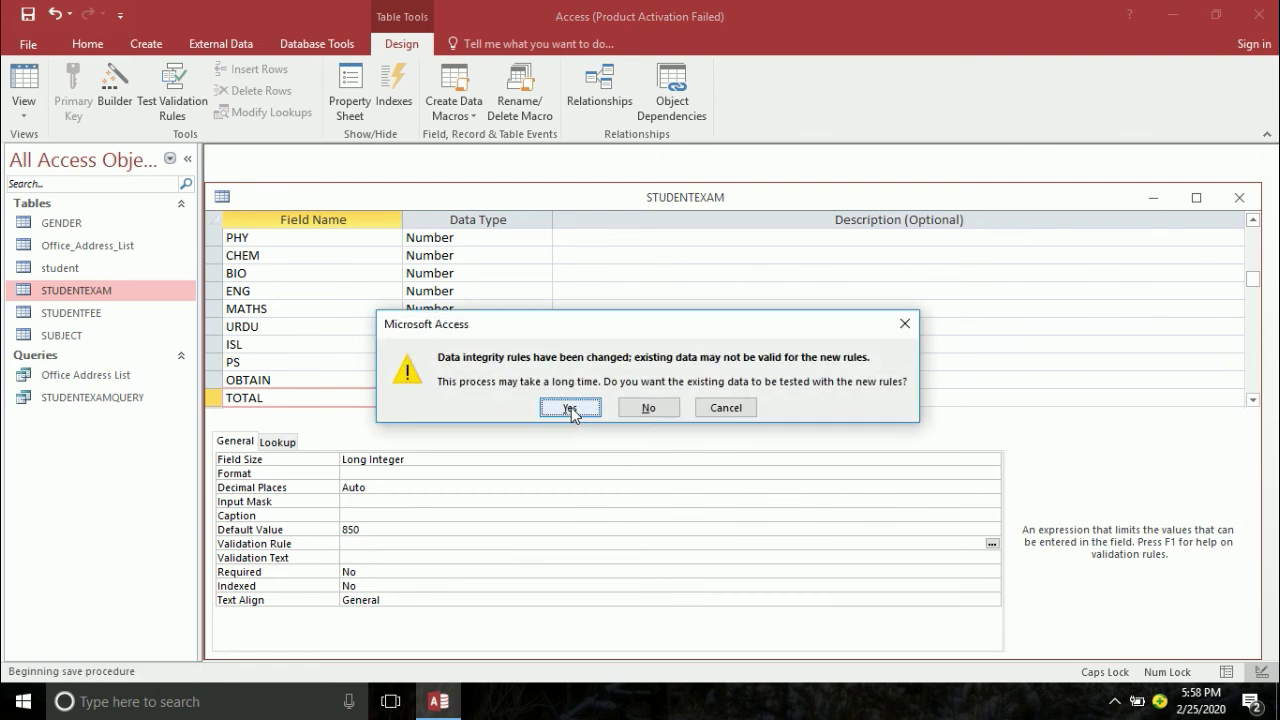
{"action": "left_click", "coordinate": [569, 408]}
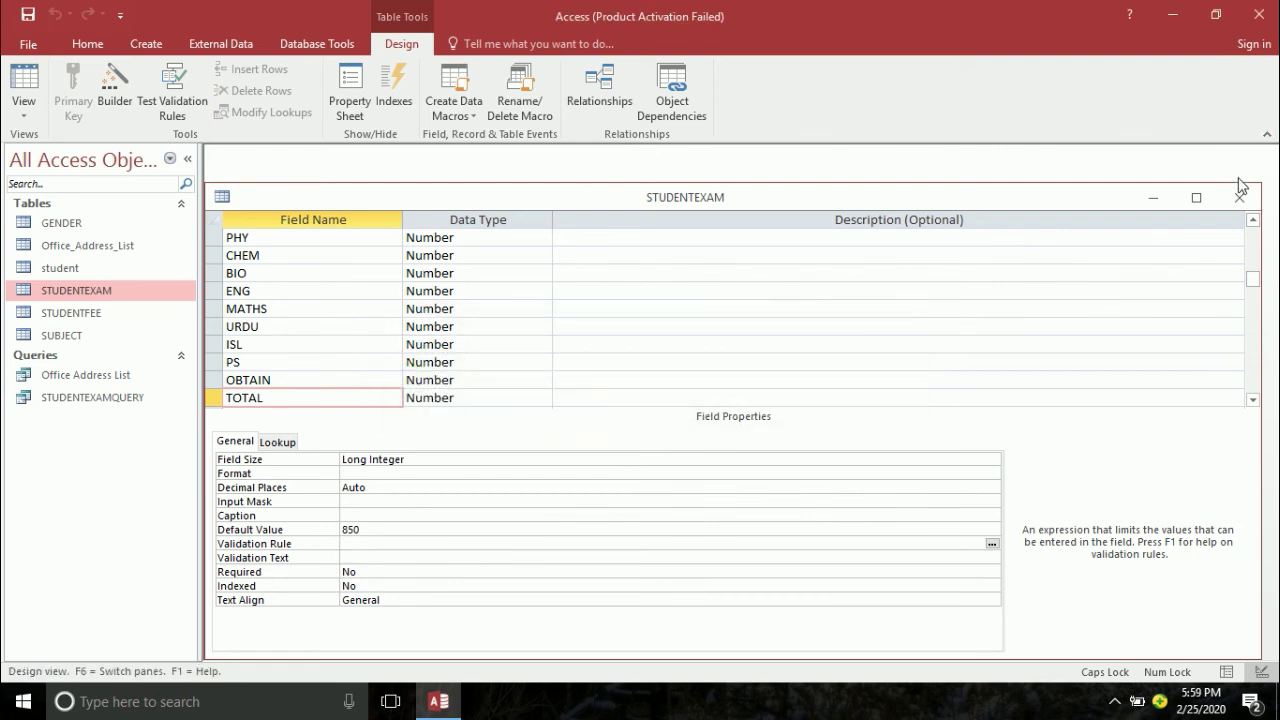
{"action": "left_click", "coordinate": [1239, 198]}
{"action": "double_click", "coordinate": [62, 399]}
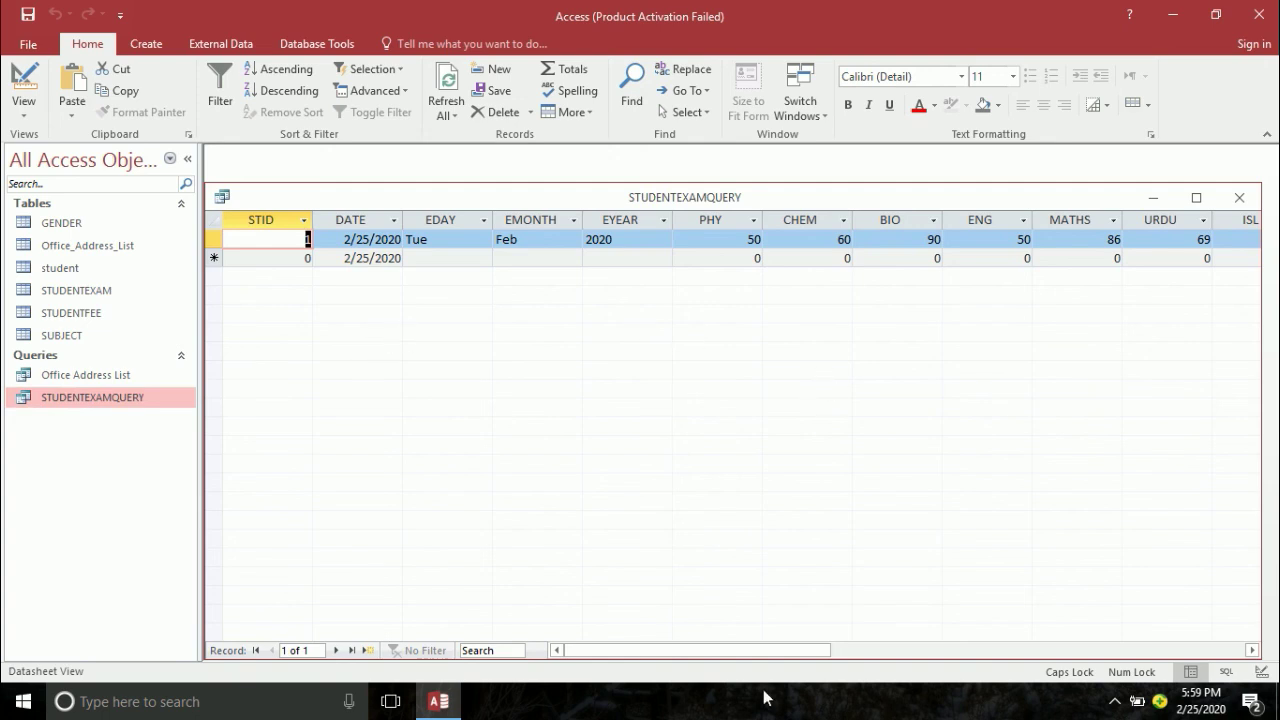
- Enter 850 as the first record's TOTAL
{"action": "left_click_drag", "start_coordinate": [764, 651], "coordinate": [923, 631]}
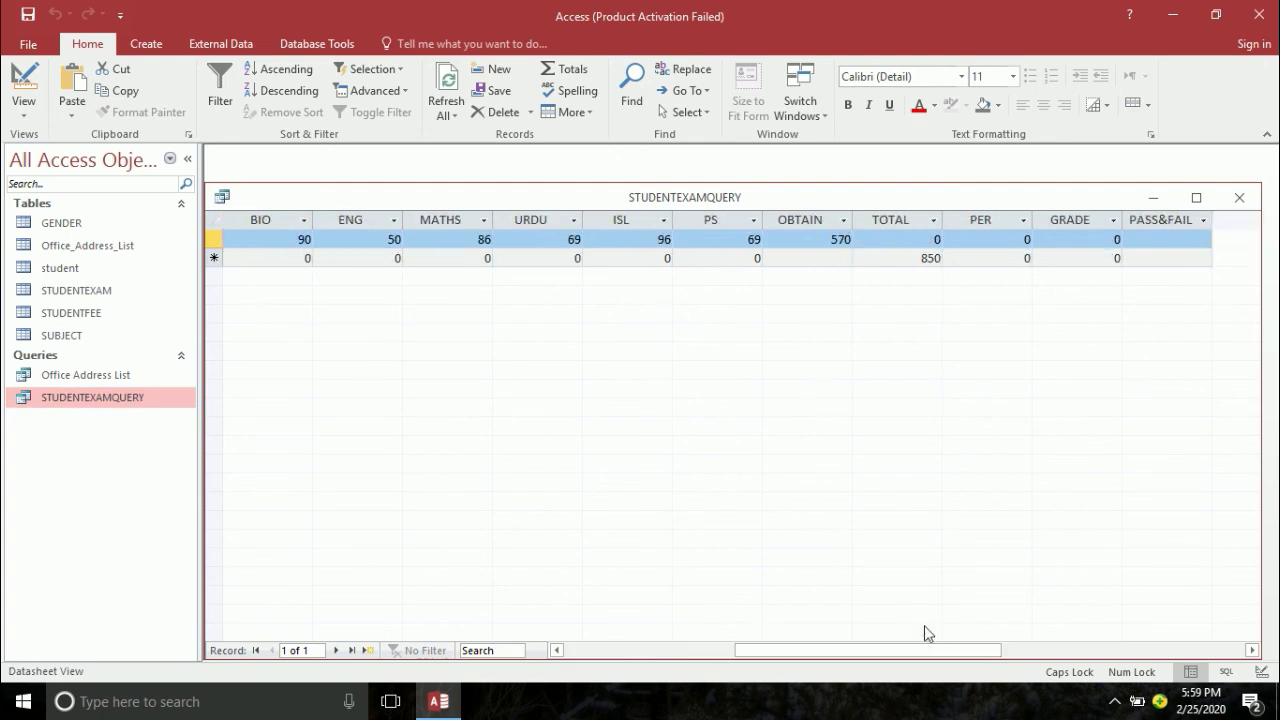
{"action": "double_click", "coordinate": [934, 239]}
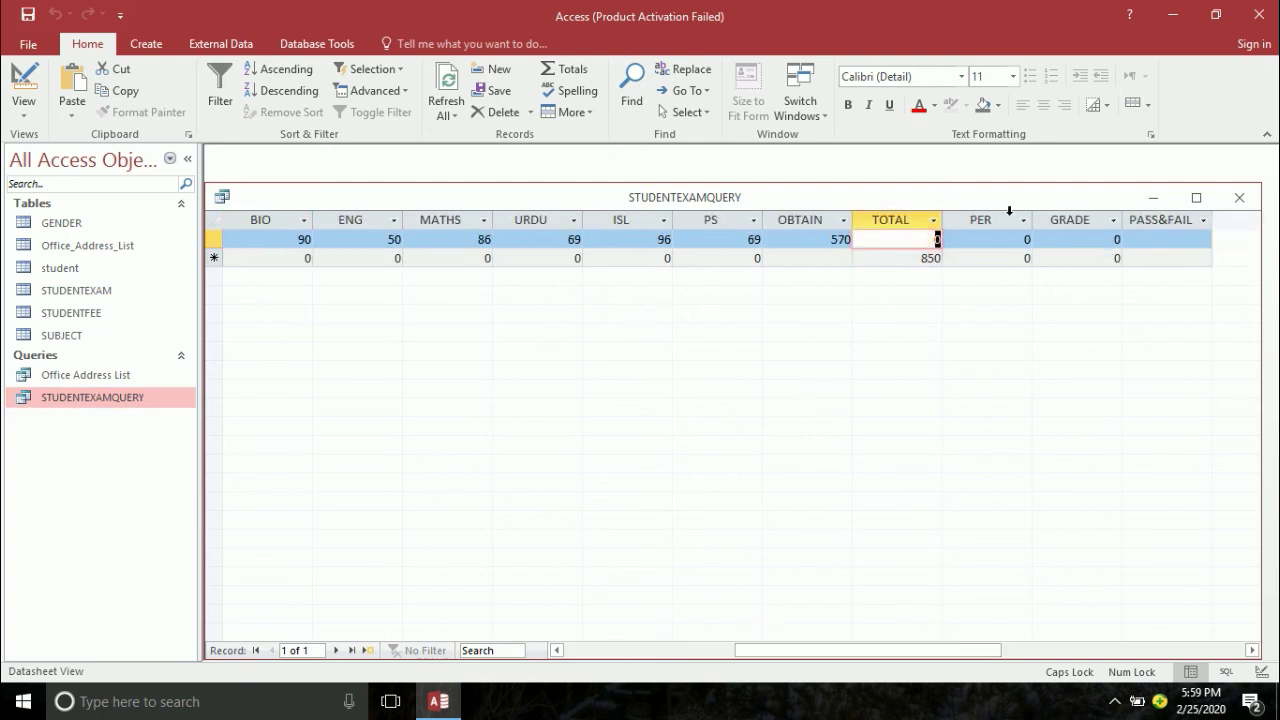
{"action": "type", "text": "850"}
{"action": "key", "text": "Tab"}
{"action": "key", "text": "Tab"}
{"action": "key", "text": "Tab"}
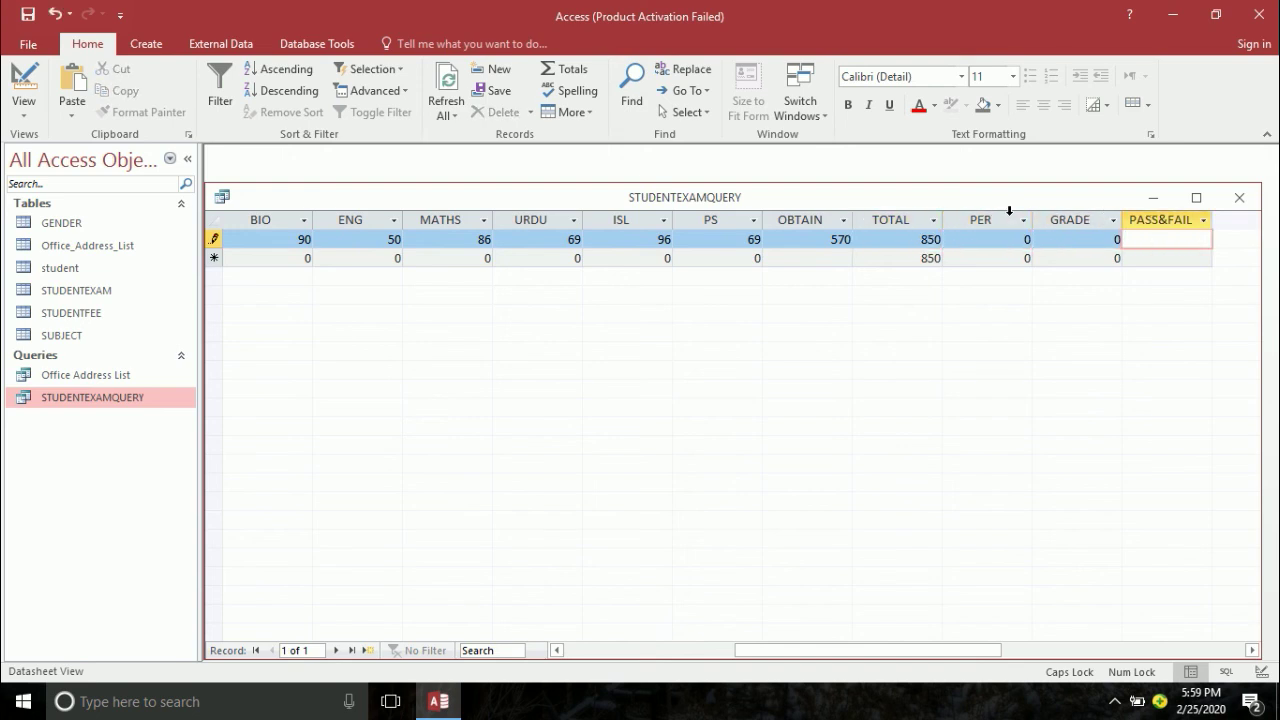
{"action": "key", "text": "Tab"}
{"action": "key", "text": "Tab"}
{"action": "key", "text": "Tab"}
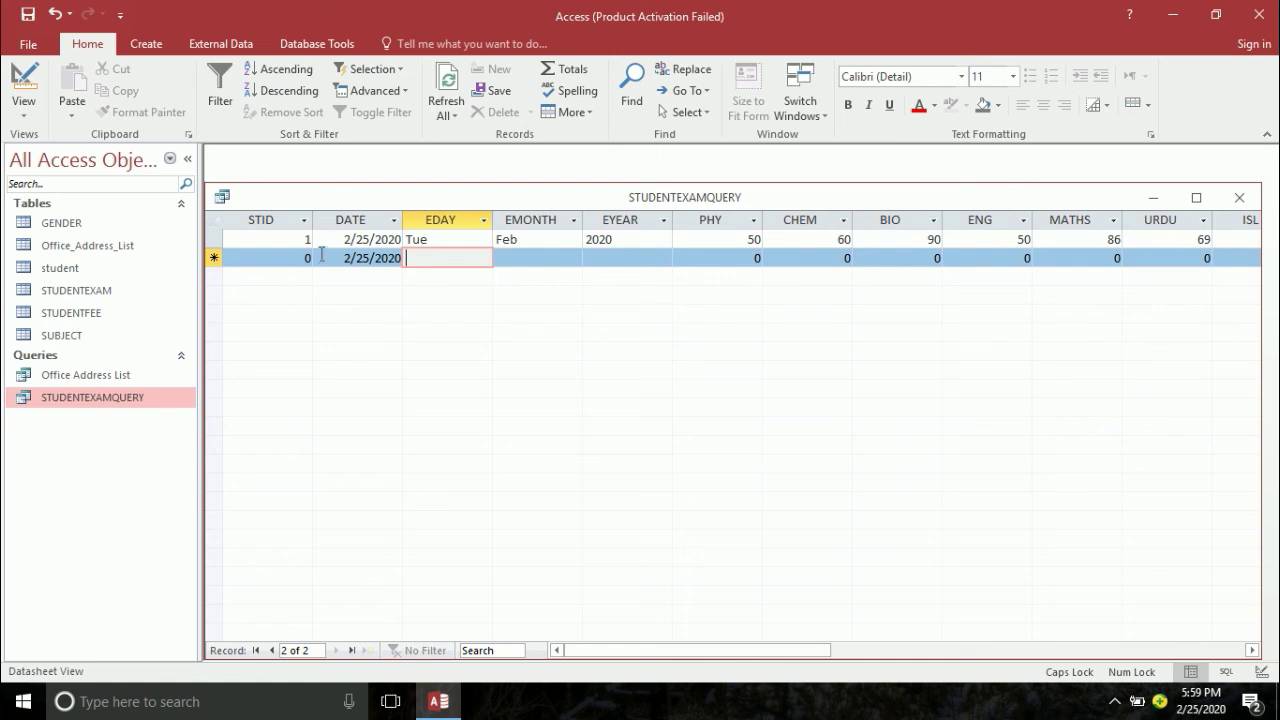
- Start a second record dated 2/25/2020 after testing a rejected future date, then enter PHY 650
{"action": "left_click", "coordinate": [353, 262]}
{"action": "left_click", "coordinate": [411, 258]}
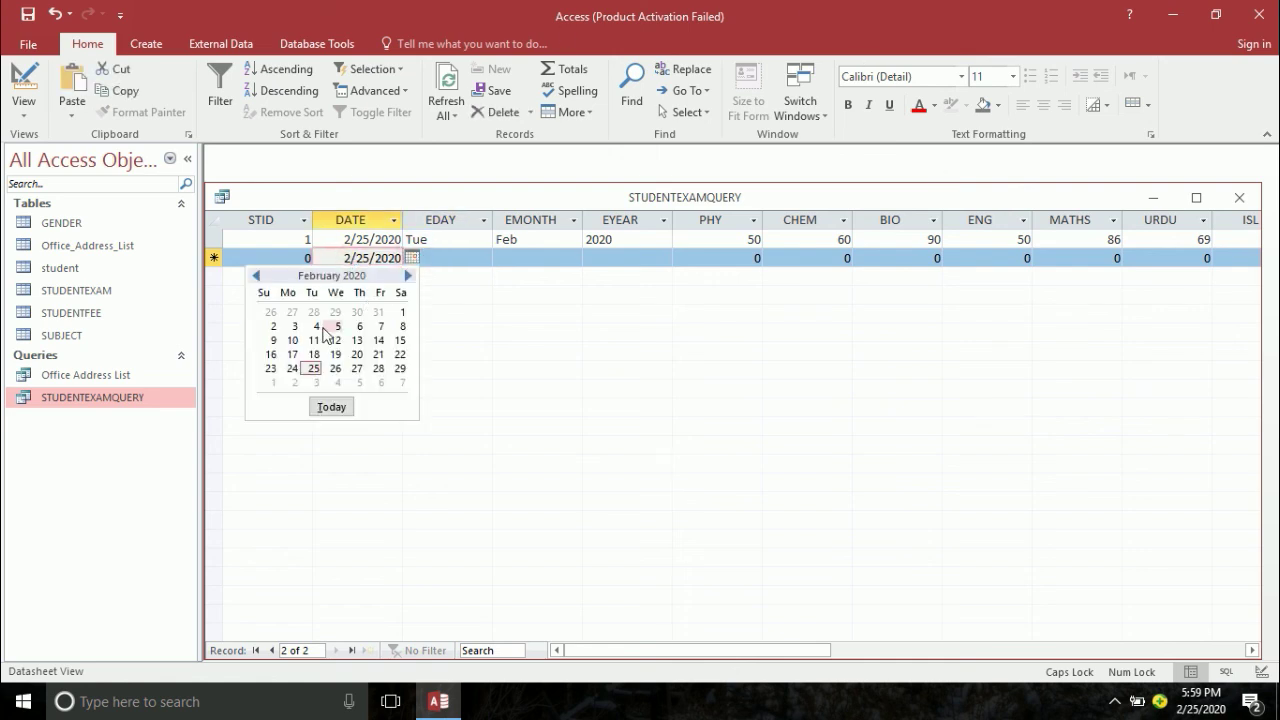
{"action": "left_click", "coordinate": [312, 369]}
{"action": "key", "text": "Tab"}
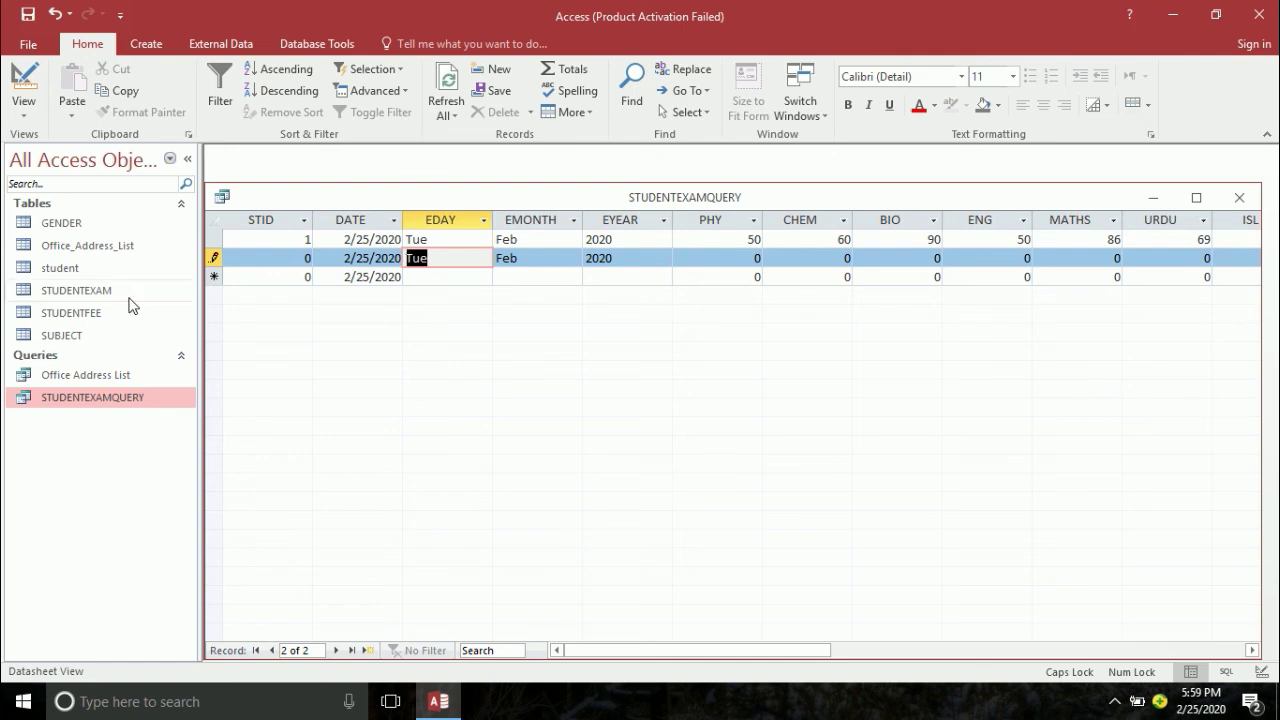
{"action": "left_click", "coordinate": [366, 258]}
{"action": "type", "text": "6"}
{"action": "key", "text": "Tab"}
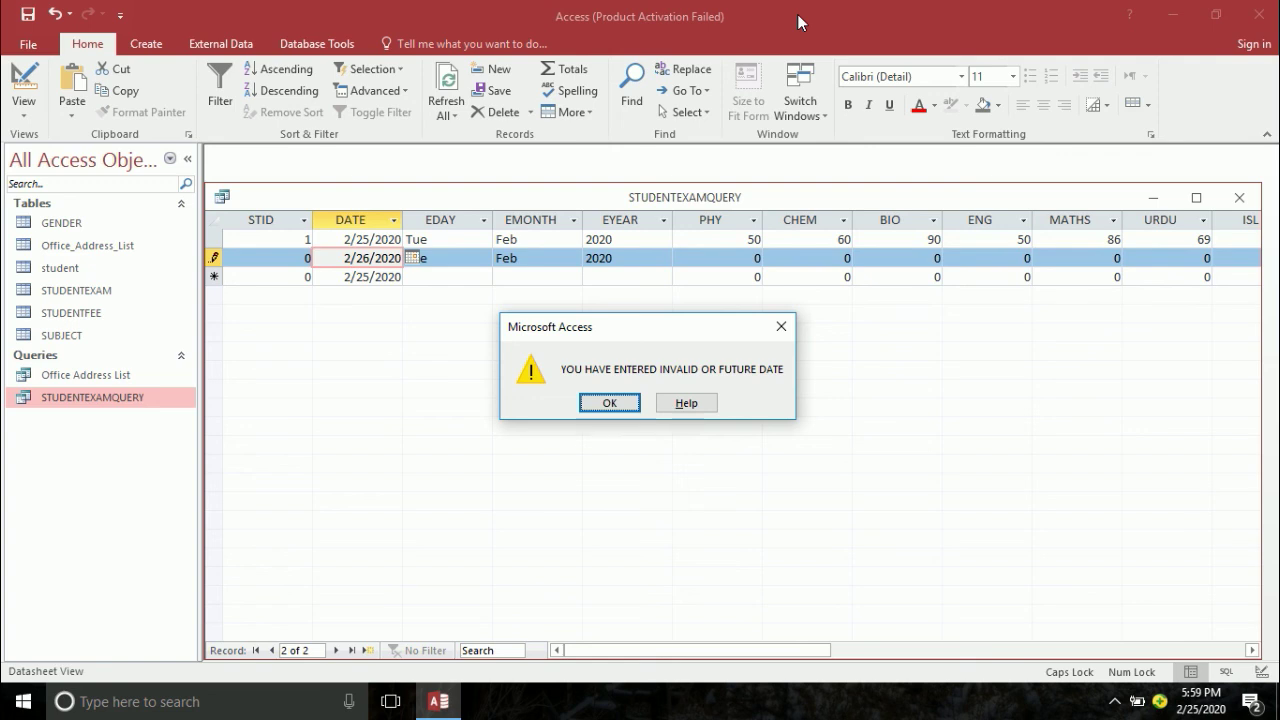
{"action": "key", "text": "Return"}
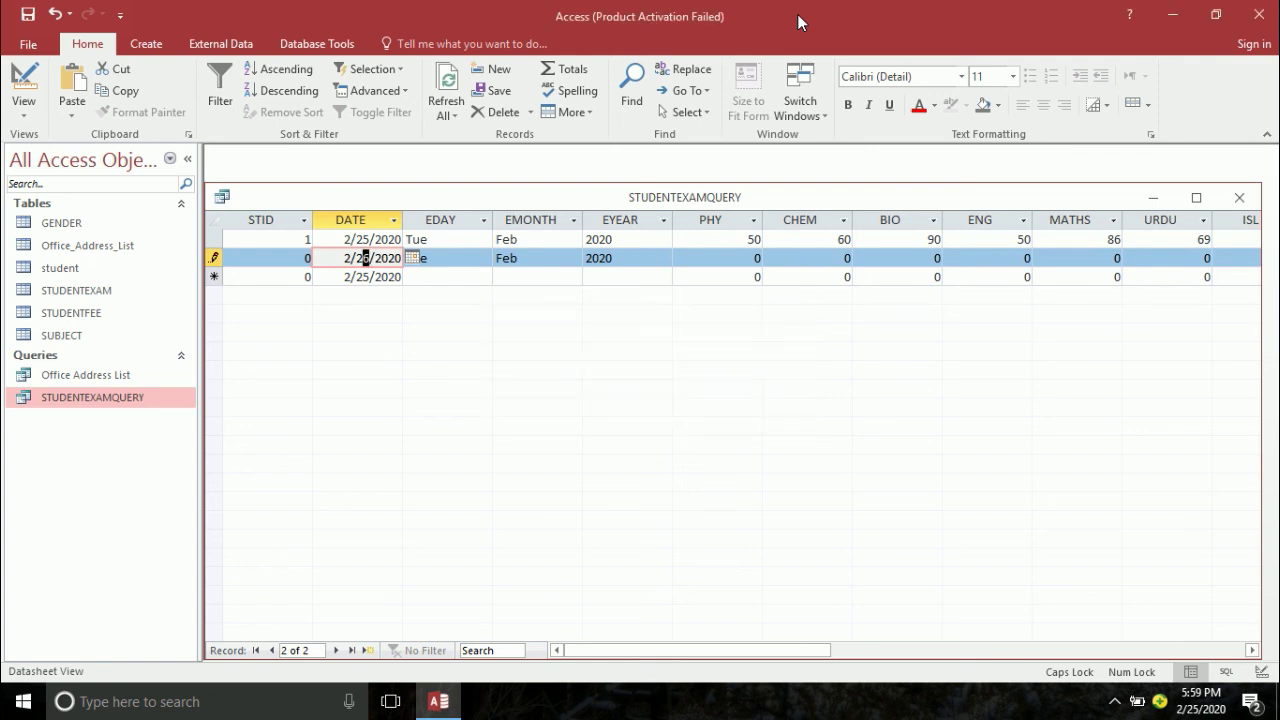
{"action": "key", "text": "Tab"}
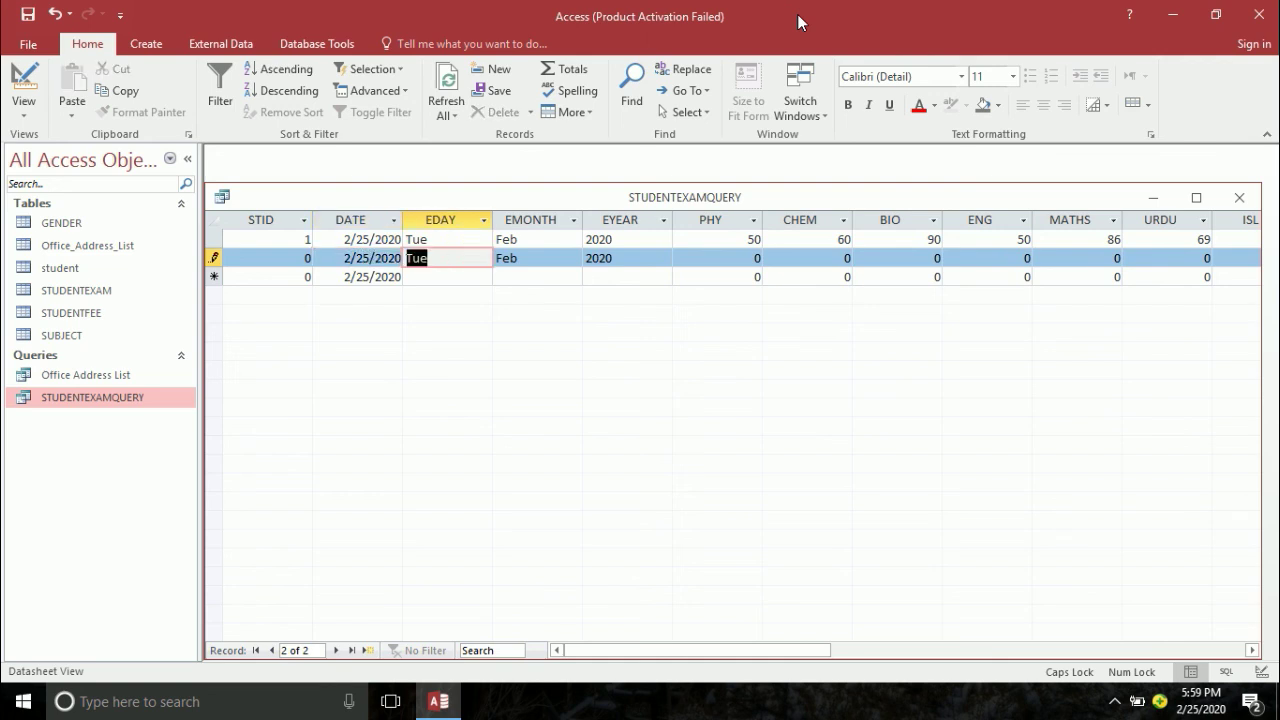
{"action": "key", "text": "Tab"}
{"action": "key", "text": "Tab"}
{"action": "key", "text": "Tab"}
{"action": "type", "text": "65"}
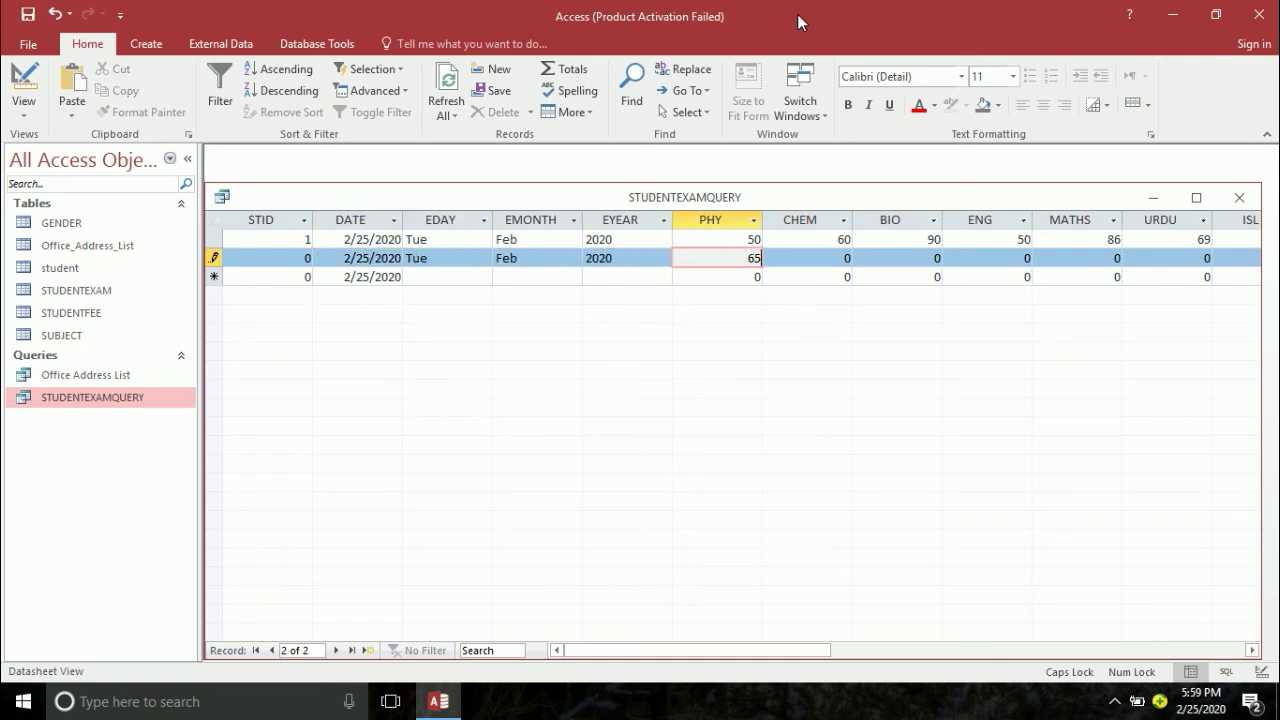
{"action": "type", "text": "0"}
- Correct PHY to 65 after the over-100 warning, then enter CHEM 55, BIO 99, ENG 35, MATHS 25
{"action": "key", "text": "Tab"}
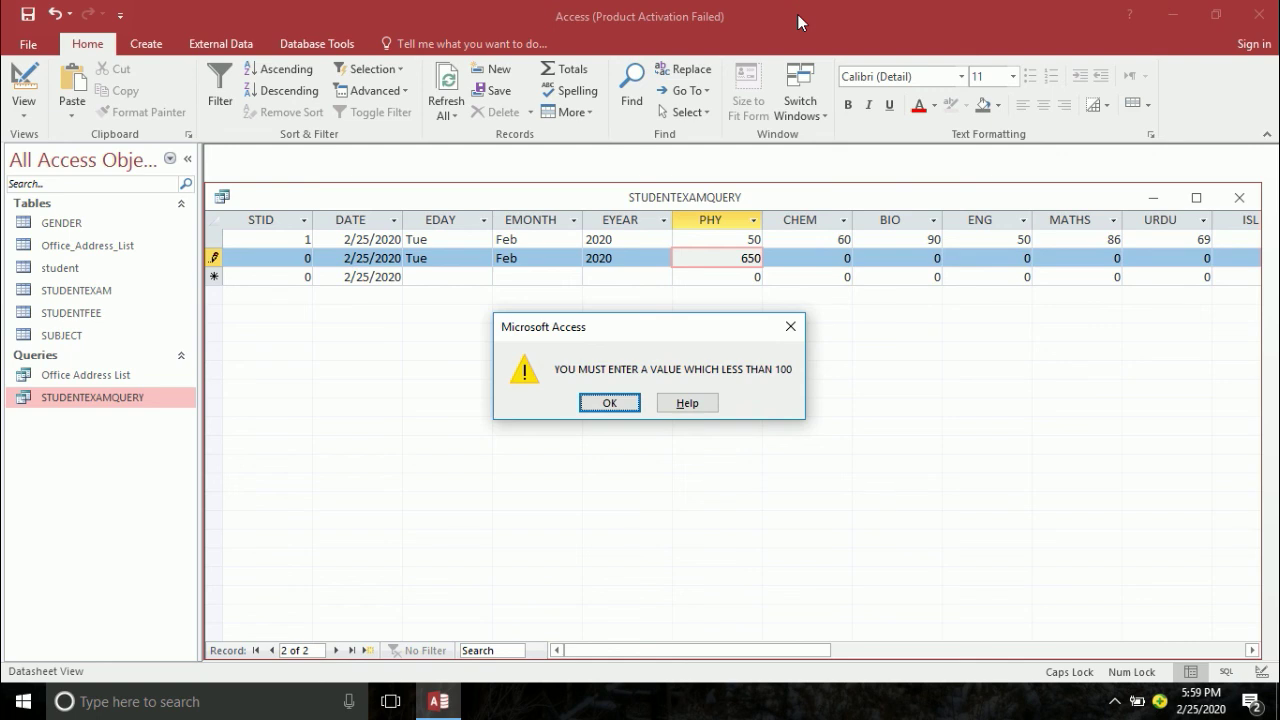
{"action": "key", "text": "Return"}
{"action": "key", "text": "BackSpace"}
{"action": "key", "text": "Tab"}
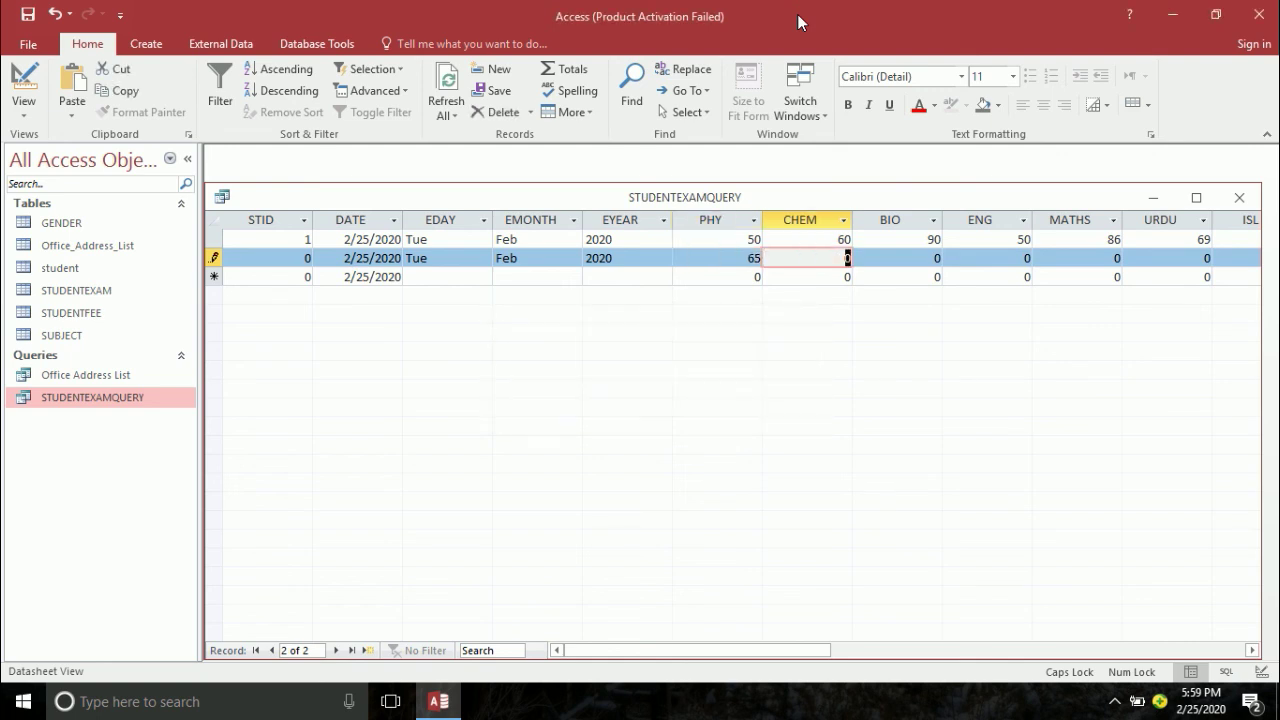
{"action": "type", "text": "55"}
{"action": "key", "text": "Tab"}
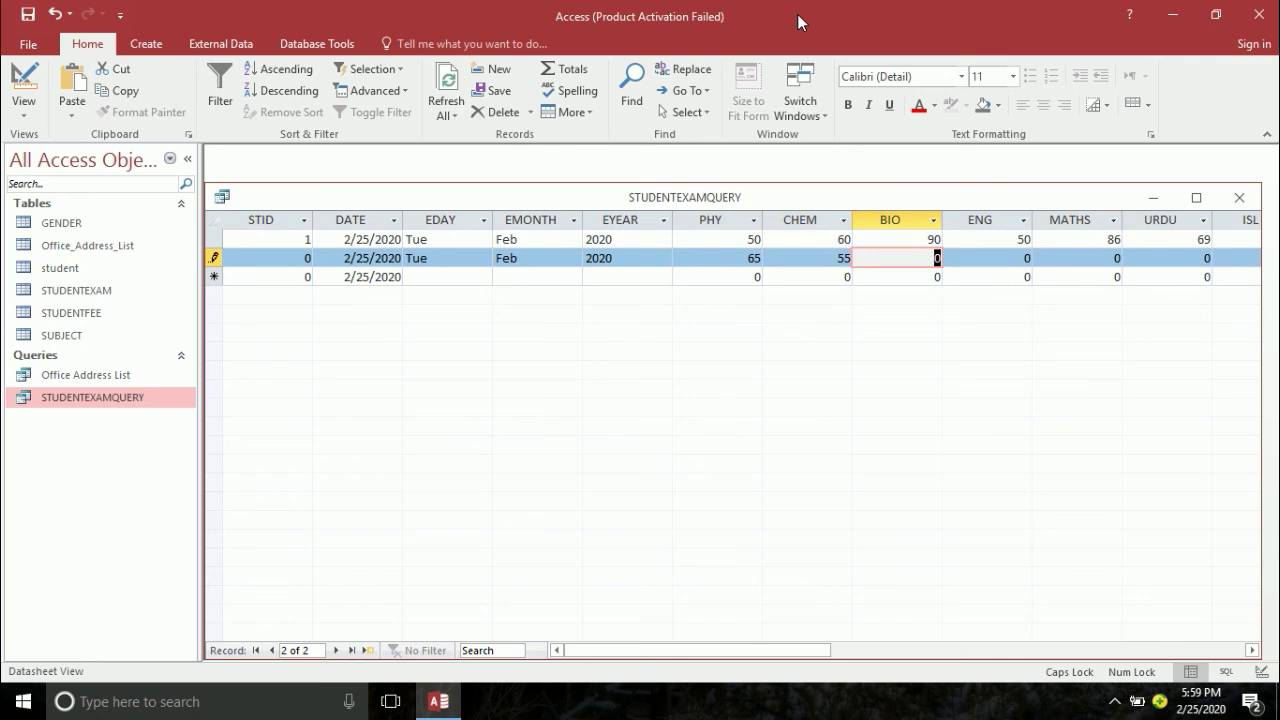
{"action": "type", "text": "99"}
{"action": "key", "text": "Tab"}
{"action": "type", "text": "35"}
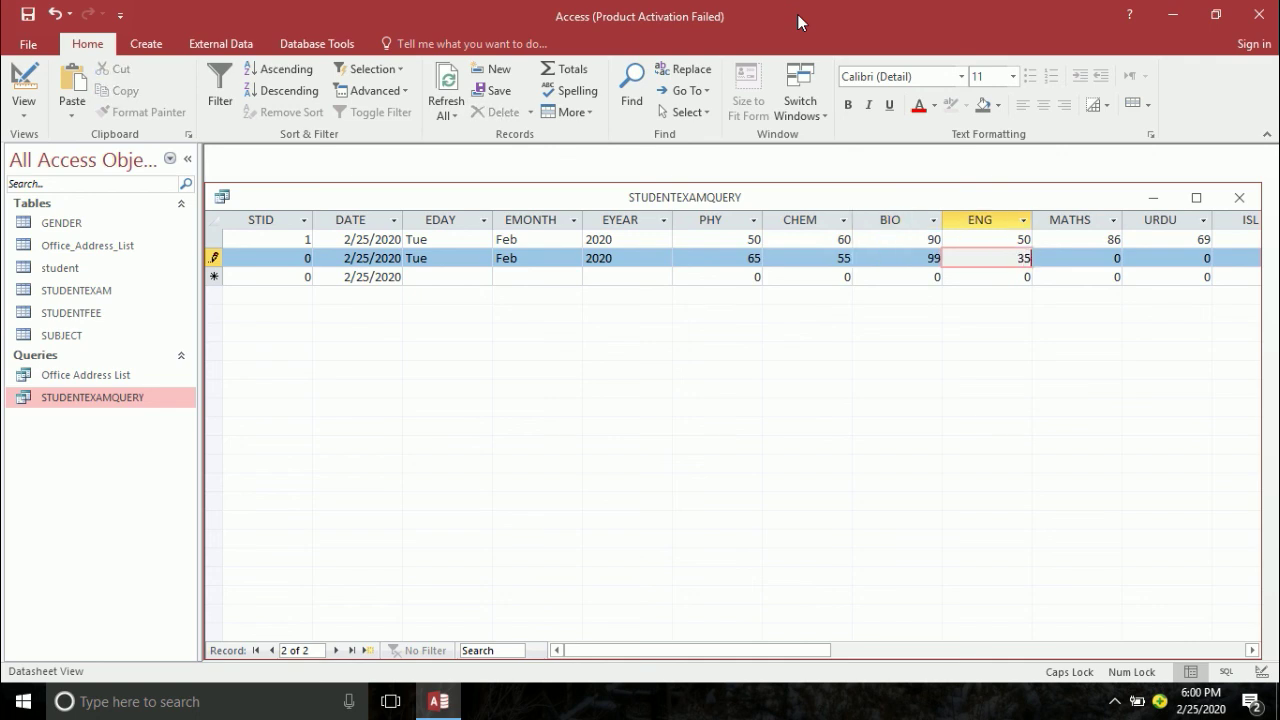
{"action": "key", "text": "Tab"}
{"action": "type", "text": "25"}
{"action": "key", "text": "Tab"}
- Enter URDU 9, ISL 6 and PS 68, moving past OBTAIN and TOTAL to PER
{"action": "type", "text": "9"}
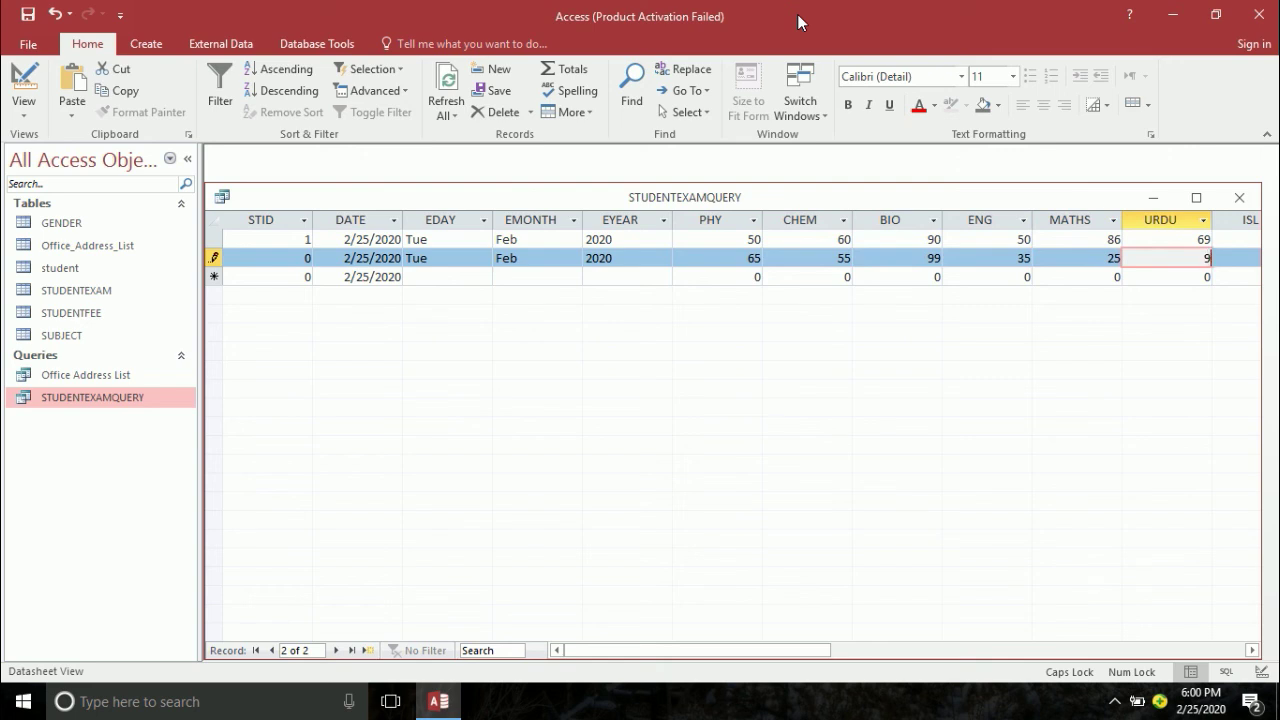
{"action": "key", "text": "Tab"}
{"action": "type", "text": "6"}
{"action": "key", "text": "Tab"}
{"action": "type", "text": "6"}
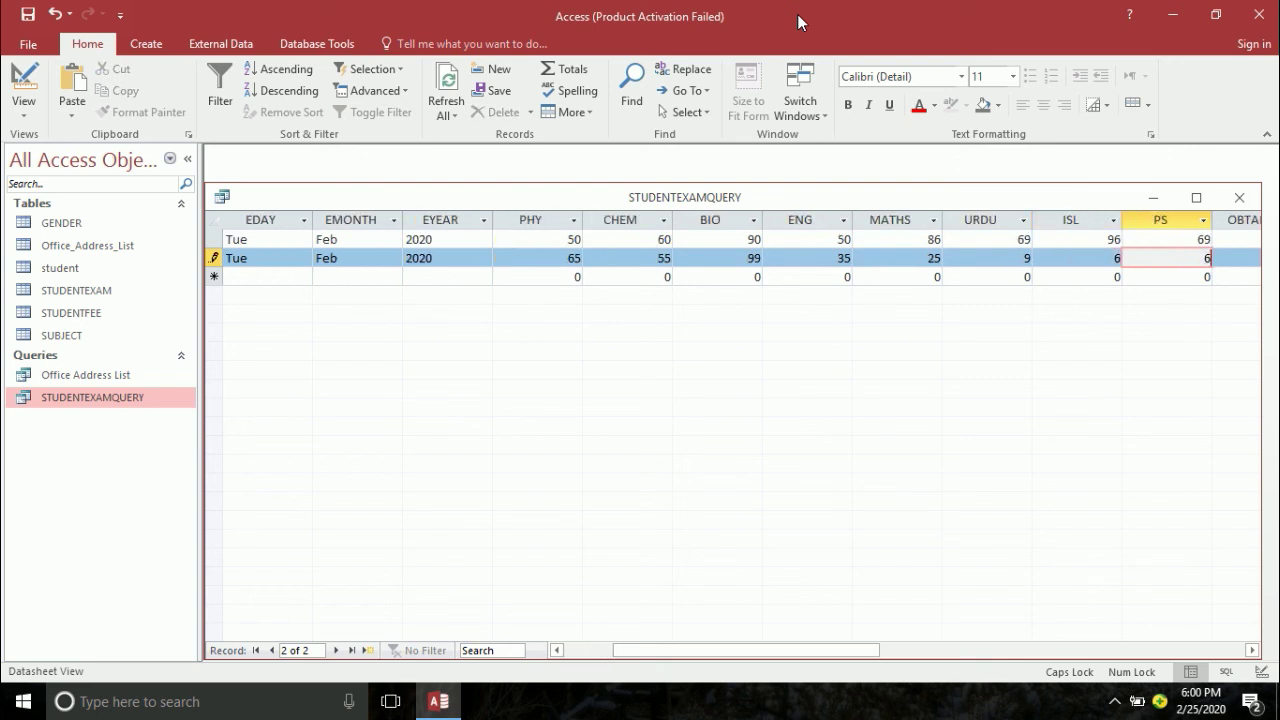
{"action": "type", "text": "8"}
{"action": "key", "text": "Tab"}
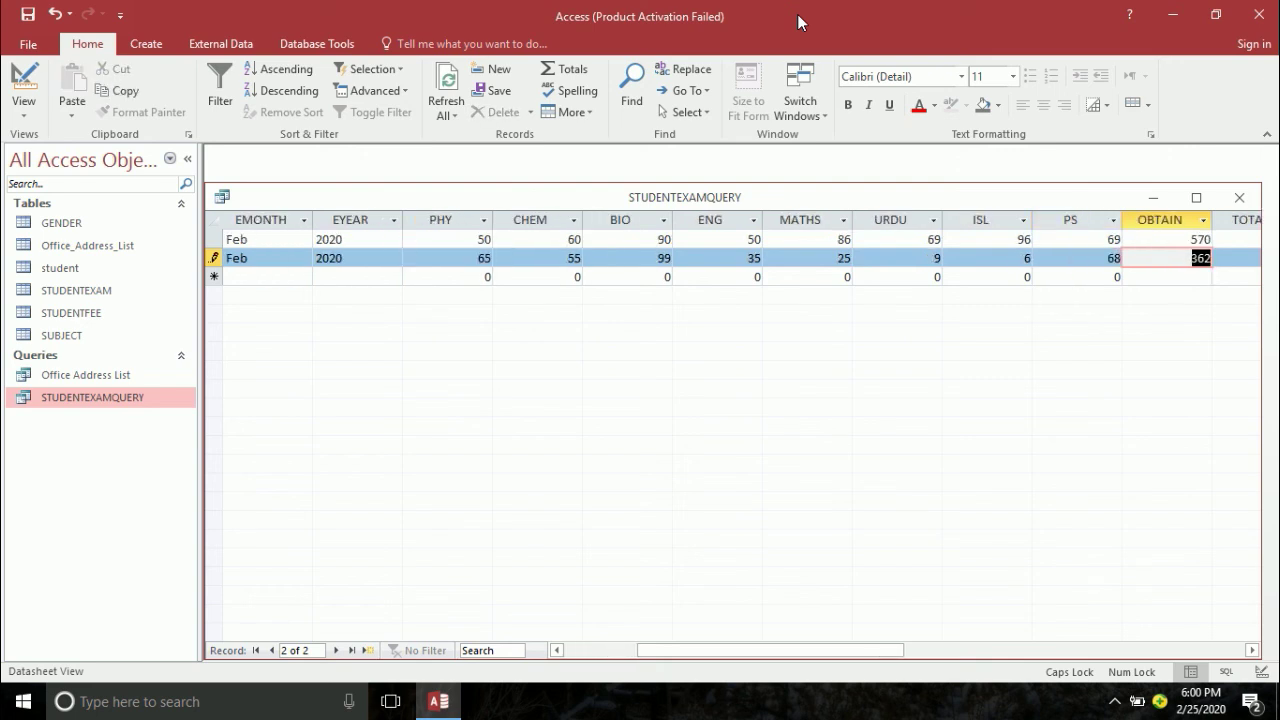
{"action": "key", "text": "Tab"}
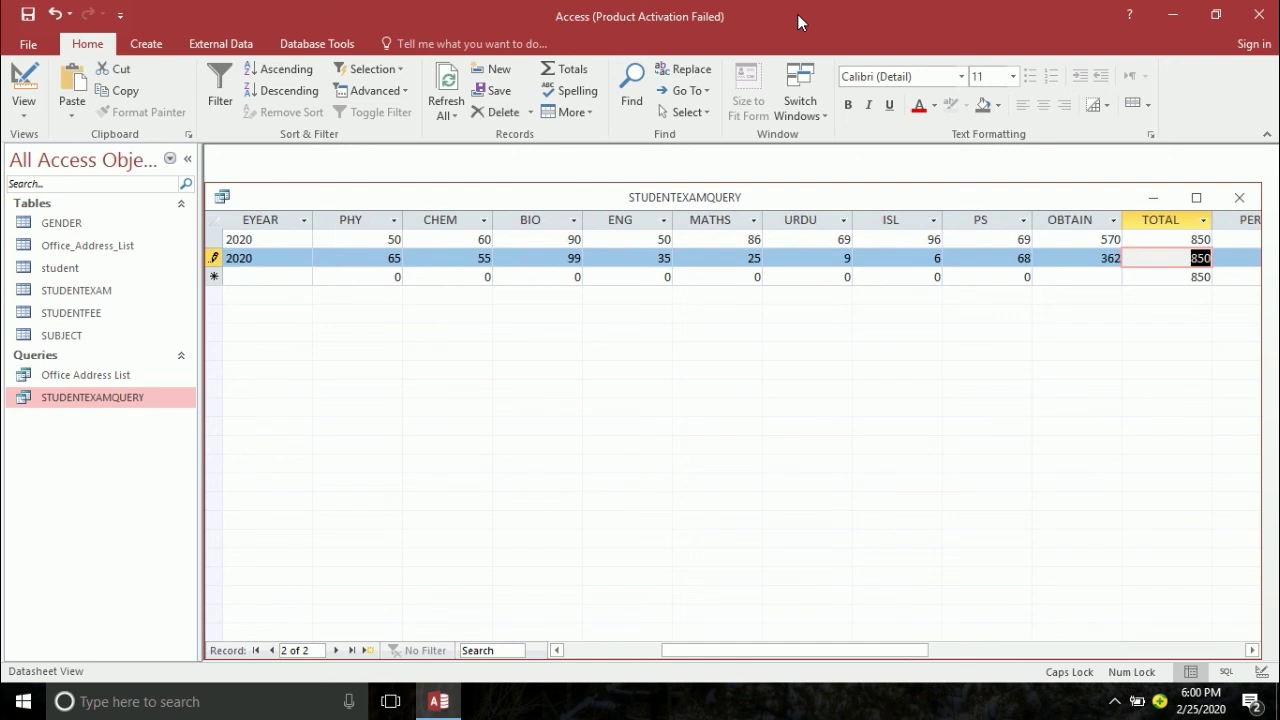
{"action": "key", "text": "Tab"}
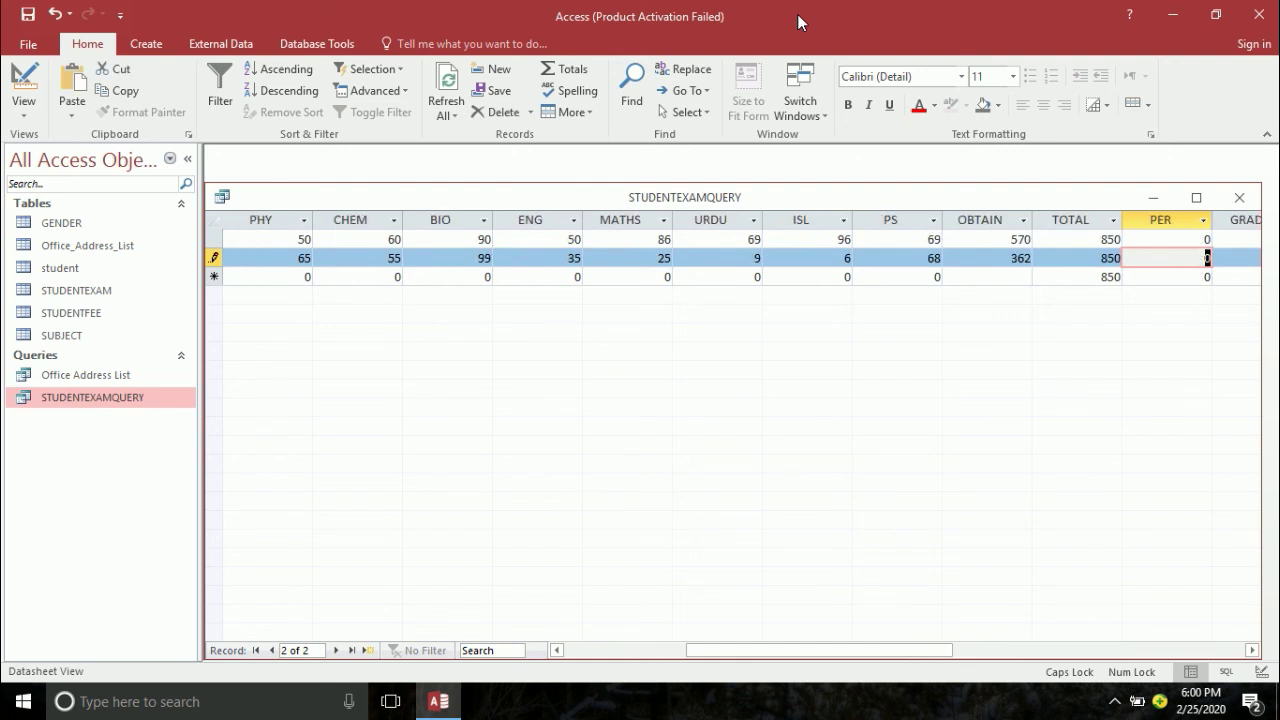
- Dismiss the related-record error, enter STID 1 for the second record and commit it
{"action": "left_click", "coordinate": [23, 90]}
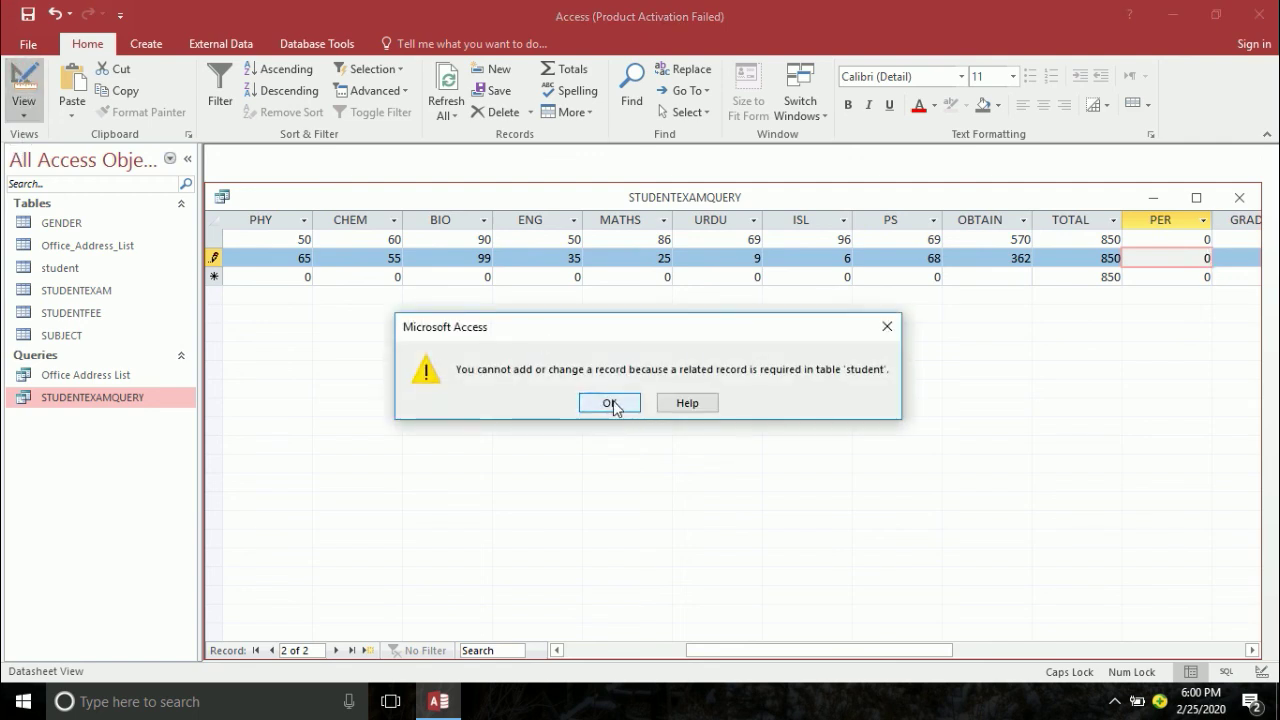
{"action": "left_click", "coordinate": [887, 326]}
{"action": "left_click", "coordinate": [259, 259]}
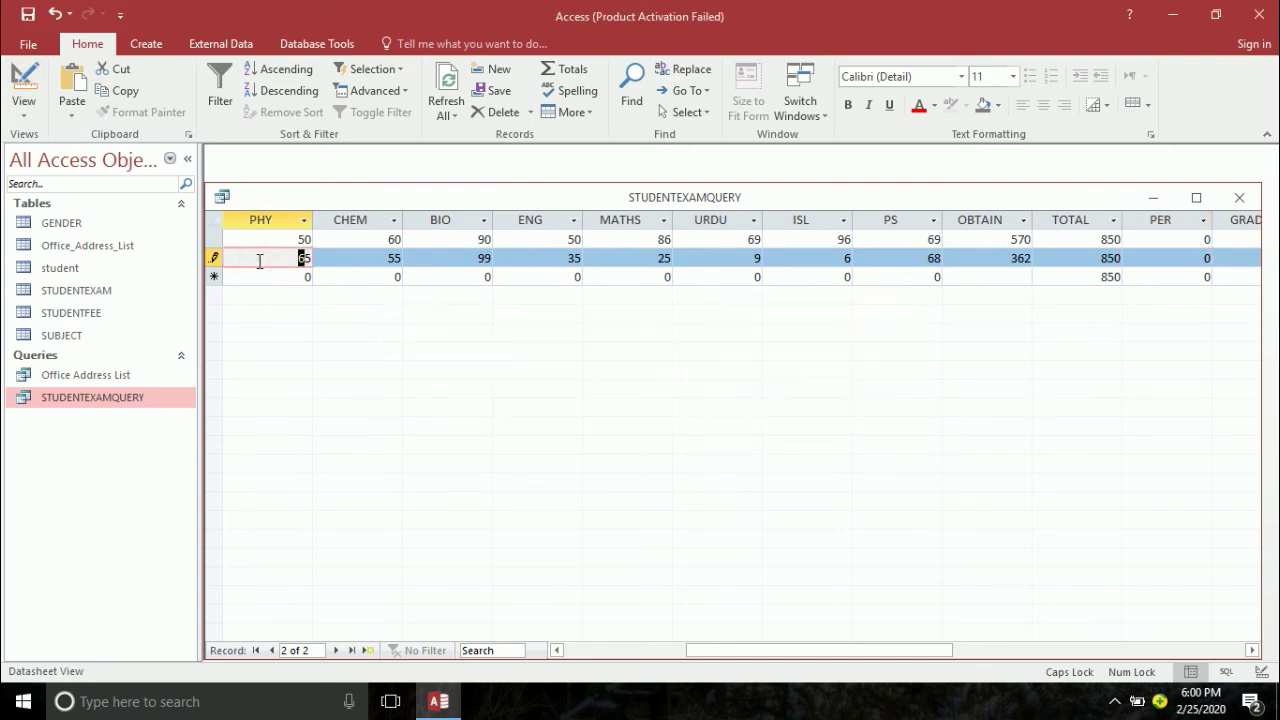
{"action": "key", "text": "Left"}
{"action": "key", "text": "Left"}
{"action": "key", "text": "Left"}
{"action": "key", "text": "Left"}
{"action": "key", "text": "Left"}
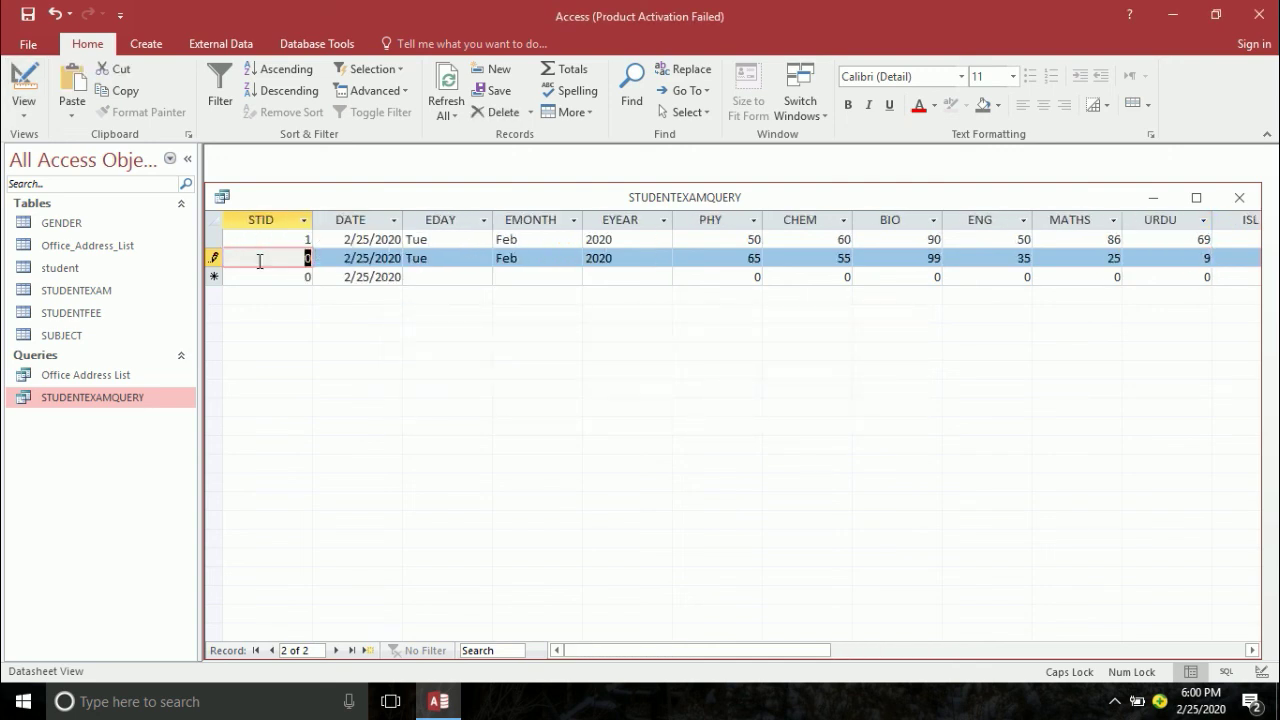
{"action": "type", "text": "1"}
{"action": "key", "text": "Tab"}
{"action": "key", "text": "Tab"}
{"action": "key", "text": "Tab"}
{"action": "key", "text": "Tab"}
{"action": "key", "text": "Tab"}
{"action": "key", "text": "Tab"}
{"action": "key", "text": "Tab"}
{"action": "key", "text": "Tab"}
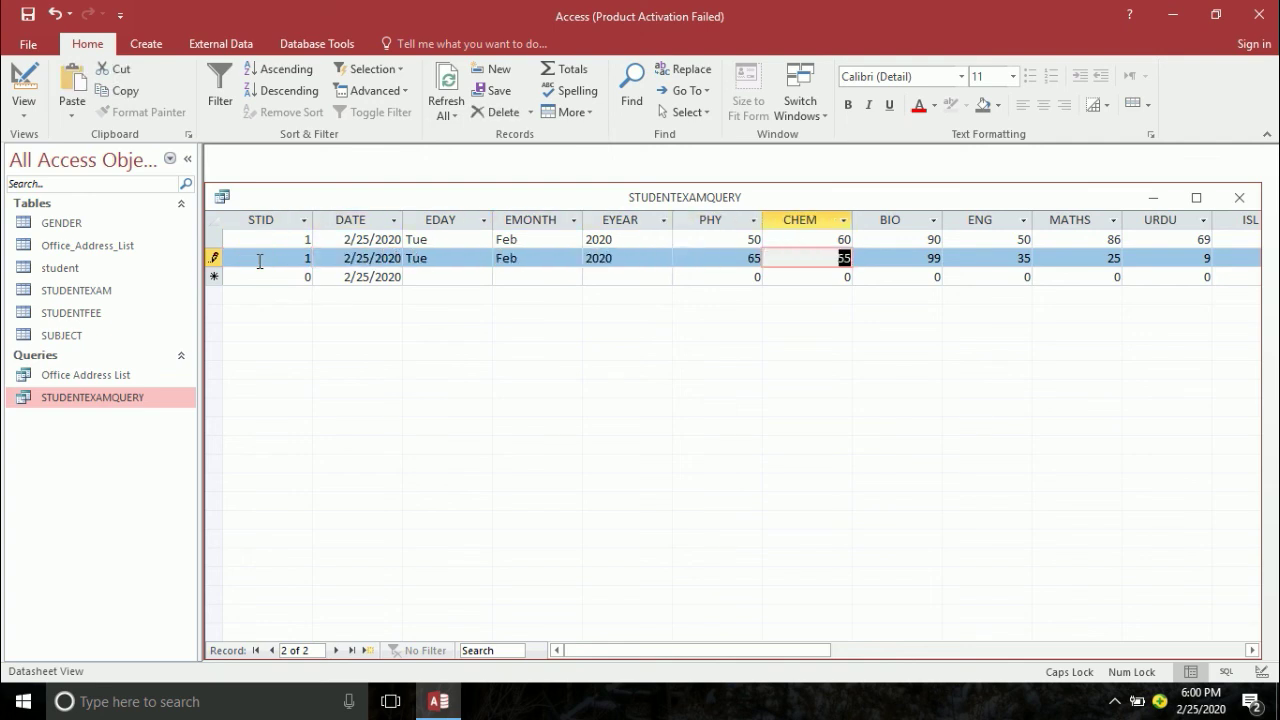
{"action": "key", "text": "Tab"}
{"action": "key", "text": "Tab"}
{"action": "key", "text": "Tab"}
{"action": "key", "text": "Tab"}
{"action": "key", "text": "Tab"}
{"action": "key", "text": "Tab"}
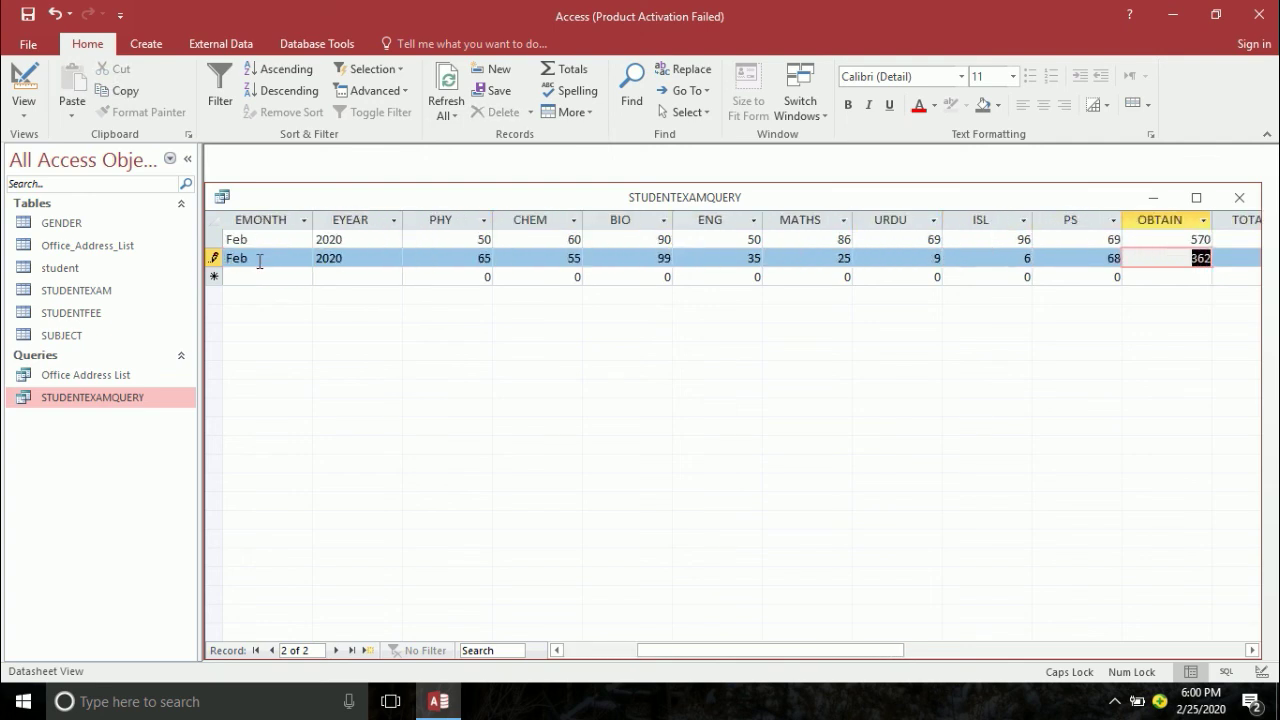
{"action": "key", "text": "Tab"}
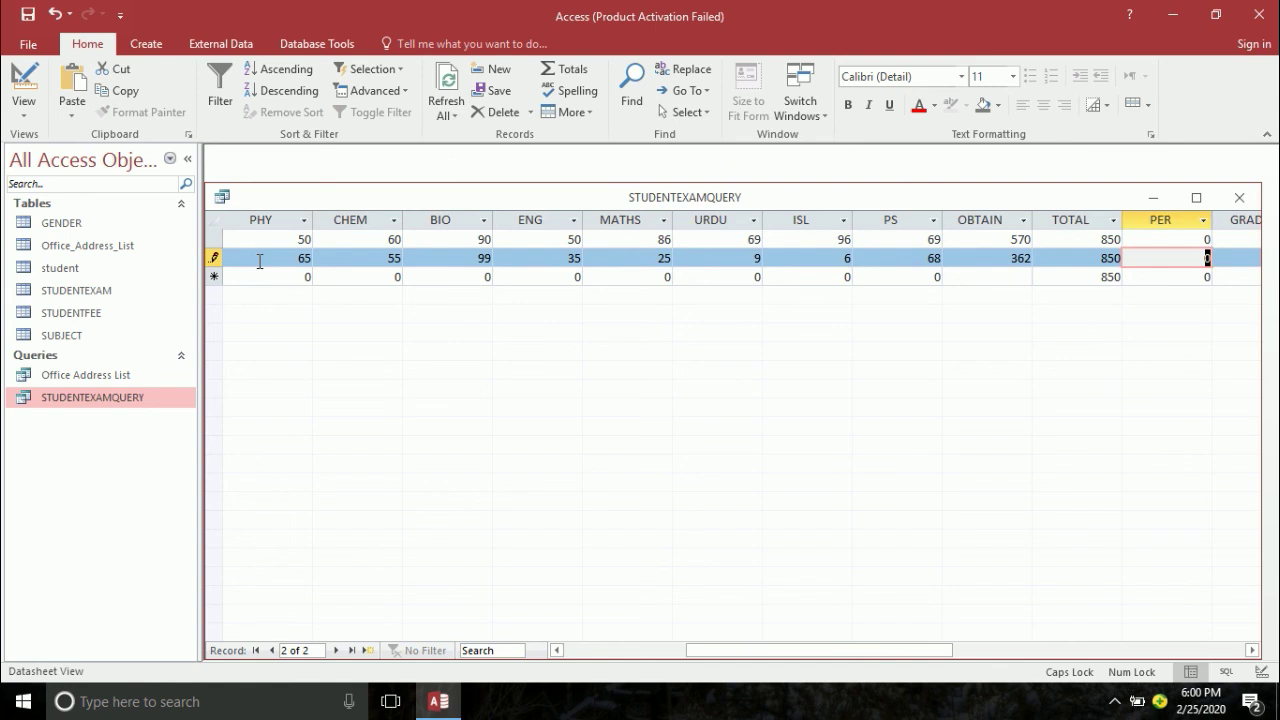
{"action": "key", "text": "Tab"}
{"action": "key", "text": "Tab"}
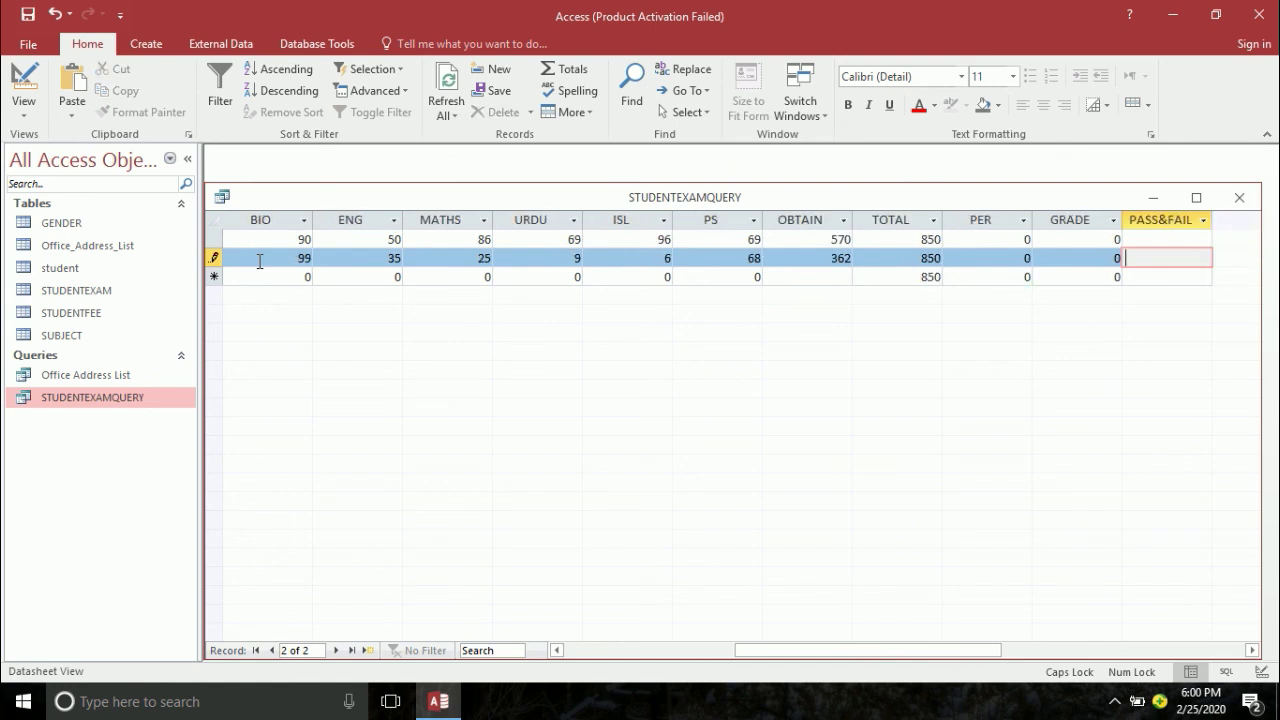
{"action": "key", "text": "Tab"}
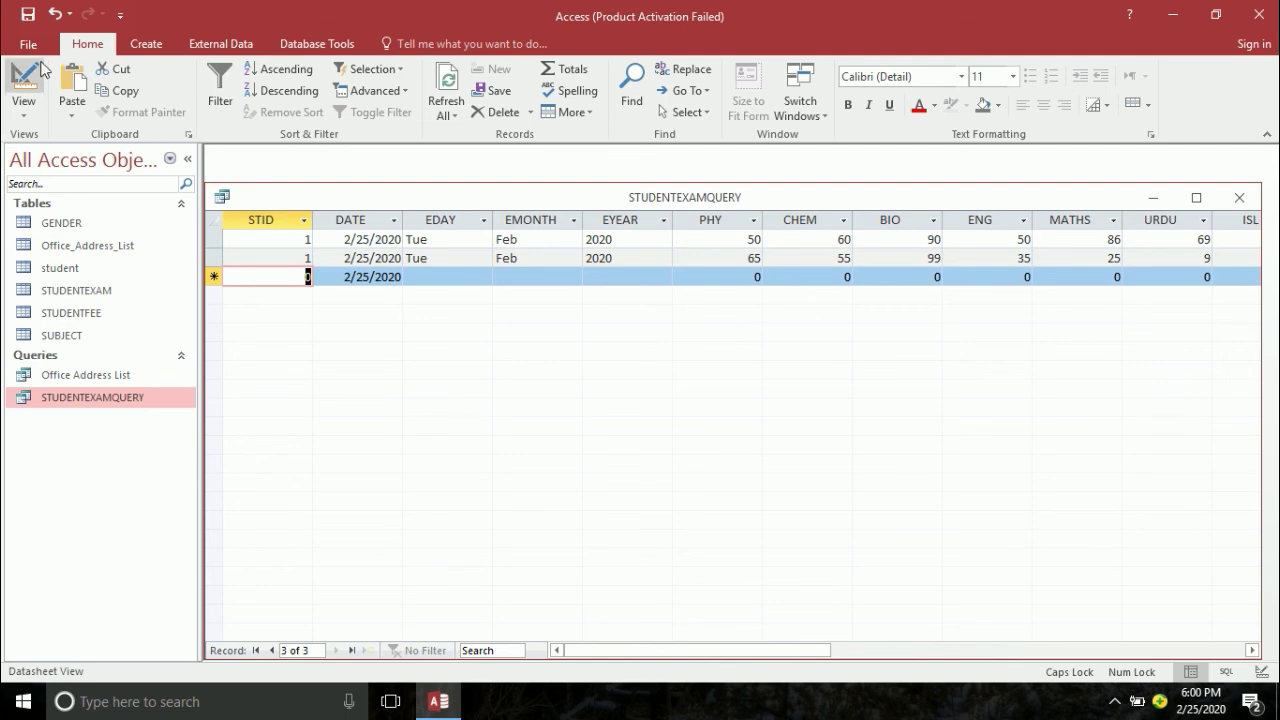
- Switch the query to Design View and open the PER column in the Zoom box
{"action": "left_click", "coordinate": [24, 80]}
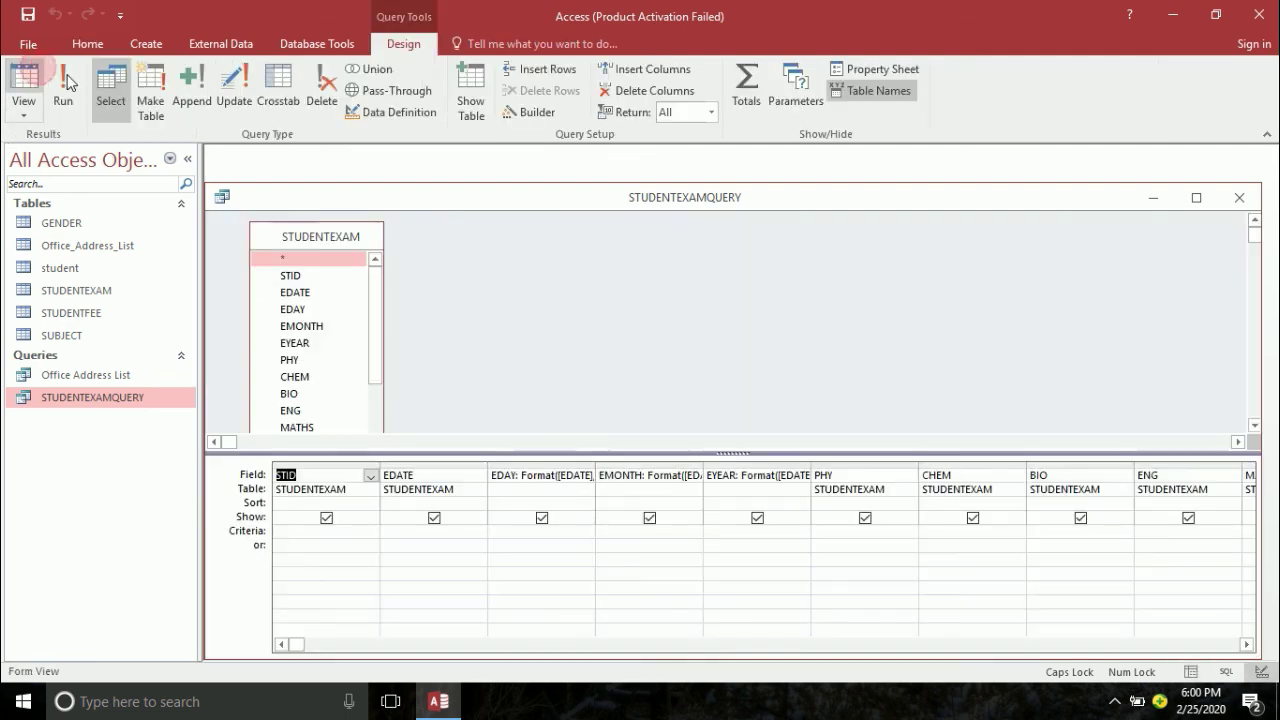
{"action": "left_click", "coordinate": [1246, 644]}
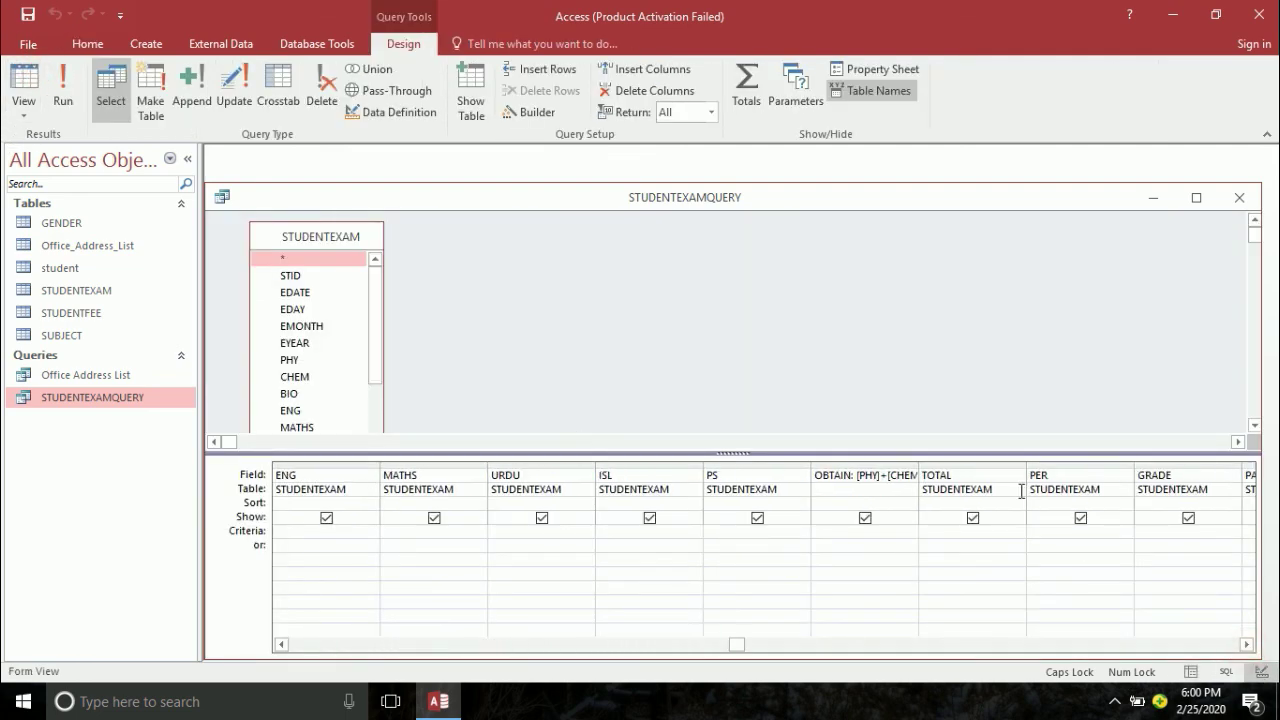
{"action": "left_click", "coordinate": [1062, 475]}
{"action": "right_click", "coordinate": [1062, 475]}
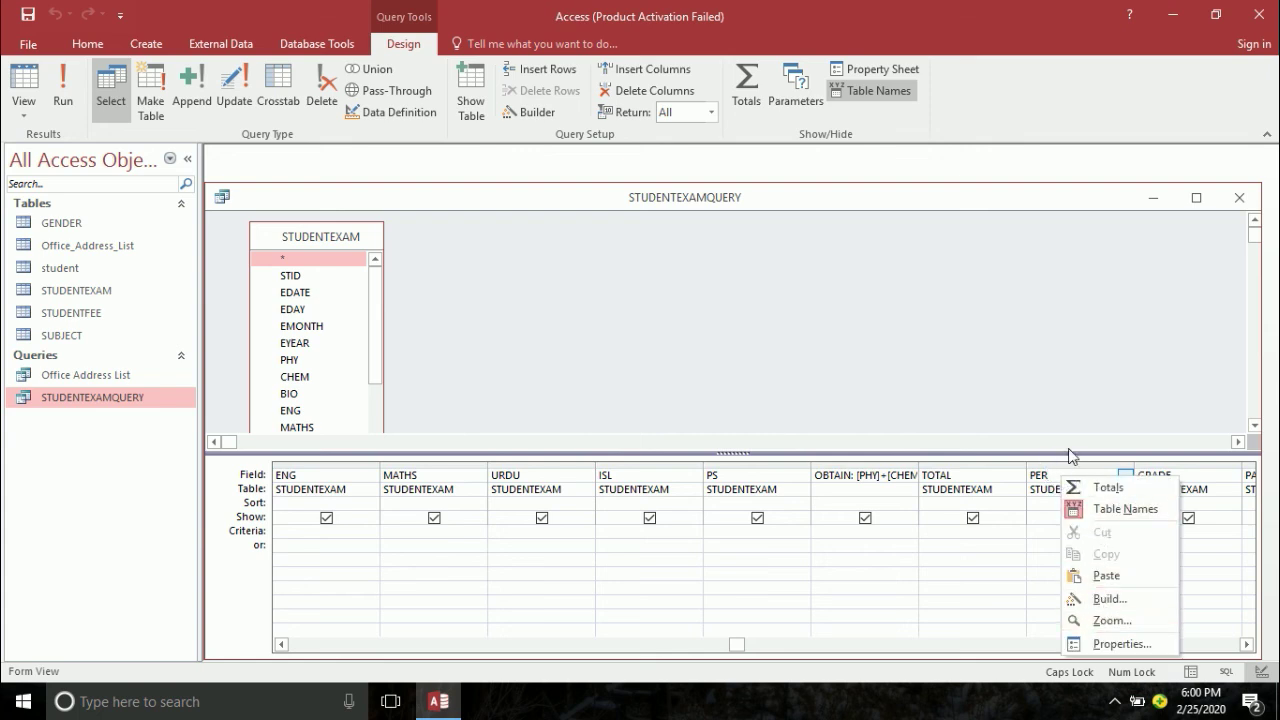
{"action": "left_click", "coordinate": [1070, 467]}
{"action": "left_click", "coordinate": [1060, 478]}
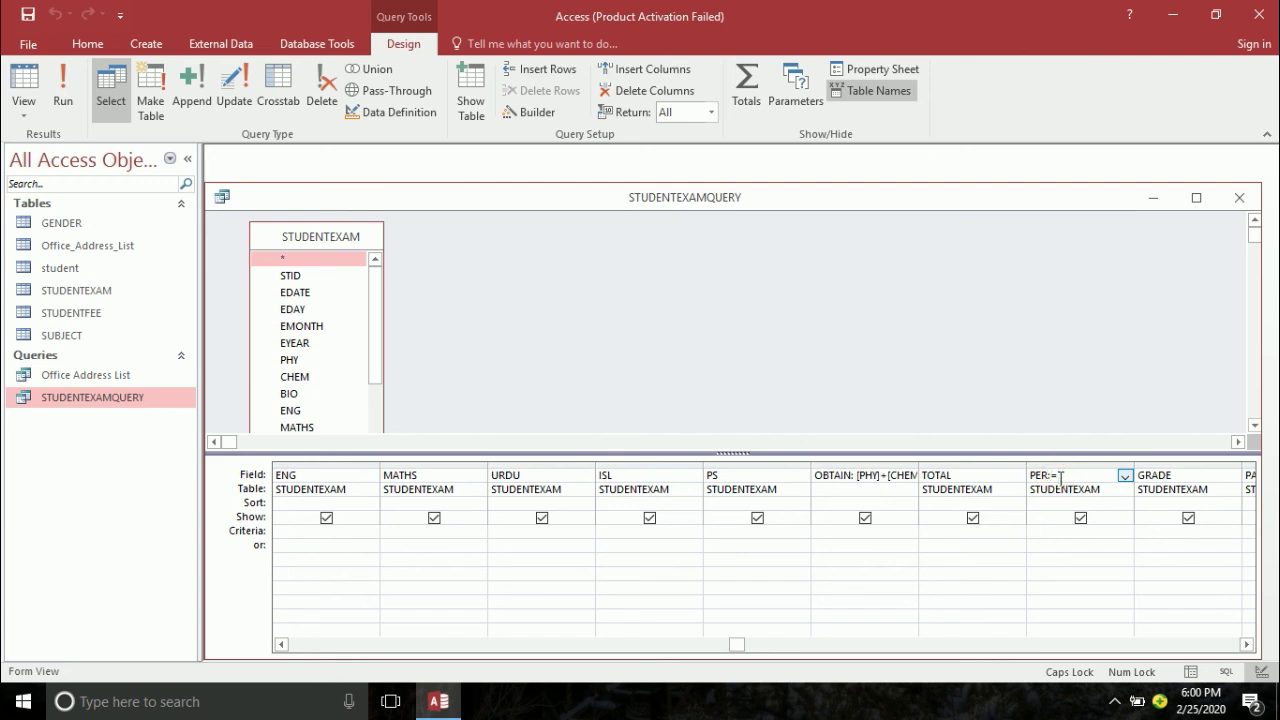
{"action": "right_click", "coordinate": [1061, 478]}
{"action": "left_click", "coordinate": [1106, 626]}
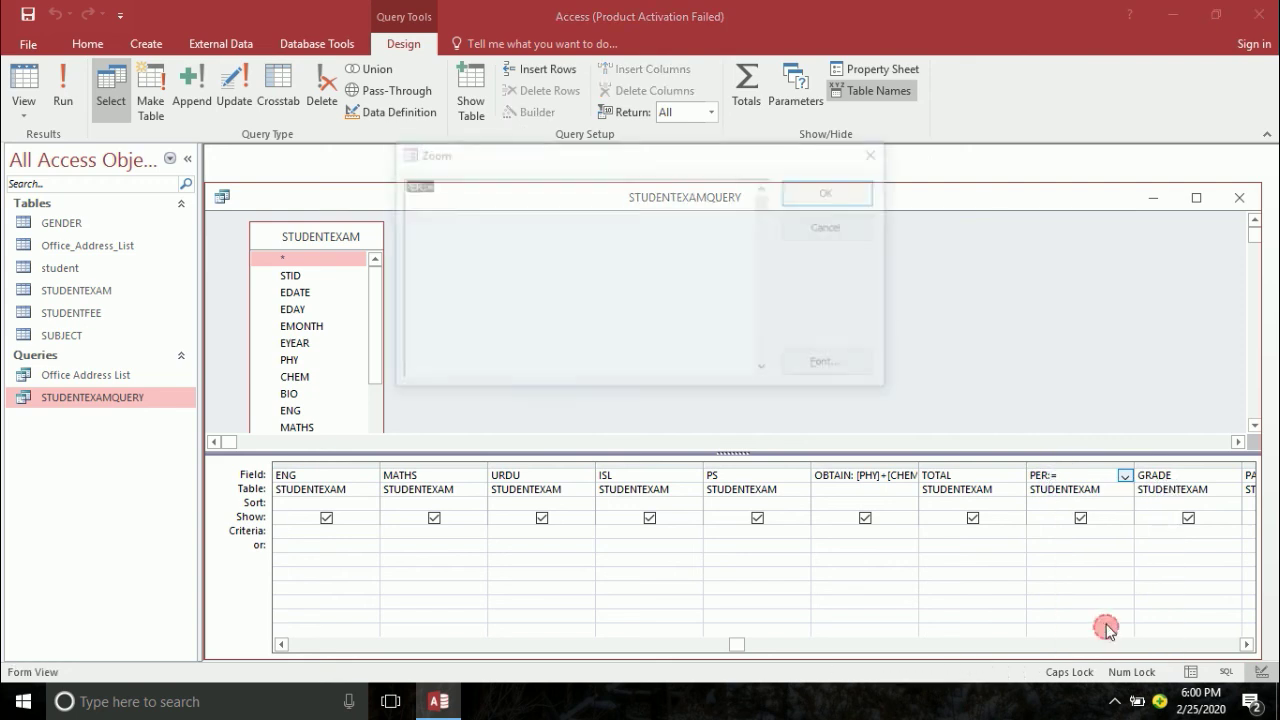
- Write the PER expression ([OBTAIN]/TOTAL*100, correcting typing mistakes along the way
{"action": "left_click", "coordinate": [480, 190]}
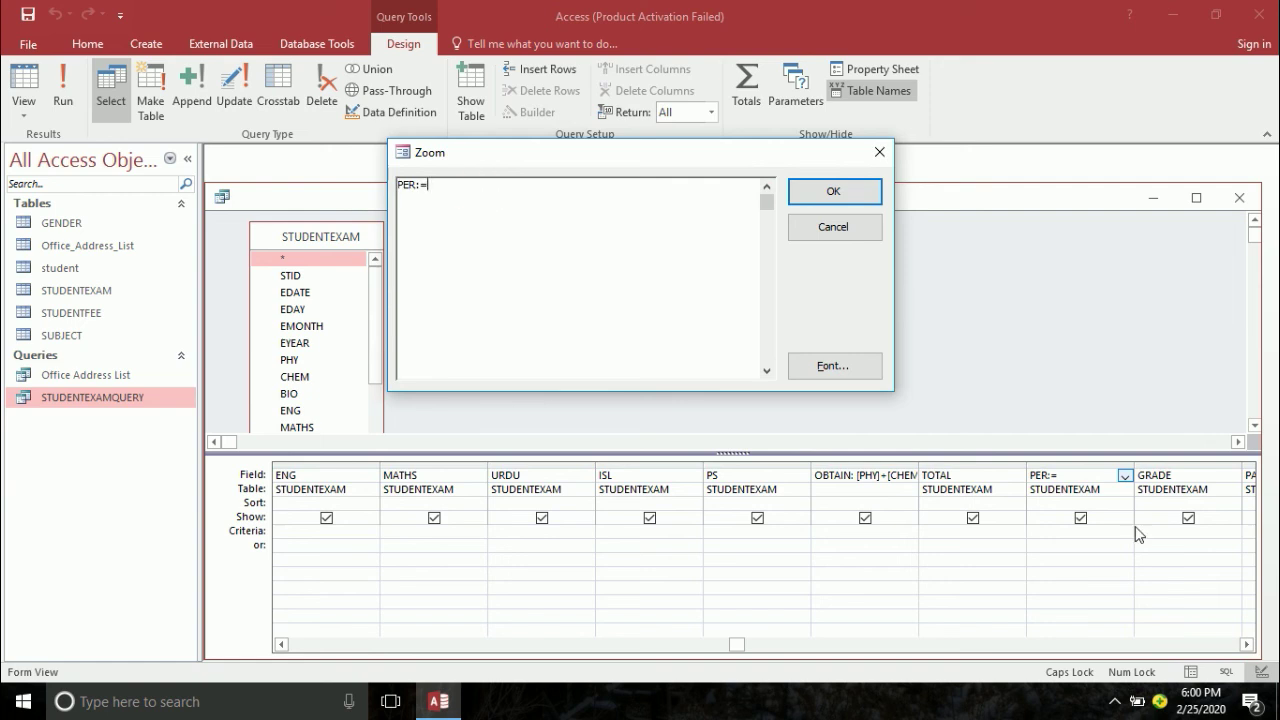
{"action": "type", "text": "OBTAIN/TOTAL*100"}
{"action": "key", "text": "Left"}
{"action": "key", "text": "Left"}
{"action": "key", "text": "Left"}
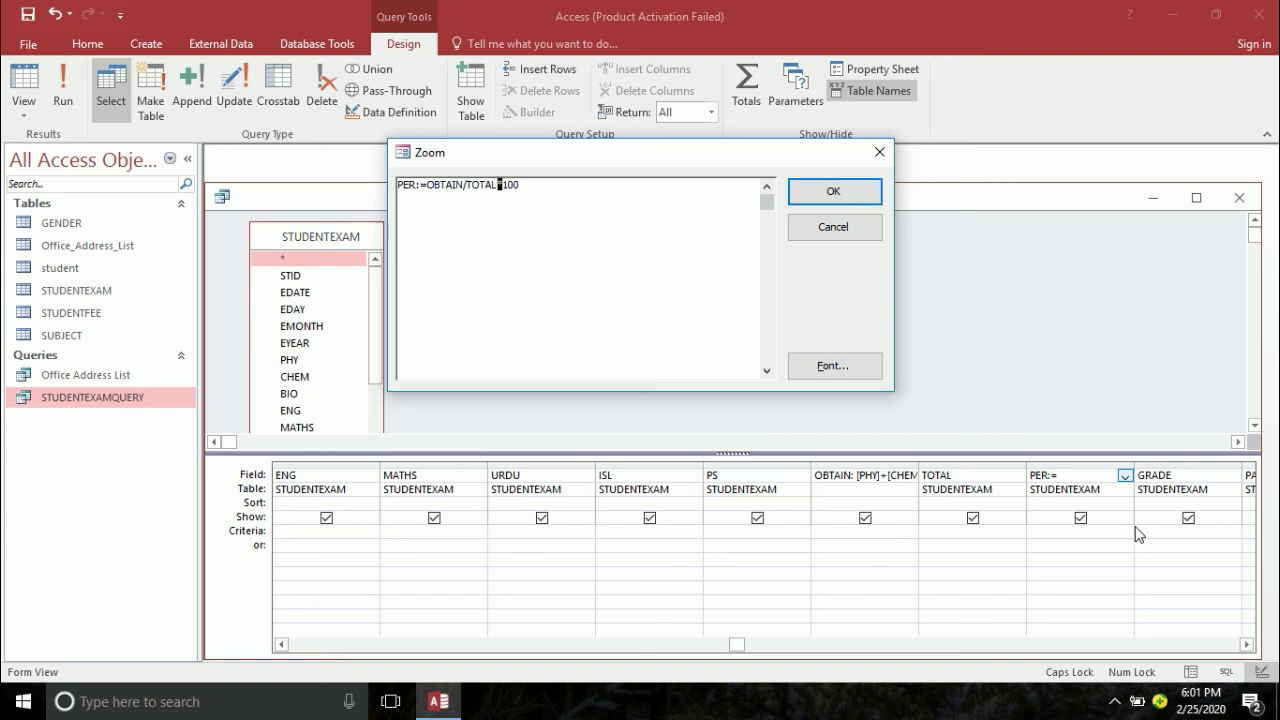
{"action": "type", "text": "00"}
{"action": "key", "text": "Left"}
{"action": "key", "text": "Left"}
{"action": "key", "text": "Left"}
{"action": "key", "text": "Left"}
{"action": "key", "text": "Left"}
{"action": "key", "text": "Left"}
{"action": "key", "text": "Left"}
{"action": "key", "text": "Left"}
{"action": "key", "text": "Left"}
{"action": "key", "text": "Left"}
{"action": "key", "text": "Left"}
{"action": "key", "text": "Left"}
{"action": "key", "text": "Left"}
{"action": "key", "text": "Left"}
{"action": "key", "text": "Left"}
{"action": "key", "text": "Right"}
{"action": "type", "text": "(O"}
{"action": "key", "text": "BackSpace"}
{"action": "type", "text": "O"}
{"action": "key", "text": "BackSpace"}
{"action": "key", "text": "BackSpace"}
{"action": "type", "text": "([OBTAIN]/TOTAL*100"}
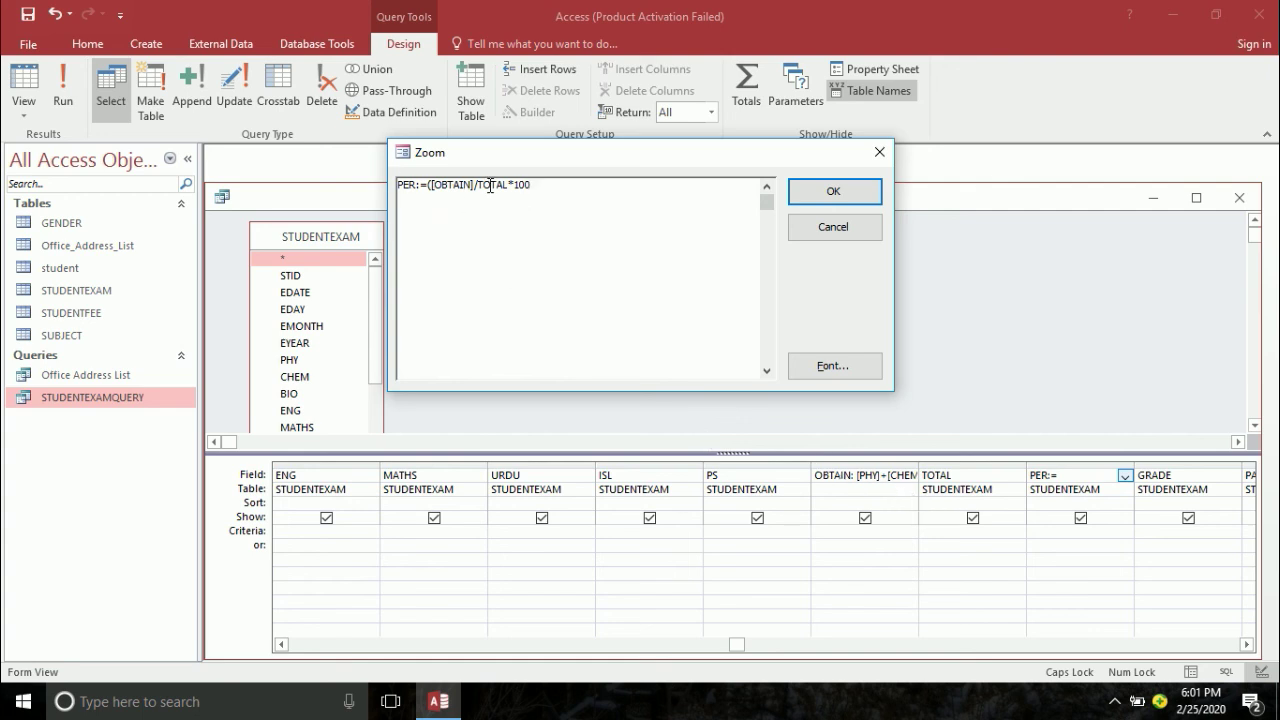
- Fix the PER expression to ([OBTAIN]/[TOTAL]*100), save the query, and widen the PER column
{"action": "left_click", "coordinate": [829, 191]}
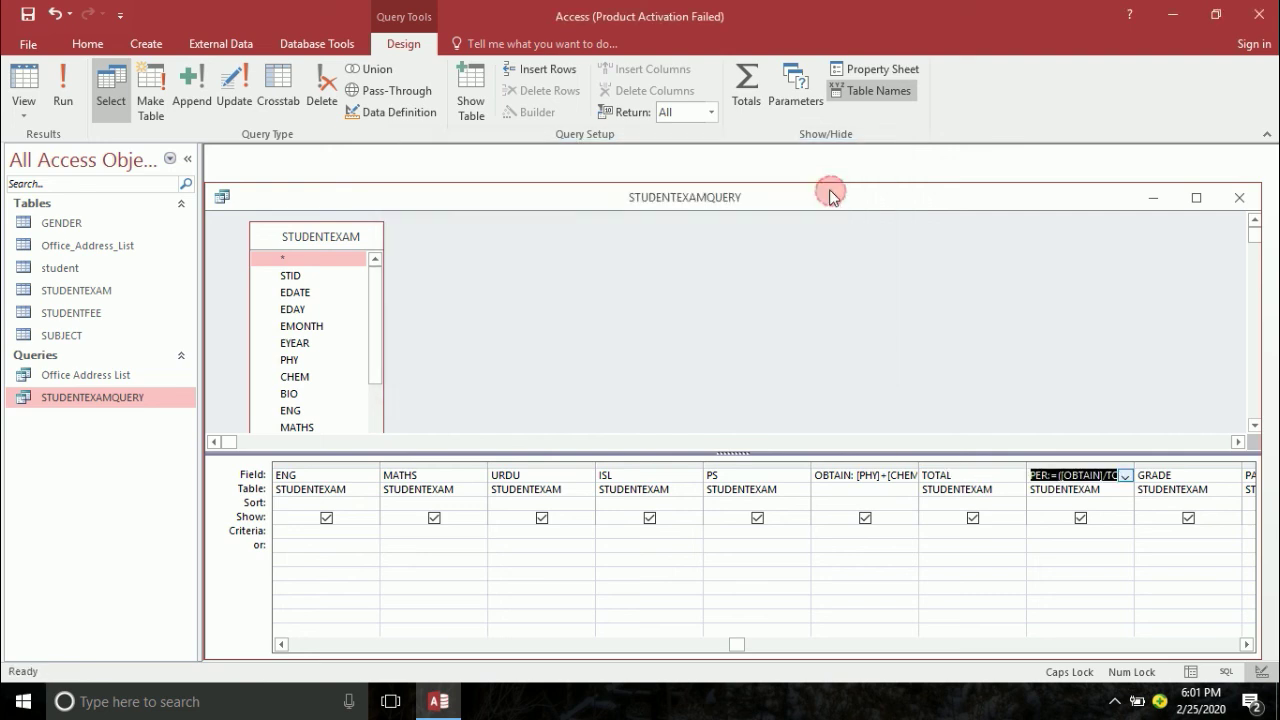
{"action": "left_click", "coordinate": [29, 22]}
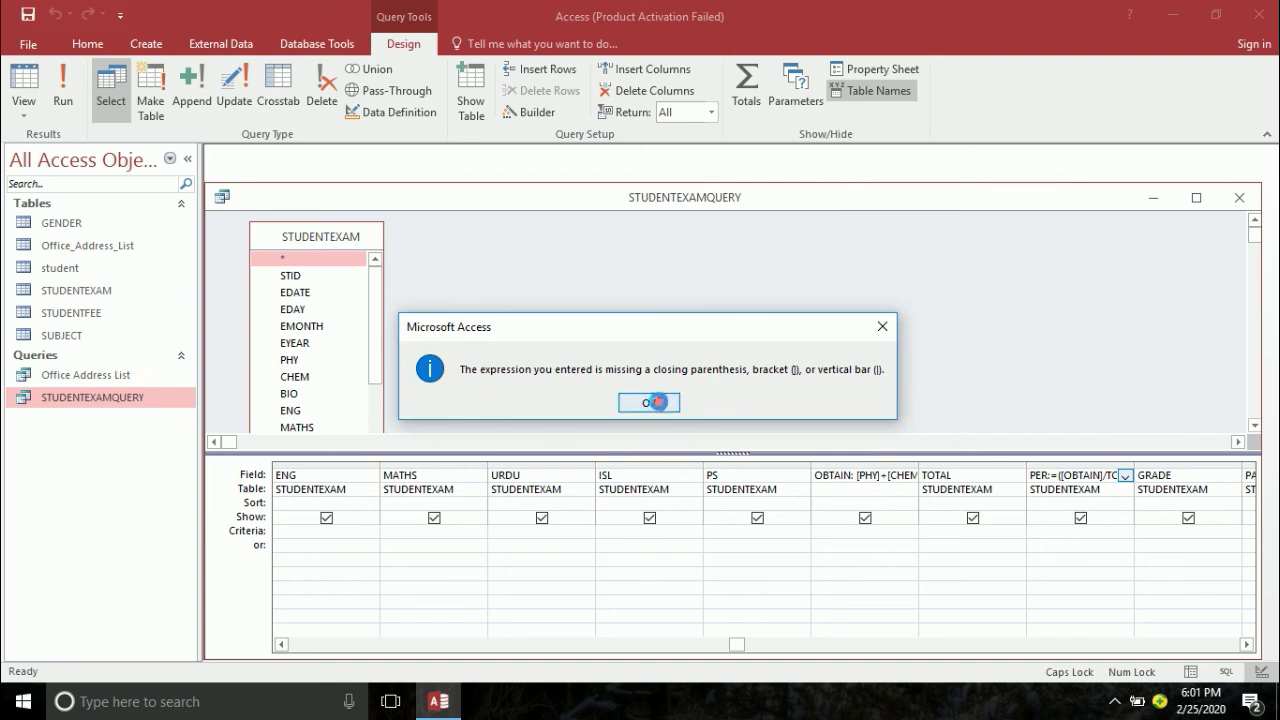
{"action": "left_click", "coordinate": [658, 402]}
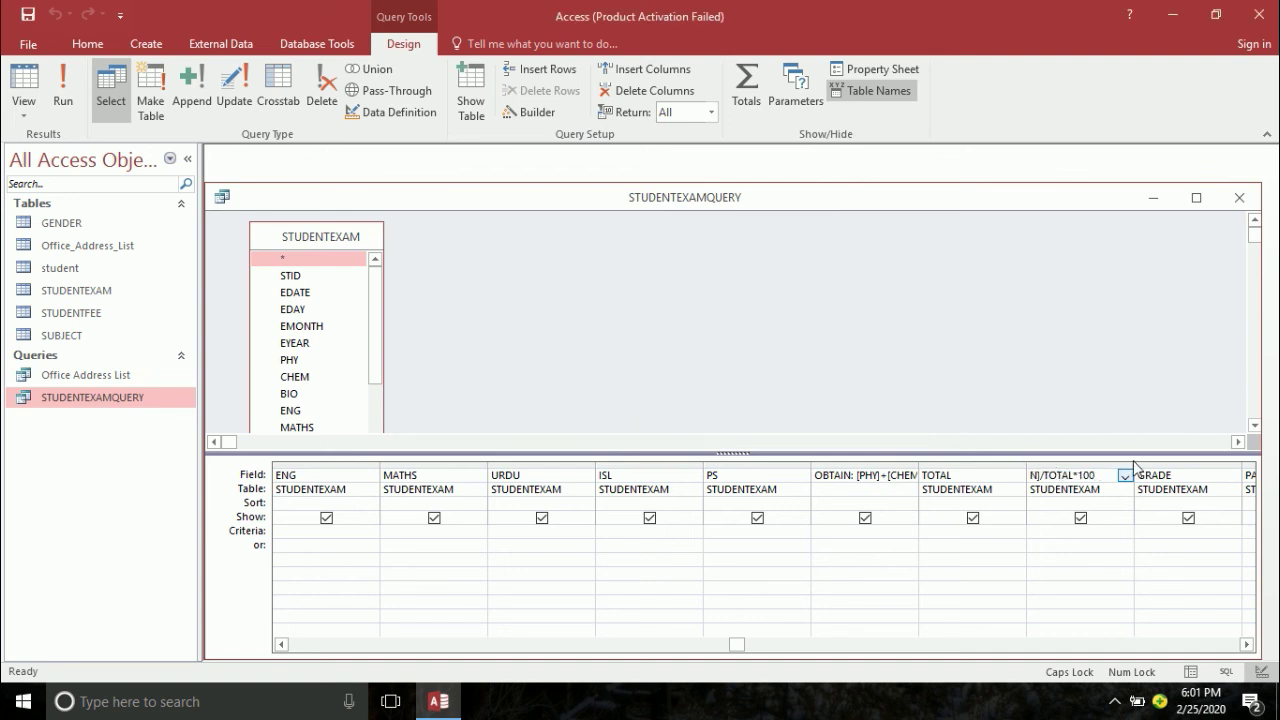
{"action": "key", "text": "Tab"}
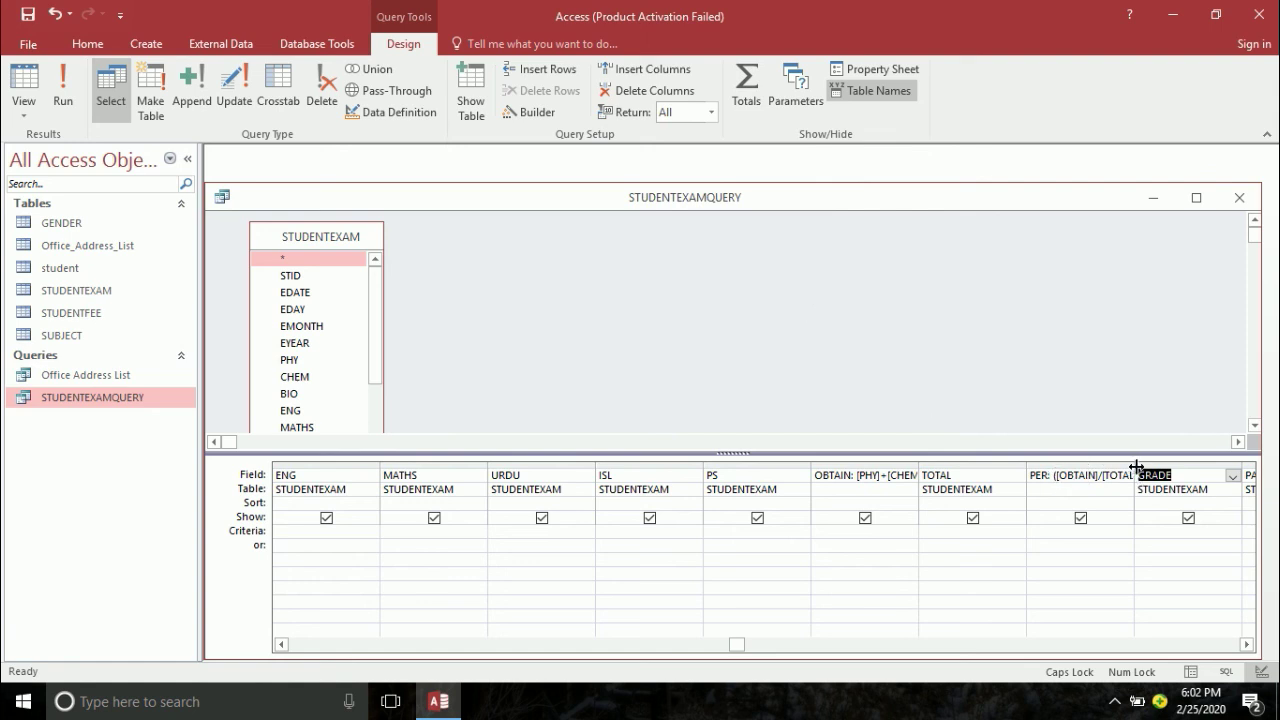
{"action": "left_click_drag", "start_coordinate": [1134, 466], "coordinate": [1182, 466]}
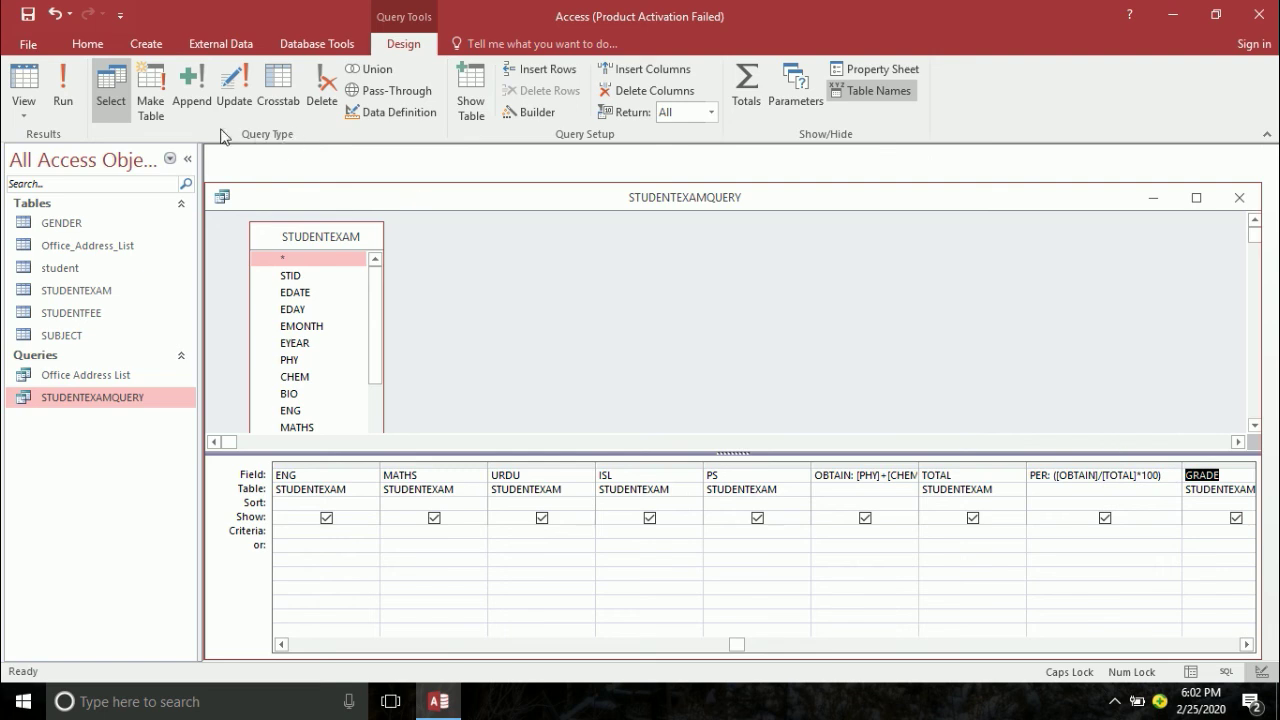
- Run the query and check PER reads 67.0588235294 and 42.5882352941 for the two records
{"action": "left_click", "coordinate": [62, 88]}
{"action": "key", "text": "Tab"}
{"action": "key", "text": "Tab"}
{"action": "key", "text": "Tab"}
{"action": "key", "text": "Tab"}
{"action": "key", "text": "Tab"}
{"action": "key", "text": "Tab"}
{"action": "key", "text": "Tab"}
{"action": "key", "text": "Tab"}
{"action": "key", "text": "Tab"}
{"action": "key", "text": "Tab"}
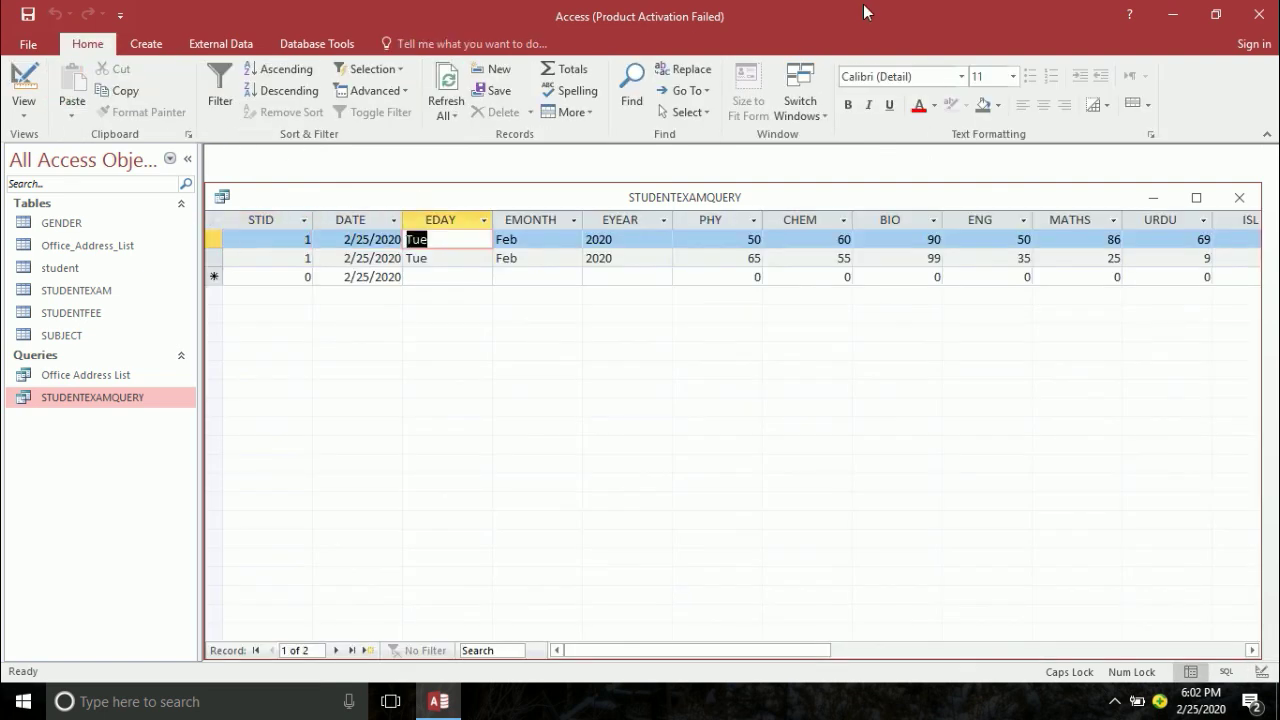
{"action": "key", "text": "Tab"}
{"action": "key", "text": "Tab"}
{"action": "key", "text": "Tab"}
{"action": "key", "text": "Tab"}
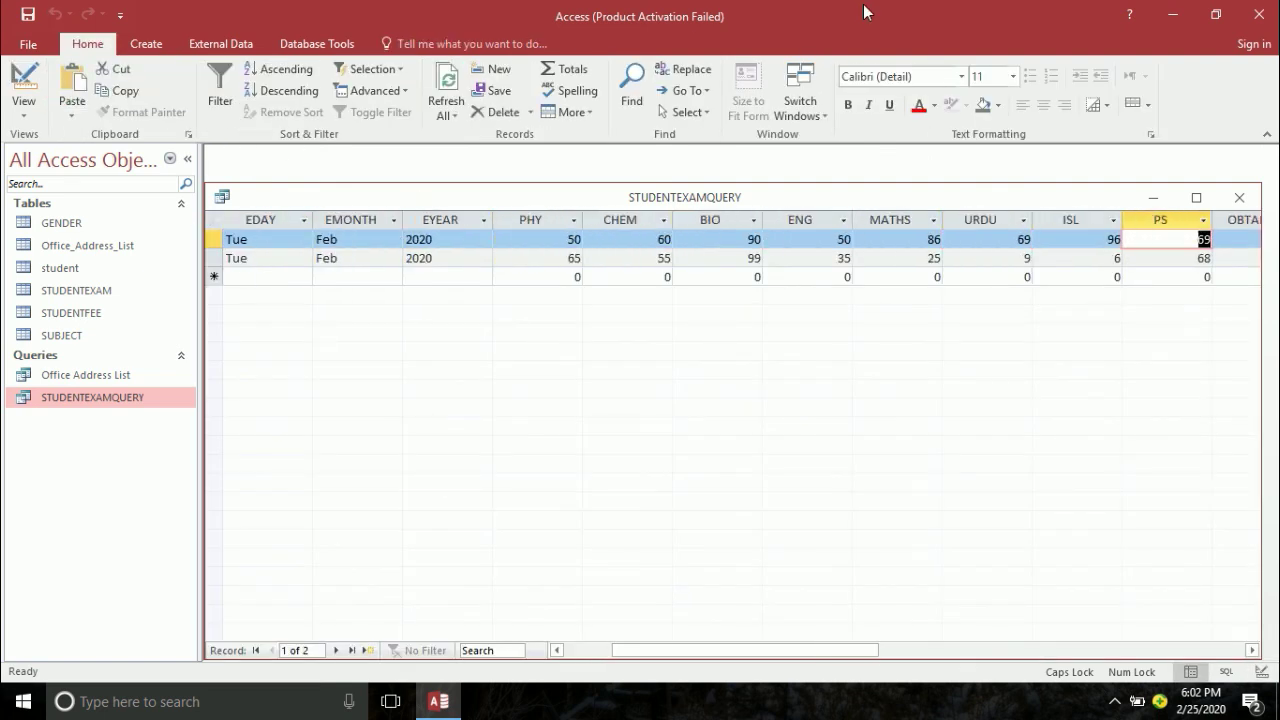
{"action": "key", "text": "Tab"}
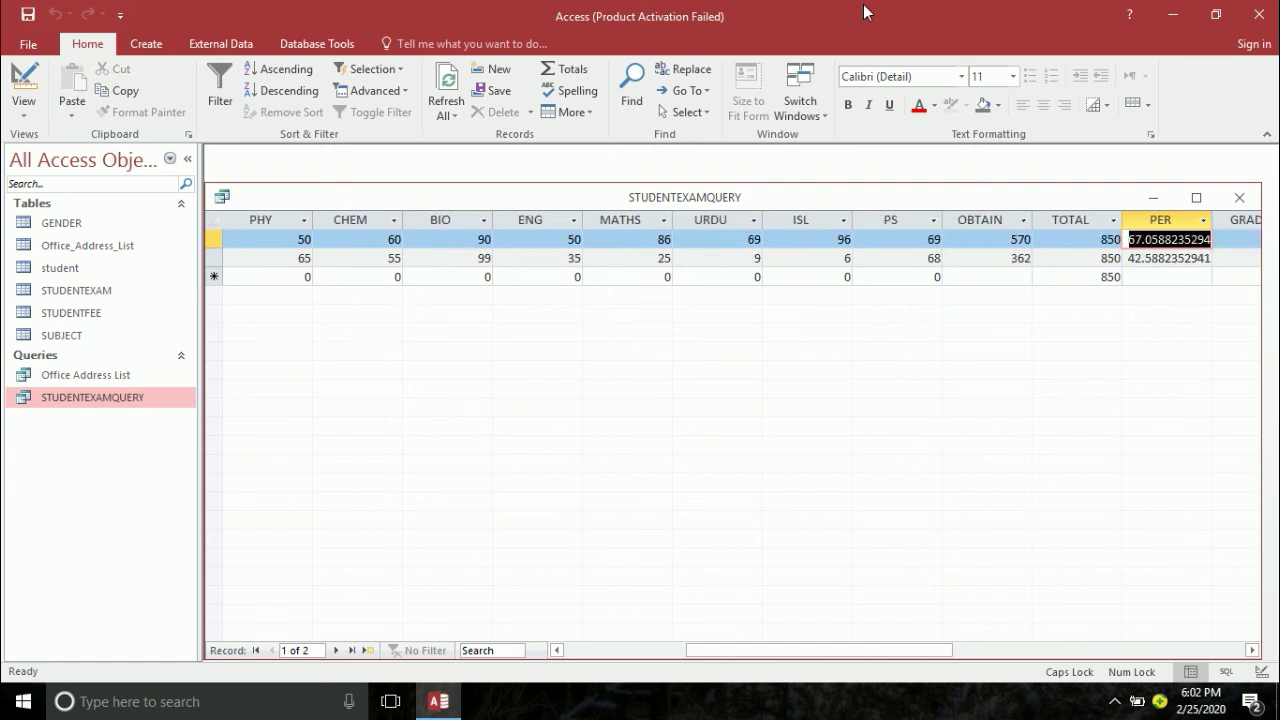
{"action": "key", "text": "Tab"}
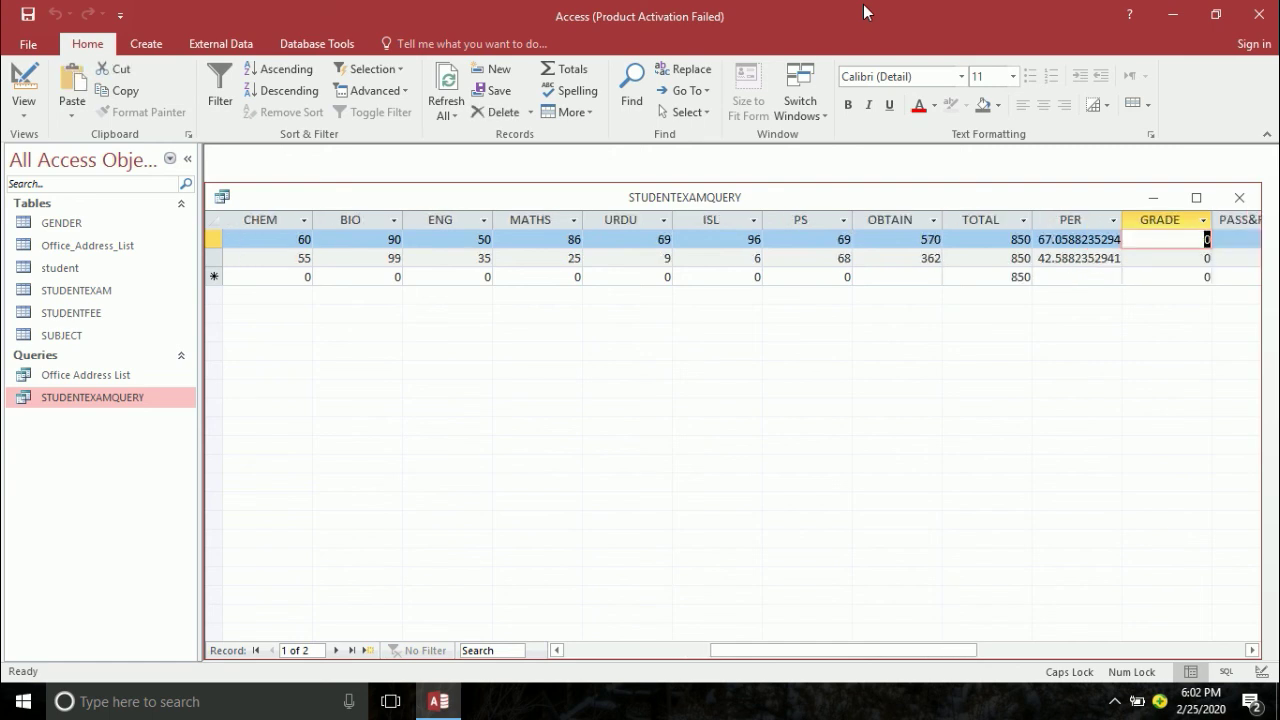
{"action": "key", "text": "Tab"}
{"action": "key", "text": "Tab"}
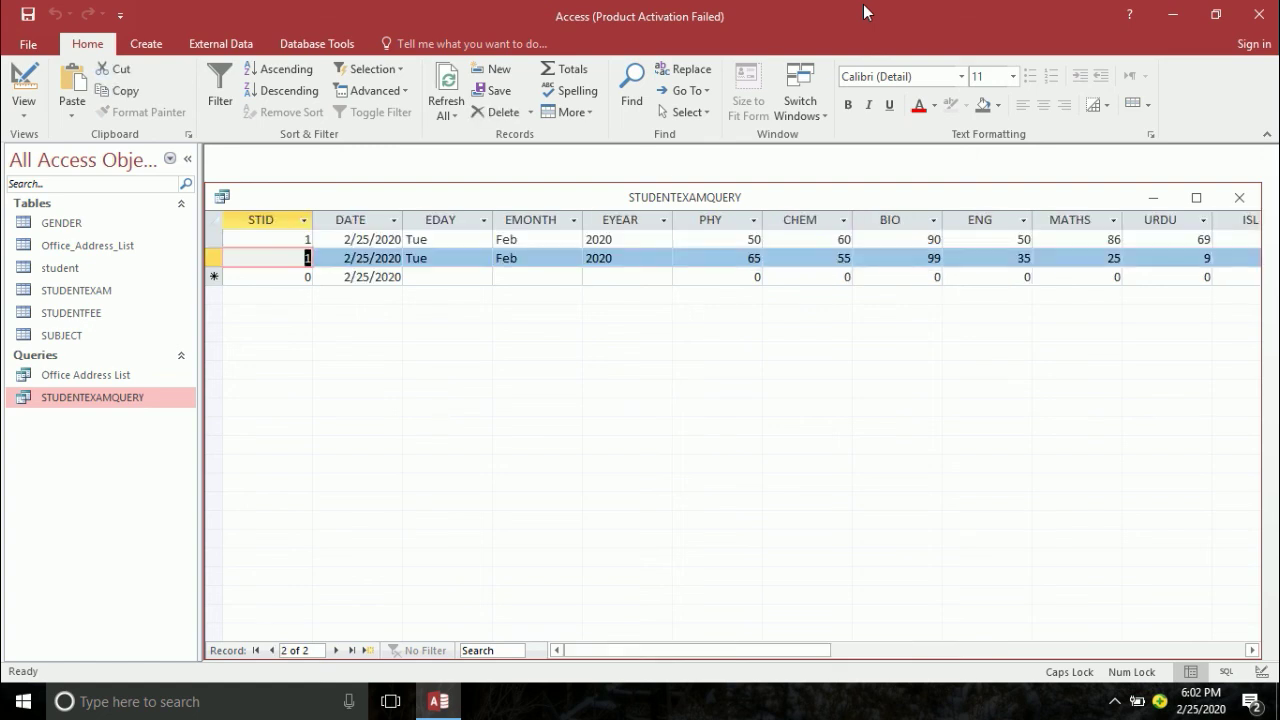
{"action": "left_click", "coordinate": [1115, 702]}
{"action": "right_click", "coordinate": [1112, 663]}
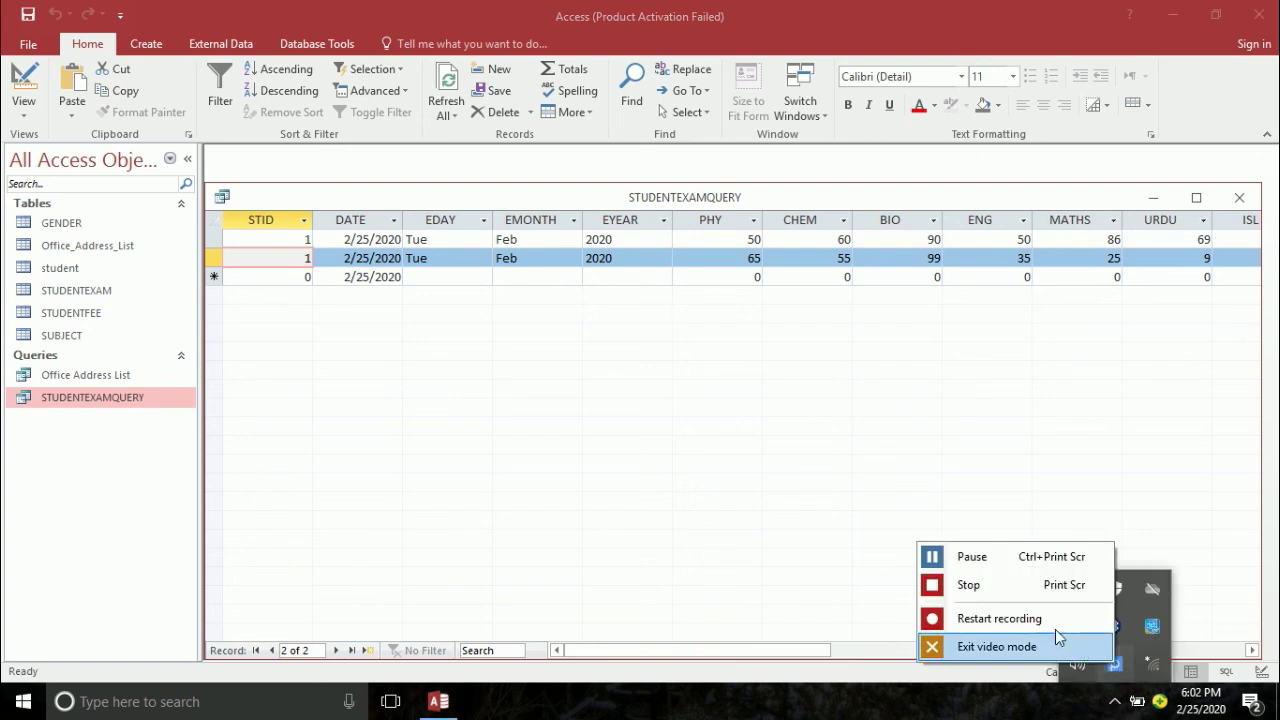